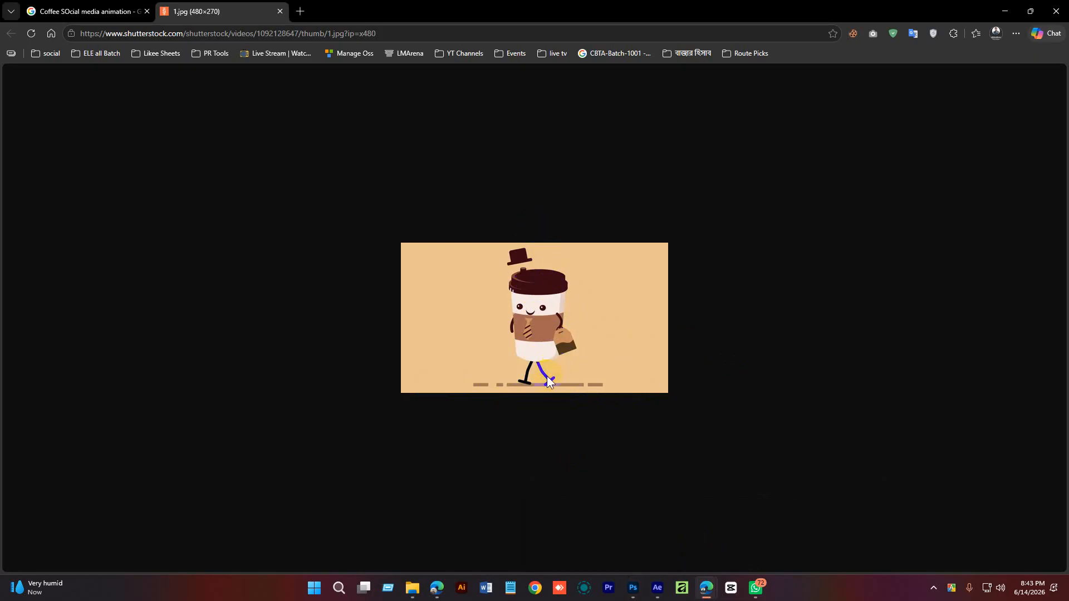
Switch to Photoshop, create a new 480 x 270 px document and paste the copied coffee cup image into it
click(633, 589)
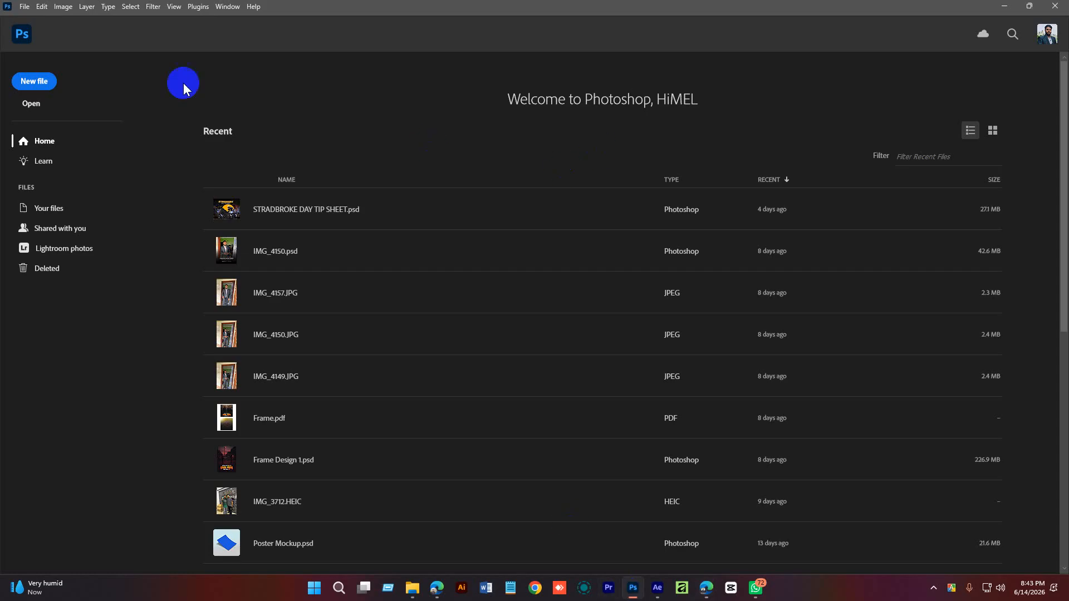
key(ctrl+n)
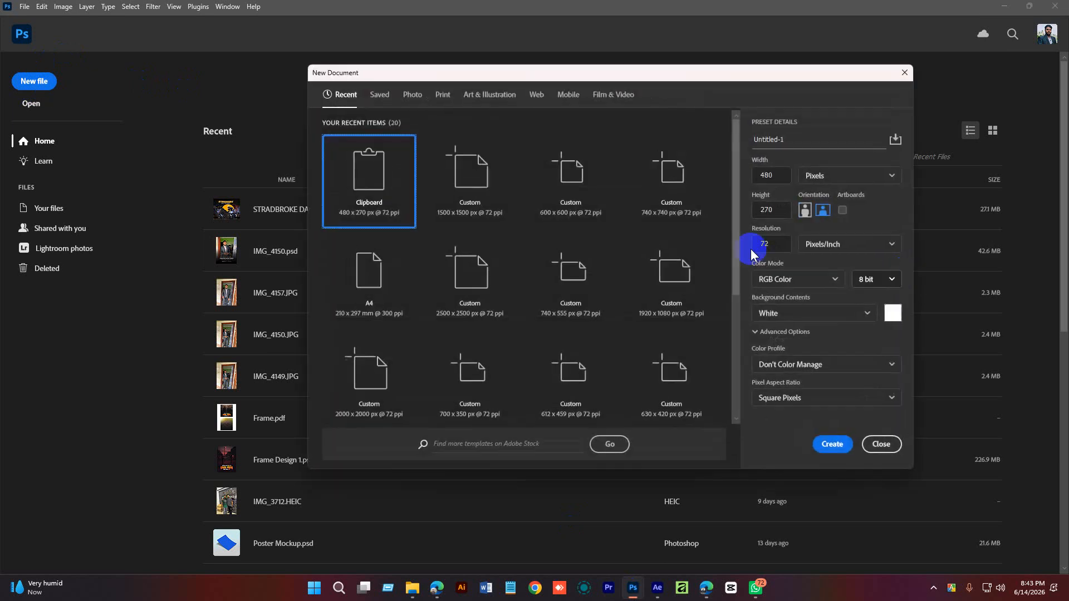
click(832, 444)
key(ctrl+v)
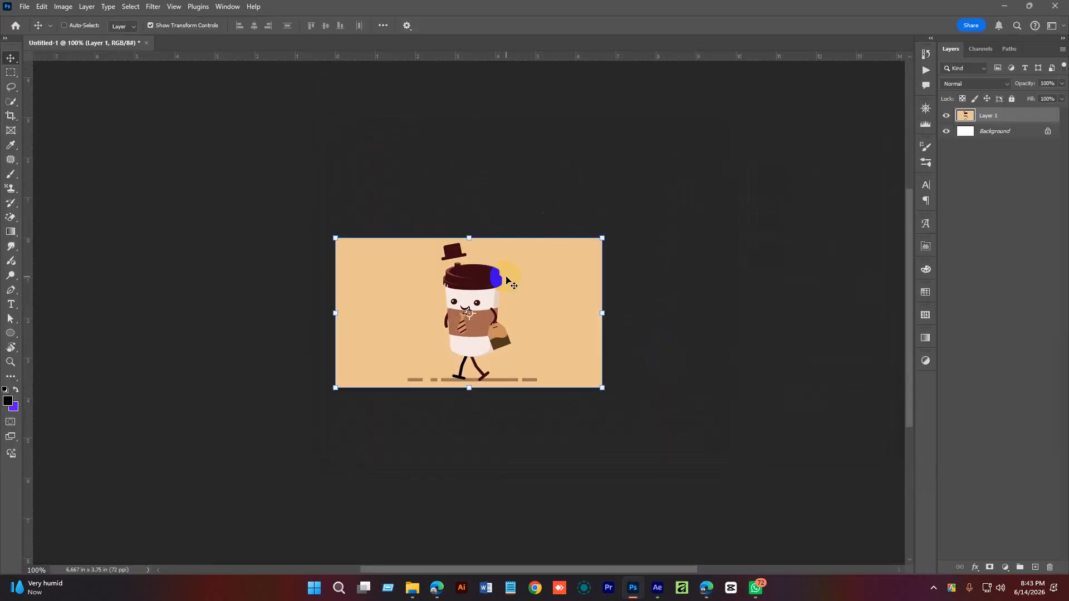
drag(519, 313, 556, 337)
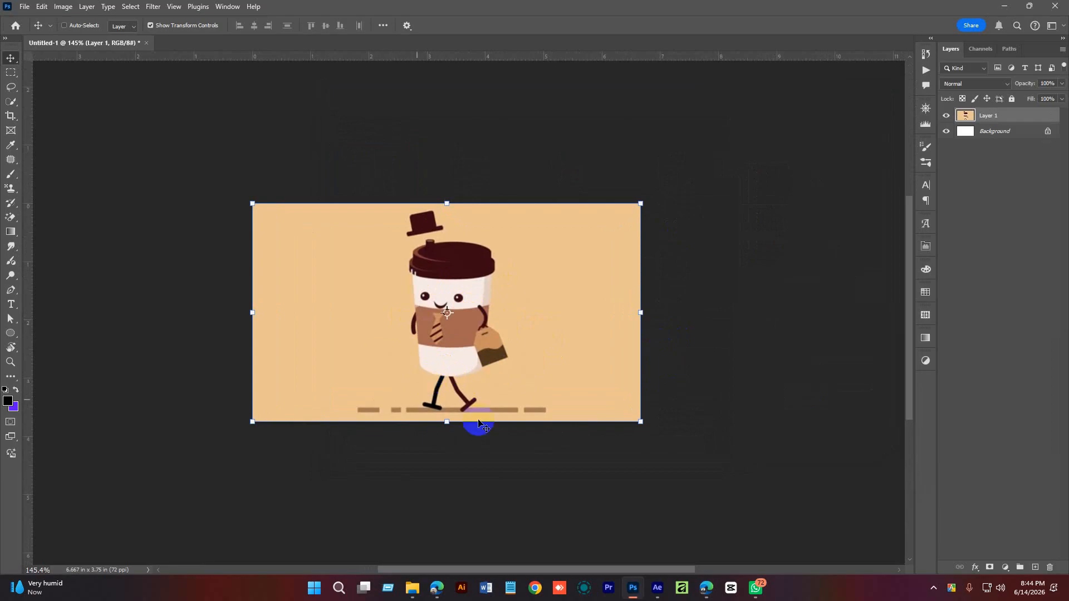
Delete the white Background layer, leaving only the layer with the coffee cup image
drag(999, 134, 1050, 568)
click(1039, 331)
click(1000, 123)
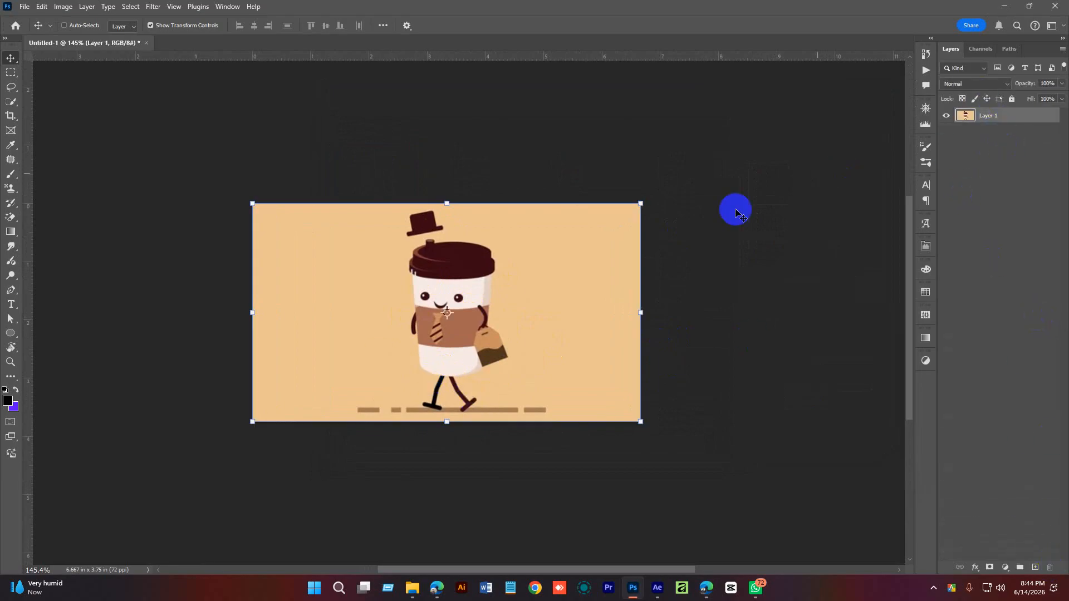
Erase the tan backdrop around the coffee cup character and between its legs with the Magic Eraser
key(e)
click(613, 228)
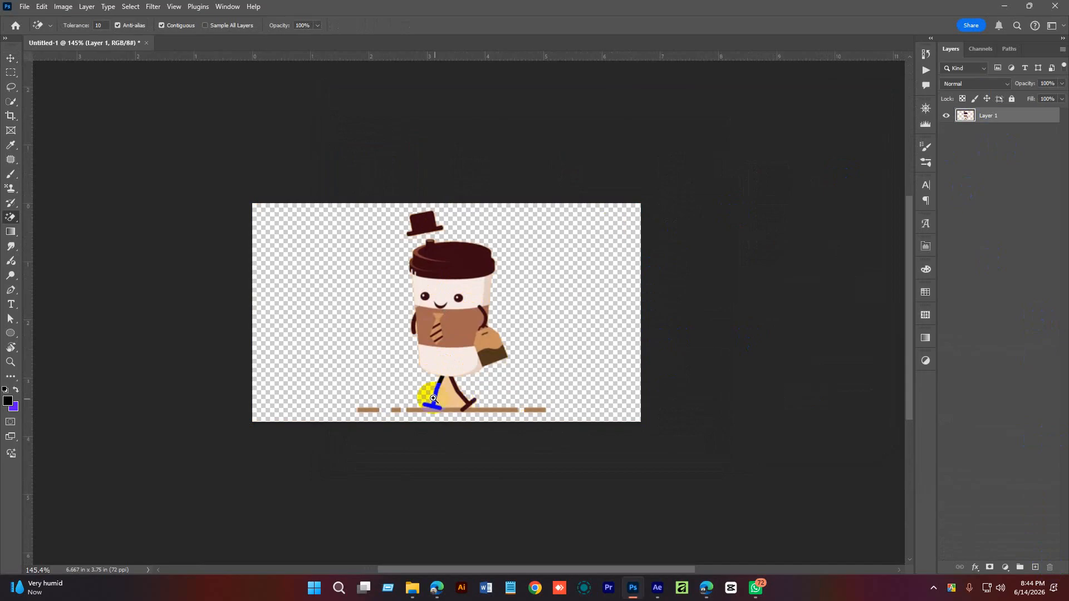
scroll(443, 393, up, 5)
click(455, 375)
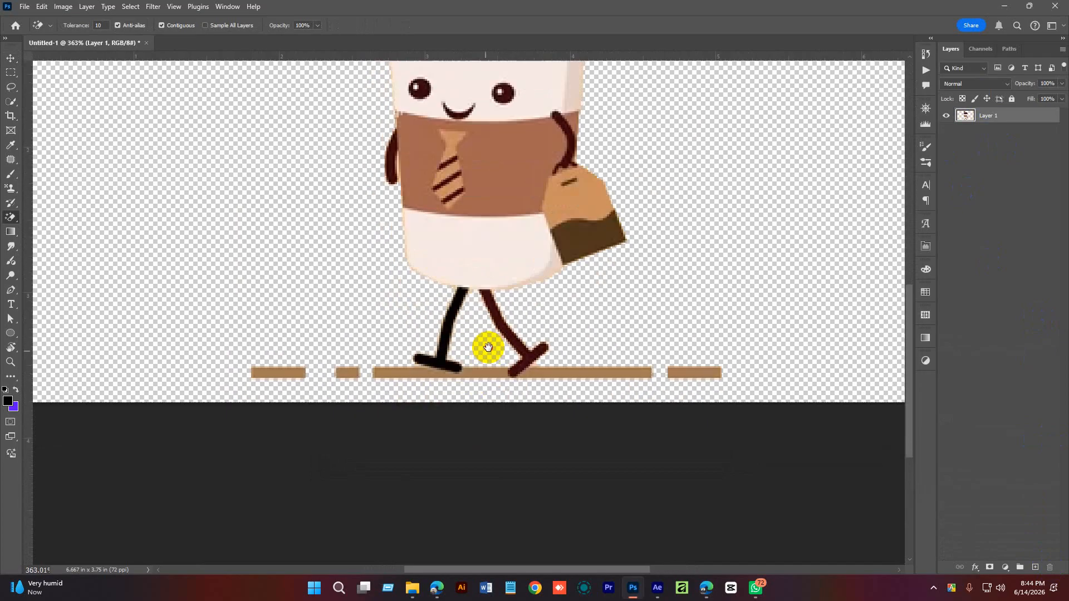
scroll(485, 348, down, 4)
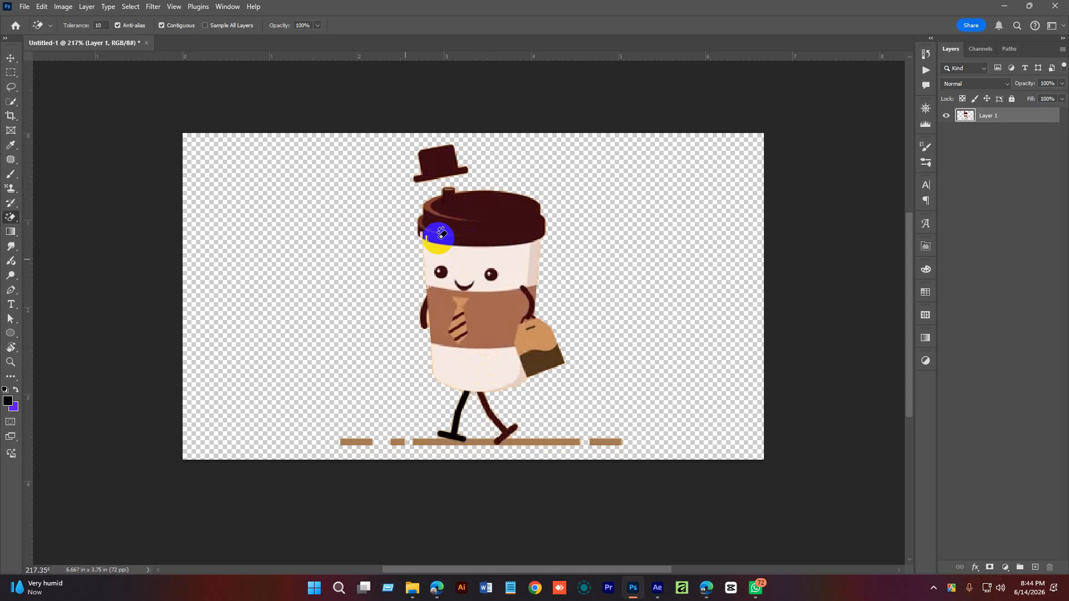
Lasso the hat on Layer 1, cut it out and paste it onto its own layer
click(1000, 209)
click(997, 114)
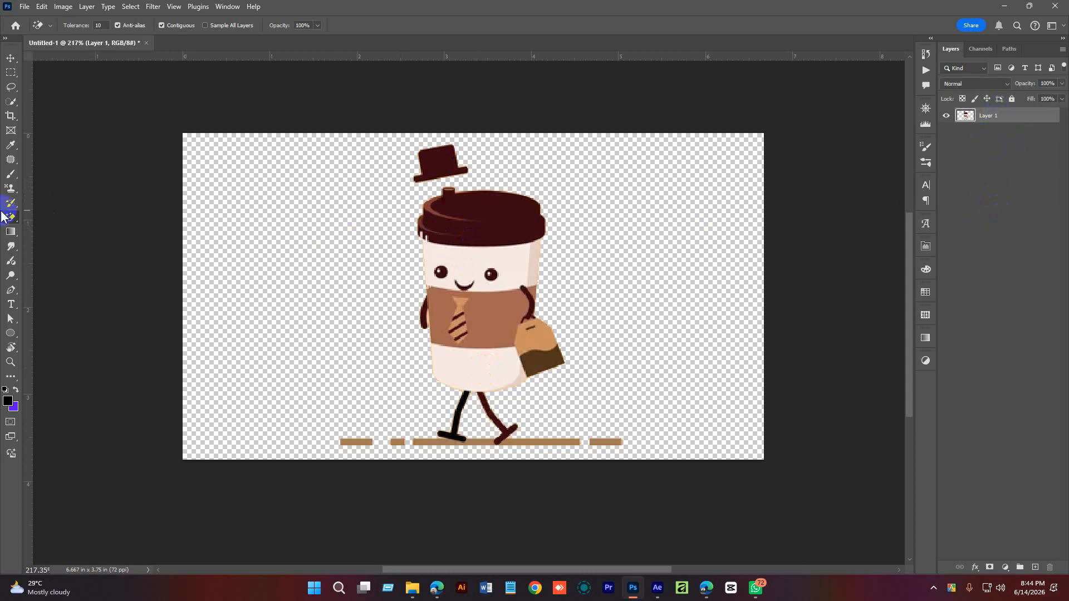
click(11, 73)
scroll(418, 162, up, 3)
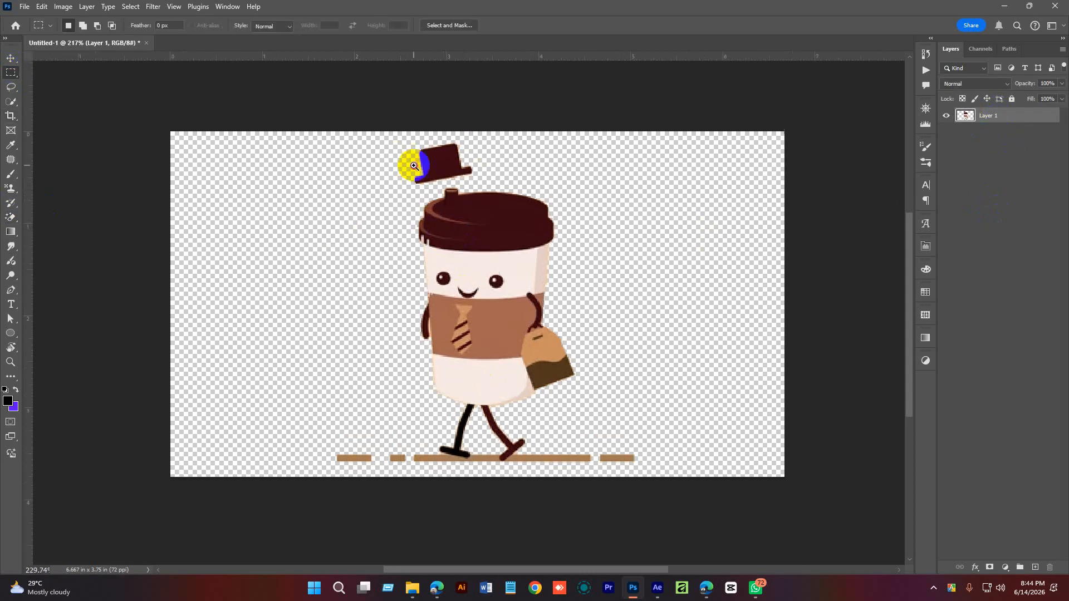
right_click(12, 87)
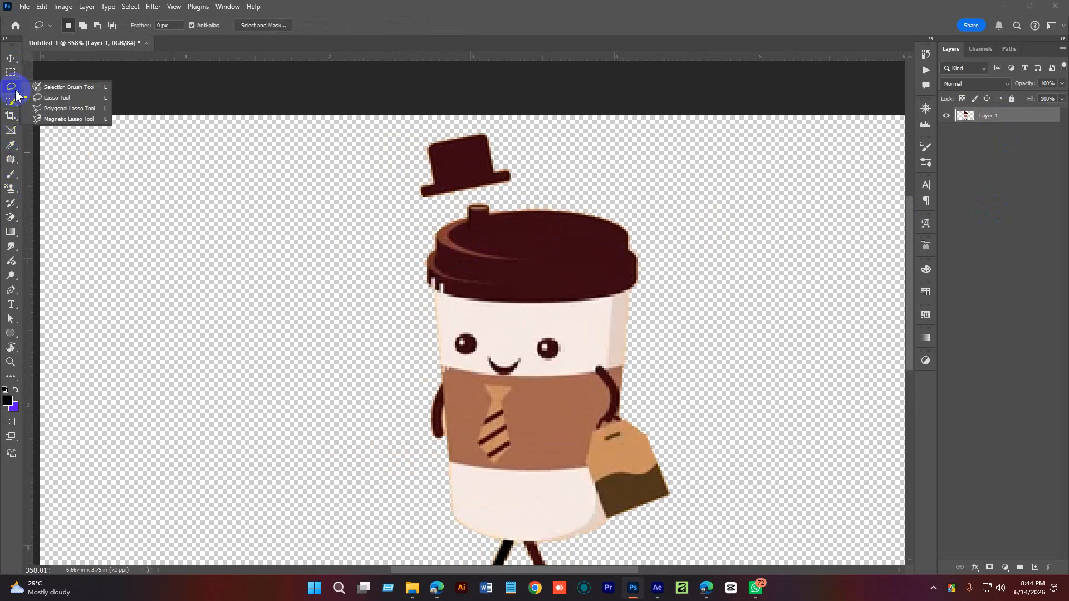
click(48, 88)
mouse_move(489, 117)
mouse_down()
mouse_move(360, 170)
mouse_move(413, 214)
mouse_move(543, 169)
mouse_move(446, 123)
mouse_up()
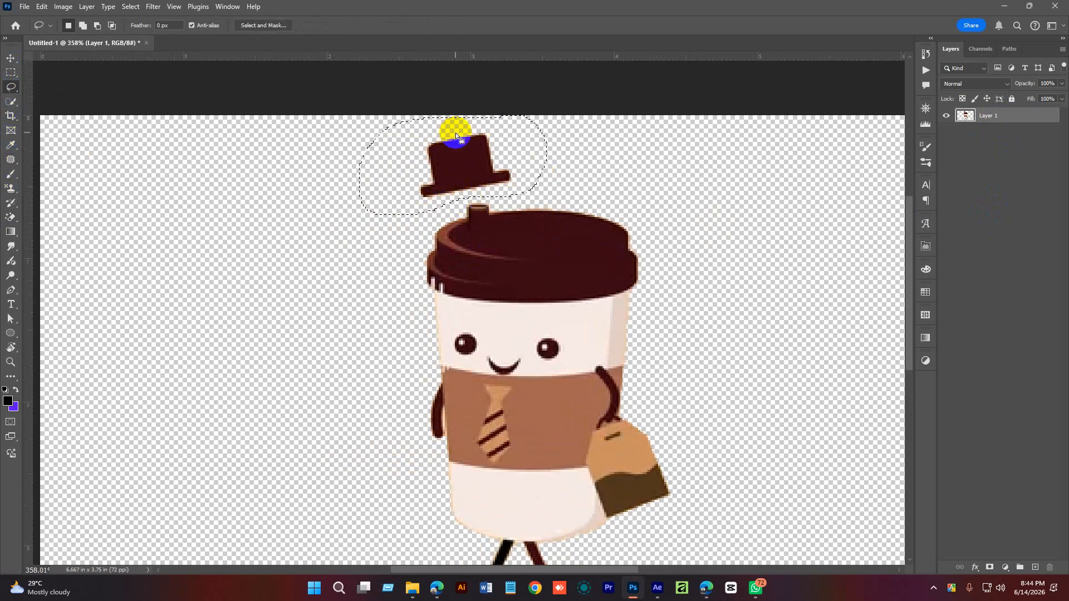
key(Delete)
key(ctrl+d)
key(ctrl+v)
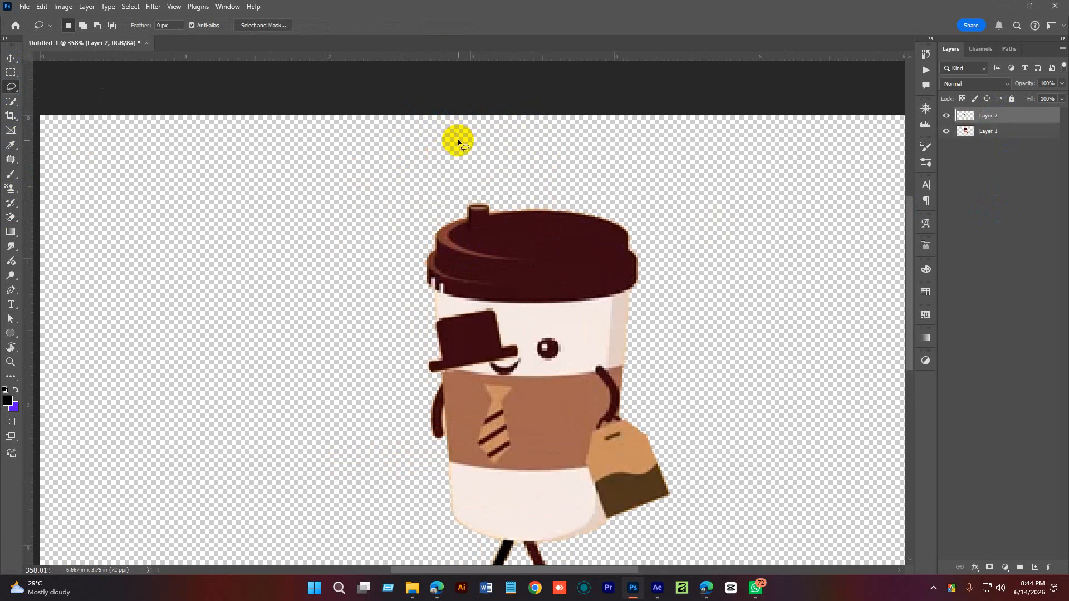
Move the pasted hat back above the cup's lid and rename its layer cap
key(v)
drag(477, 333, 482, 146)
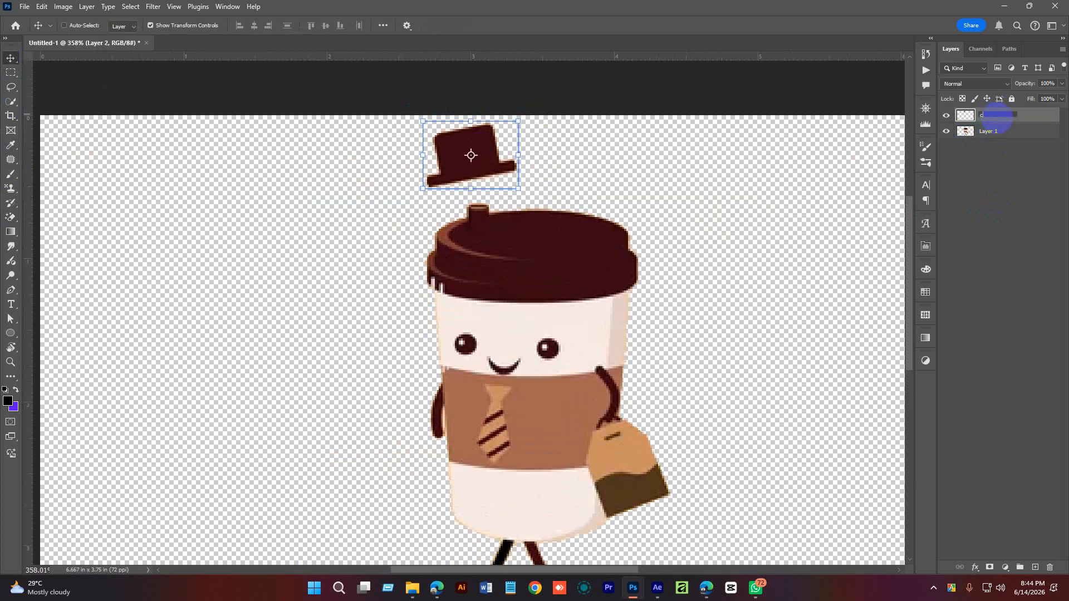
scroll(573, 365, down, 5)
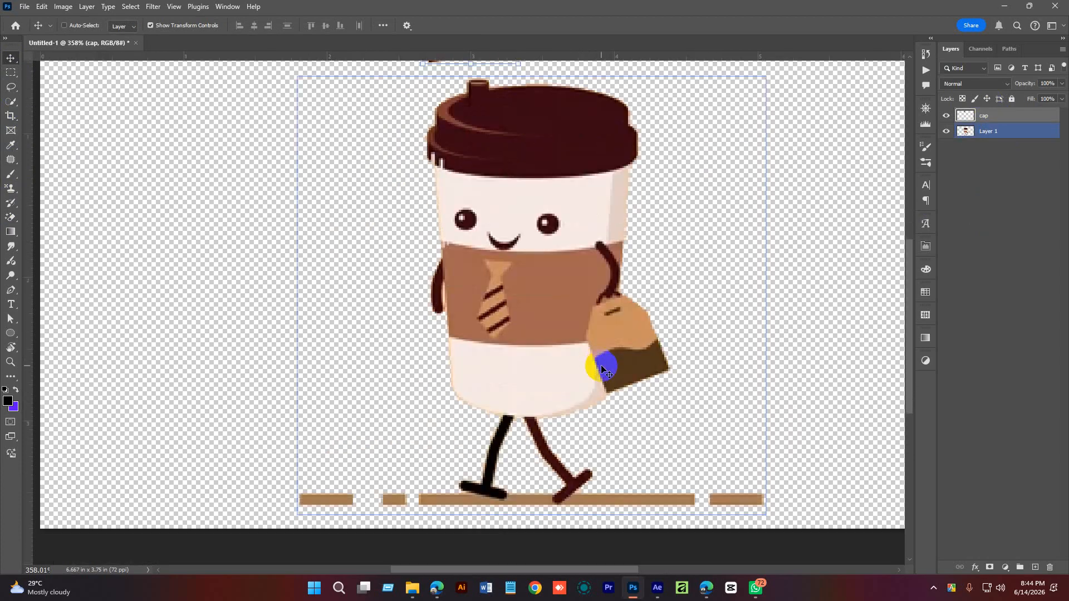
Select Layer 1 and set up the regular Eraser with a 10 px brush at 100% opacity
click(1016, 131)
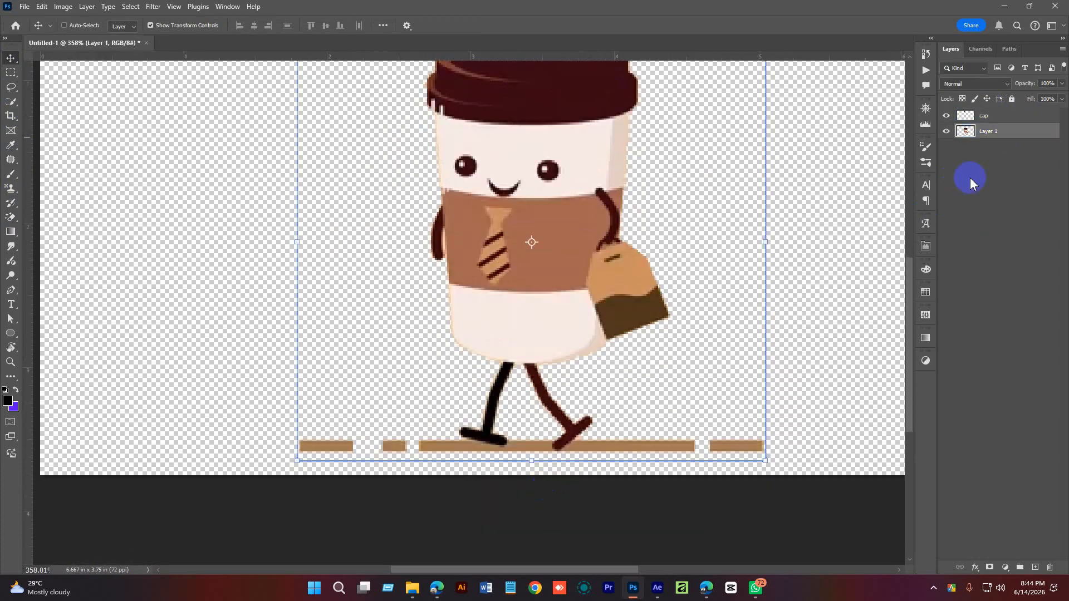
ctrl+click(504, 425)
scroll(524, 328, down, 1)
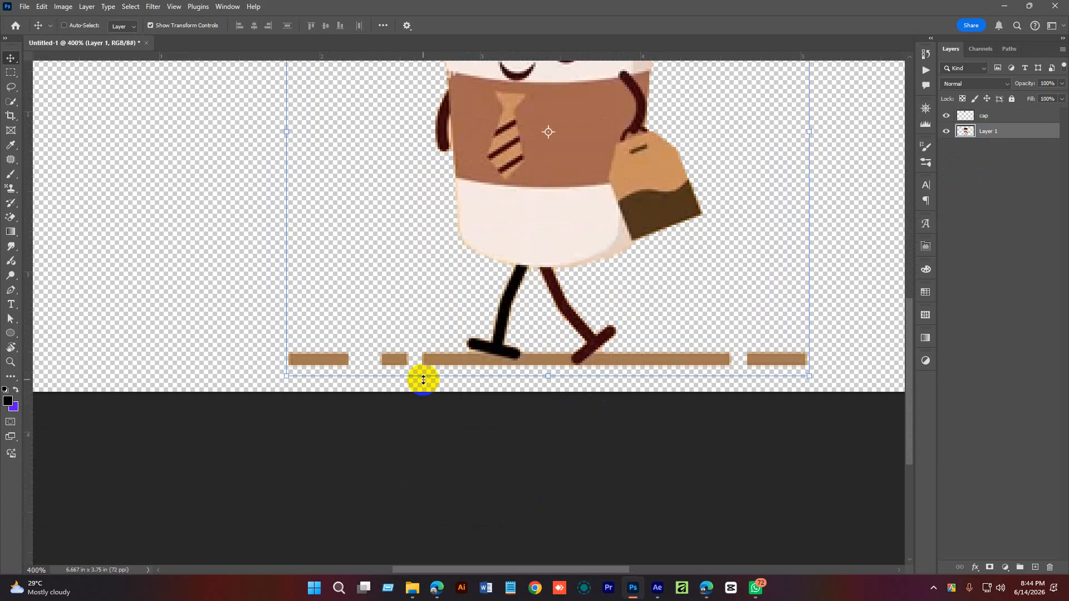
key(e)
key(shift+e)
key(shift+e)
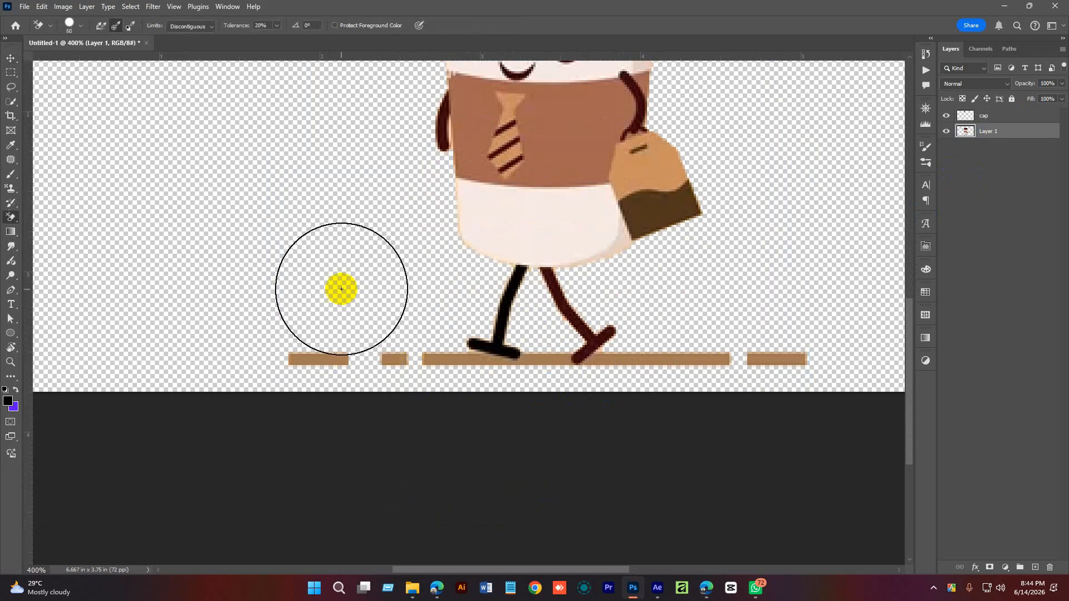
key(shift+e)
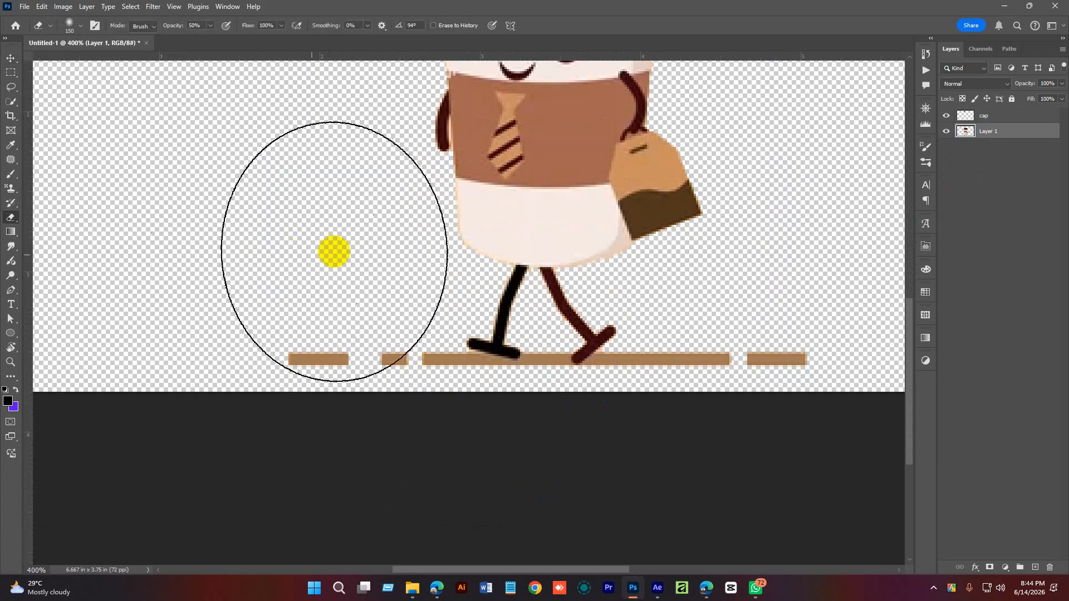
right_click(310, 190)
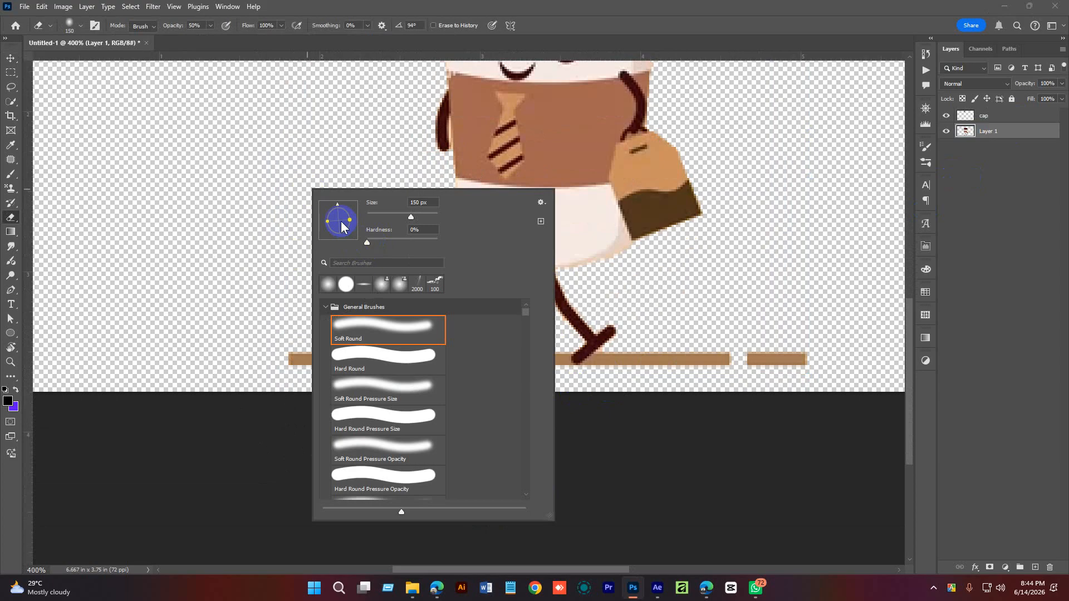
click(663, 36)
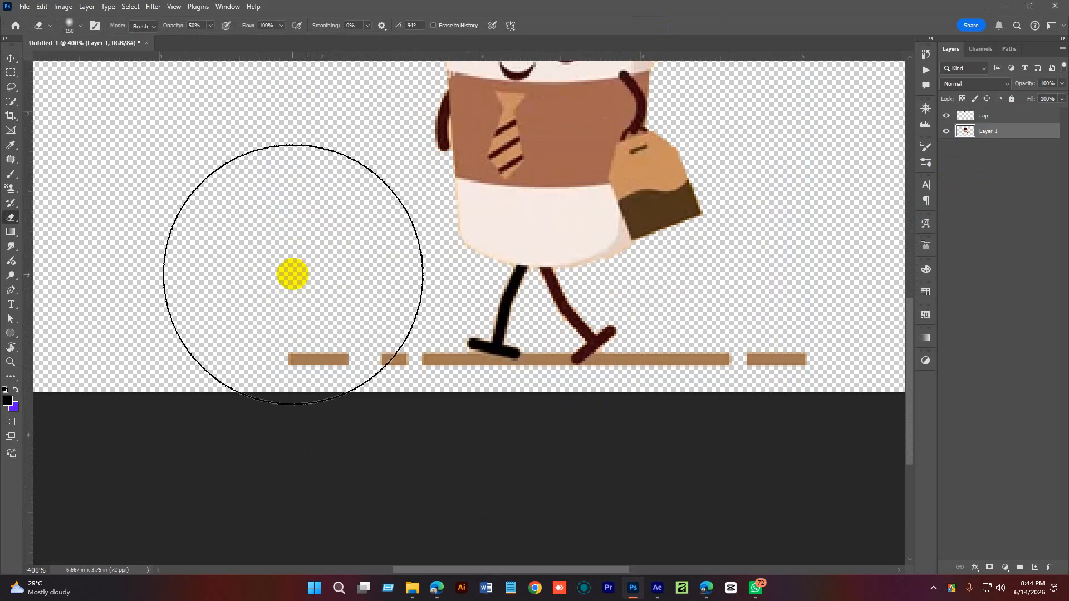
key(bracketleft)
key(bracketleft)
key(bracketleft)
key(bracketleft)
key(bracketleft)
key(bracketleft)
key(bracketleft)
key(bracketleft)
key(bracketleft)
key(bracketleft)
key(bracketleft)
Erase the short ground dashes behind the character and the ground line up to the black foot
mouse_move(275, 351)
mouse_down()
mouse_move(348, 357)
mouse_move(269, 352)
mouse_up()
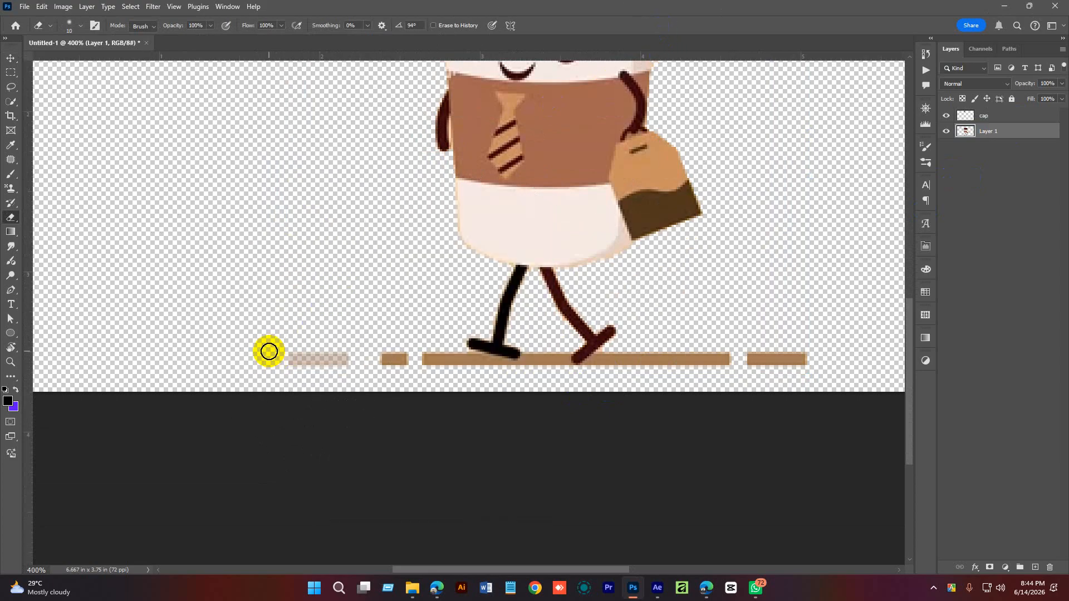
key(ctrl+plus)
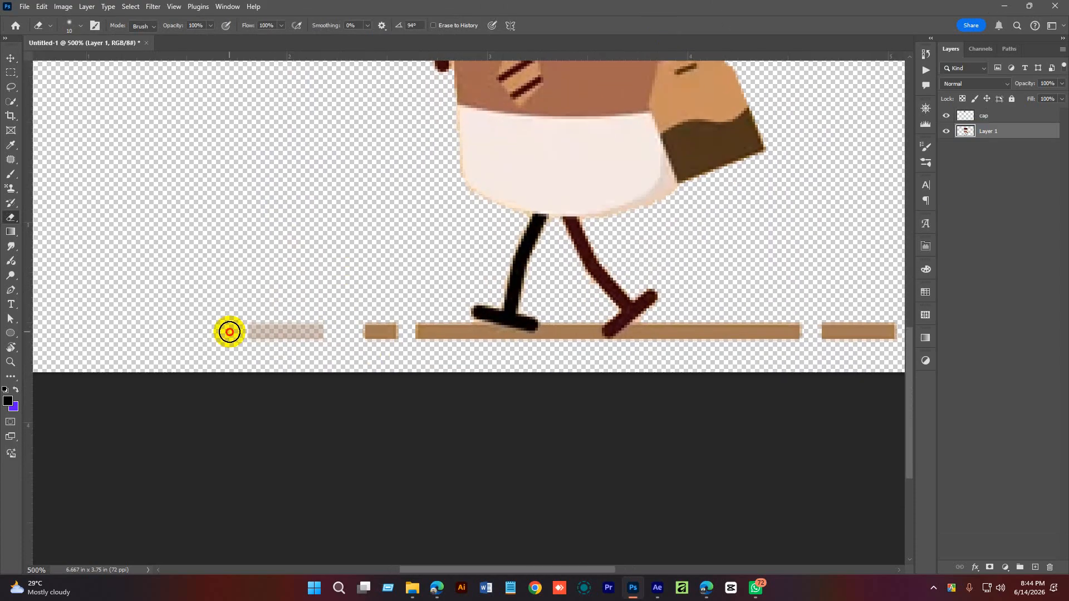
drag(229, 332, 453, 326)
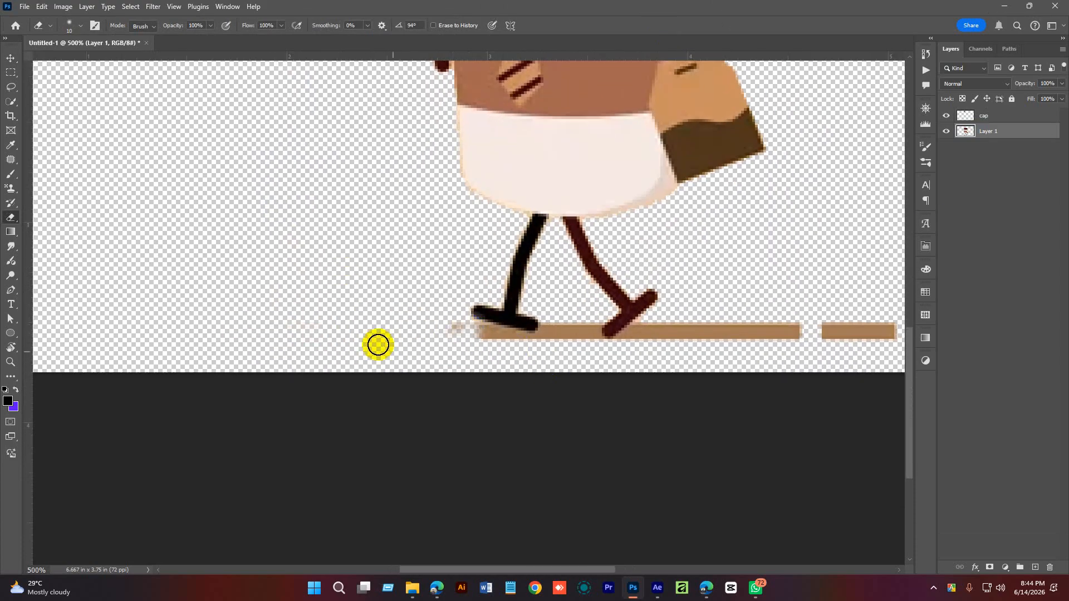
Increase the eraser brush's hardness and erase the ground line around and between the two feet
right_click(326, 254)
drag(386, 299, 457, 299)
click(675, 9)
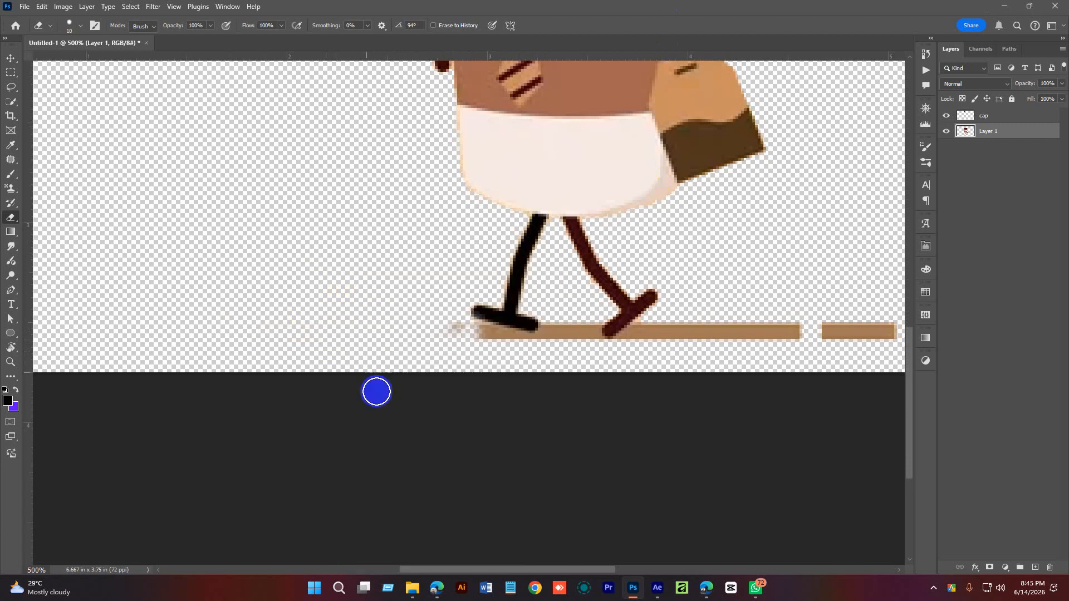
mouse_move(444, 337)
mouse_down()
mouse_move(486, 350)
mouse_move(485, 383)
mouse_move(371, 352)
mouse_up()
mouse_move(343, 309)
mouse_down()
mouse_move(386, 306)
mouse_move(437, 327)
mouse_move(494, 330)
mouse_move(518, 315)
mouse_move(527, 282)
mouse_move(558, 272)
mouse_move(519, 309)
mouse_move(519, 339)
mouse_move(551, 306)
mouse_move(537, 353)
mouse_move(545, 344)
mouse_move(573, 367)
mouse_up()
Erase the remaining ground line and dash in front of the dark red foot
scroll(572, 368, right, 5)
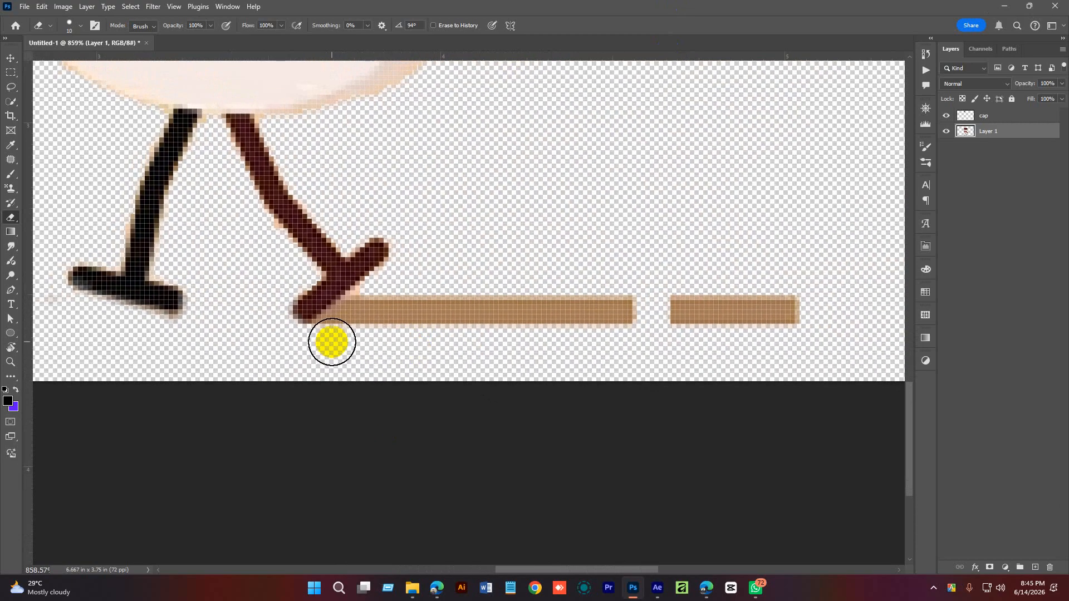
mouse_move(332, 342)
mouse_down()
mouse_move(349, 320)
mouse_move(427, 284)
mouse_move(406, 320)
mouse_move(813, 315)
mouse_up()
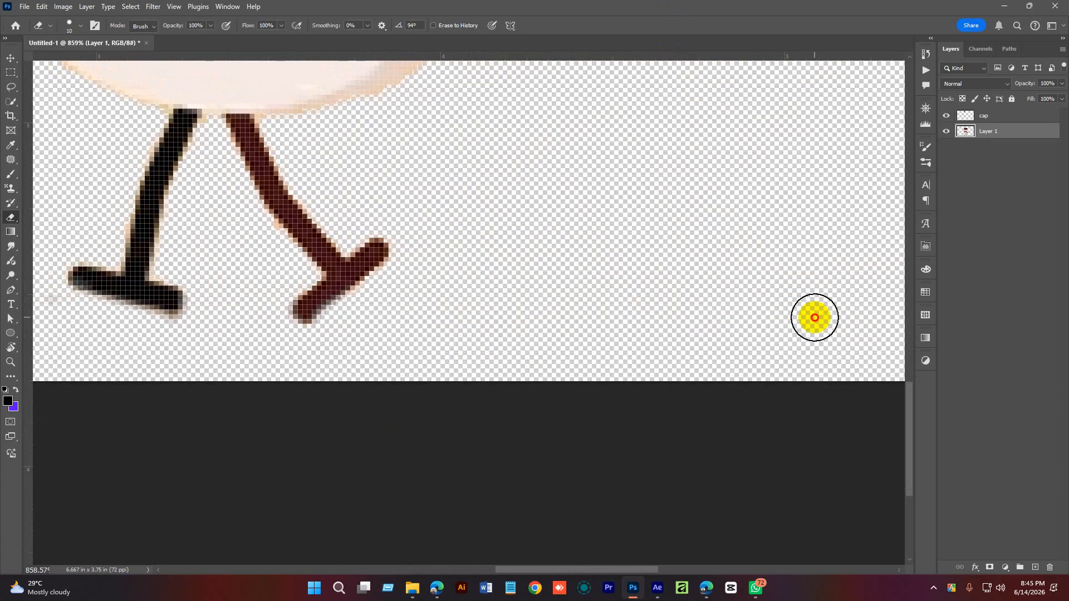
drag(670, 310, 585, 313)
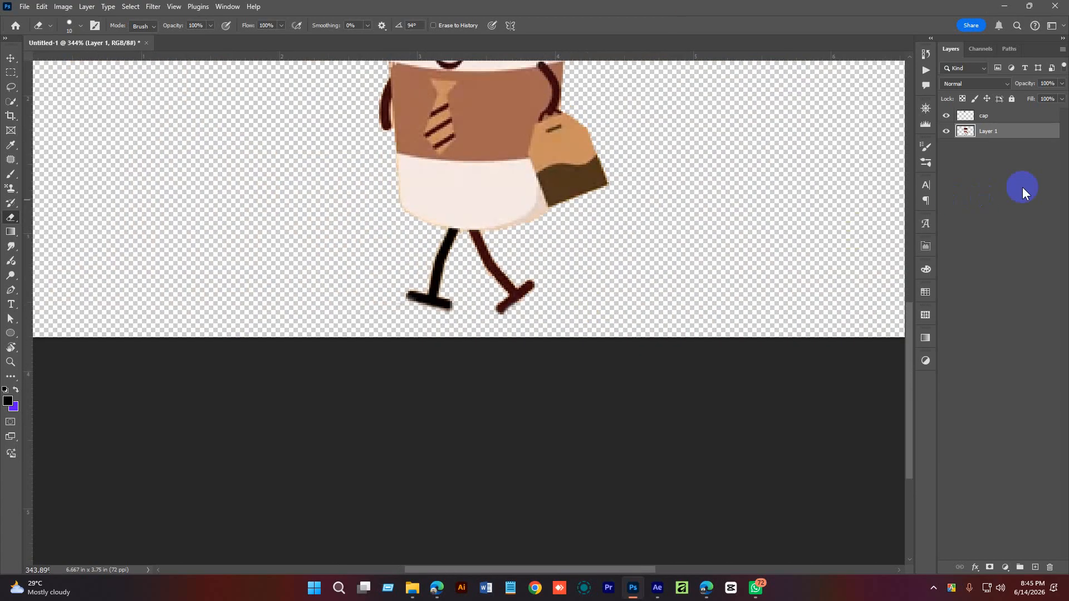
Lasso the black leg, cut it onto its own layer and move it back under the cup
key(l)
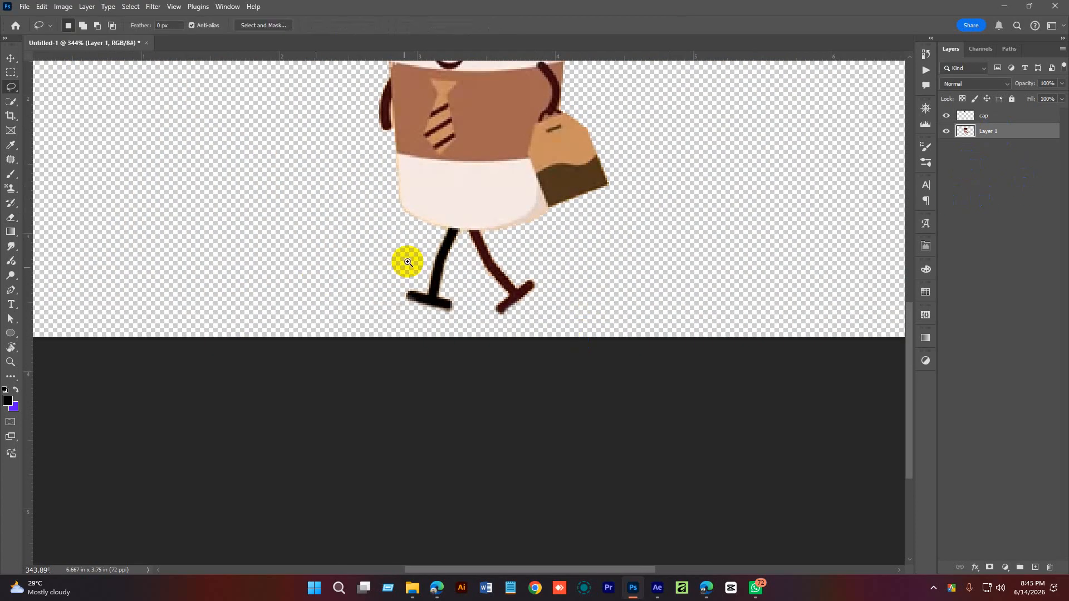
drag(408, 263, 449, 261)
mouse_move(455, 214)
mouse_down()
mouse_move(494, 213)
mouse_move(509, 323)
mouse_move(500, 378)
mouse_move(371, 370)
mouse_move(375, 287)
mouse_move(453, 232)
mouse_up()
key(ctrl+x)
key(ctrl+v)
key(v)
drag(504, 202, 471, 259)
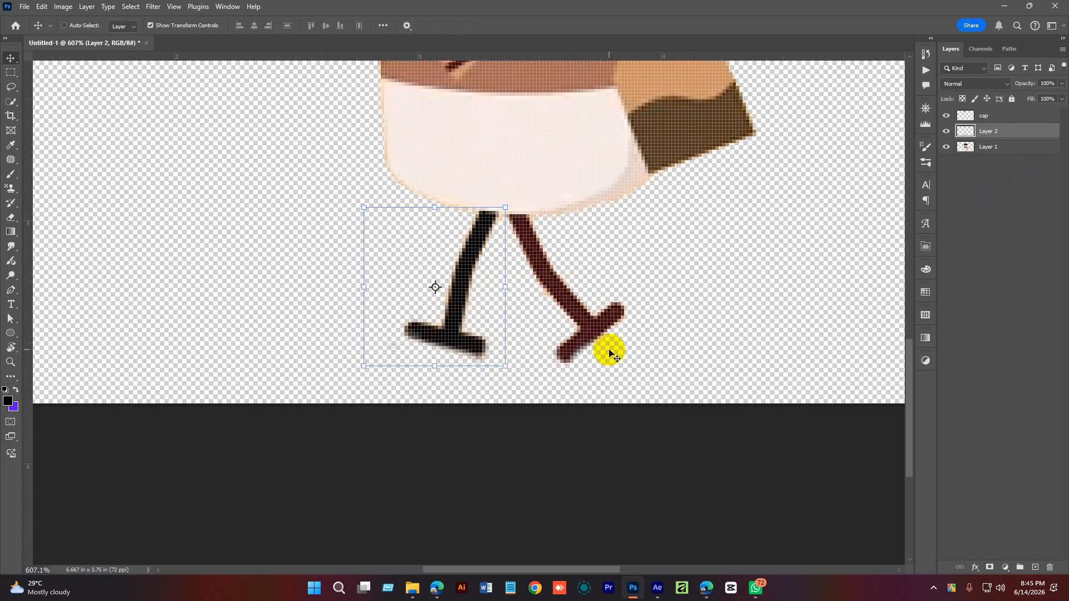
Nudge the black leg into its exact place against the cup and rename its layer leg 1
key(Left)
key(Left)
key(Up)
key(Right)
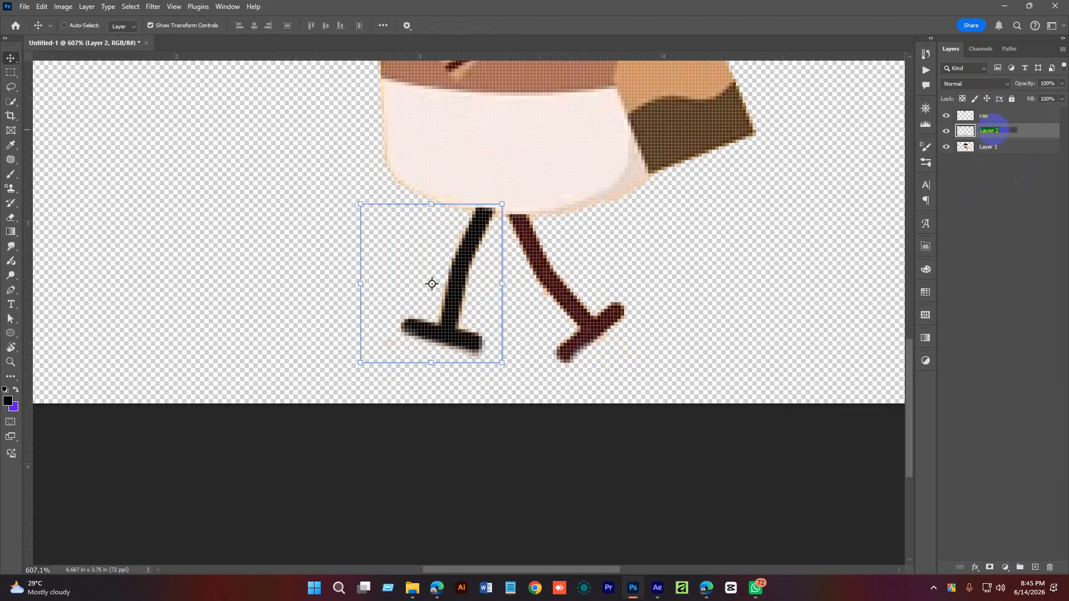
Lasso the dark red leg on Layer 1, cut it out and paste it onto its own layer
click(1005, 147)
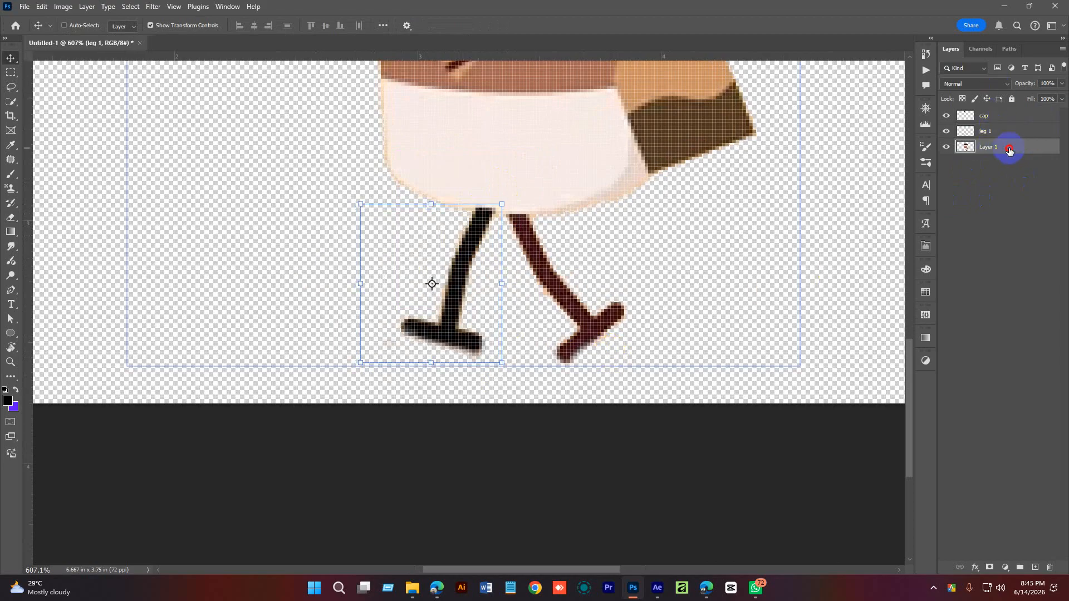
key(l)
drag(557, 235, 571, 245)
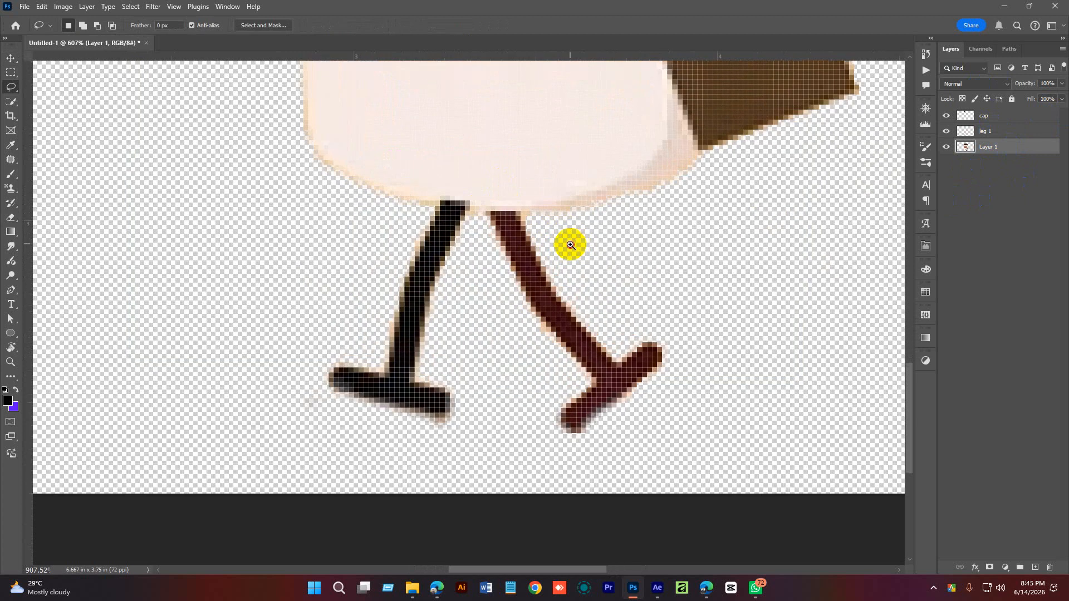
mouse_move(506, 207)
mouse_down()
mouse_move(534, 217)
mouse_move(570, 269)
mouse_move(707, 345)
mouse_move(696, 409)
mouse_move(586, 459)
mouse_up()
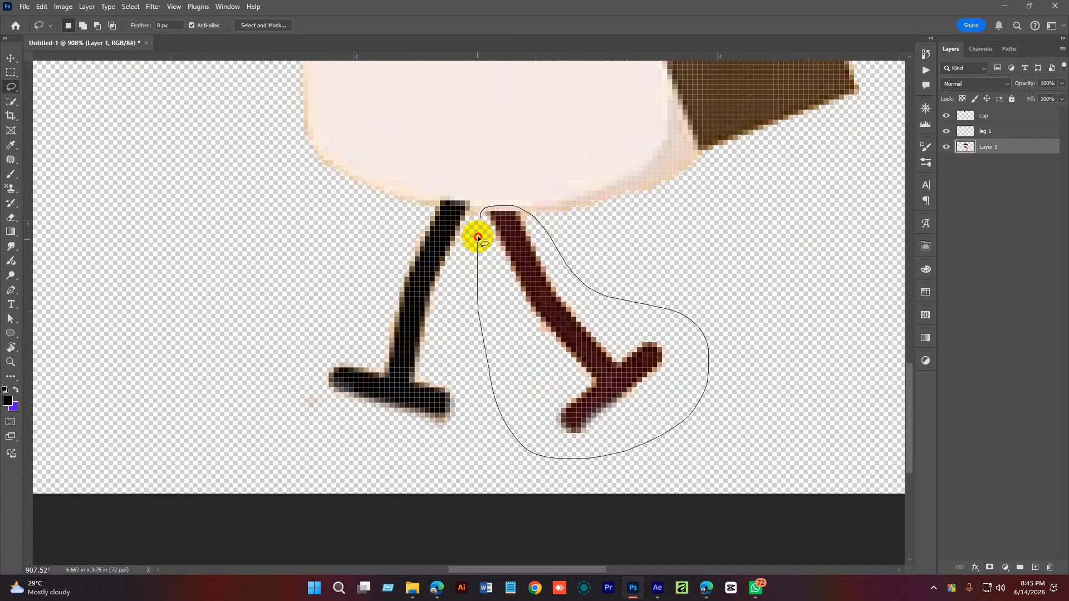
drag(478, 238, 478, 239)
key(ctrl+x)
key(ctrl+v)
key(v)
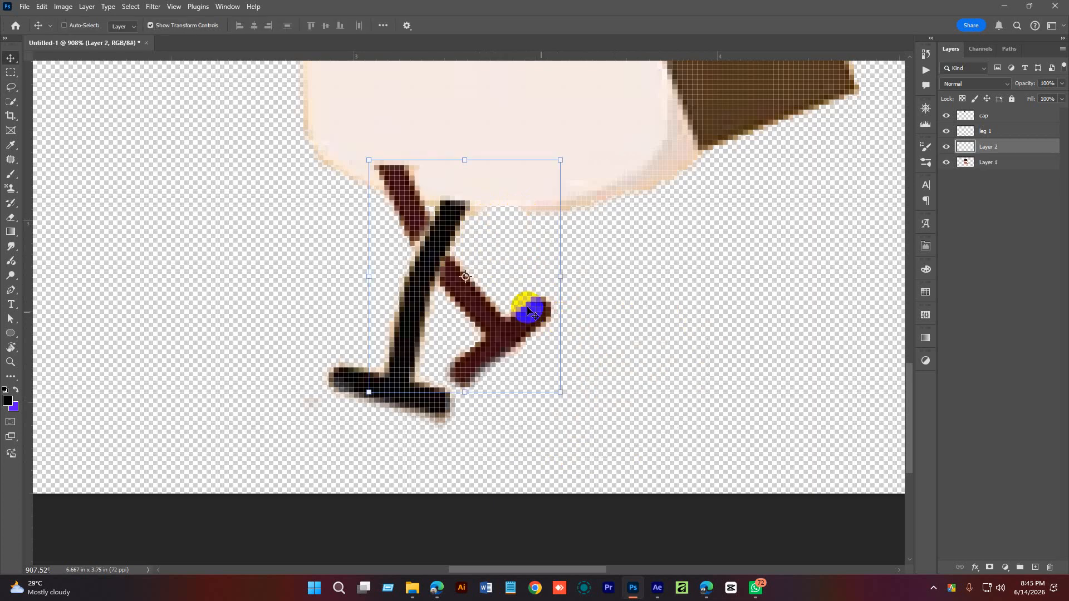
Move the dark red leg back under the cup beside the black leg and rename its layer lrg 2
drag(481, 323, 592, 367)
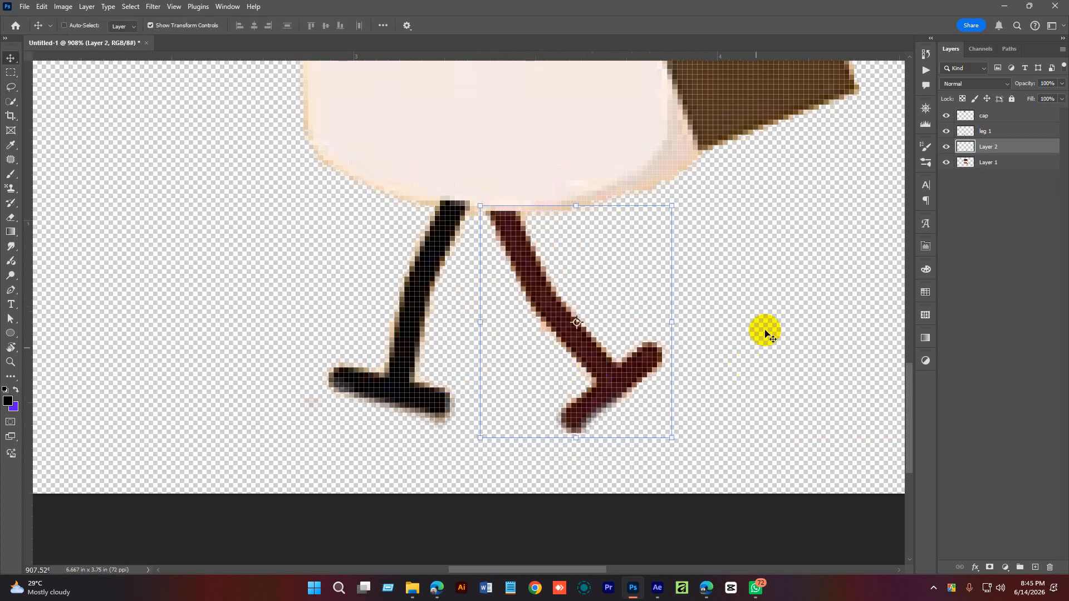
scroll(763, 330, down, 4)
drag(983, 170, 987, 148)
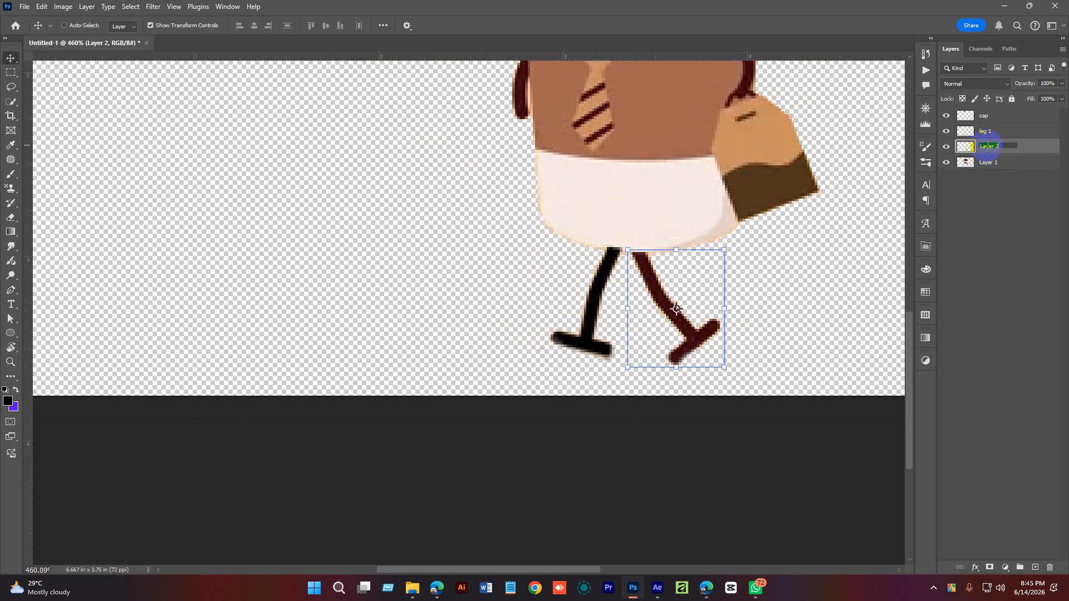
click(985, 238)
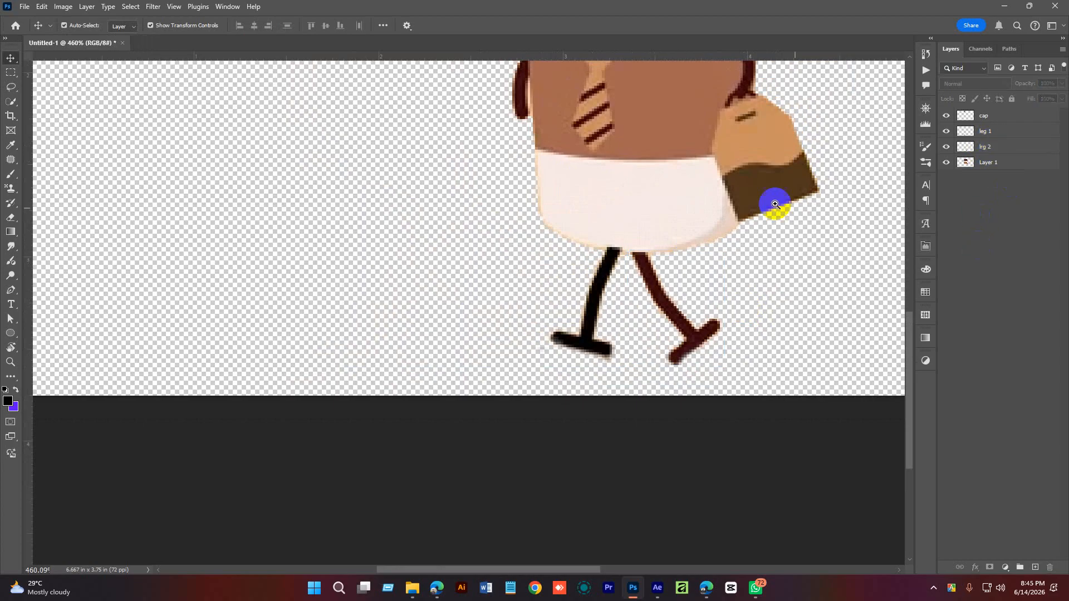
Make Layer 1, which holds the cup with its arms and bag, the active layer
scroll(721, 189, down, 6)
drag(718, 200, 616, 223)
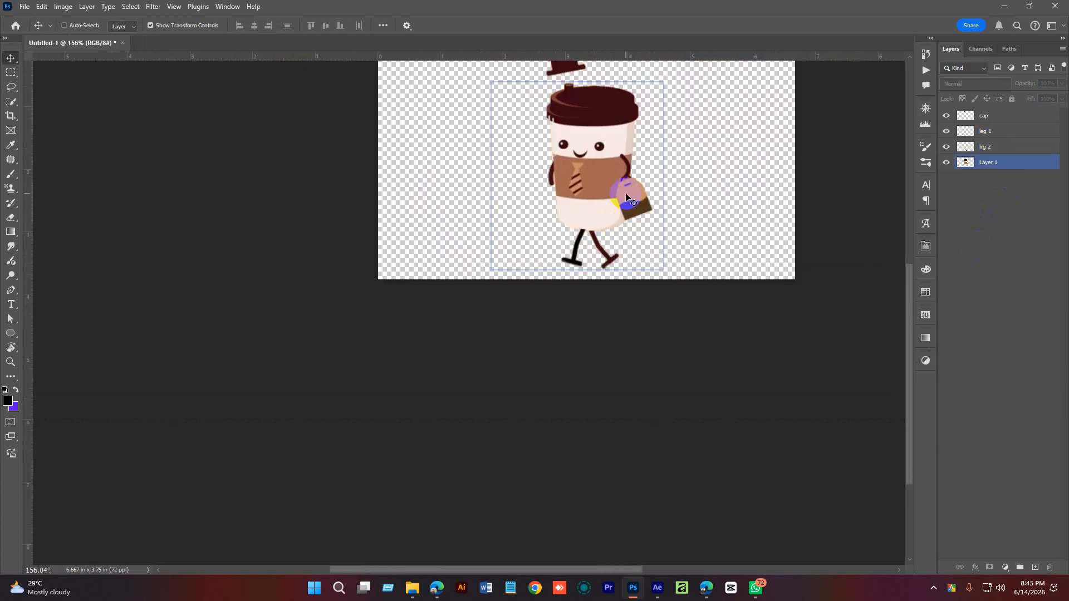
scroll(624, 206, up, 4)
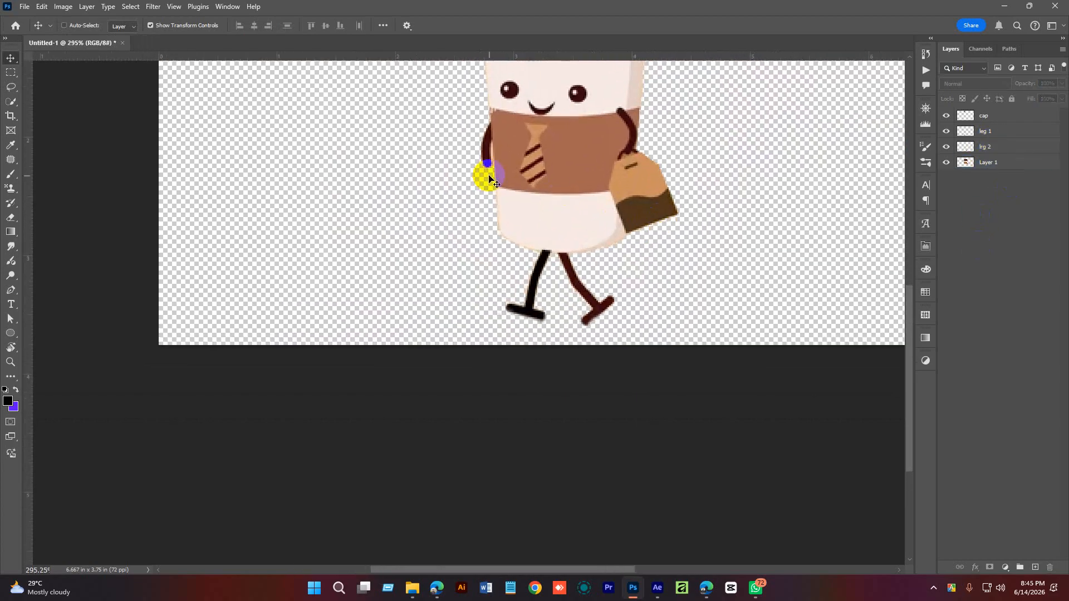
click(489, 178)
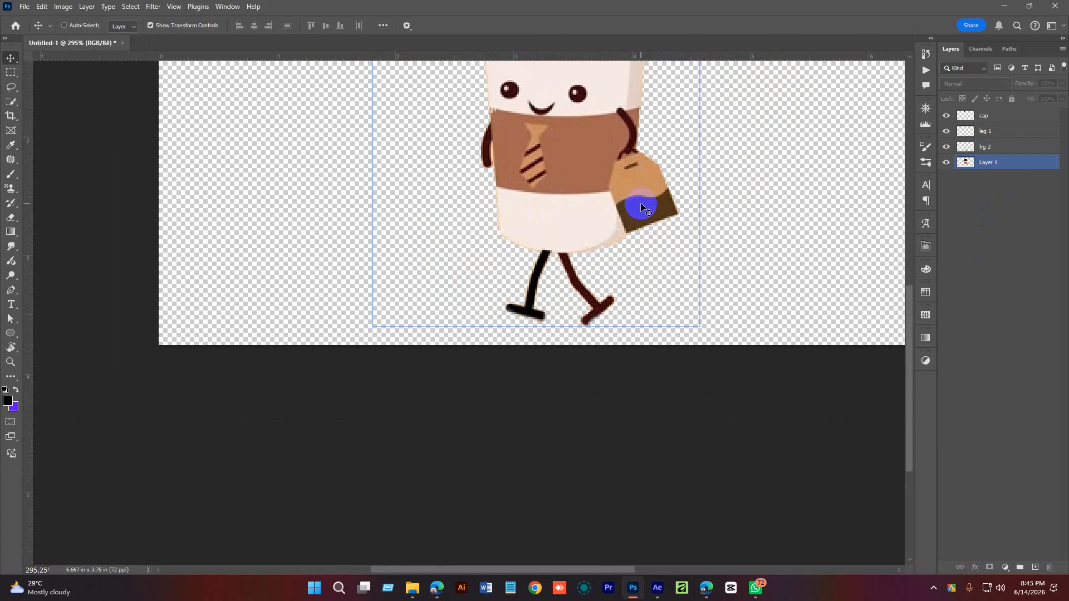
scroll(645, 179, up, 2)
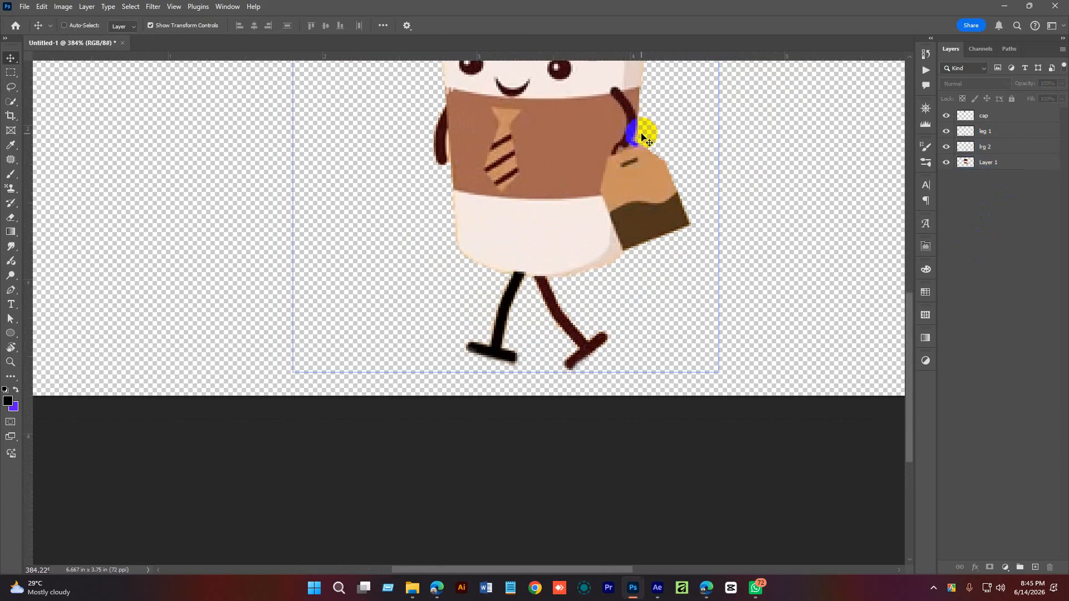
click(641, 136)
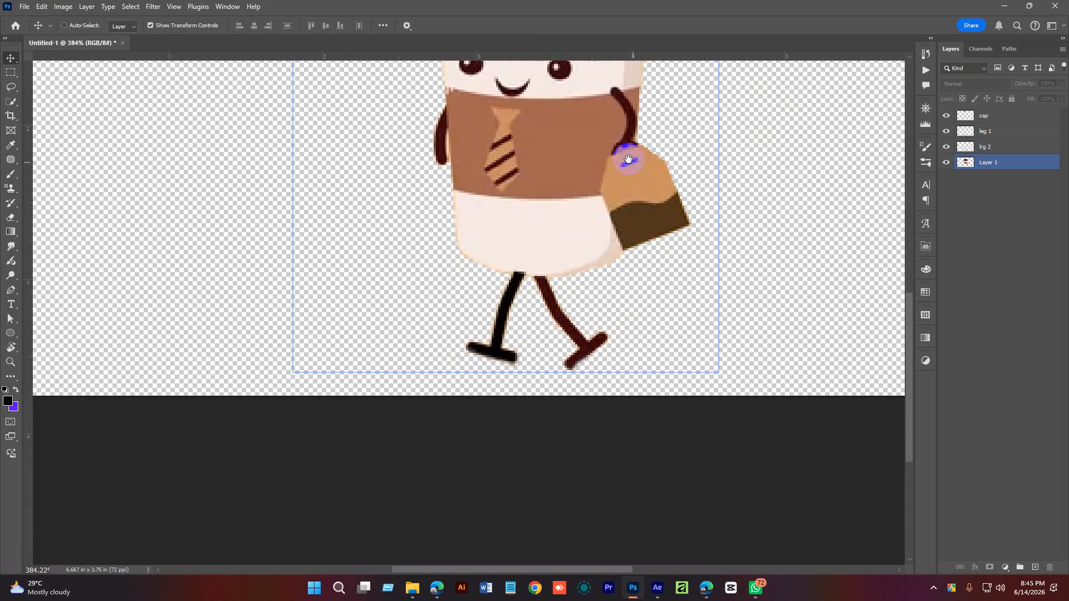
drag(628, 159, 630, 187)
drag(541, 183, 554, 200)
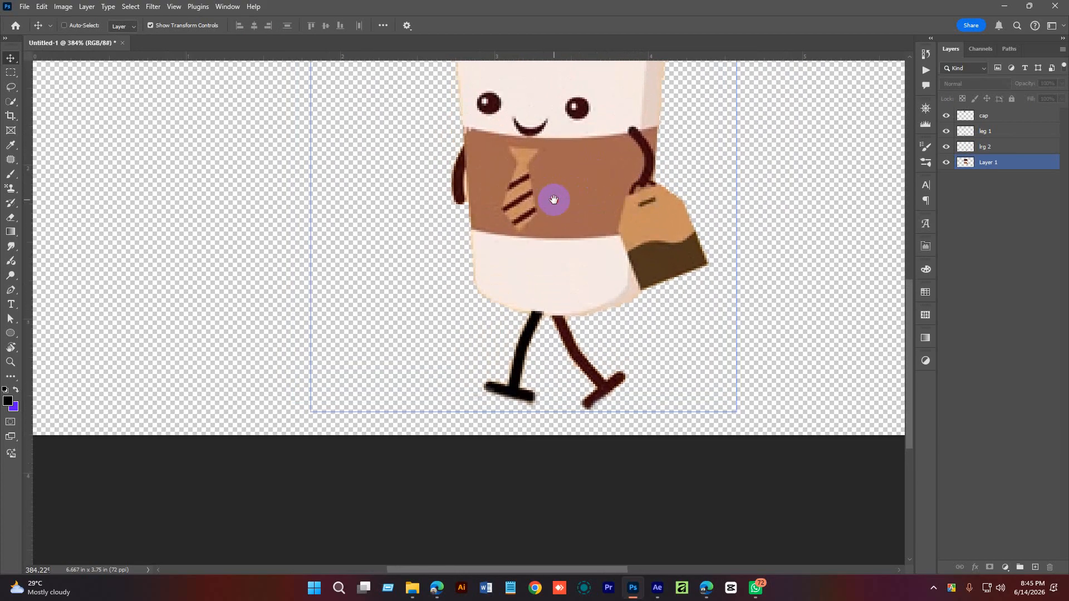
click(990, 163)
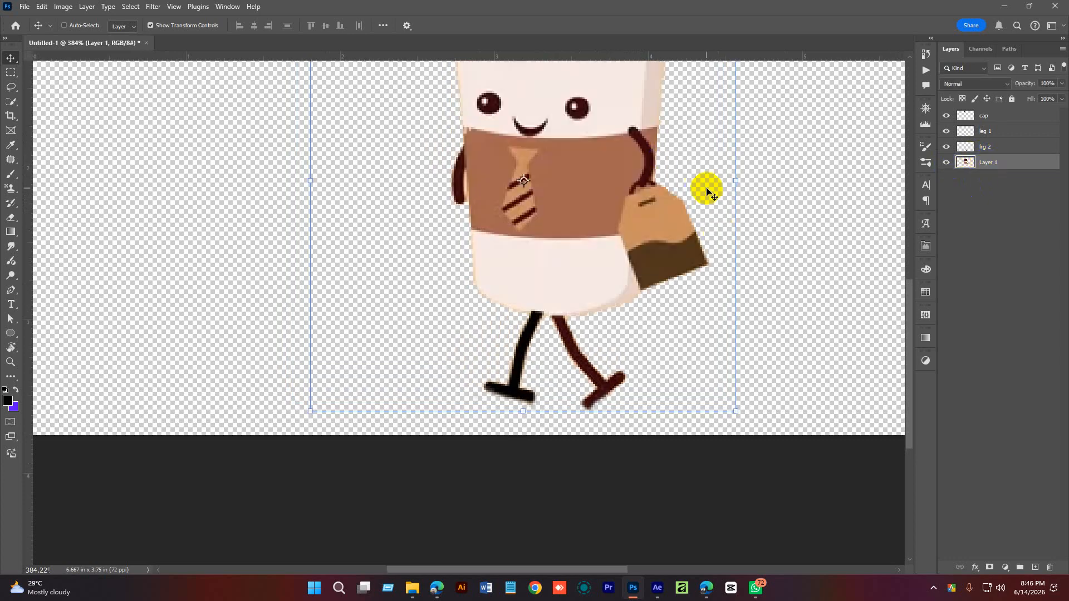
drag(654, 177, 680, 179)
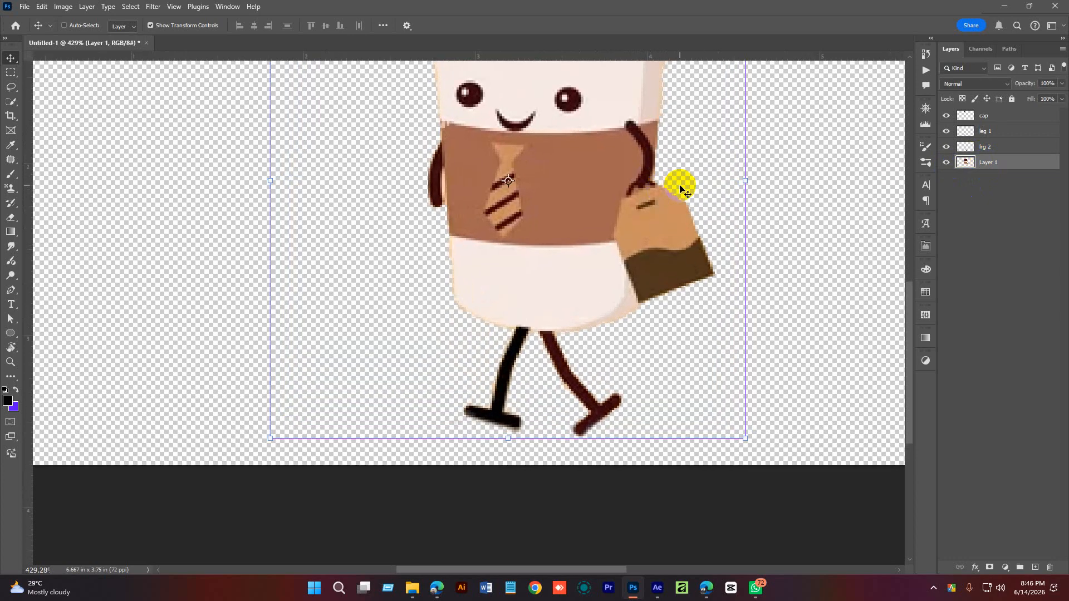
click(9, 103)
click(63, 111)
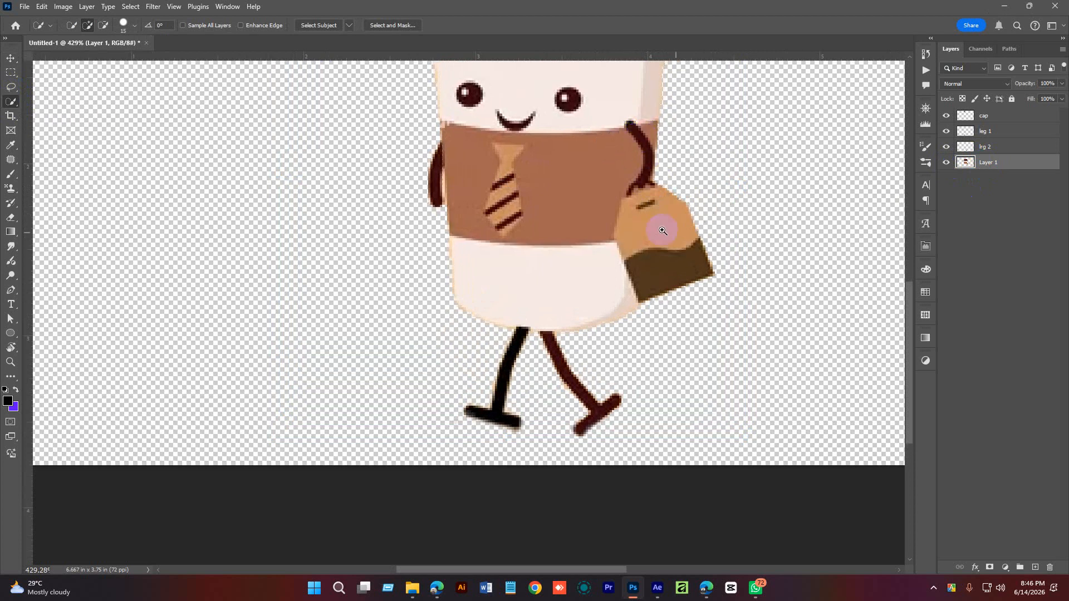
drag(659, 231, 685, 276)
click(11, 102)
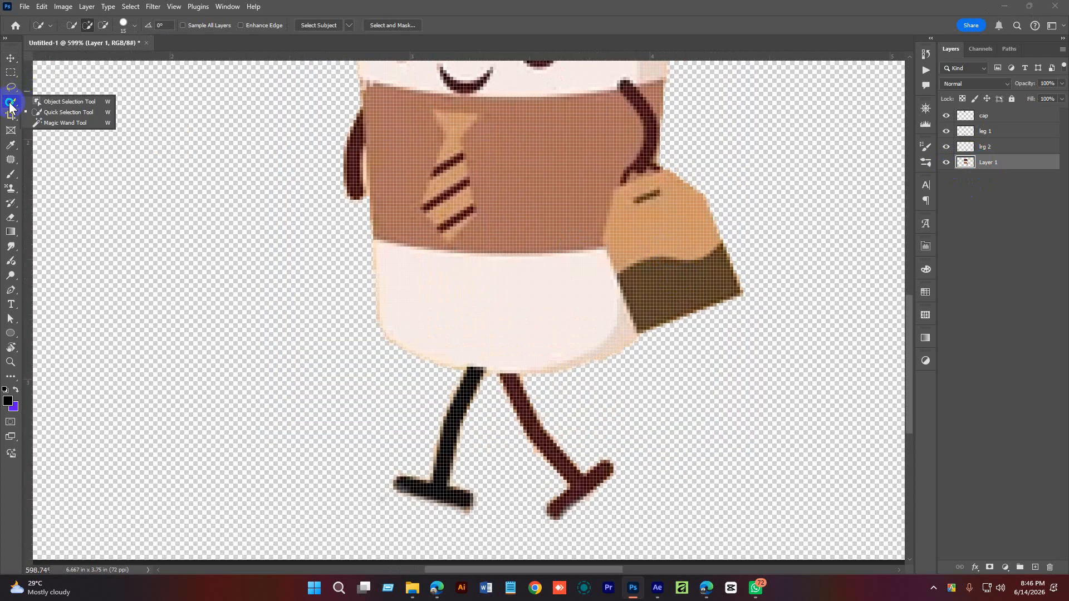
Outline the arm holding the bag on Layer 1 with the Polygonal Lasso and copy it onto its own layer
right_click(11, 87)
click(61, 97)
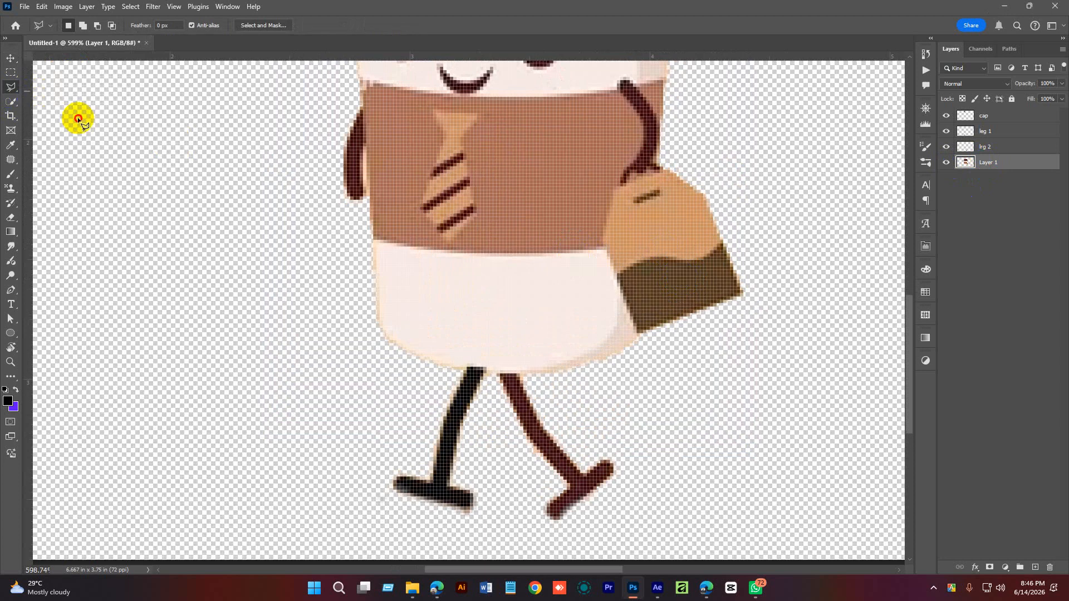
drag(639, 266, 649, 274)
click(601, 245)
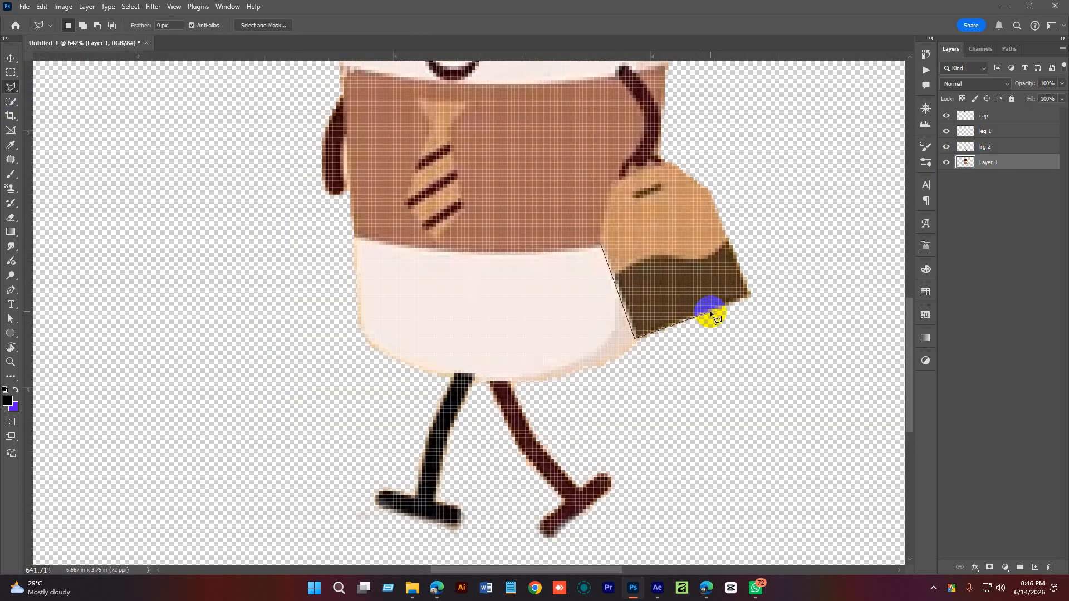
click(753, 297)
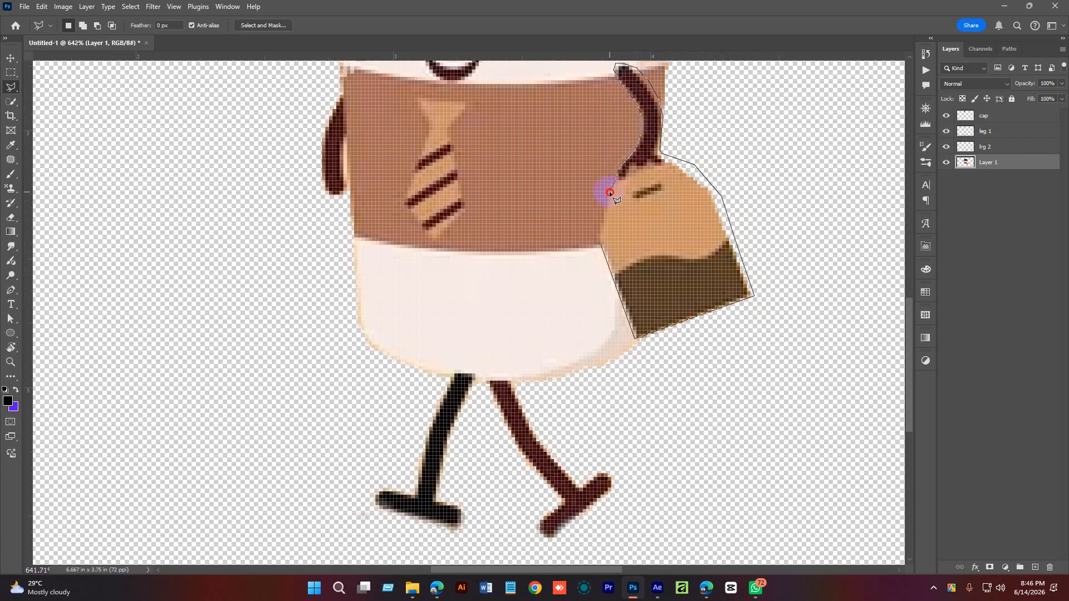
double_click(600, 245)
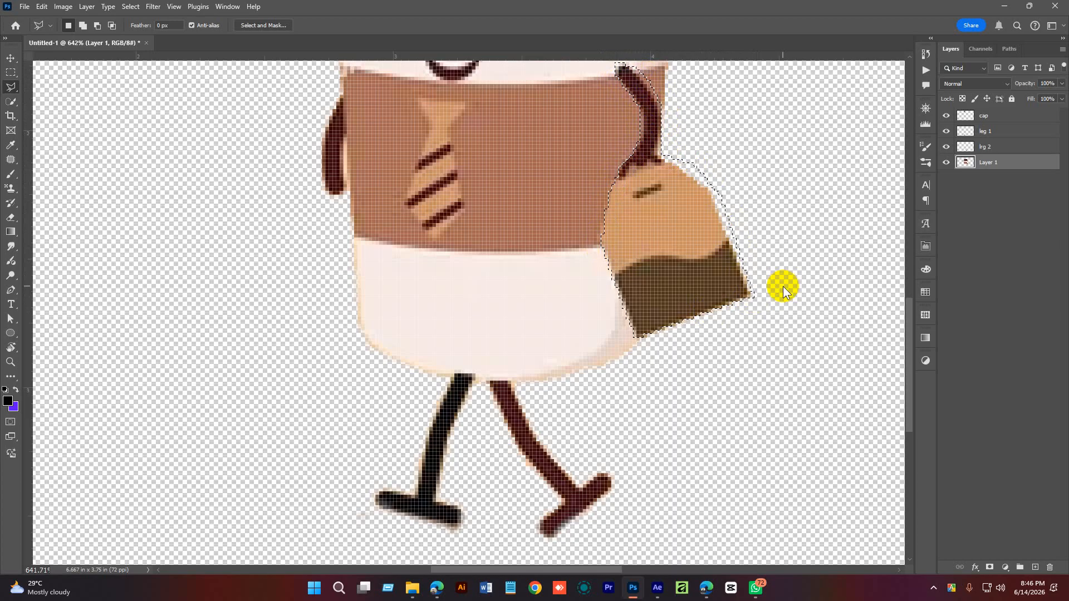
key(v)
drag(778, 201, 761, 309)
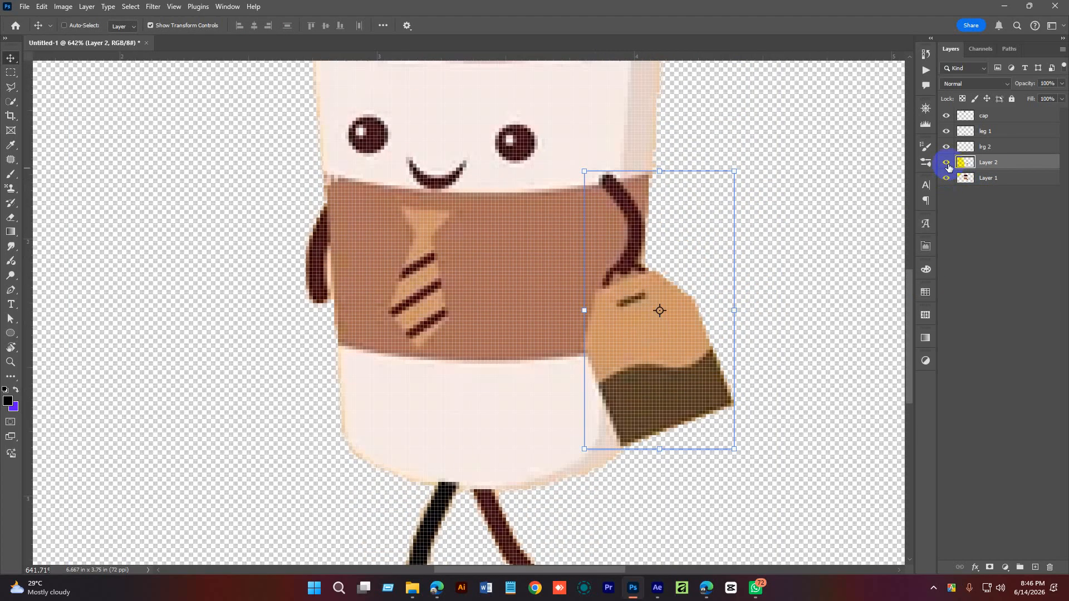
Load the arm and bag outline from Layer 2 as a selection, then hide Layer 2 with Layer 1 active
ctrl+click(967, 163)
ctrl+click(988, 179)
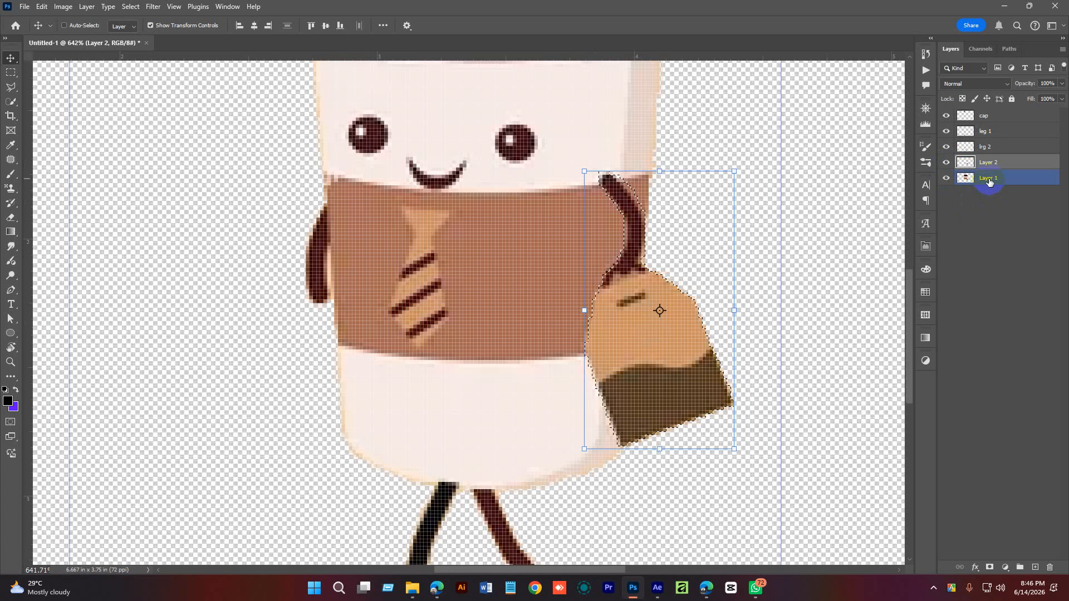
click(989, 181)
click(946, 163)
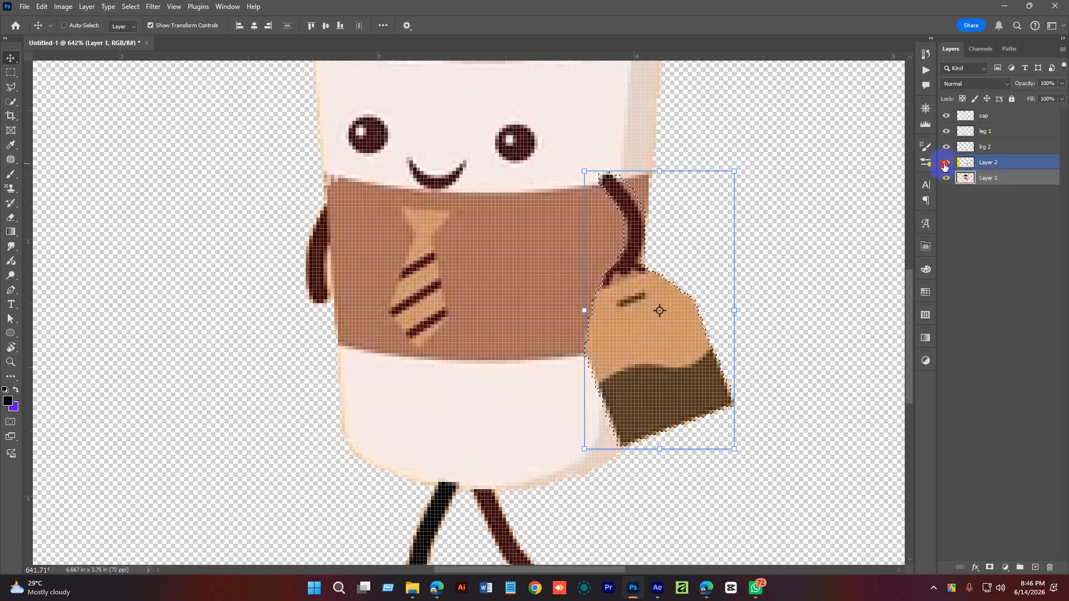
Paint over the arm and the adjoining part of the bag with the sleeve's sampled brown, using a 10 px brush
key(b)
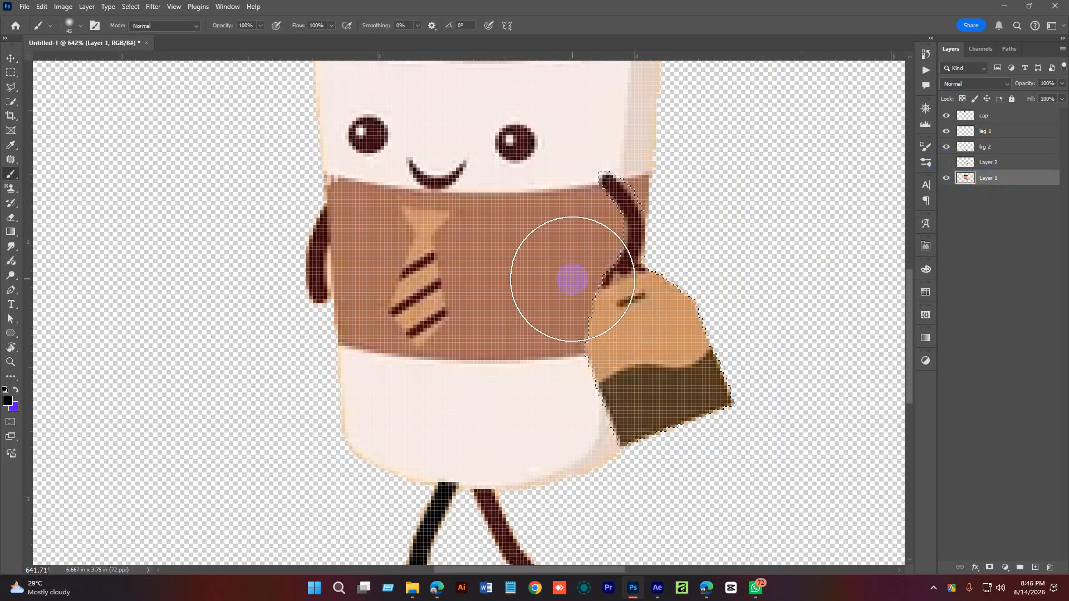
key(bracketleft)
key(bracketleft)
key(bracketleft)
key(bracketleft)
key(bracketleft)
key(bracketleft)
key(bracketleft)
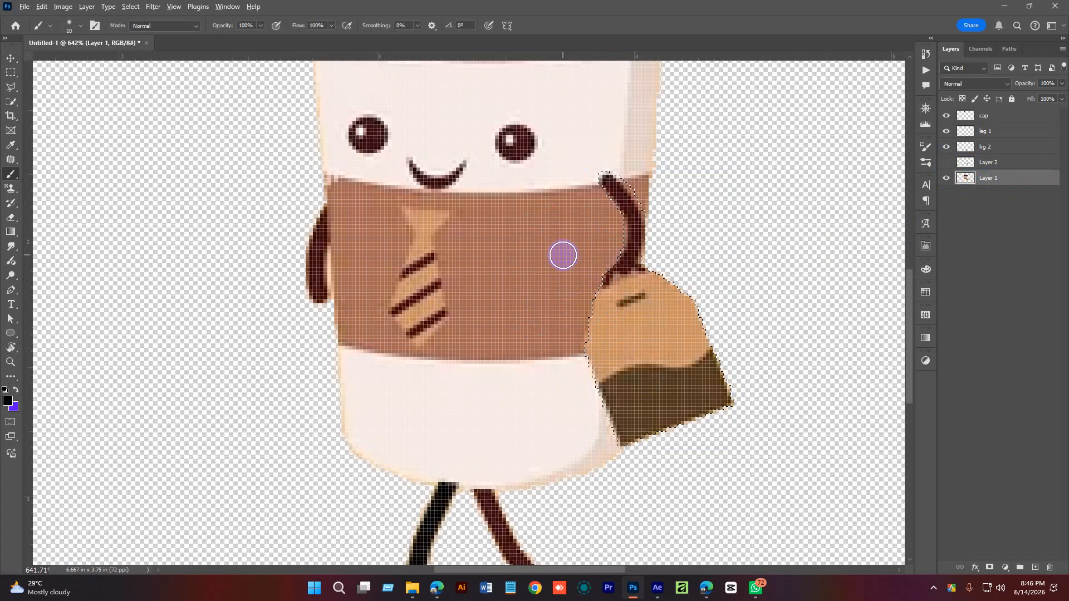
alt+click(561, 247)
mouse_move(619, 236)
mouse_down()
mouse_move(621, 199)
mouse_move(632, 240)
mouse_move(586, 303)
mouse_move(606, 340)
mouse_move(625, 331)
mouse_move(592, 321)
mouse_move(624, 278)
mouse_up()
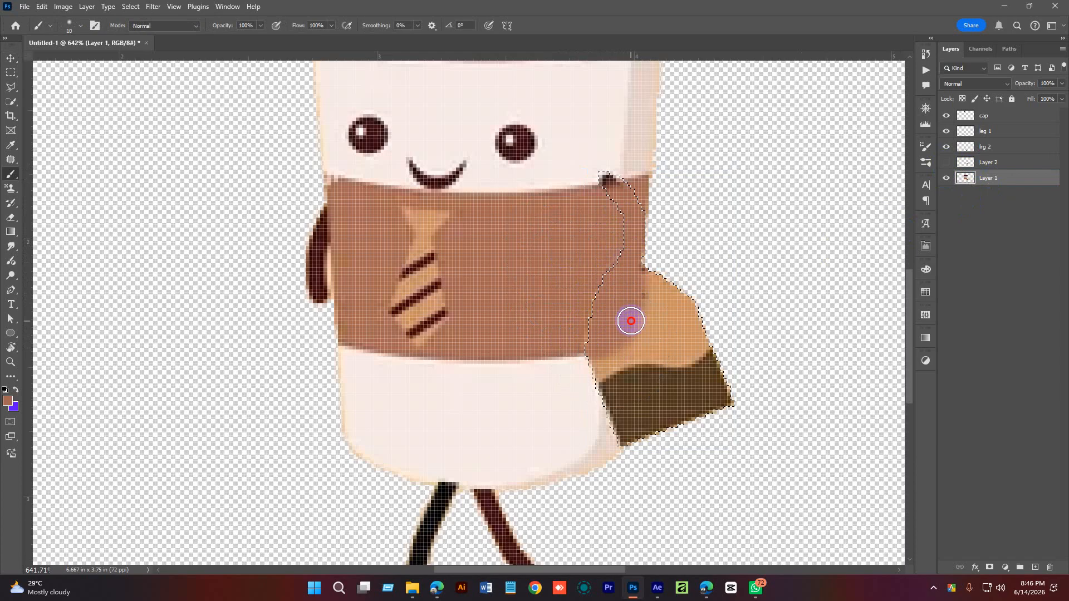
Paint the cup's sampled cream over the lower bag area and cover the dark arm end at the sleeve's upper edge
alt+click(539, 403)
mouse_move(592, 370)
mouse_down()
mouse_move(627, 379)
mouse_move(596, 390)
mouse_move(611, 413)
mouse_move(603, 429)
mouse_up()
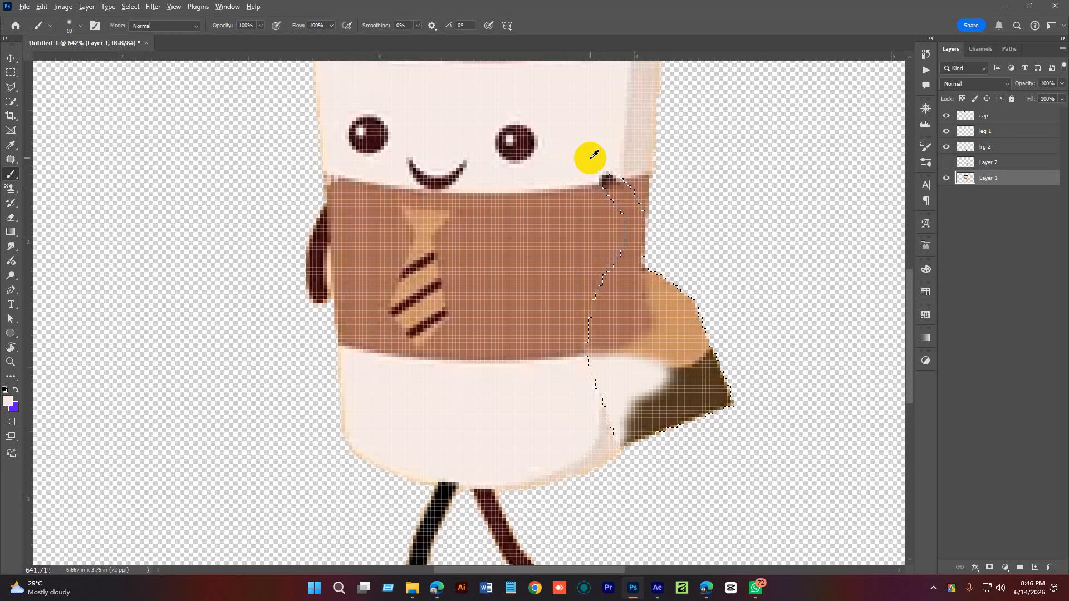
click(605, 172)
drag(607, 165, 607, 166)
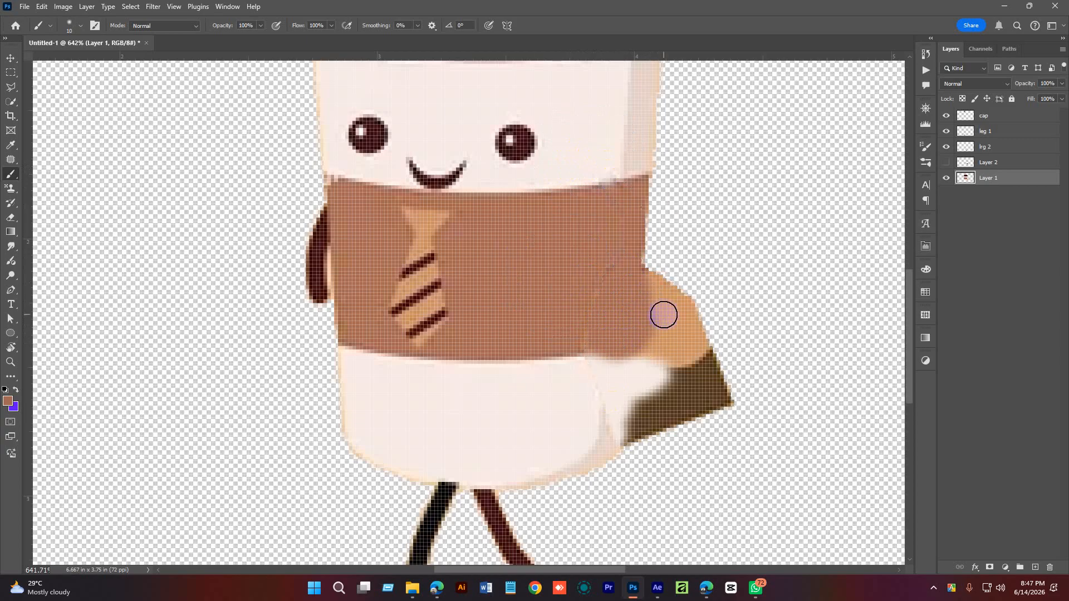
Lasso and delete the leftover bag beyond the cup's edge on Layer 1, deselect, and show Layer 2 again
key(l)
click(660, 284)
drag(647, 242, 644, 411)
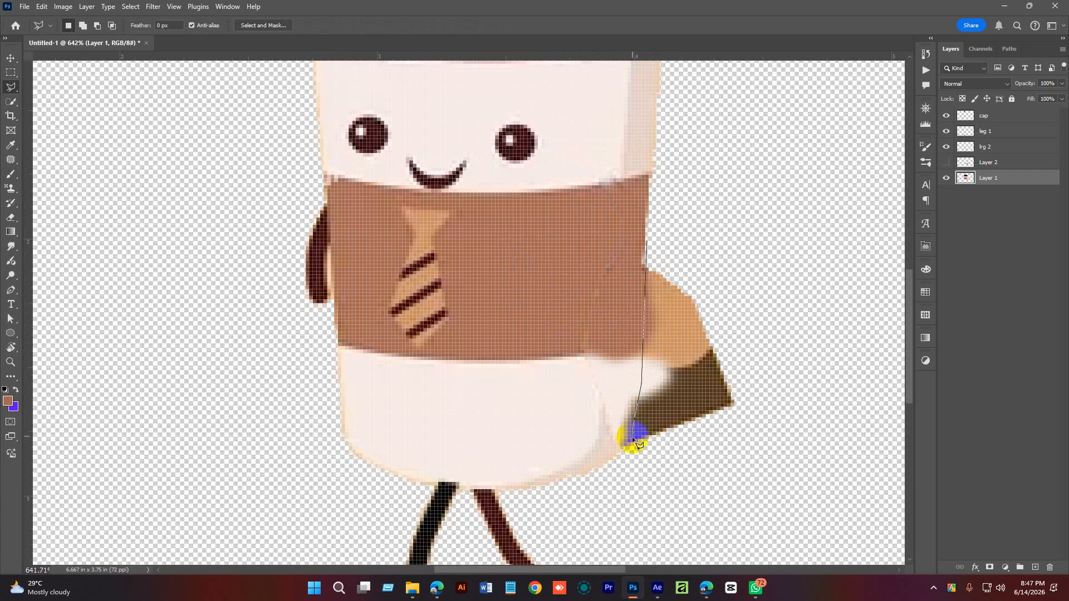
mouse_move(624, 450)
mouse_down()
mouse_move(750, 455)
mouse_move(793, 399)
mouse_move(779, 291)
mouse_move(657, 244)
mouse_up()
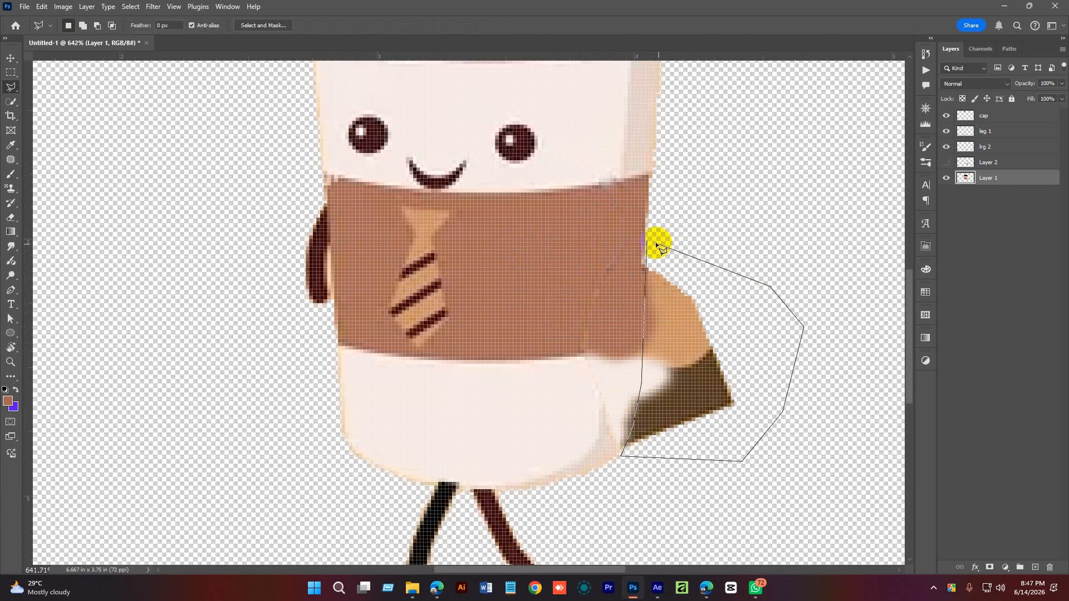
click(647, 242)
key(Delete)
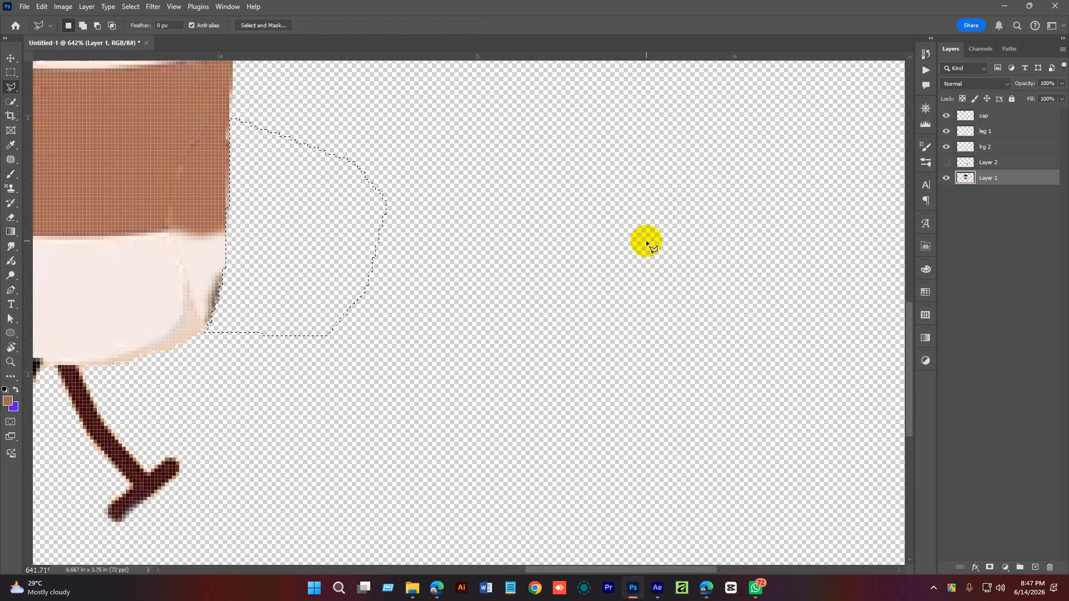
drag(372, 315, 825, 424)
key(ctrl+d)
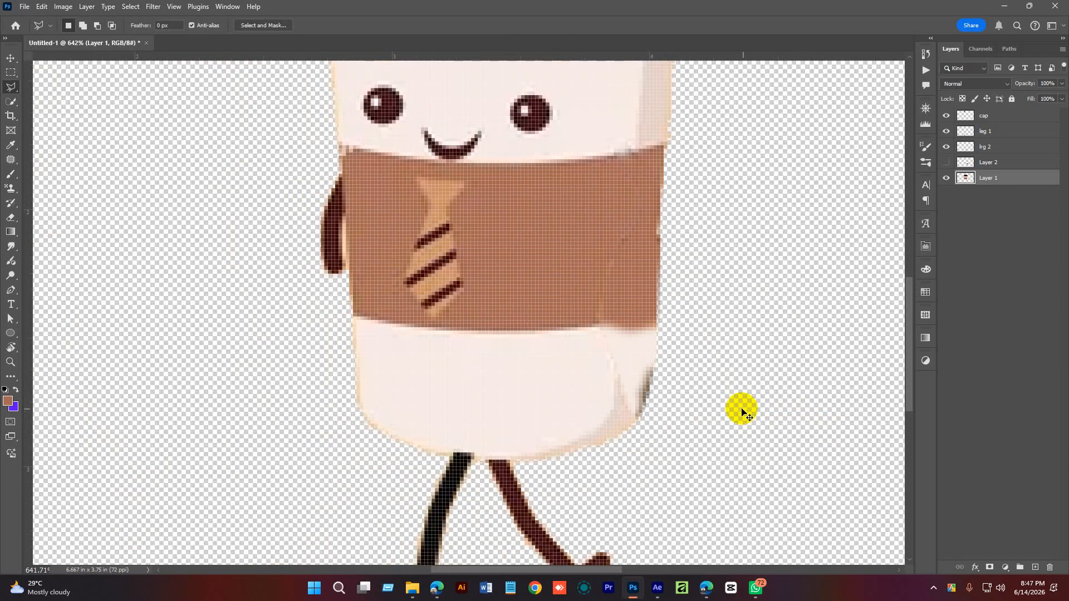
drag(720, 404, 682, 405)
click(943, 165)
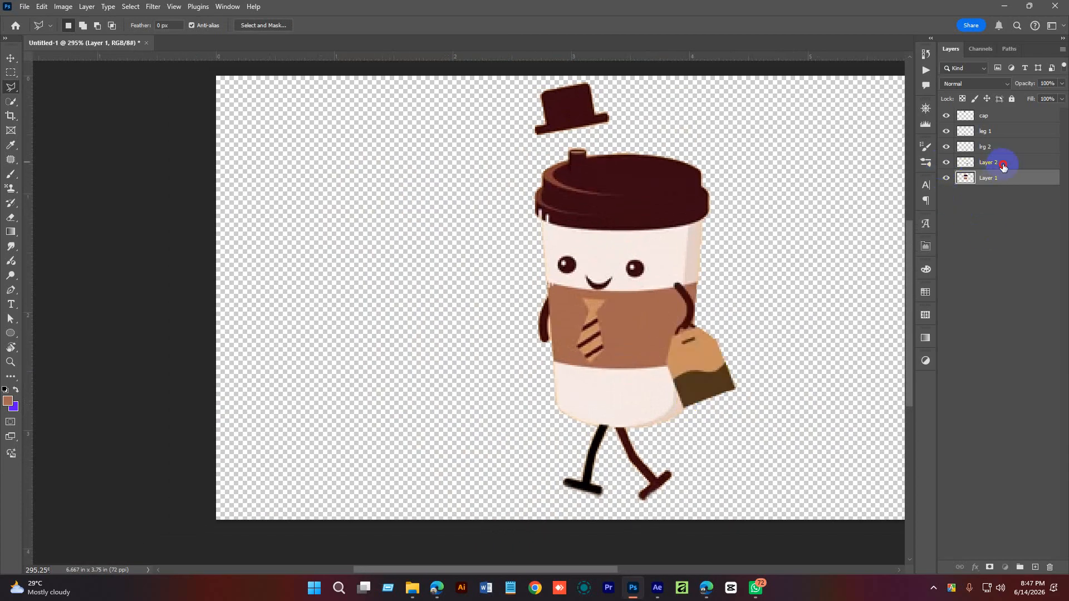
Try rotating the arm and bag on Layer 2 about a pivot placed at the shoulder, and cancel the transform
click(1003, 165)
key(v)
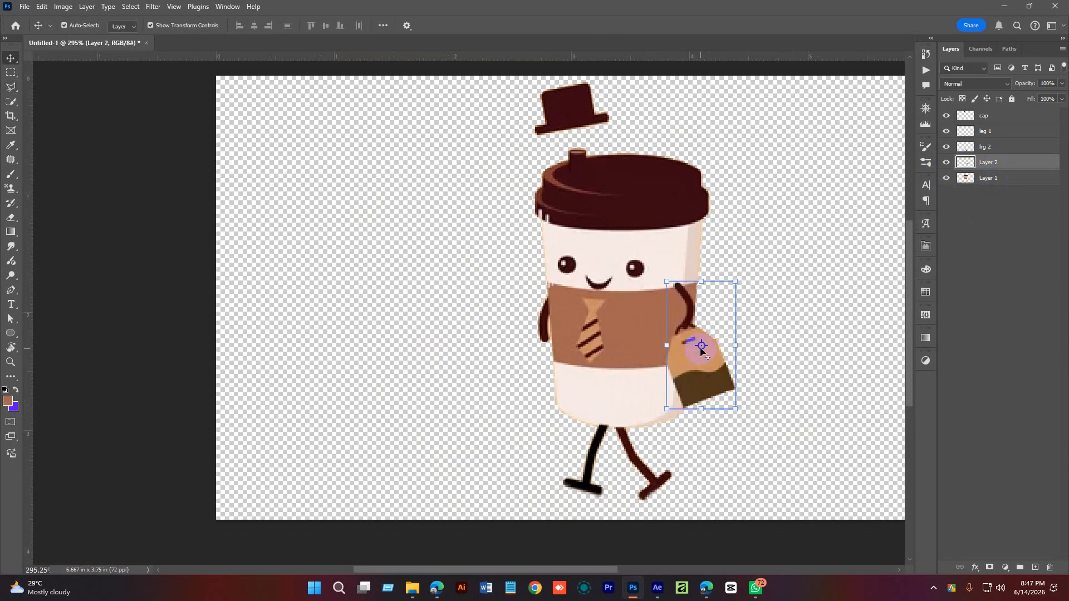
drag(701, 348, 676, 284)
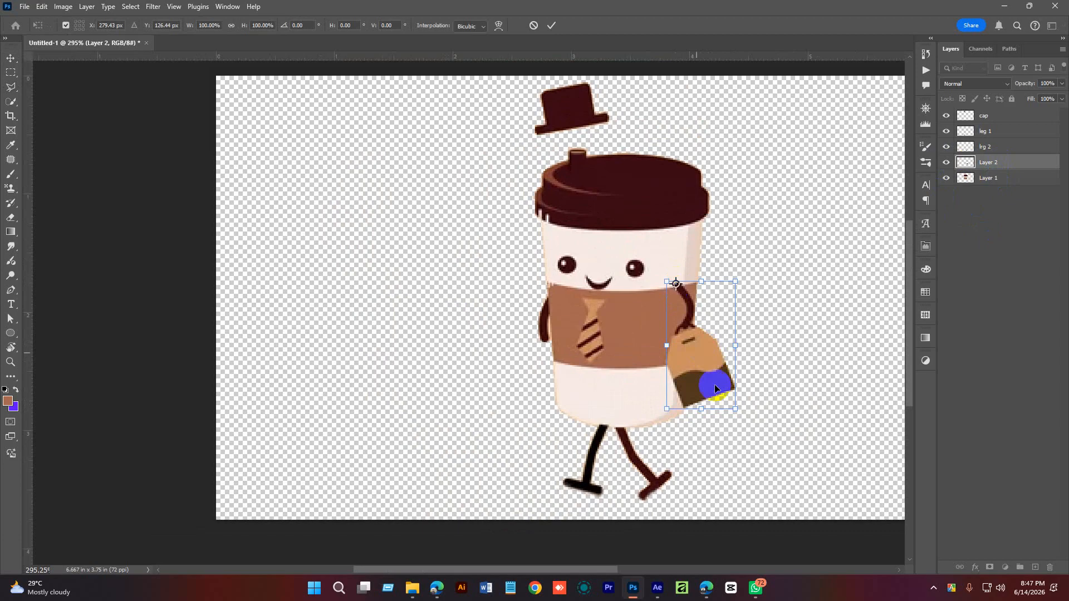
drag(712, 385, 660, 409)
key(ctrl+z)
key(ctrl+z)
click(534, 26)
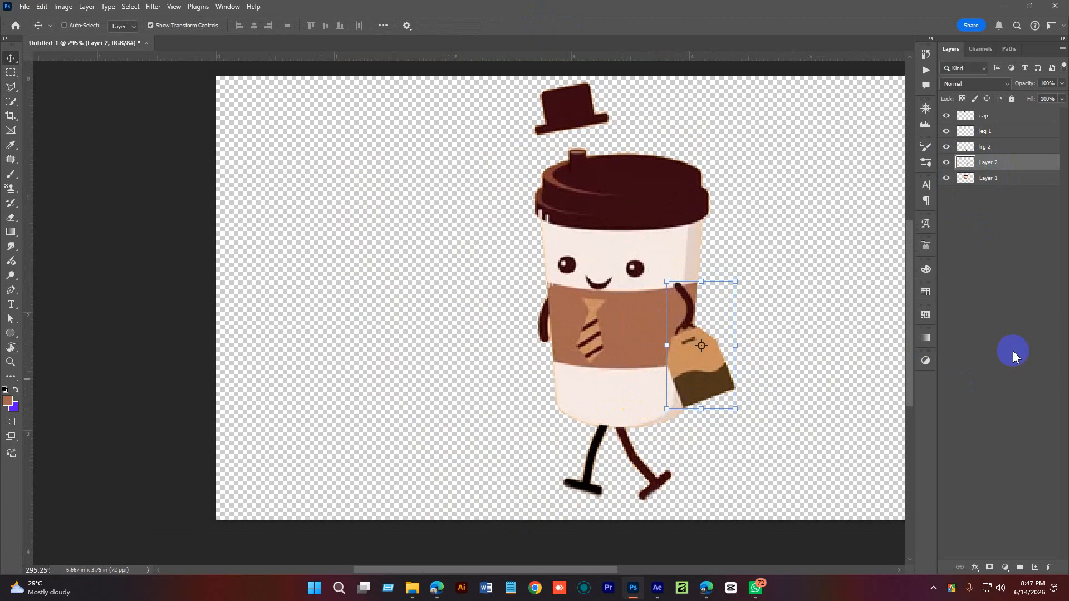
Rename the layer containing the arm and bag as hand
double_click(990, 162)
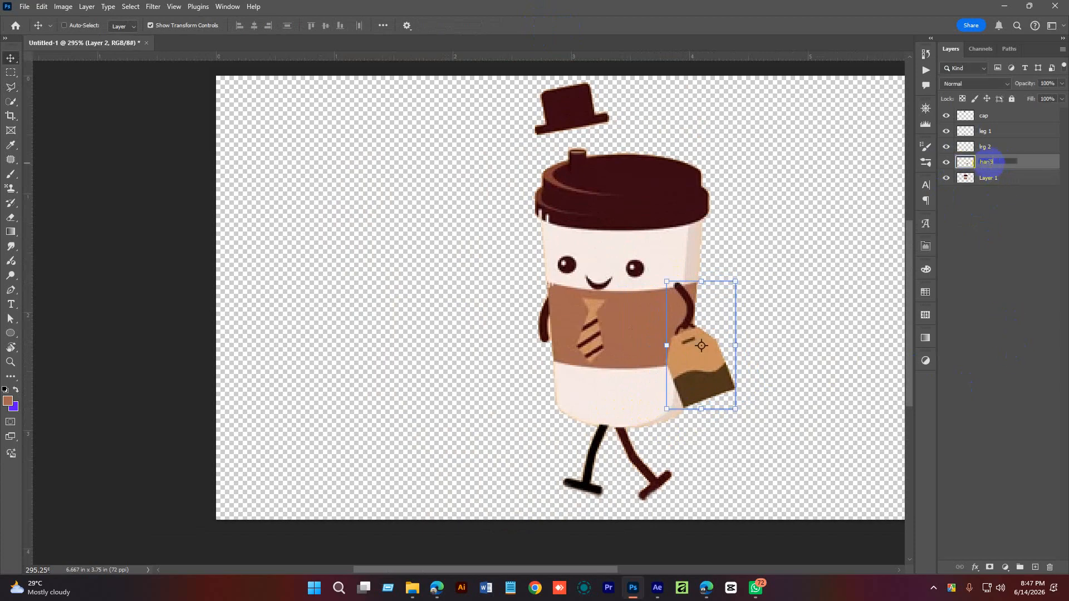
click(984, 298)
scroll(615, 293, up, 4)
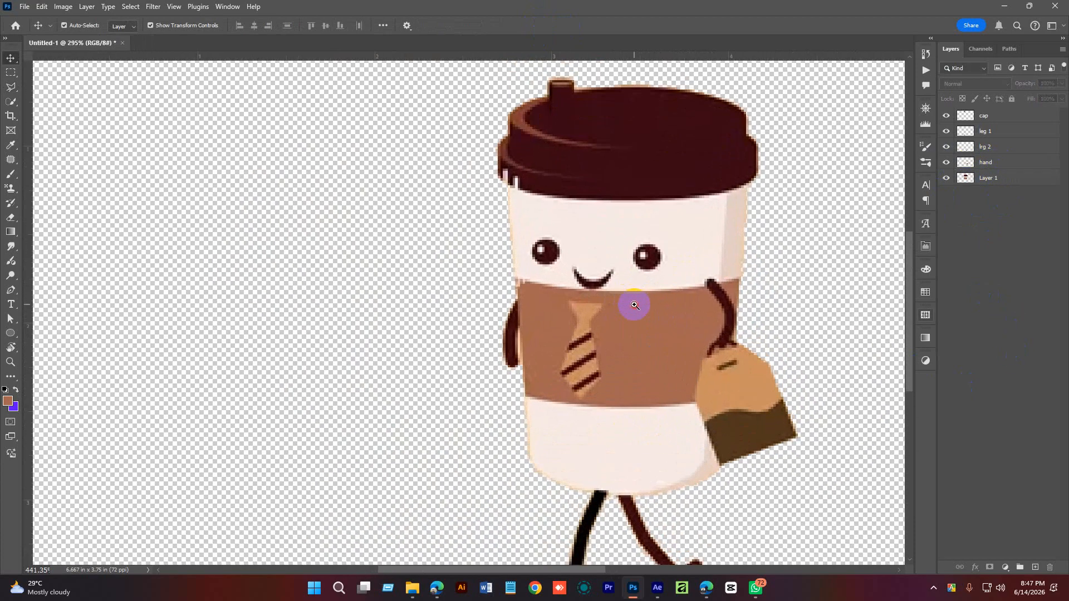
Erase the pale strip between the bare arm and the brown sleeve on Layer 1 with a small Eraser brush
click(989, 178)
key(e)
scroll(536, 384, up, 3)
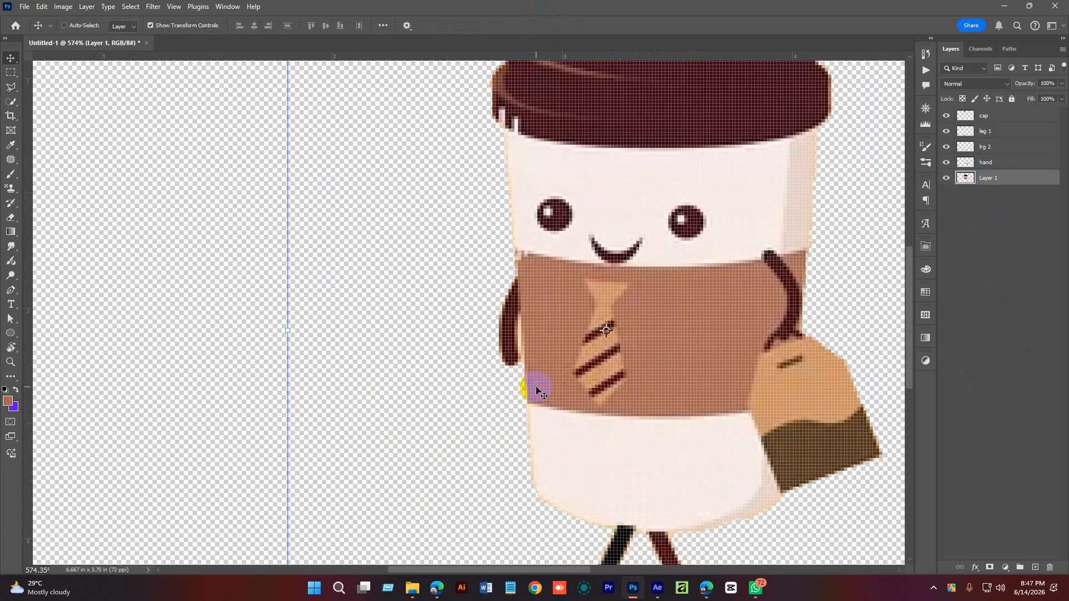
scroll(496, 353, down, 2)
scroll(549, 401, up, 8)
key(bracketleft)
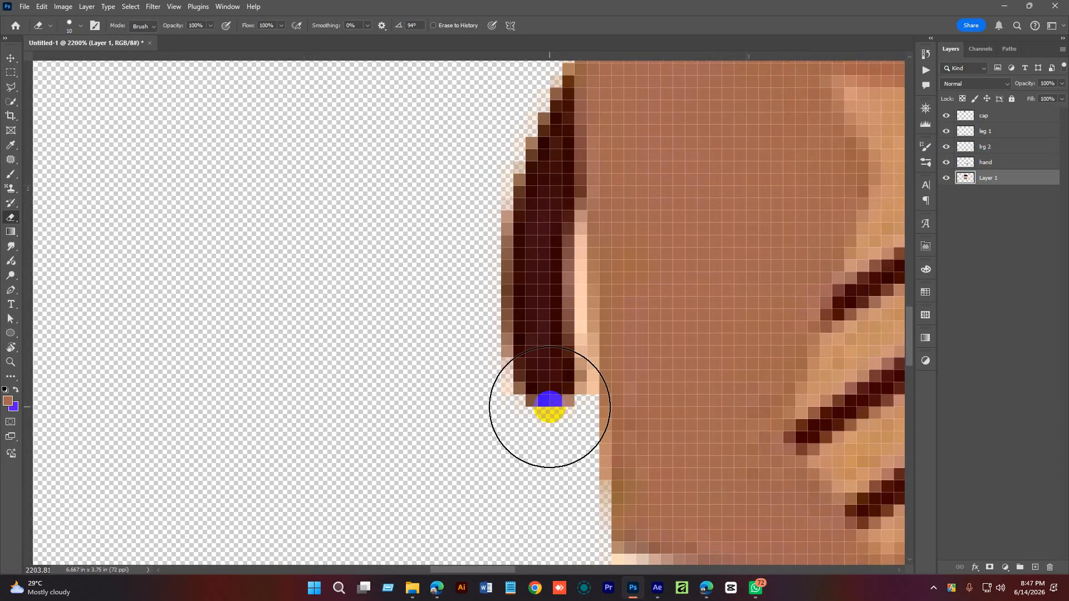
key(bracketleft)
key(bracketleft)
key(bracketleft)
key(bracketleft)
key(bracketleft)
key(bracketleft)
key(bracketleft)
key(bracketleft)
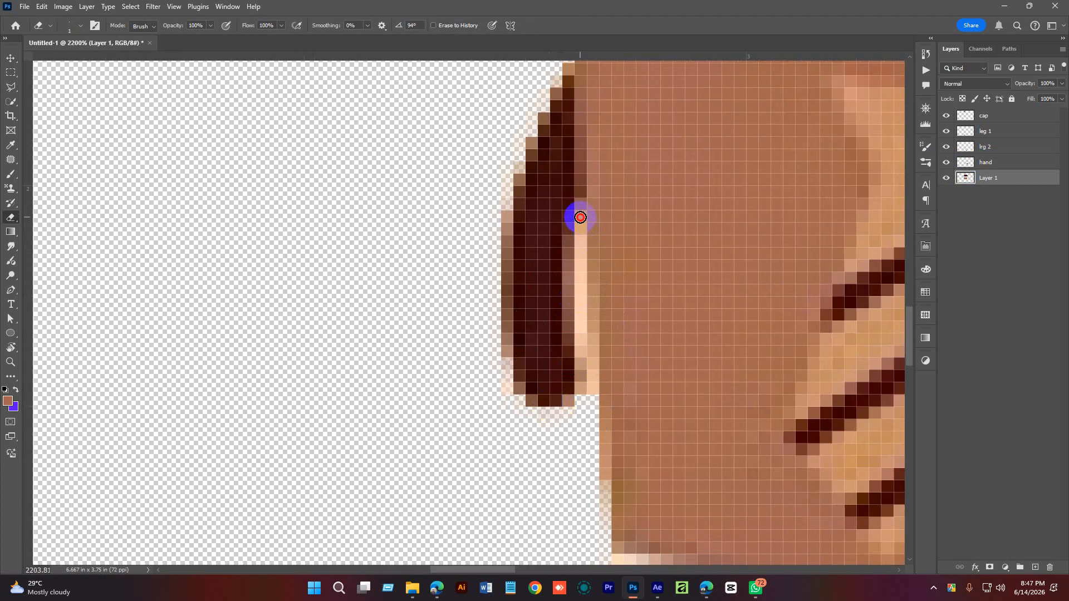
click(581, 217)
shift+click(587, 396)
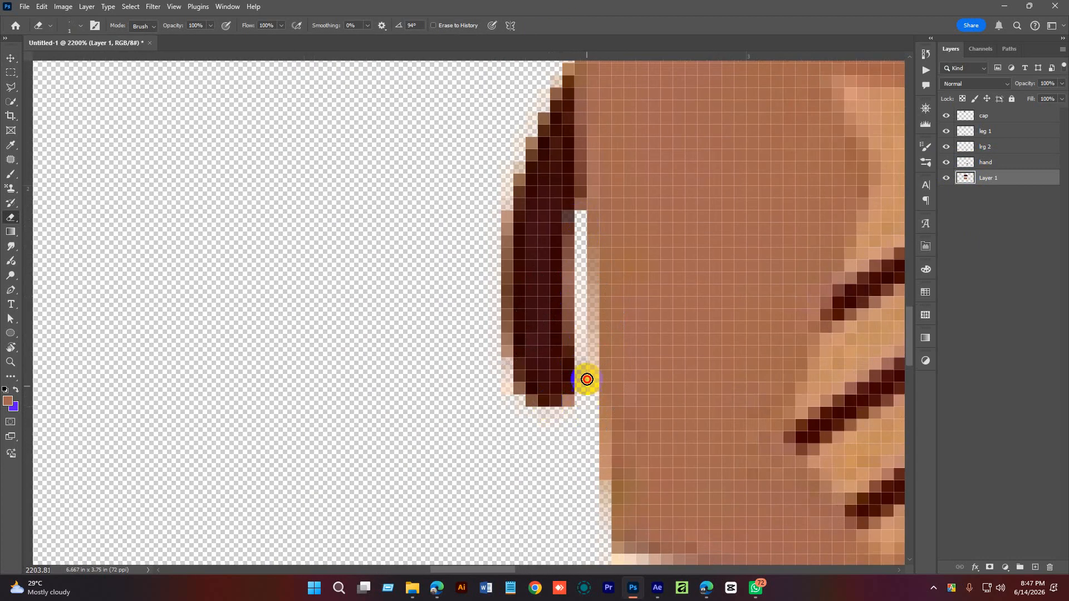
scroll(585, 358, down, 5)
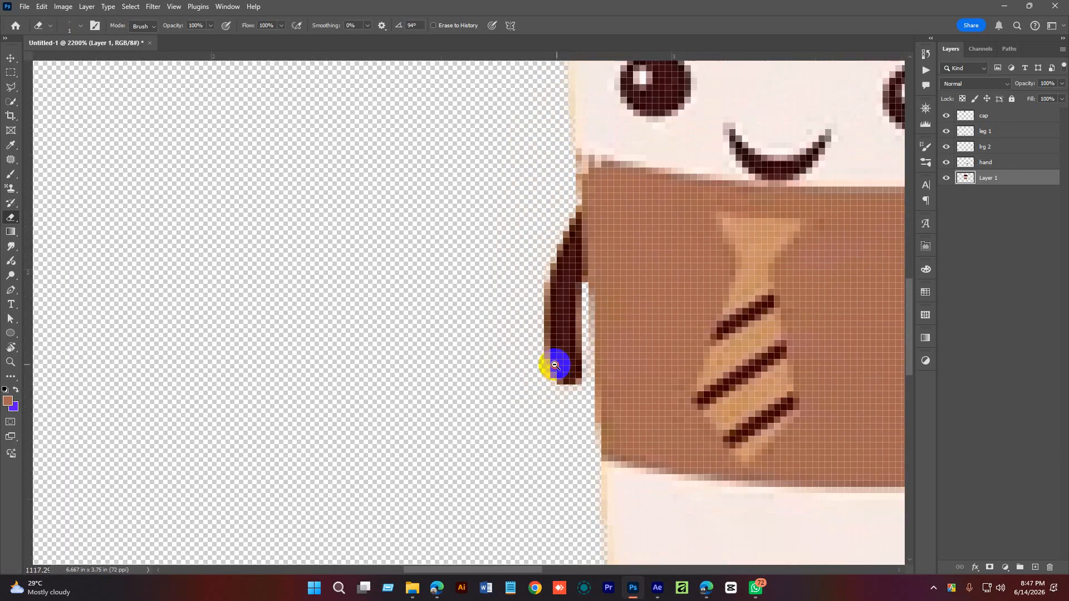
Lasso the bare arm along the sleeve's edge on Layer 1, cut it out and paste it onto a new layer
key(l)
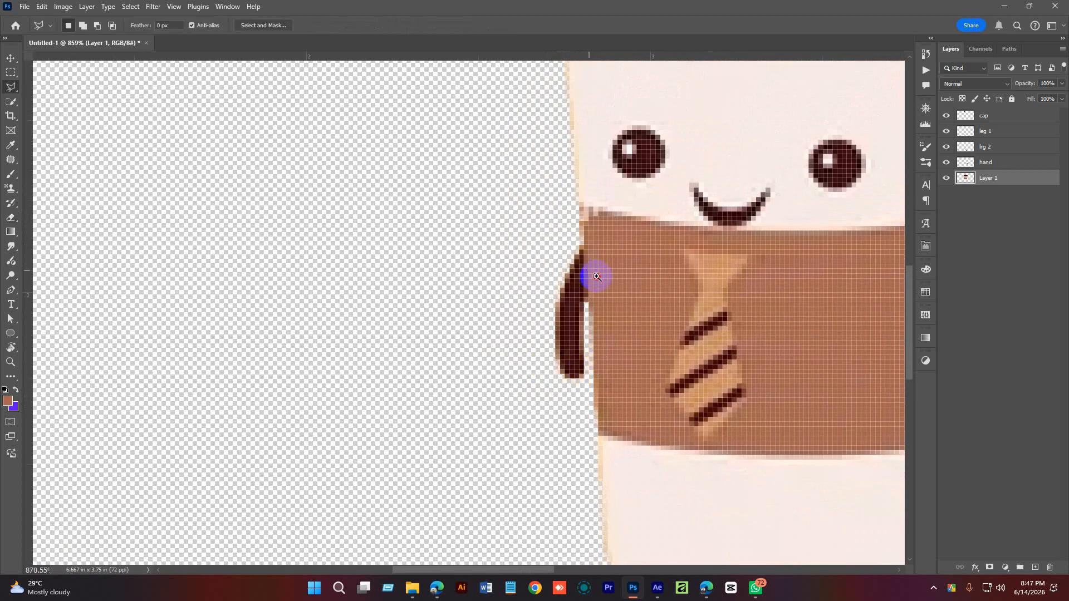
scroll(596, 278, up, 1)
click(577, 191)
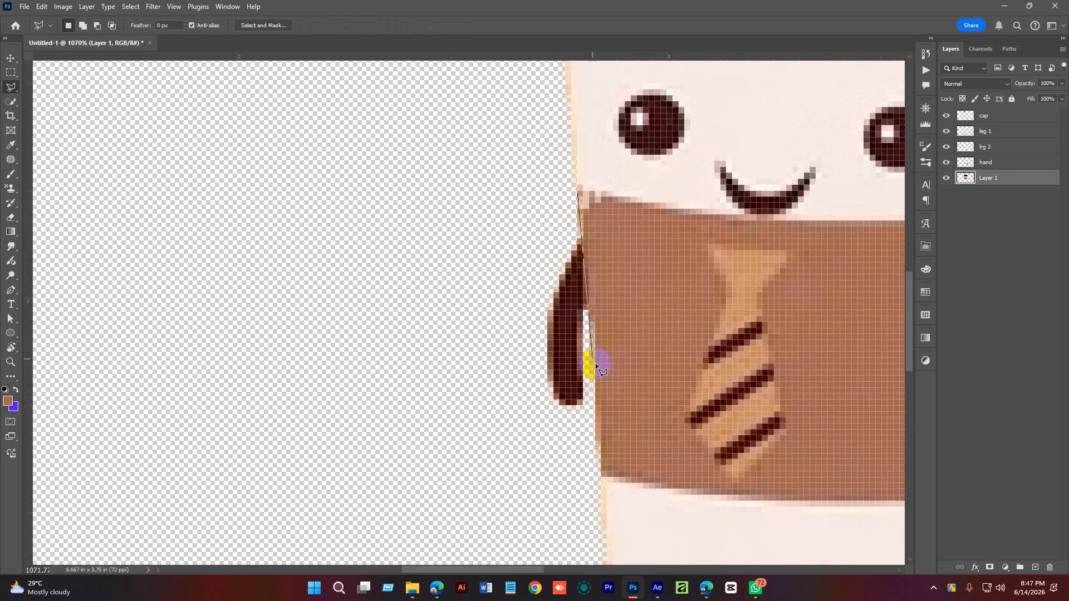
click(585, 450)
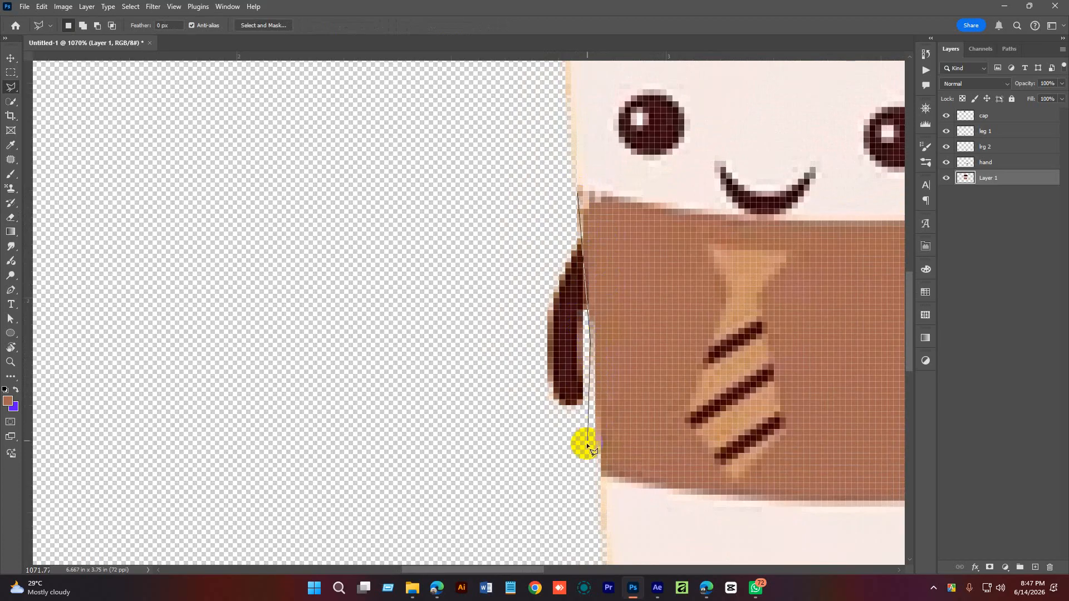
click(523, 454)
click(501, 423)
click(493, 310)
click(523, 259)
click(577, 194)
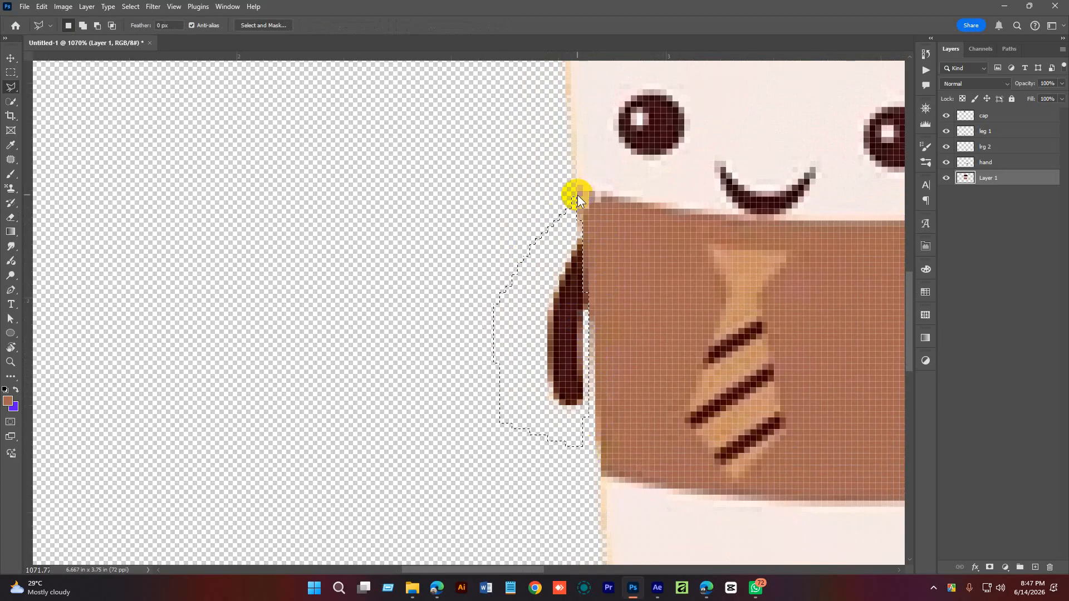
key(ctrl+x)
key(ctrl+v)
Move the pasted arm back against the sleeve's edge and rename its layer as hand 2
key(v)
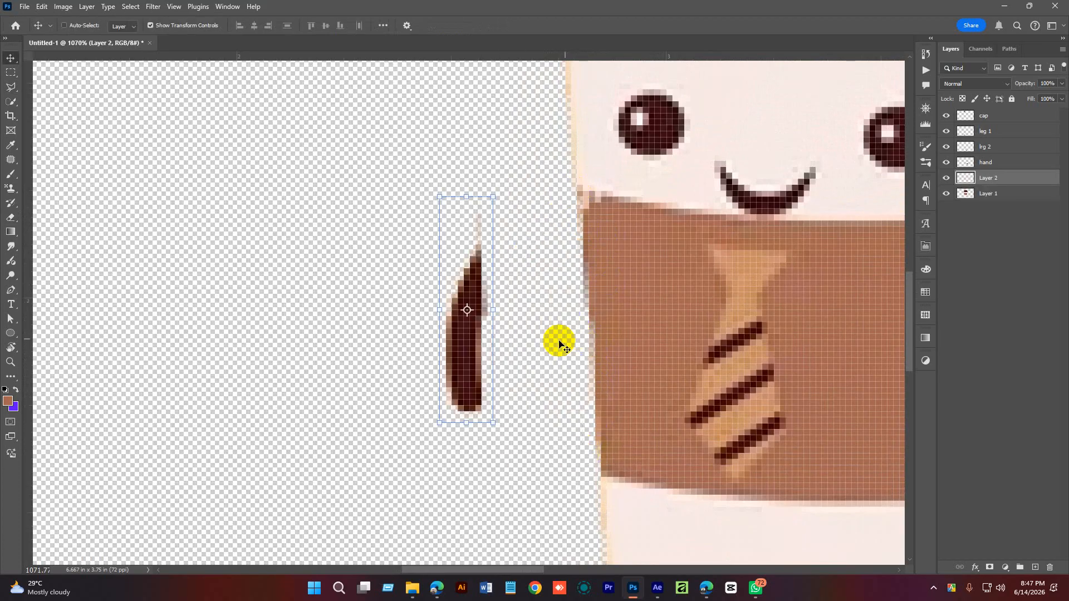
drag(483, 278, 579, 277)
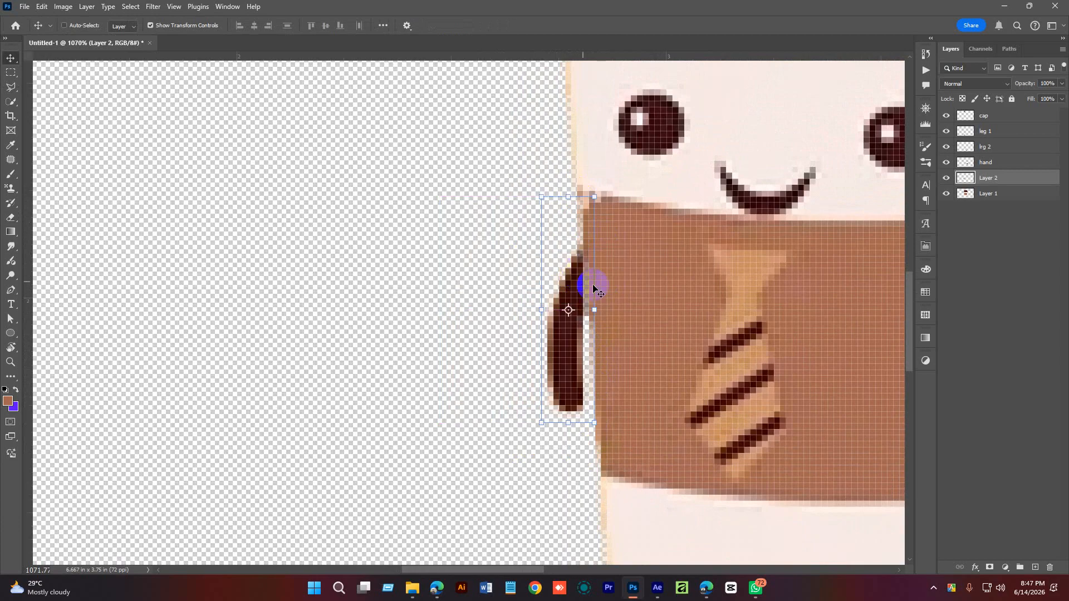
drag(730, 290, 675, 290)
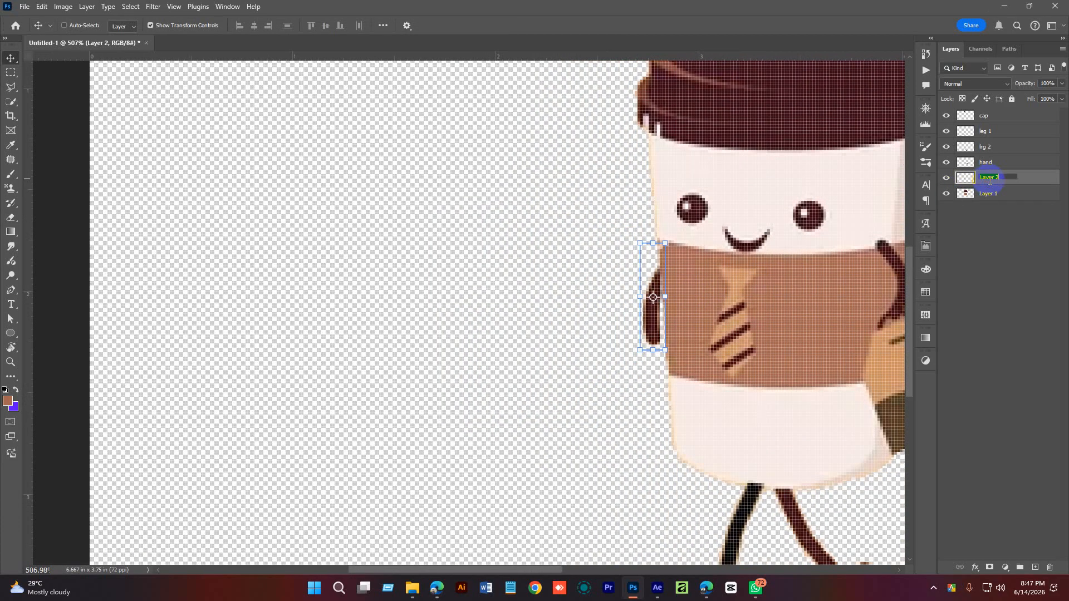
click(1001, 268)
drag(744, 253, 719, 267)
drag(786, 279, 587, 305)
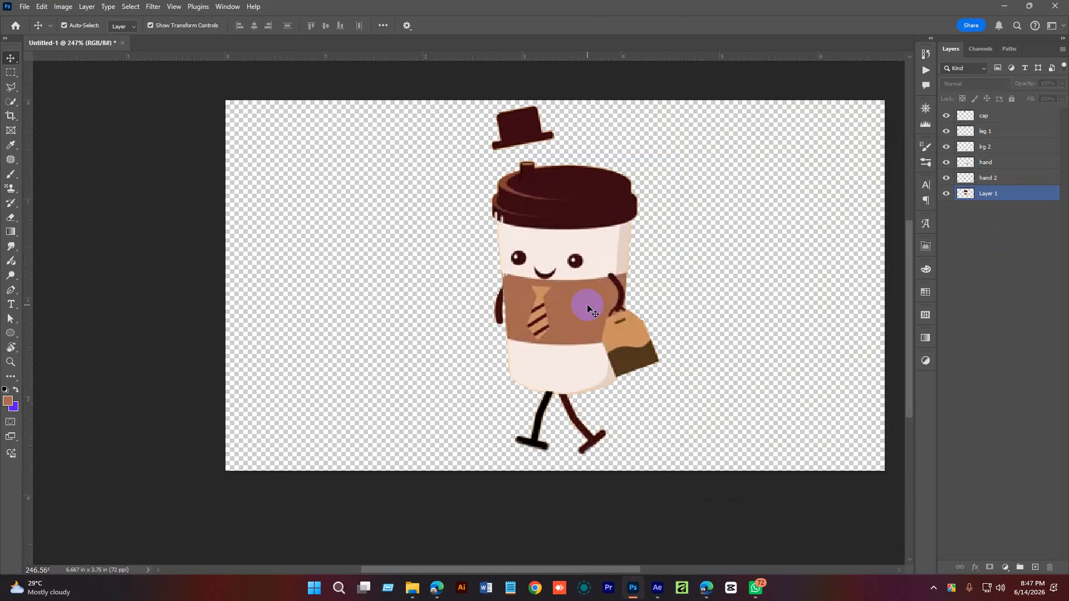
key(ctrl+s)
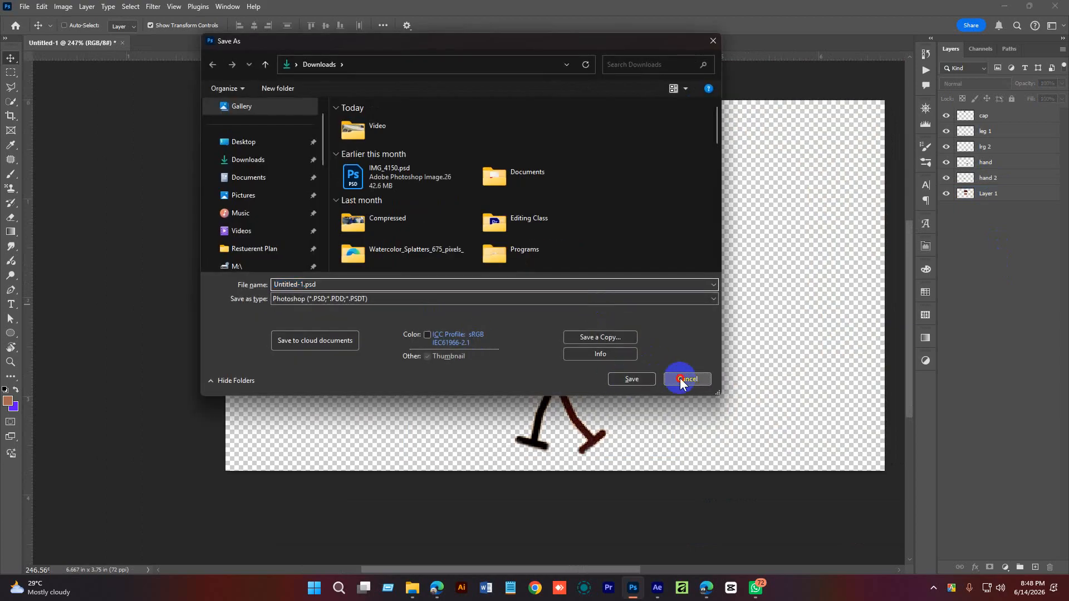
click(680, 379)
click(1002, 257)
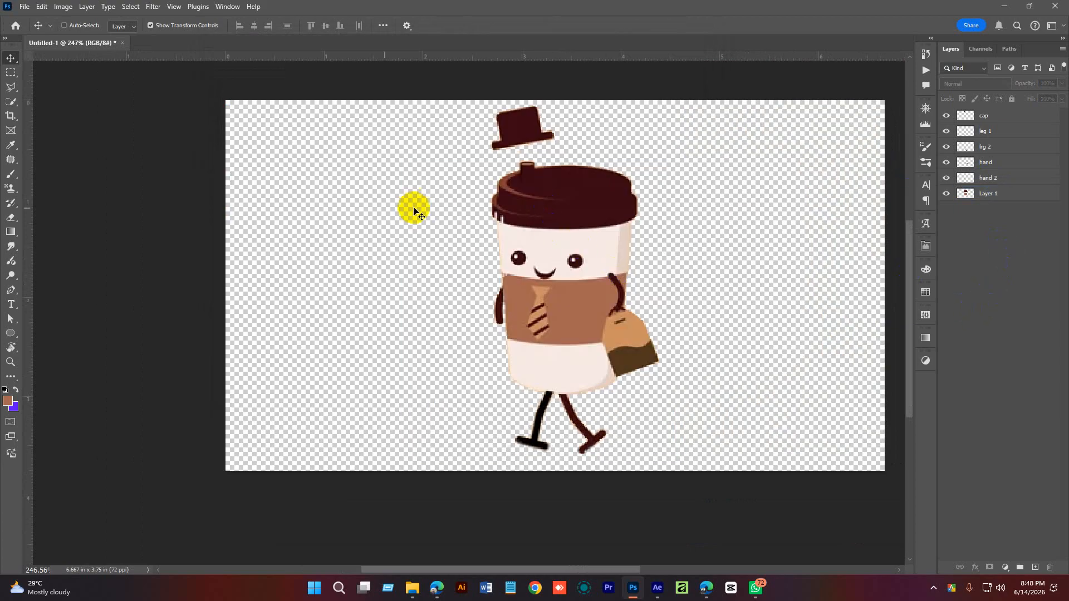
click(64, 25)
ctrl+click(613, 316)
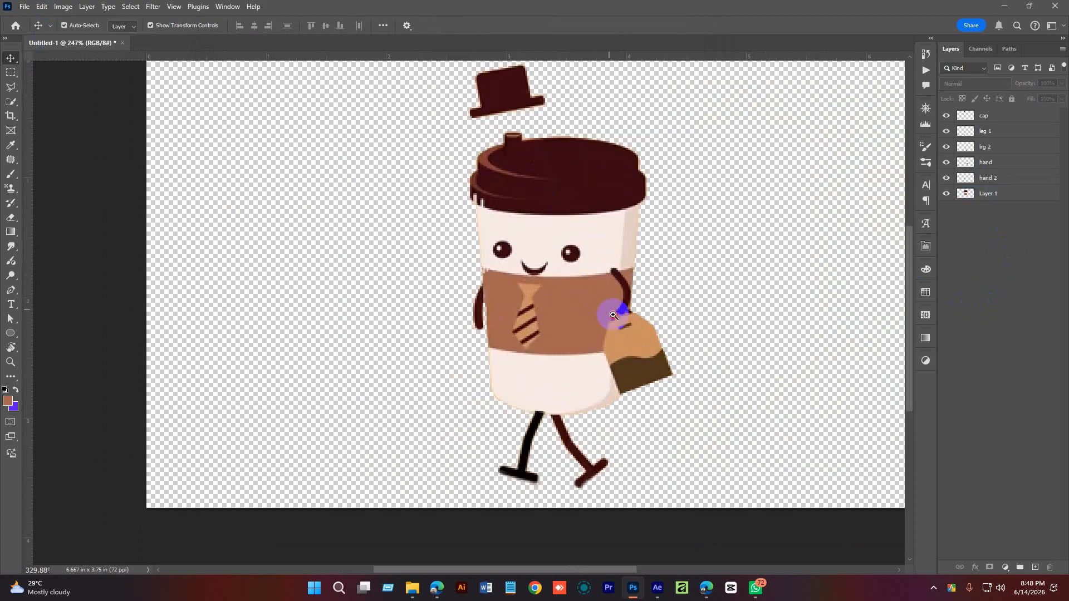
alt+click(613, 316)
Save the document in the Downloads folder as a Photoshop file named Coffee
click(24, 6)
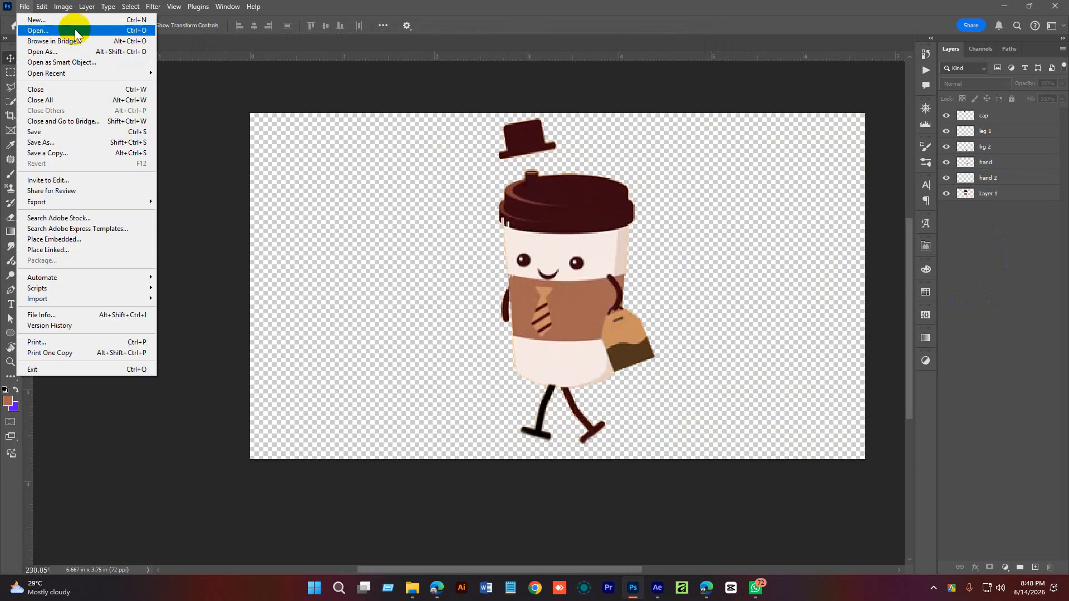
click(62, 132)
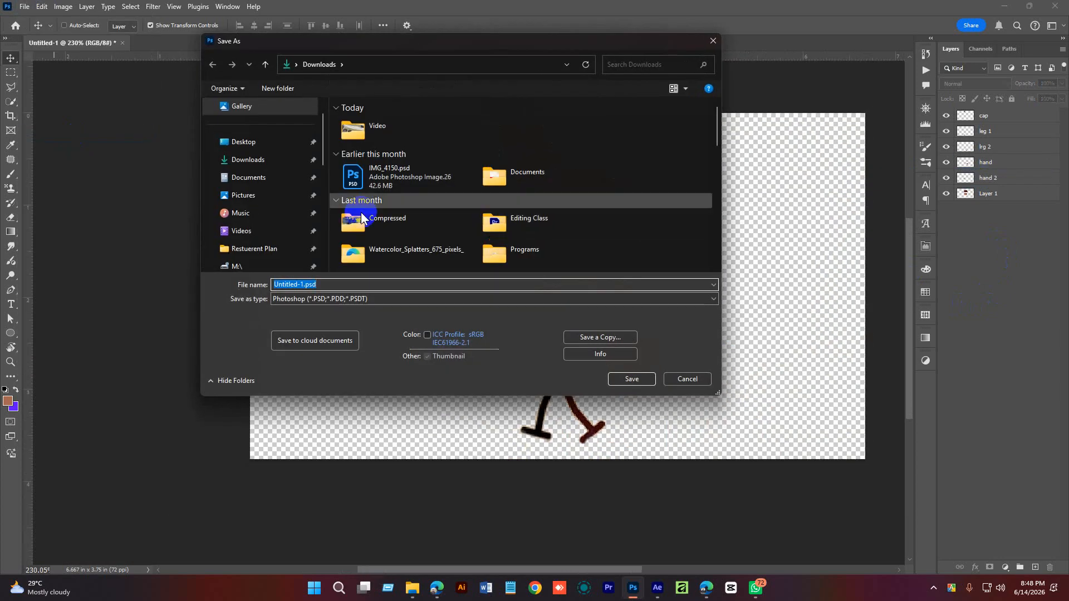
text(Cof)
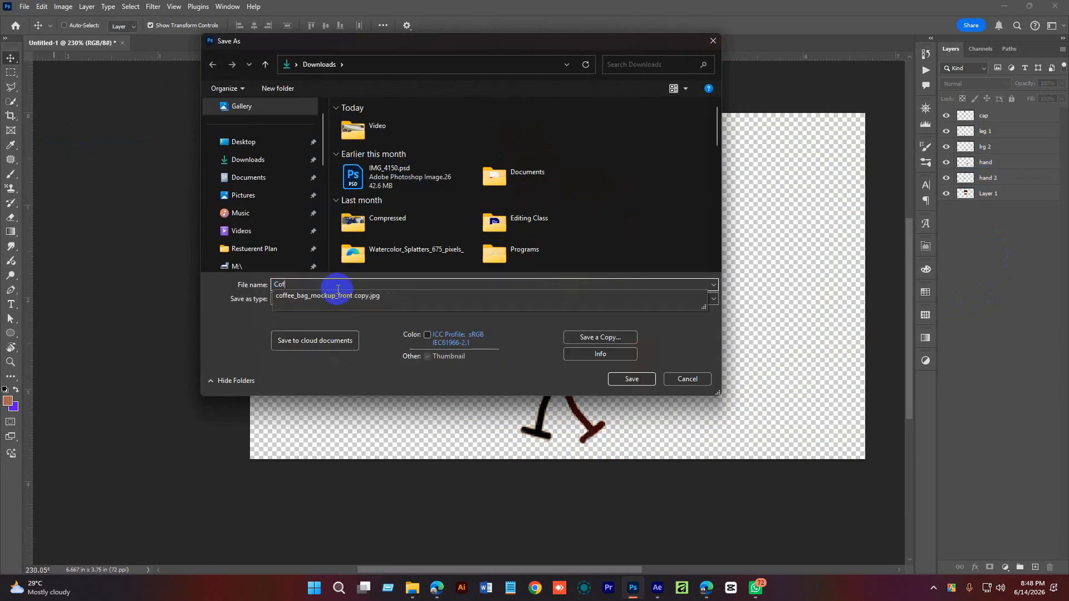
text(fee)
key(Return)
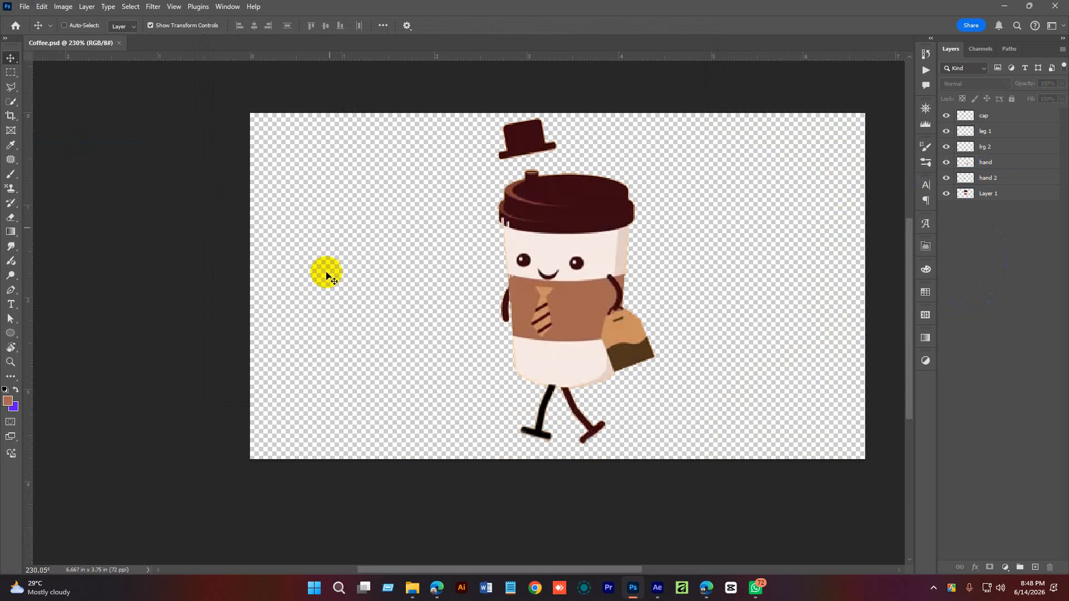
Switch the document's ruler units to pixels
right_click(376, 53)
click(399, 59)
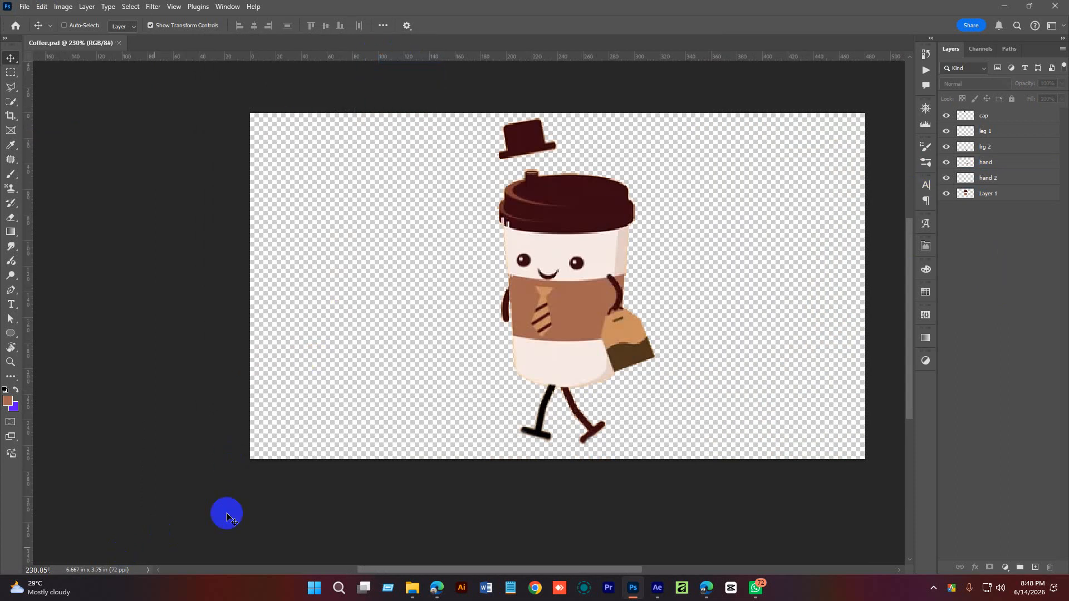
ctrl+alt+click(520, 302)
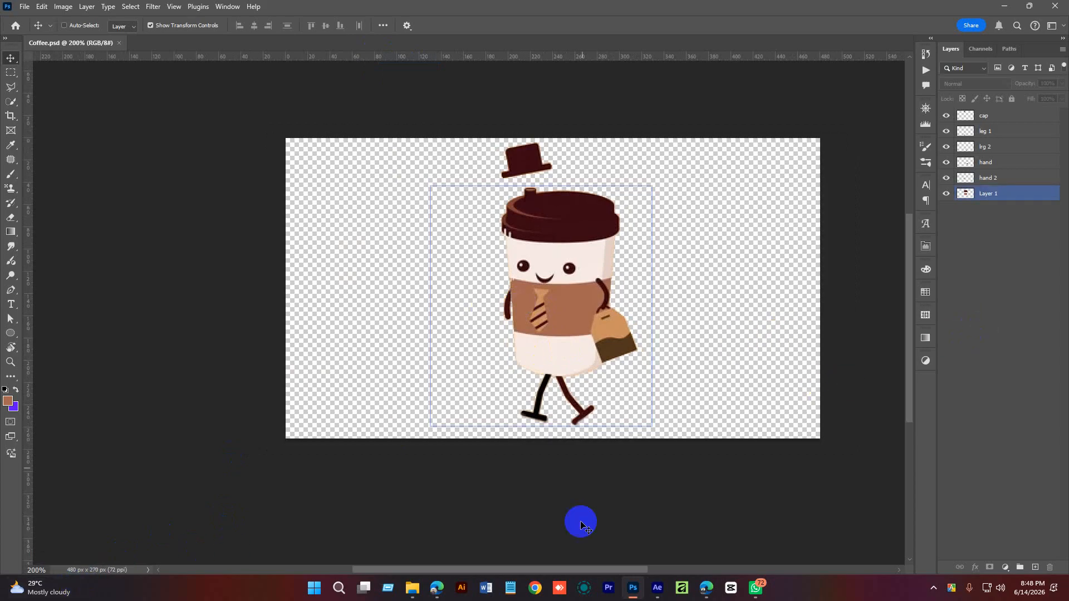
Switch to After Effects and start a new composition with a width of 420 px
click(657, 587)
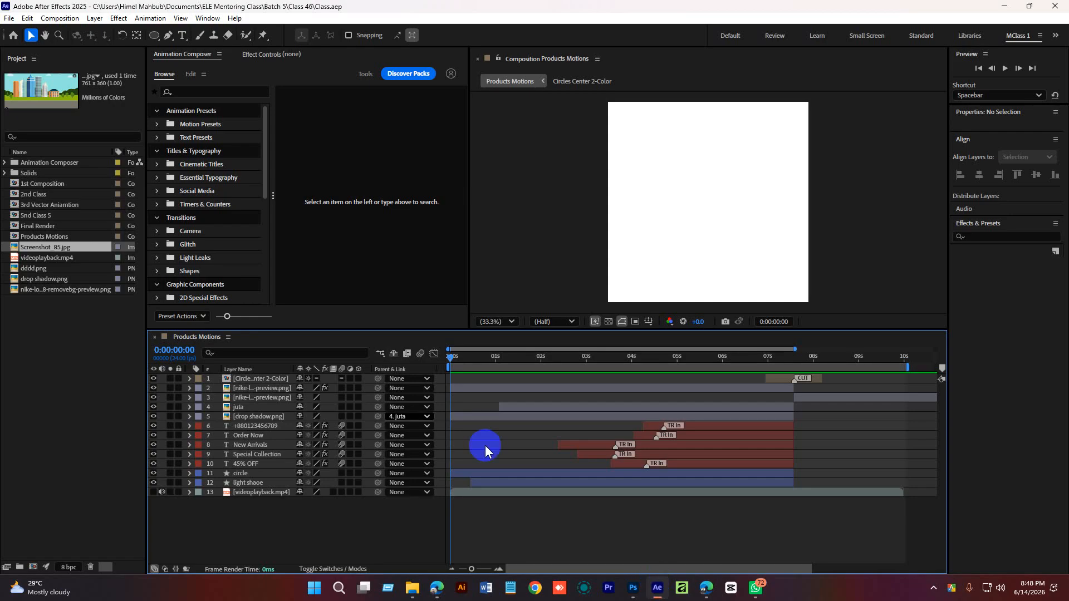
right_click(32, 318)
click(62, 328)
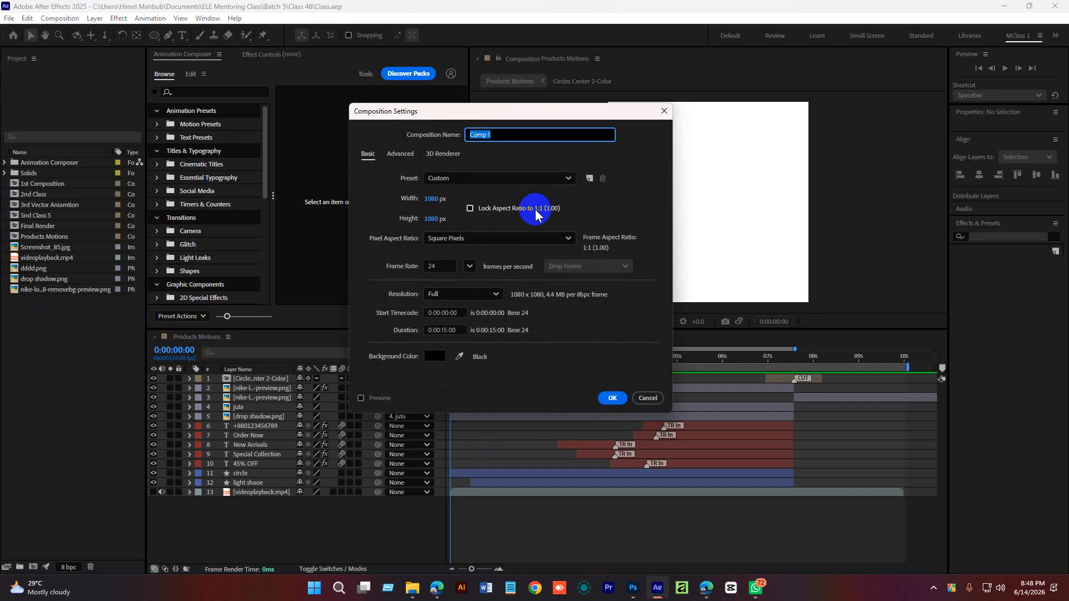
click(434, 198)
text(420)
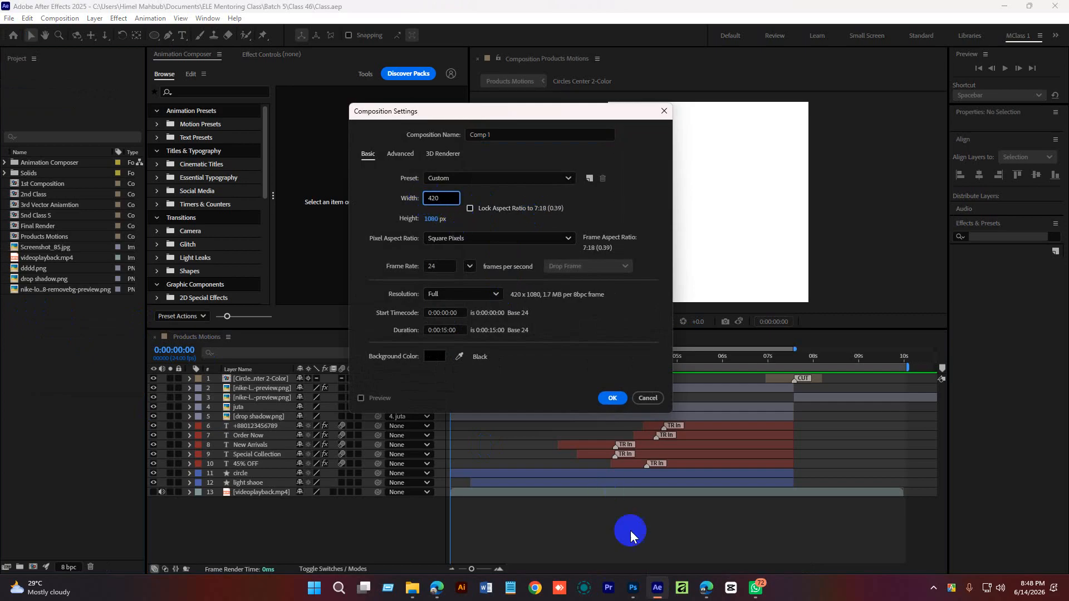
Recheck the document size in Photoshop and set the new After Effects composition to 480 px wide and 270 px high
click(634, 589)
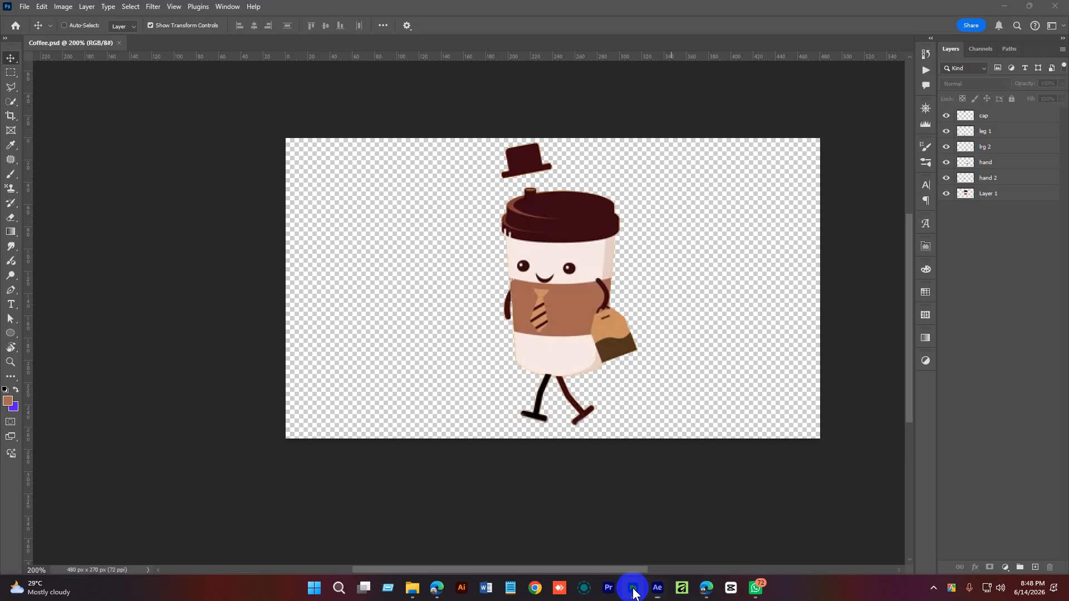
click(633, 590)
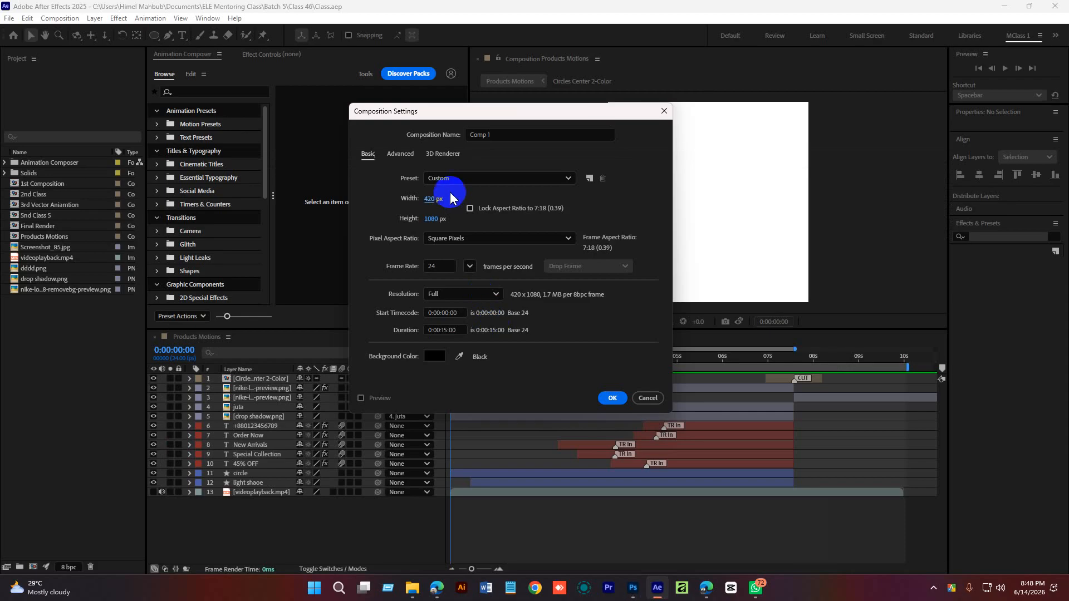
text(4)
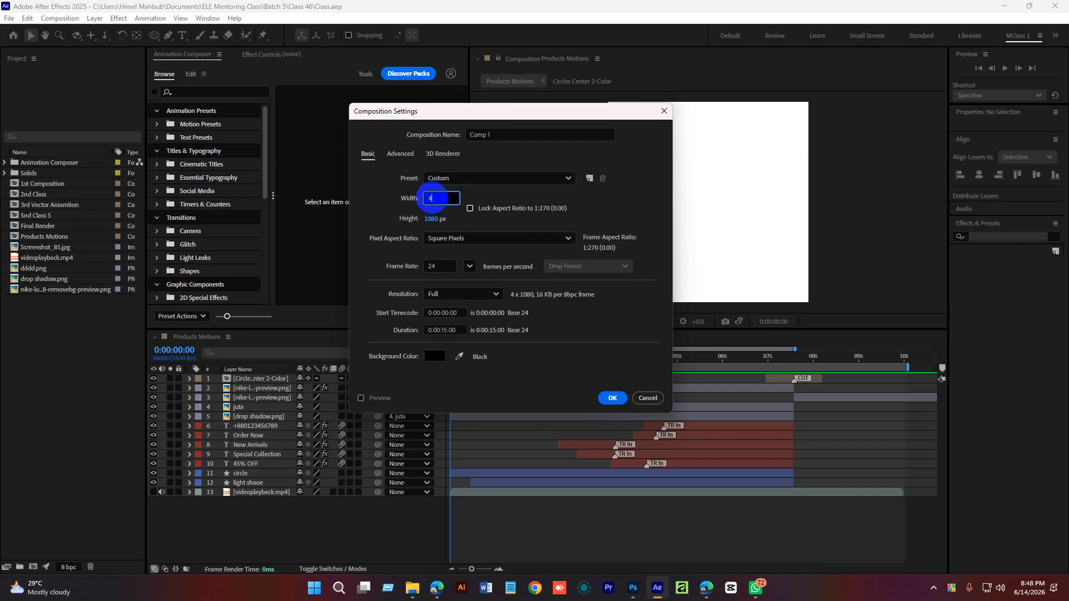
click(433, 219)
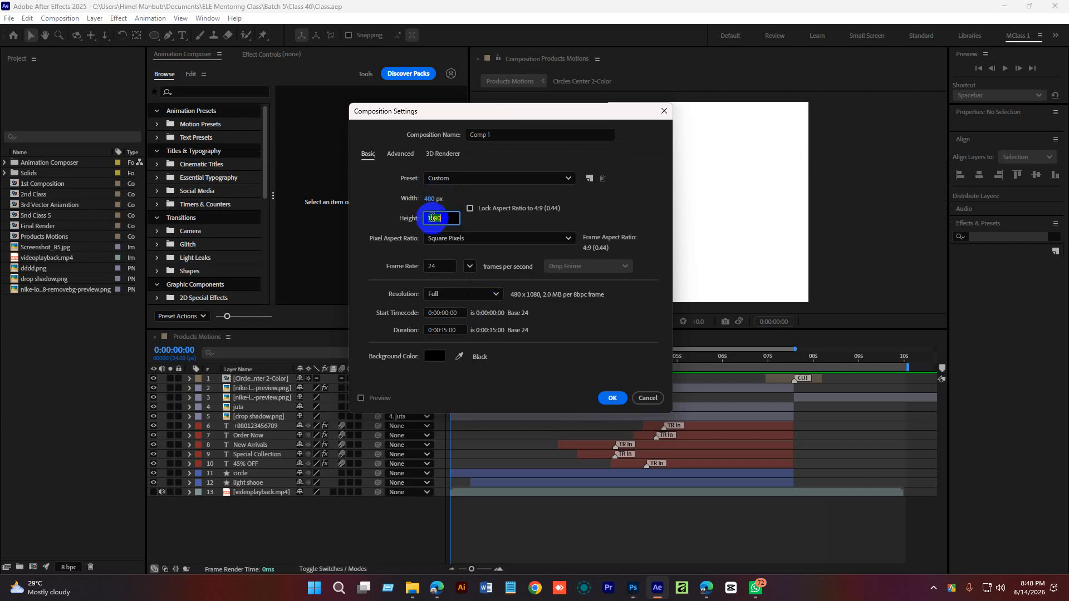
text(4)
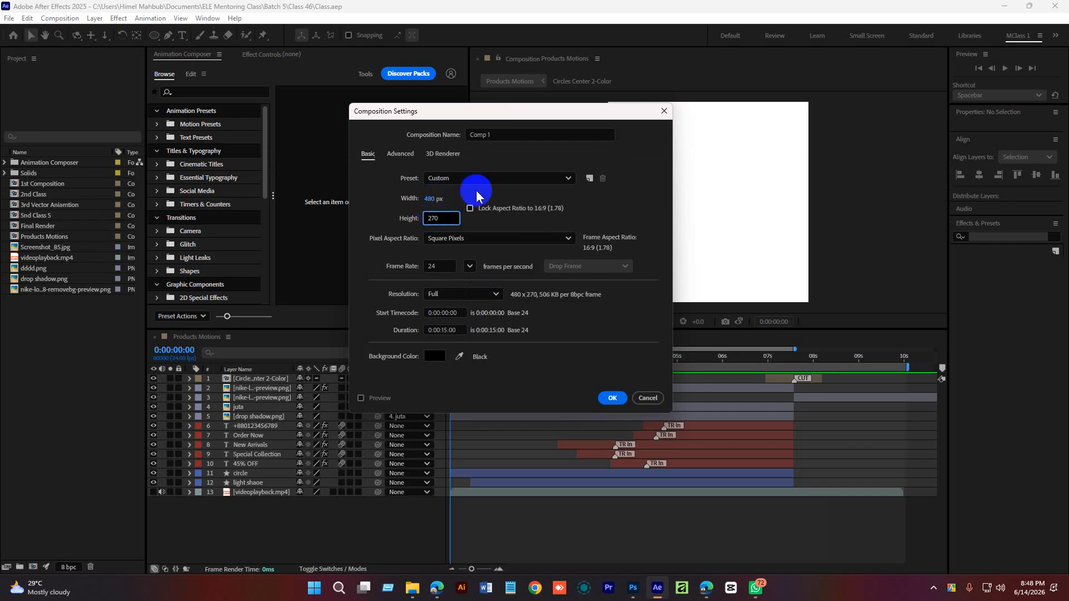
Lock the composition's aspect ratio to 16:9 and set its width to 1480 px
click(484, 195)
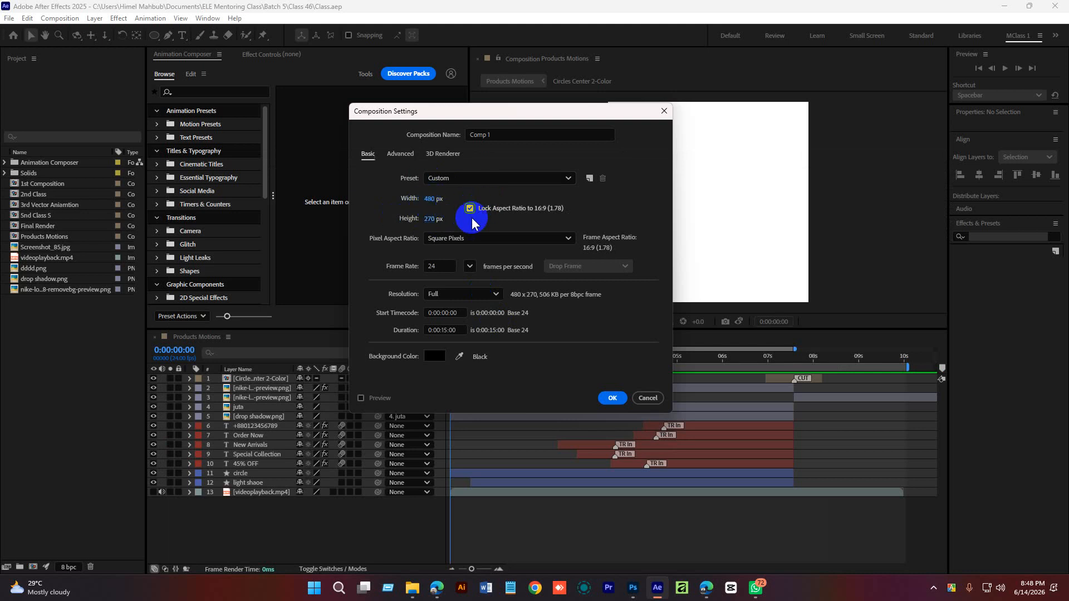
click(429, 205)
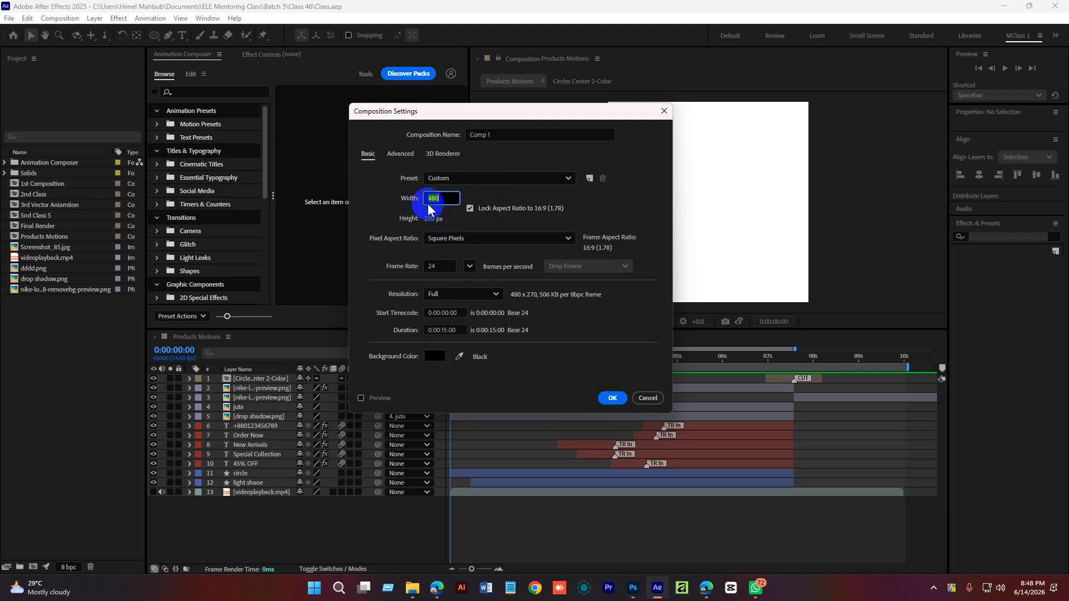
click(432, 199)
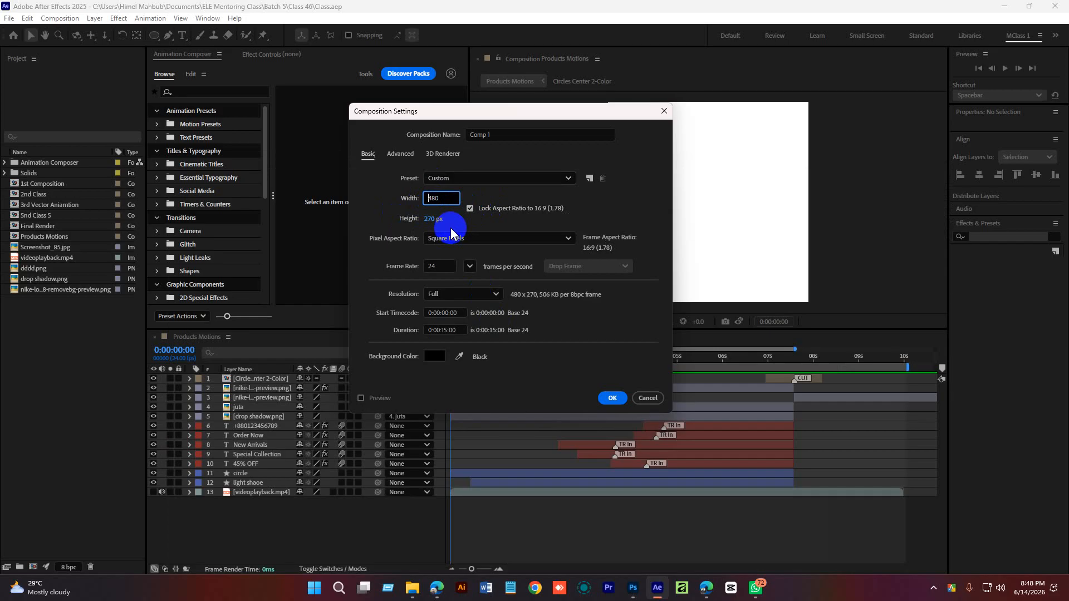
click(564, 340)
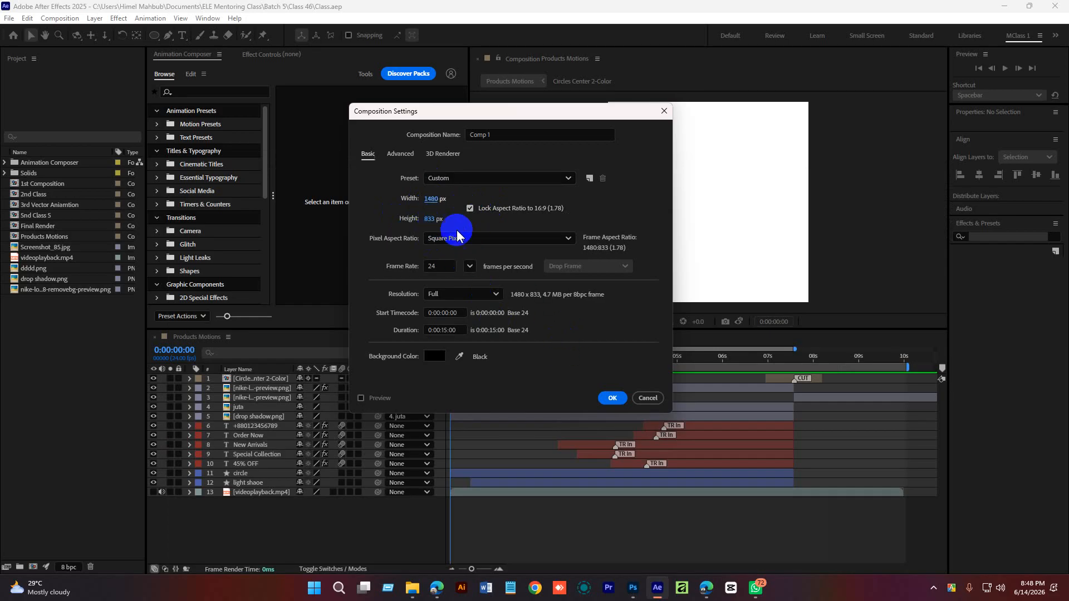
Name the new composition Coffee and set its background color to white (FFFFFF)
drag(510, 134, 435, 142)
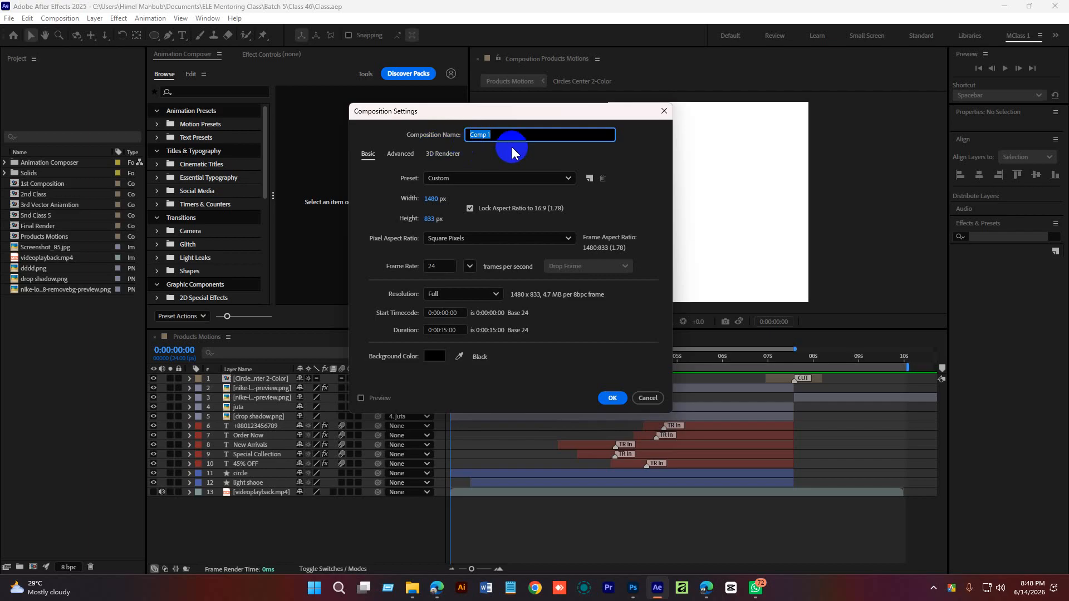
text(Coffee)
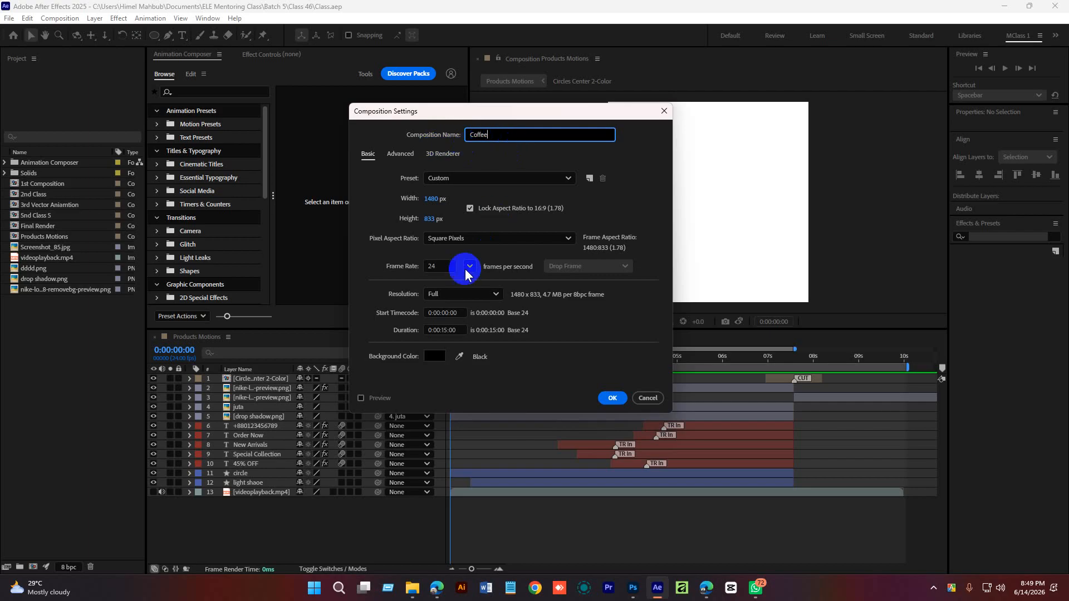
click(434, 356)
drag(790, 309, 797, 209)
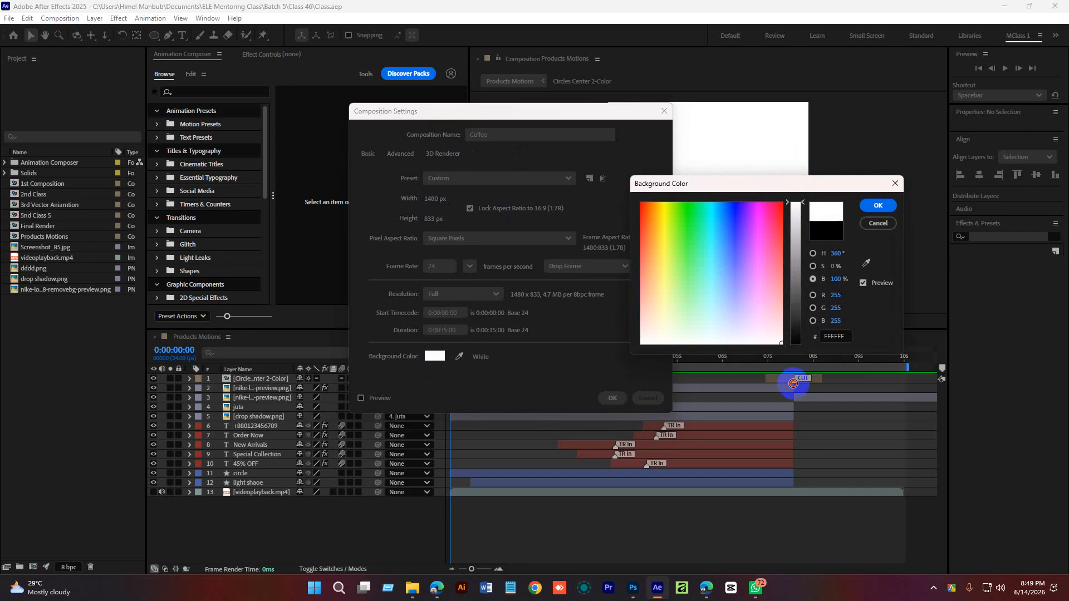
click(879, 206)
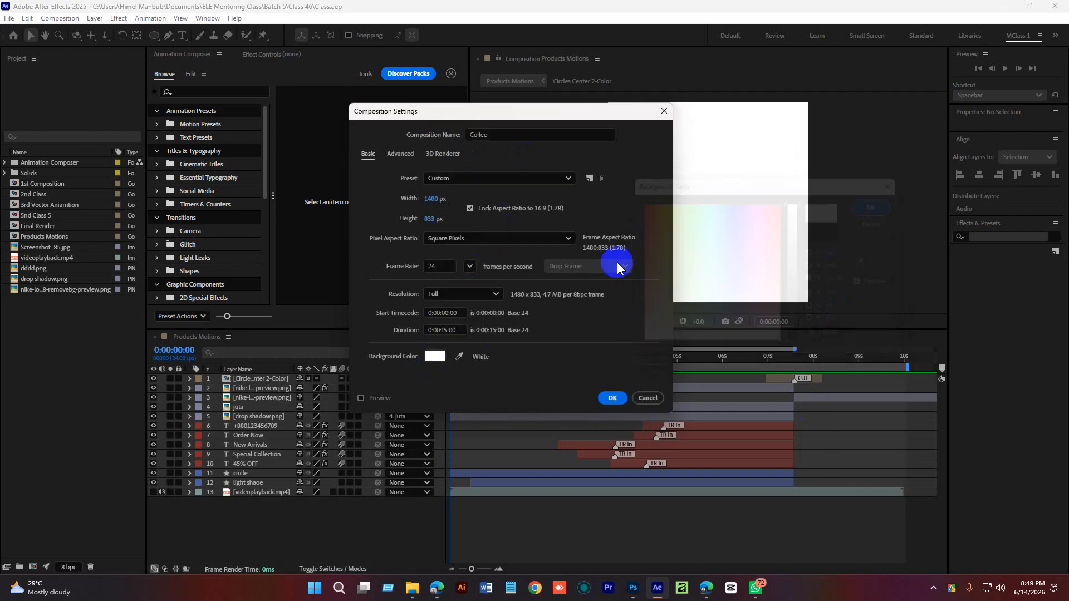
Create the Coffee composition with these settings and close the Products Motions timeline
click(613, 398)
click(168, 337)
click(155, 337)
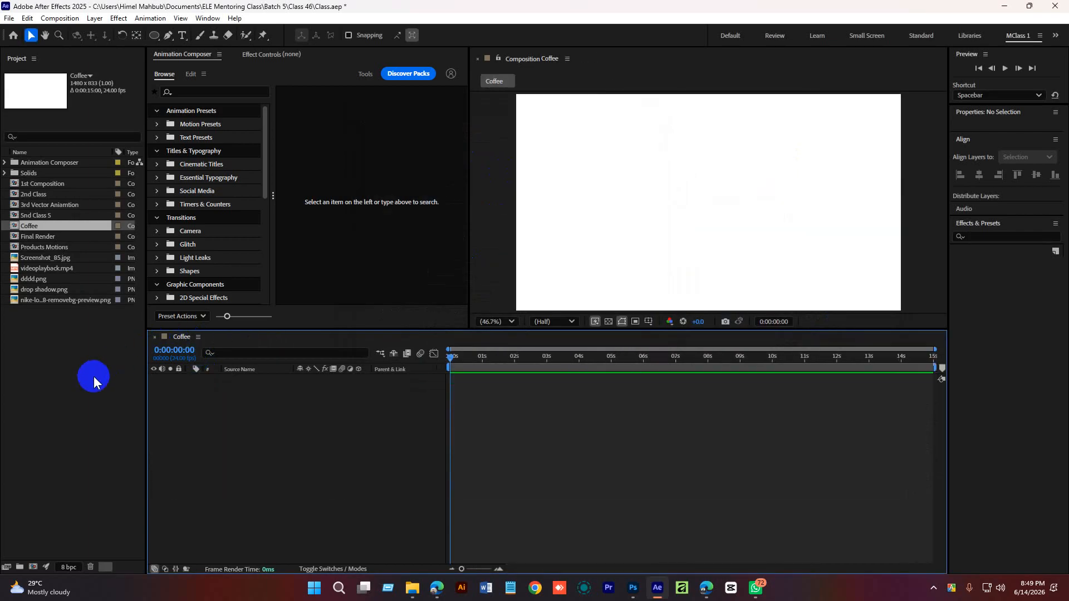
Start a file import into the project and choose Coffee.psd from the Downloads folder
click(65, 356)
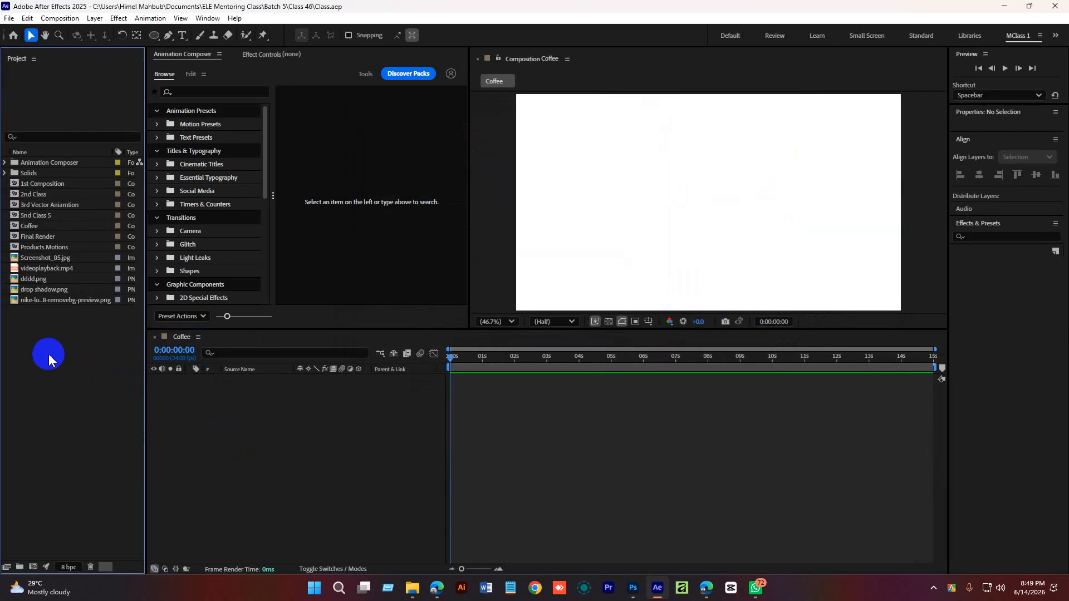
right_click(79, 363)
mouse_move(137, 421)
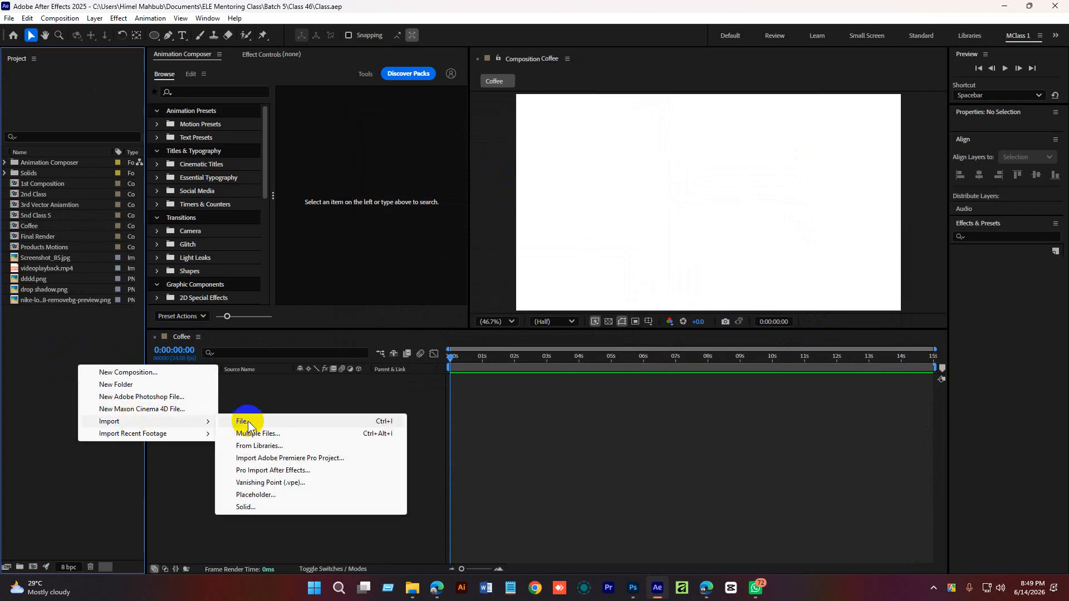
click(250, 421)
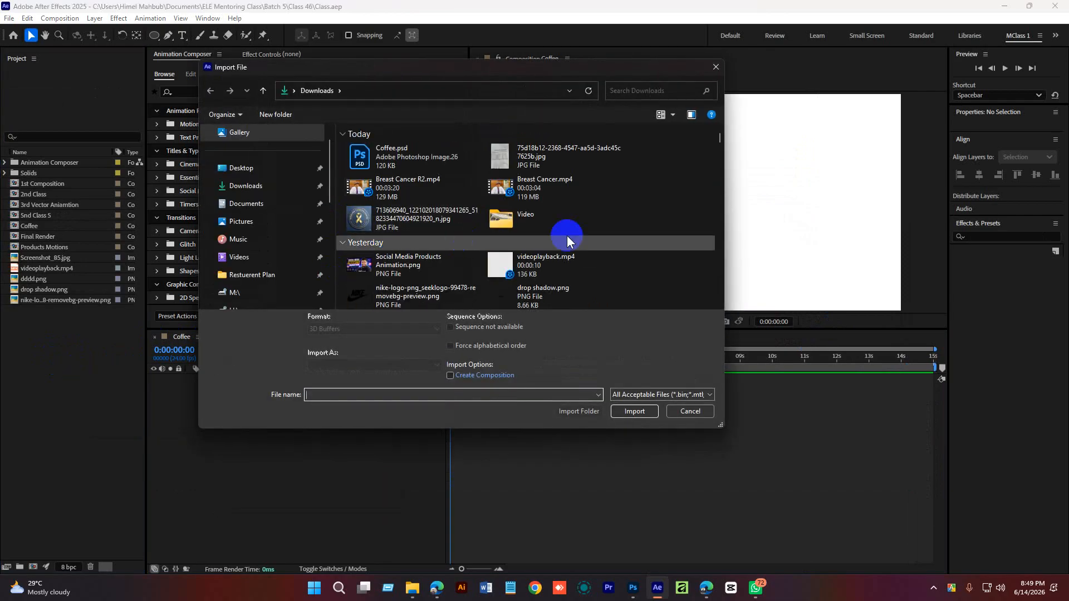
scroll(232, 259, up, 1)
click(245, 210)
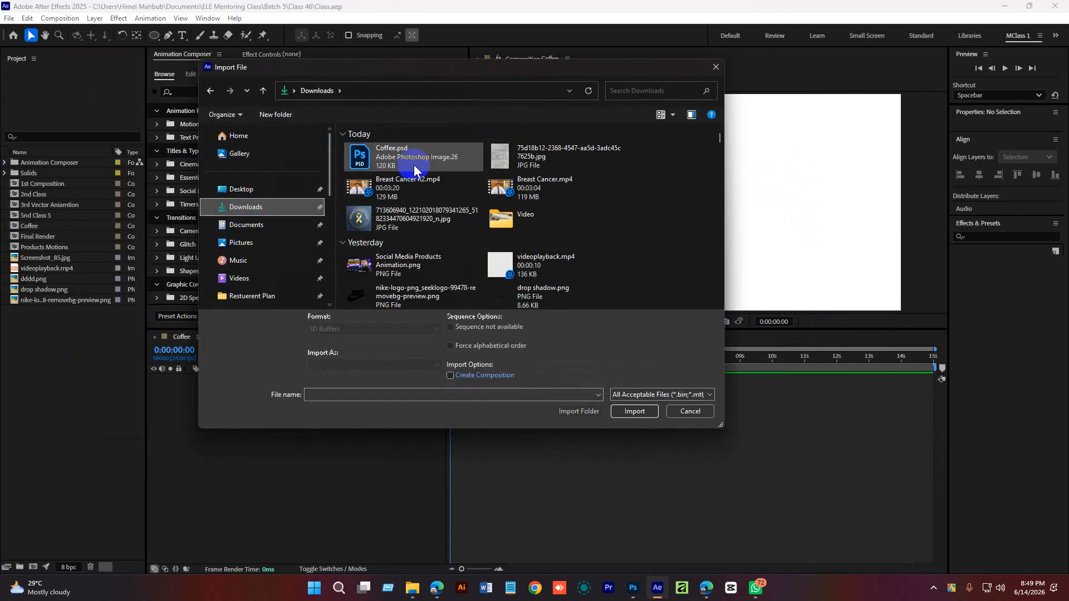
click(392, 158)
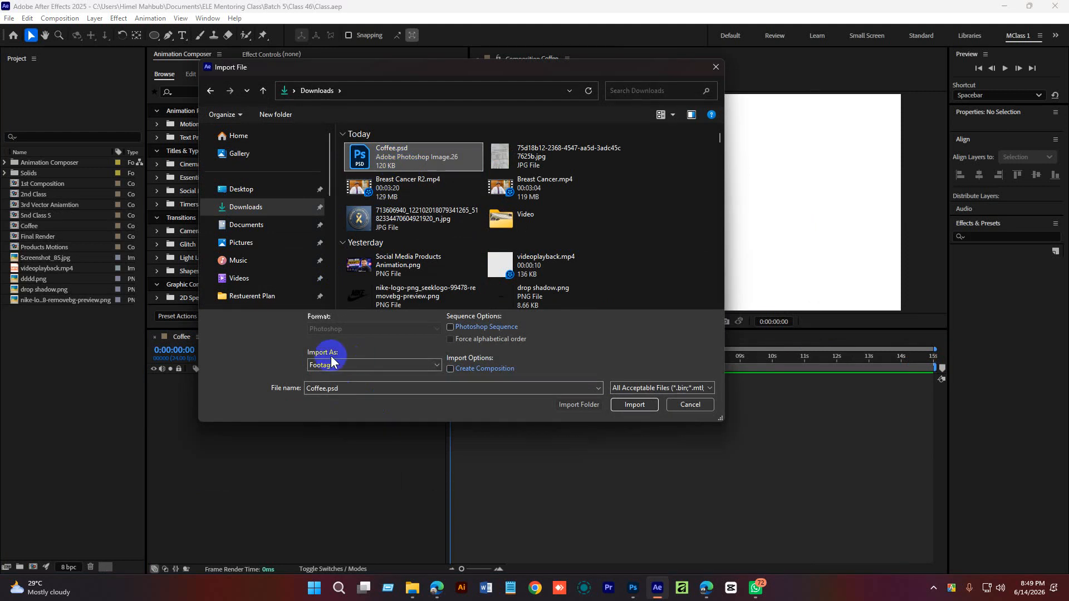
Import Coffee.psd as Composition - Retain Layer Sizes with Editable Layer Styles
click(357, 365)
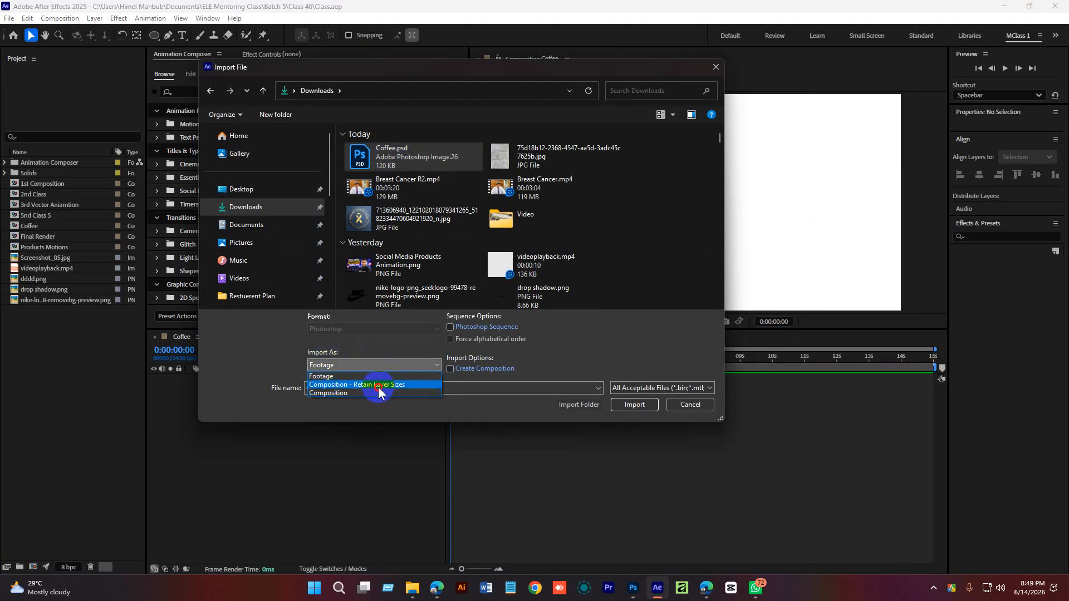
click(379, 385)
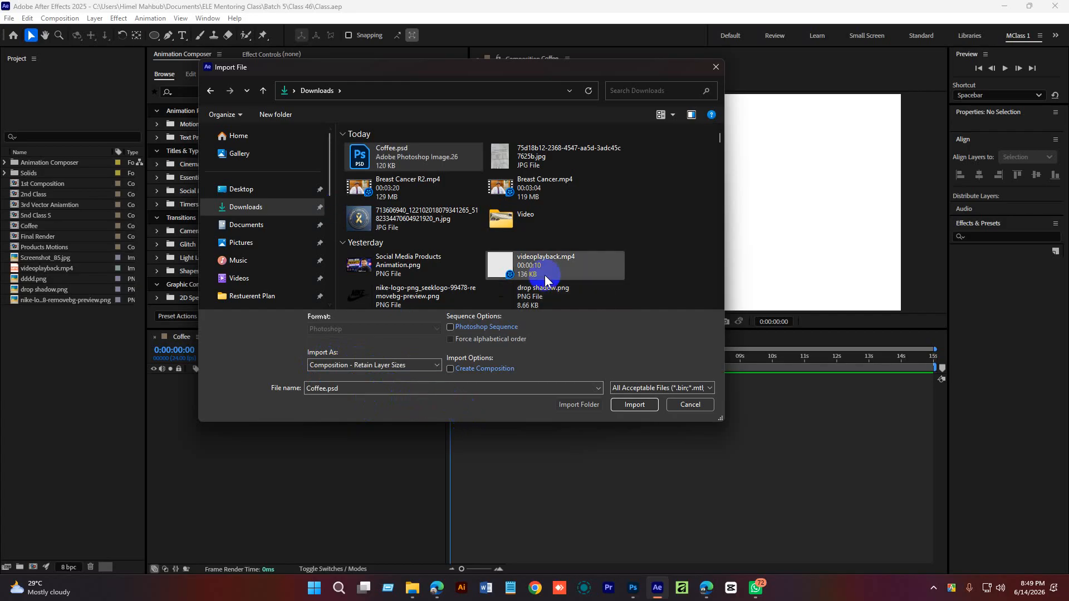
click(635, 405)
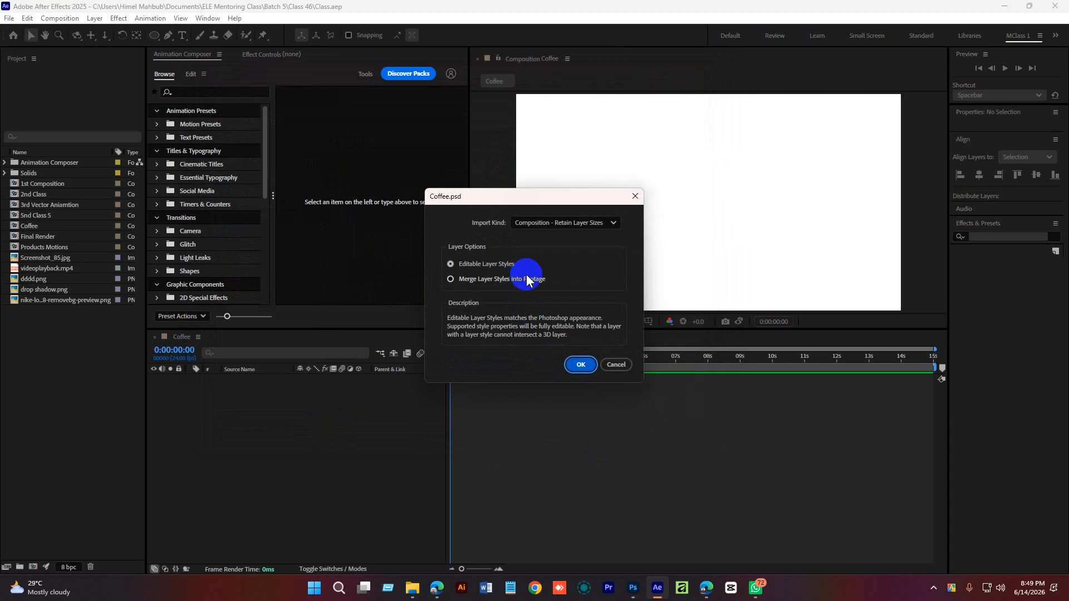
drag(534, 200, 517, 221)
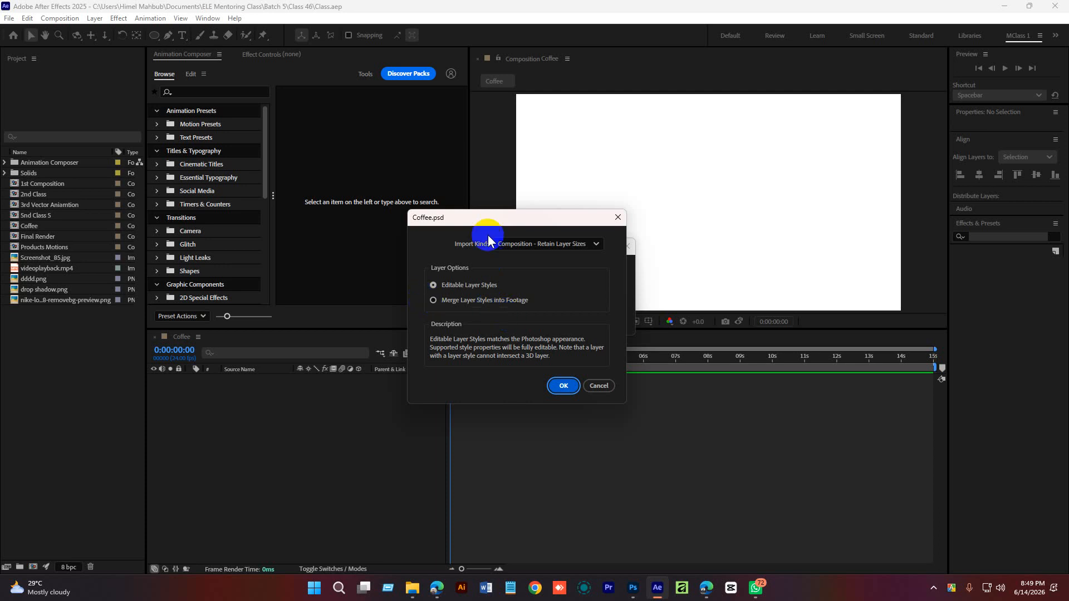
drag(490, 219, 480, 245)
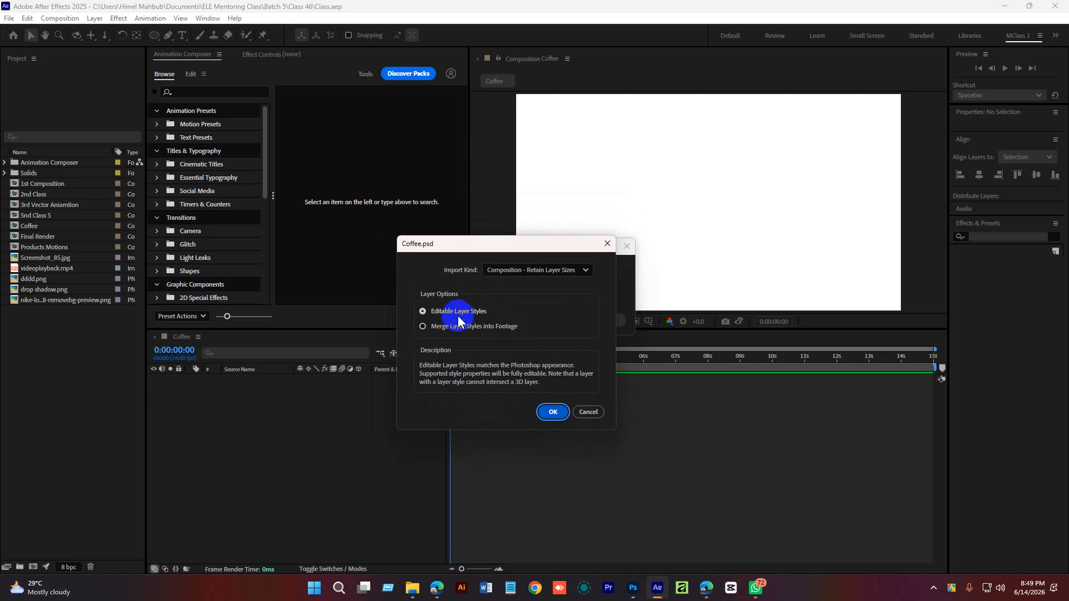
click(553, 412)
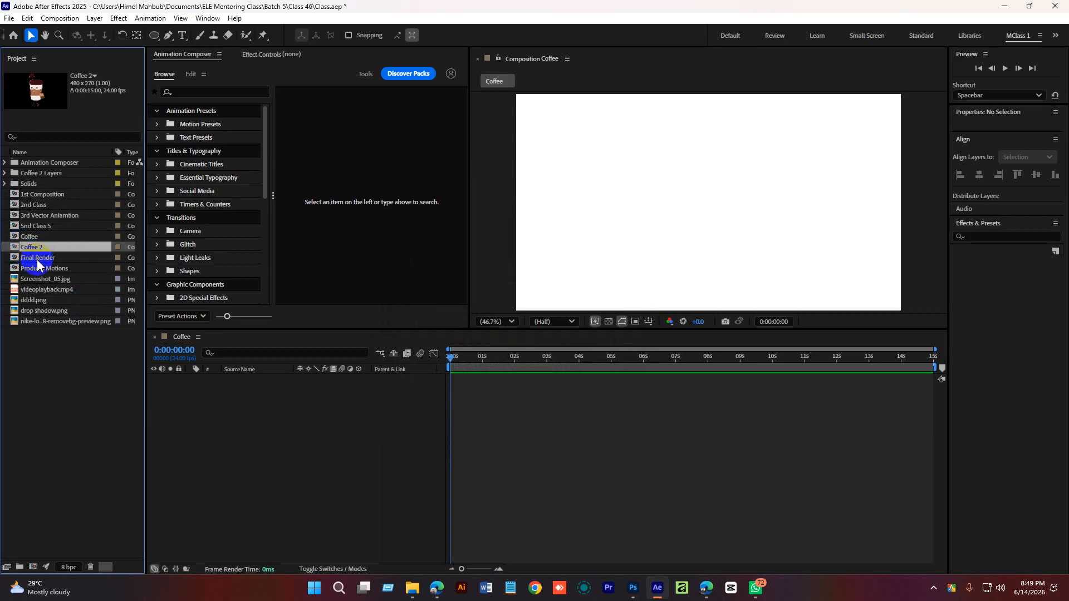
Open the imported Coffee 2 composition and go through its layers individually to check which character part each one holds
double_click(15, 249)
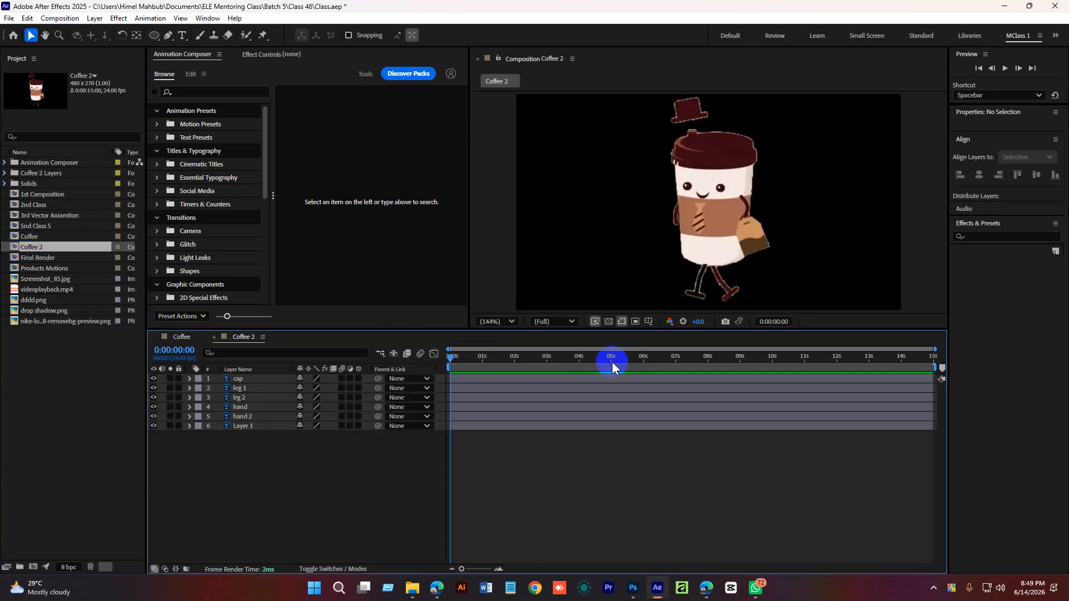
mouse_move(479, 363)
mouse_down()
mouse_move(501, 358)
mouse_move(459, 359)
mouse_up()
click(245, 388)
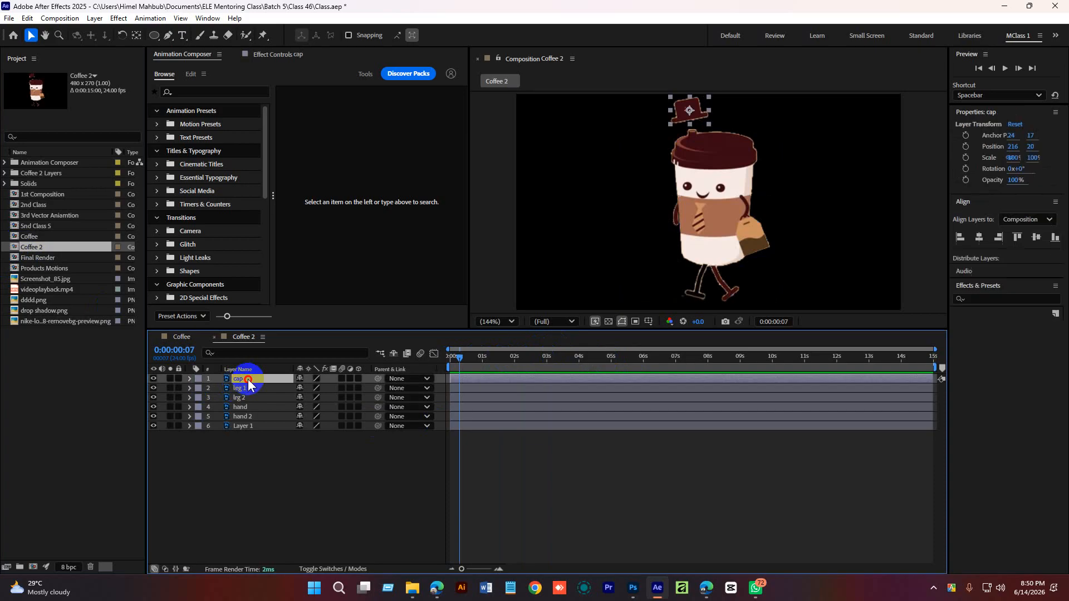
click(252, 397)
click(254, 407)
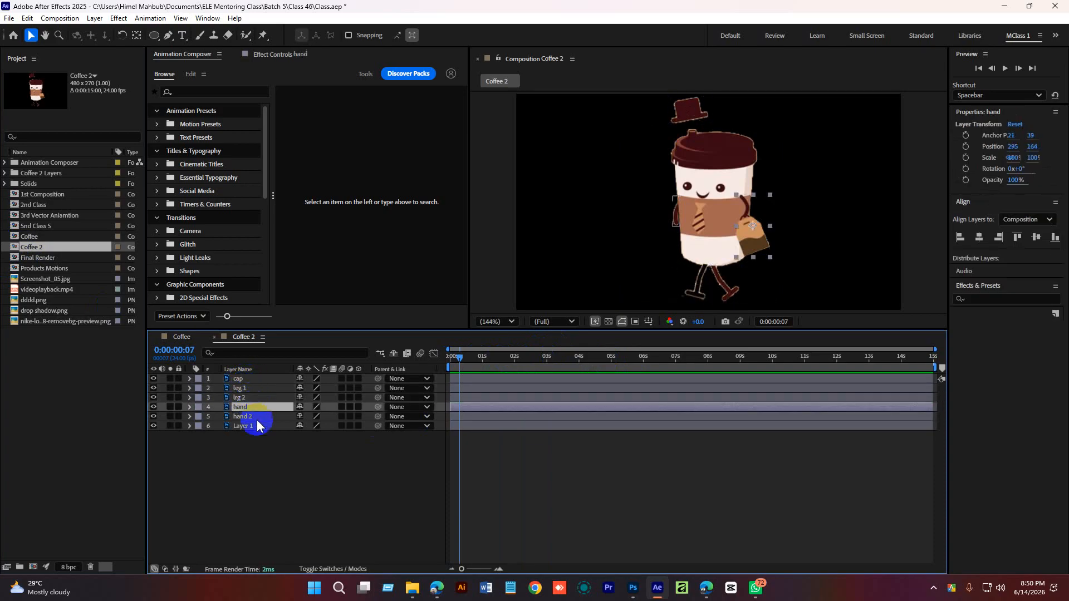
click(255, 417)
click(257, 426)
click(251, 416)
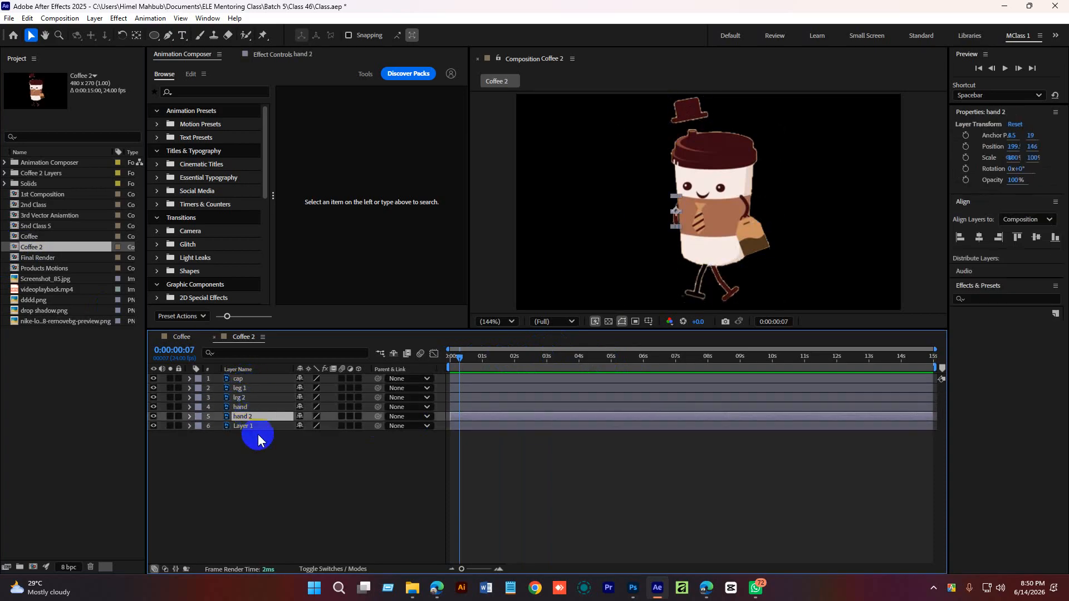
Select all layers of the Coffee 2 composition and inspect the coffee cup artwork up close
drag(239, 482, 252, 384)
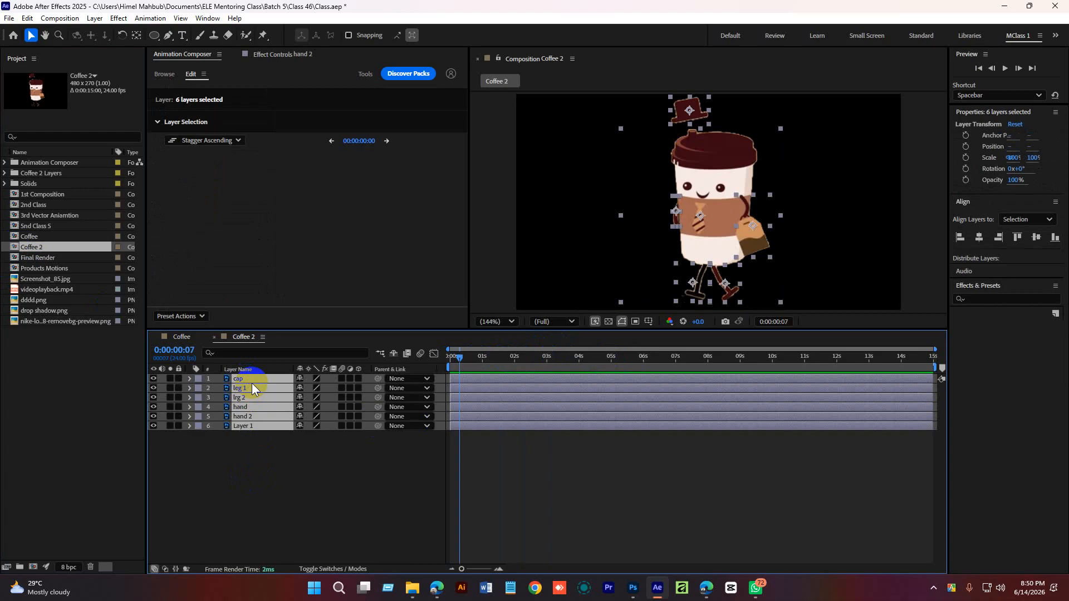
scroll(711, 215, up, 3)
scroll(735, 218, down, 3)
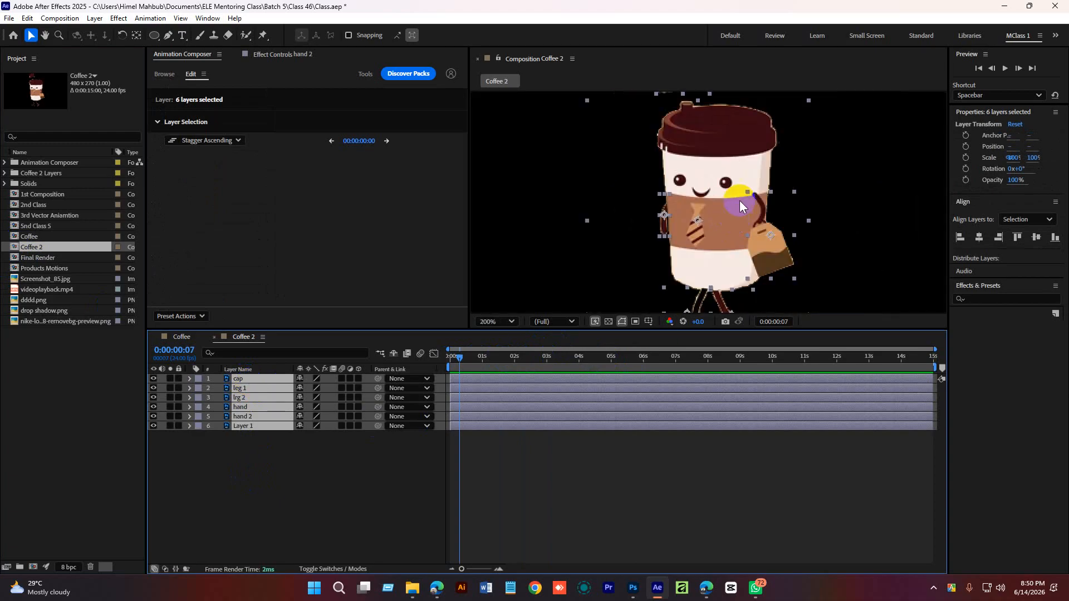
scroll(722, 199, up, 1)
scroll(721, 200, down, 2)
scroll(722, 203, up, 2)
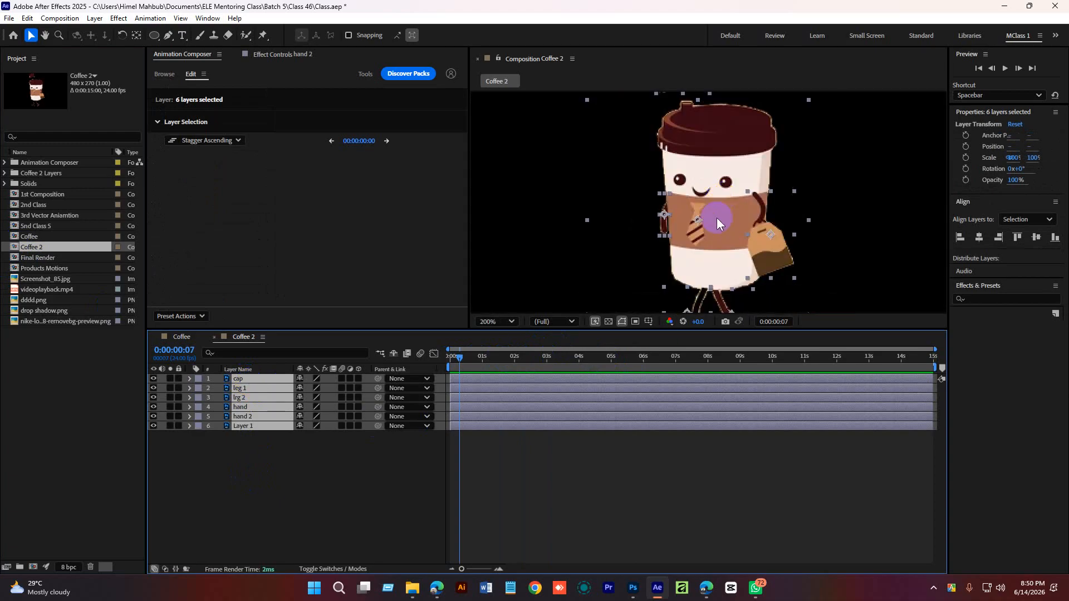
scroll(716, 232, down, 2)
Check which Create conversion options are available for all the selected Coffee 2 layers, leaving the layers unconverted
click(269, 490)
drag(269, 490, 256, 393)
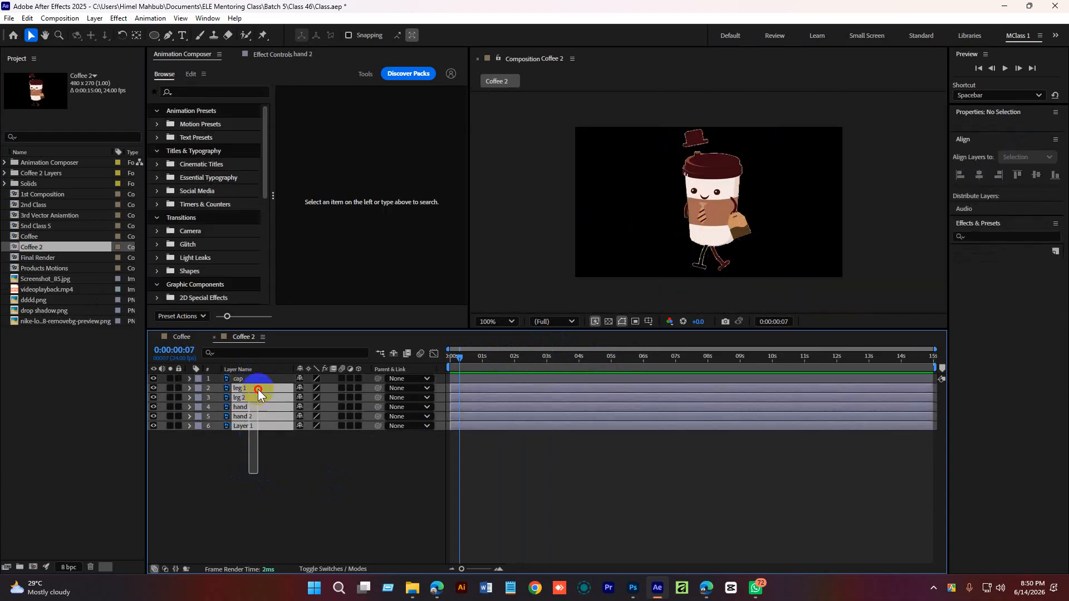
right_click(256, 390)
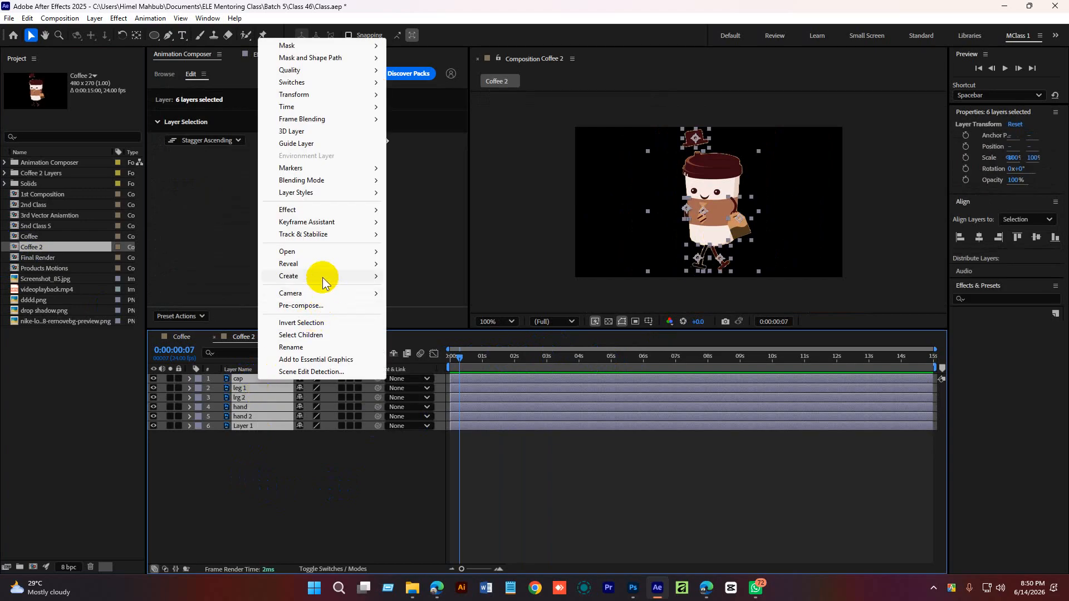
mouse_move(345, 276)
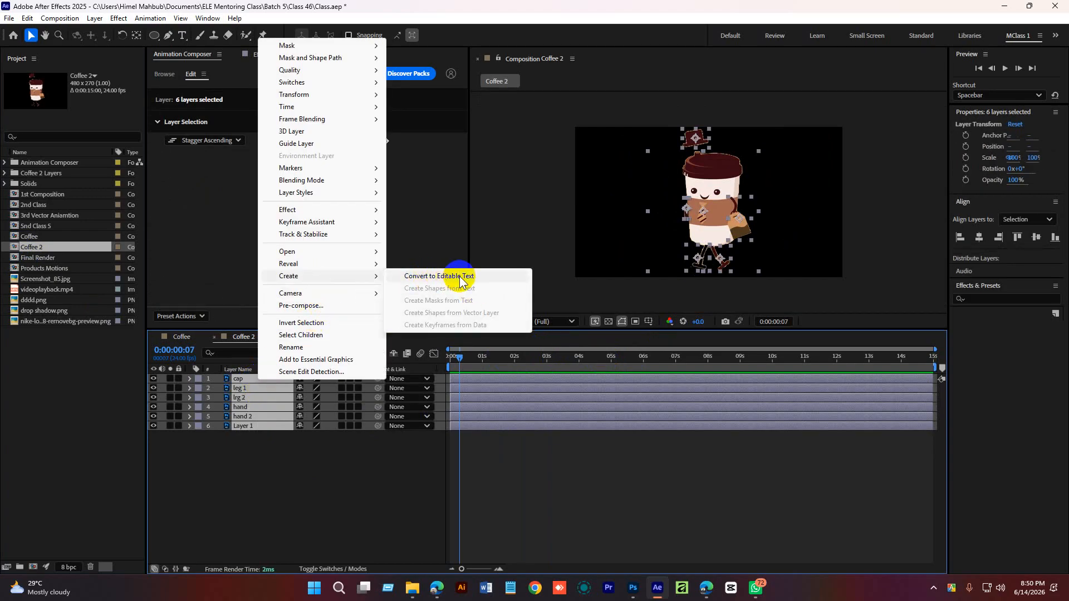
click(272, 477)
drag(256, 483, 260, 379)
right_click(261, 379)
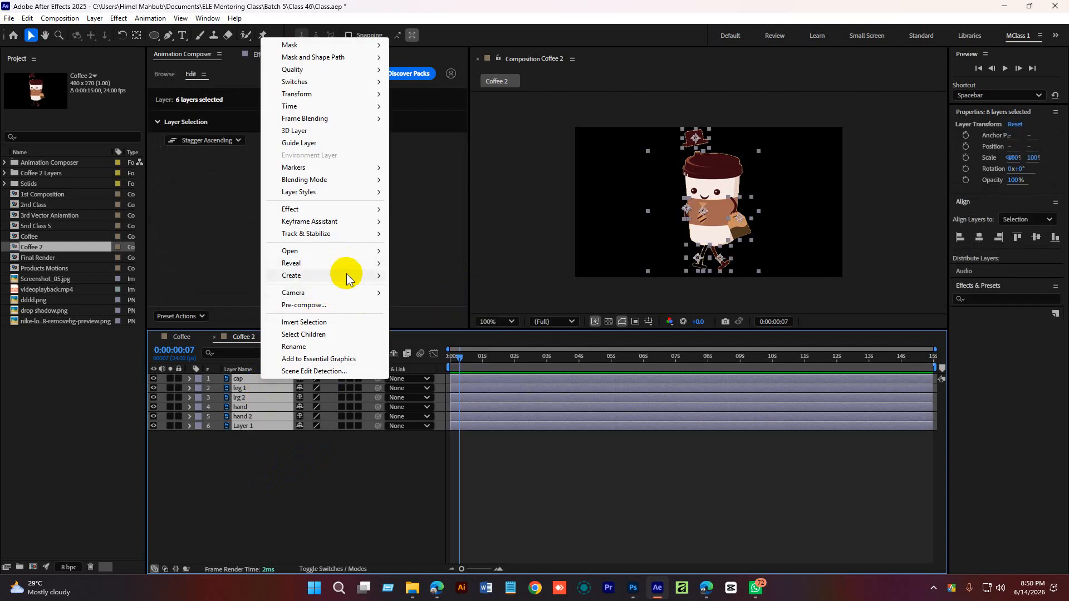
mouse_move(347, 279)
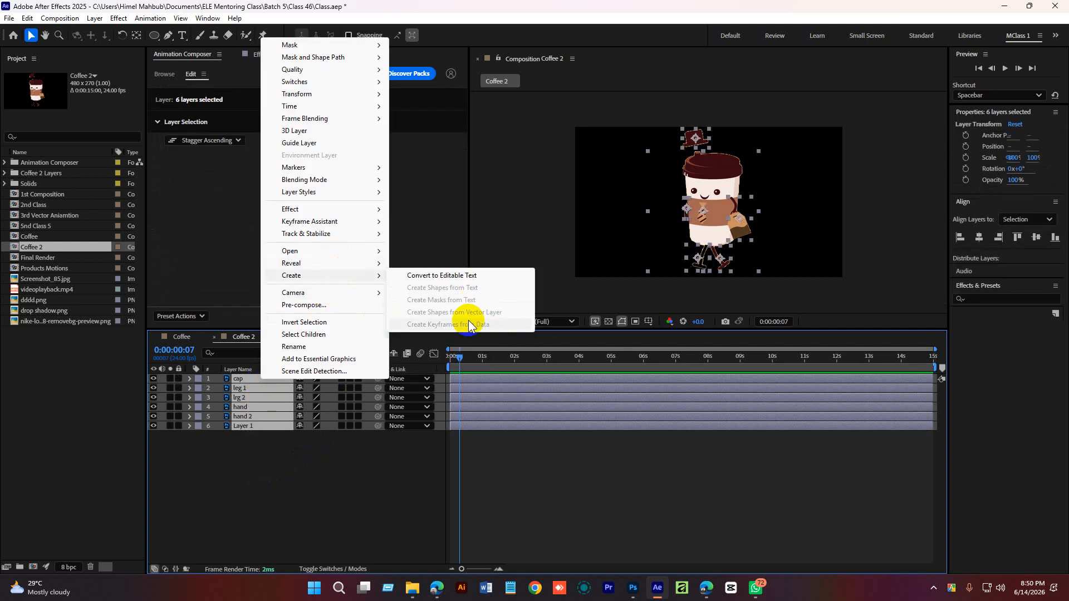
click(369, 506)
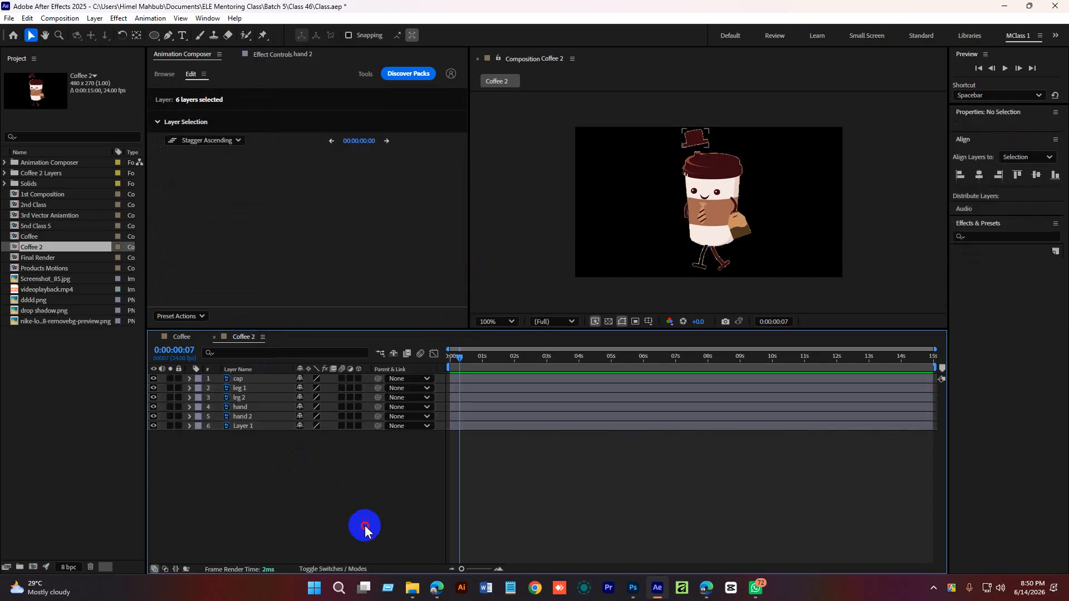
key(ctrl+a)
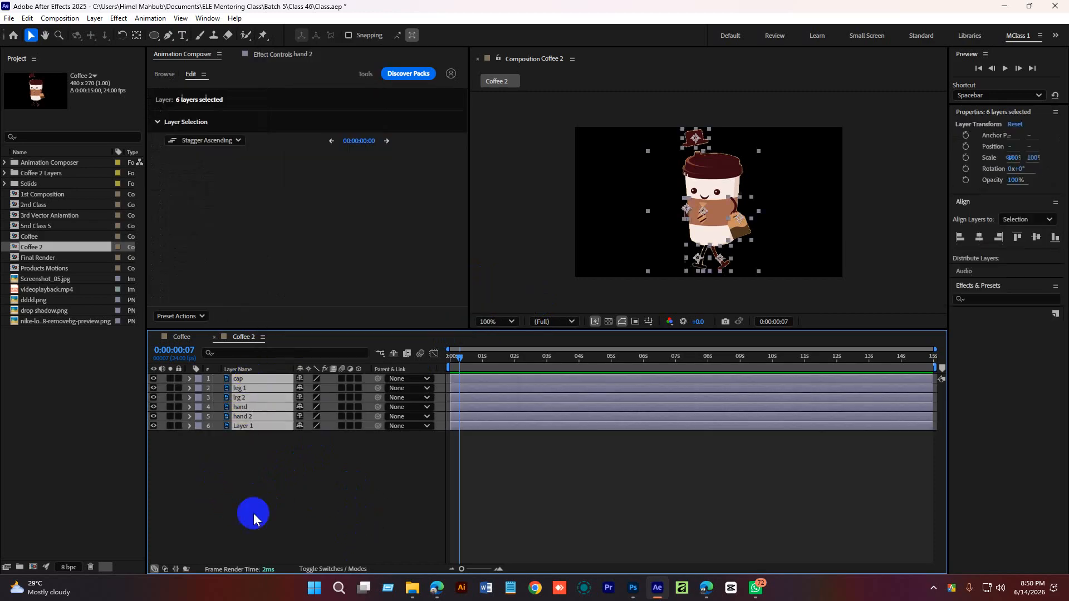
click(490, 485)
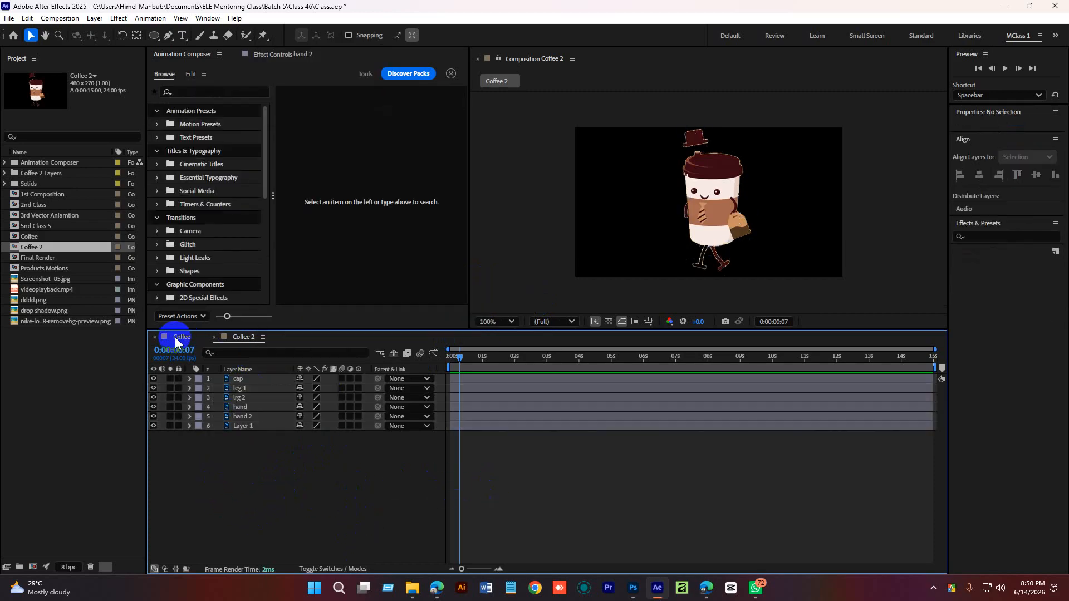
Rename the empty Coffee composition to "Coffee Final ANiamtion" and return to the Coffee 2 timeline
click(181, 337)
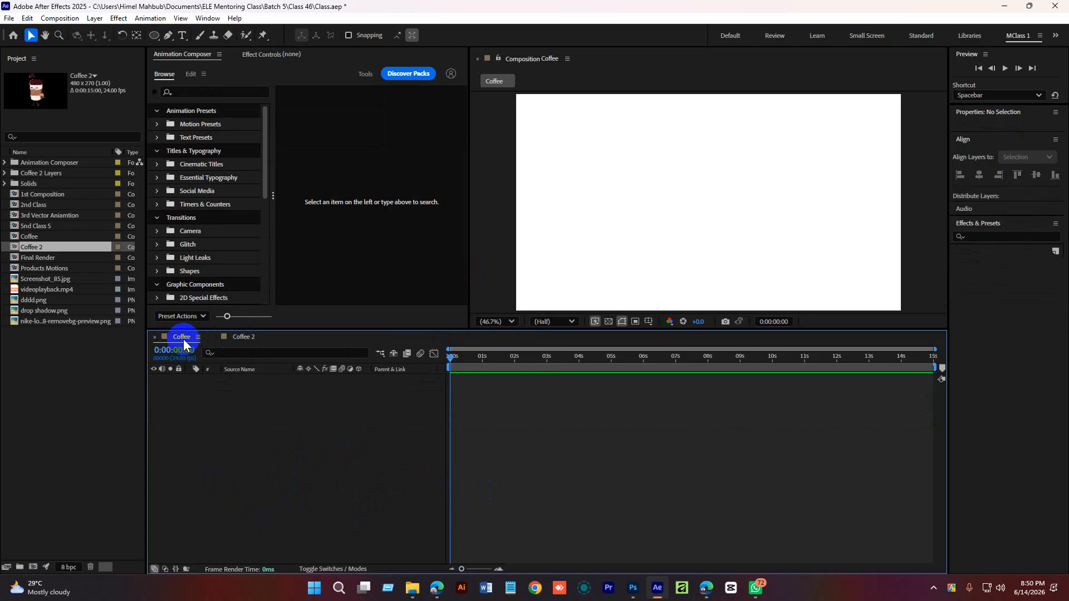
click(35, 240)
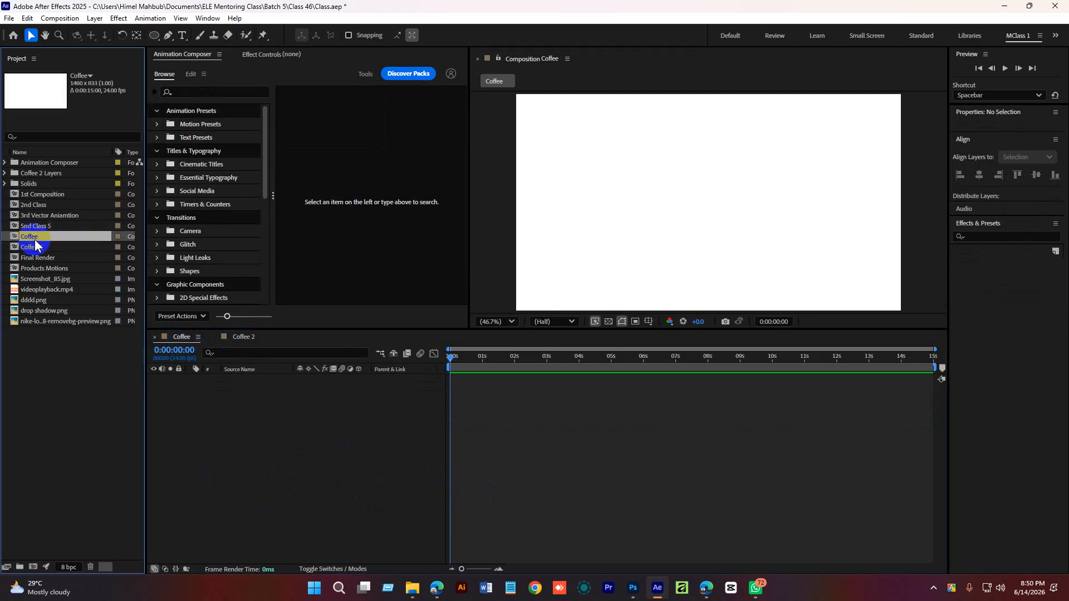
key(Return)
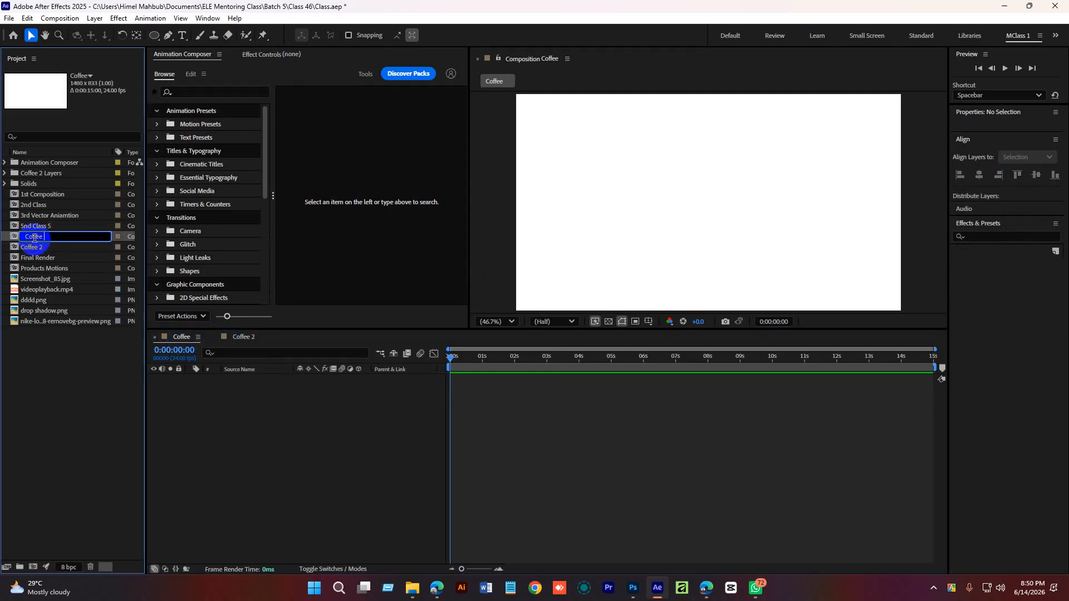
text(Coffee Final ANiamtion)
key(Return)
click(263, 382)
click(290, 337)
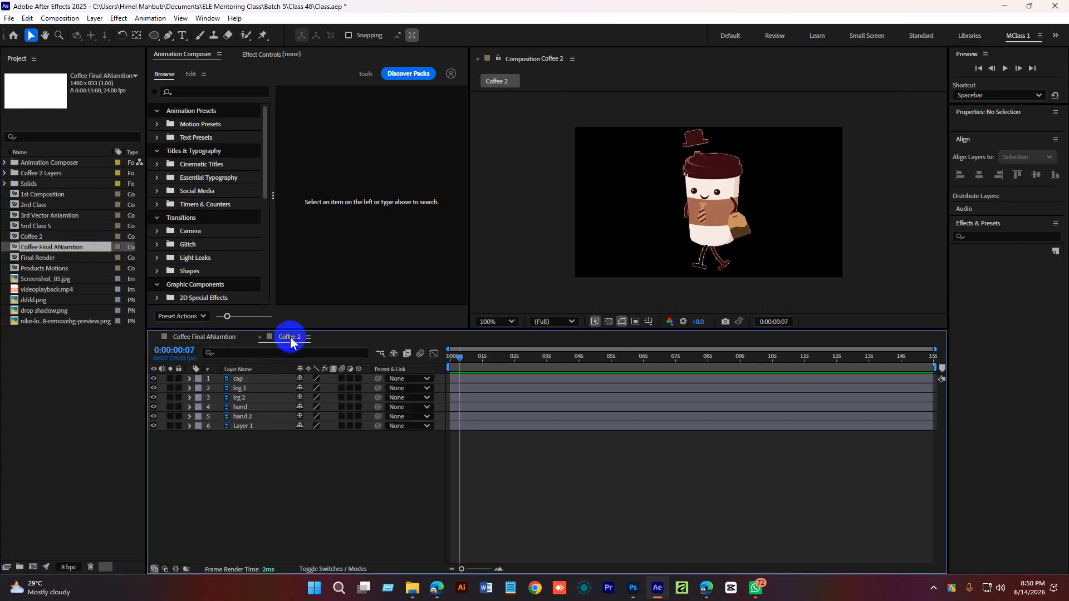
Return to the first frame and check which layers hold the left leg and the cup body
drag(509, 356, 429, 406)
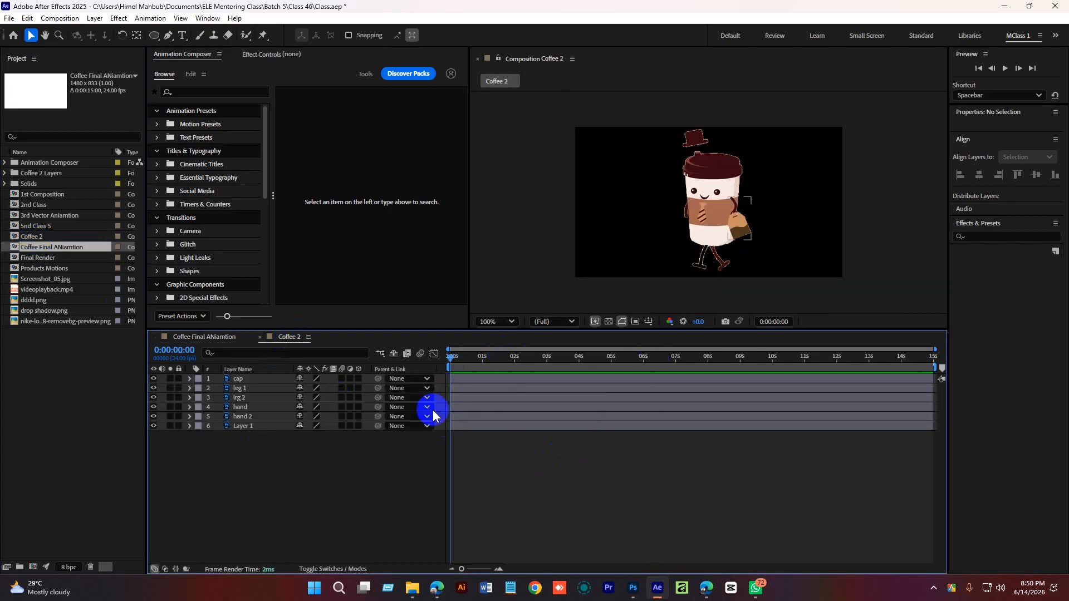
click(640, 423)
click(706, 313)
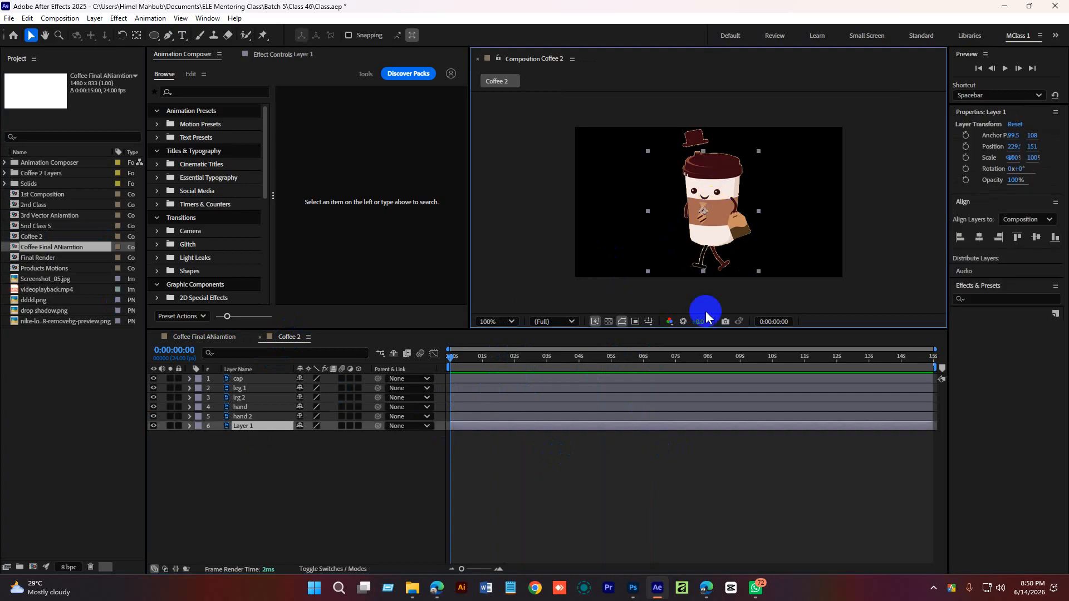
click(711, 495)
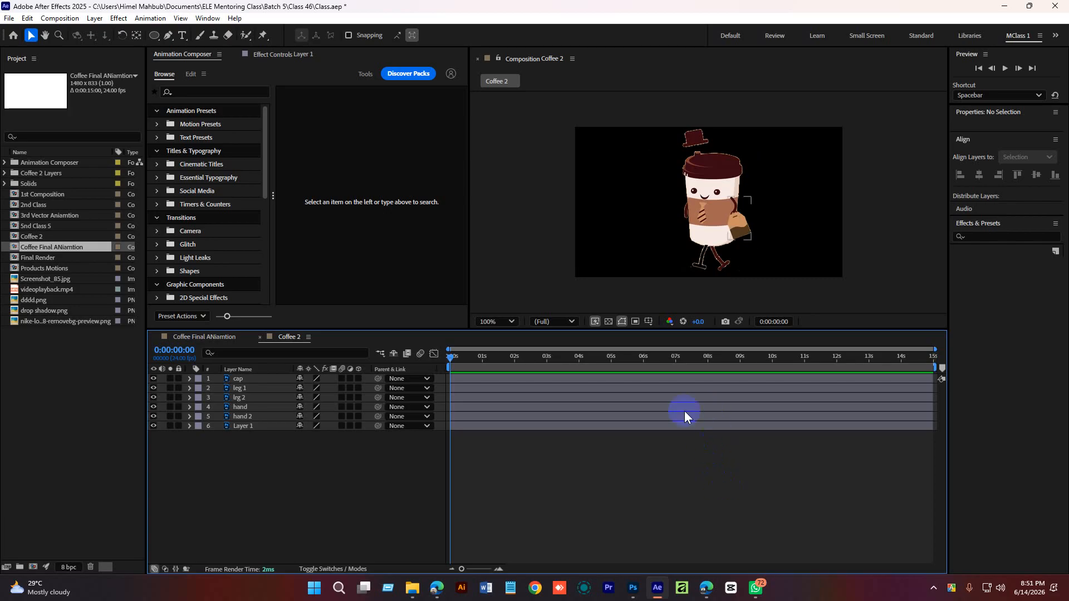
click(699, 257)
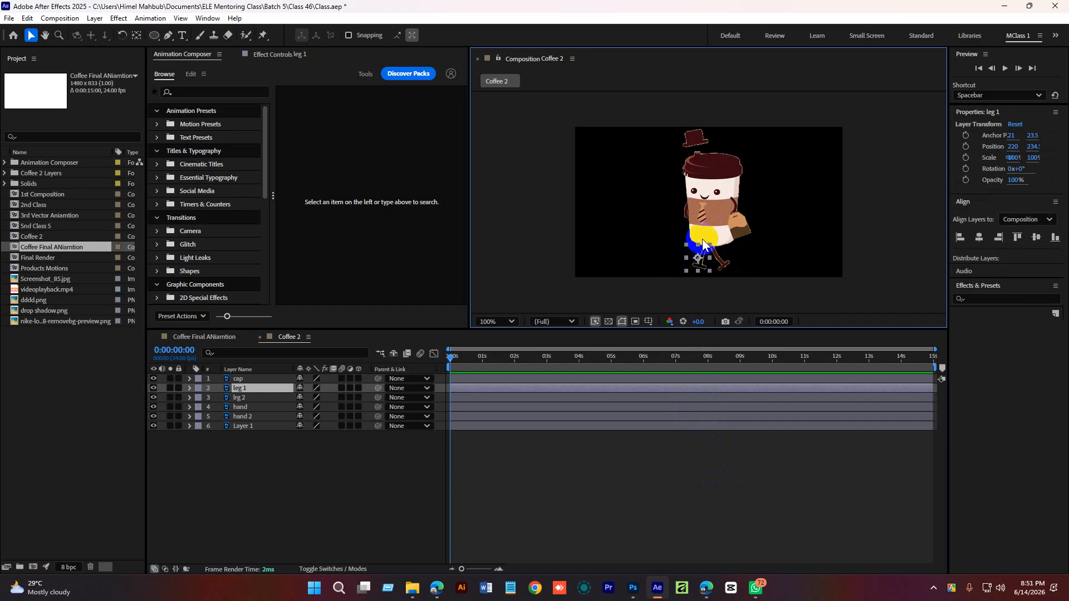
click(717, 192)
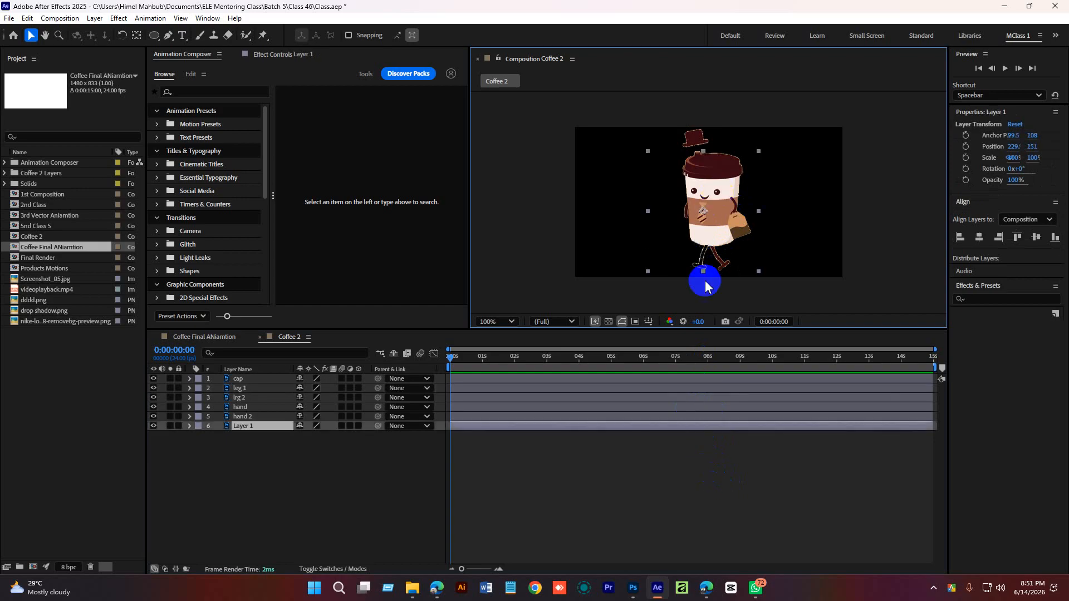
click(747, 356)
scroll(720, 221, up, 1)
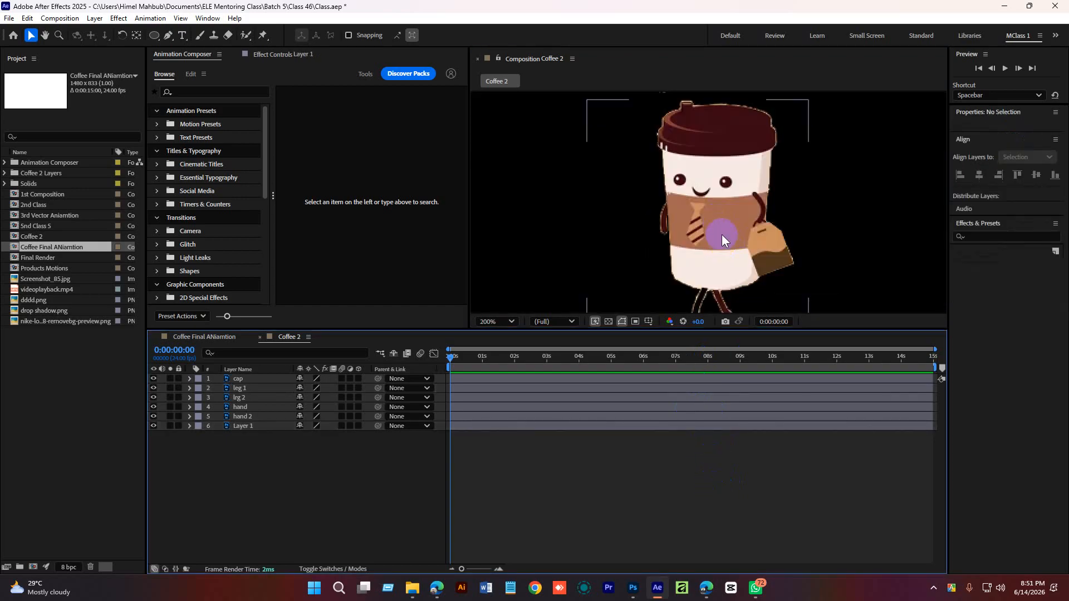
scroll(722, 235, down, 1)
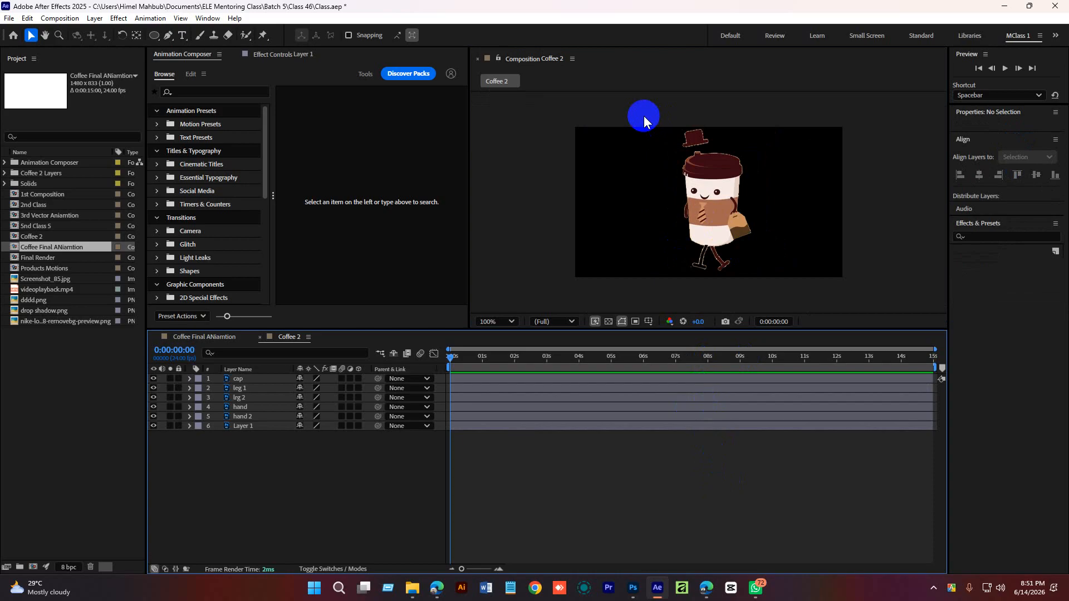
Select all the character's layers together and examine the coffee cup artwork up close
drag(642, 114, 785, 295)
click(740, 500)
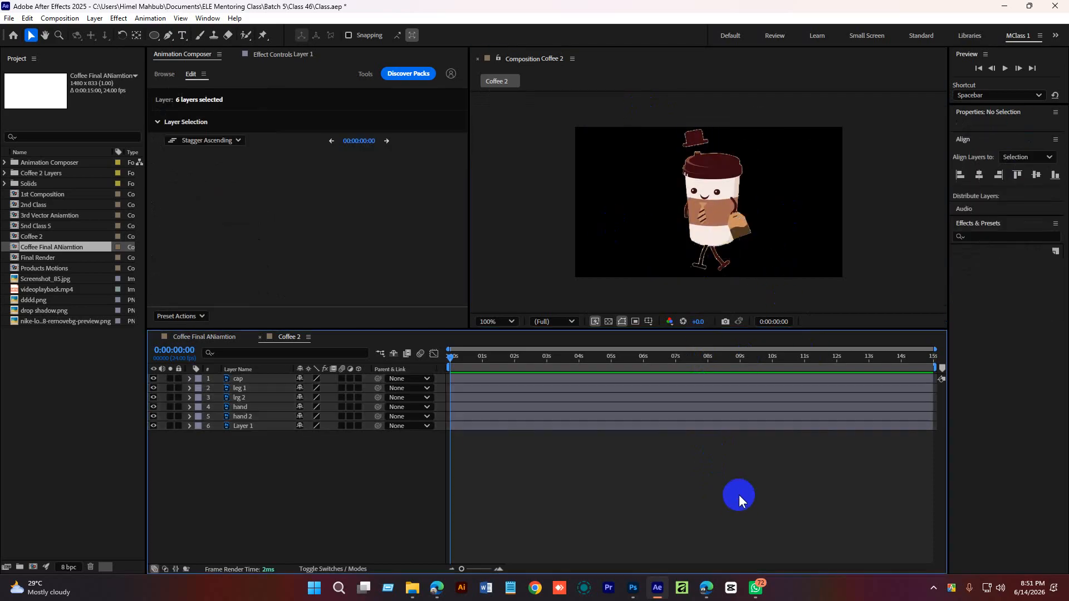
drag(648, 108, 750, 257)
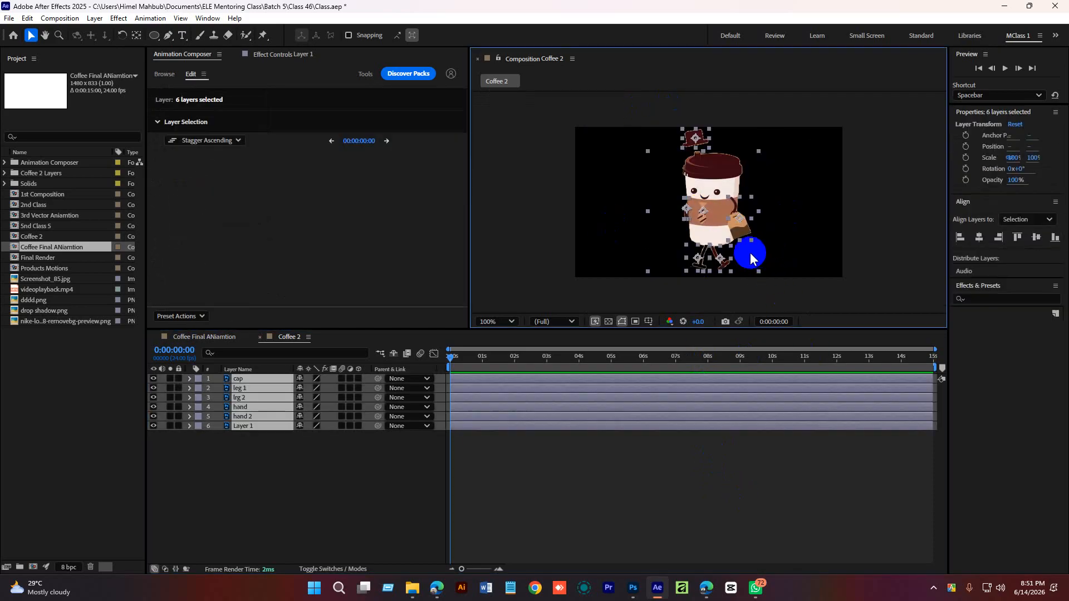
click(746, 554)
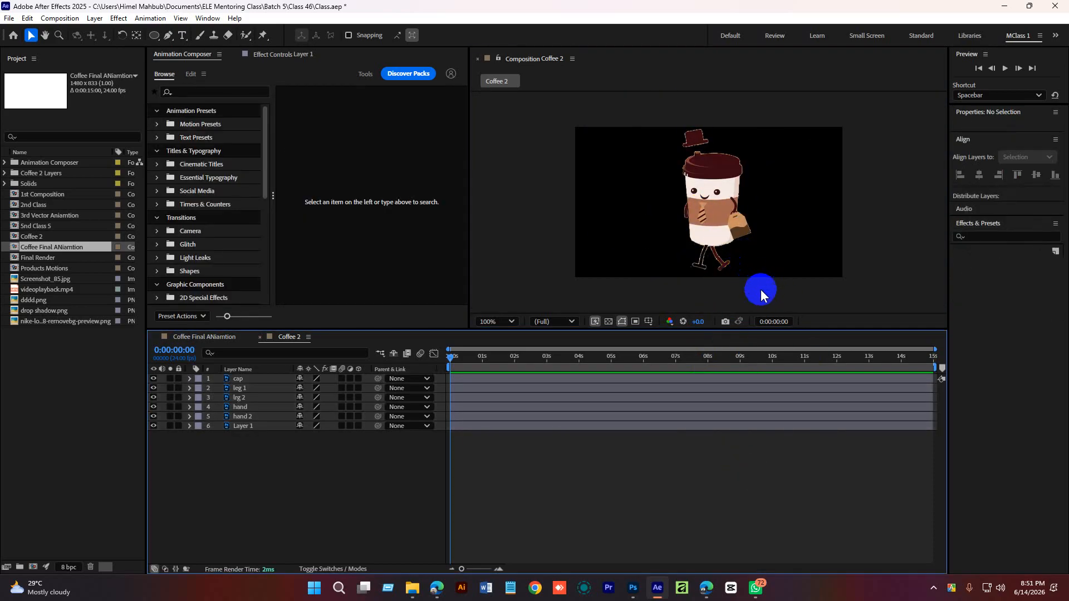
scroll(703, 262, up, 3)
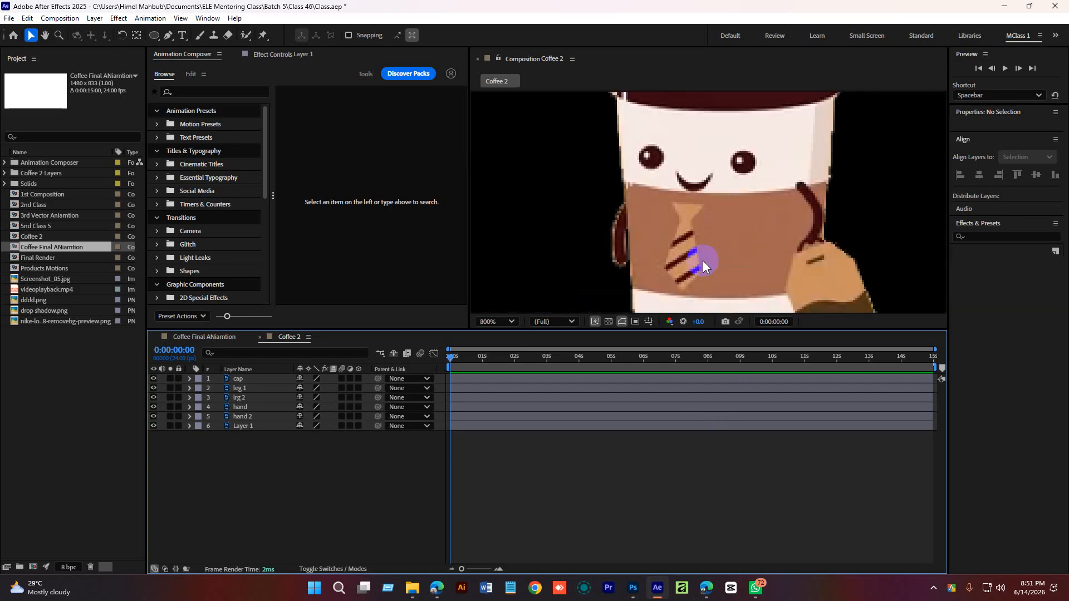
scroll(733, 269, down, 3)
Move the anchor point of the leg 1 layer to the top of the leg, where it joins the cup
drag(714, 258, 717, 225)
scroll(712, 231, up, 2)
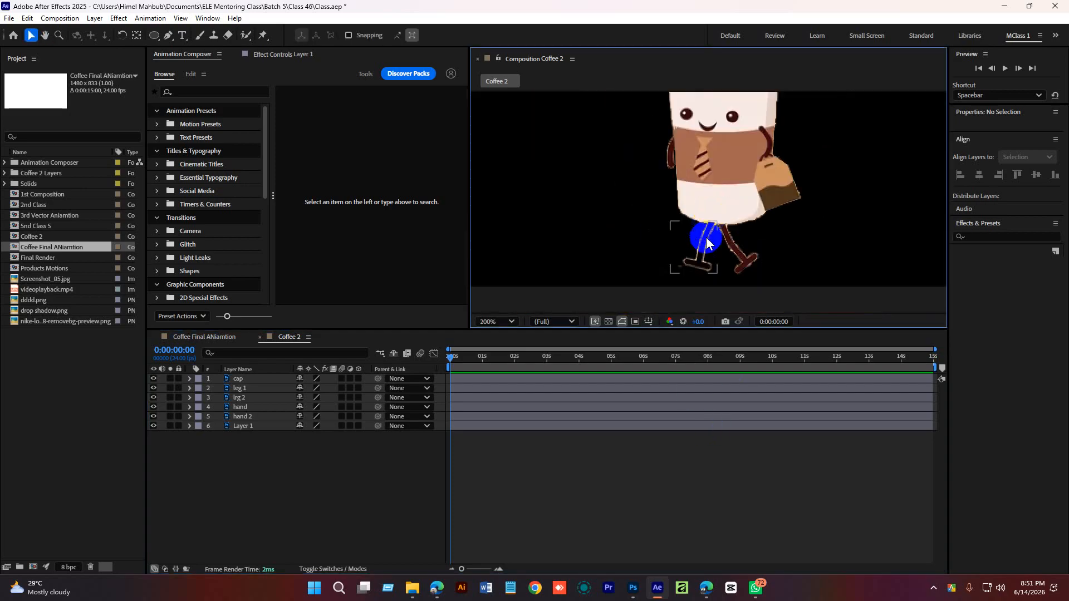
key(v)
click(704, 257)
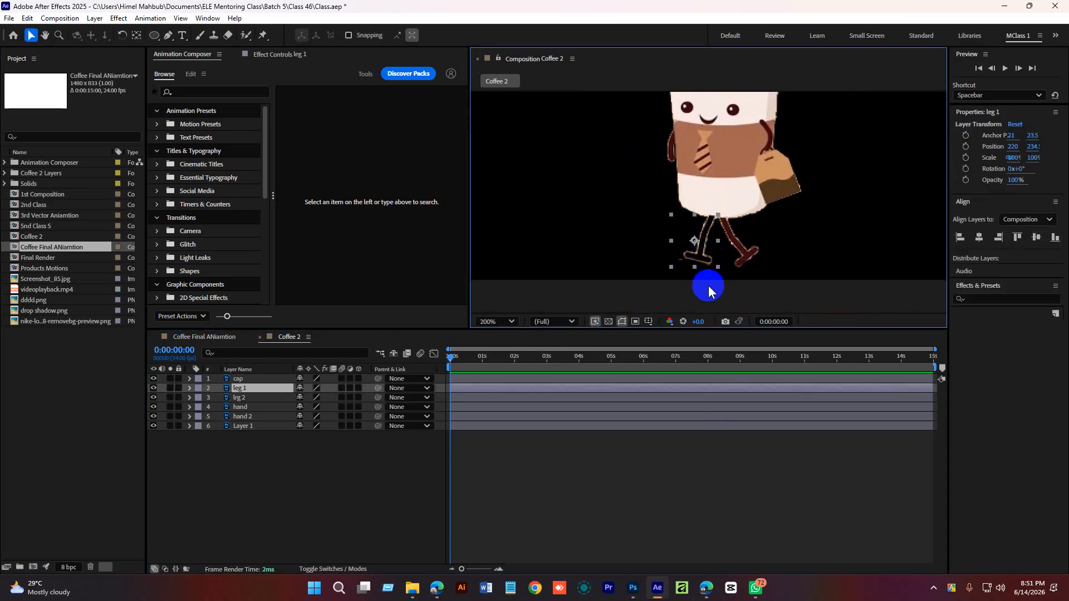
scroll(706, 220, up, 2)
key(h)
drag(716, 277, 688, 204)
key(v)
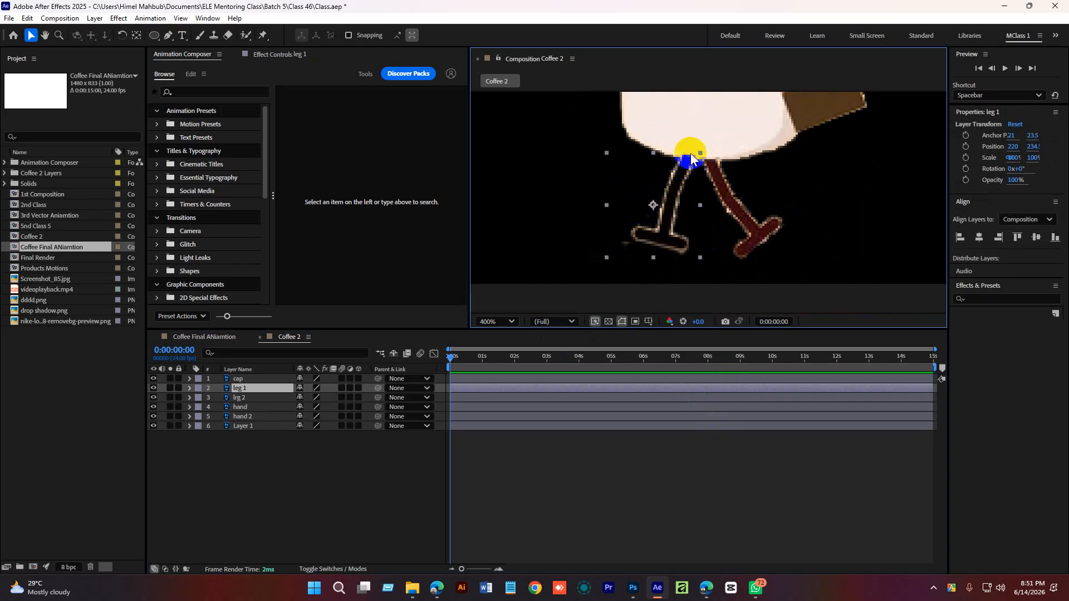
click(137, 35)
drag(654, 205, 687, 159)
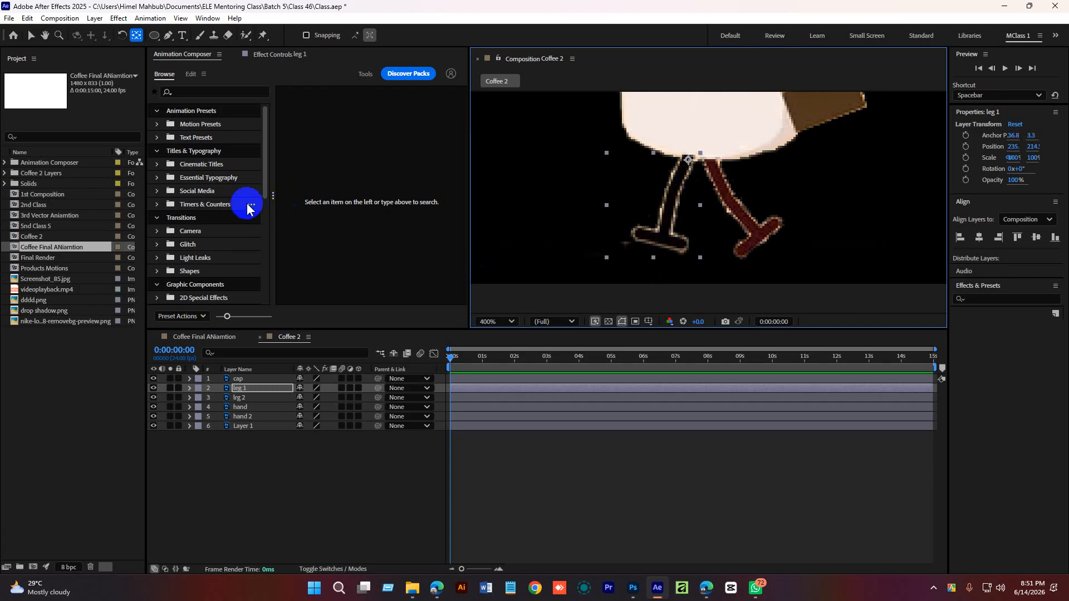
Test leg 1's rotation around its new anchor point and add a 0° Rotation keyframe at 0:00:00:00
key(r)
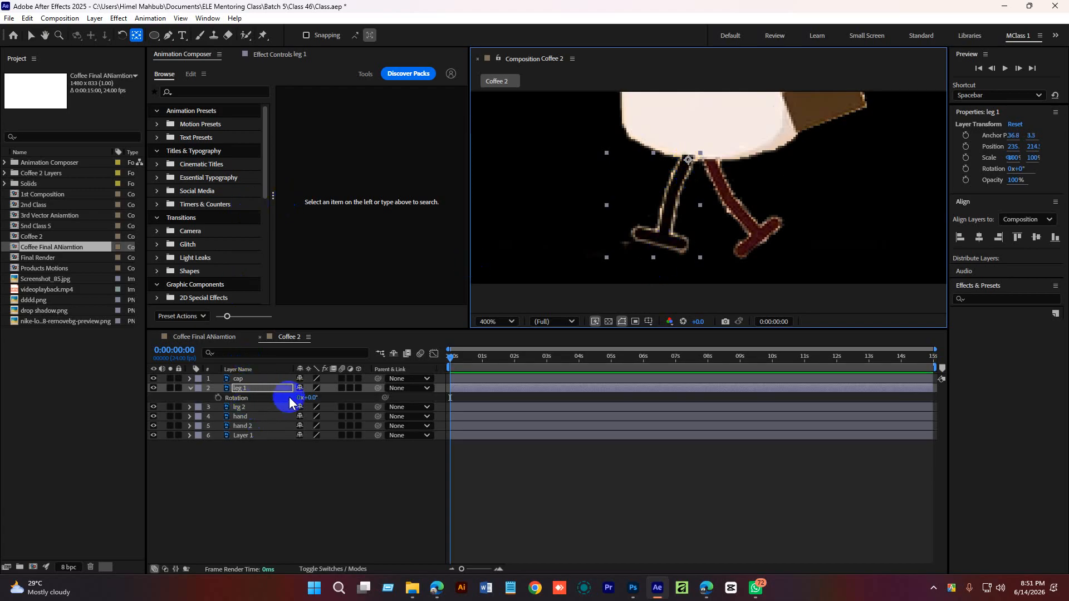
mouse_move(312, 397)
mouse_down()
mouse_move(300, 396)
mouse_move(311, 397)
mouse_up()
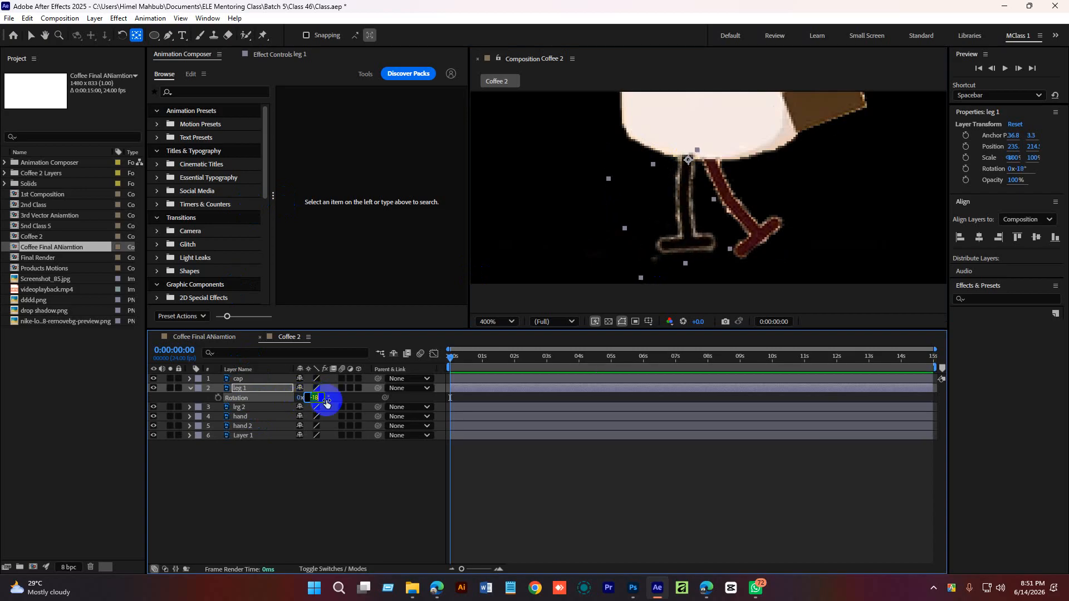
key(Return)
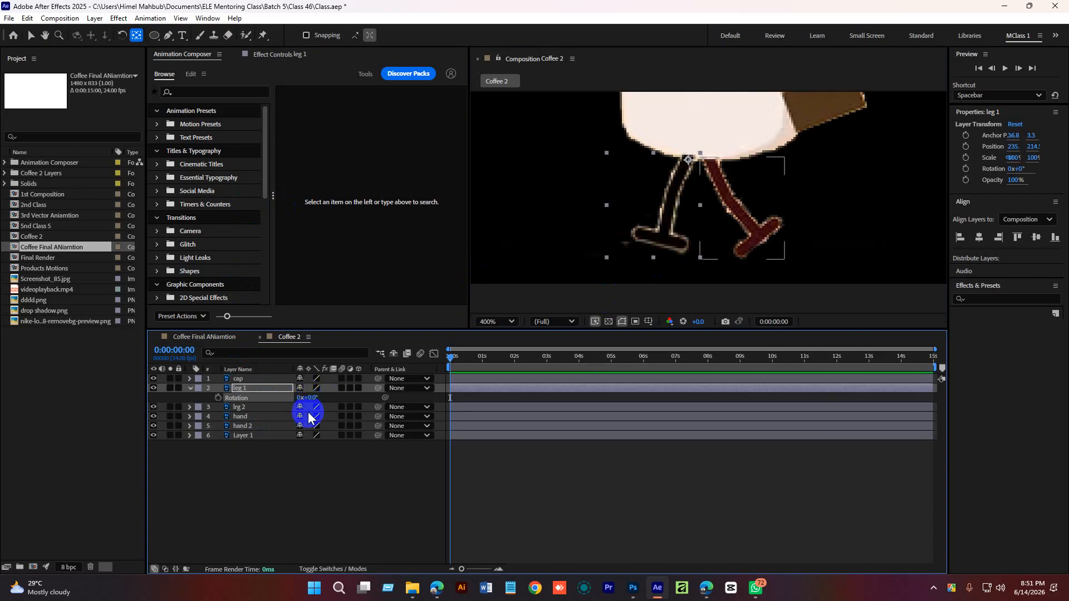
click(217, 397)
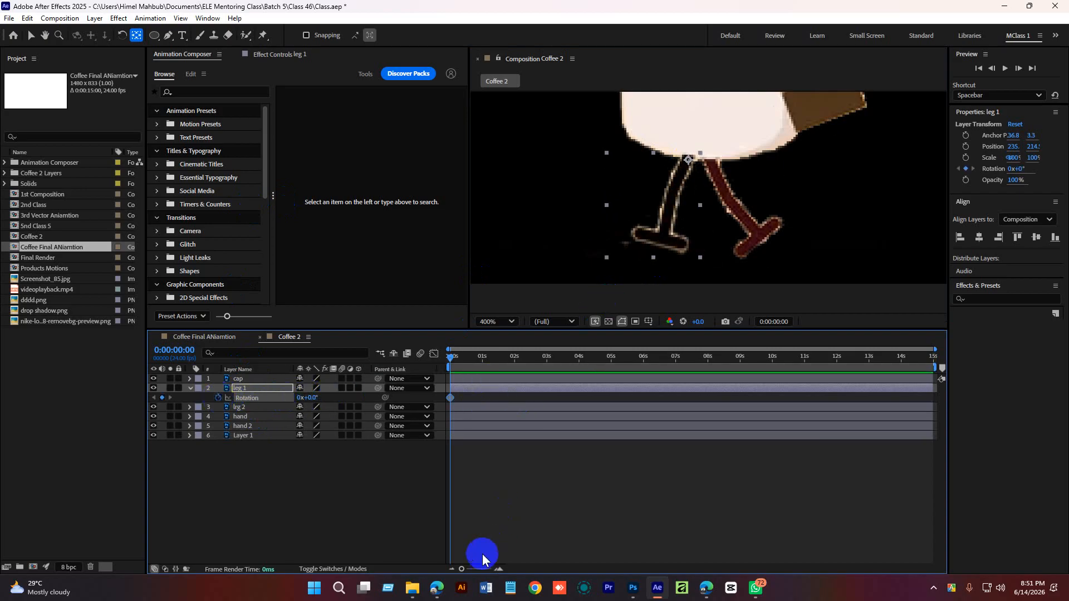
Add leg 1 Rotation keyframes of -14° at 0:00:00:12 and 14° at 0:00:01:00
click(498, 569)
click(499, 569)
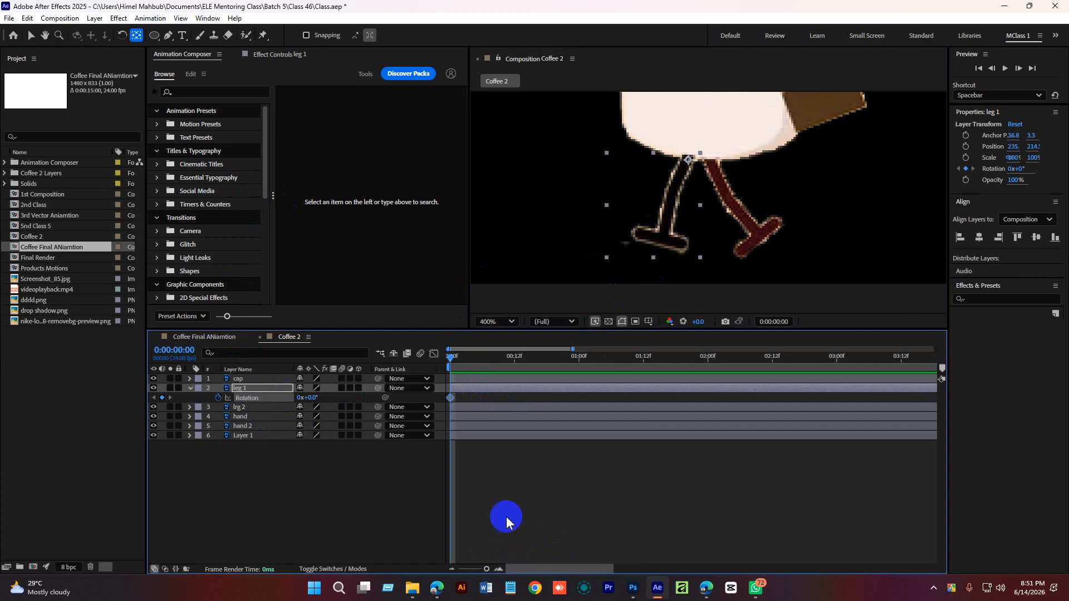
drag(454, 364, 515, 365)
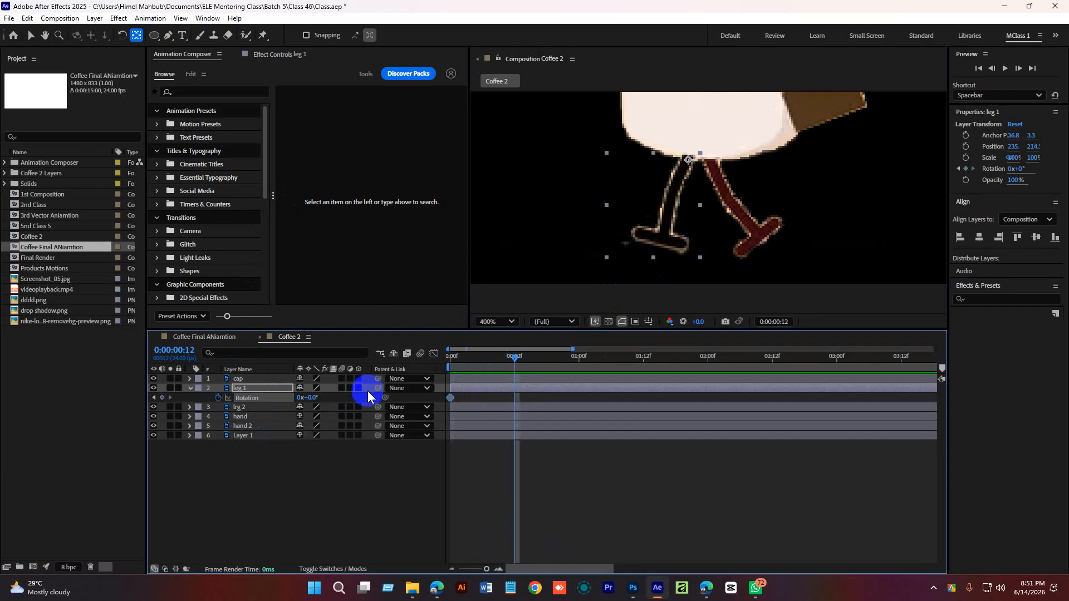
drag(310, 400, 303, 398)
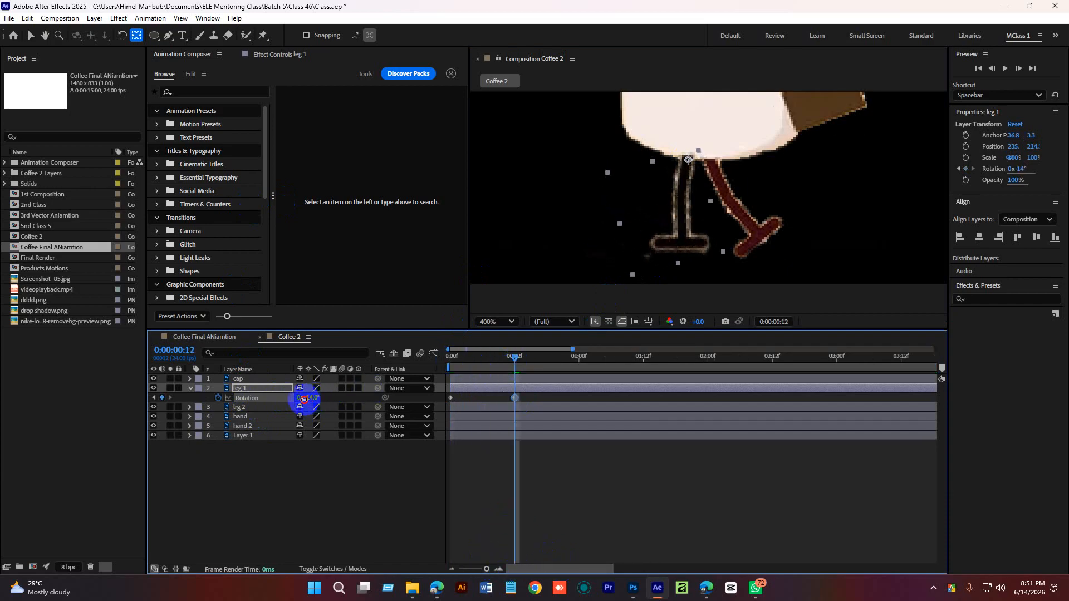
drag(513, 358, 579, 363)
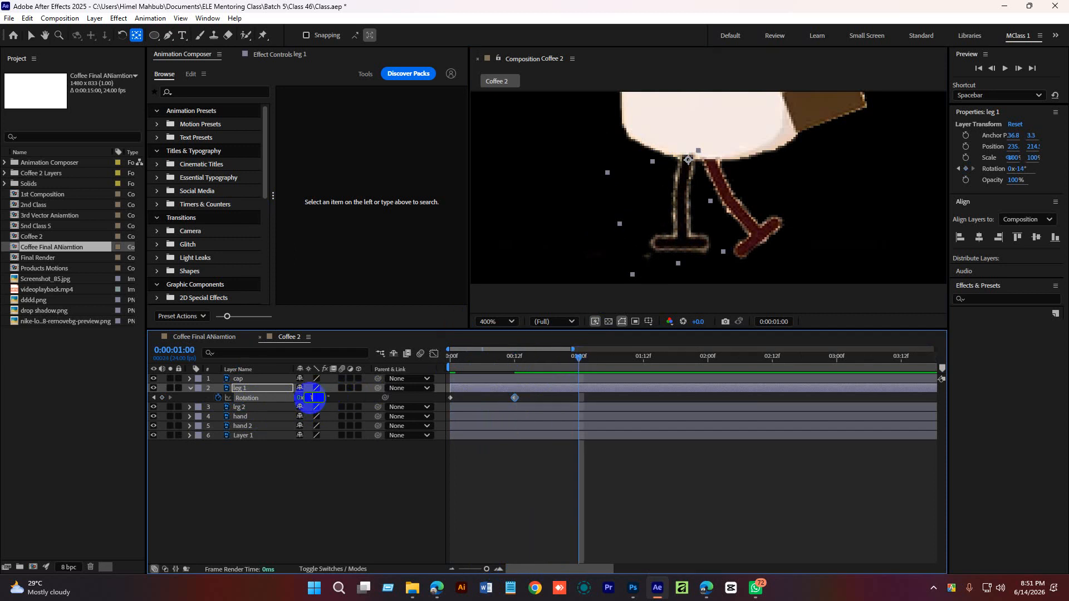
text(0)
key(Return)
Preview leg 1's swing from the first frame several times and return to the start
key(Home)
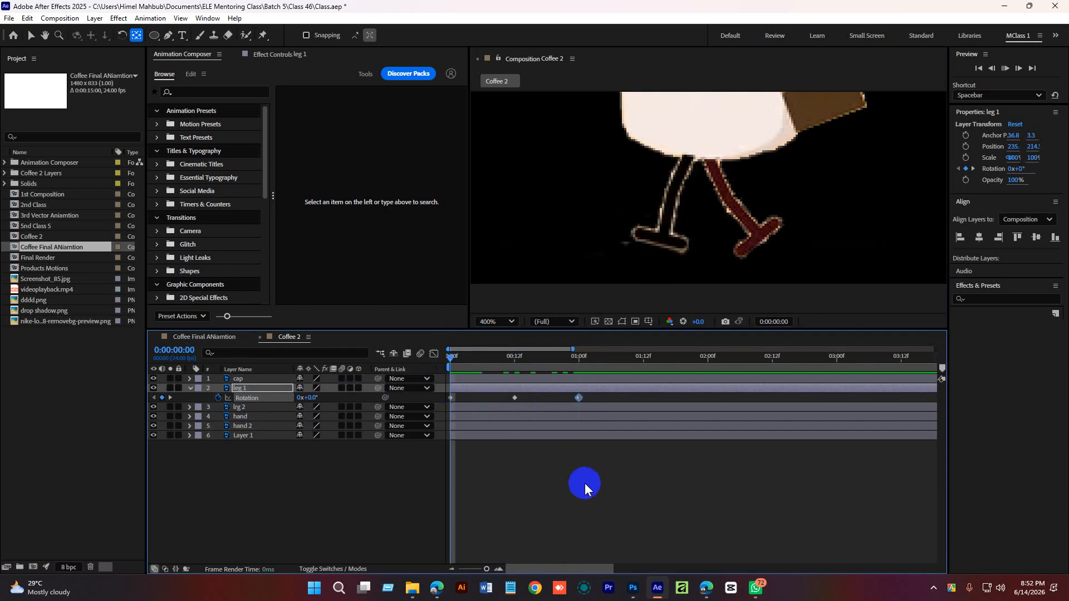
key(space)
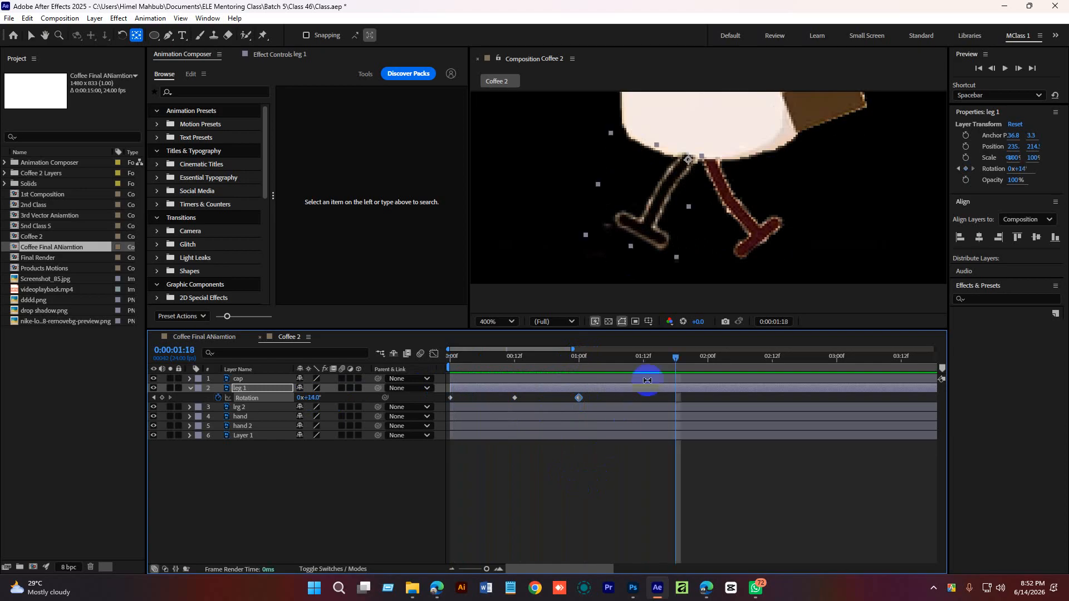
drag(678, 357, 450, 360)
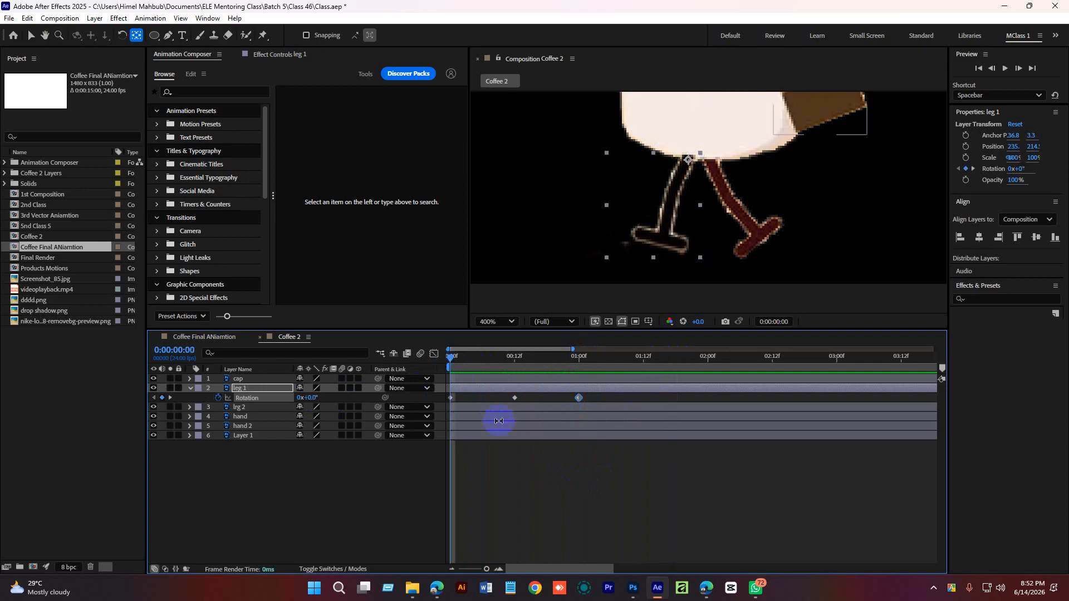
key(space)
key(space)
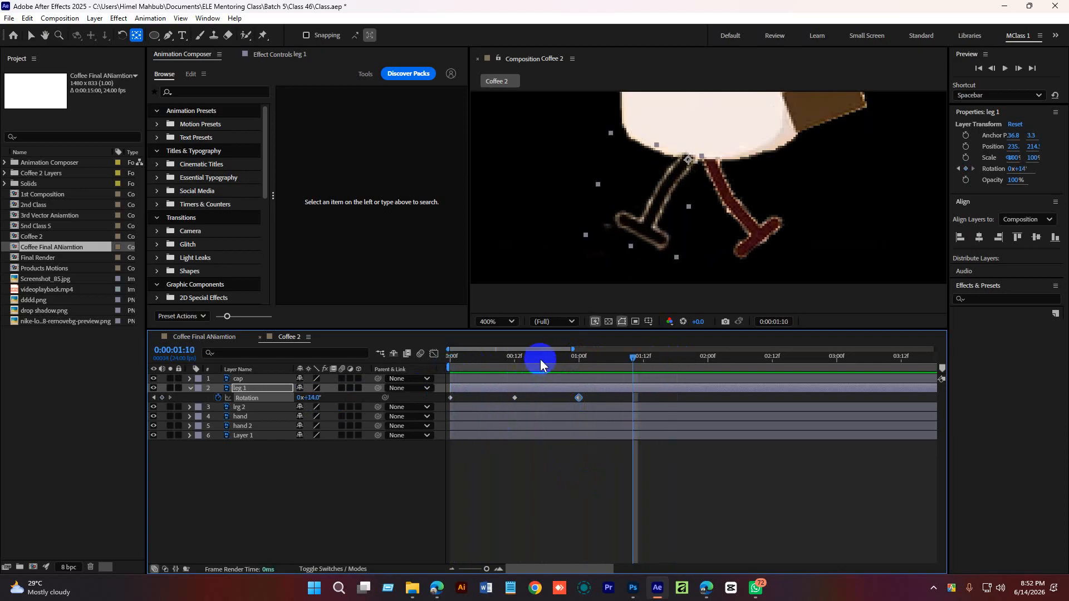
drag(541, 363, 450, 361)
key(space)
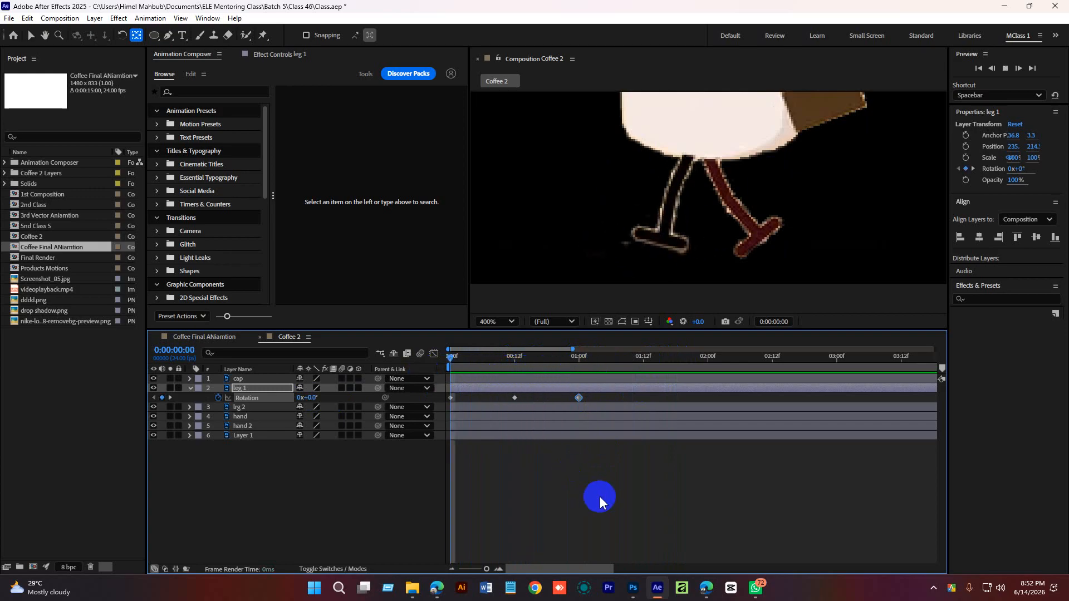
key(space)
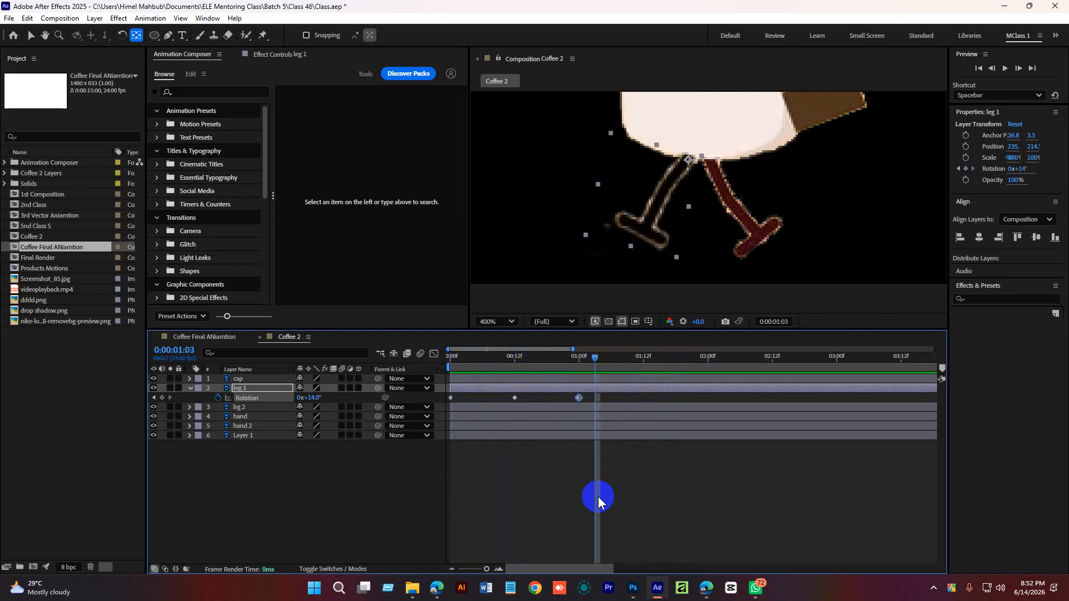
drag(596, 359, 447, 367)
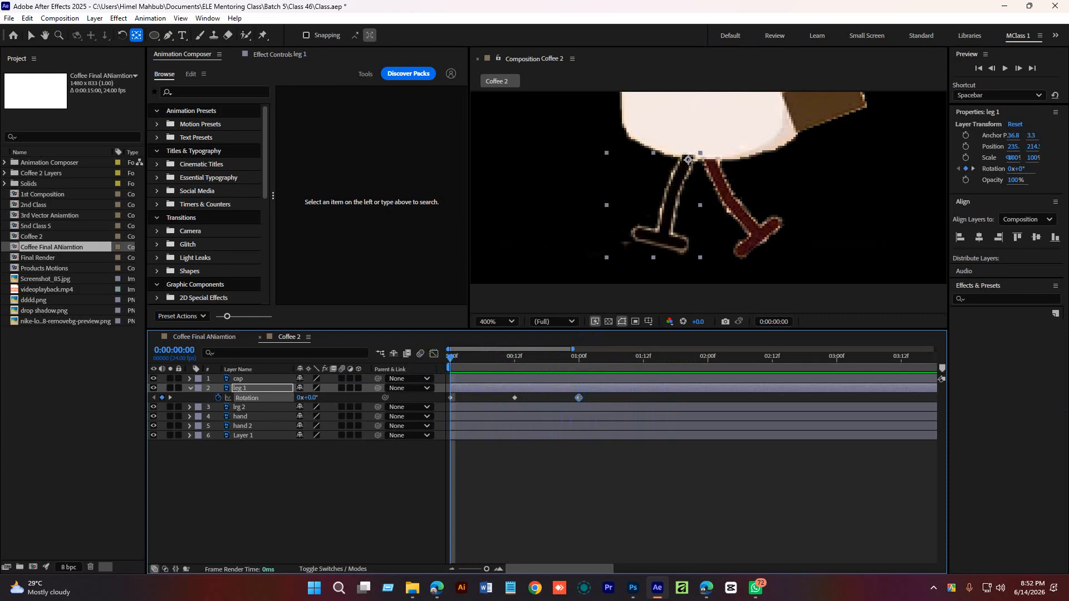
Show a longer span of the timeline, deselect leg 1 and replay its swing from the first frame
drag(486, 569, 476, 569)
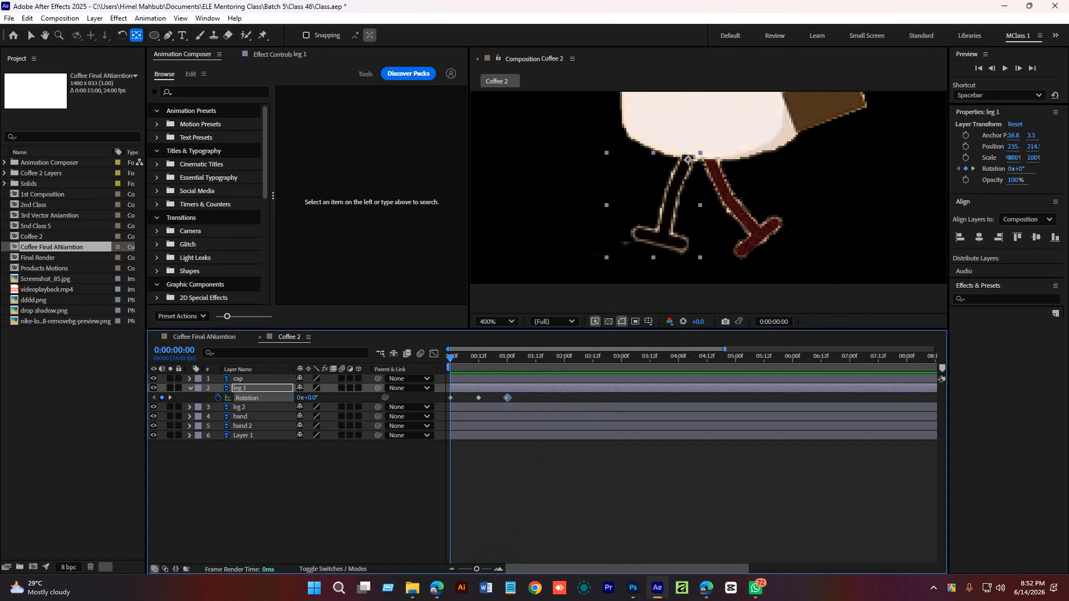
key(alt+Tab)
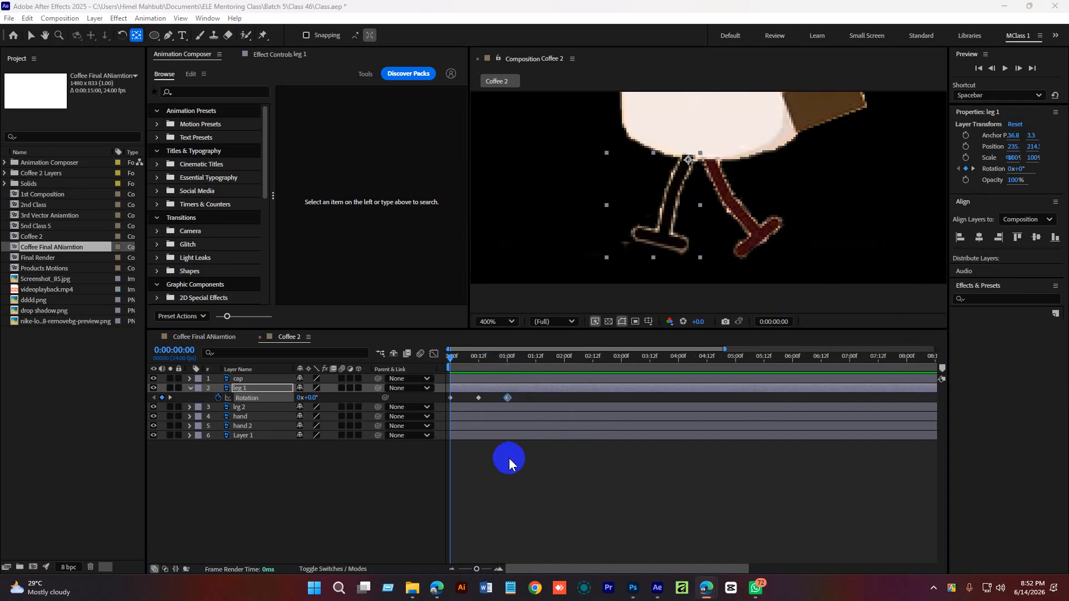
click(524, 479)
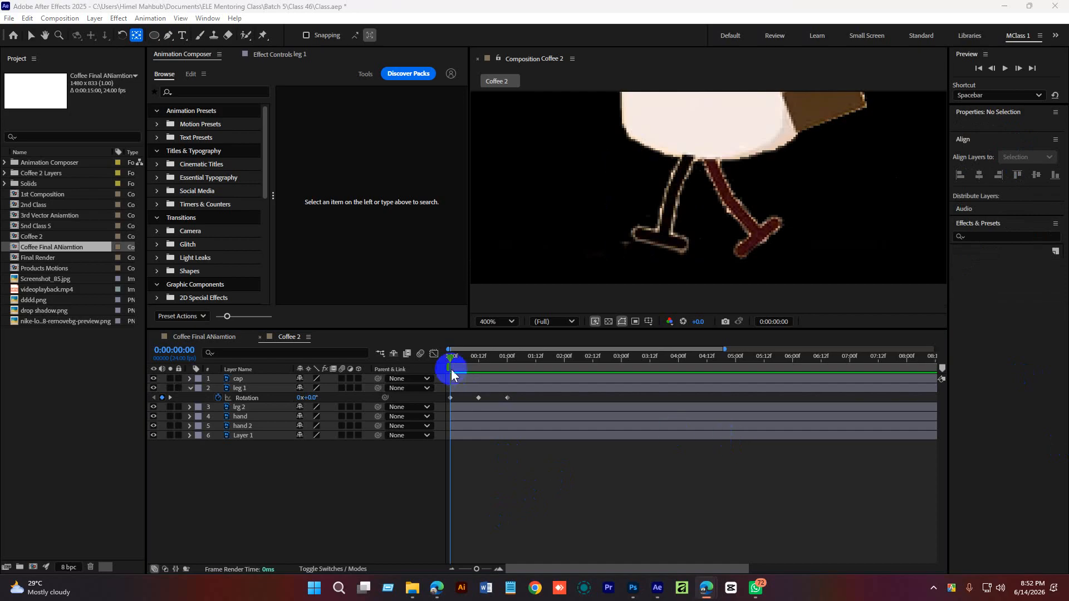
drag(451, 358, 428, 357)
key(space)
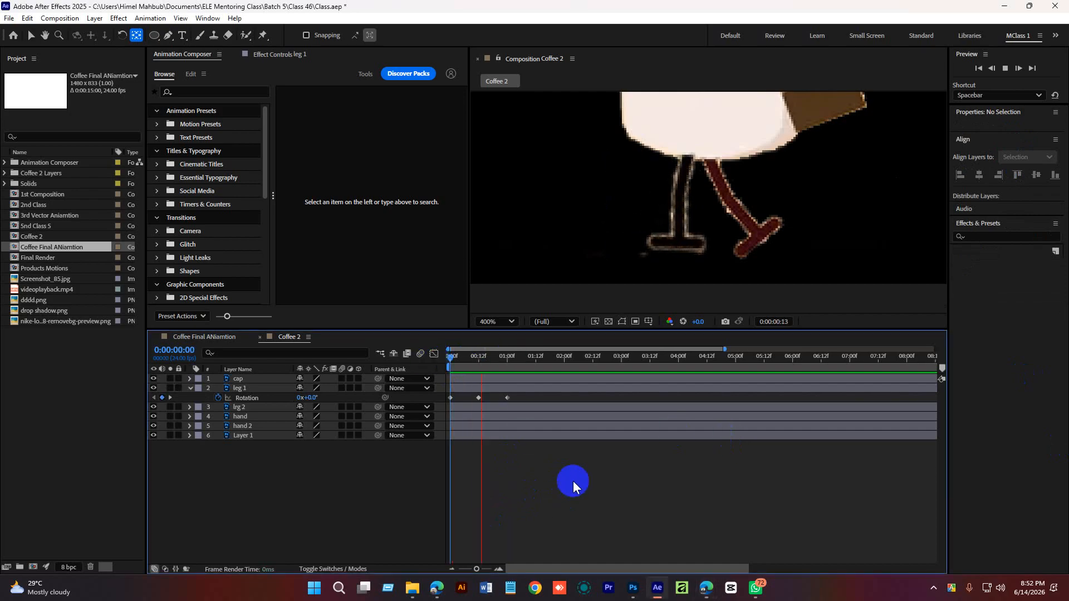
drag(505, 360, 425, 366)
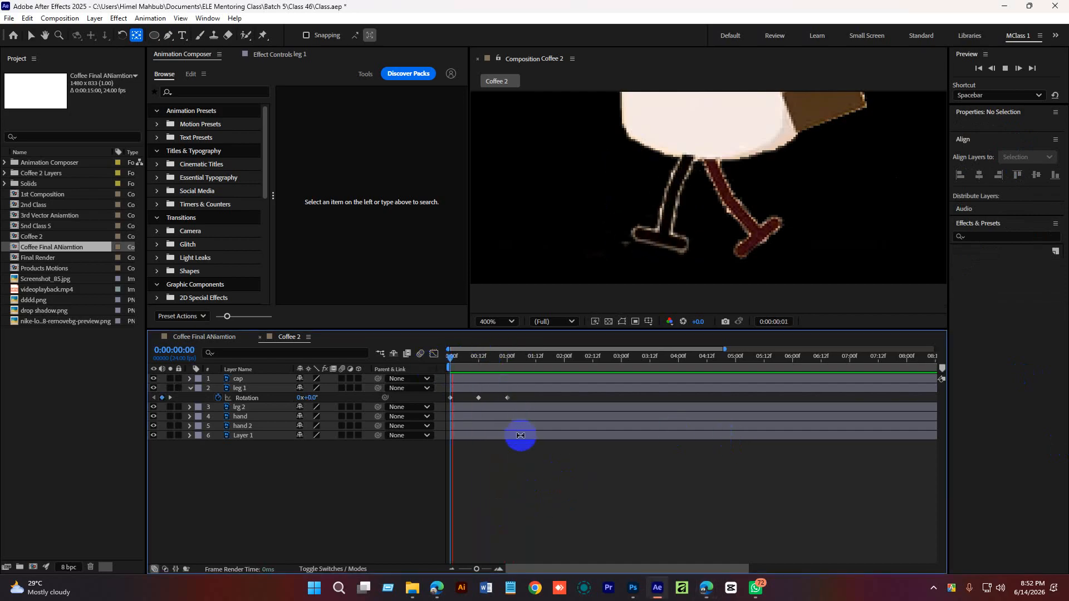
Stop the preview at the first frame and move the lrg 2 layer's anchor point to the top of its leg
key(space)
key(space)
drag(506, 362, 426, 365)
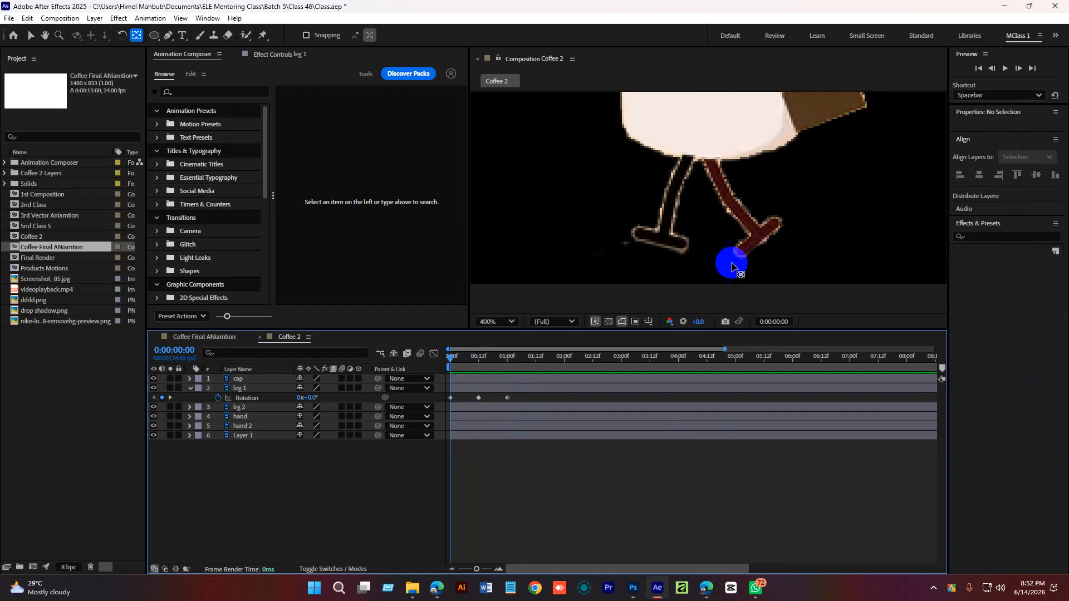
click(723, 233)
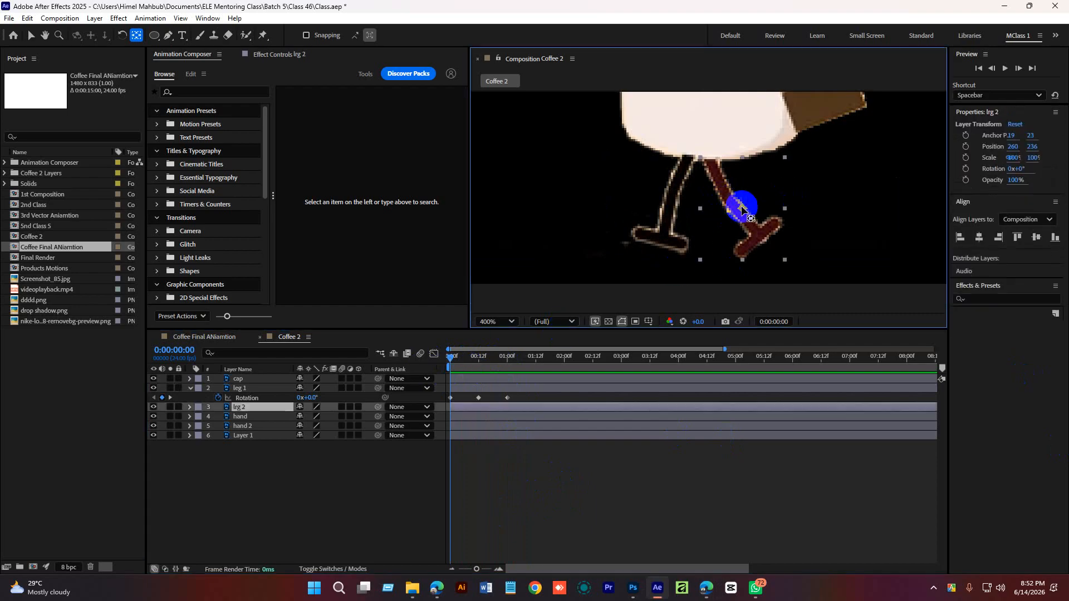
drag(743, 208, 714, 165)
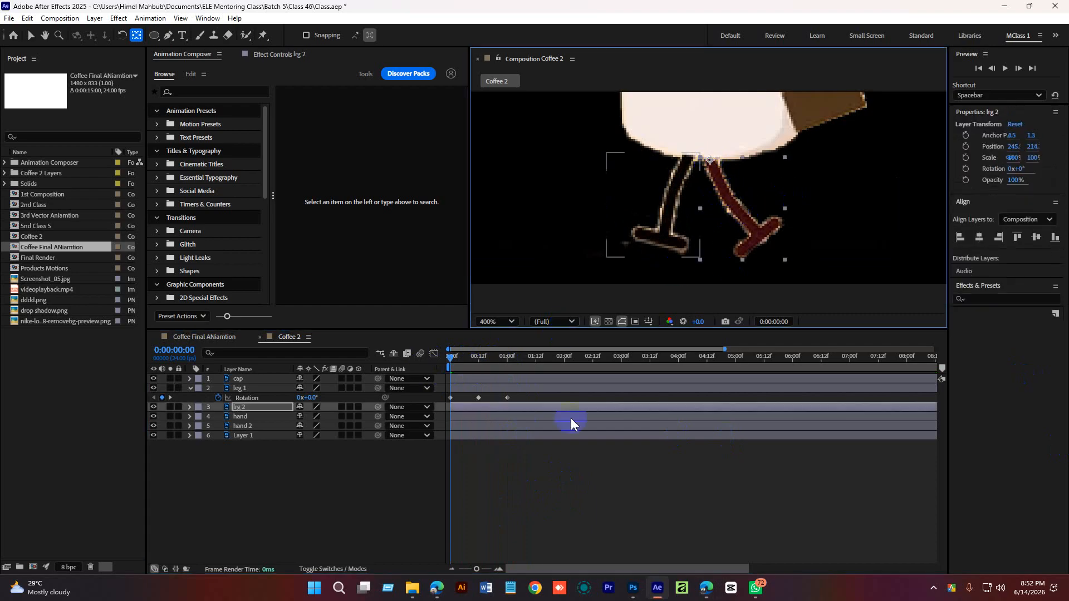
Add a 0° Rotation keyframe to the lrg 2 layer at 0:00:00:00
click(452, 359)
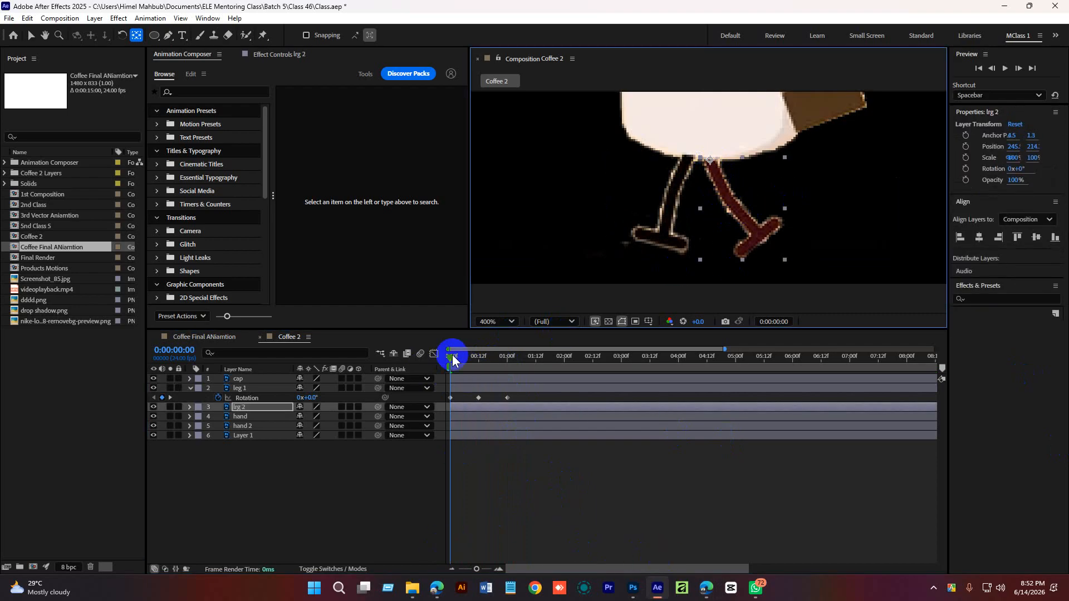
mouse_move(452, 362)
mouse_down()
mouse_move(477, 363)
mouse_move(449, 372)
mouse_up()
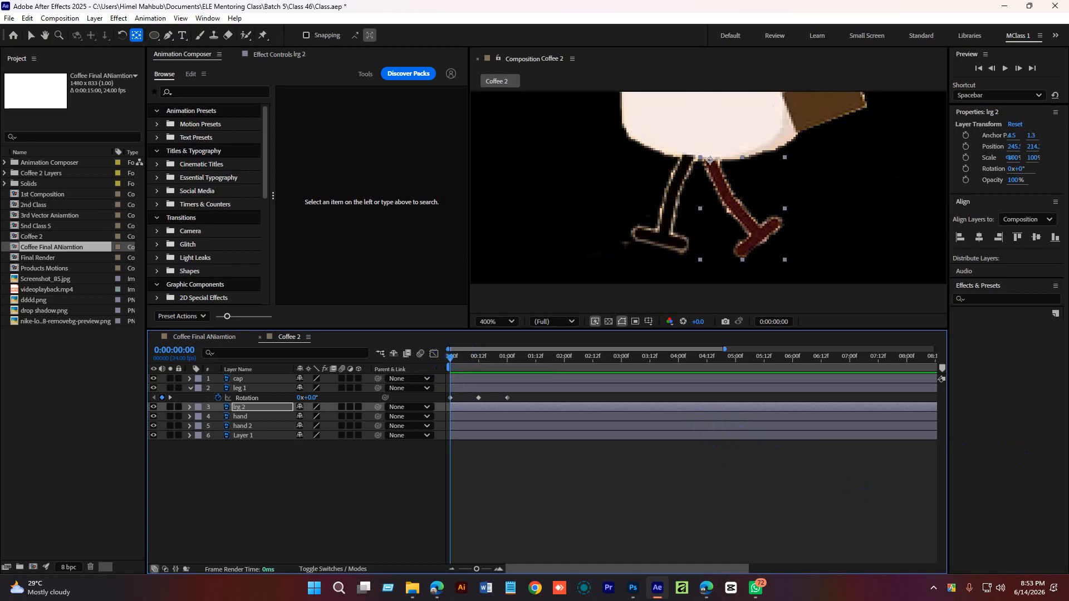
drag(507, 359, 420, 358)
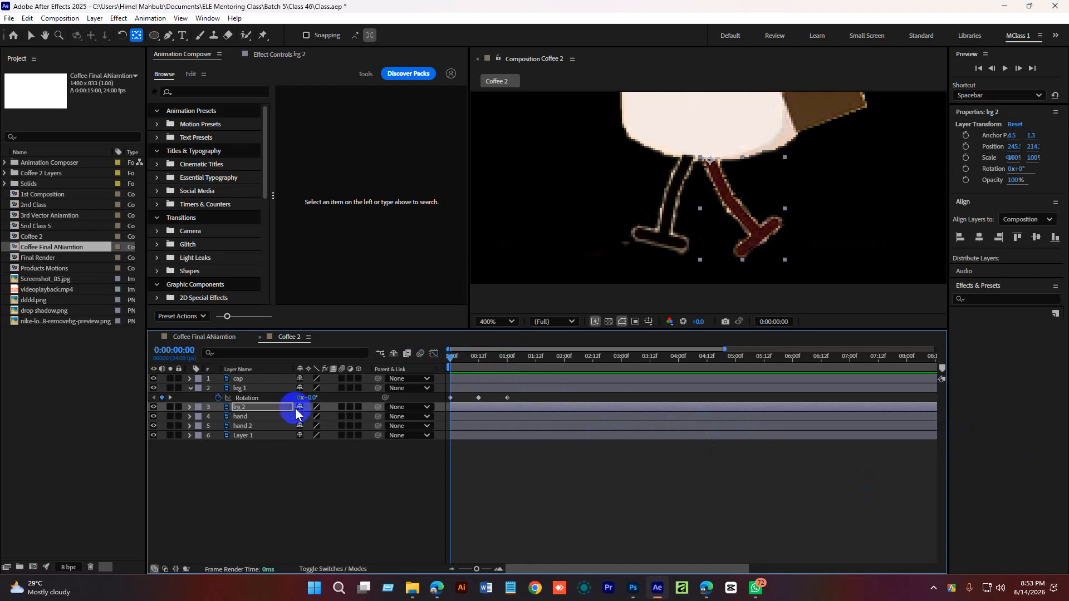
click(253, 388)
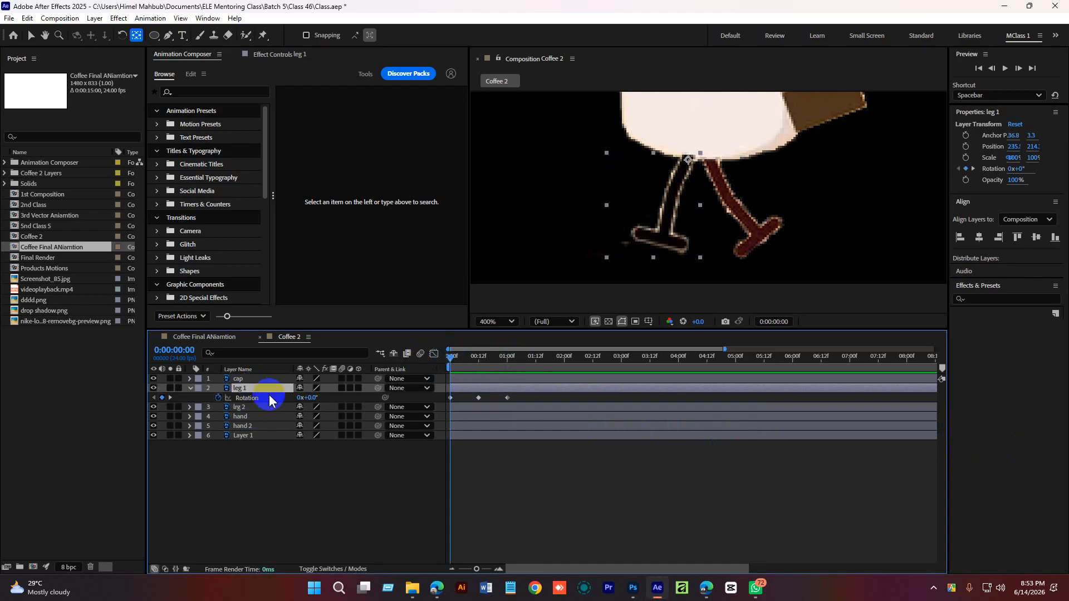
key(u)
key(u)
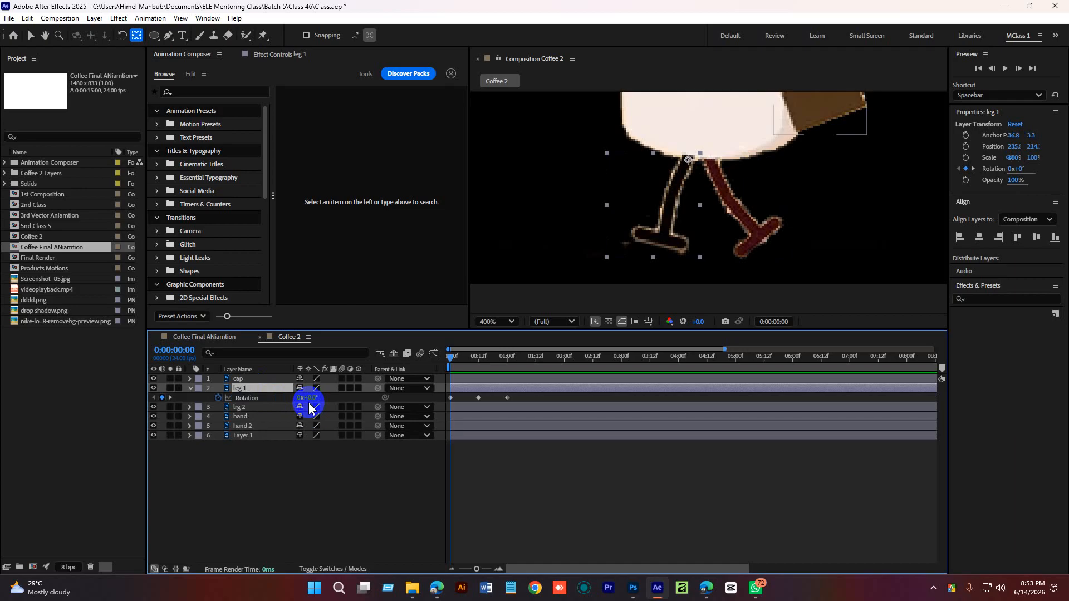
click(241, 408)
key(r)
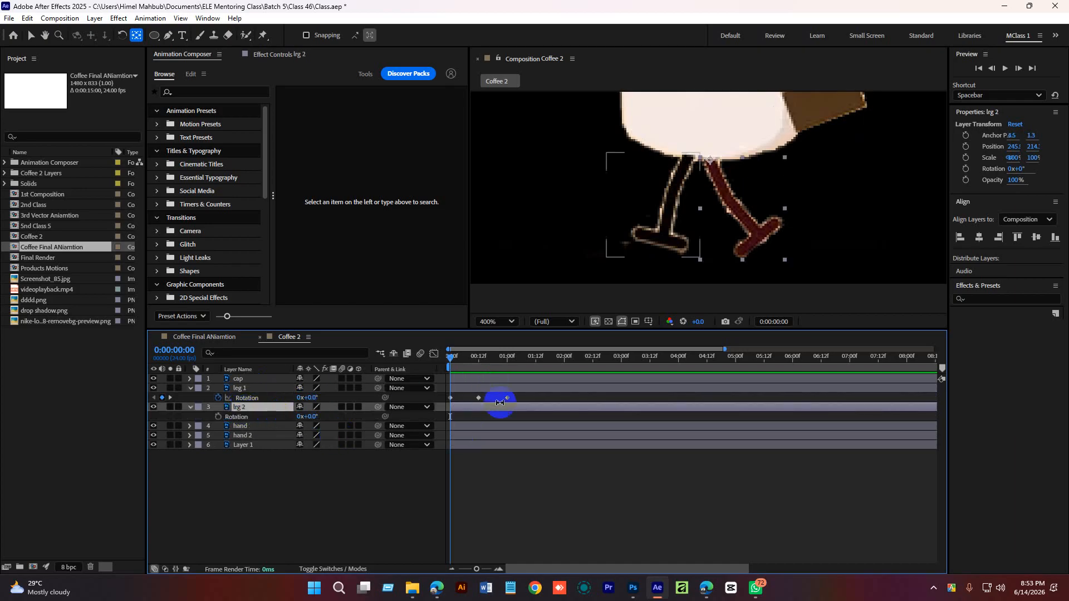
click(217, 416)
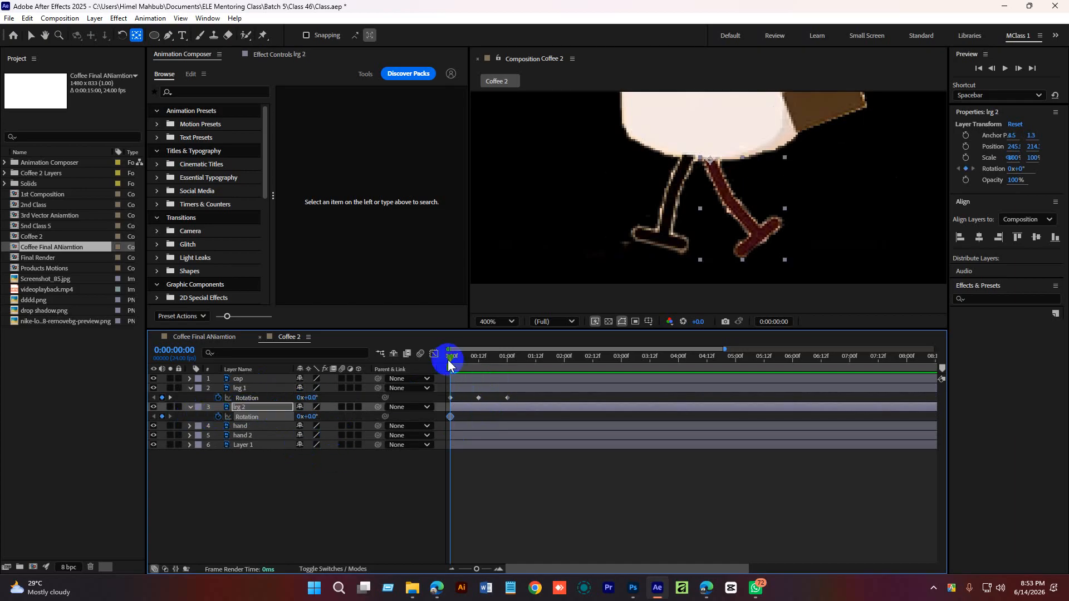
Add a 43° Rotation keyframe to lrg 2 at 0:00:00:12
drag(448, 361, 478, 373)
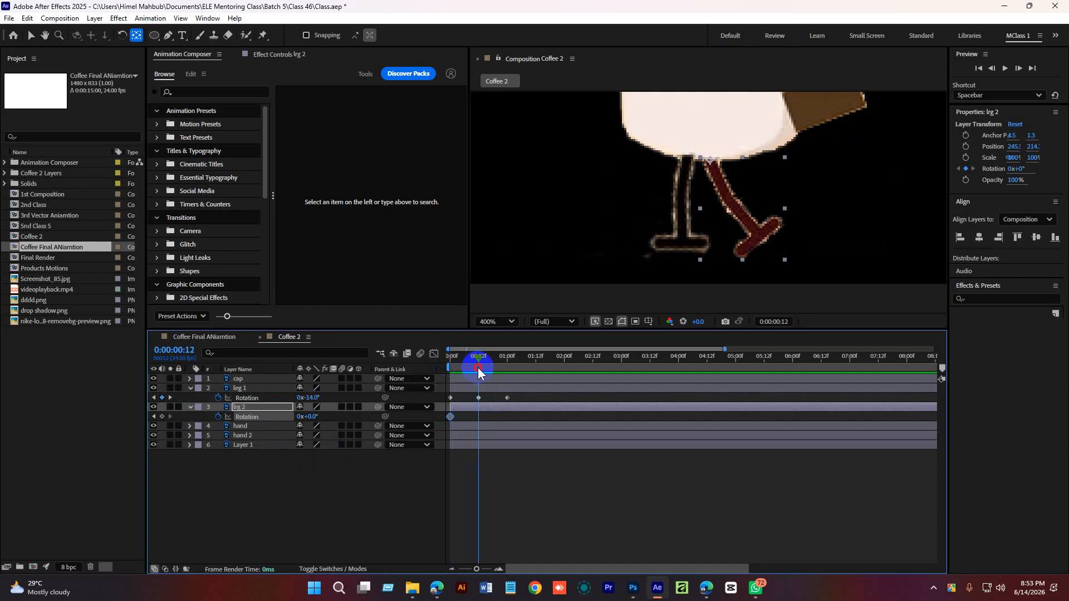
click(754, 240)
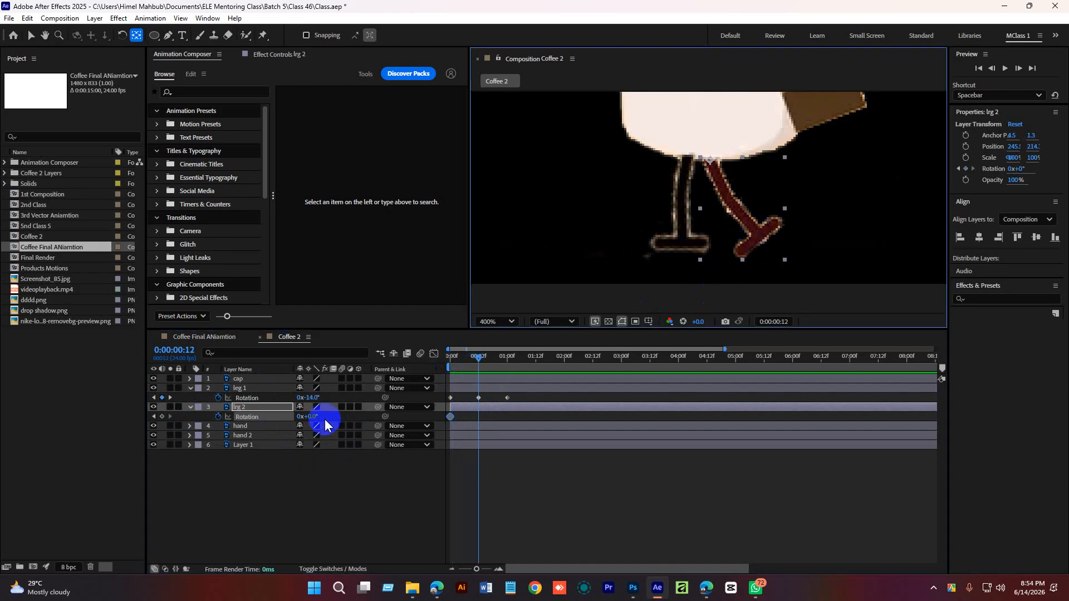
drag(310, 416, 335, 416)
Copy lrg 2's first Rotation keyframe and paste it at 0:00:01:00
drag(479, 360, 507, 361)
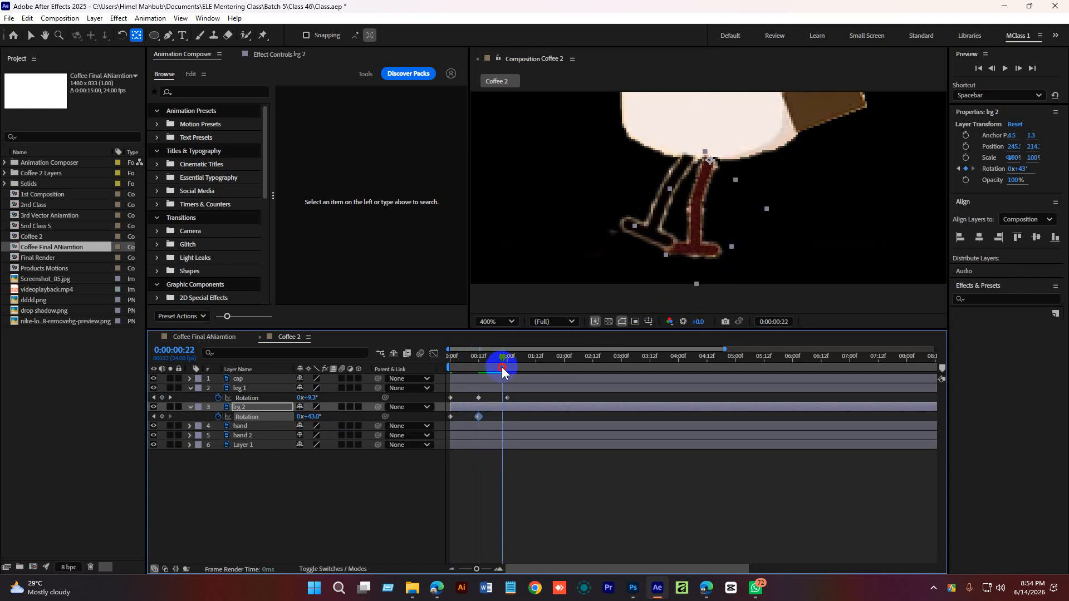
click(463, 423)
click(449, 418)
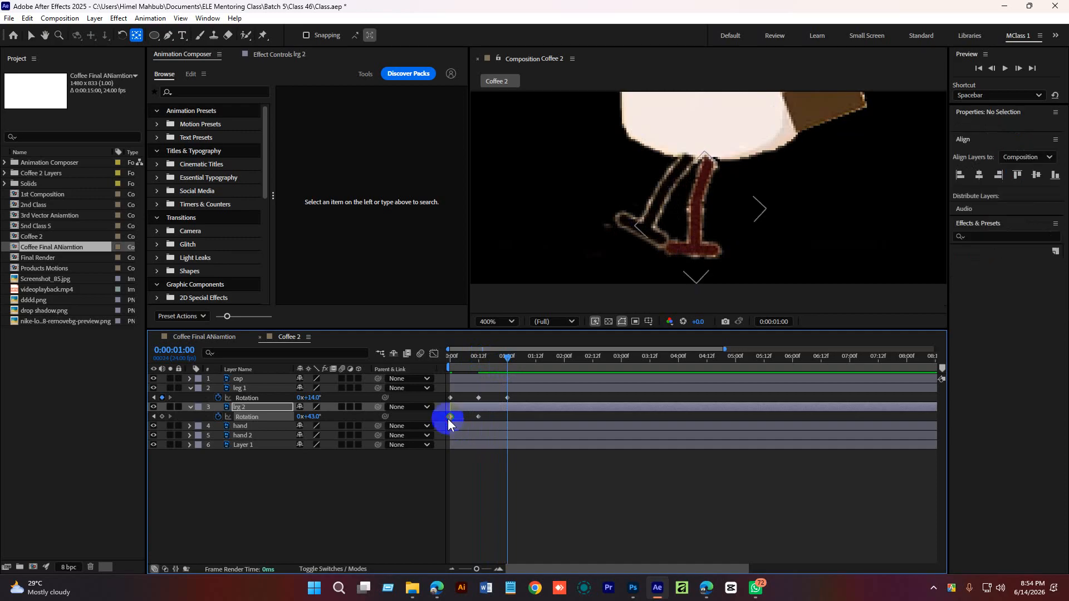
key(ctrl+c)
key(ctrl+v)
key(v)
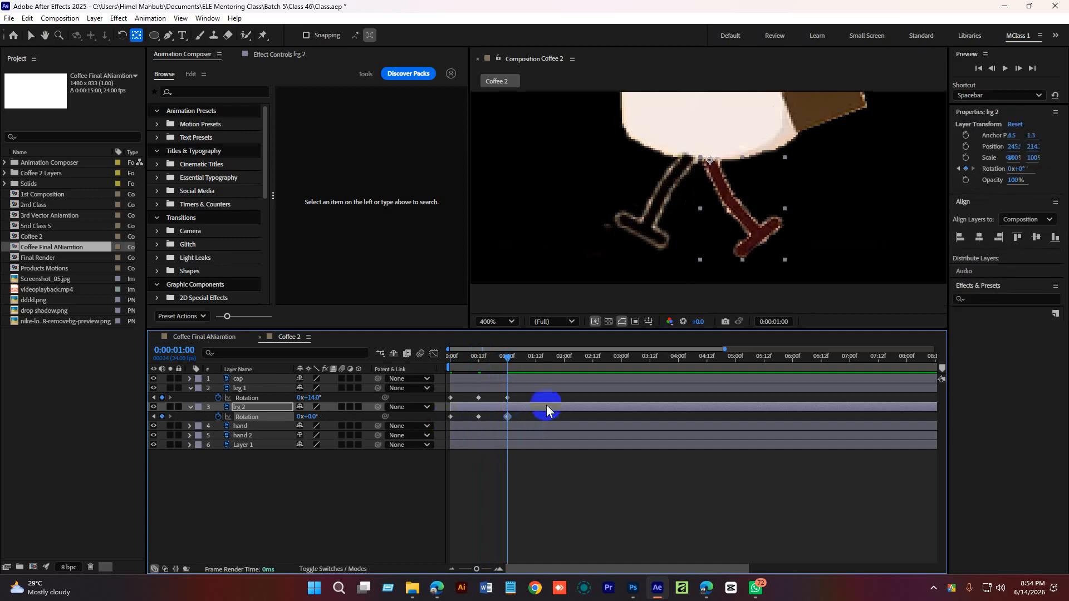
Preview both legs, set lrg 2's Rotation at 0:00:00:12 to 46° and fine-tune leg 1's Rotation at the same frame
drag(509, 357, 445, 357)
key(space)
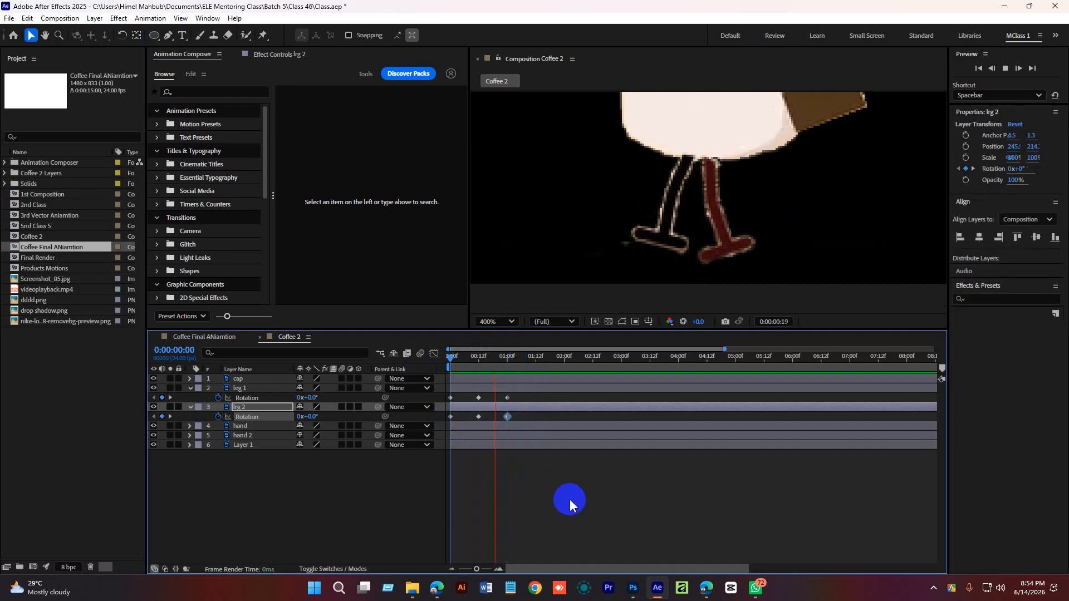
drag(549, 359, 479, 366)
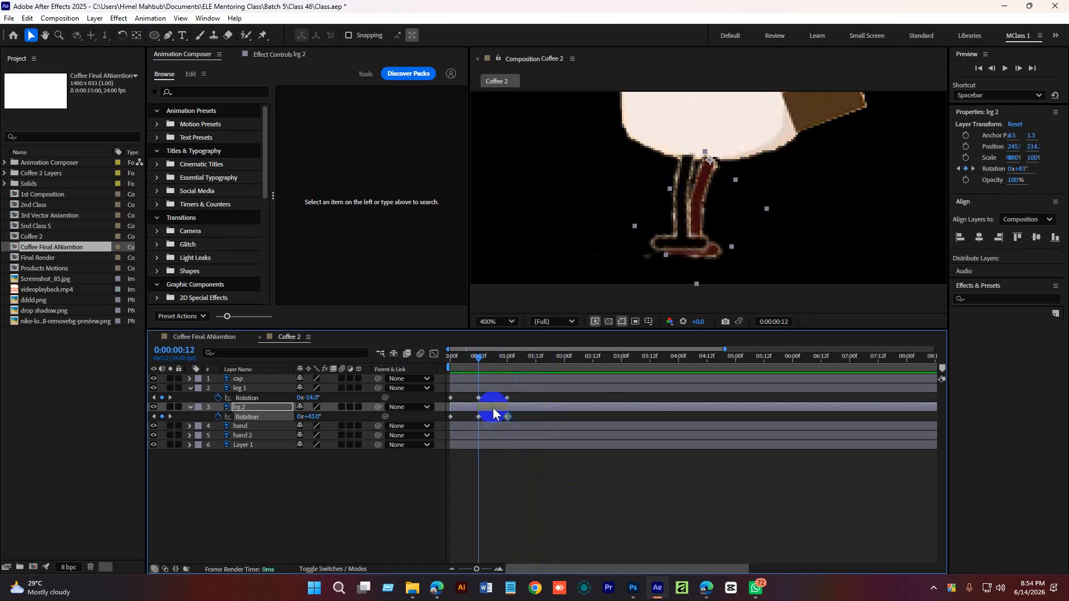
drag(315, 416, 318, 417)
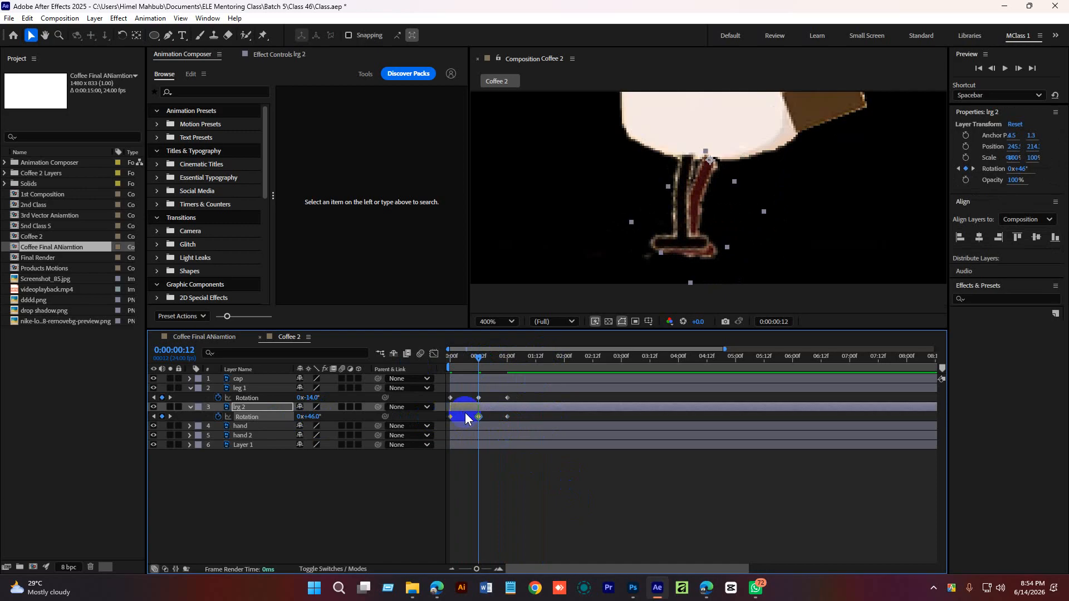
click(476, 396)
drag(306, 398, 311, 398)
Preview the adjusted swing of both legs from the first frame and return to the start
click(452, 357)
key(space)
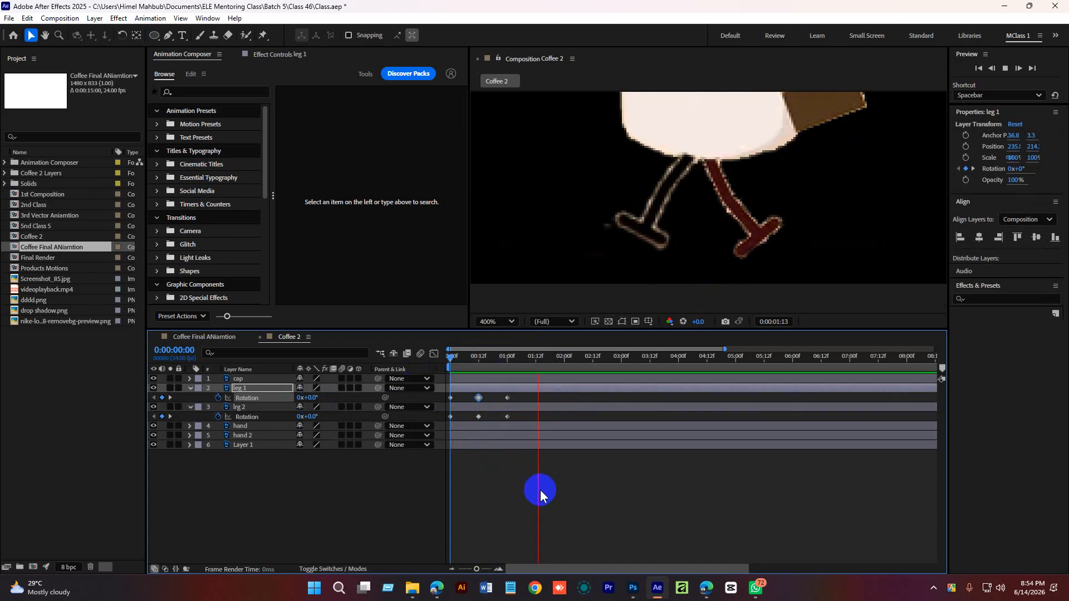
key(space)
drag(557, 361, 417, 372)
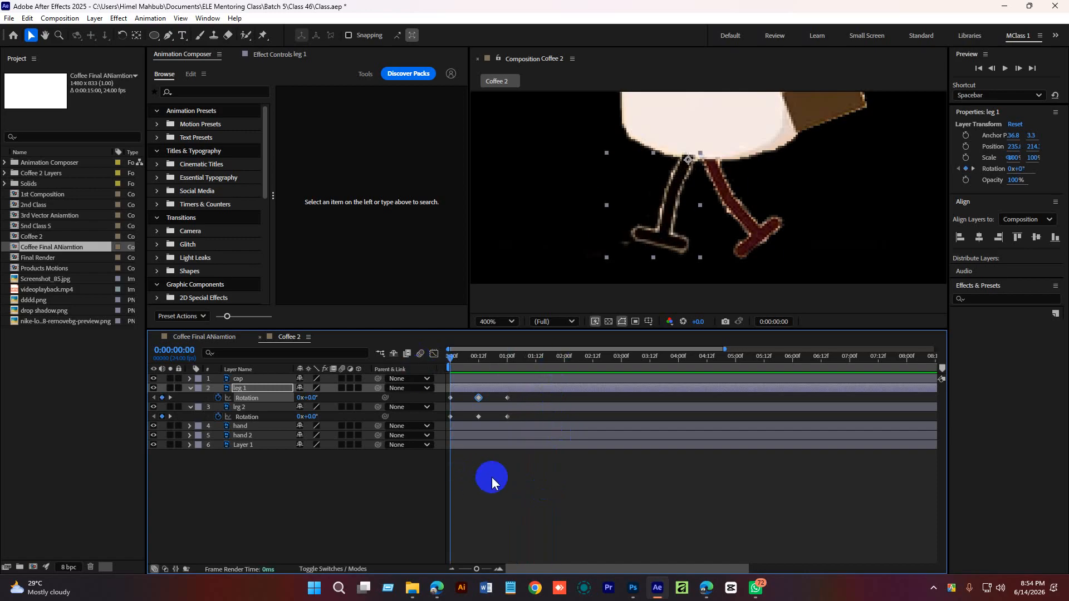
Apply Easy Ease to all Rotation keyframes of leg 1 and lrg 2, replay the walk and deselect the layers
click(522, 489)
drag(523, 397, 455, 433)
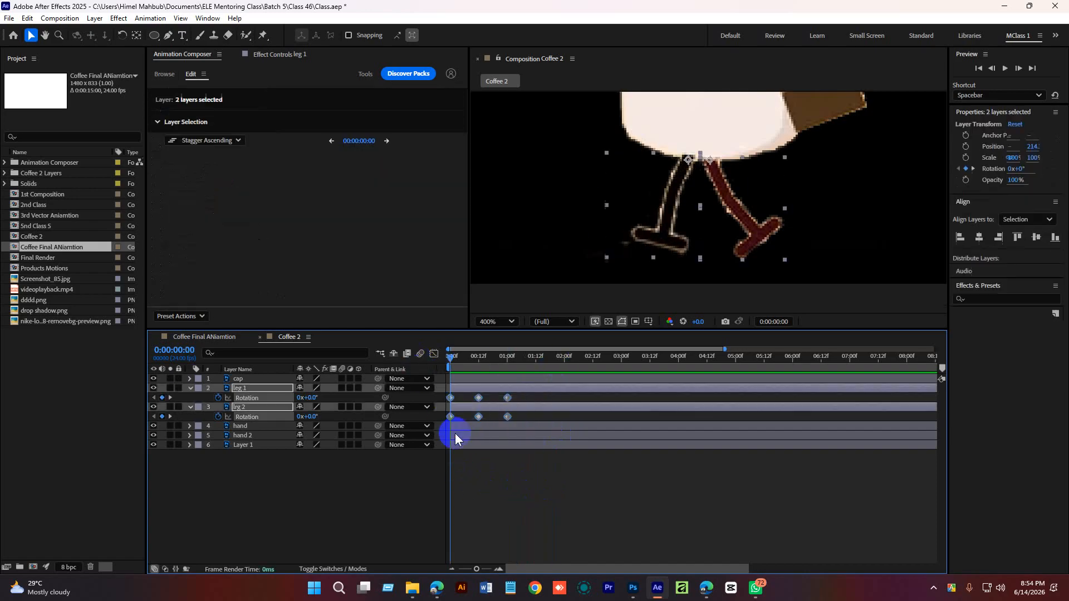
key(F9)
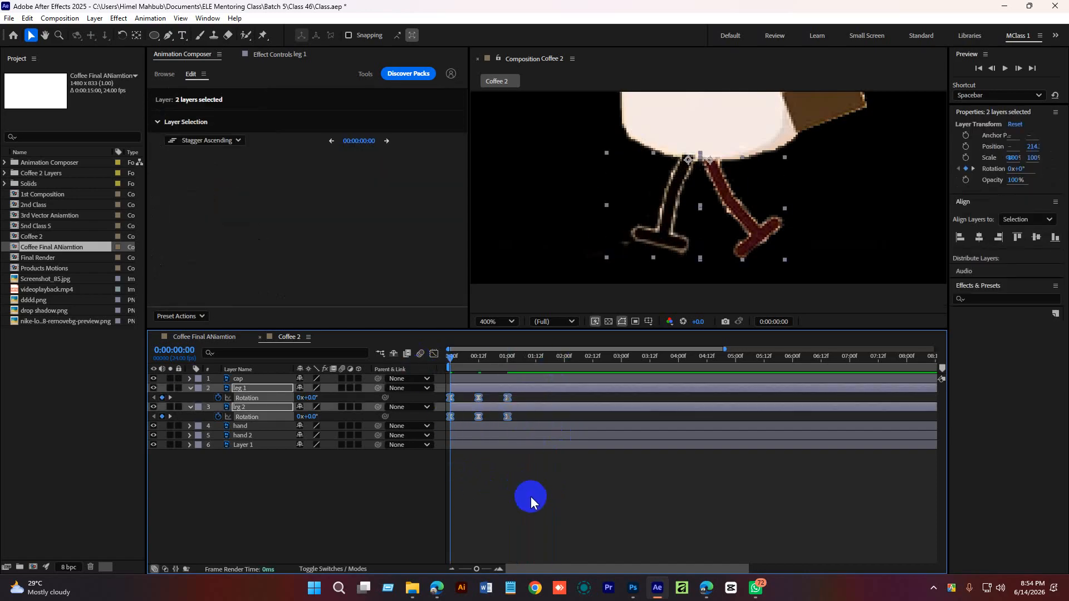
key(space)
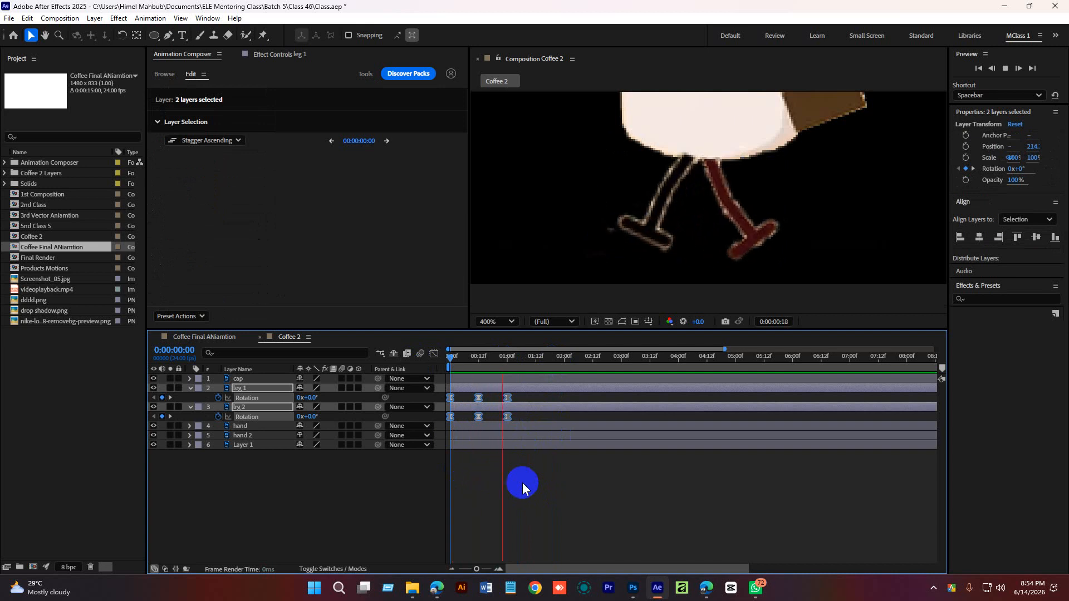
key(space)
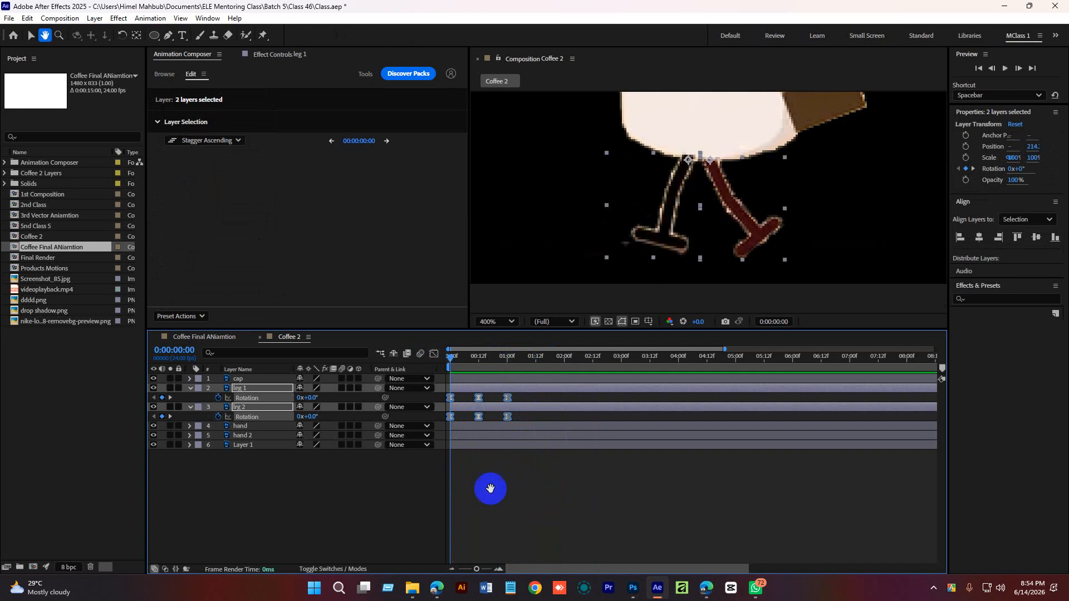
click(531, 511)
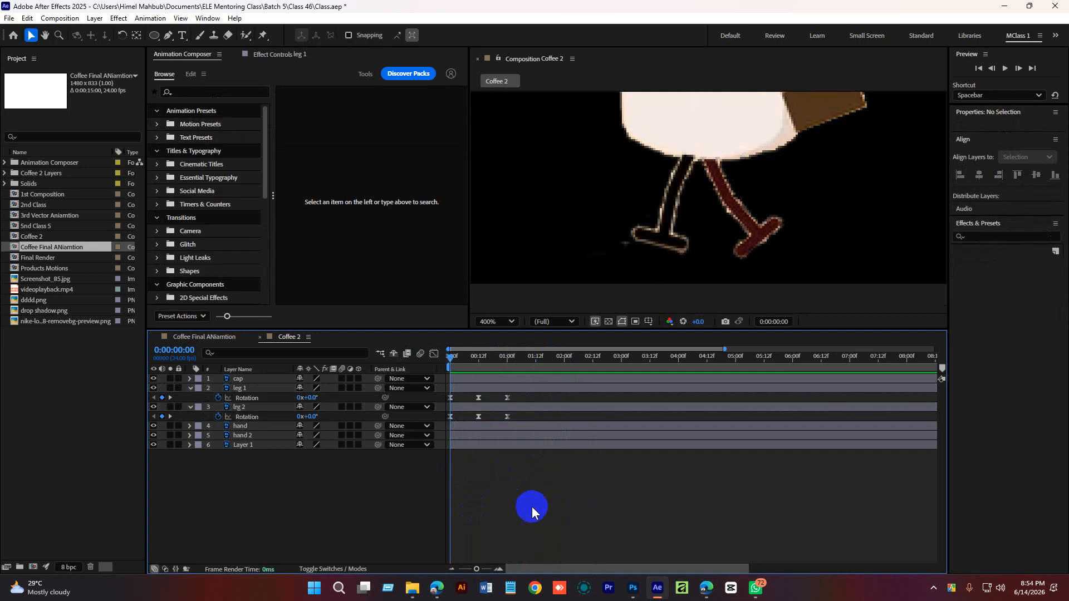
Expand leg 1's full Transform properties and select all of its Rotation keyframes
key(alt+Tab)
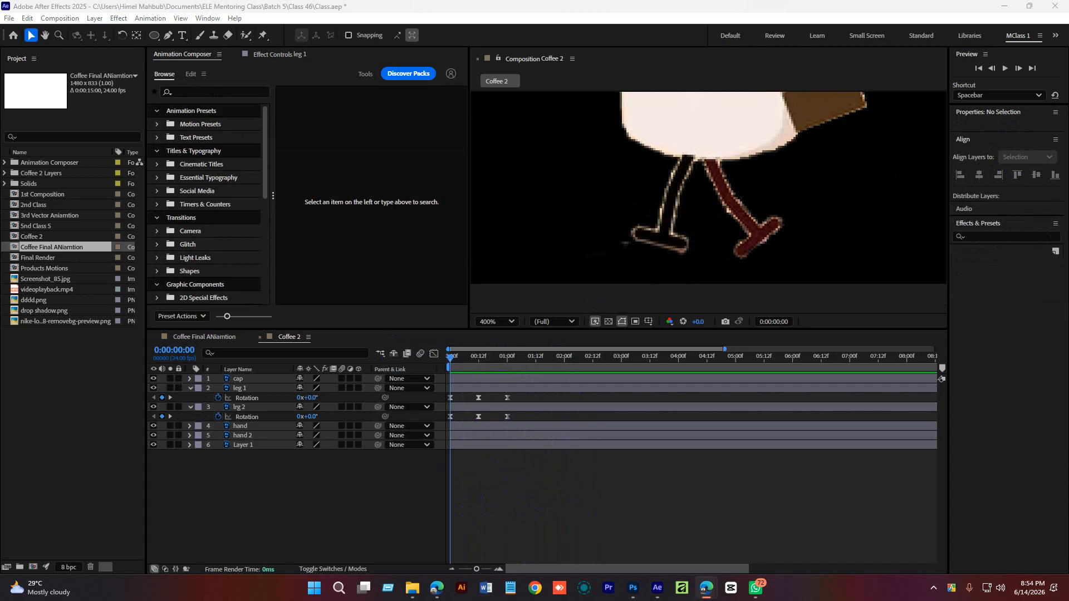
click(468, 399)
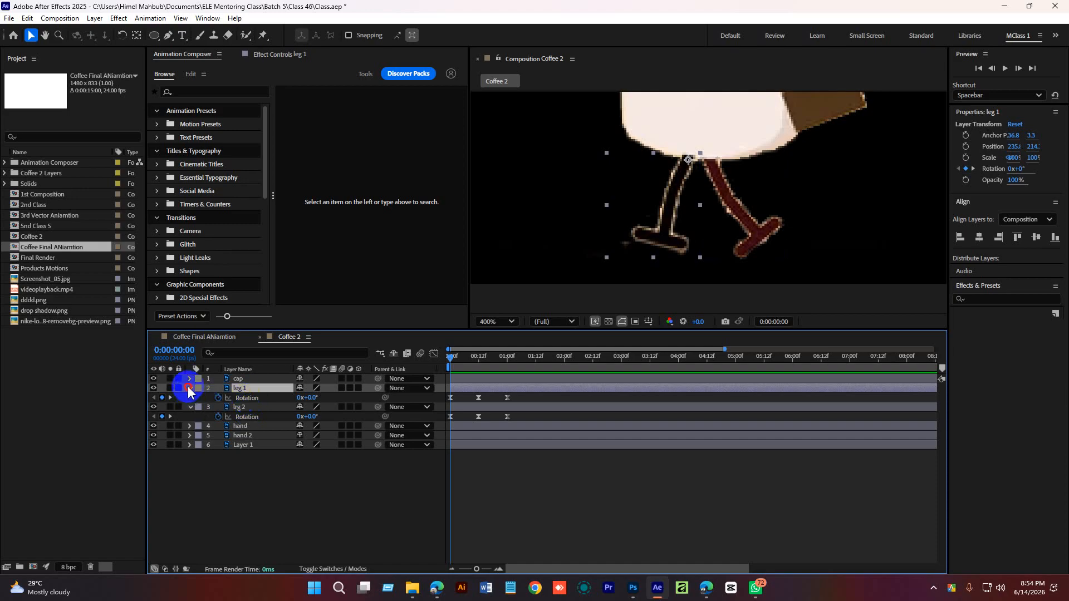
click(189, 389)
click(190, 388)
click(247, 436)
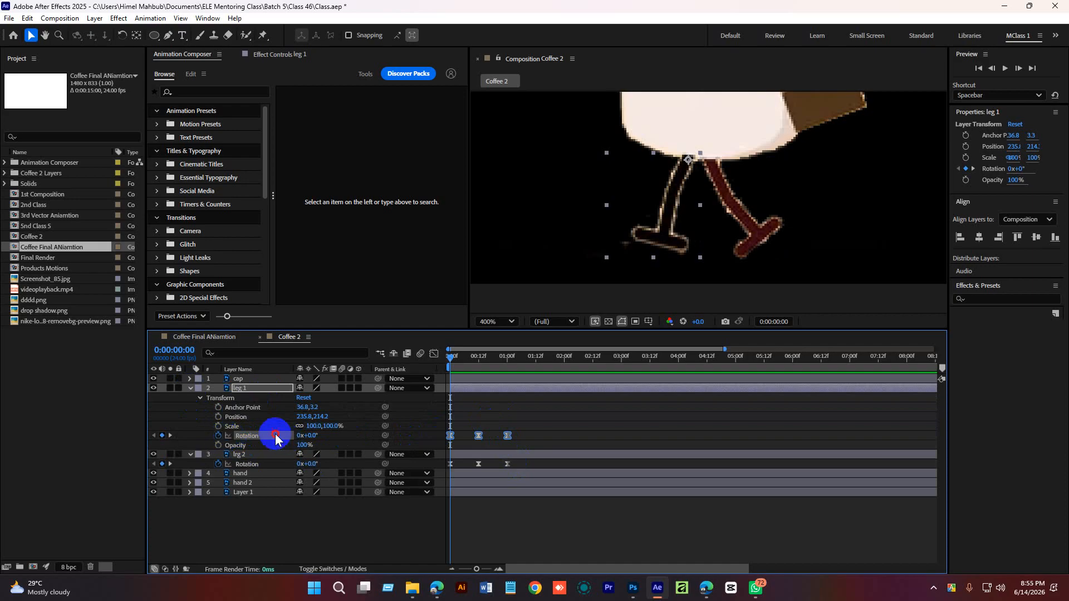
click(273, 436)
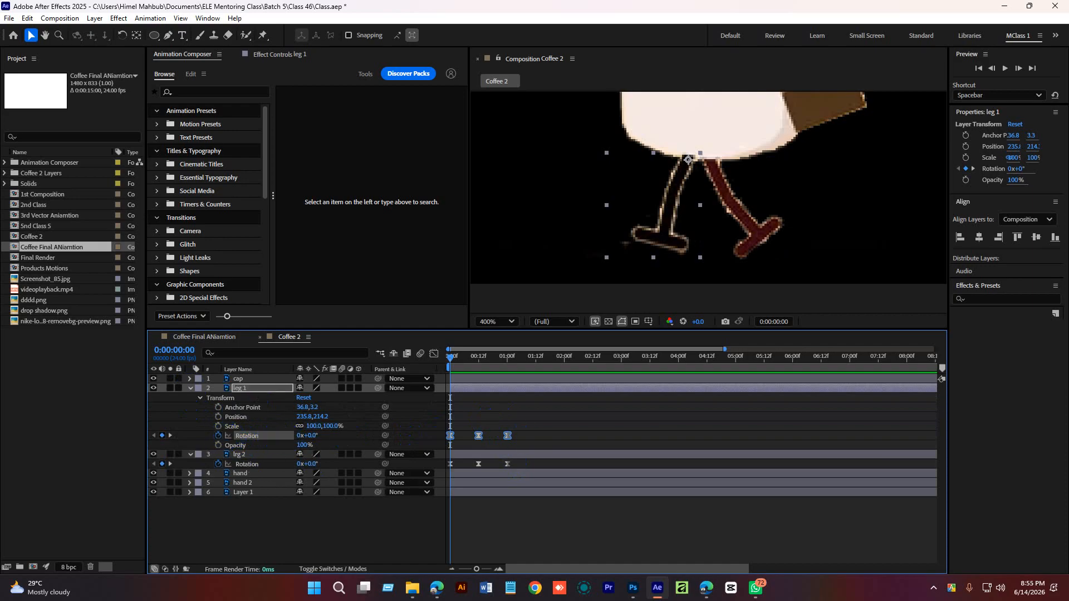
key(alt+Tab)
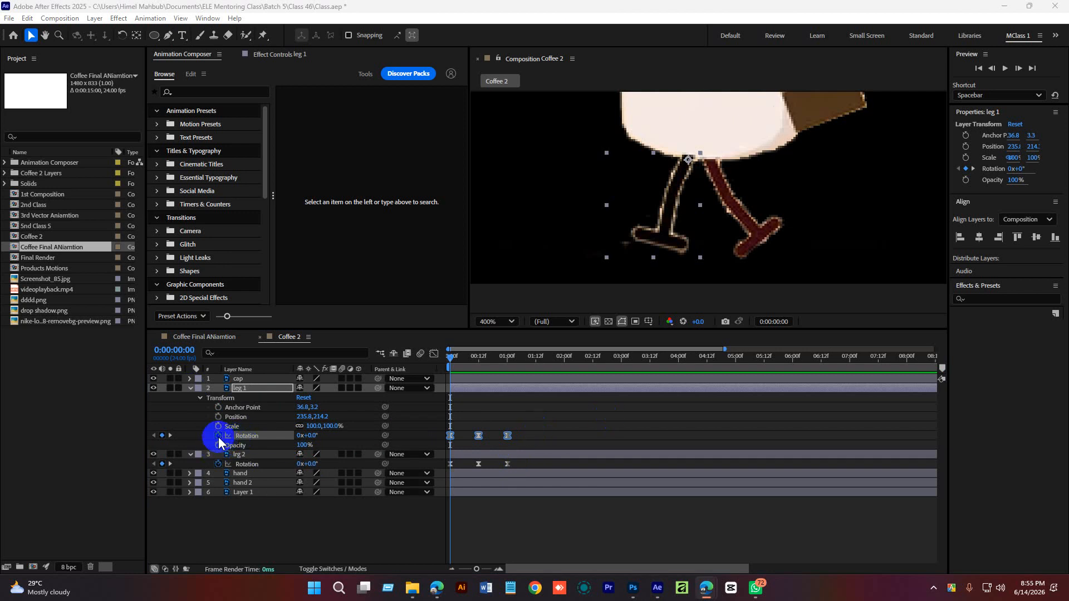
key(alt+Tab)
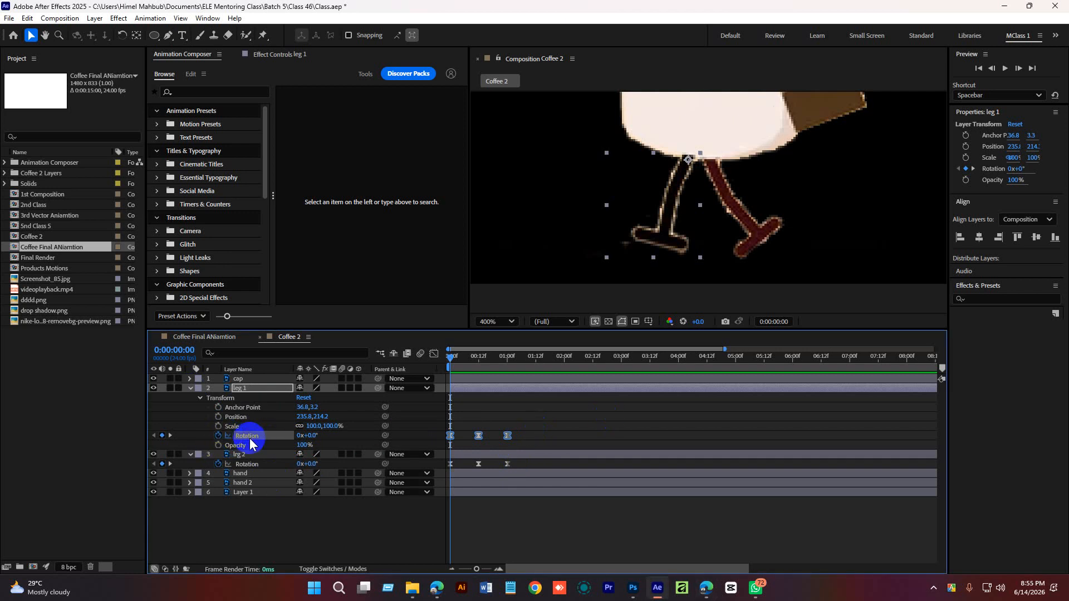
click(229, 438)
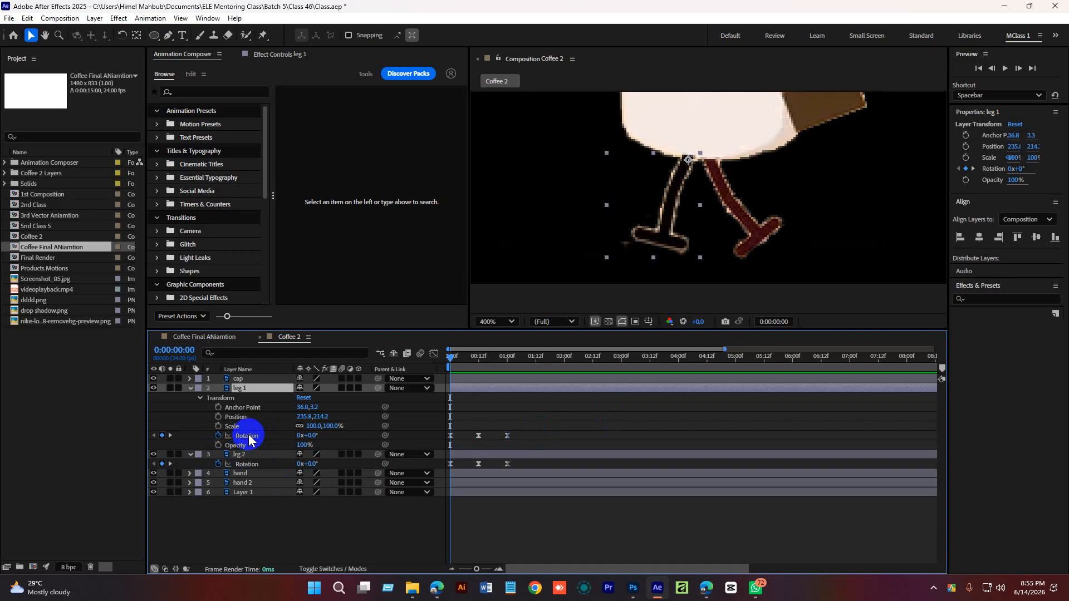
click(244, 439)
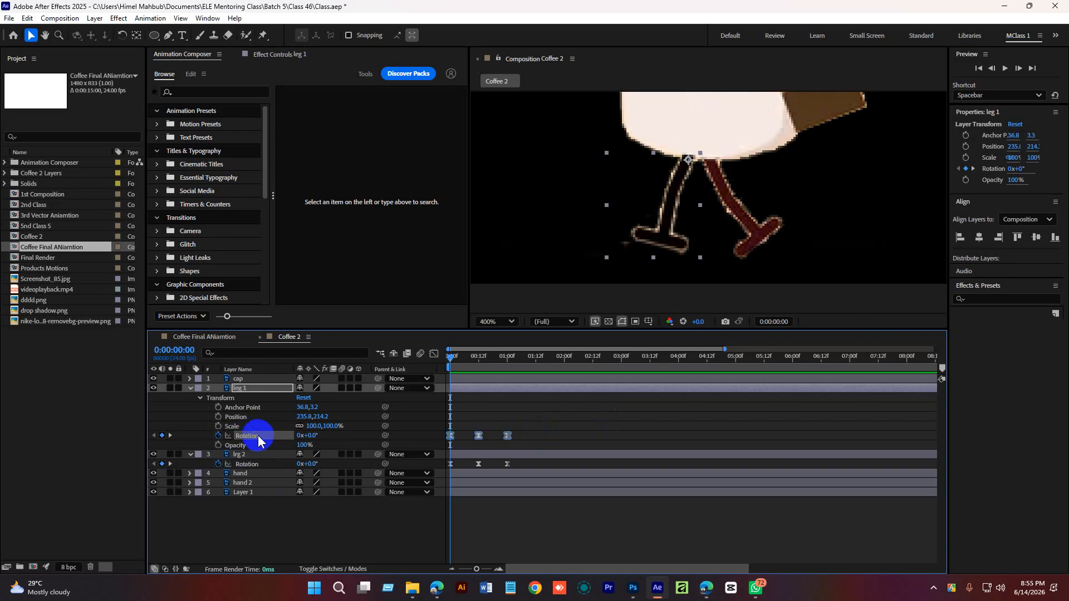
right_click(258, 437)
click(256, 438)
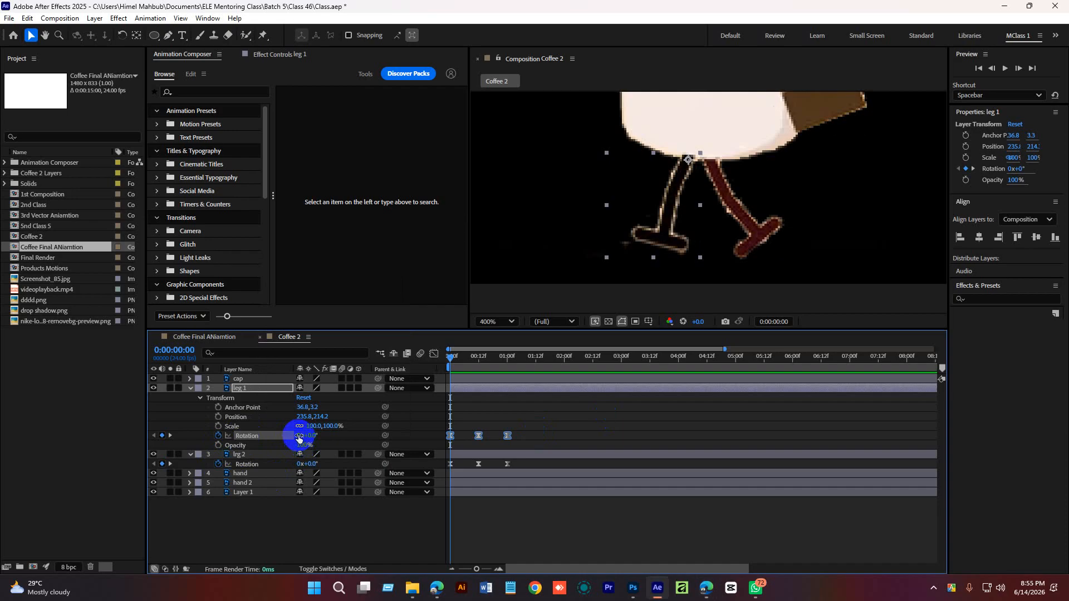
click(321, 443)
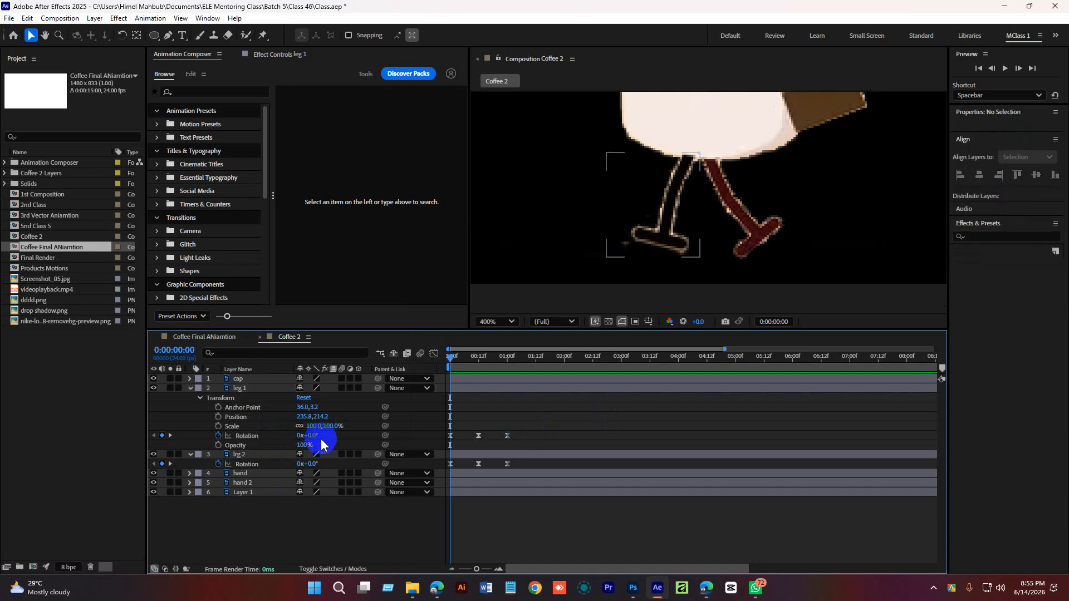
Add a loopOut() expression to leg 1's Rotation and preview the composition from the first frame
alt+click(217, 436)
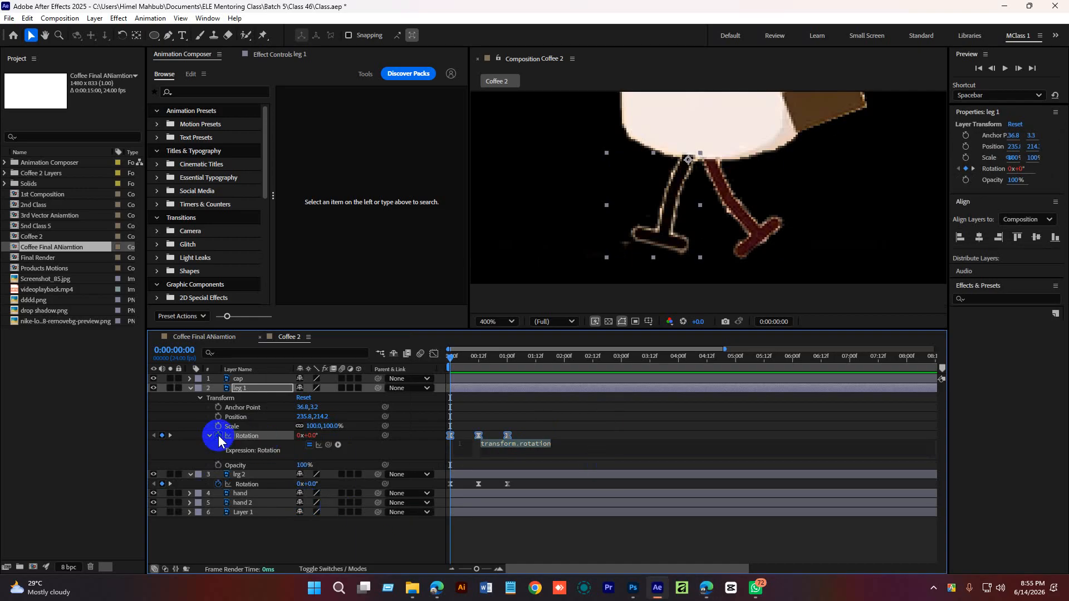
click(566, 450)
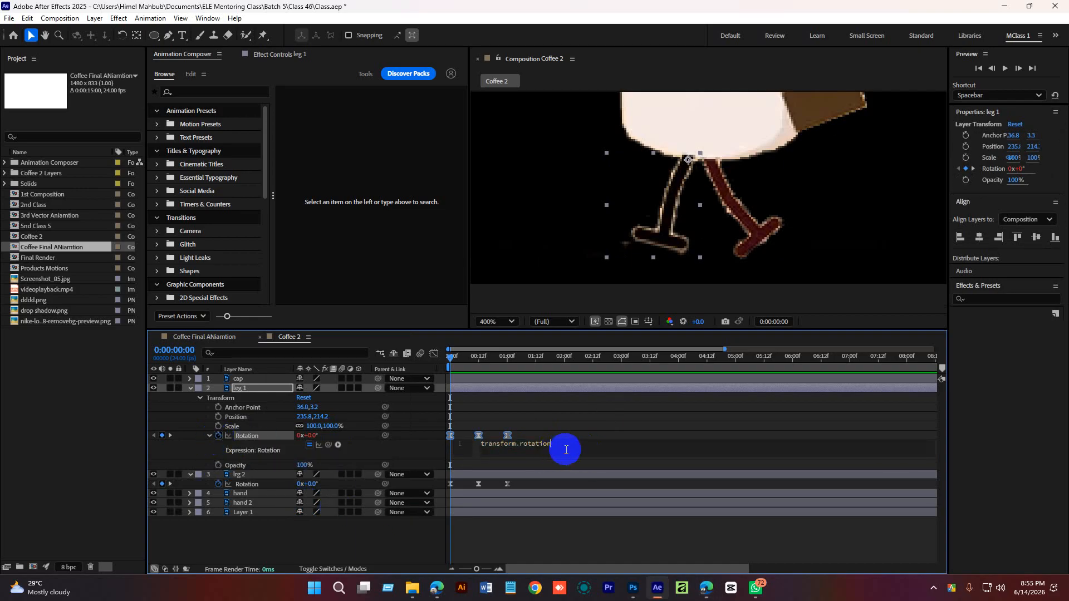
drag(559, 445, 483, 445)
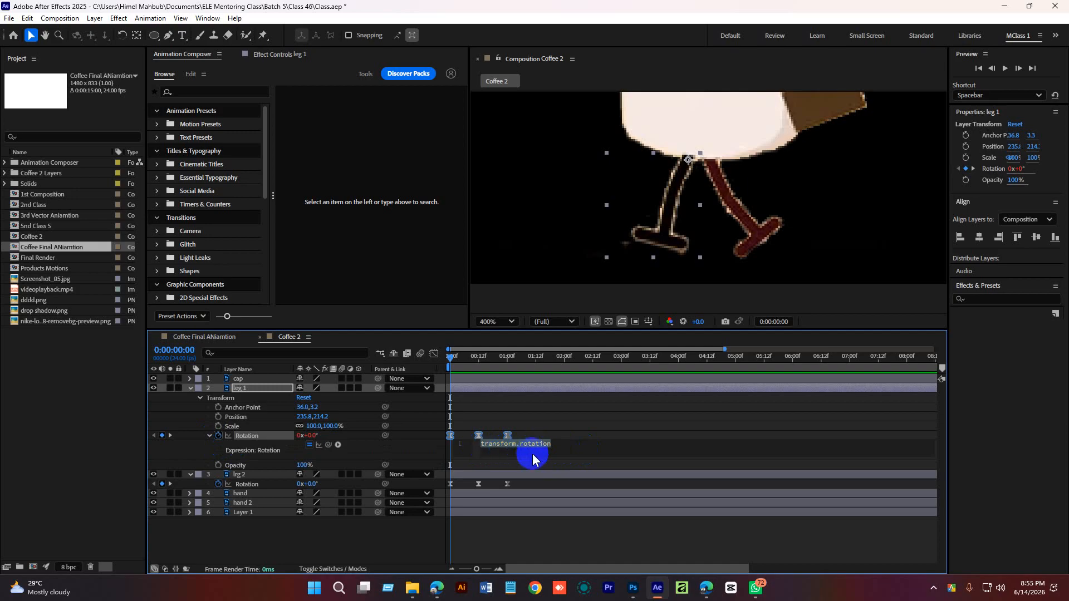
text(loop)
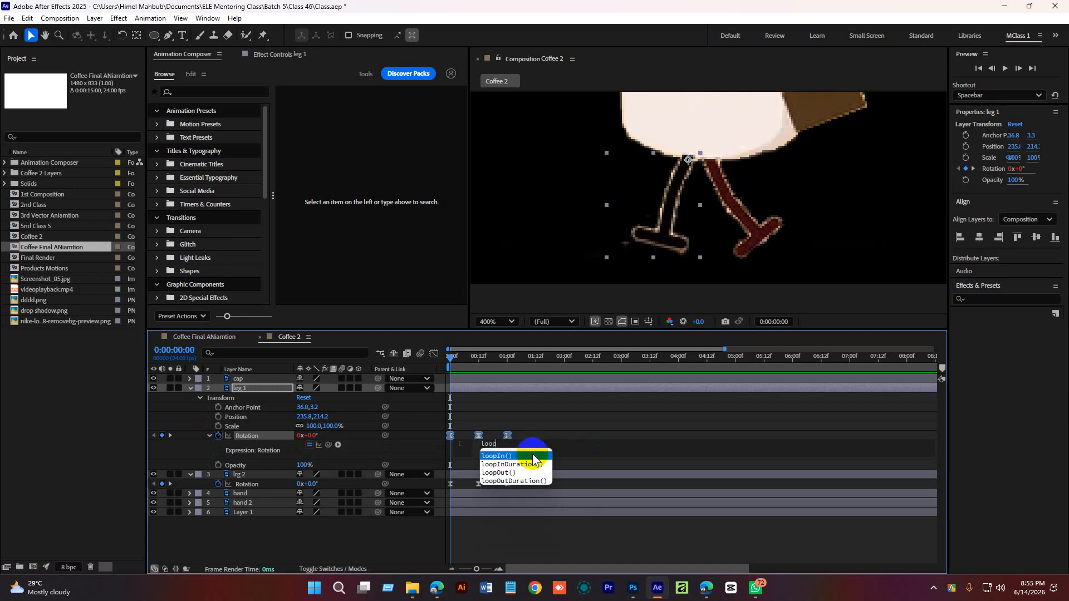
key(Down)
key(Down)
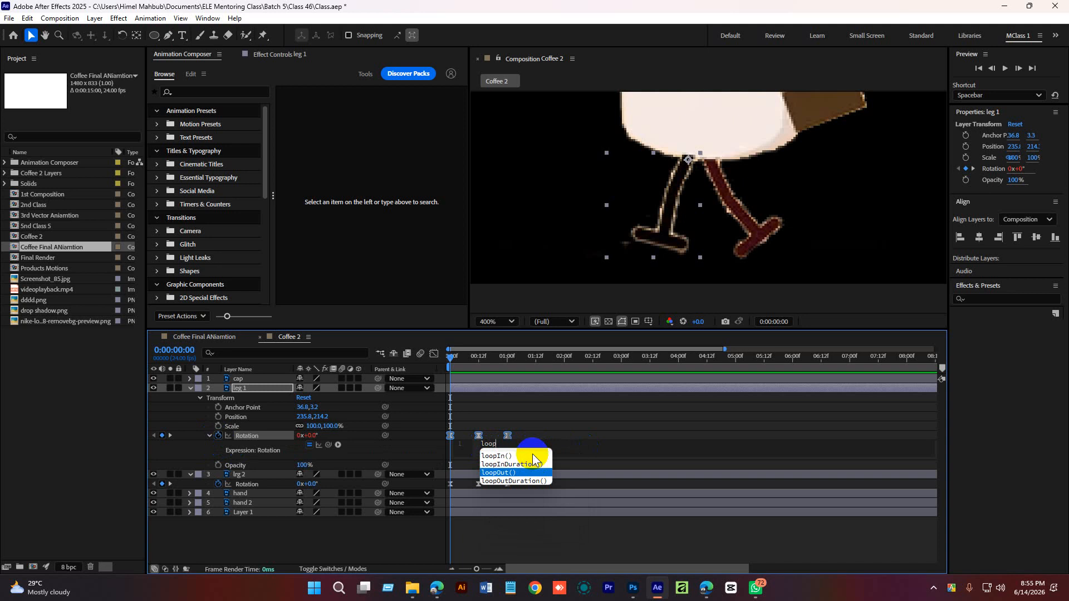
key(Return)
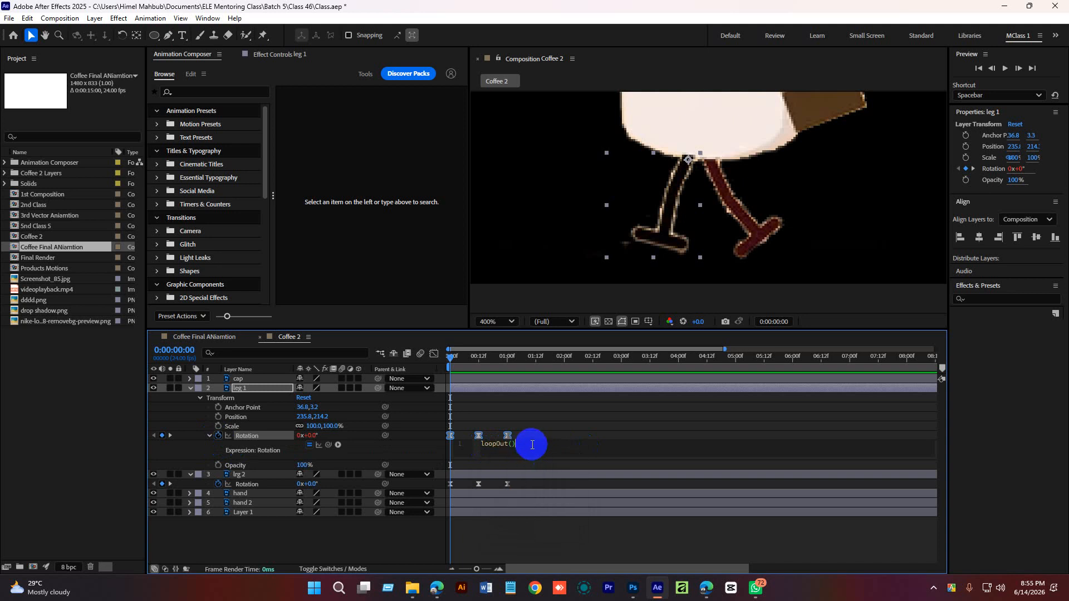
drag(471, 365, 439, 370)
key(space)
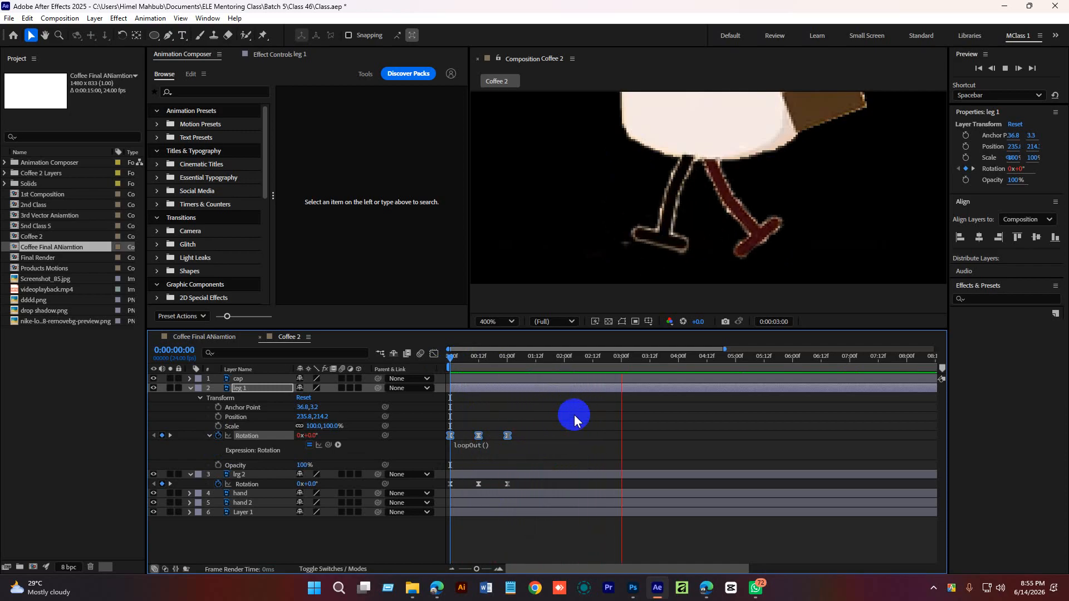
key(space)
drag(557, 367, 449, 367)
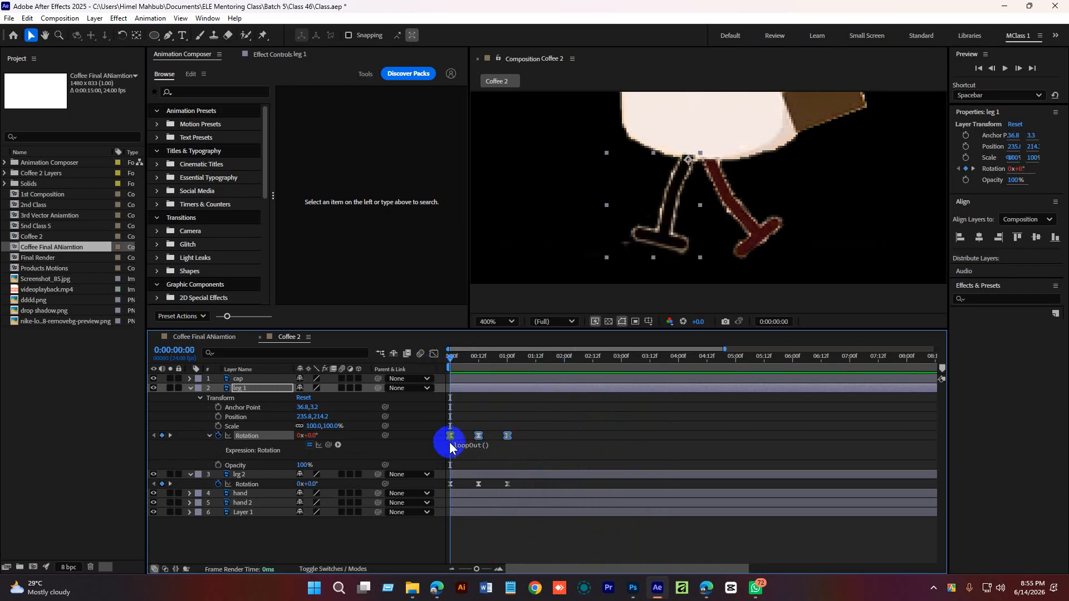
Copy leg 1's loopOut() expression to lrg 2's Rotation and preview both legs looping
click(504, 444)
drag(525, 444, 475, 444)
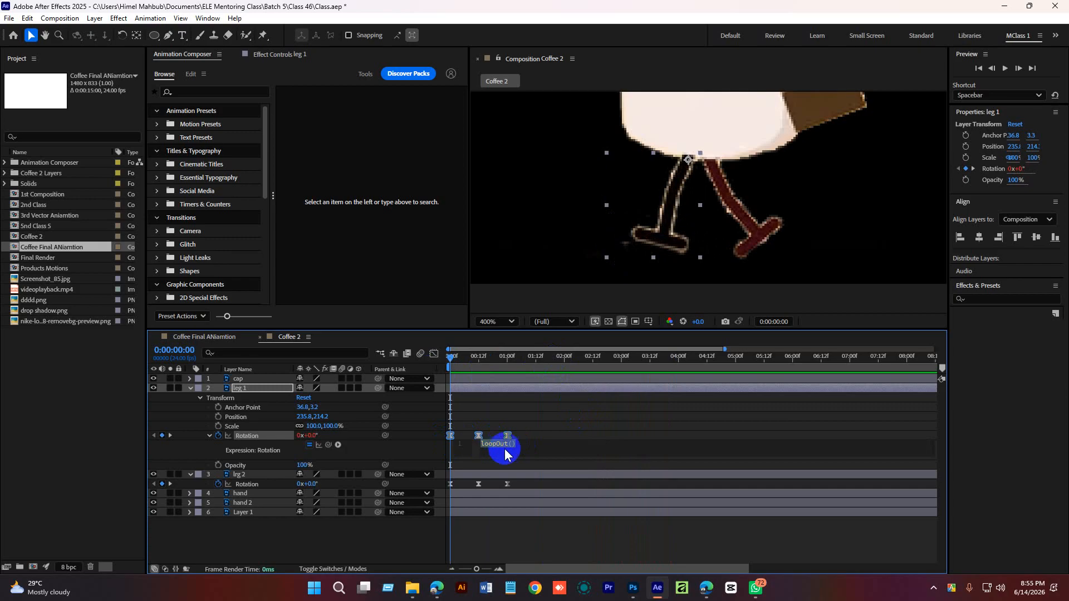
alt+click(219, 484)
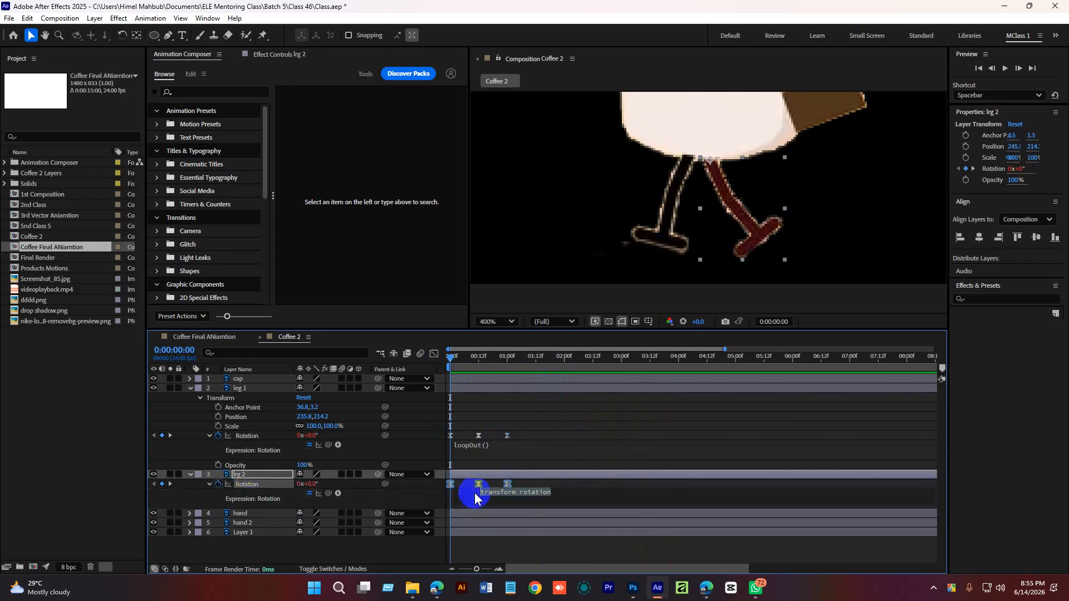
click(506, 414)
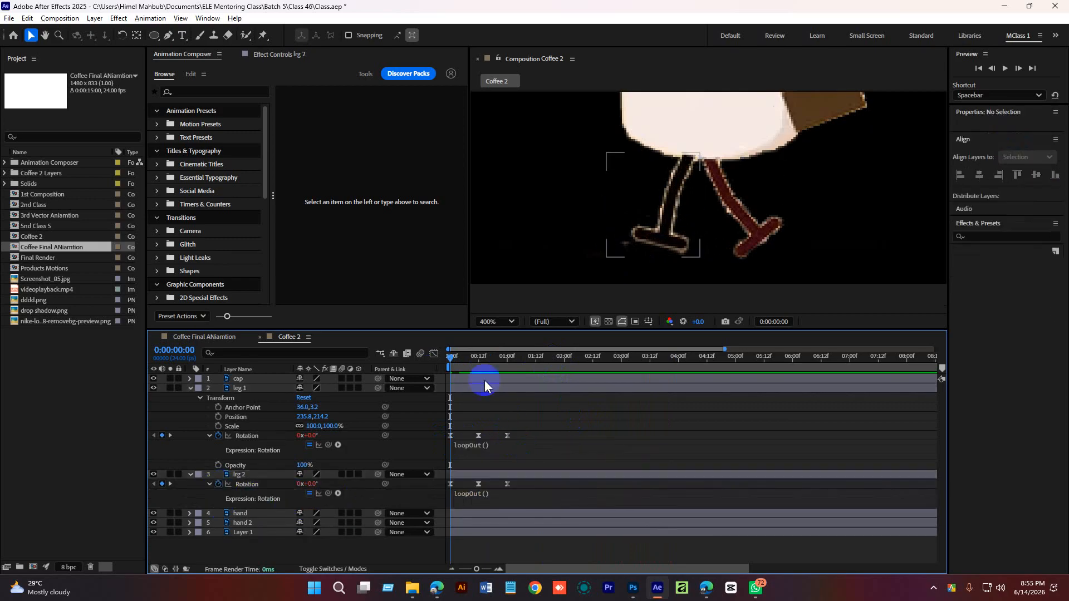
key(space)
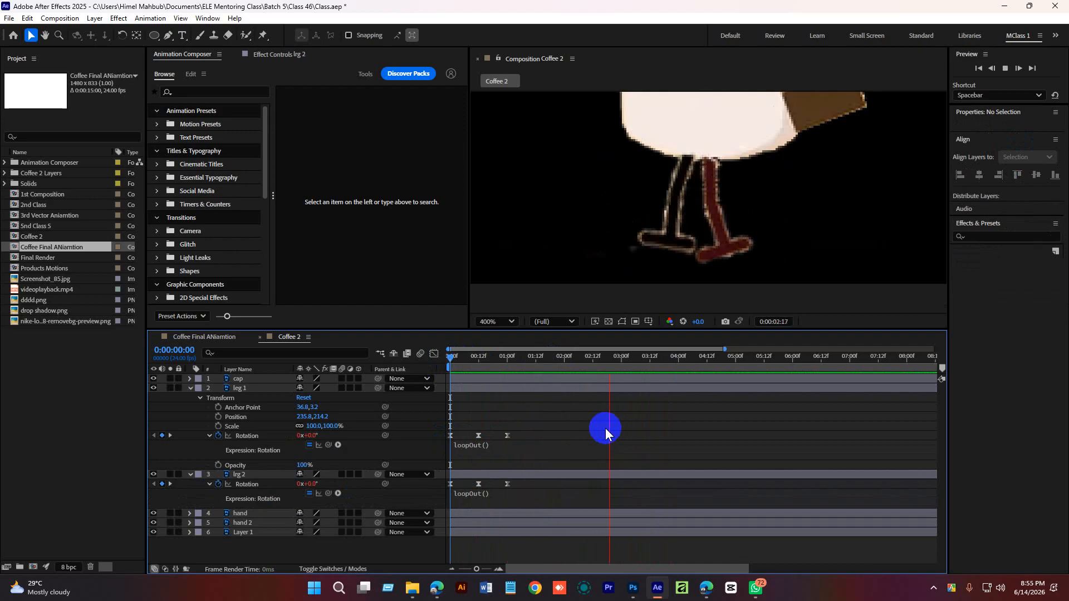
key(space)
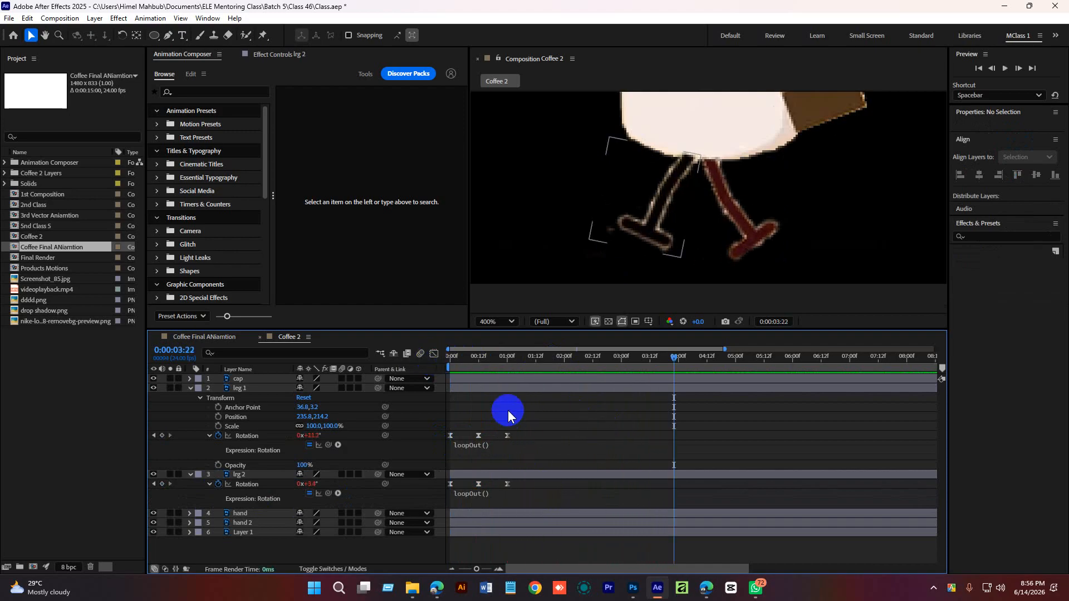
Reduce the leg layers to their keyframed Rotation properties and replay the walk from the first frame
key(u)
key(Home)
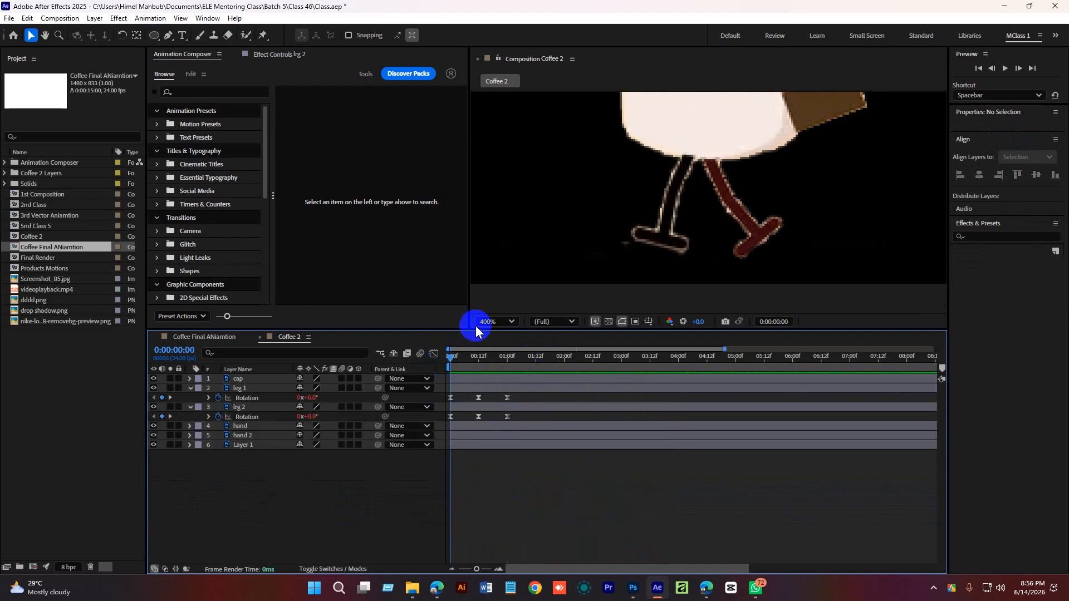
scroll(723, 174, down, 1)
key(space)
drag(741, 188, 701, 247)
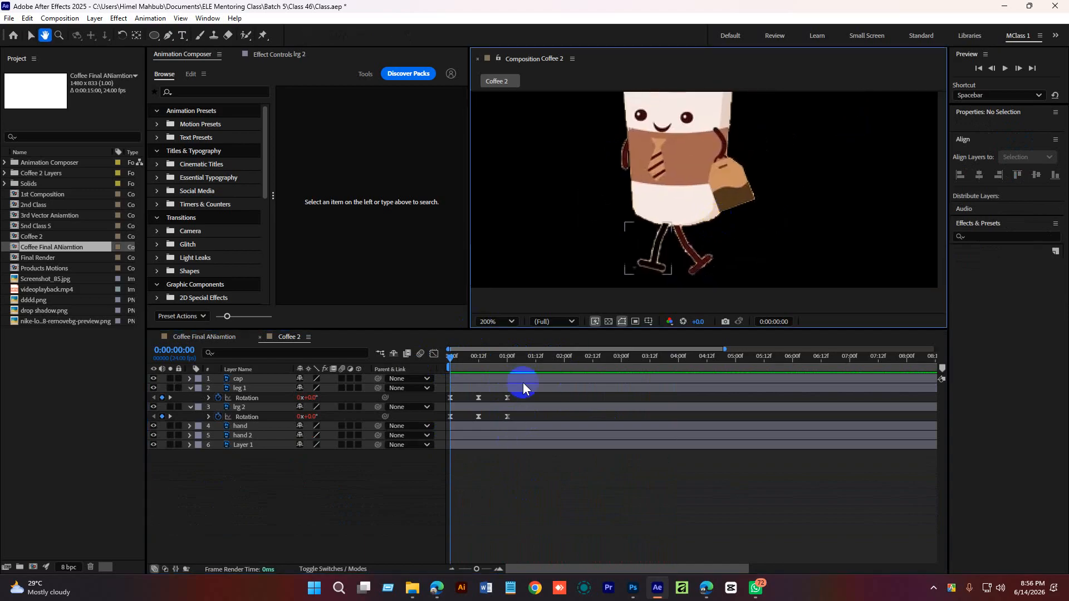
click(499, 360)
key(Home)
key(space)
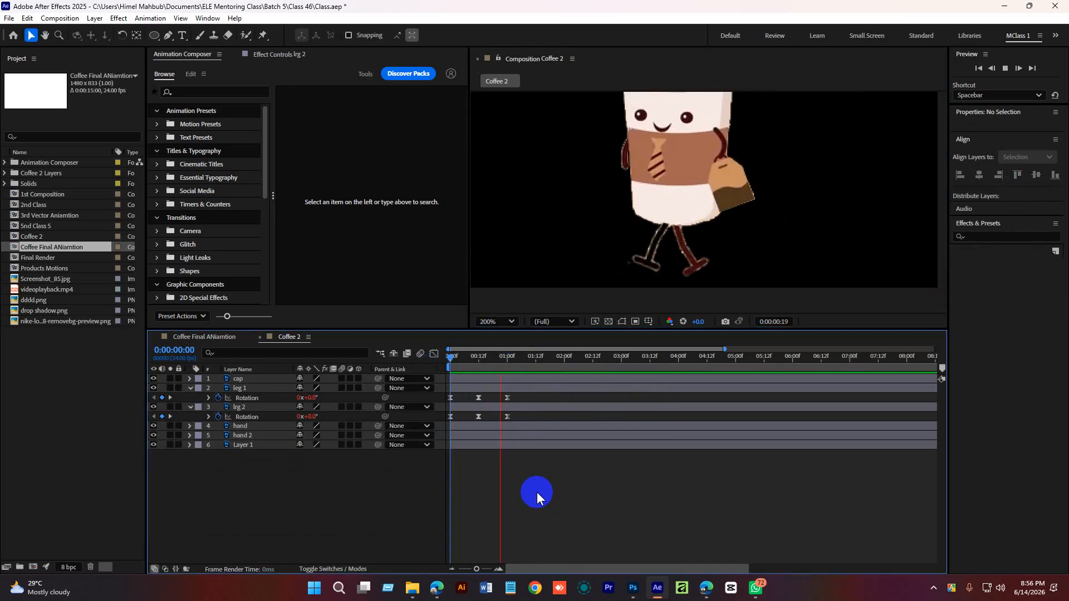
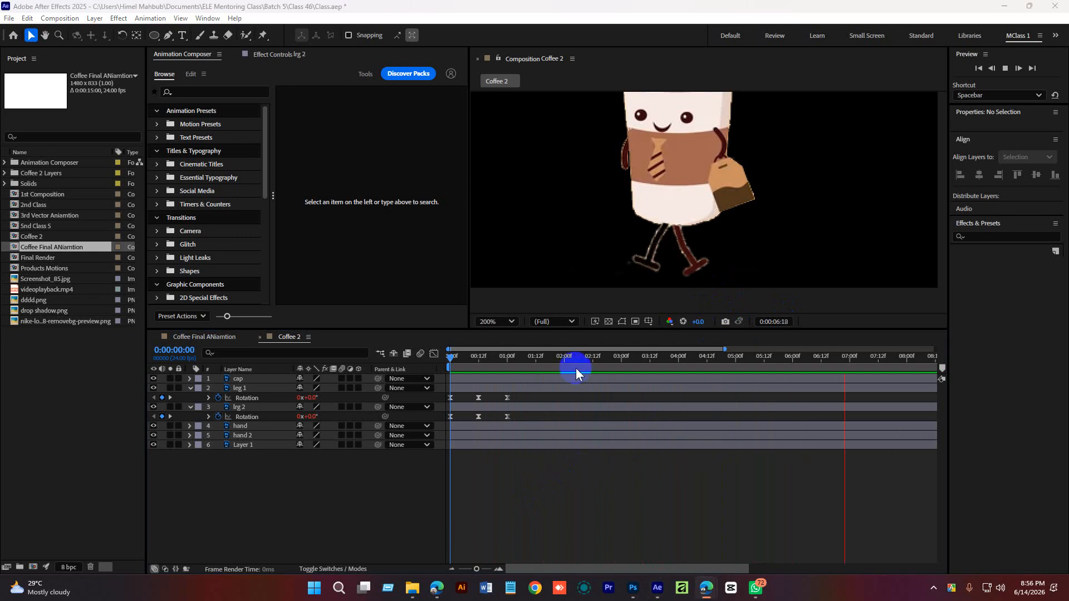
Show a longer time span in the timeline and replay the looping walk from the start
drag(477, 569, 467, 568)
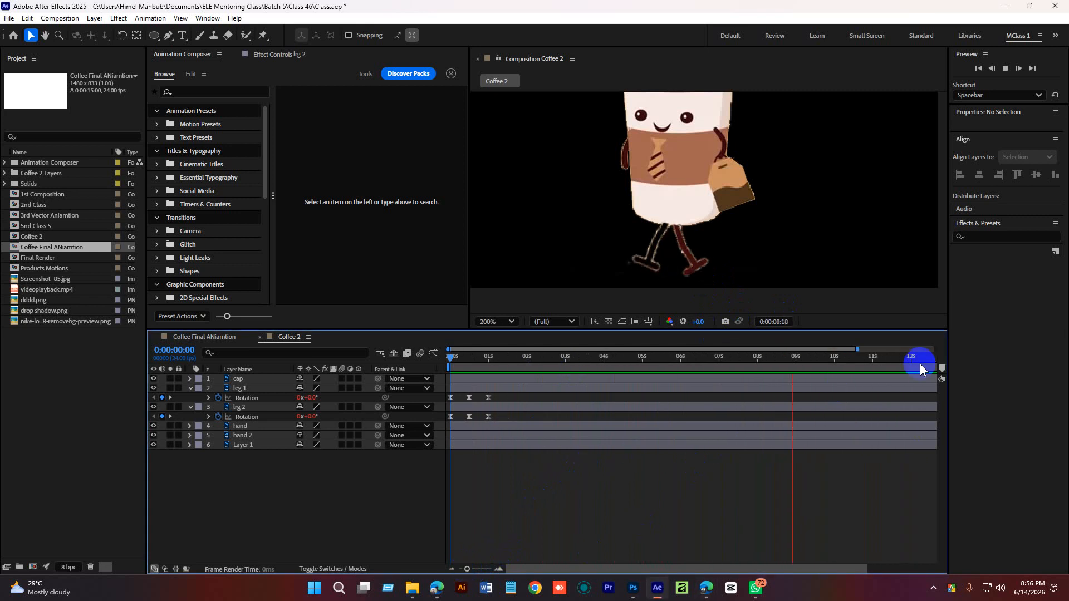
click(801, 372)
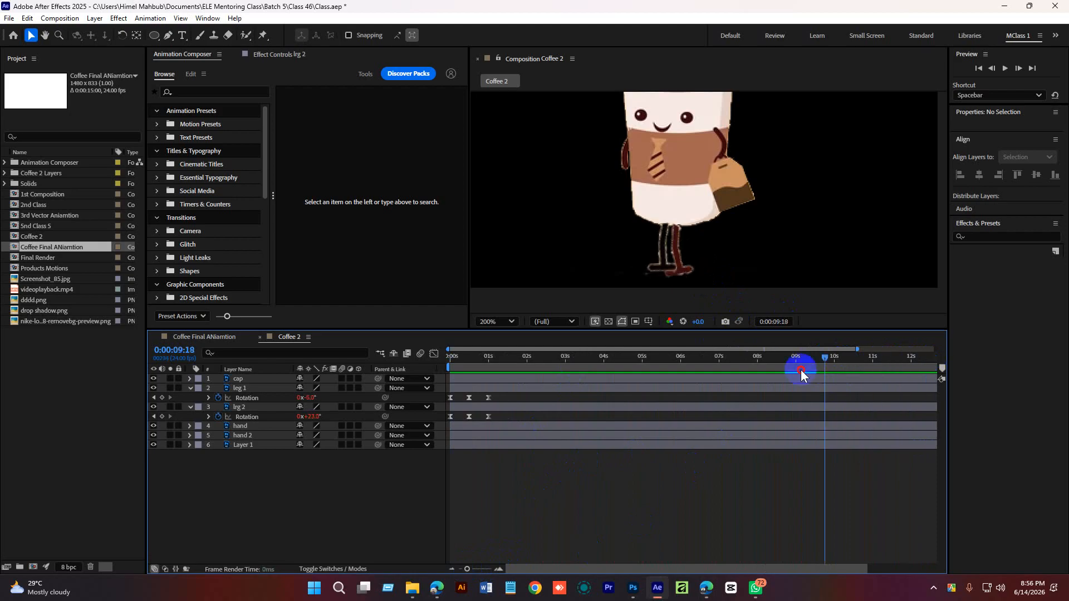
drag(801, 370, 436, 365)
key(space)
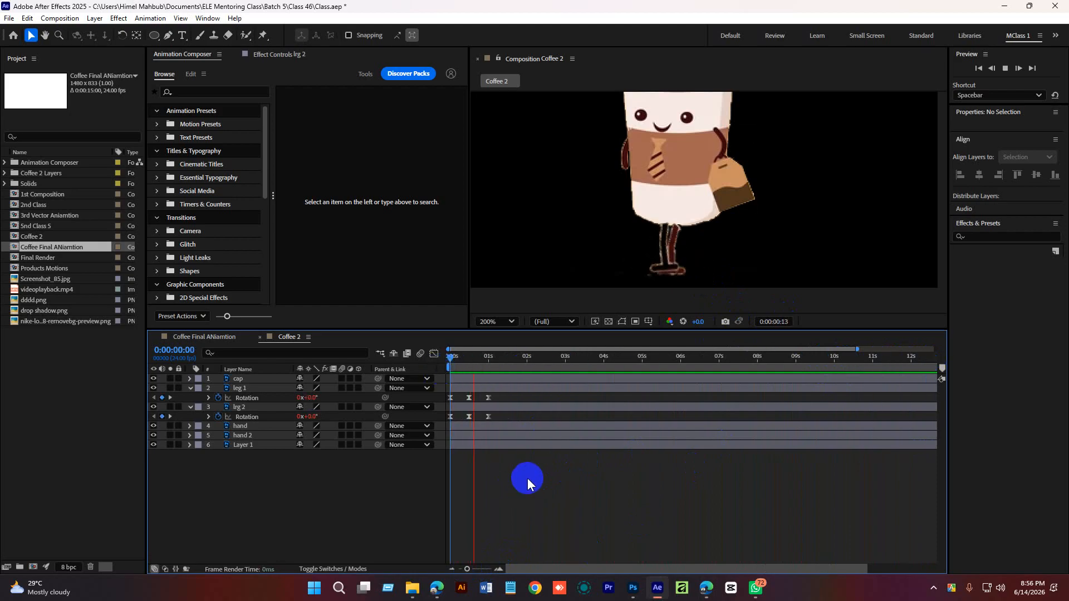
key(space)
Examine the area around leg 1's foot up close at 0:00:00:20 for stray pixels
scroll(634, 277, up, 1)
drag(634, 270, 678, 168)
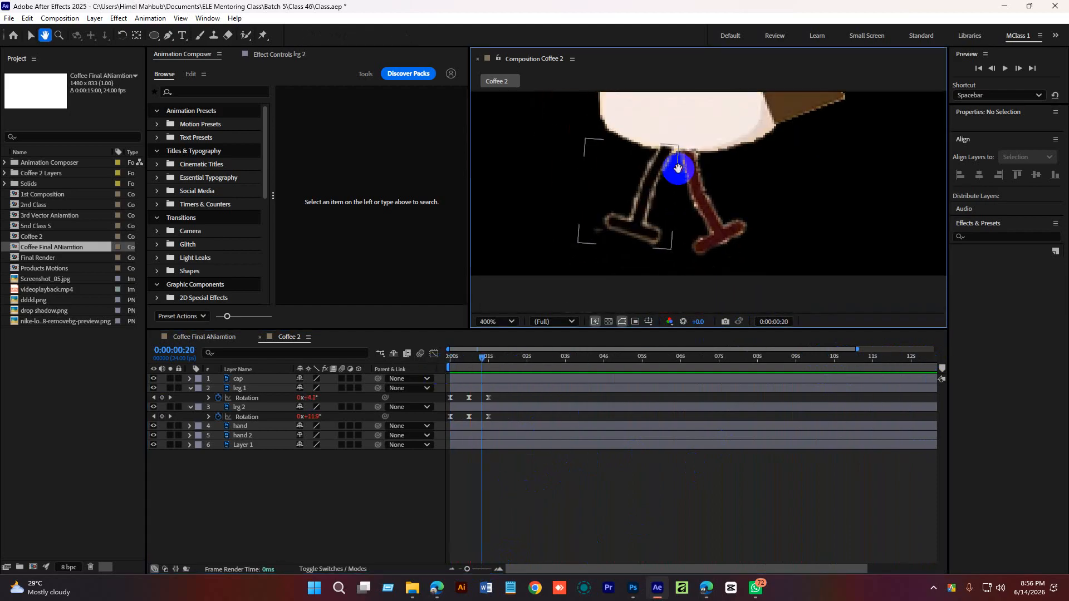
scroll(585, 249, up, 1)
drag(566, 248, 690, 223)
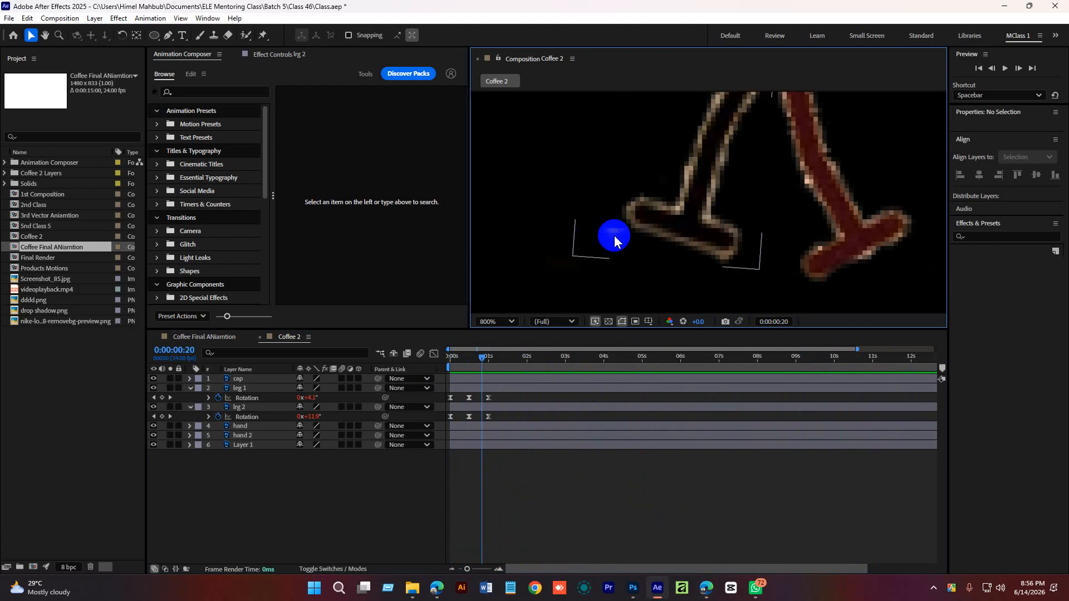
scroll(621, 237, down, 1)
drag(625, 226, 672, 221)
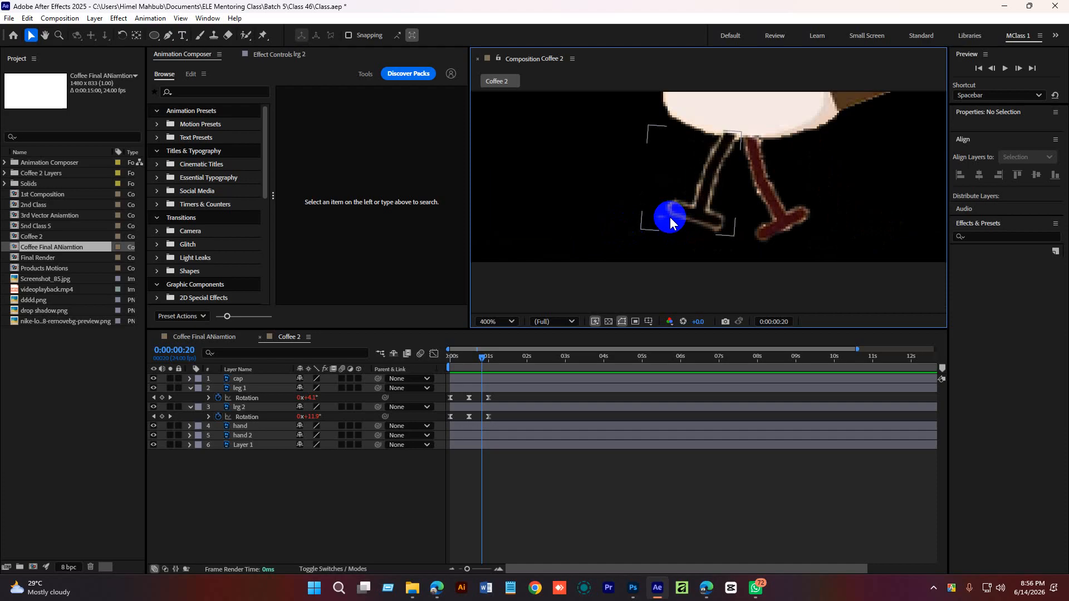
Switch to Coffee.psd in Photoshop, select the leg 1 layer at its foot and toggle its visibility off and on
click(633, 587)
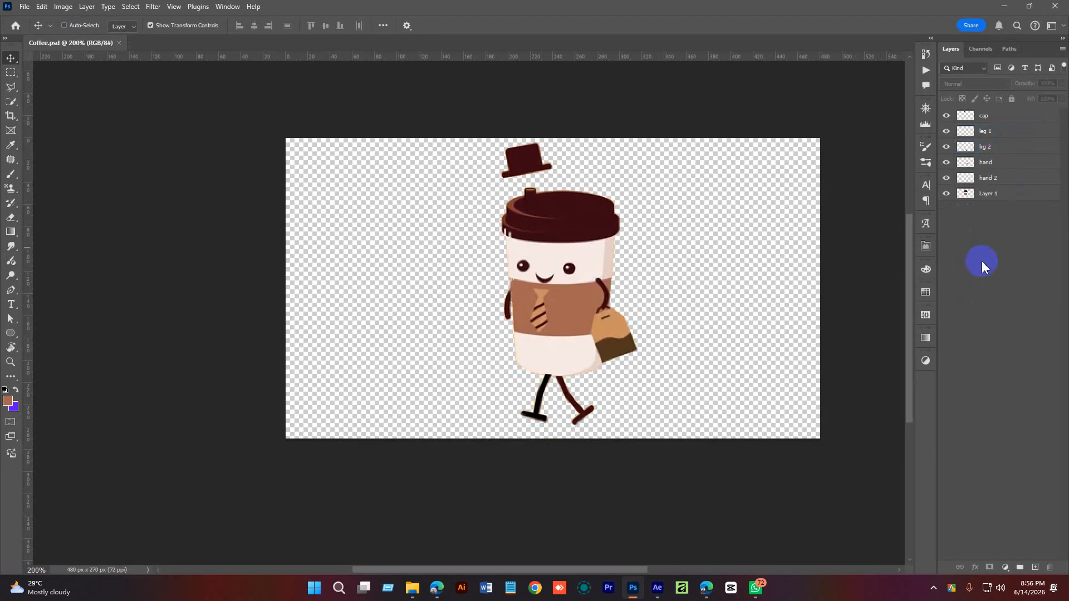
ctrl+drag(520, 422, 628, 459)
ctrl+click(685, 329)
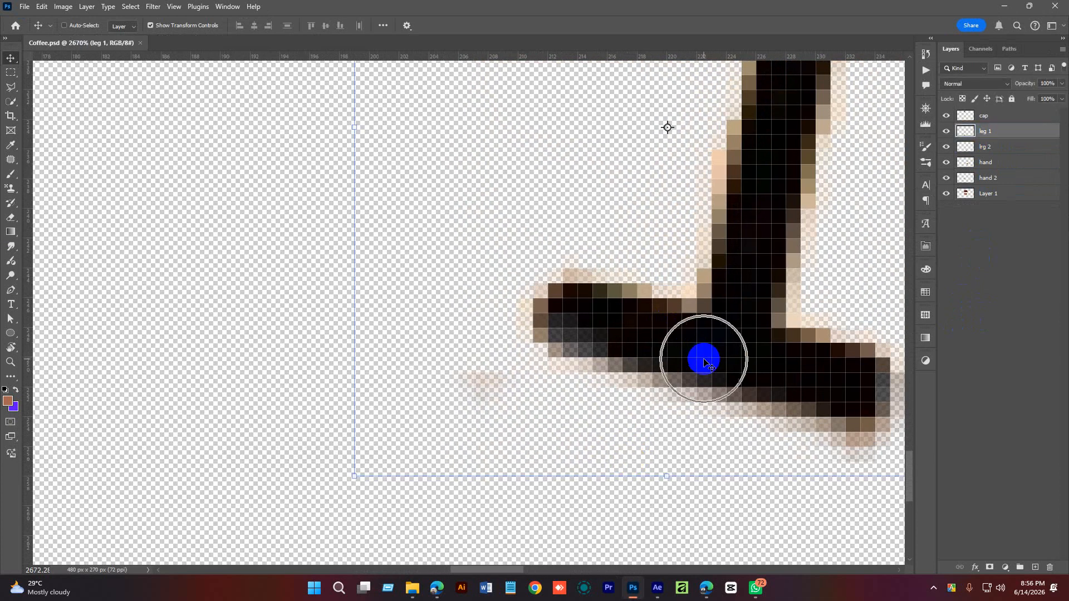
click(946, 131)
click(946, 131)
click(985, 151)
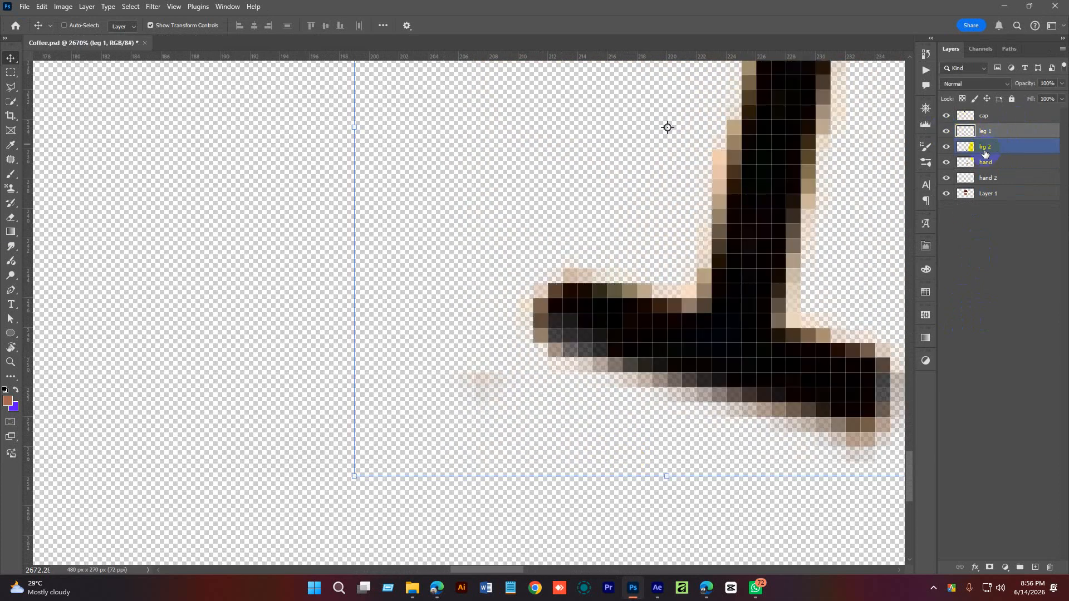
Erase the stray pixels beside leg 1's foot, reduce the Eraser size and save Coffee.psd
key(e)
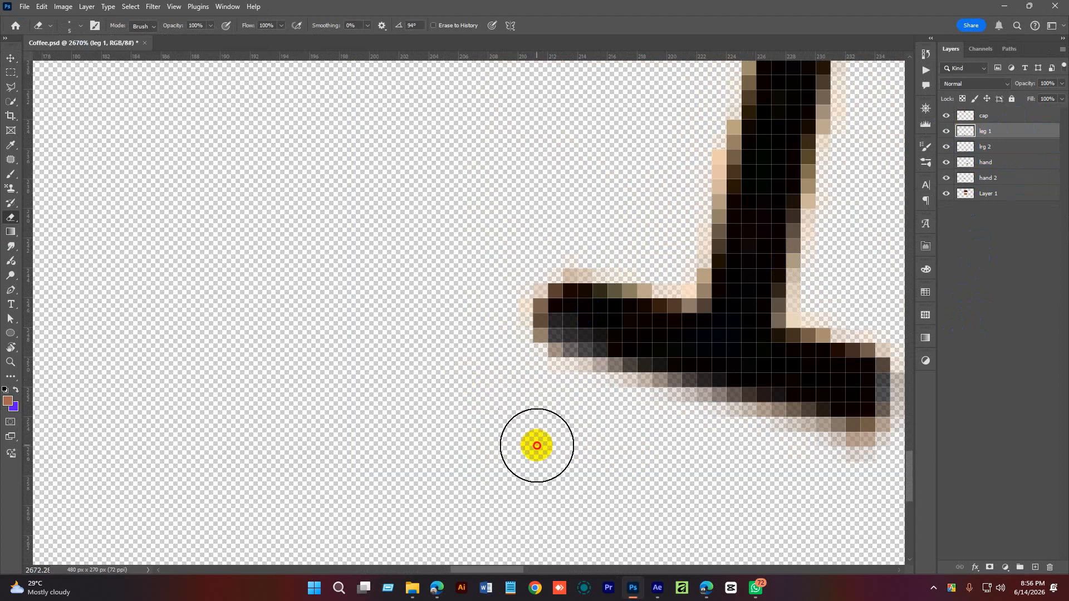
key(bracketleft)
key(bracketleft)
key(bracketleft)
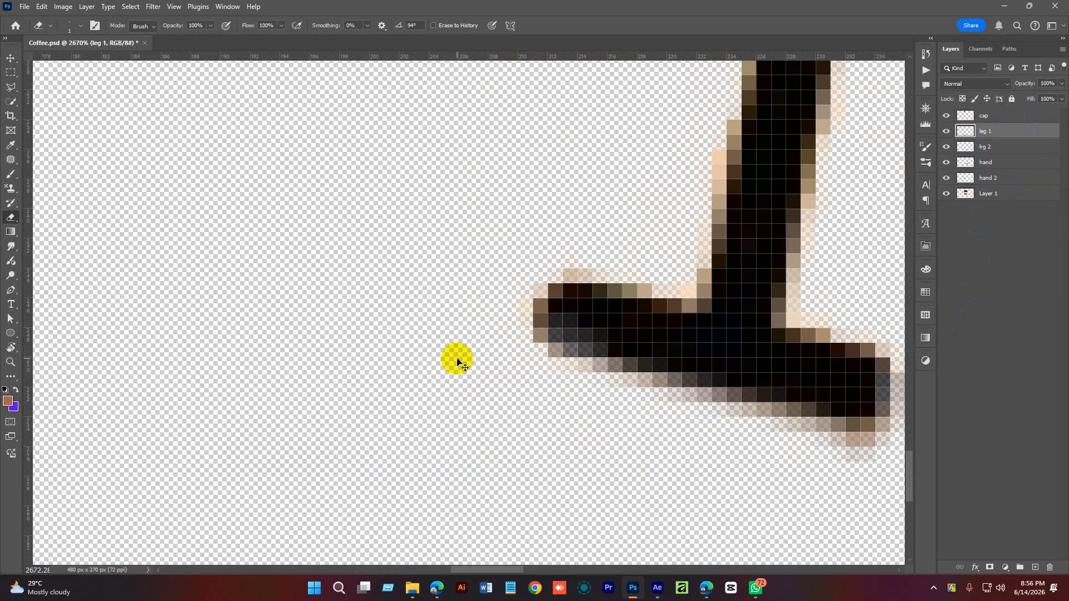
scroll(551, 281, down, 5)
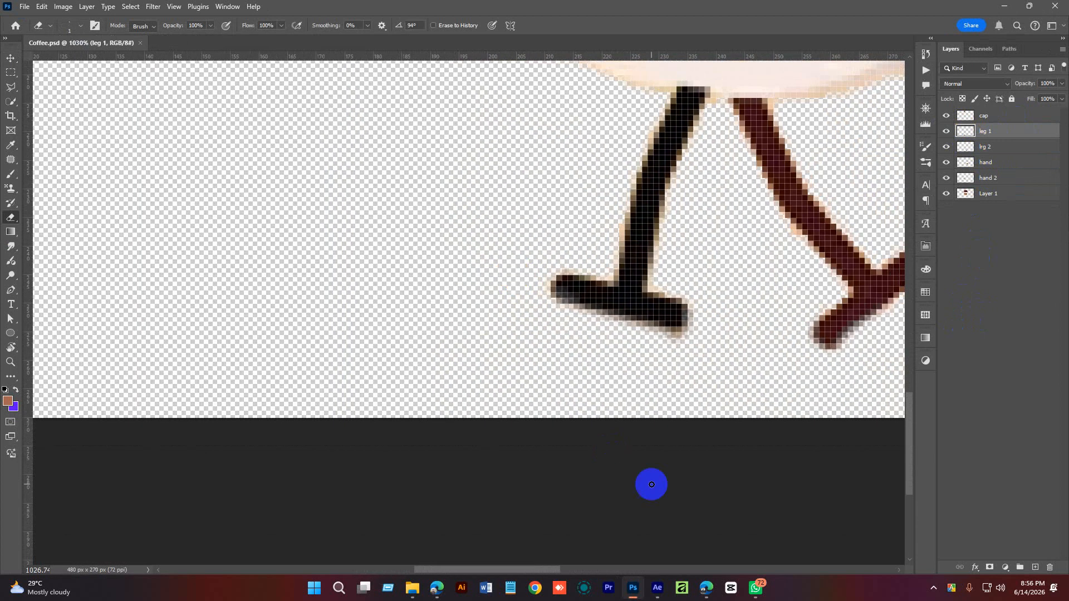
Return to After Effects and check the whole character with the cleaned leg in the Coffee 2 composition
click(657, 588)
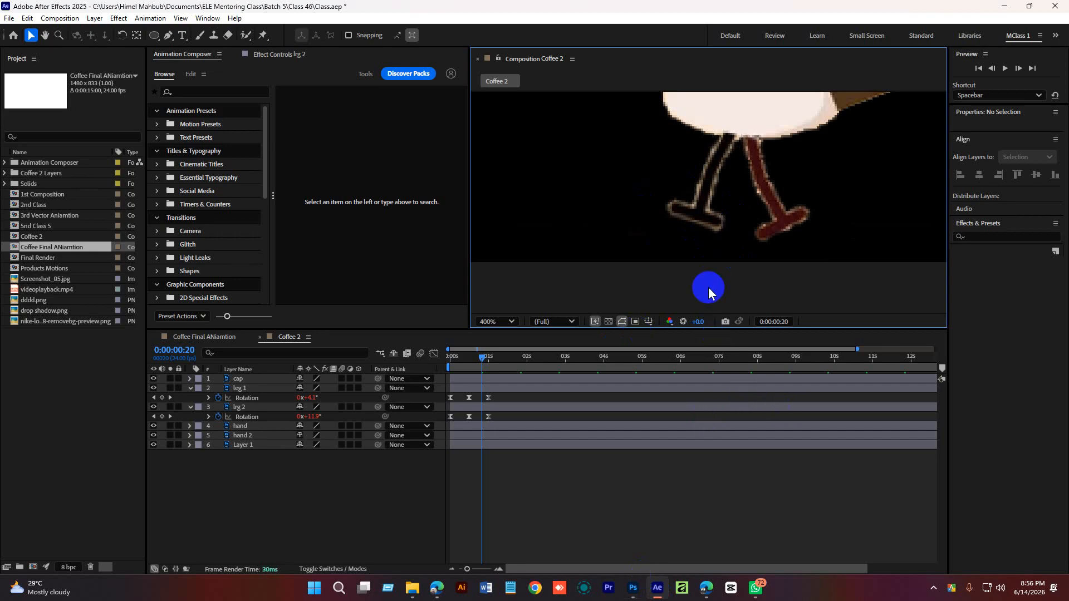
scroll(715, 216, down, 2)
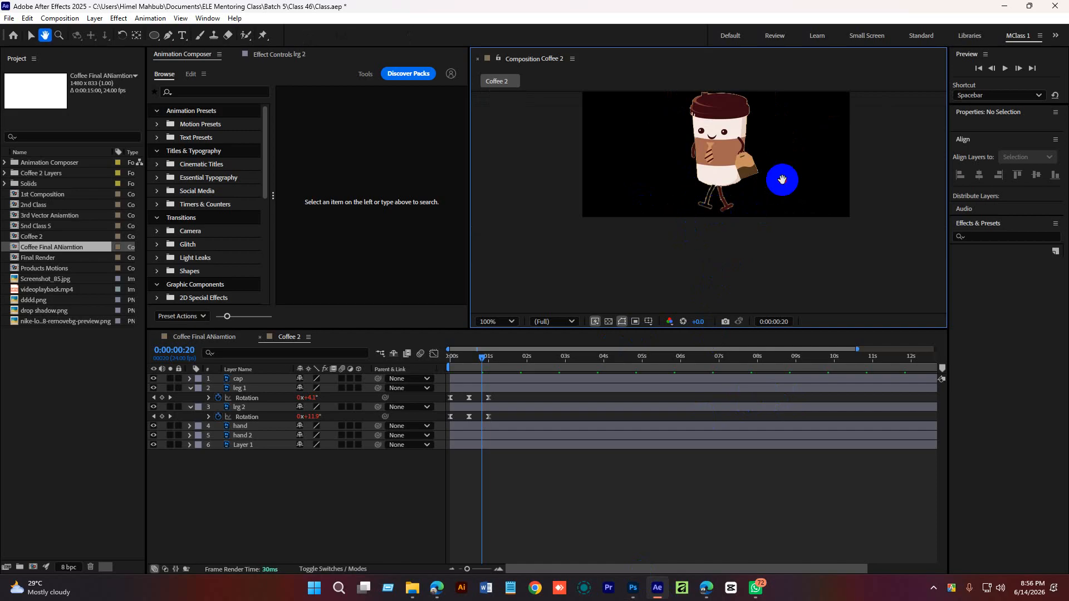
key(space)
drag(782, 180, 742, 207)
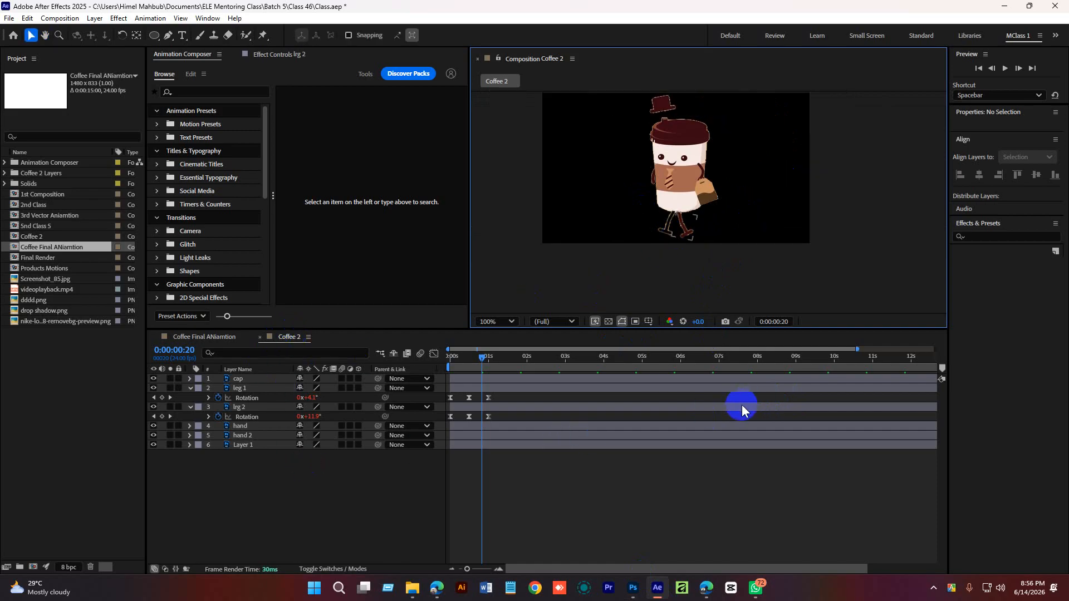
Switch back to Coffee.psd in Photoshop and look over the cup's body, lid and legs
click(633, 587)
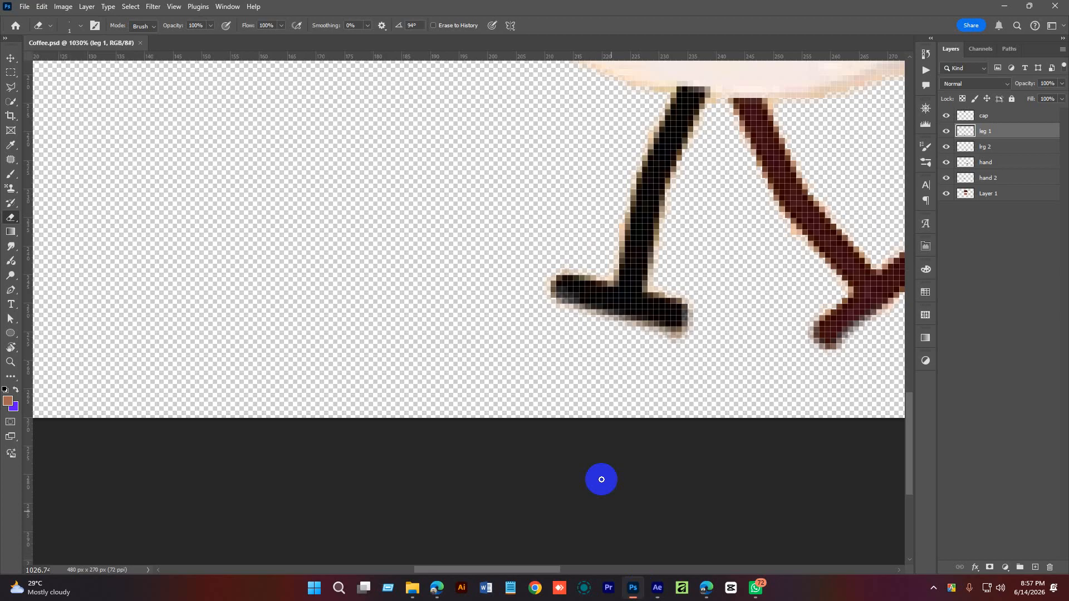
drag(678, 288, 663, 306)
scroll(663, 306, down, 5)
drag(623, 231, 594, 275)
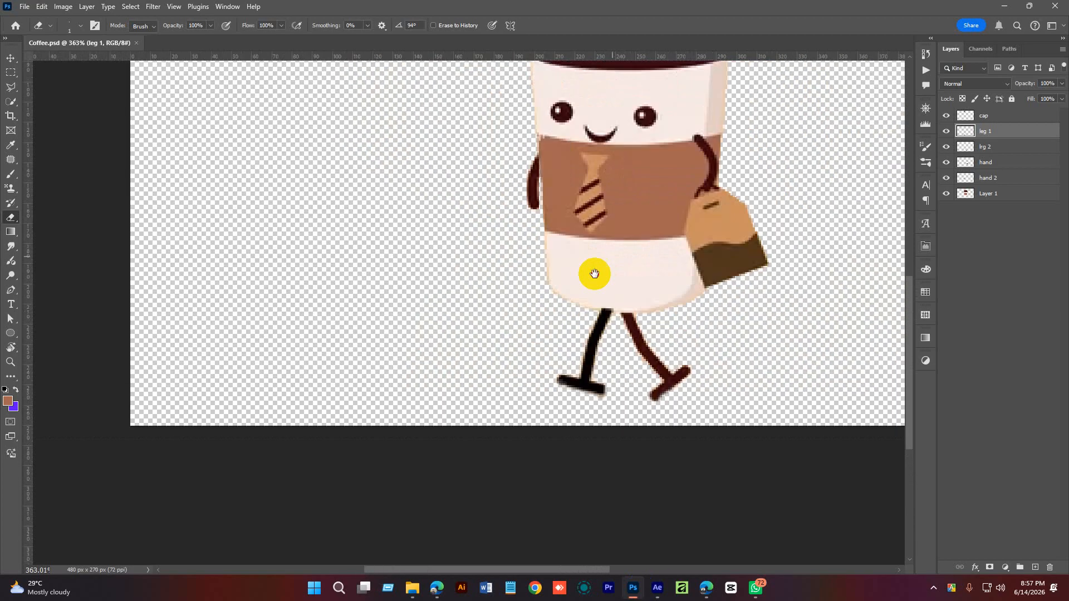
drag(644, 198, 608, 258)
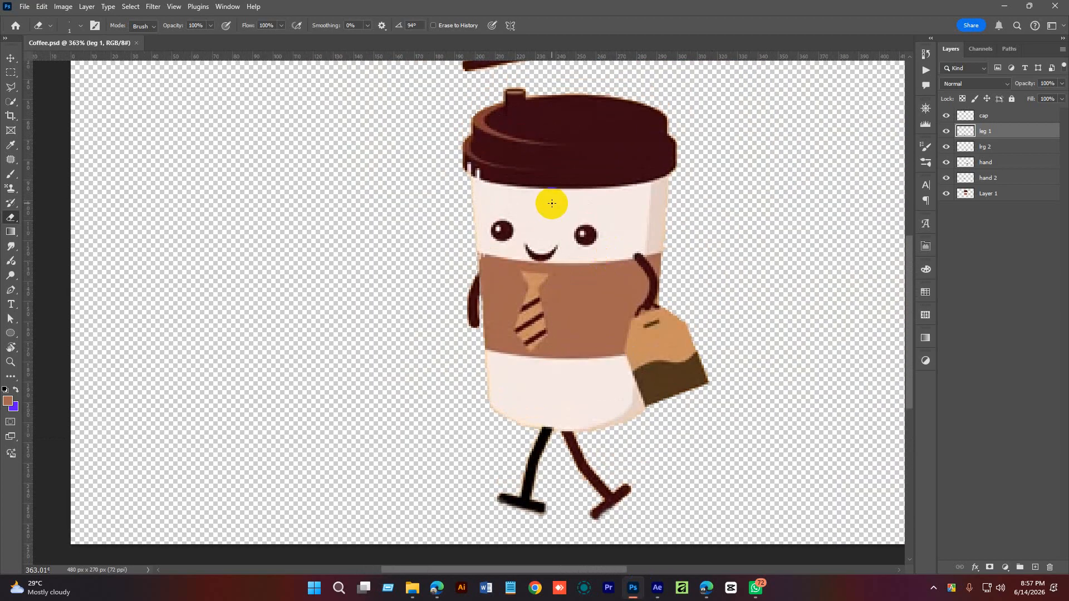
Look over the whole character in Photoshop, return to After Effects and play the Coffee 2 walk from the first frame
drag(596, 173, 583, 229)
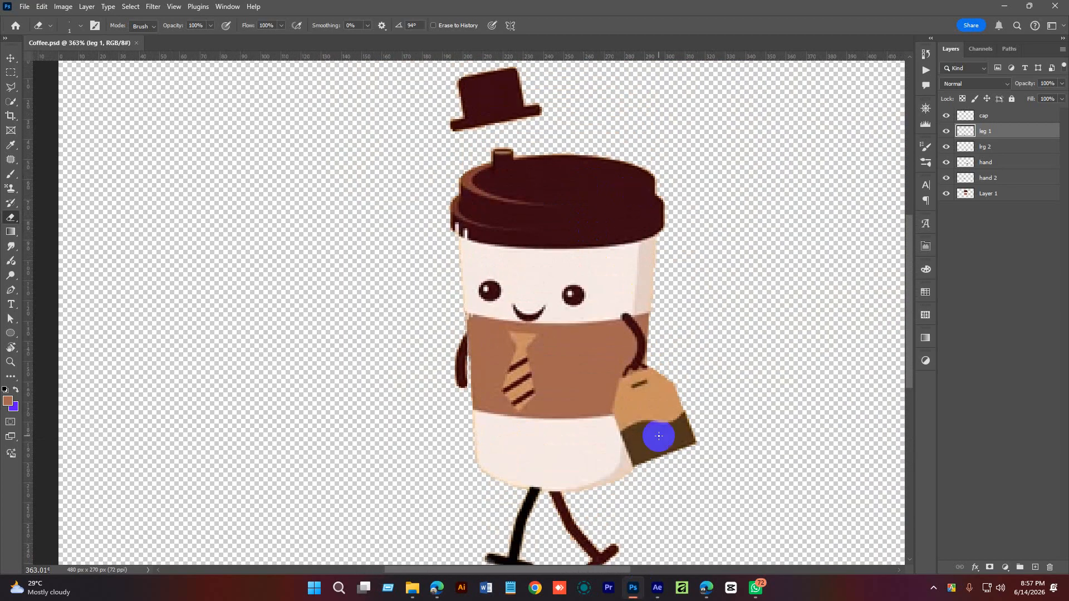
click(657, 591)
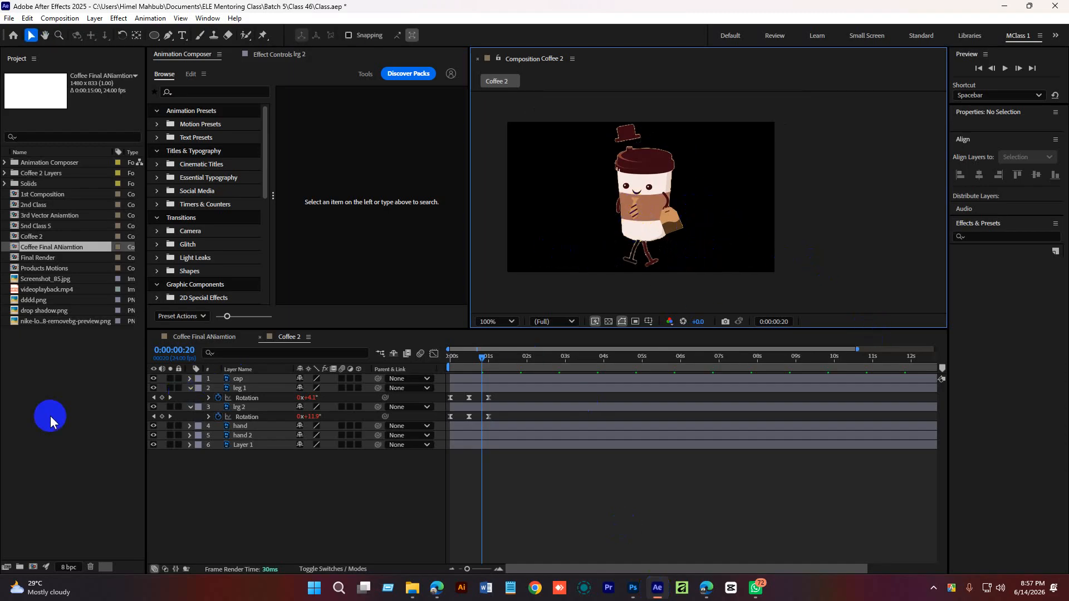
click(452, 361)
key(space)
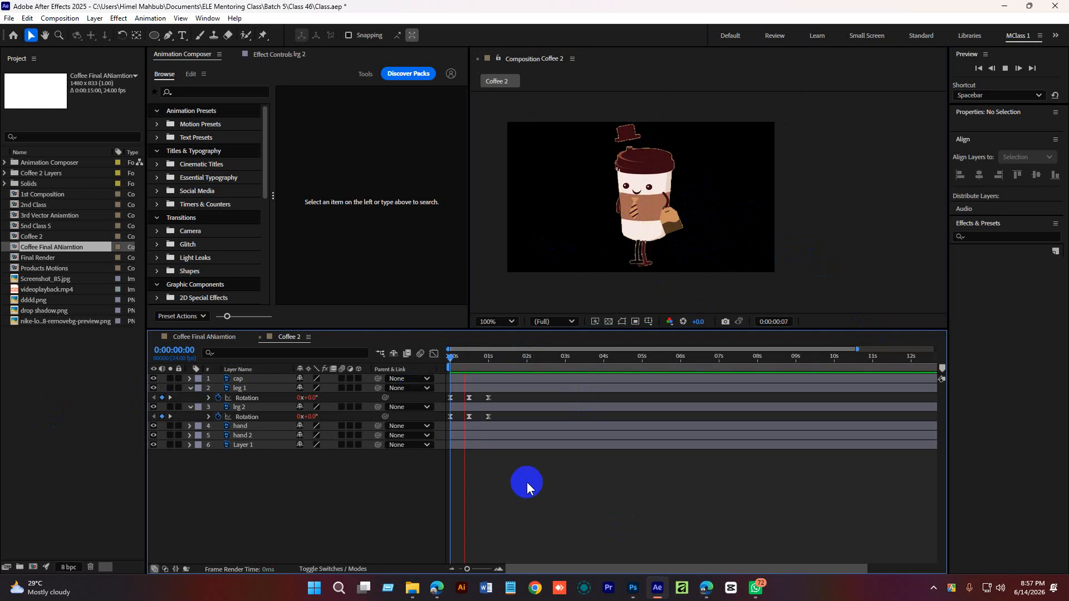
Select the hand layer that carries the bag and move its anchor point to the top of the arm
click(668, 218)
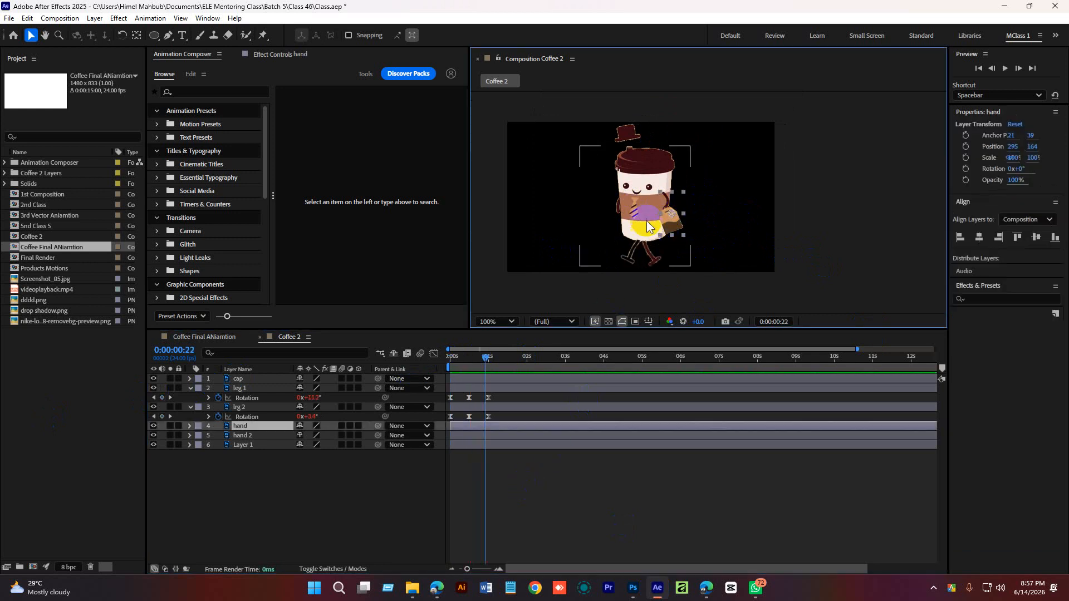
scroll(680, 206, up, 1)
drag(654, 233, 745, 200)
scroll(741, 206, up, 2)
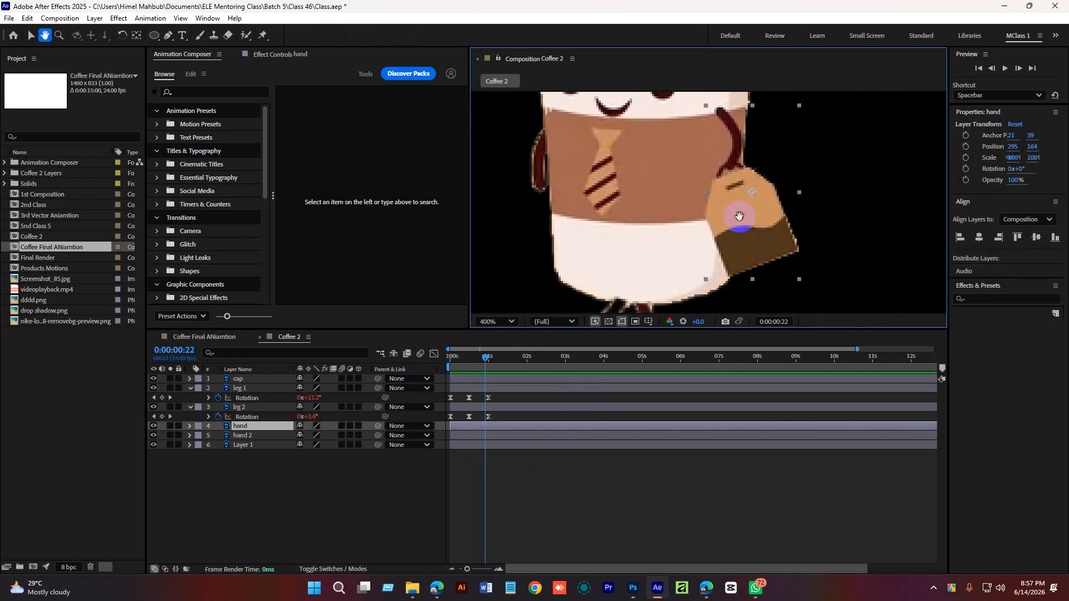
click(137, 35)
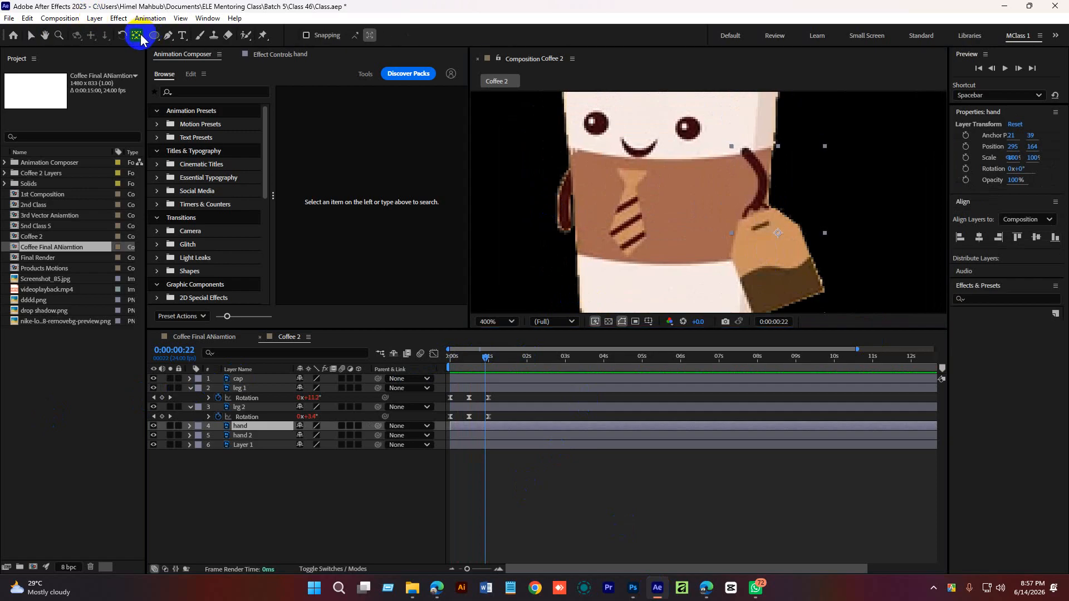
drag(778, 233, 745, 154)
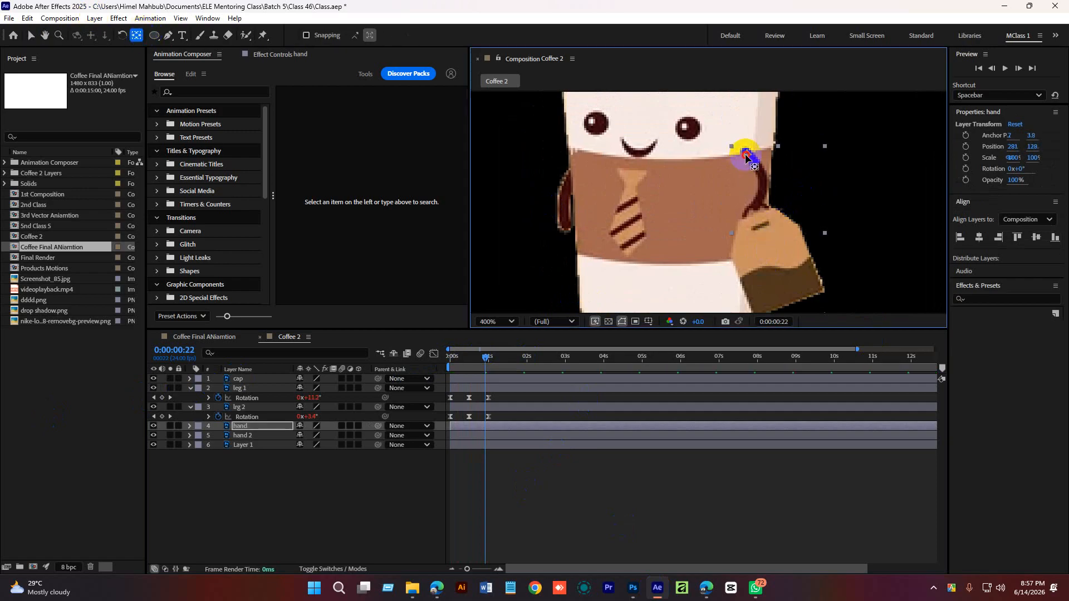
Keyframe the hand layer's Rotation at 0° on the first frame, 17° at frame 14 and -17° at 1 second
drag(485, 357, 413, 376)
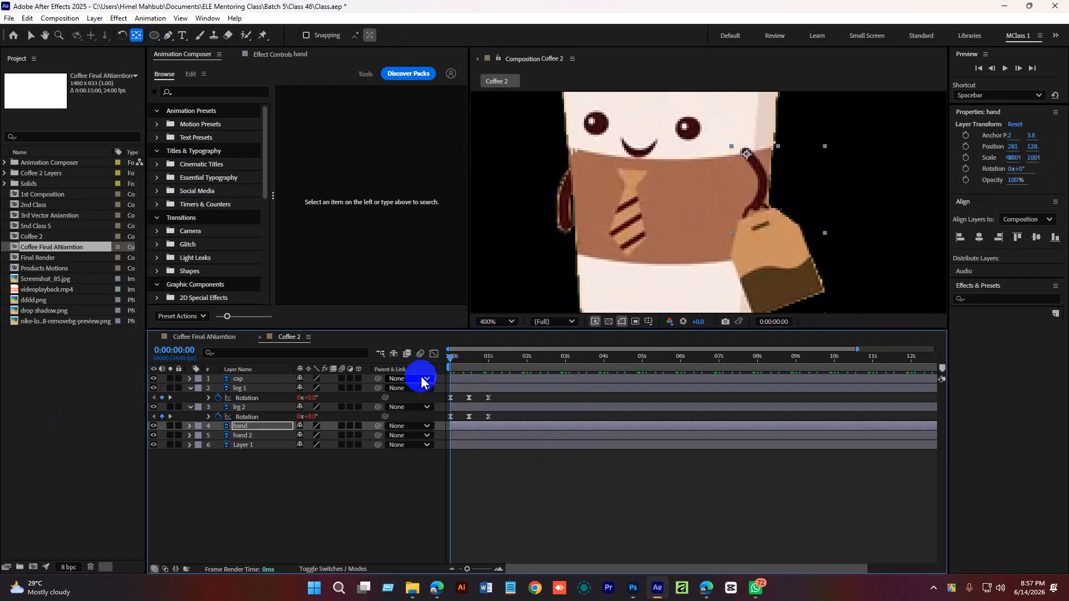
key(r)
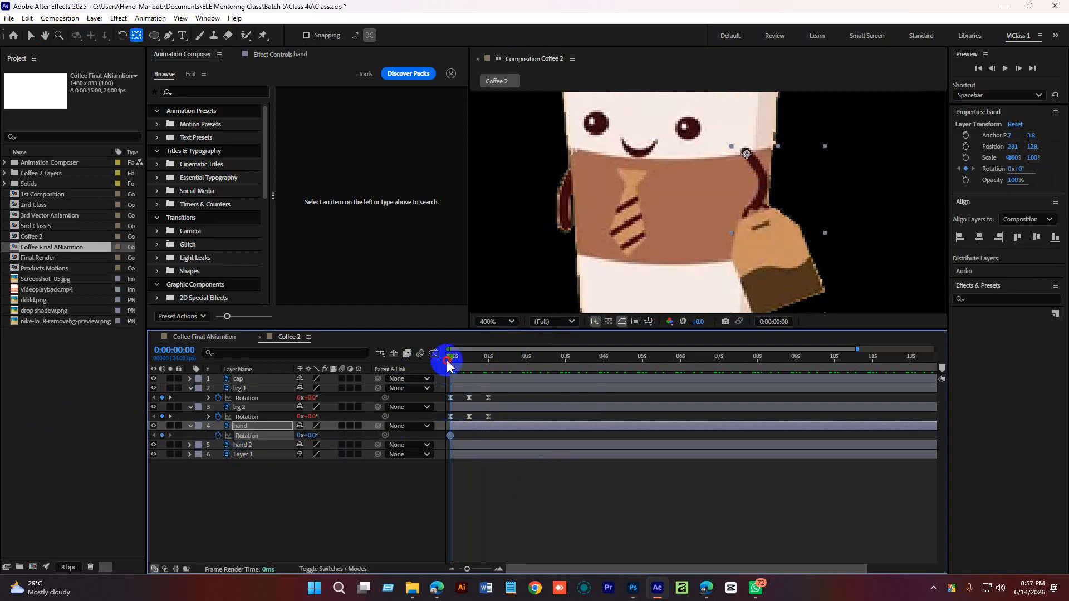
drag(448, 364, 472, 362)
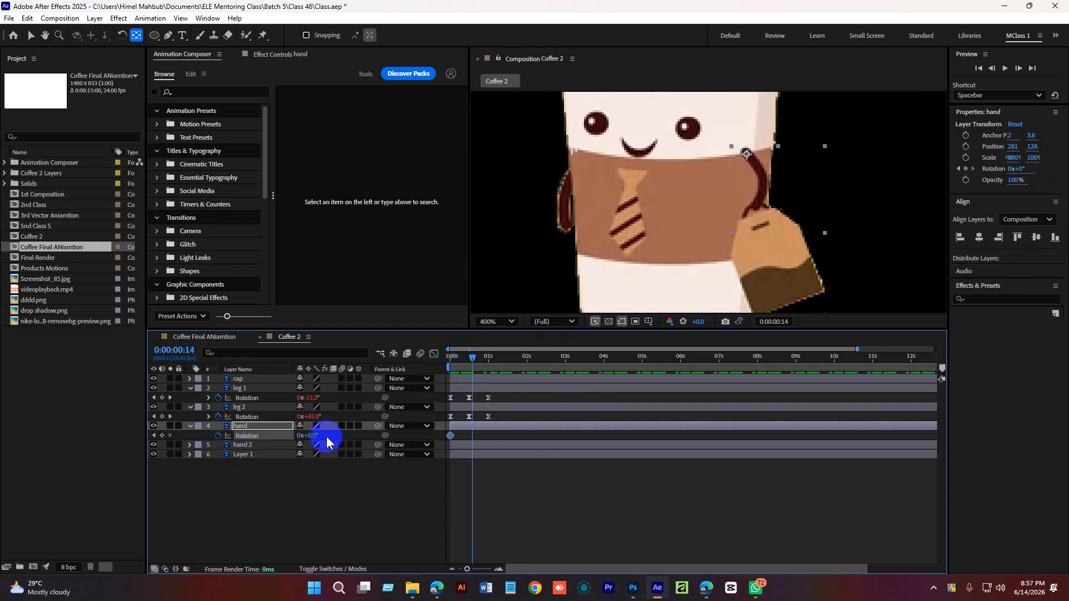
drag(311, 436, 322, 438)
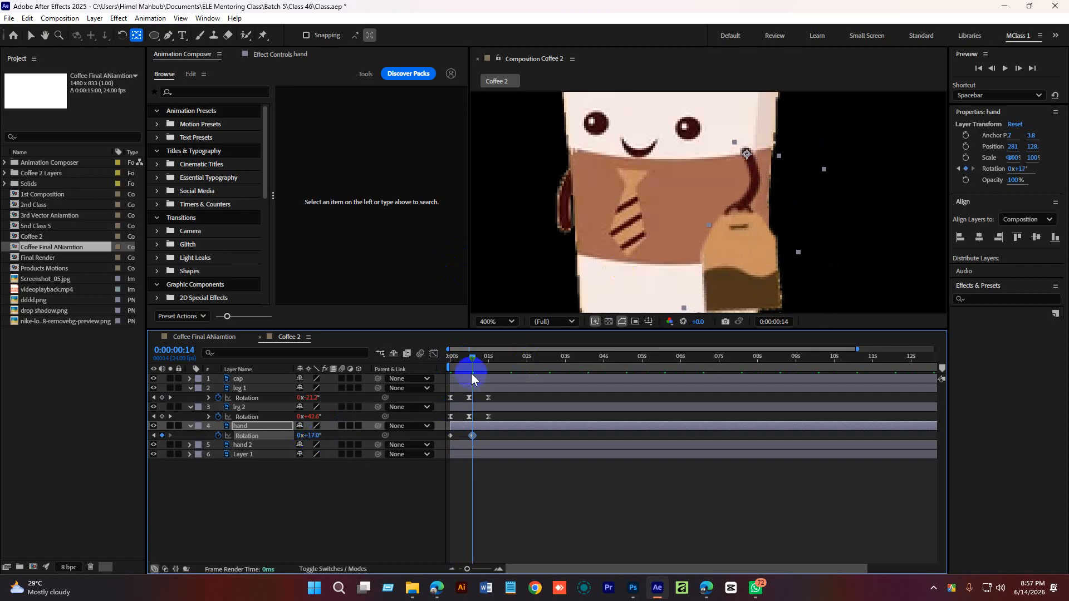
drag(476, 361, 489, 358)
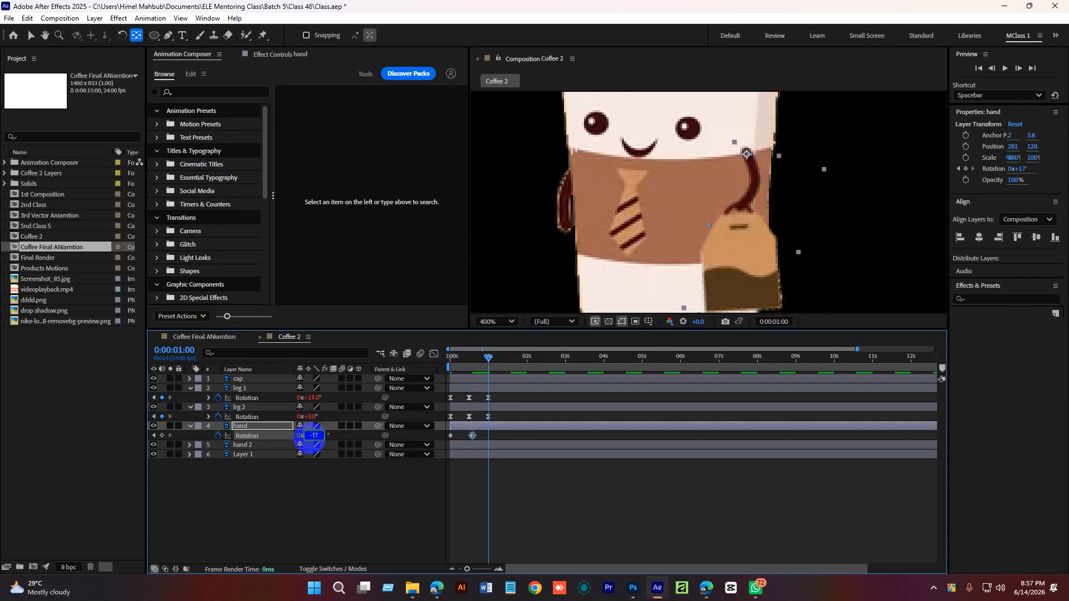
key(Return)
Play back the hand swing and move its middle Rotation keyframe to frame 12, in line with the legs' middle keyframes
drag(486, 358, 433, 370)
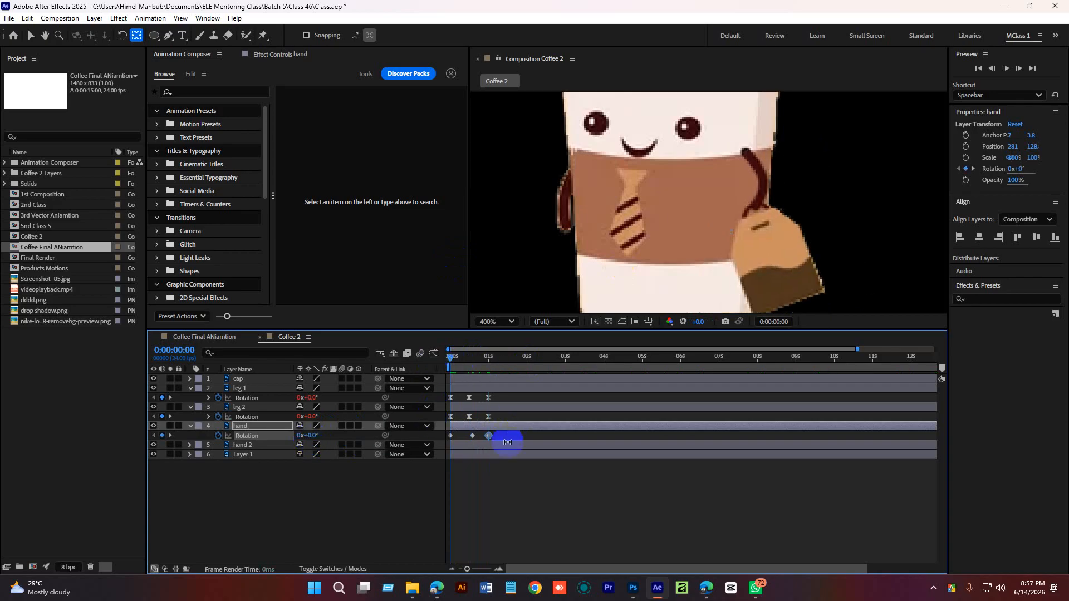
key(space)
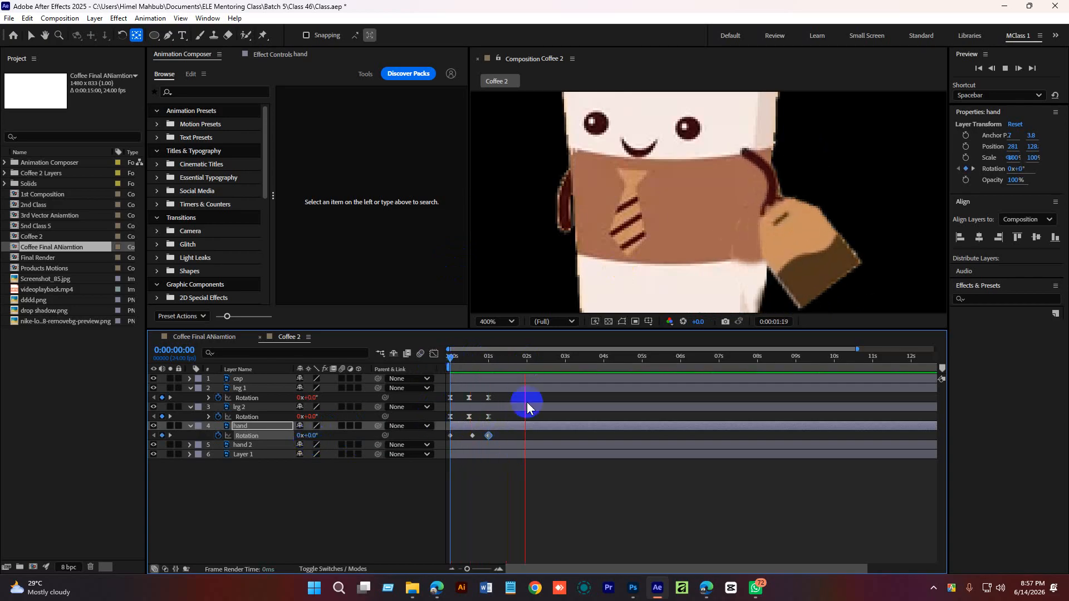
drag(516, 356, 468, 370)
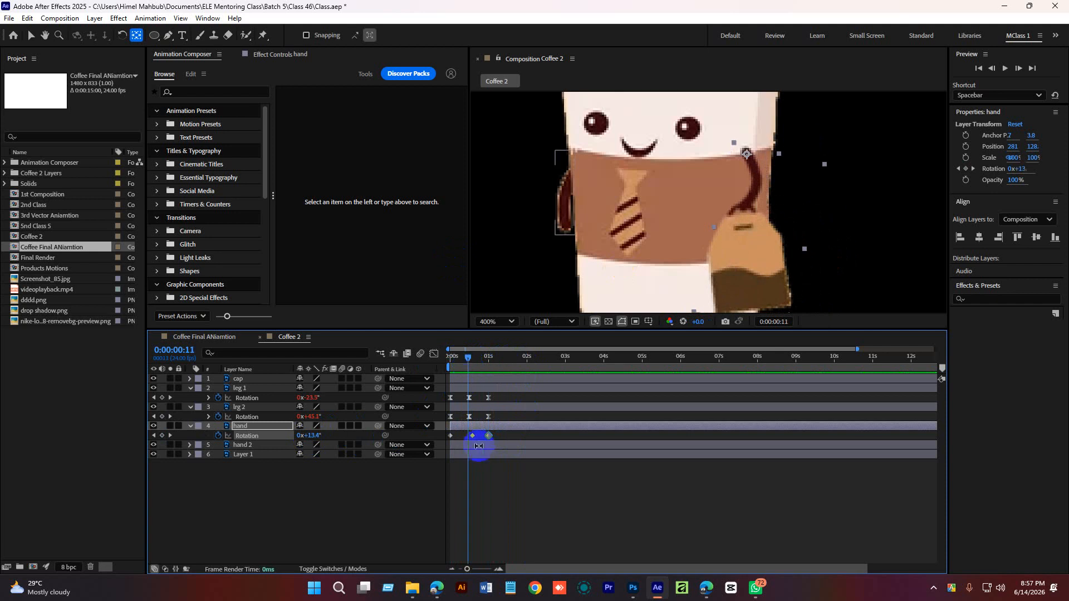
drag(472, 441, 469, 440)
drag(472, 359, 444, 368)
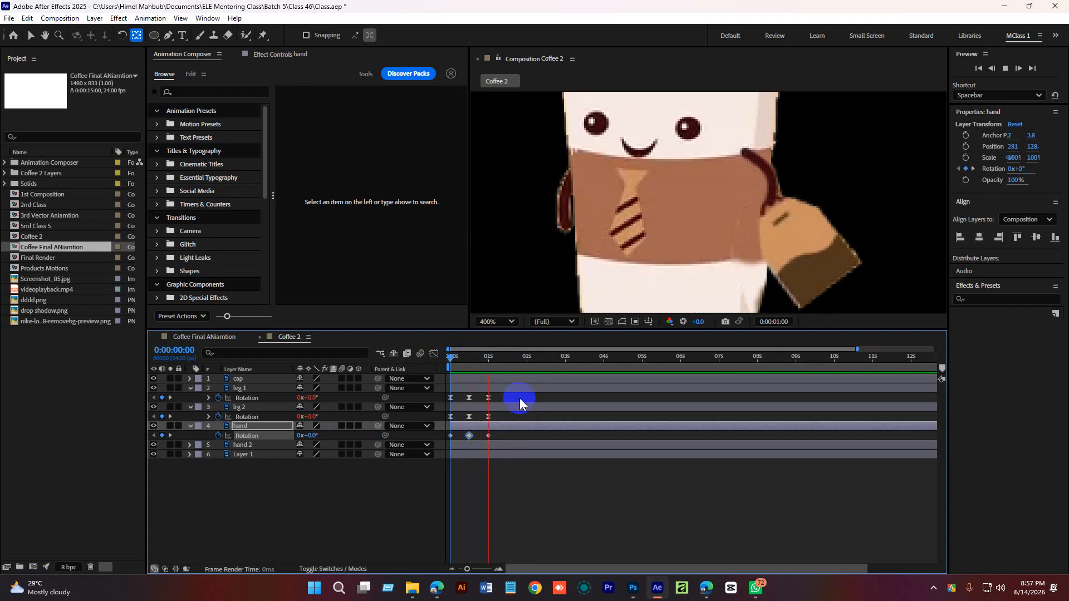
Apply Easy Ease to all three Rotation keyframes of the hand layer and check the swing
click(488, 357)
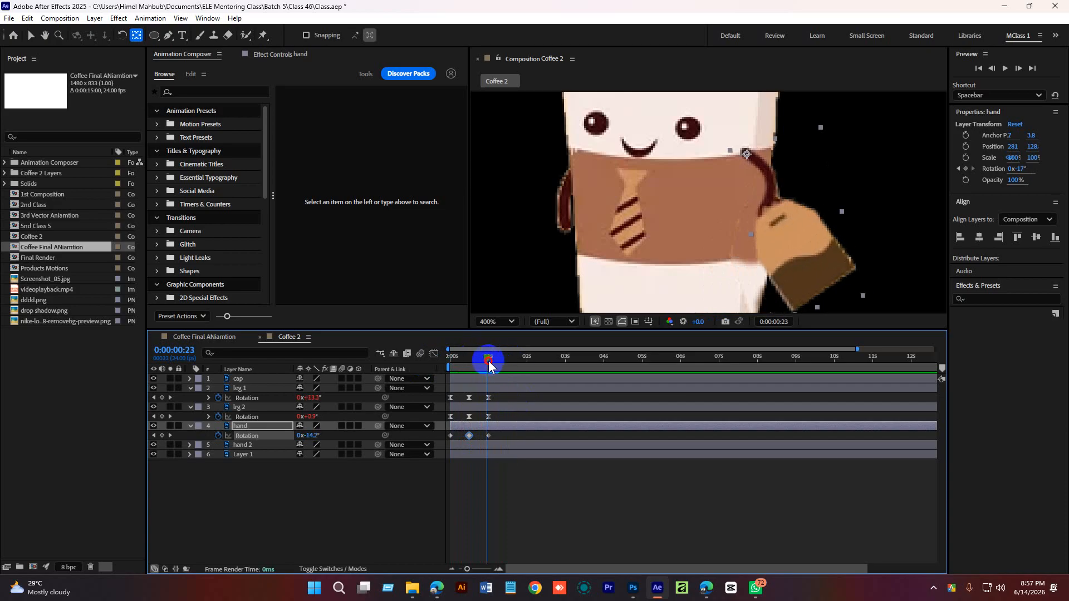
key(v)
drag(504, 440, 429, 445)
drag(496, 372, 454, 363)
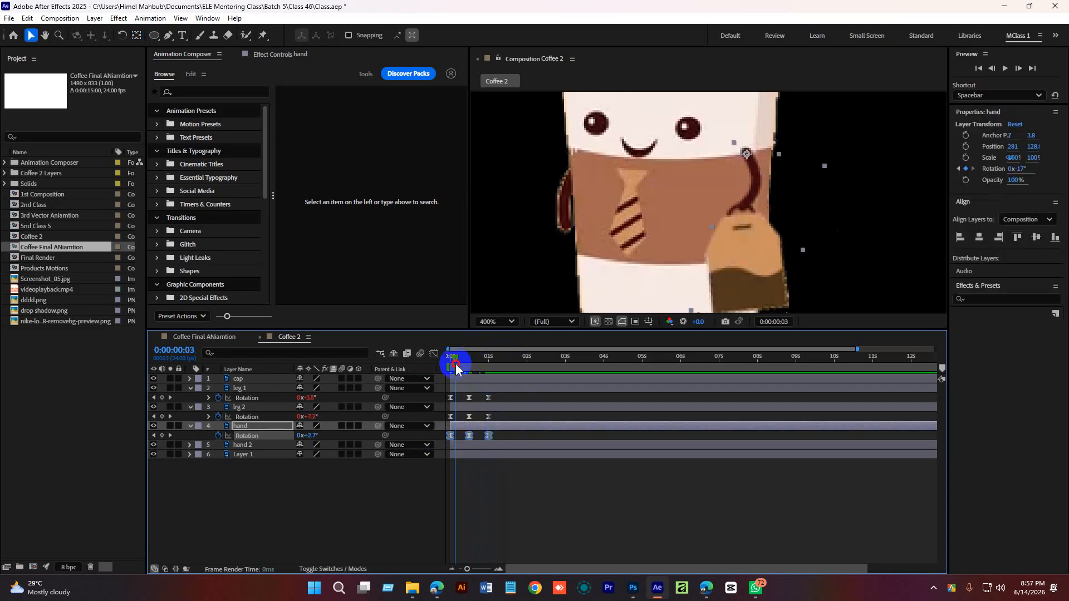
Select the hand 2 layer, reveal its Rotation and move its anchor point to the top of the arm
click(266, 447)
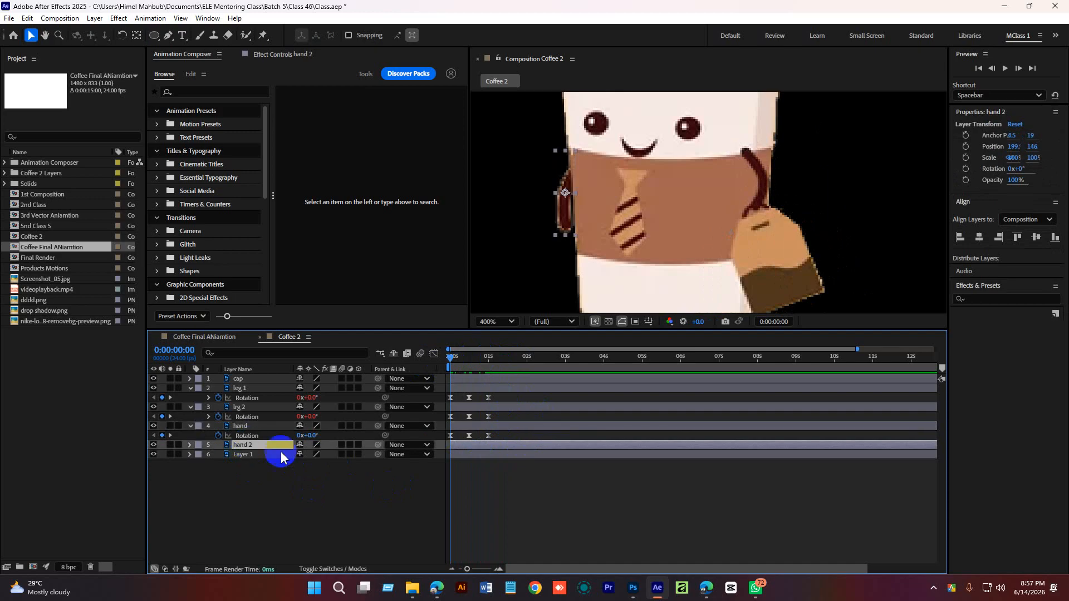
key(r)
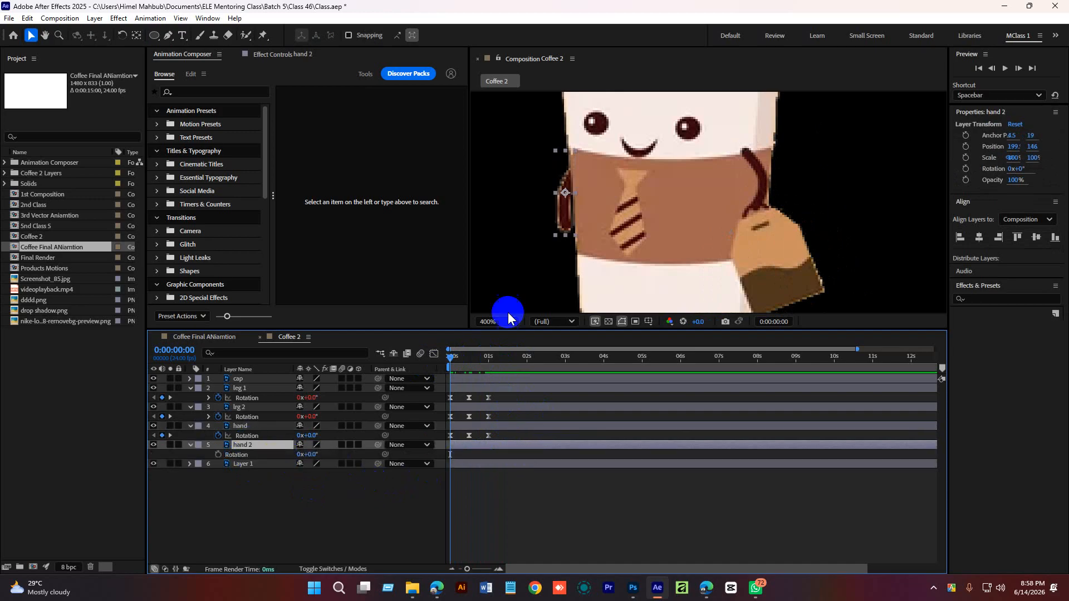
click(137, 35)
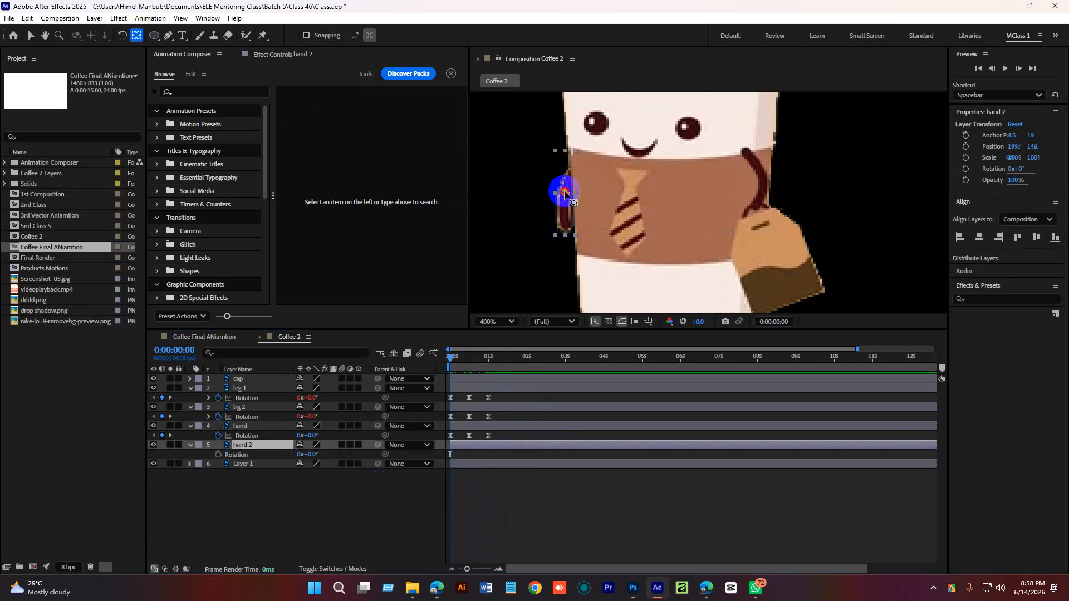
drag(564, 193, 567, 179)
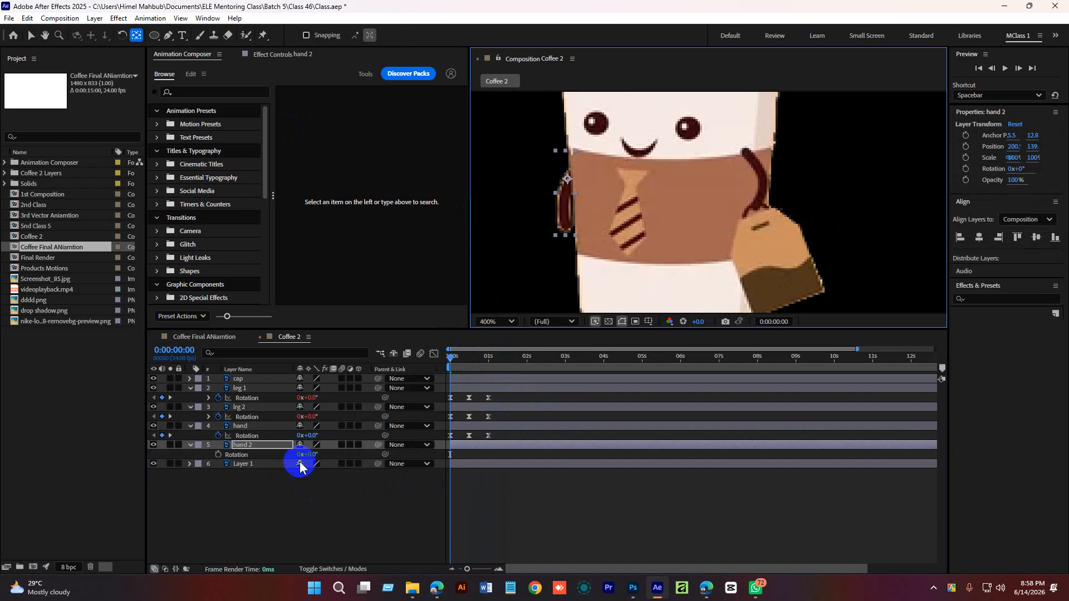
Keyframe hand 2's Rotation at 10° on the first frame, 0° at frame 12 and -10° at 1 second
click(218, 455)
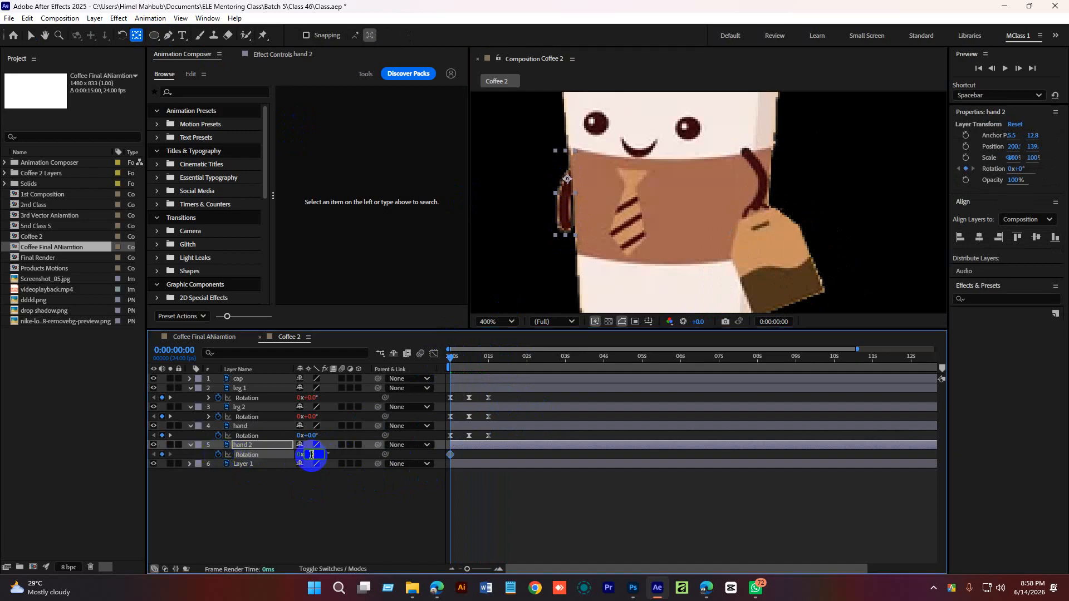
click(311, 454)
text(10)
key(Return)
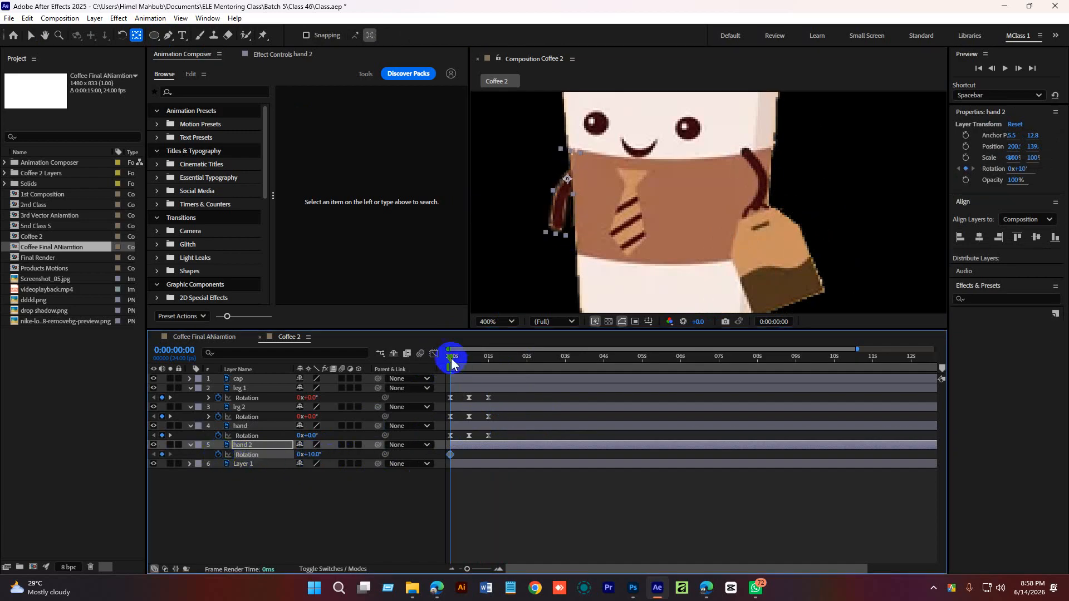
drag(451, 363, 469, 367)
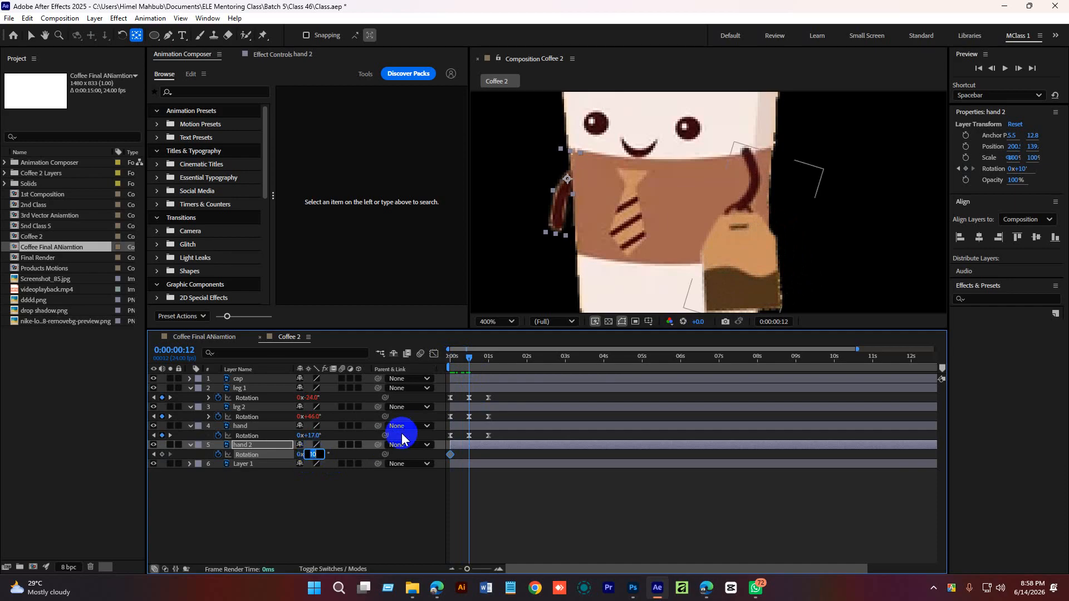
text(0)
key(Return)
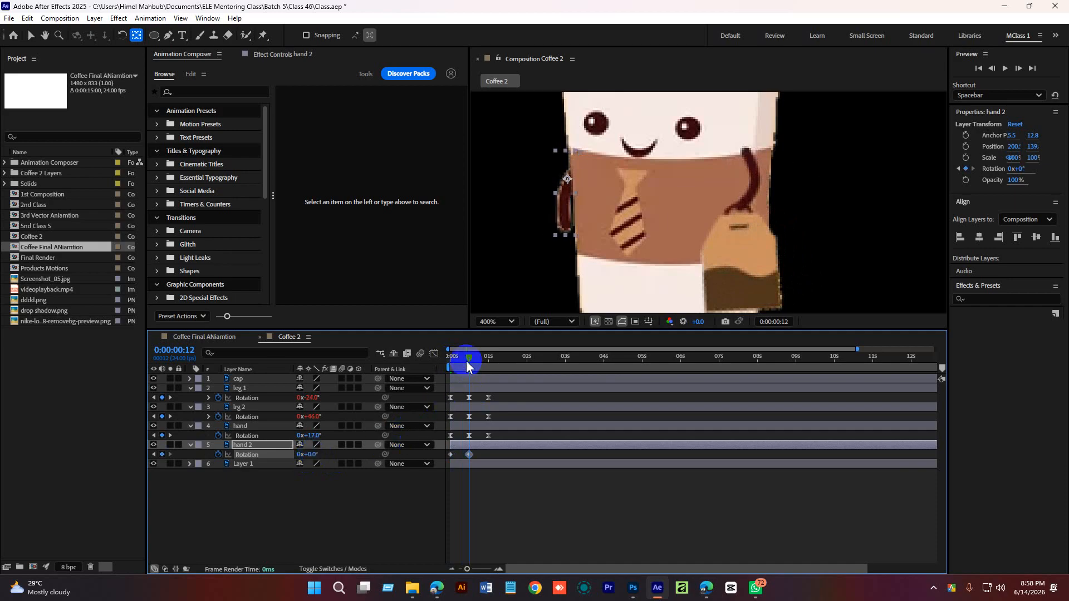
drag(469, 360, 487, 361)
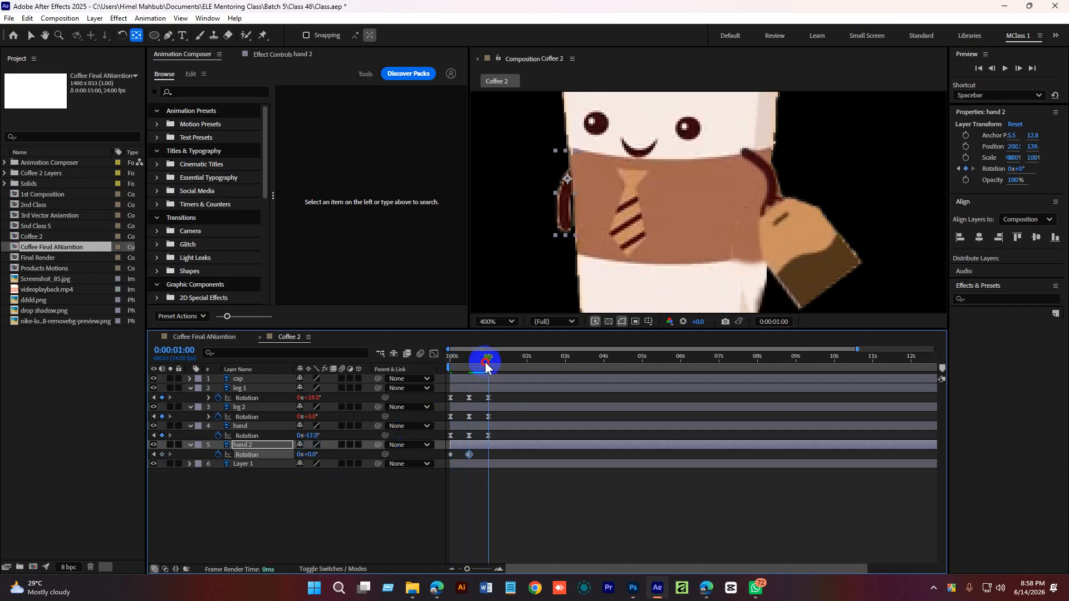
click(310, 457)
text(-10)
key(Return)
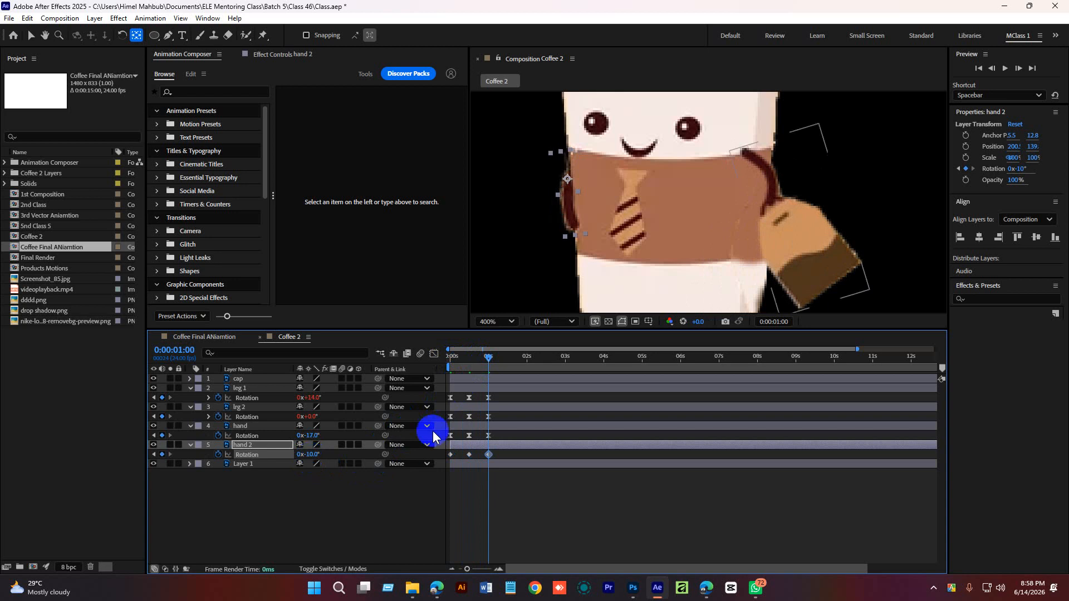
Play back the swing of both hands from the first frame
drag(487, 358, 426, 375)
key(space)
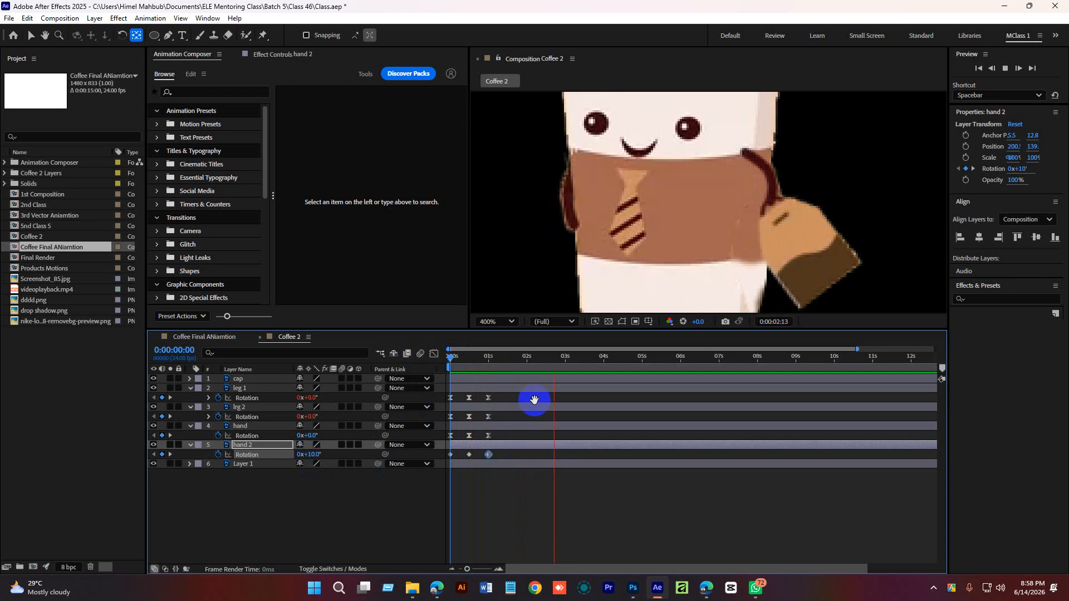
click(473, 367)
Try 0° as hand 2's Rotation on the first frame, check frame 11 and revert the change
drag(473, 367, 440, 365)
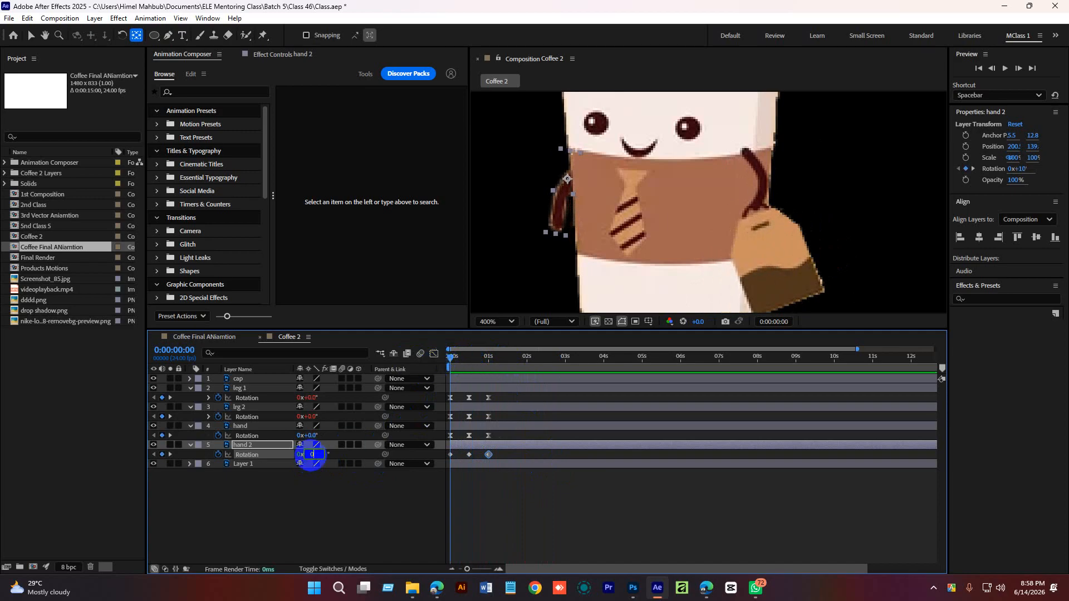
drag(449, 363, 468, 365)
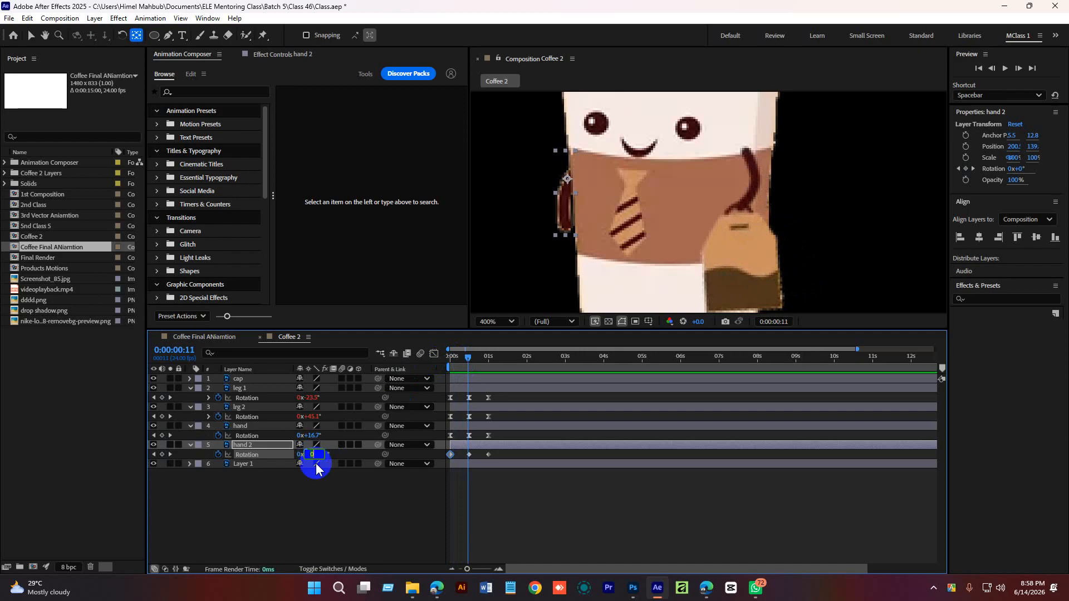
click(458, 445)
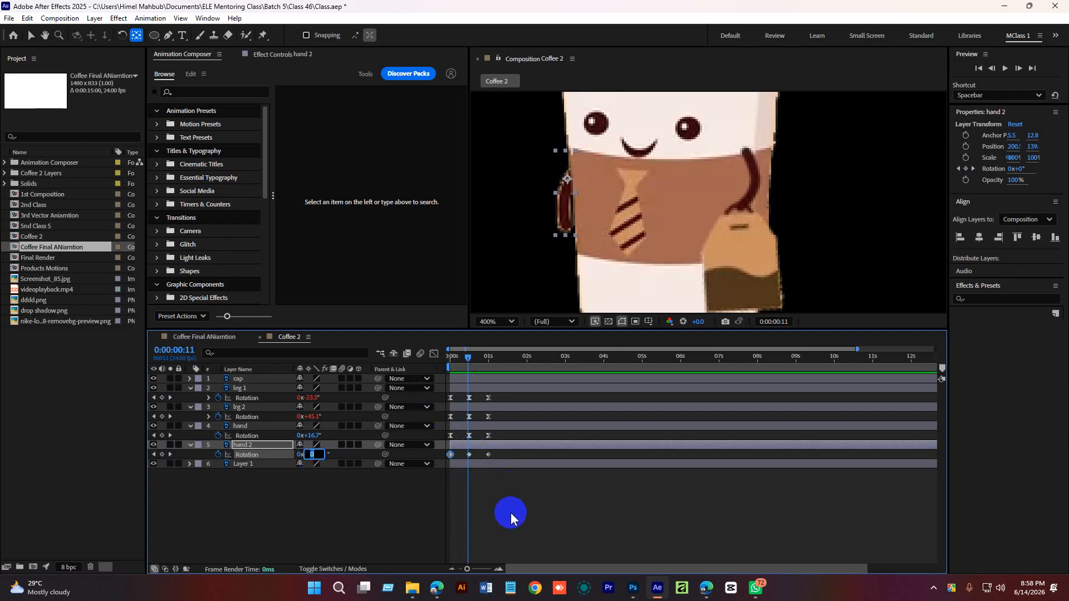
key(Home)
click(519, 477)
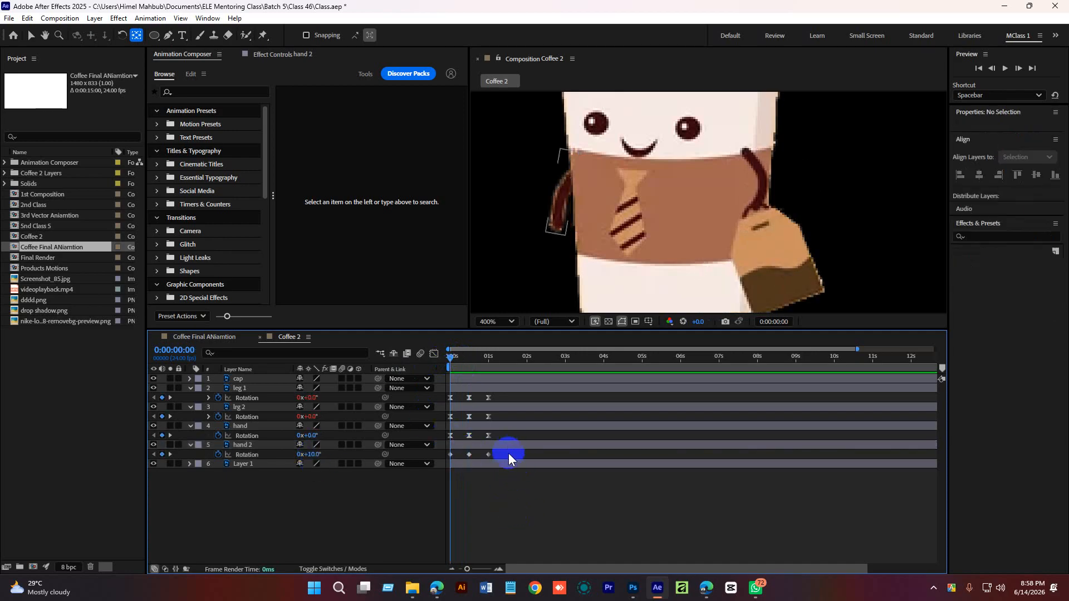
Apply Easy Ease to all three Rotation keyframes of hand 2 and switch back to the Selection tool
drag(508, 458, 433, 463)
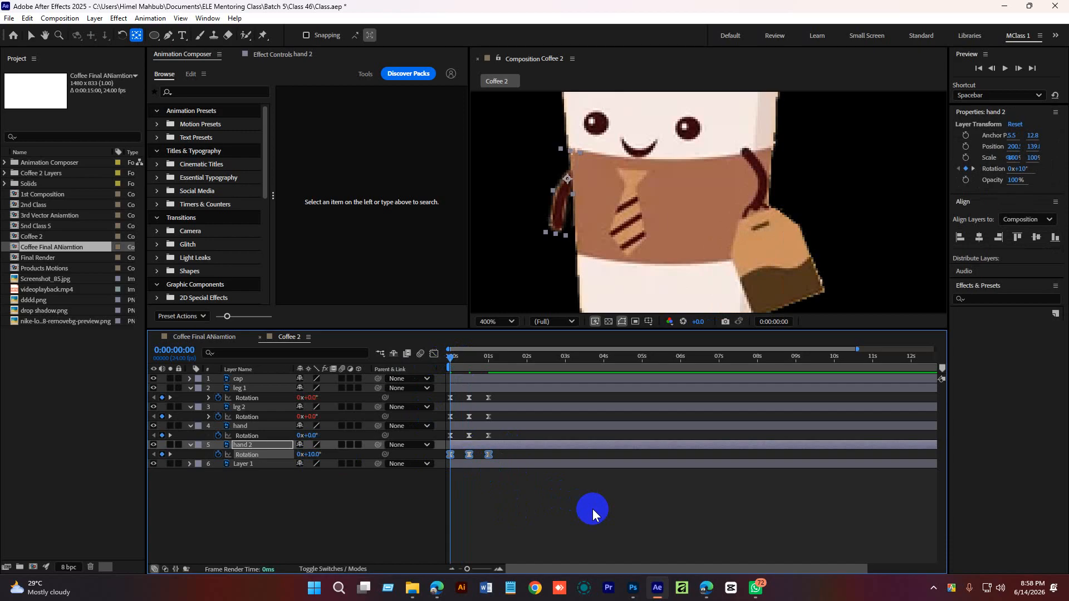
click(571, 508)
key(v)
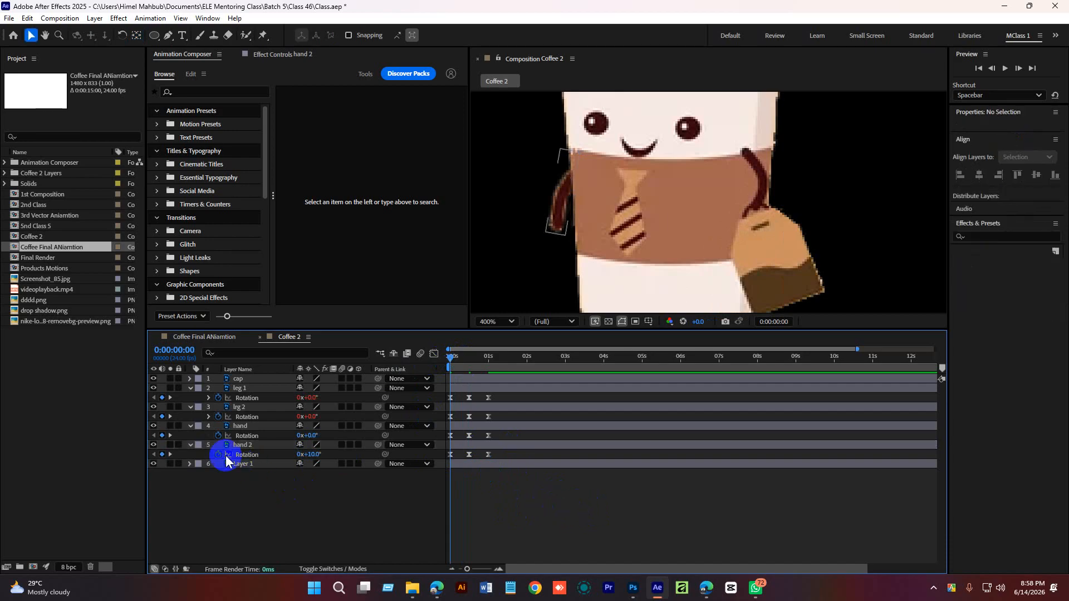
Loop the Rotation of both the hand 2 and hand layers with a loopOut() expression
alt+click(219, 455)
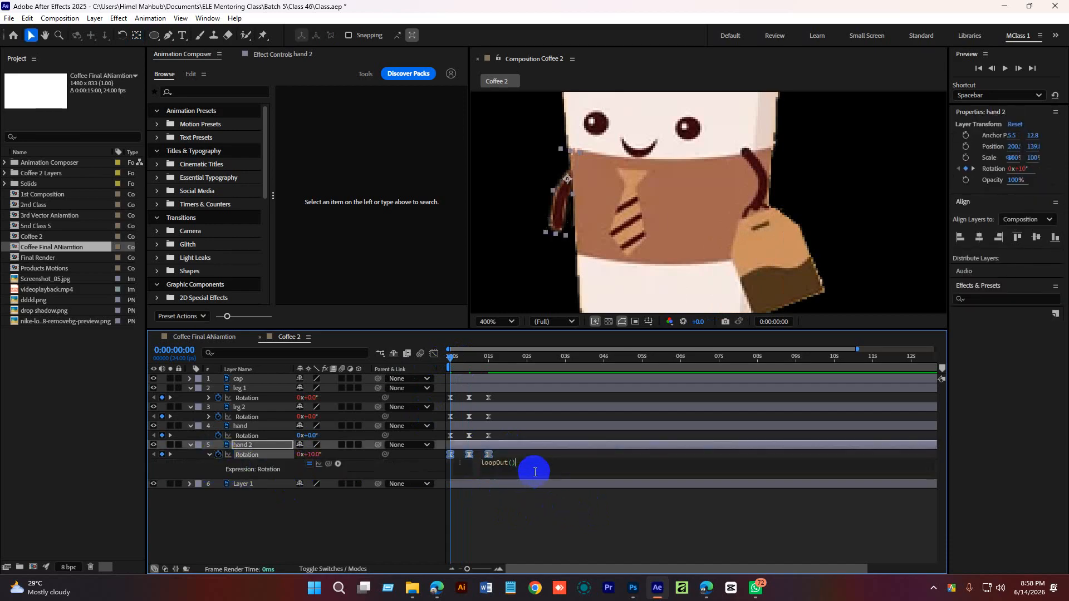
key(KP_Enter)
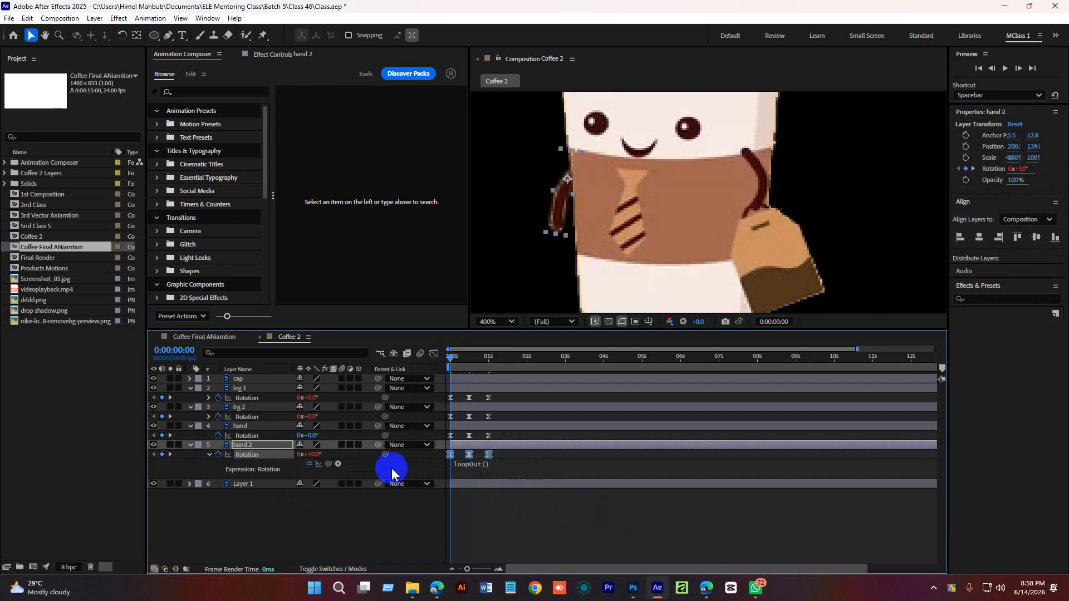
alt+click(218, 436)
text(loopOut())
click(521, 466)
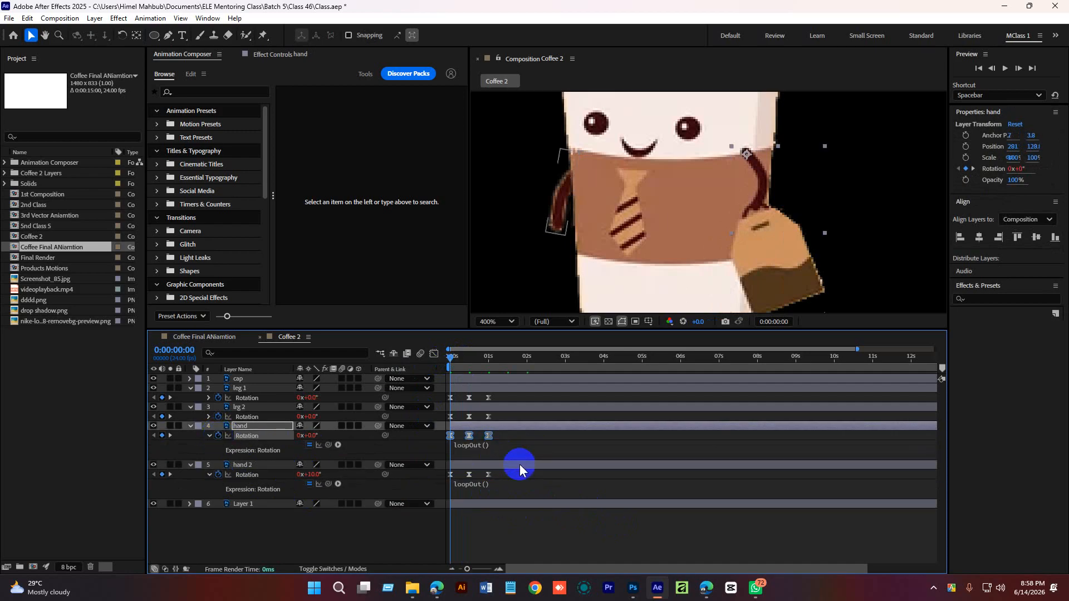
click(529, 535)
Play back the looping walk of the whole coffee cup character from the first frame
key(comma)
key(comma)
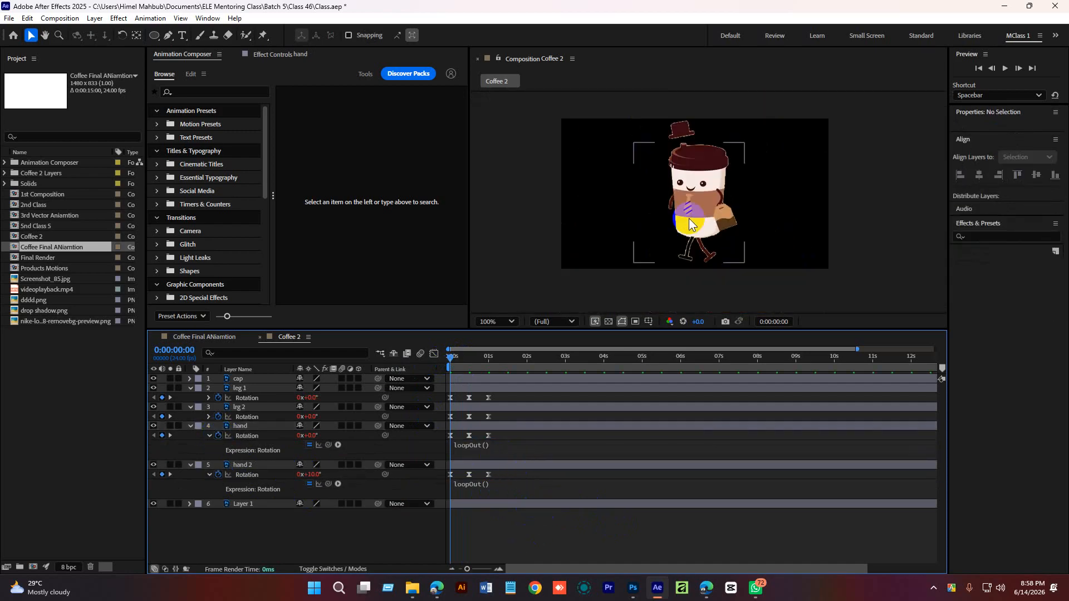
key(space)
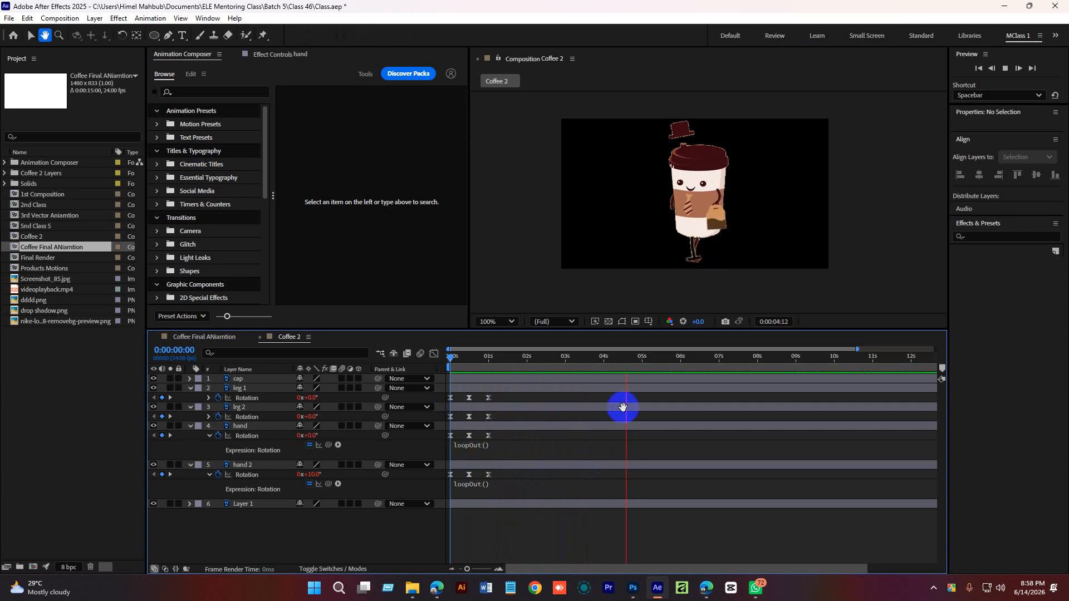
drag(632, 371, 486, 377)
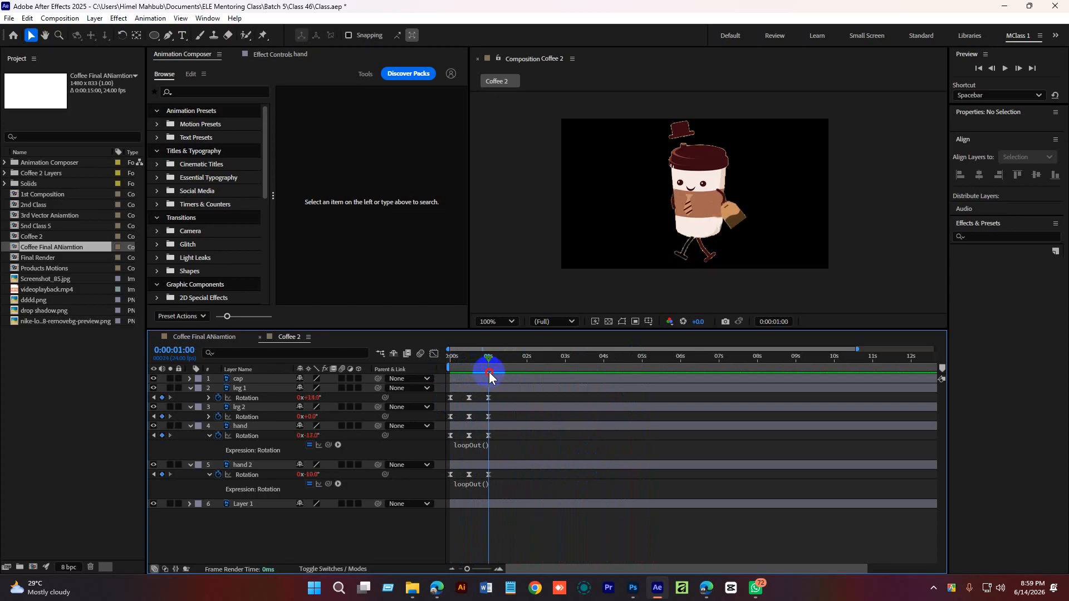
drag(490, 378, 439, 374)
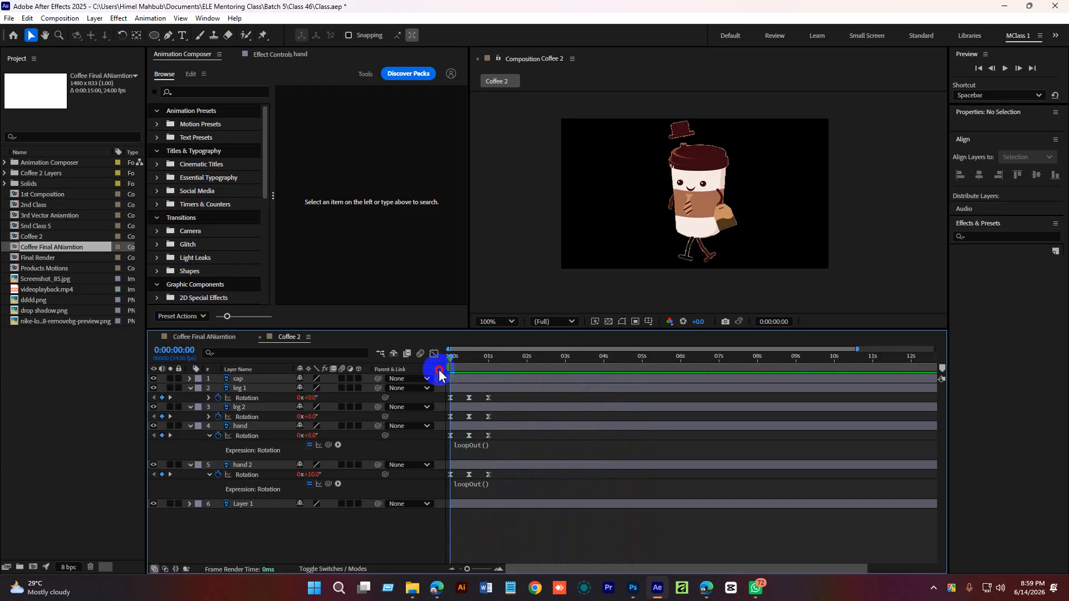
key(space)
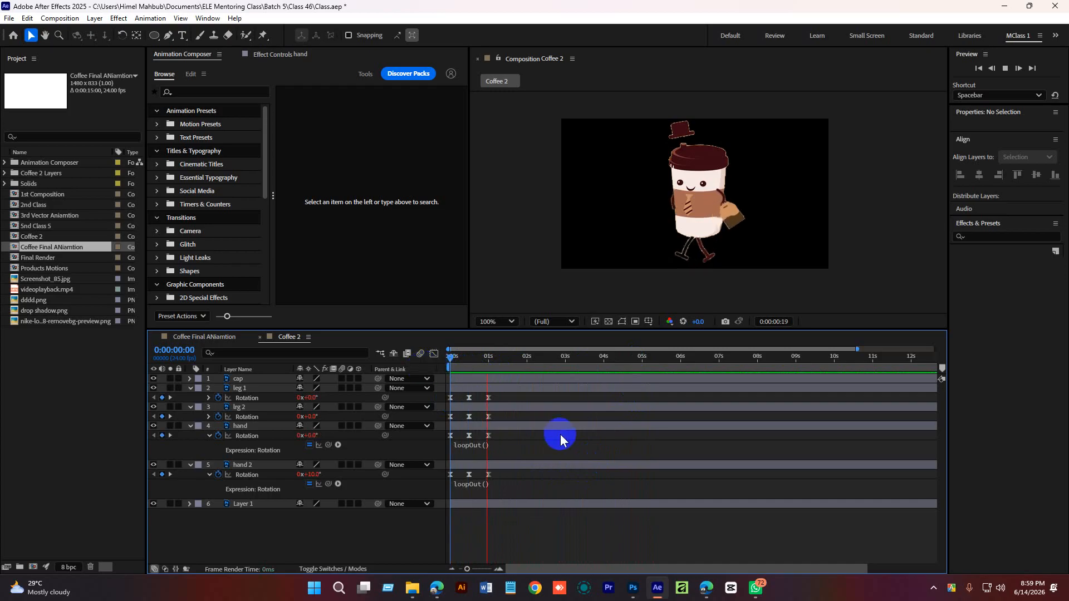
Keyframe the cap's Position at 216, 20 on the first frame, 216, 26 at frame 11 and 216, 21 at frame 23
click(682, 131)
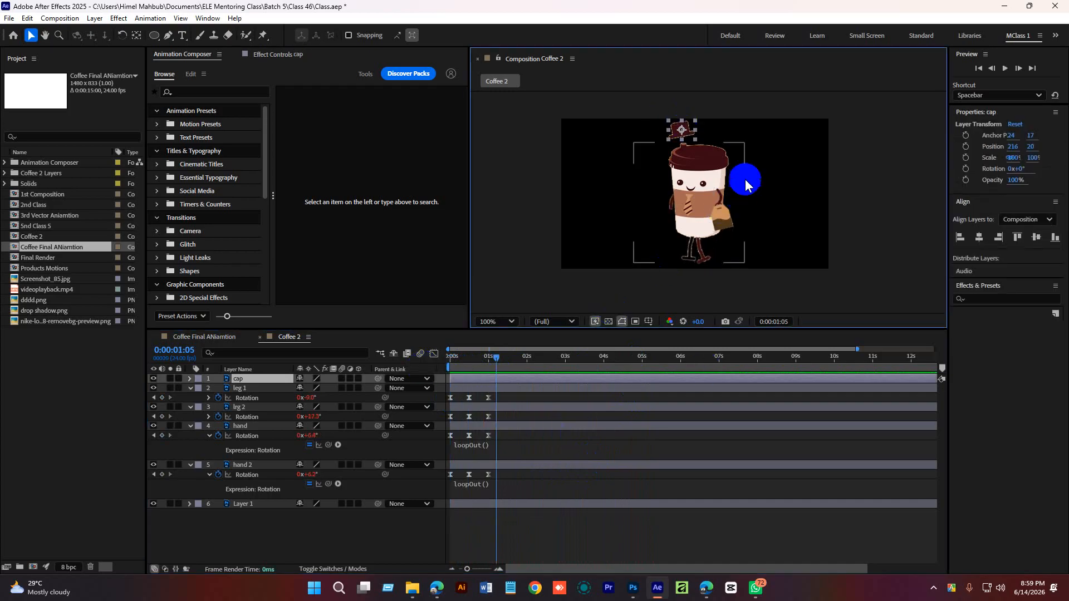
key(h)
drag(745, 162, 749, 179)
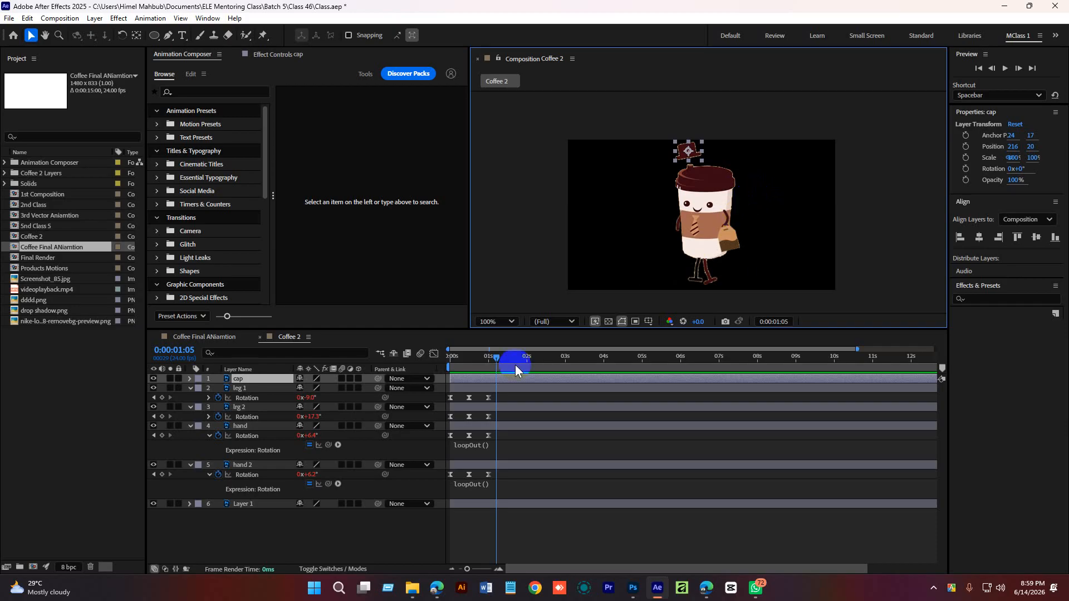
drag(502, 365, 465, 382)
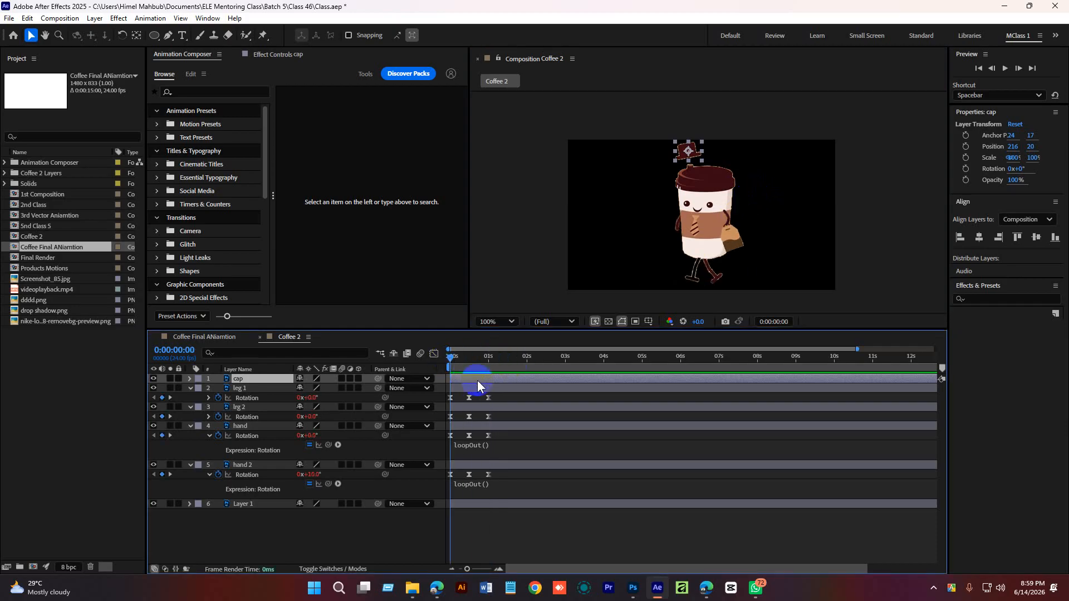
scroll(710, 155, up, 1)
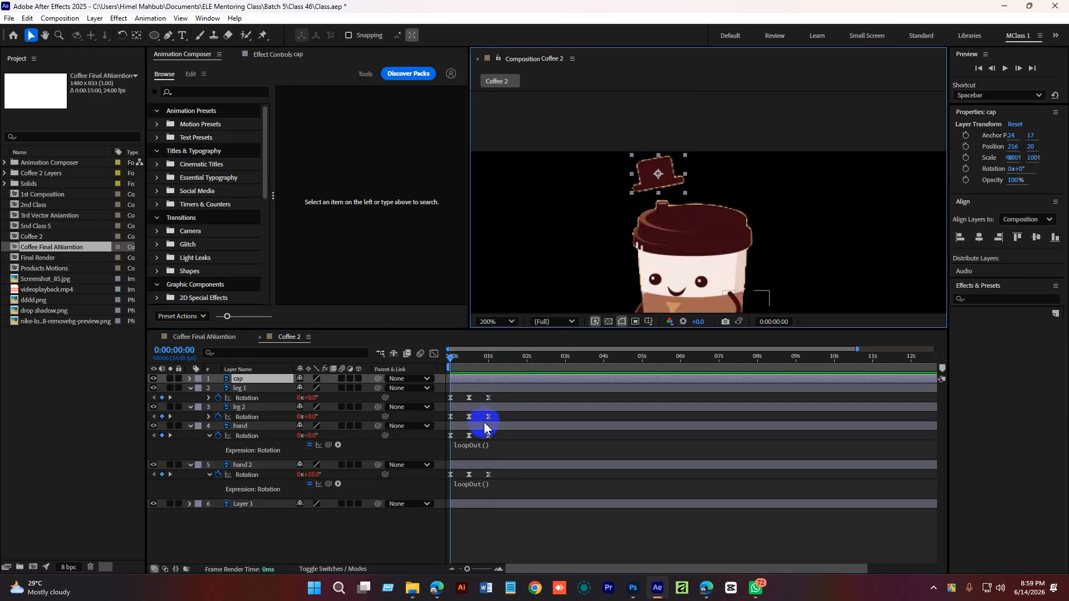
key(p)
click(219, 388)
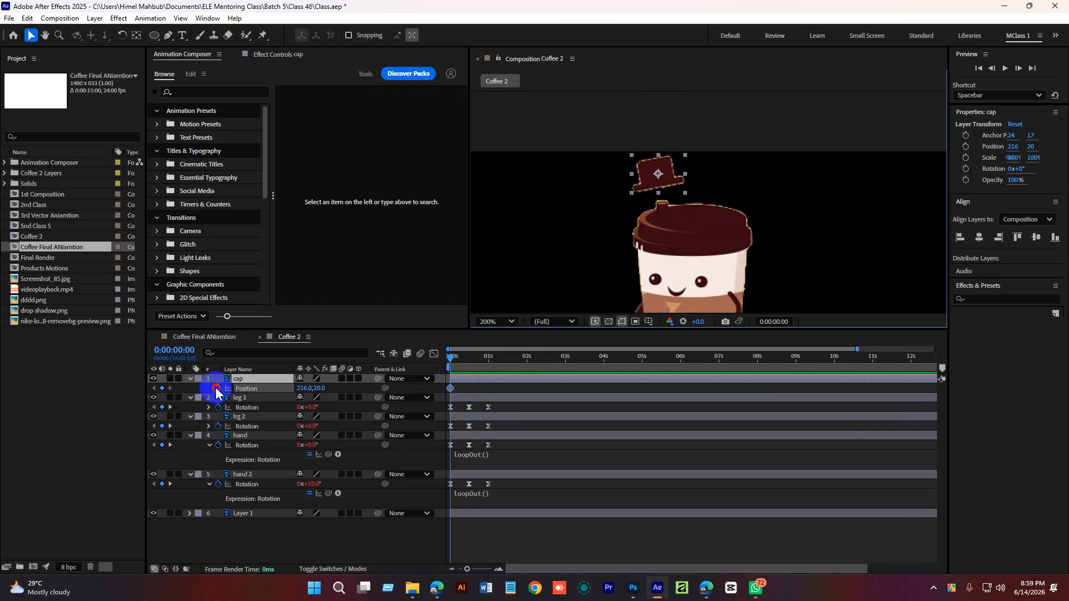
mouse_move(450, 362)
mouse_down()
mouse_move(488, 364)
mouse_move(468, 360)
mouse_up()
drag(664, 170, 671, 177)
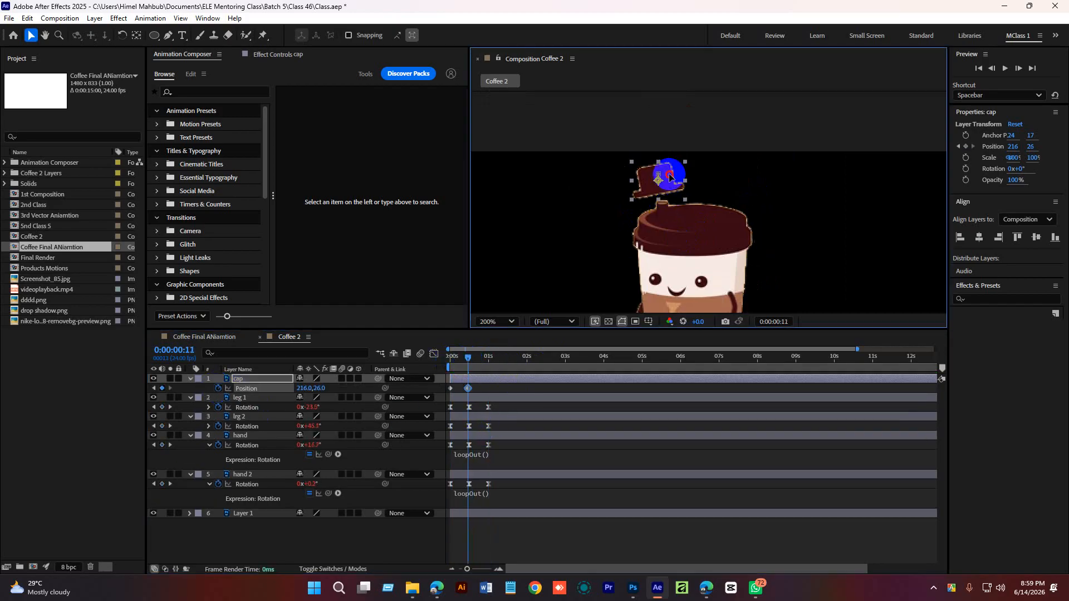
drag(473, 359, 486, 362)
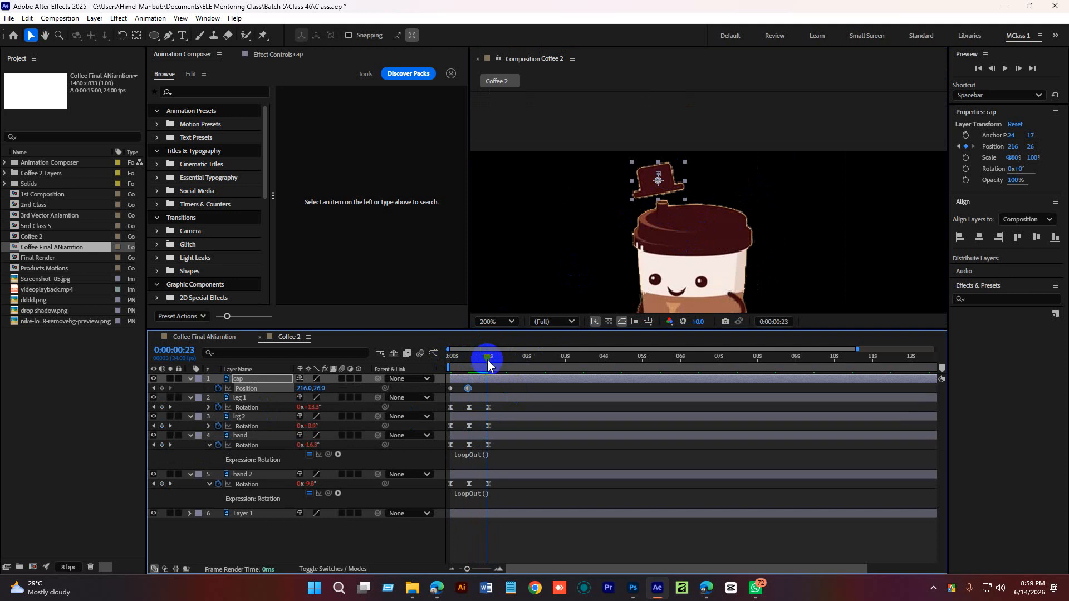
drag(659, 178, 659, 172)
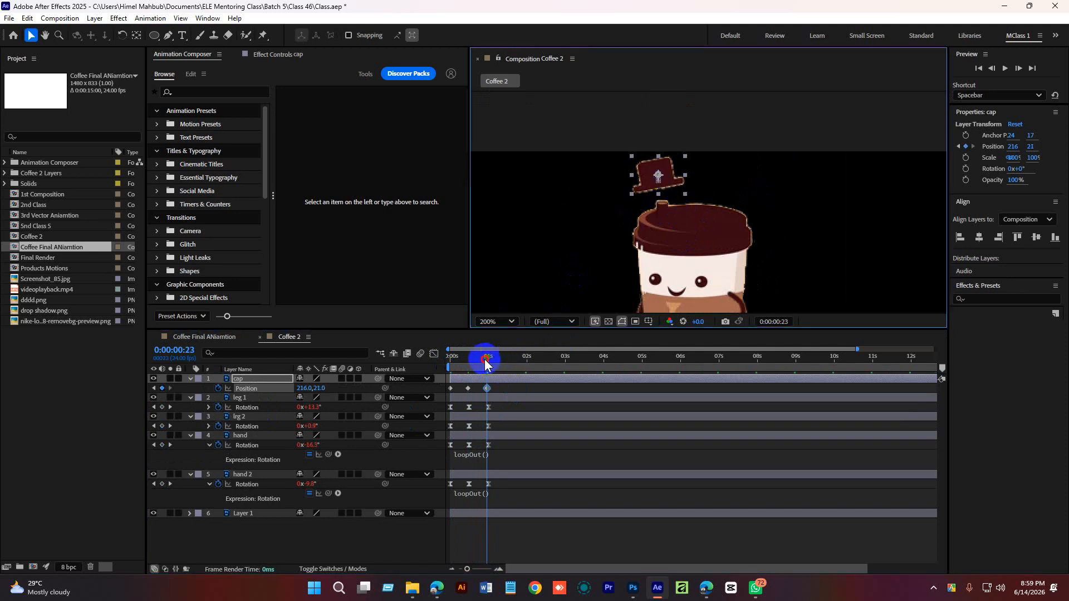
Play back the cap's up-and-down movement from the first frame
drag(486, 363, 422, 366)
click(472, 389)
click(468, 388)
key(space)
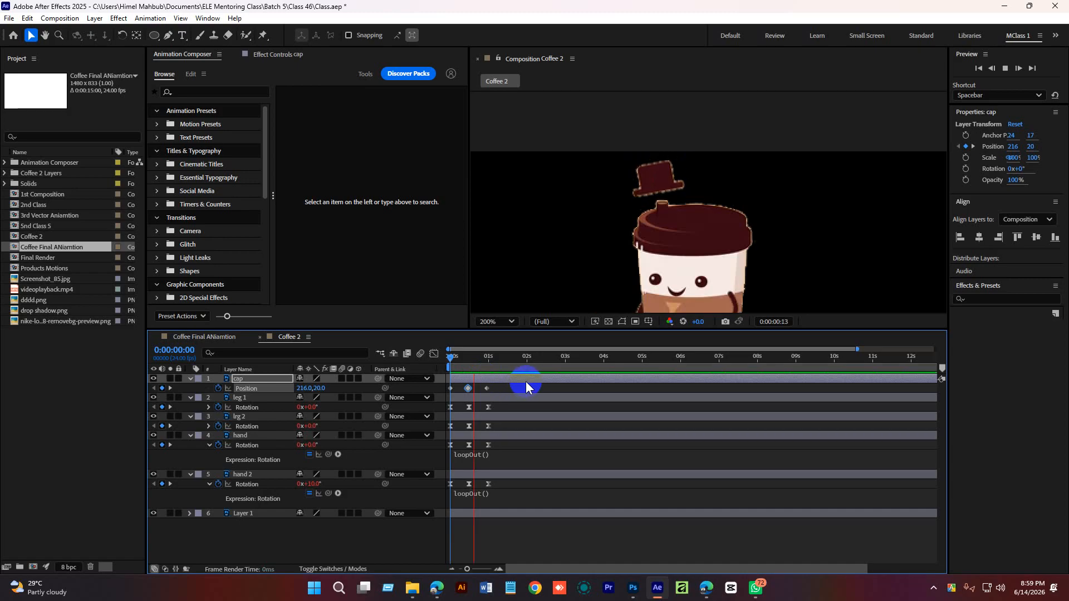
key(space)
Apply Easy Ease to the cap's three Position keyframes and loop them with a loopOut() expression
drag(505, 394, 445, 386)
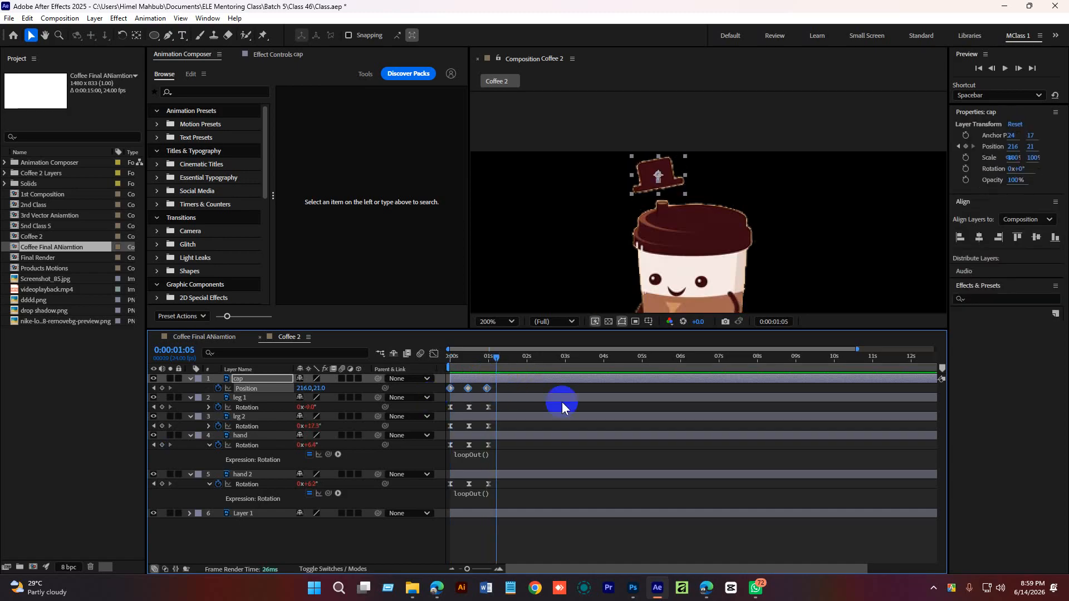
drag(494, 360, 425, 363)
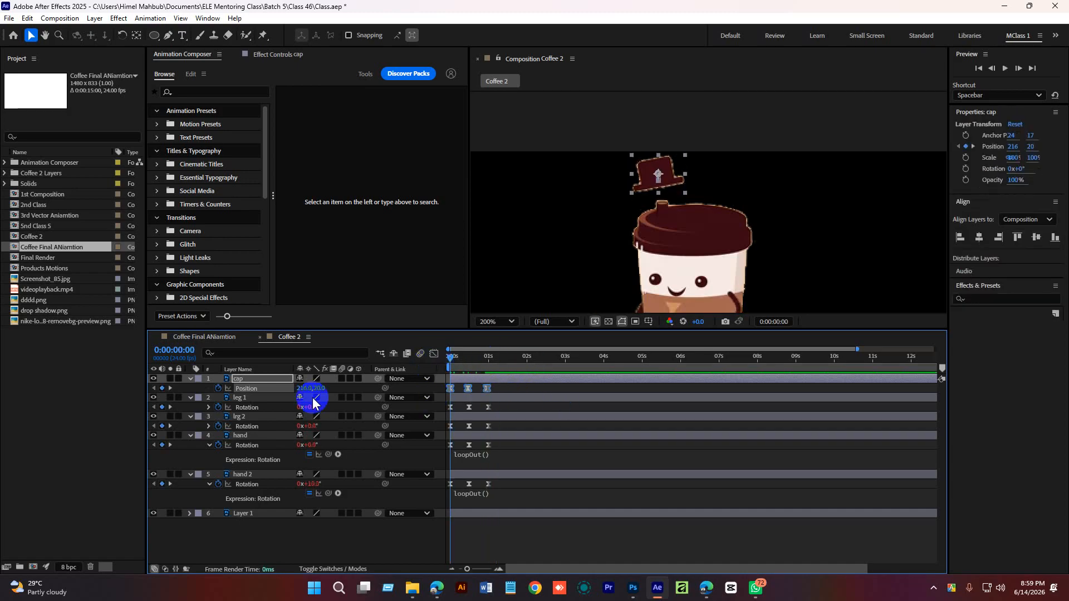
alt+click(218, 388)
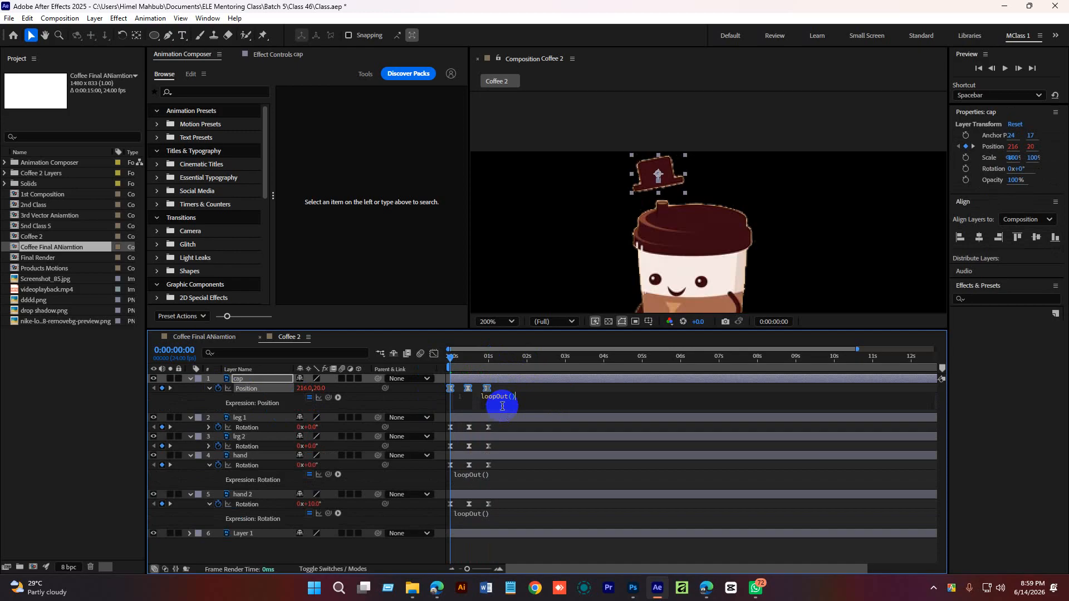
text(loopOut())
click(531, 419)
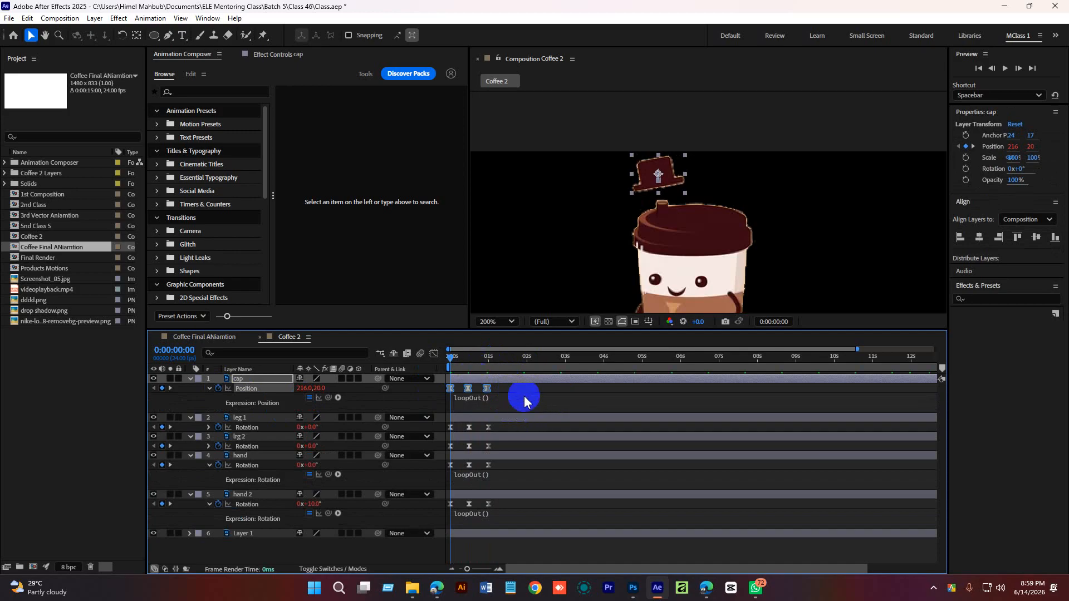
Collapse the cap layer's properties, deselect it and play back the looping cap movement from the first frame
click(209, 388)
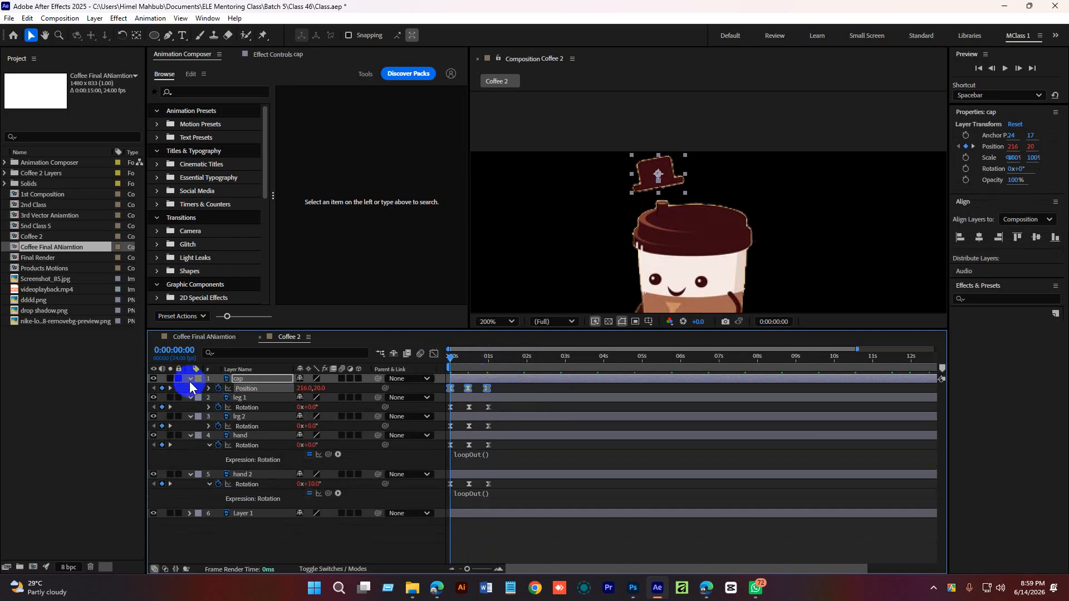
click(190, 379)
click(280, 532)
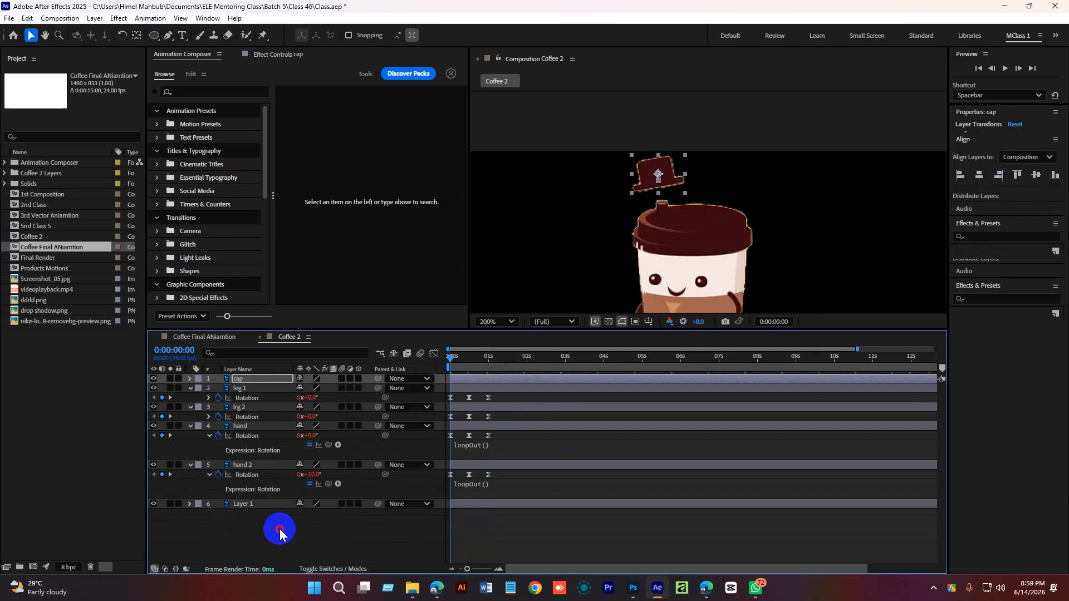
drag(469, 359, 448, 364)
key(space)
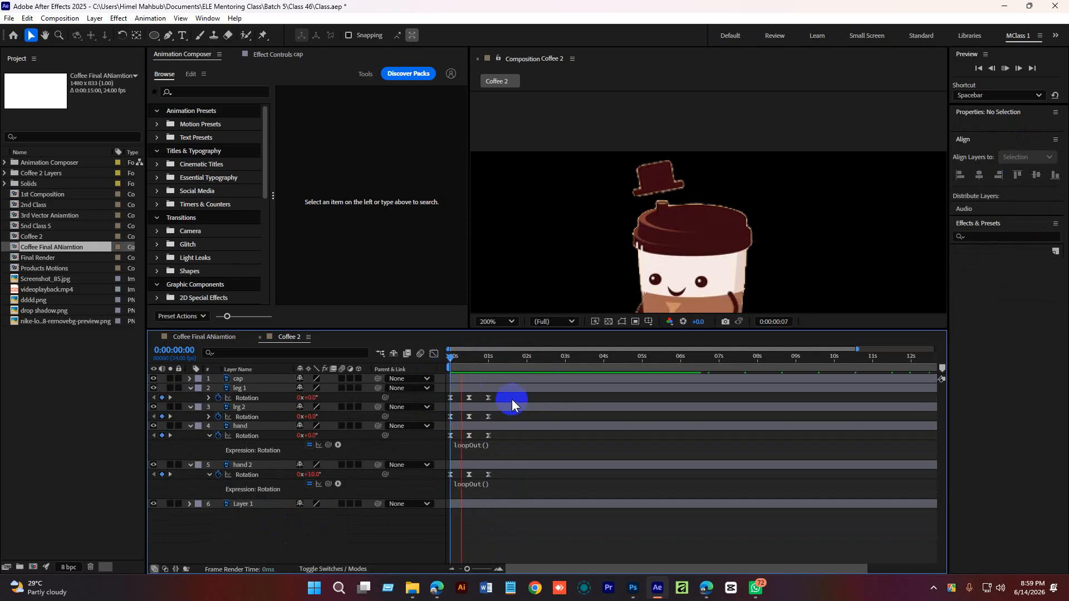
Stretch leg 1's Rotation keyframes so the middle one falls at 1 second and the last at about 2 seconds
click(682, 250)
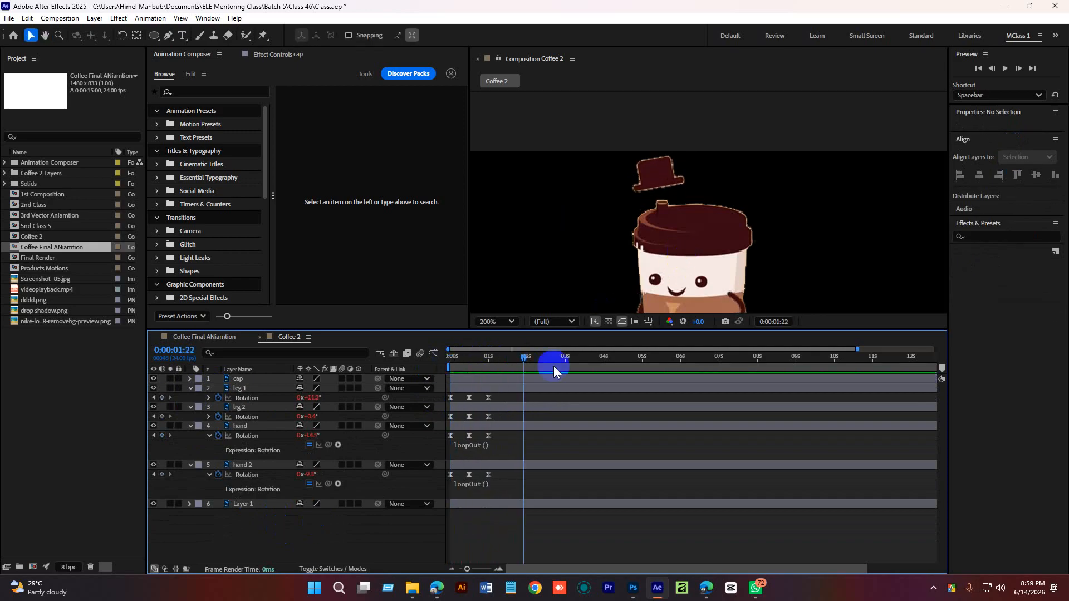
drag(522, 361, 445, 399)
drag(530, 400, 526, 400)
Play back the Coffee 2 composition from the start with the whole character in view to check the walk cycle
drag(526, 360, 452, 413)
key(space)
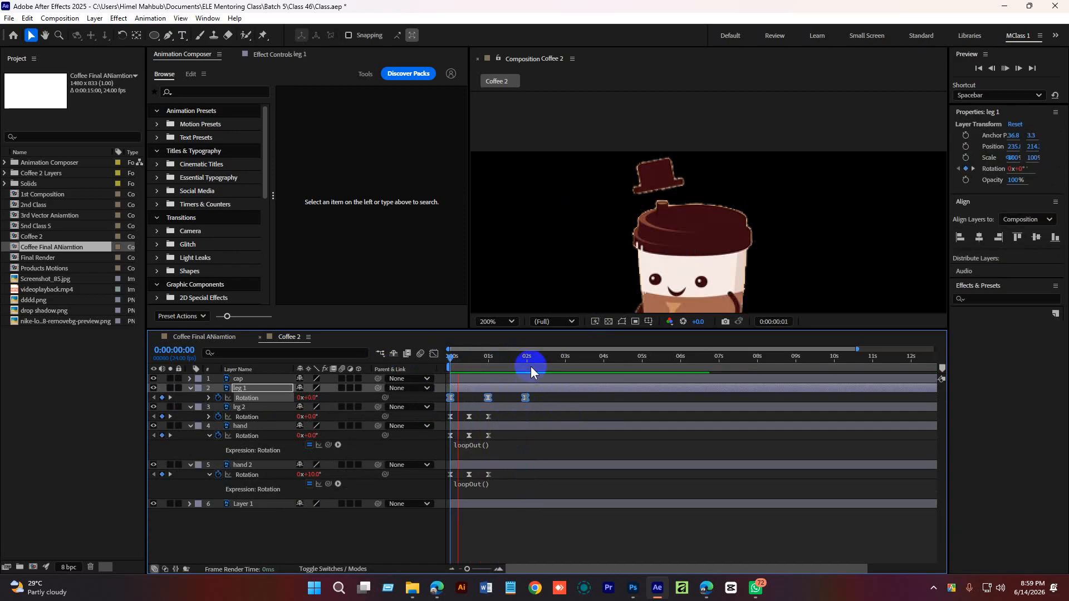
key(space)
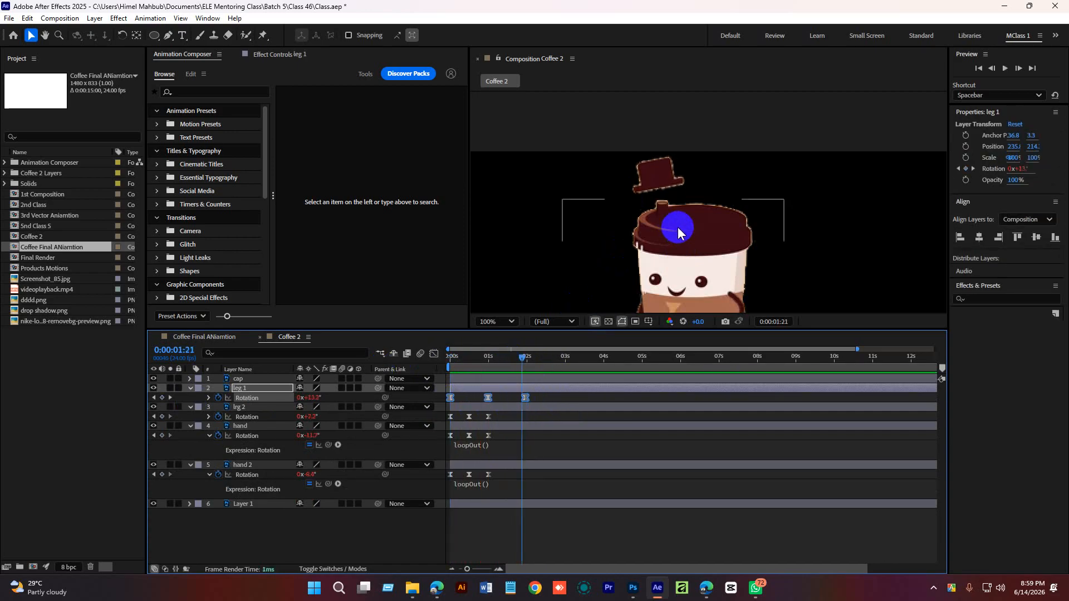
scroll(678, 227, down, 1)
click(585, 537)
drag(523, 357, 452, 357)
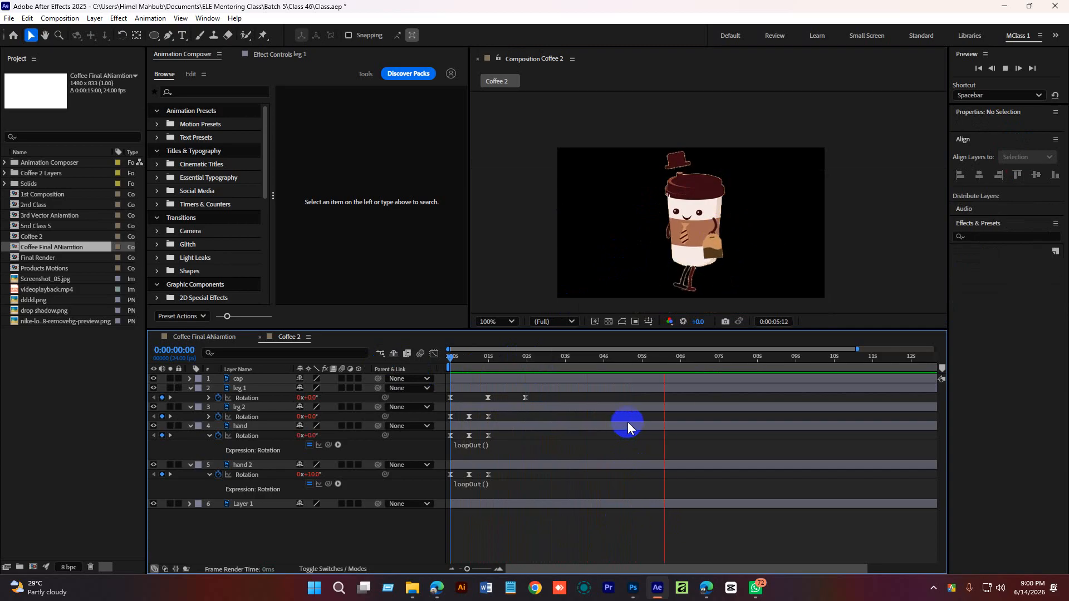
key(space)
drag(683, 359, 419, 410)
key(space)
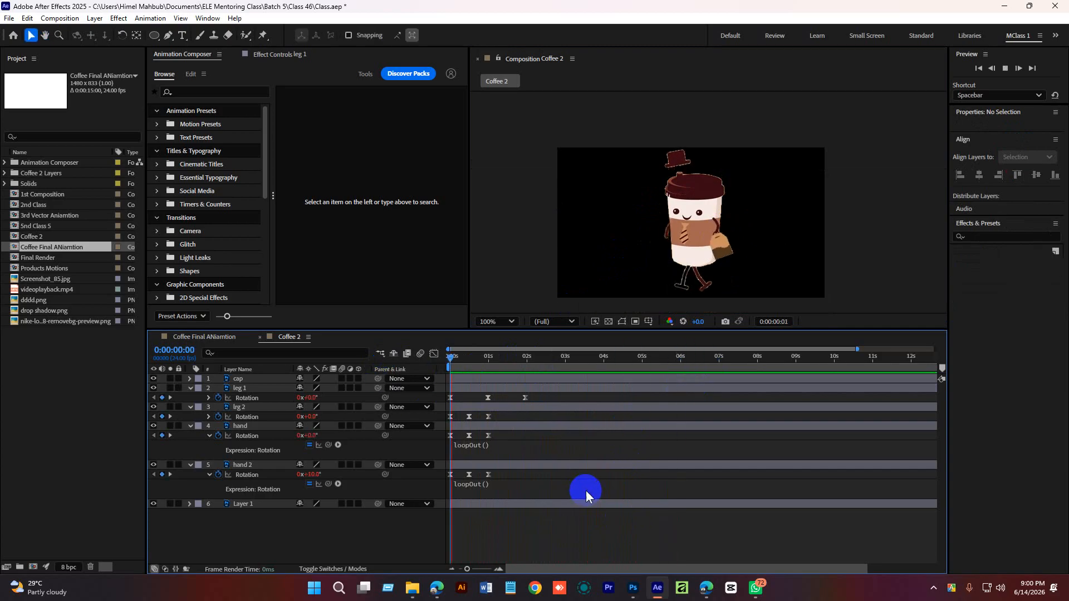
key(space)
Add the Coffee 2 composition as a layer in Coffee Final ANiamtion and enable Collapse Transformations for it
click(232, 338)
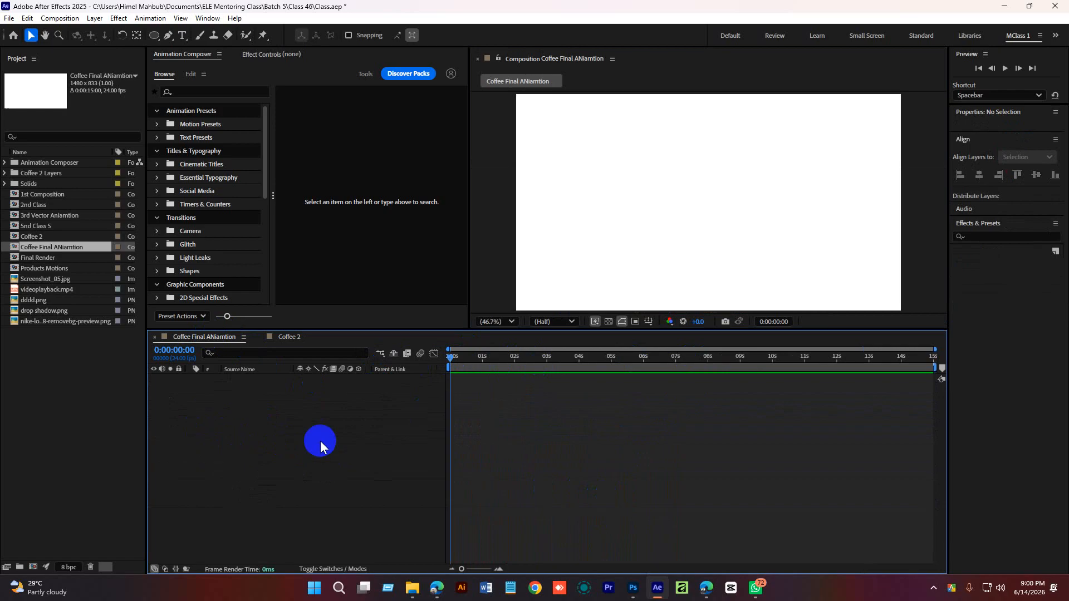
drag(29, 238, 215, 526)
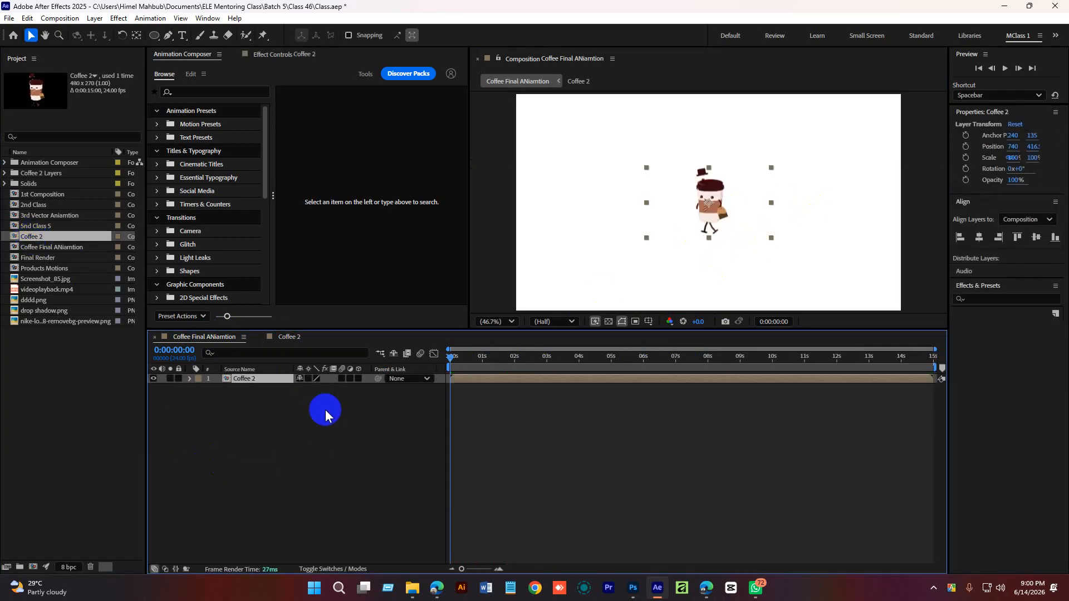
click(309, 379)
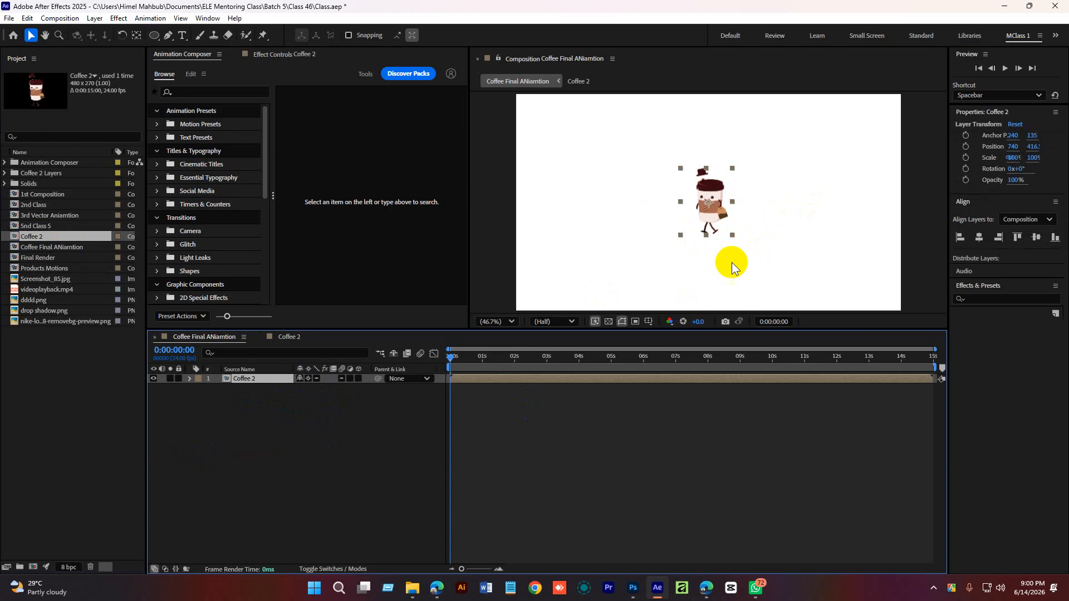
Scale the Coffee 2 layer up to 241% and preview the animation
key(s)
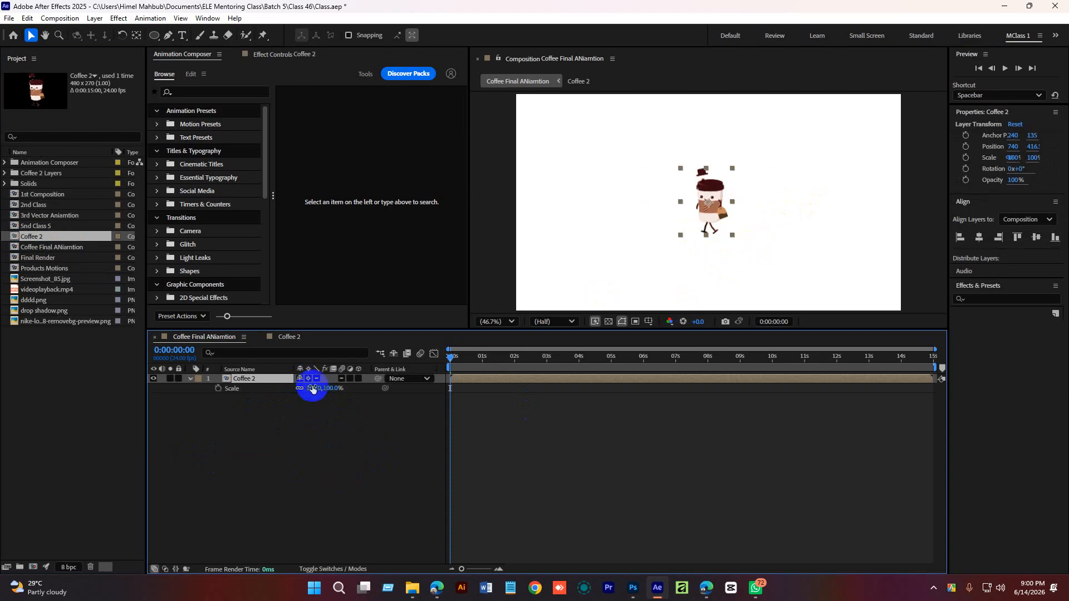
drag(312, 388, 406, 401)
click(573, 462)
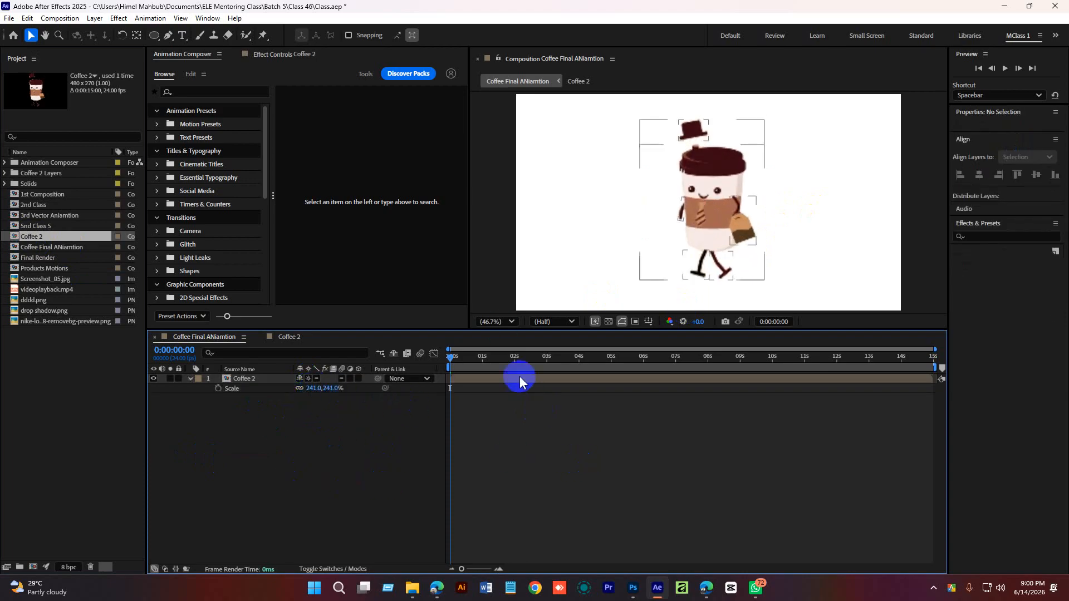
key(space)
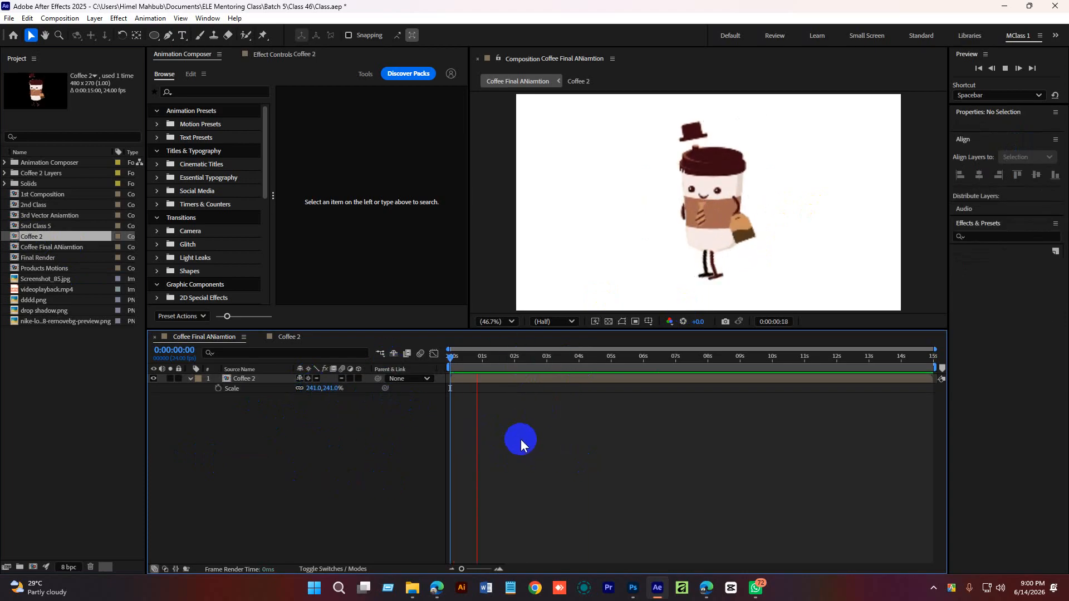
click(729, 222)
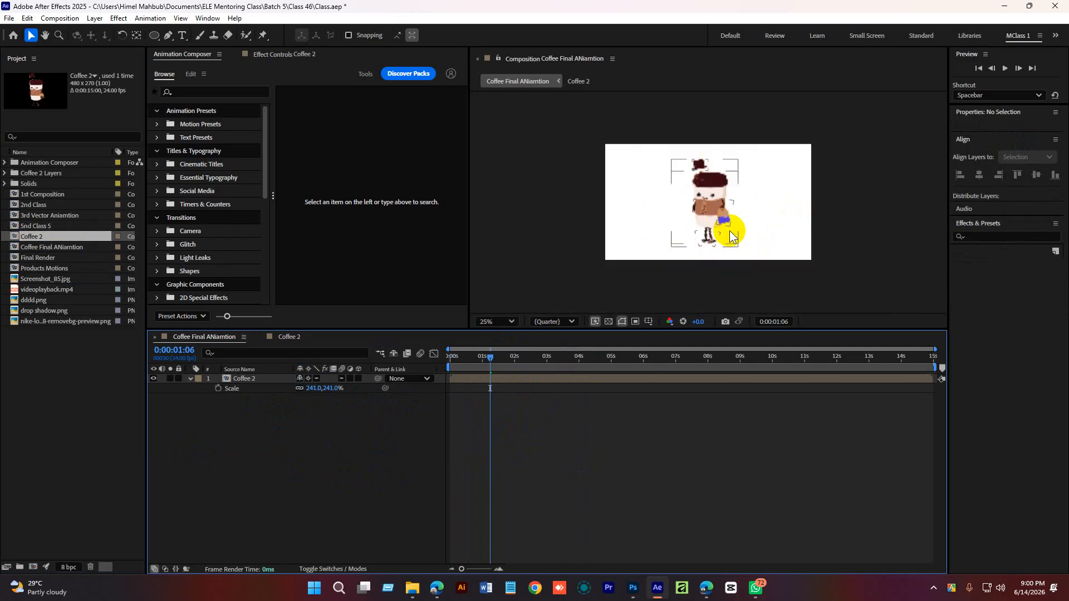
Set the Coffee 2 layer's Scale to 150%
click(313, 389)
text(150)
key(Return)
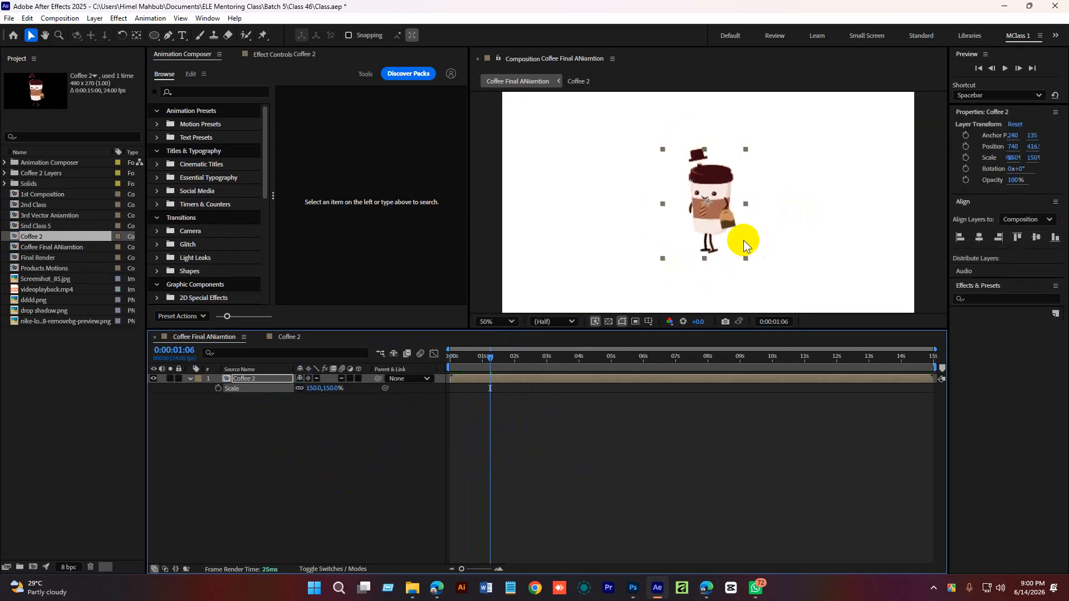
Return to the first frame and move the Coffee 2 character into the lower-right area of the canvas
click(722, 230)
drag(489, 363, 397, 365)
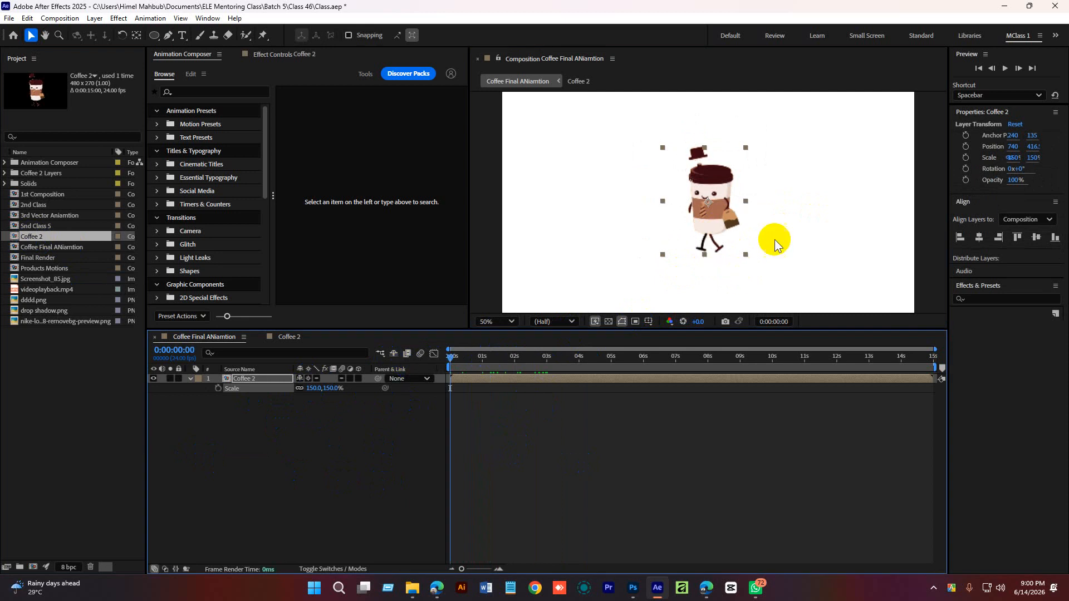
drag(722, 211, 834, 244)
scroll(756, 235, down, 1)
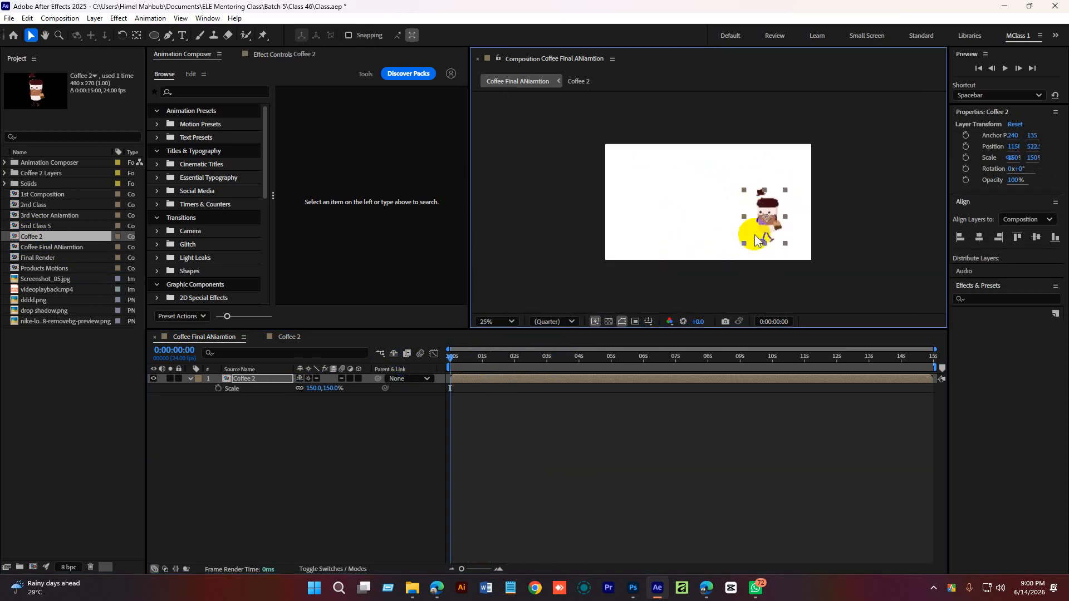
click(506, 426)
click(155, 36)
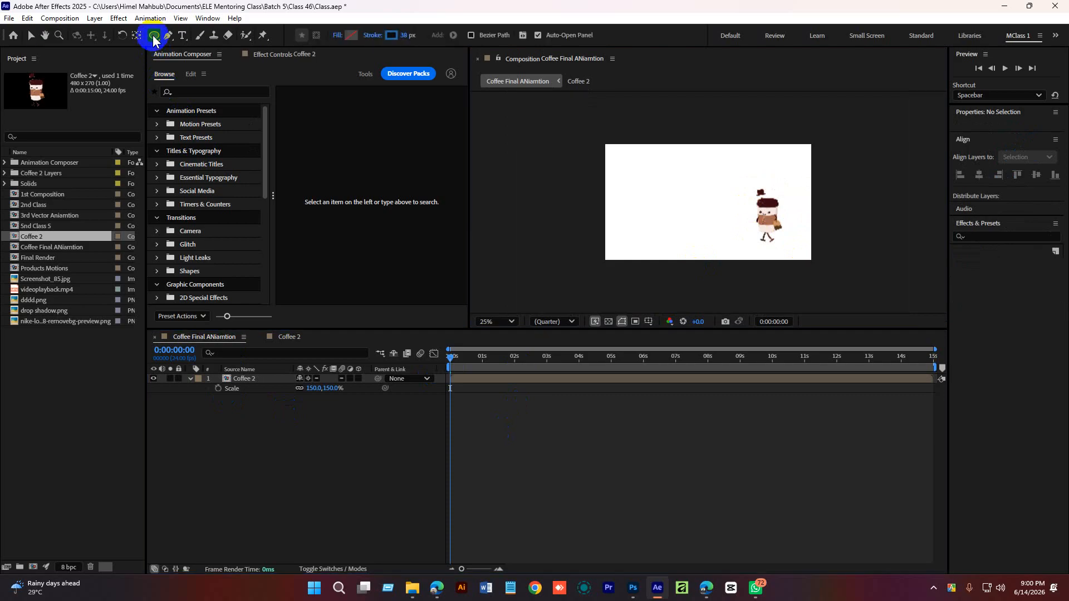
click(155, 36)
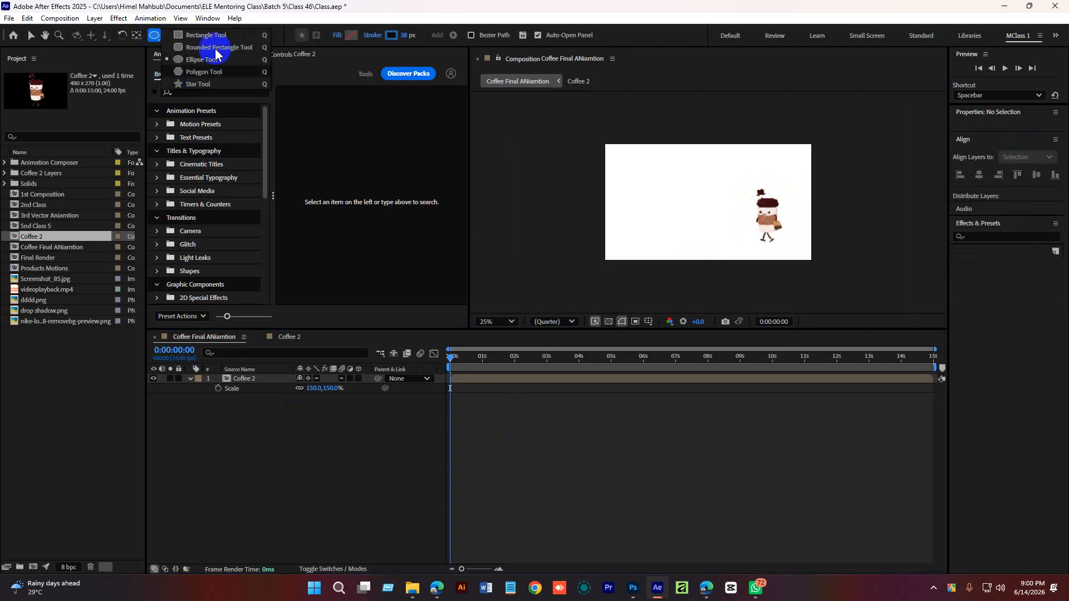
click(326, 464)
Draw a straight horizontal line with the Pen tool beneath the character, extending past both side edges of the frame
click(168, 36)
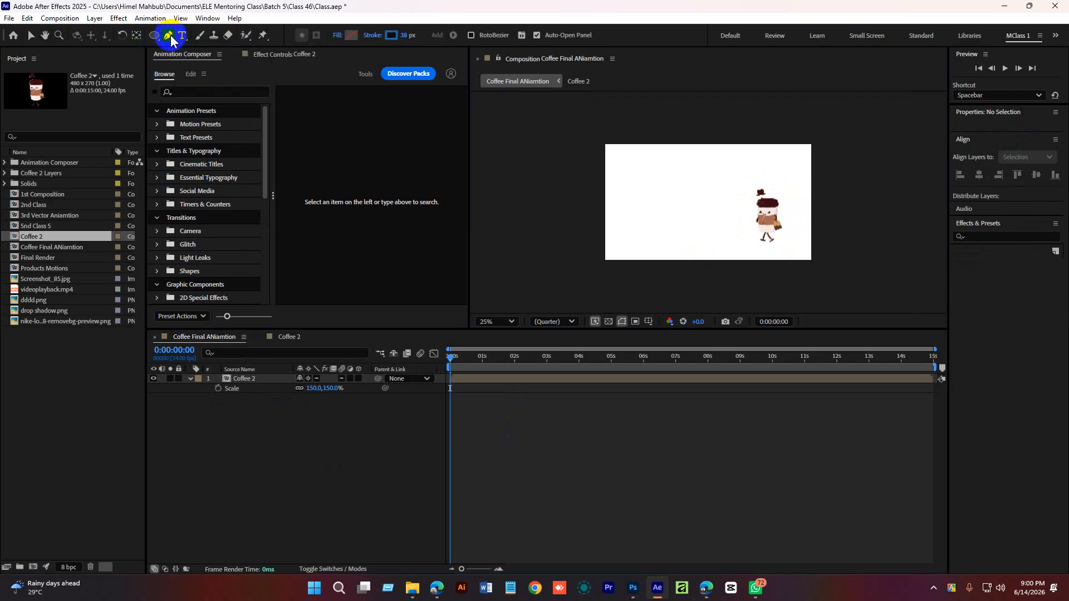
click(593, 246)
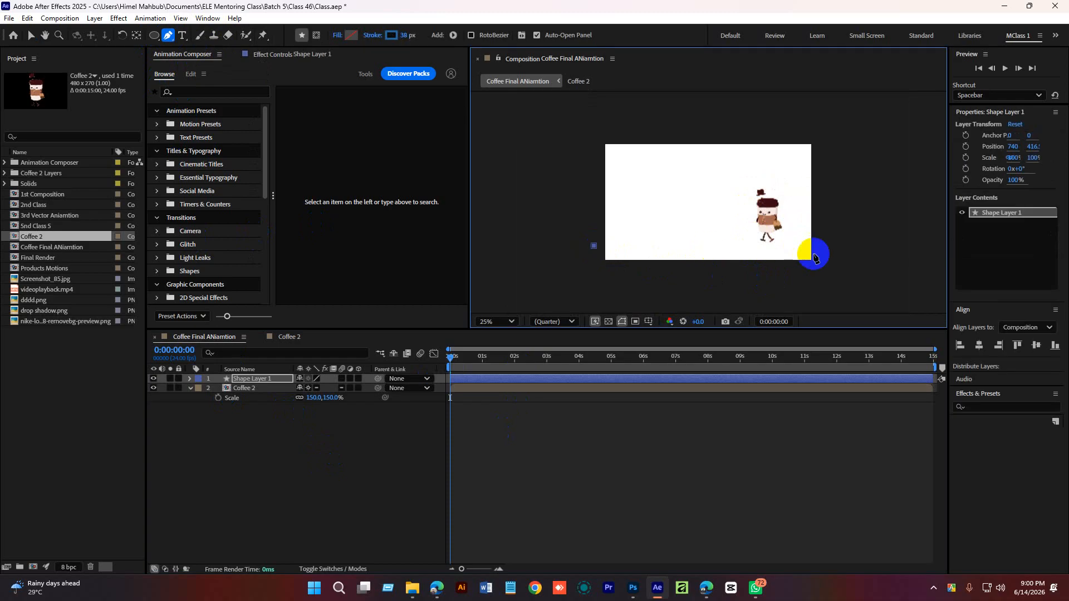
click(819, 246)
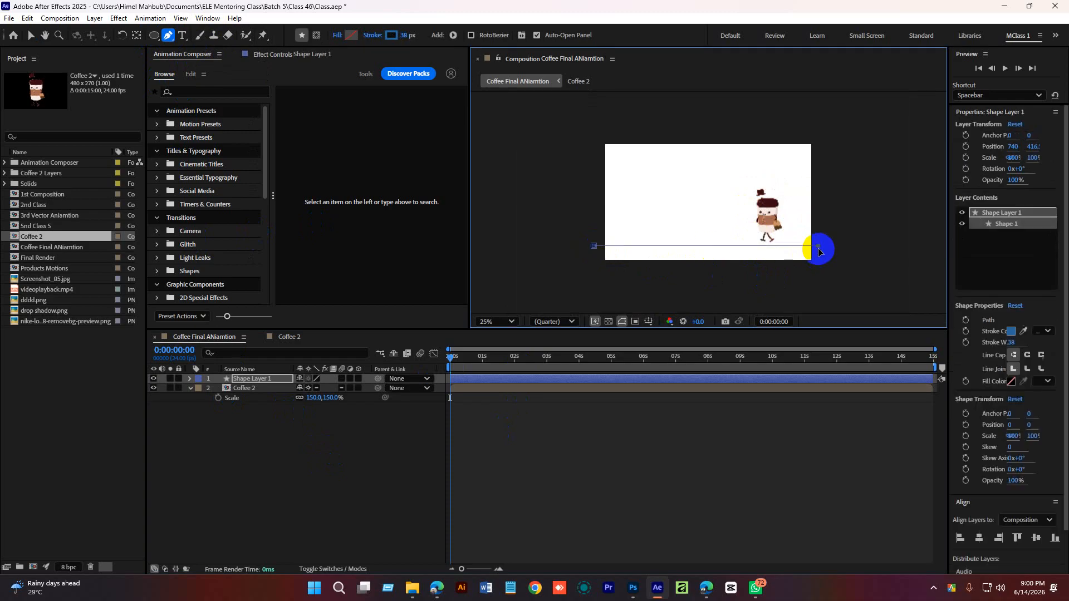
Set the line's stroke color to black (000000) and its stroke width to 20 px
click(391, 35)
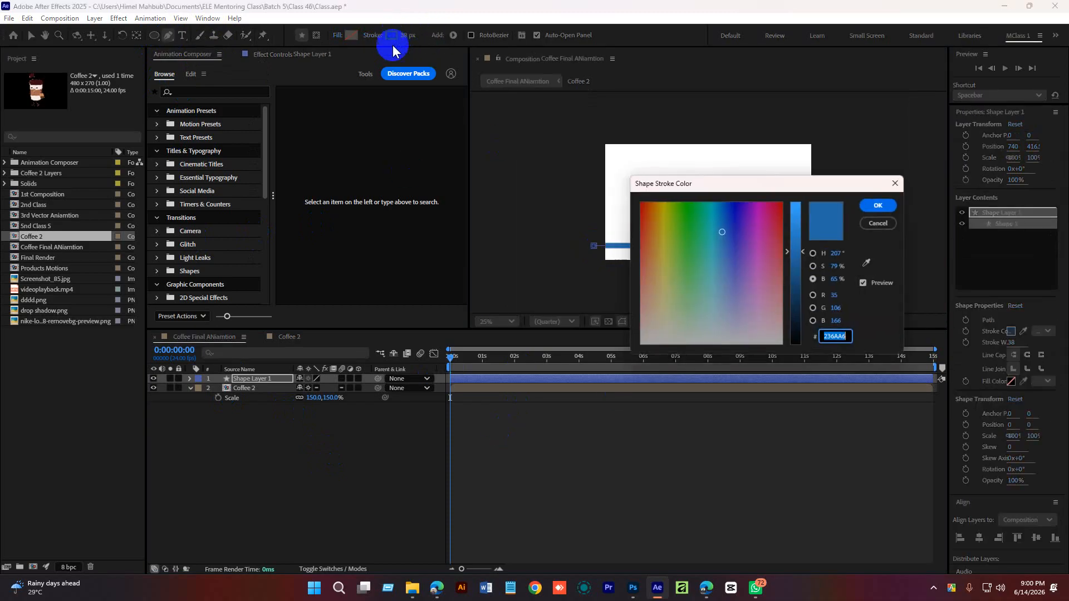
mouse_move(717, 259)
mouse_down()
mouse_move(780, 375)
mouse_move(800, 368)
mouse_up()
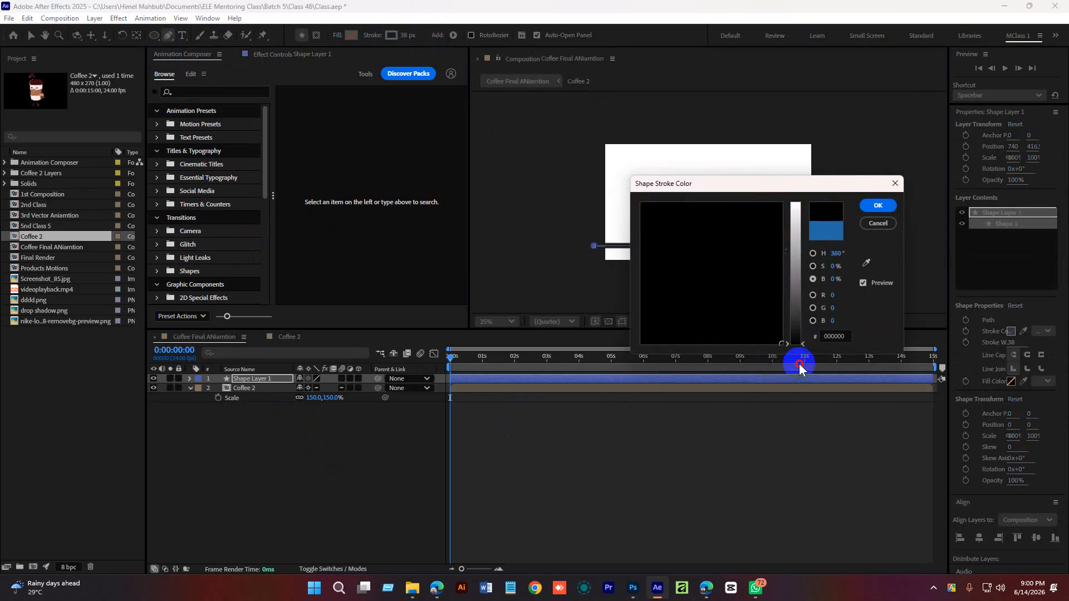
click(879, 206)
click(407, 37)
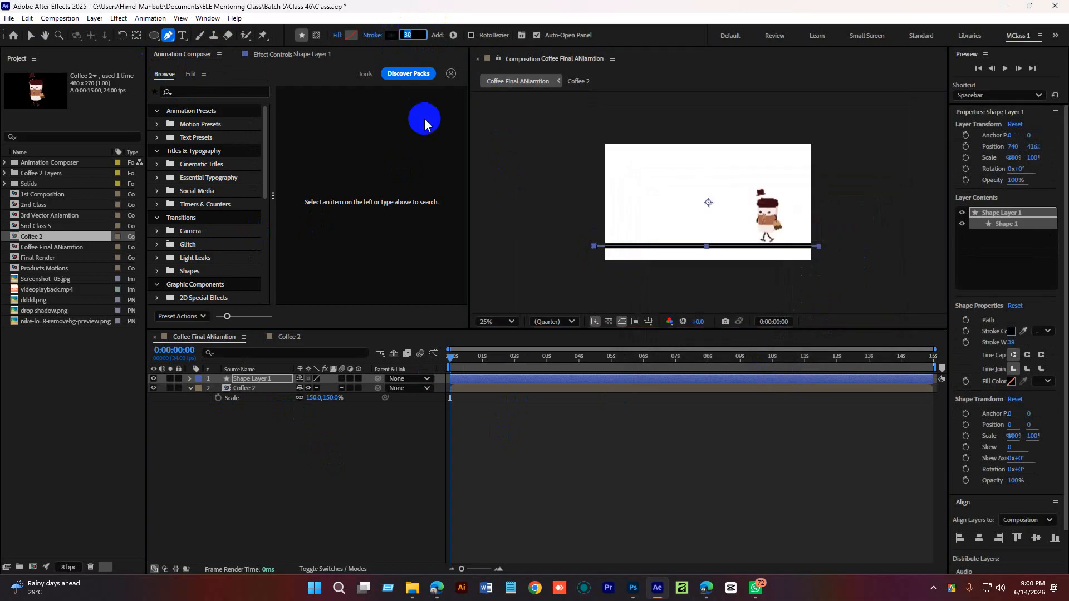
text(20)
key(Return)
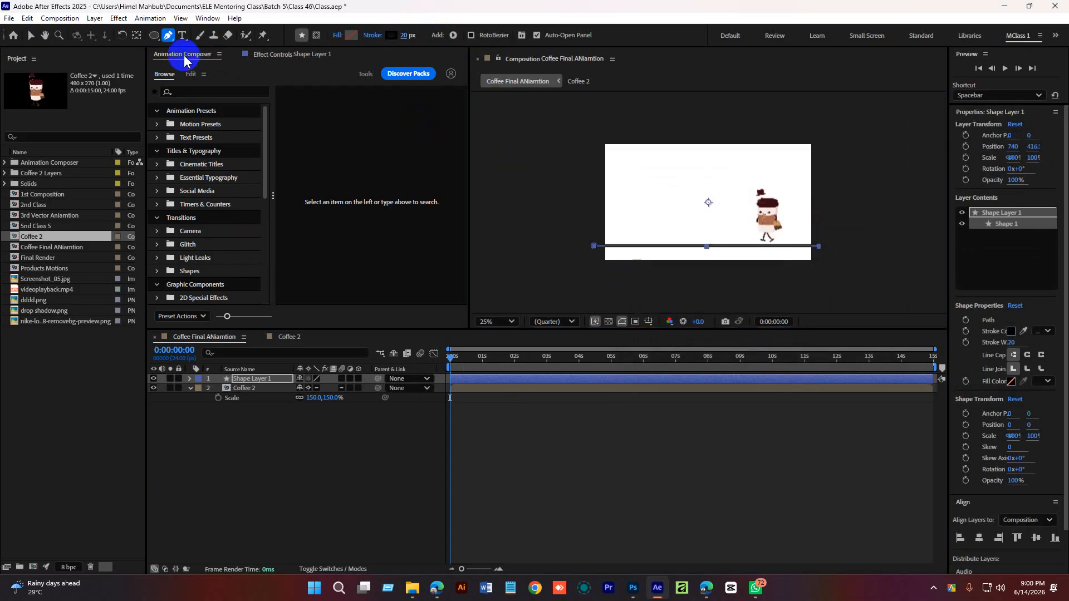
Center Shape Layer 1's anchor point on the horizontal line
key(v)
click(612, 456)
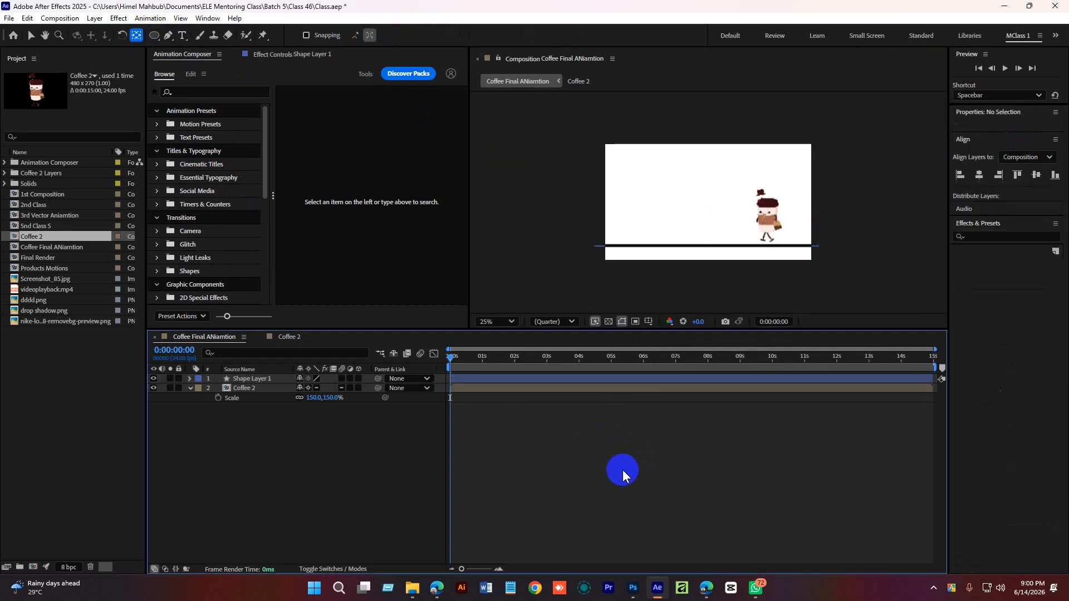
click(691, 246)
key(period)
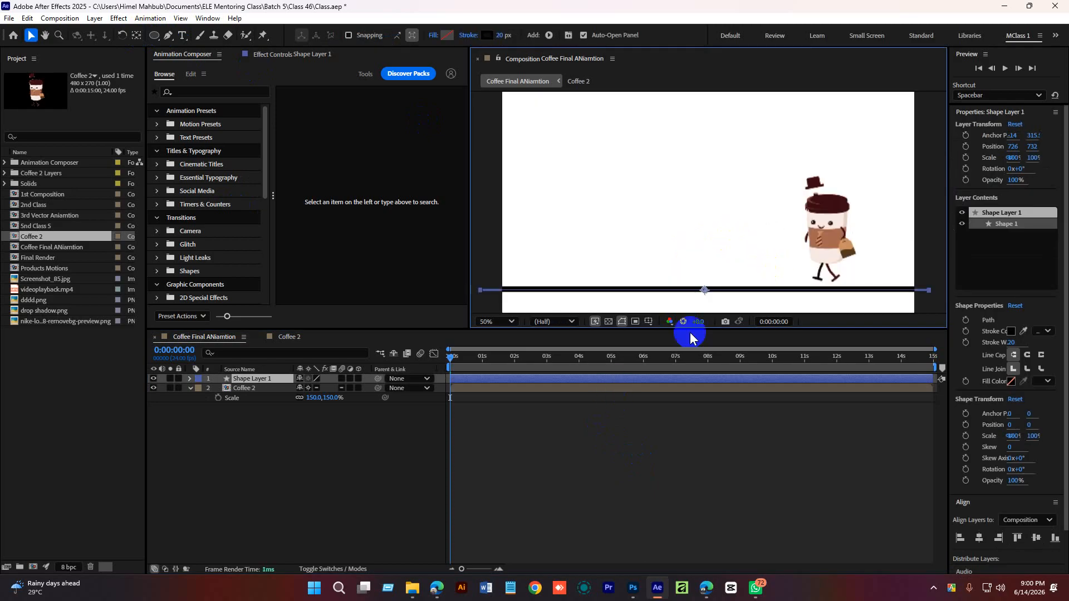
Lower the Coffee 2 character slightly so its feet rest on the ground line
click(287, 388)
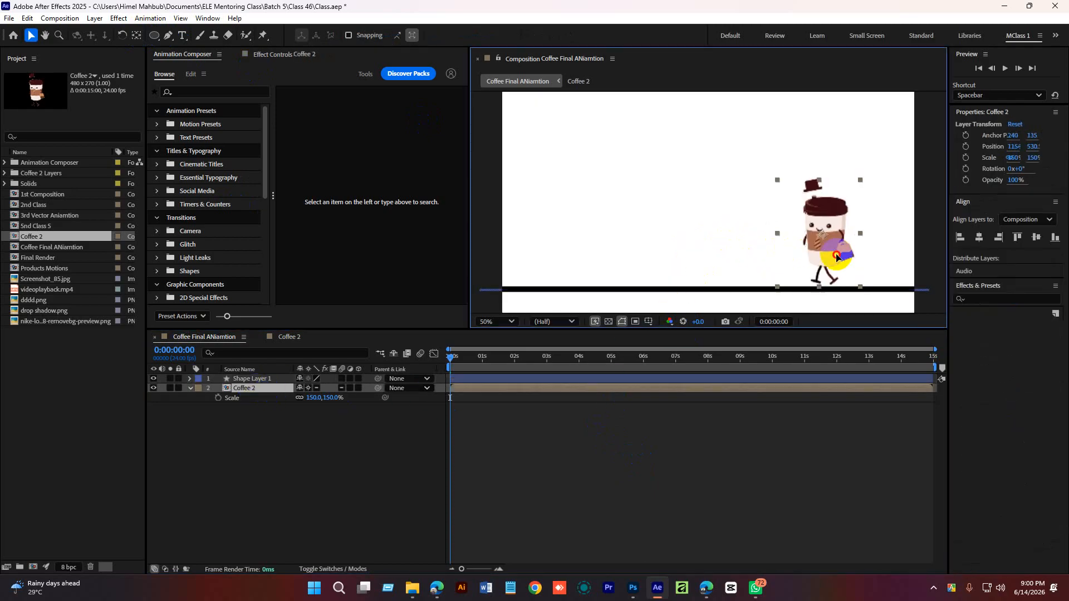
drag(836, 257, 836, 260)
click(627, 456)
Place Shape Layer 1 below the Coffee 2 layer in the stacking order and save the project
click(471, 395)
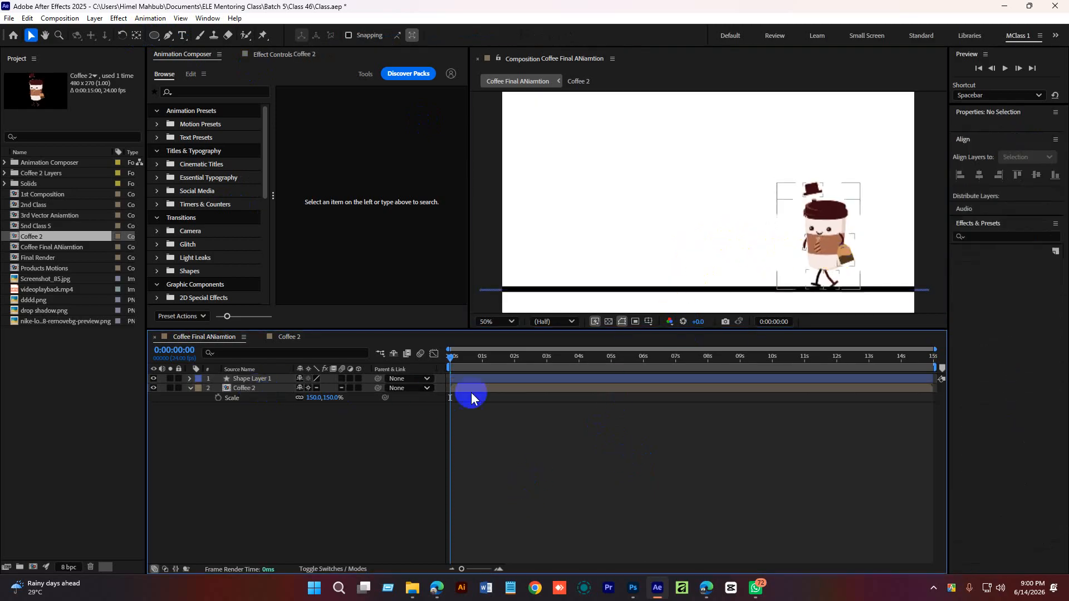
click(460, 383)
drag(268, 380, 262, 402)
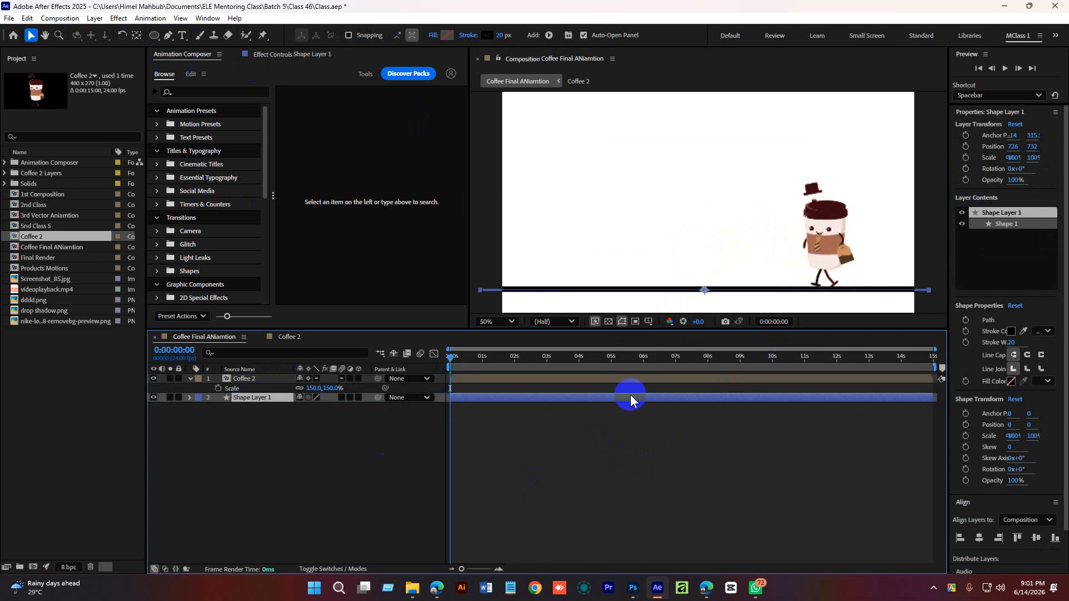
scroll(693, 210, down, 2)
scroll(697, 209, up, 2)
drag(744, 217, 701, 188)
key(ctrl+s)
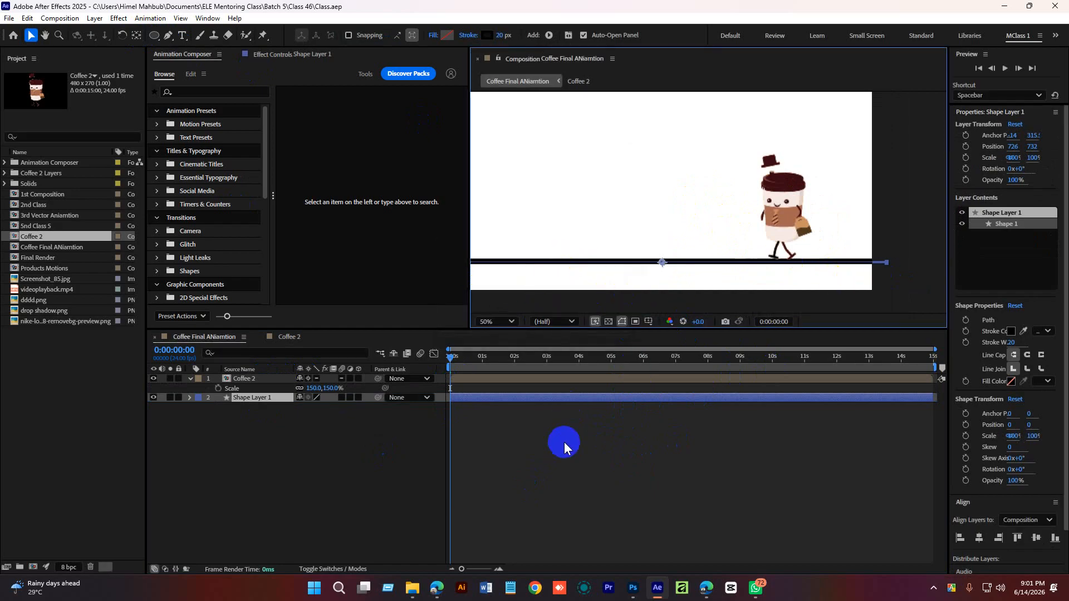
Add a Trim Paths operator to the contents of Shape Layer 1
click(607, 451)
click(573, 398)
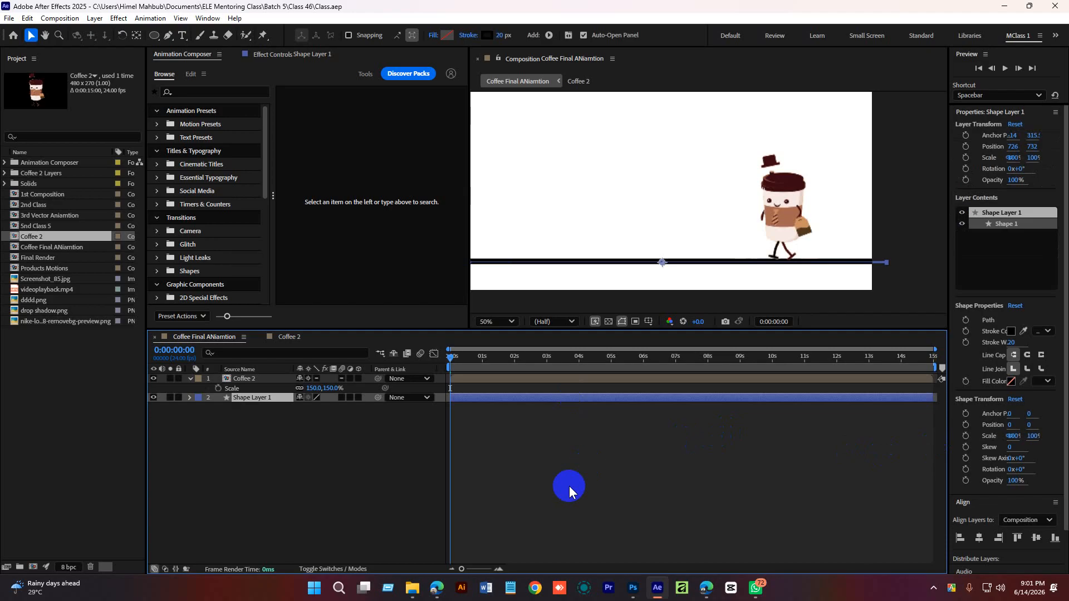
scroll(656, 208, down, 2)
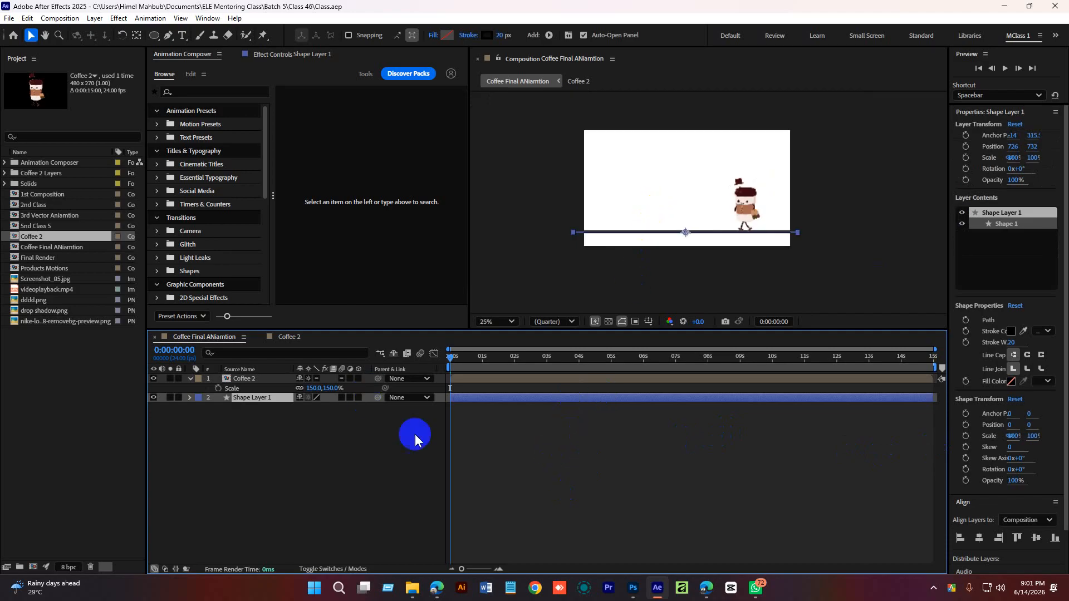
click(190, 398)
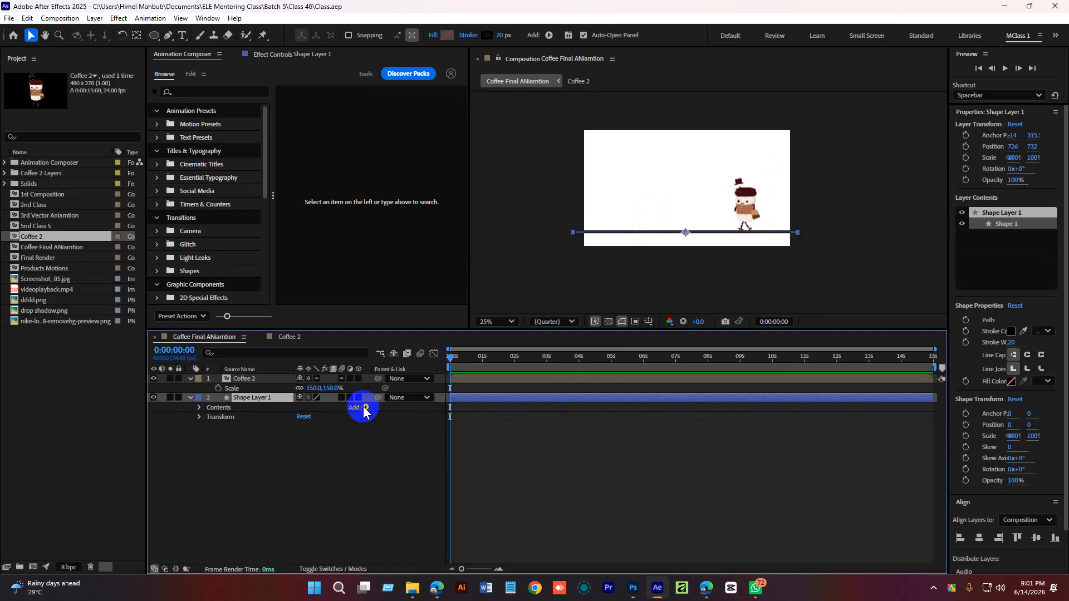
click(365, 407)
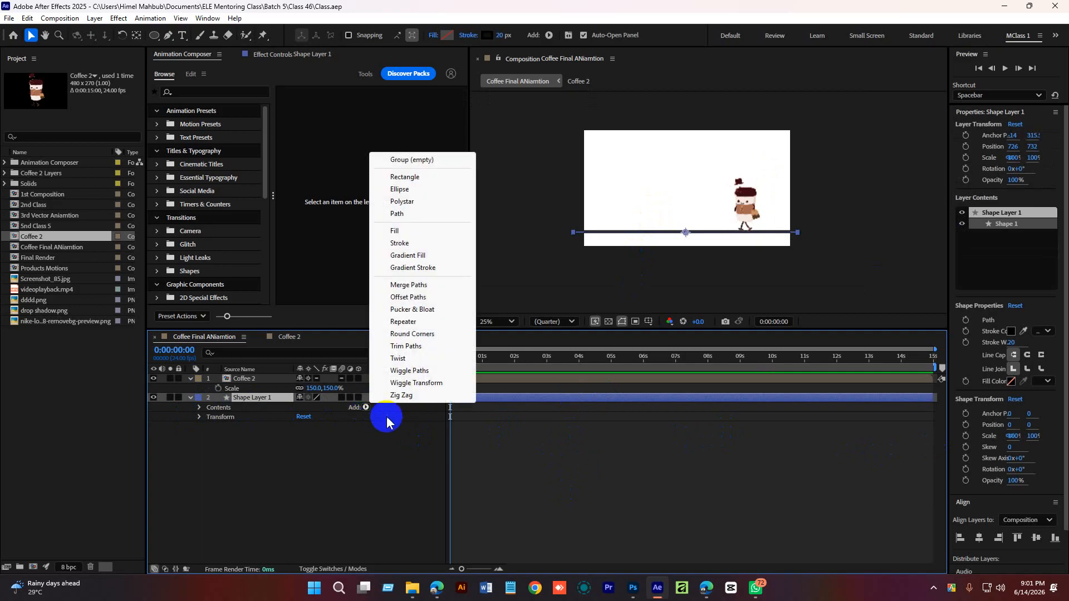
click(408, 348)
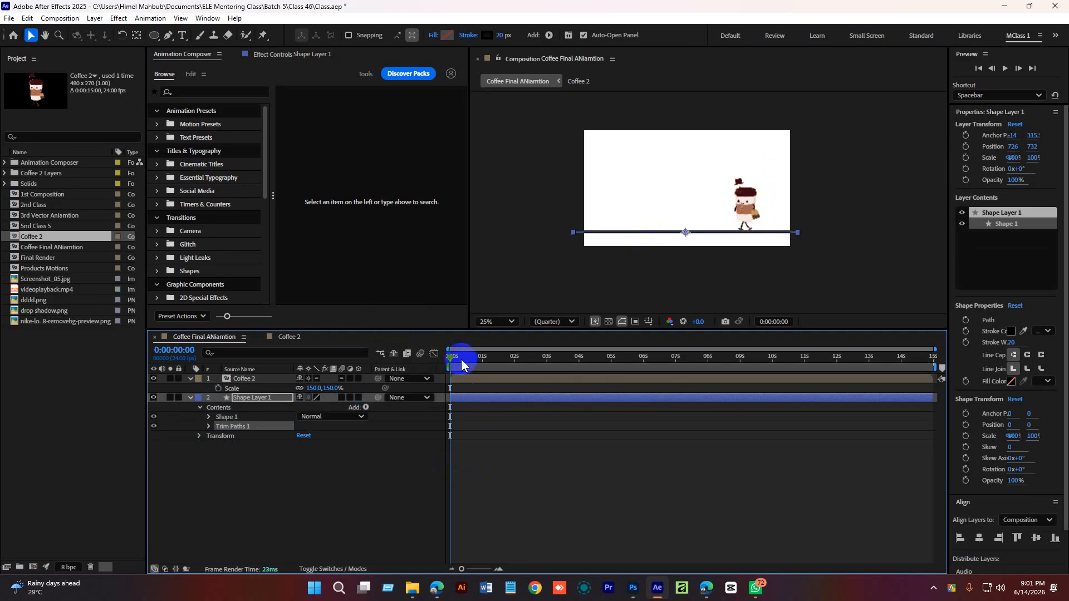
Try trimming the ground line with Trim Paths 1, setting Start to 43% and lowering the End percentage
drag(461, 360, 425, 357)
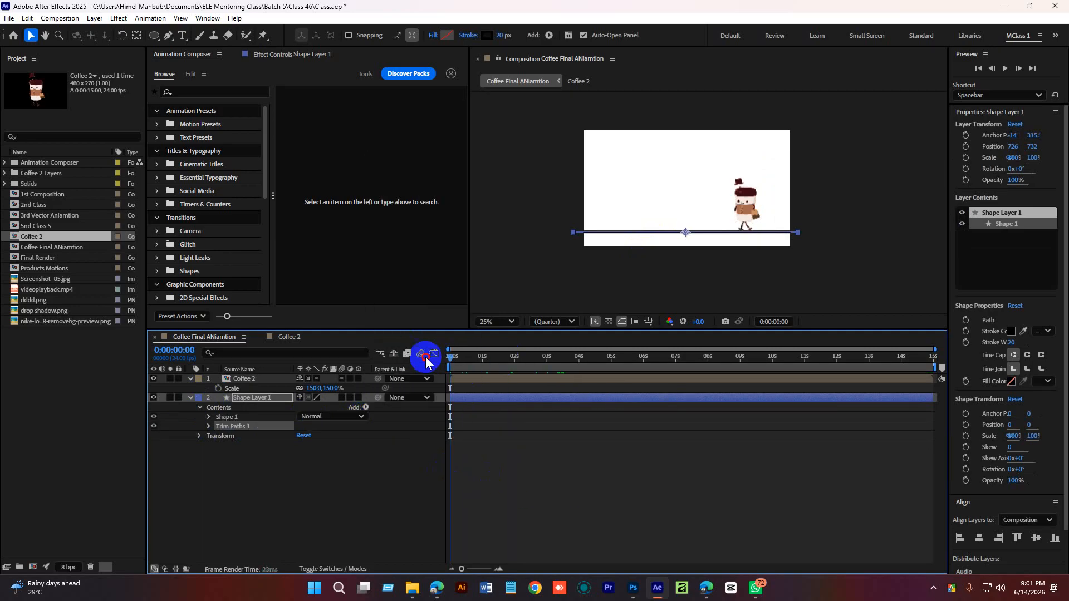
click(208, 426)
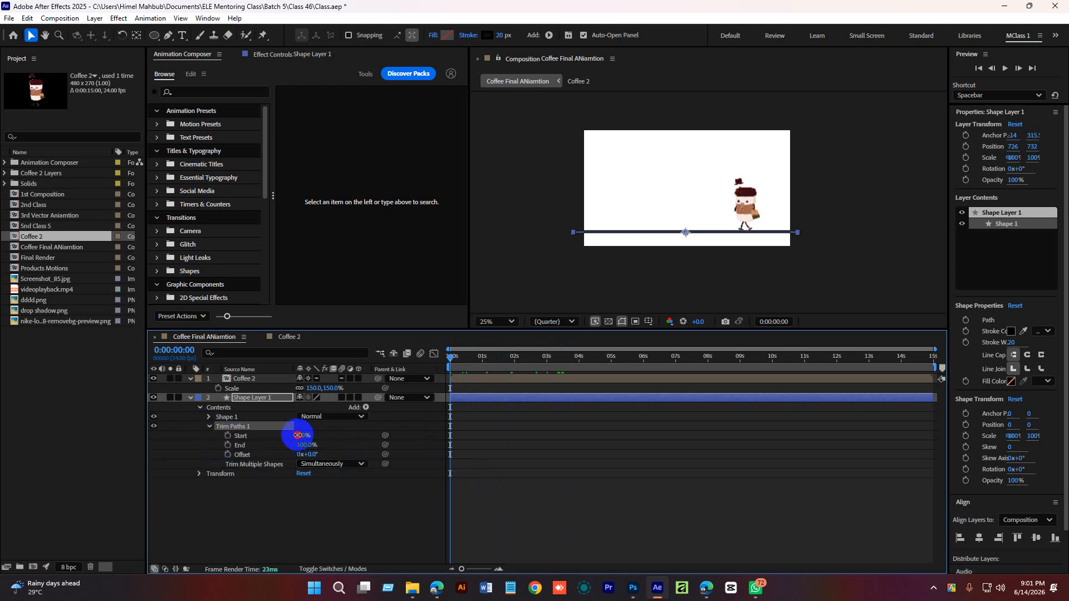
drag(299, 436, 315, 438)
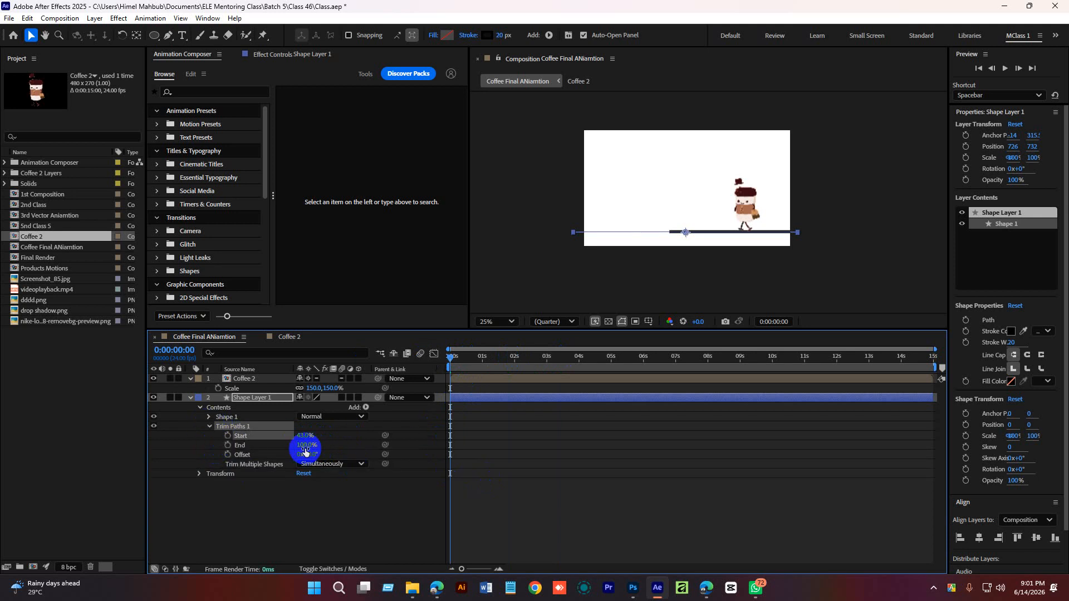
drag(302, 445, 300, 445)
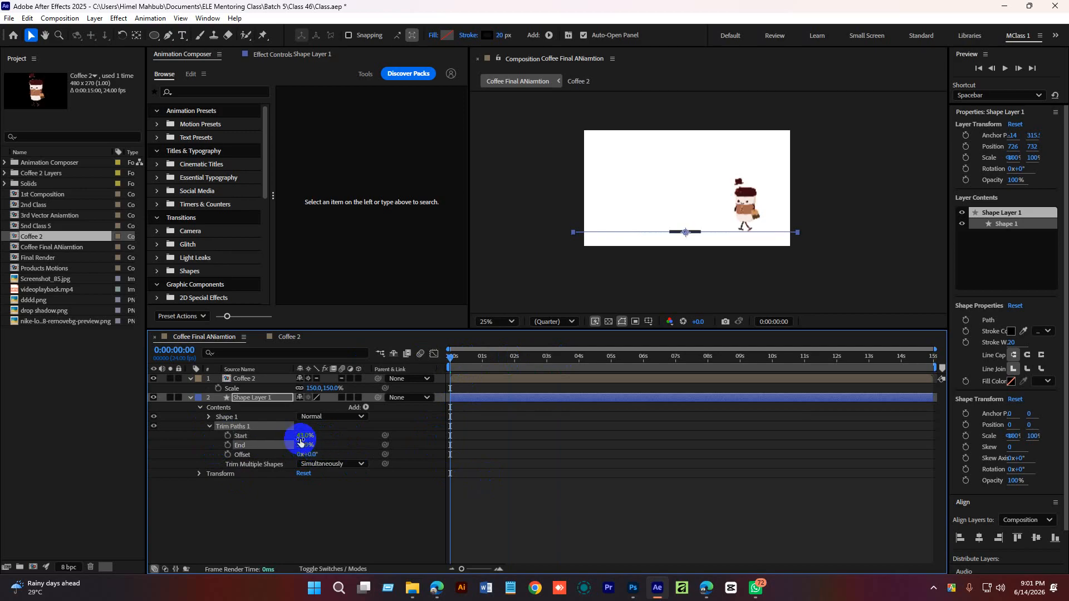
Delete the Trim Paths 1 operator from Shape Layer 1
click(212, 426)
click(211, 427)
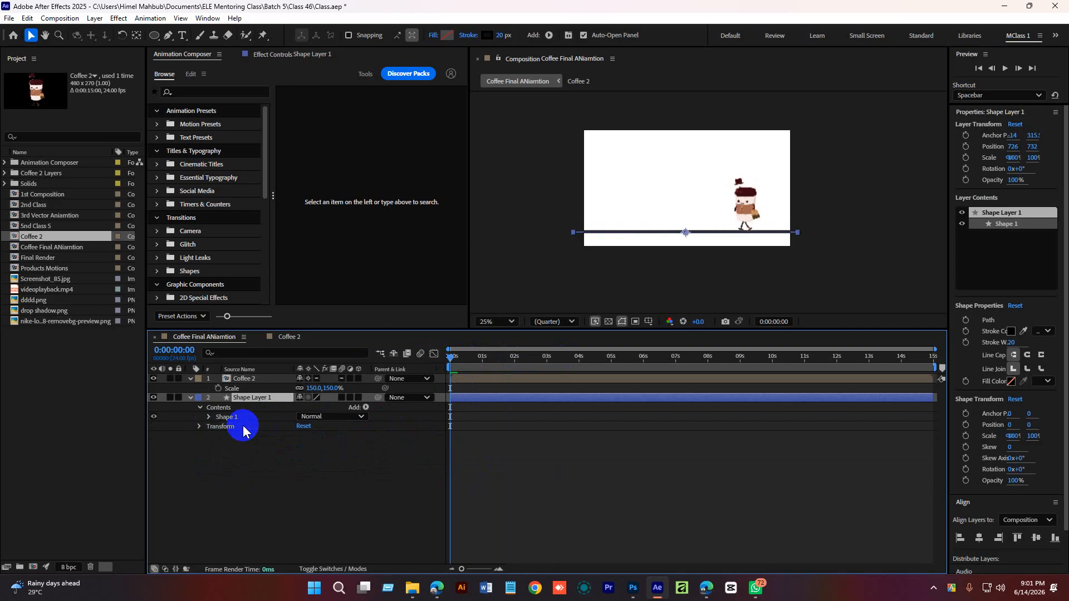
key(Delete)
Add a separate Stroke operator to the contents of Shape Layer 1 and expand its Dashes settings
click(366, 407)
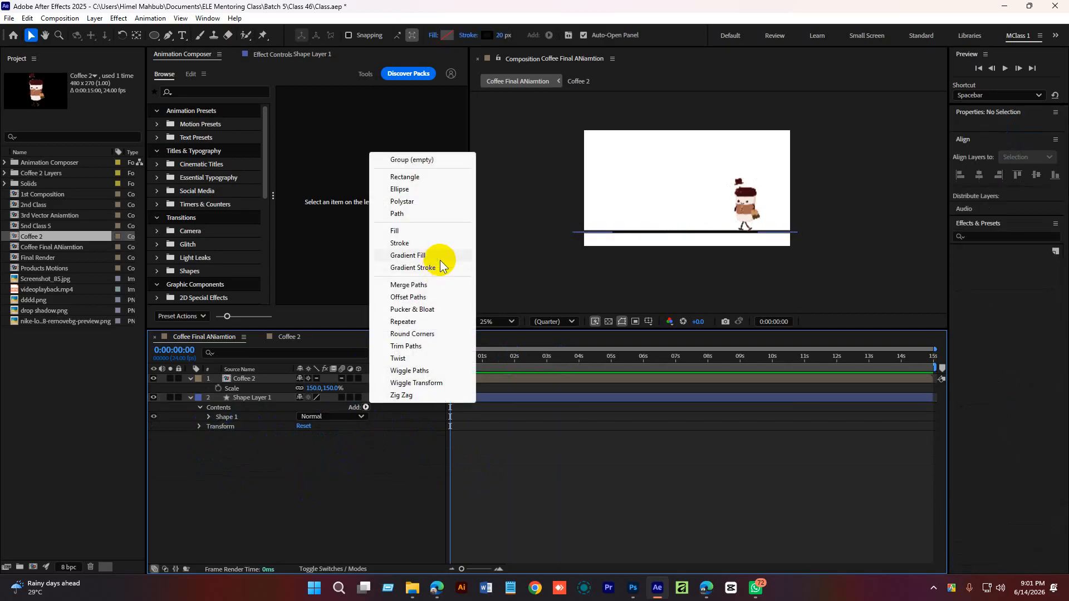
click(407, 243)
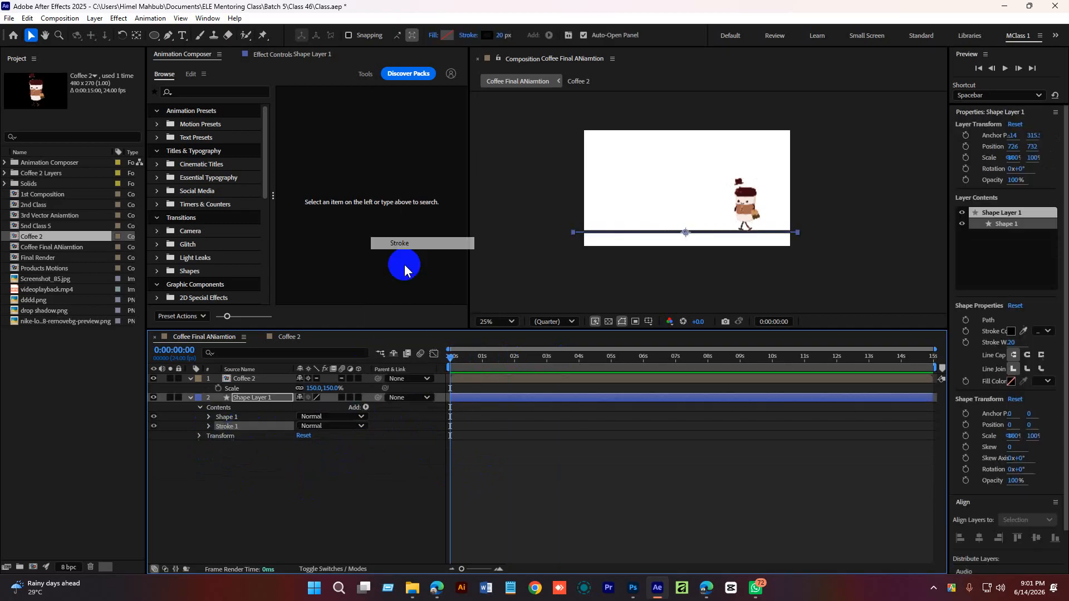
click(209, 426)
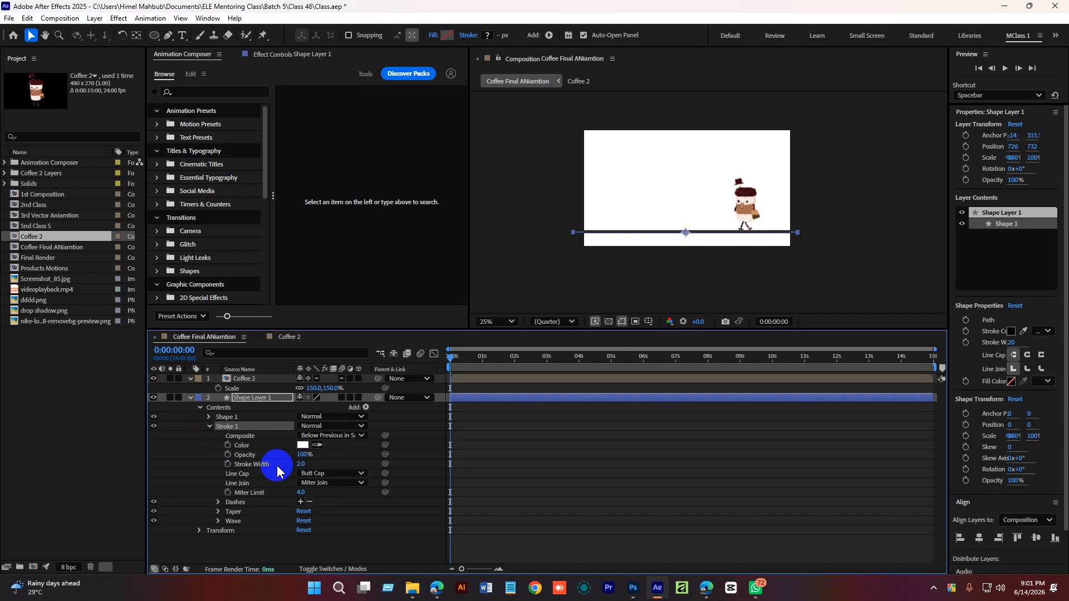
click(240, 504)
click(218, 503)
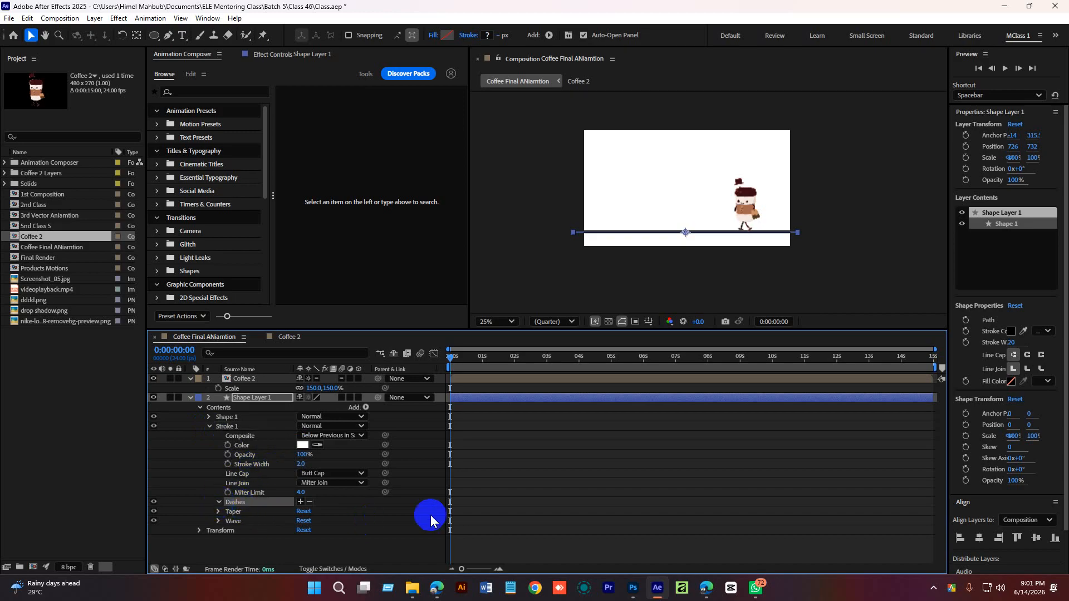
Give the added stroke a dash of 86 and a gap of 52, then inspect the ground line up close
click(301, 502)
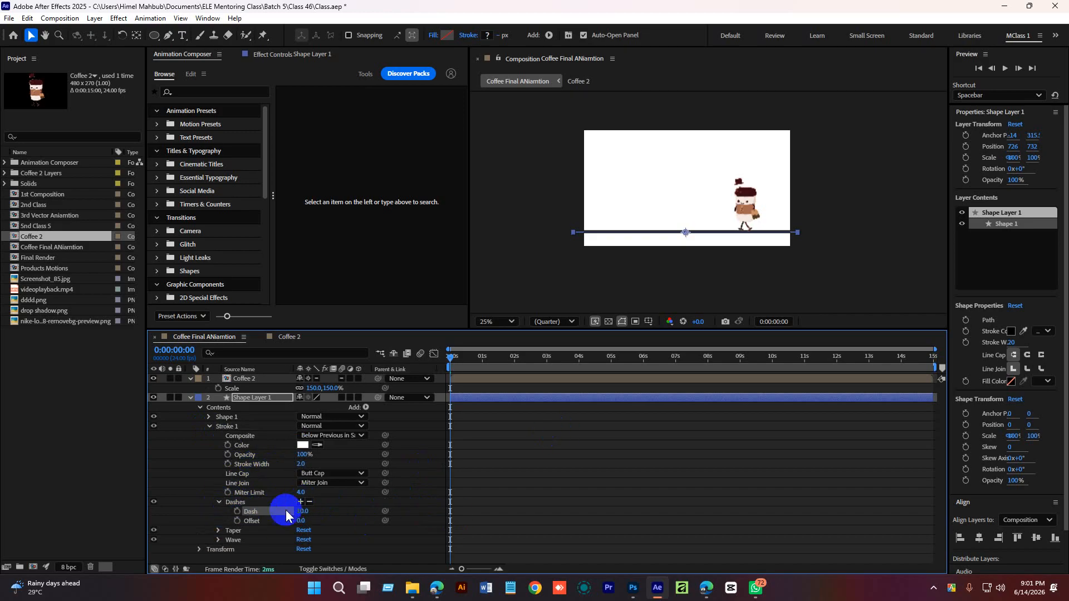
mouse_move(319, 510)
mouse_down()
mouse_move(355, 508)
mouse_move(340, 504)
mouse_move(324, 520)
mouse_up()
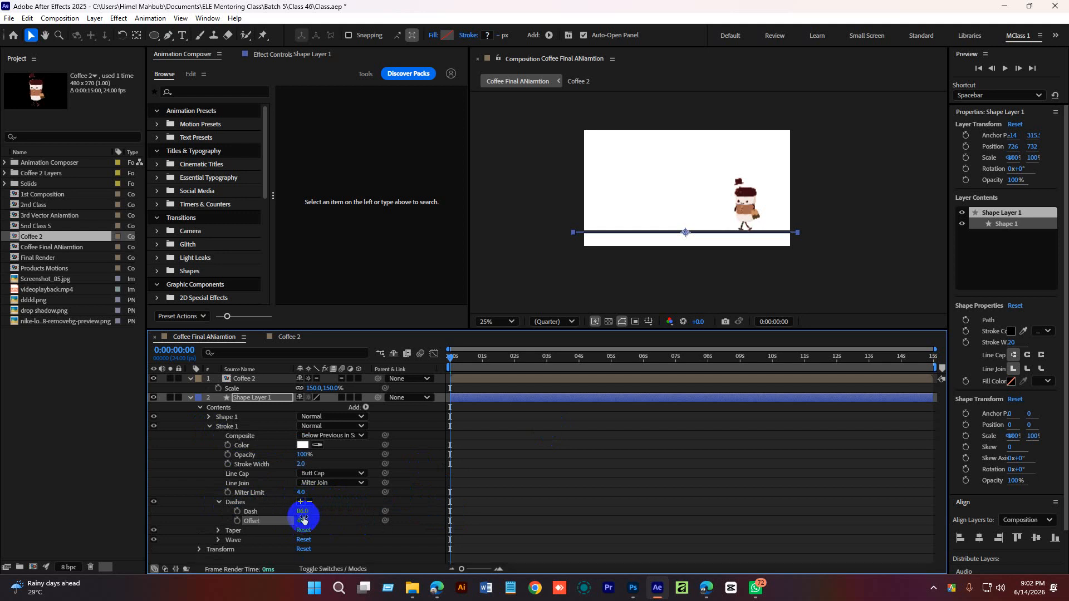
click(301, 502)
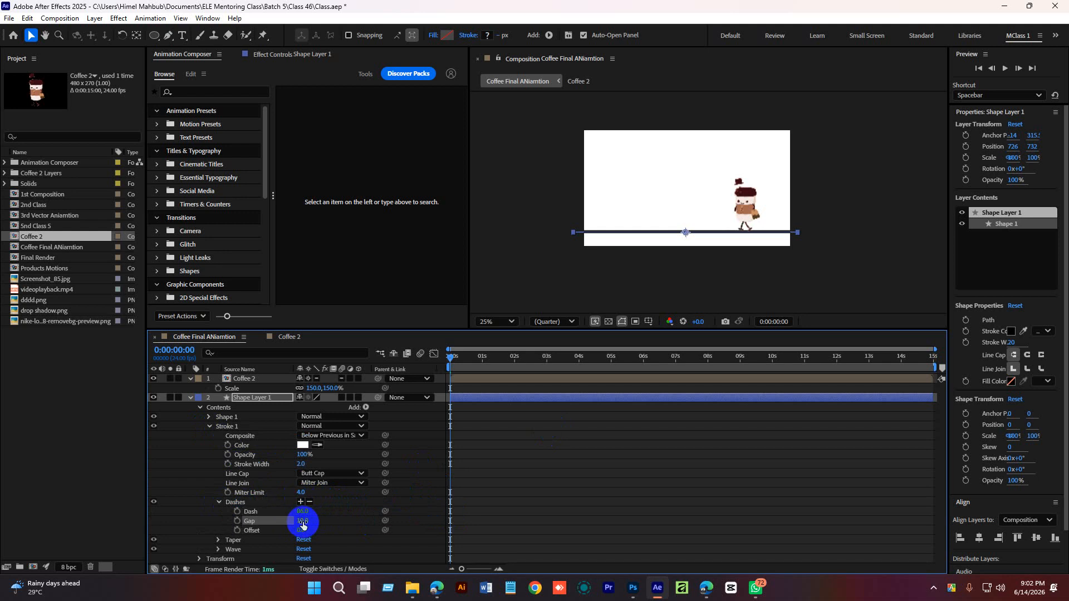
drag(303, 524, 345, 520)
drag(451, 357, 503, 357)
scroll(718, 210, up, 2)
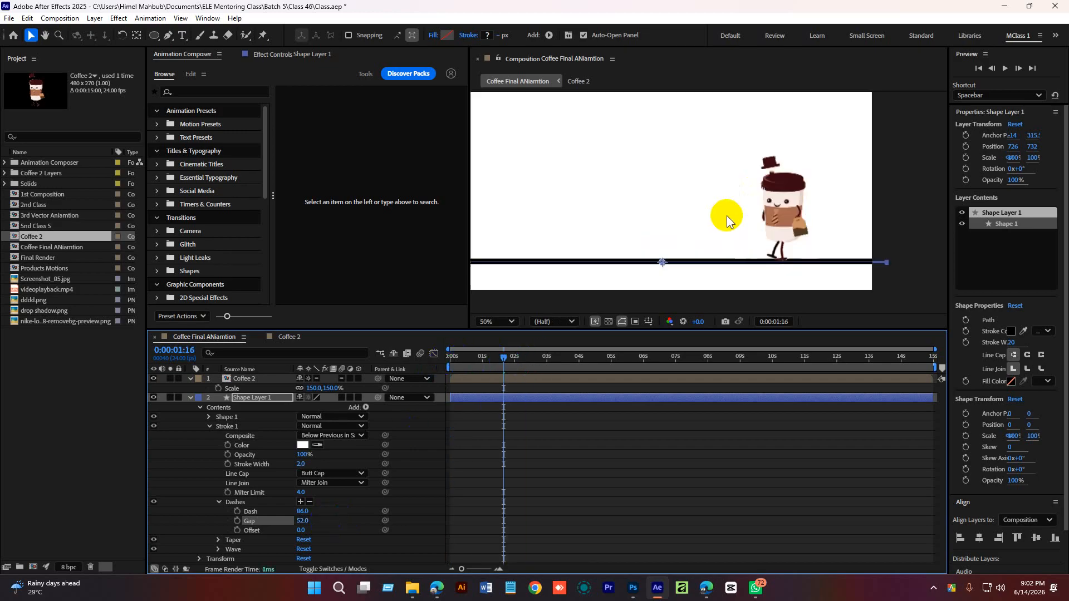
drag(707, 237, 742, 160)
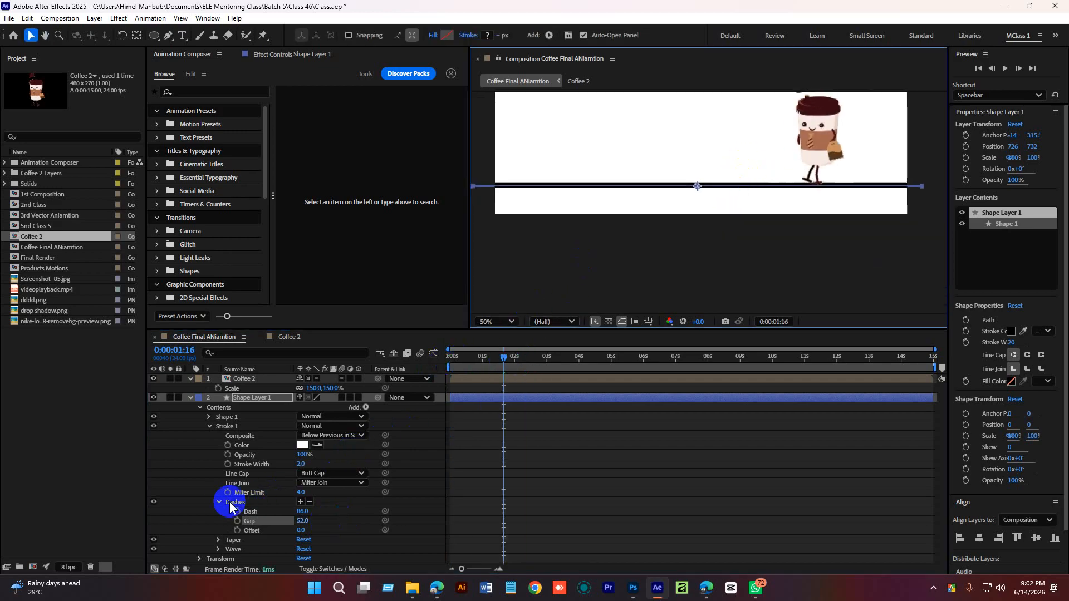
Delete the extra stroke from Shape Layer 1's contents, keeping the original stroke inside Shape 1
key(Delete)
click(228, 426)
key(Delete)
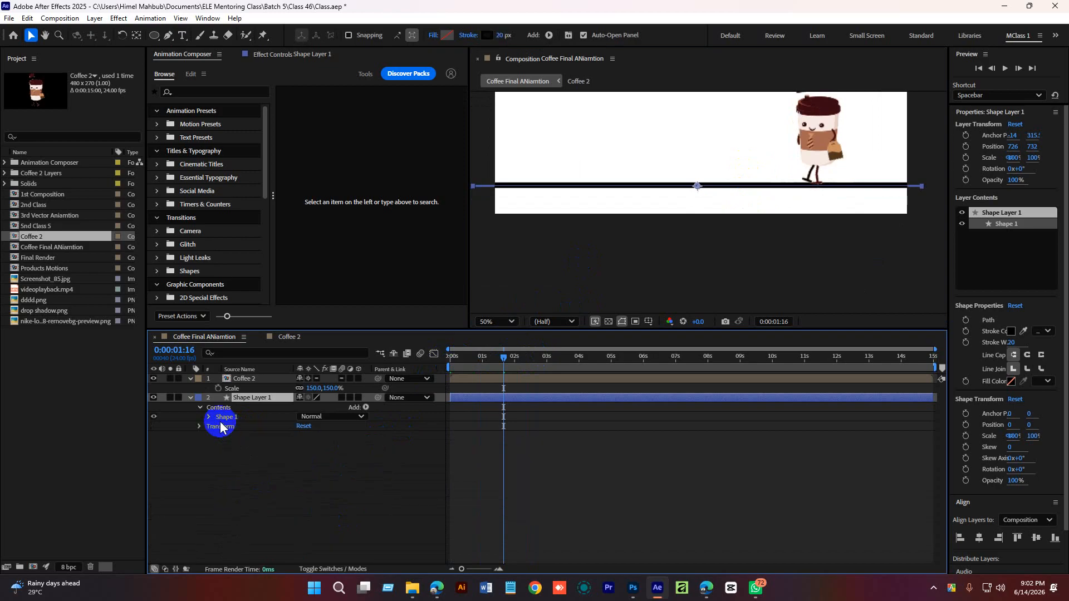
key(ctrl+z)
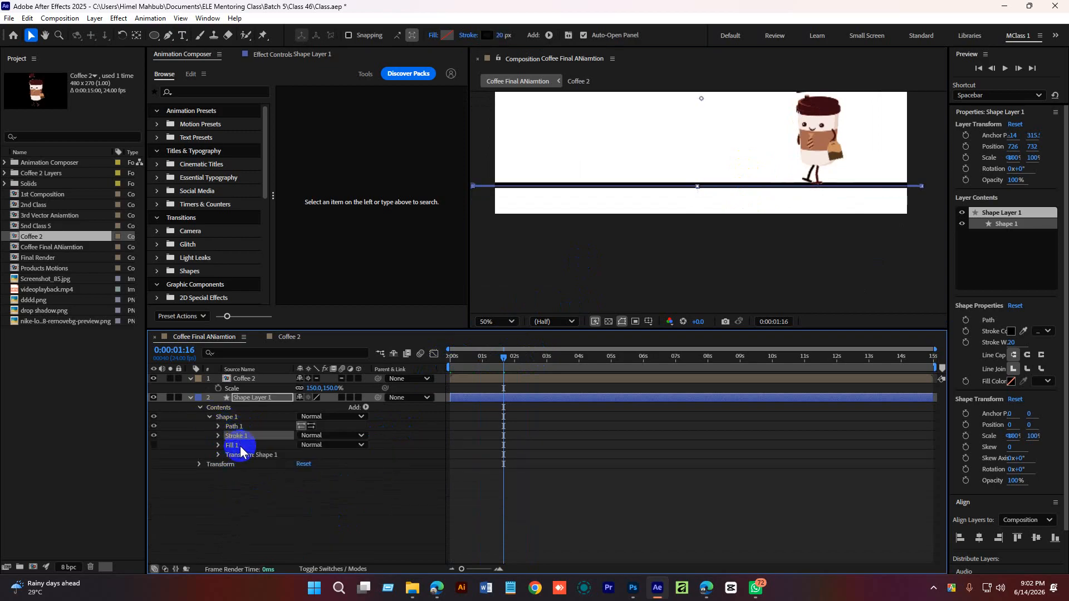
Add dashes to the original stroke inside Shape 1, with a dash of 252 and a gap of 45
click(218, 436)
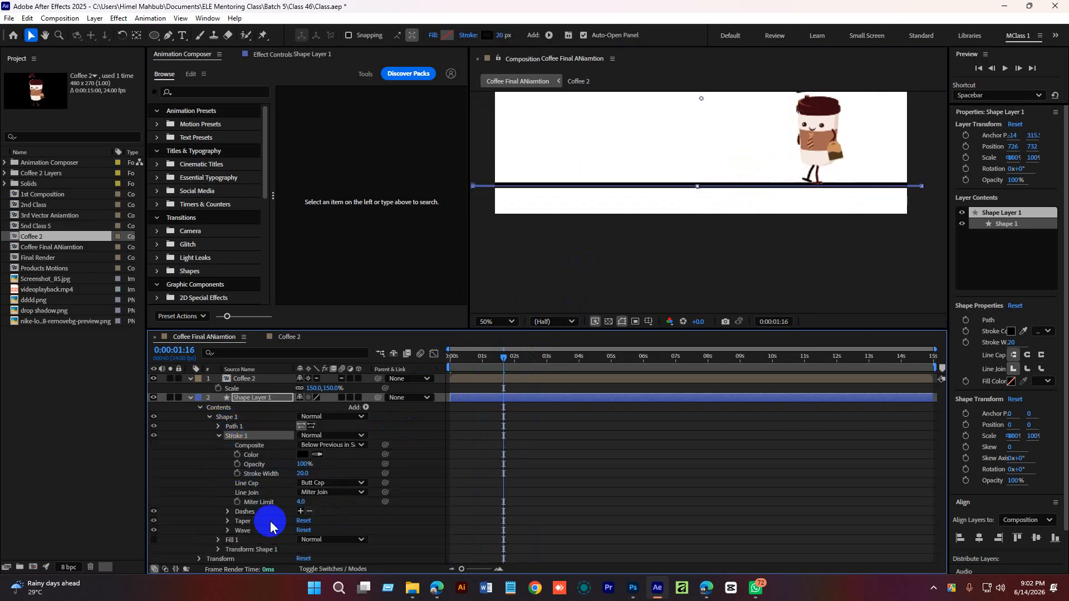
click(300, 511)
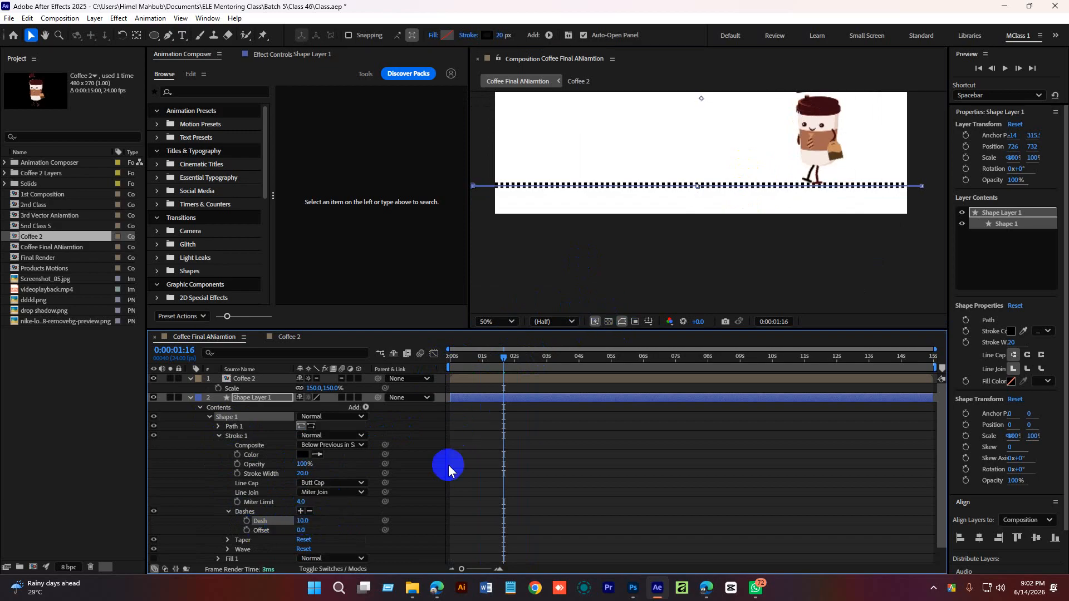
click(301, 512)
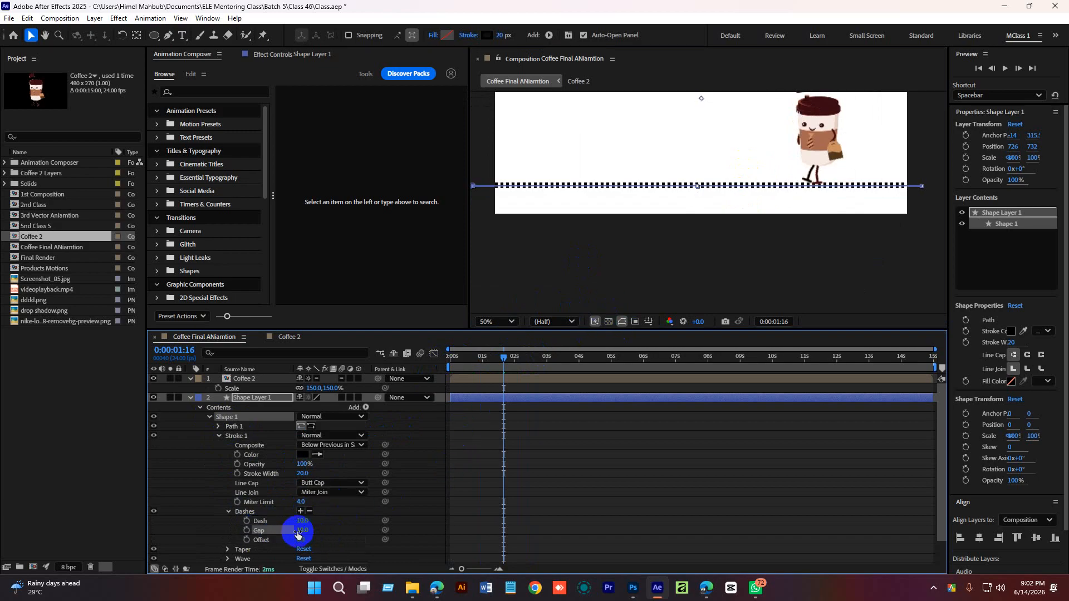
drag(300, 530, 445, 522)
drag(301, 530, 305, 532)
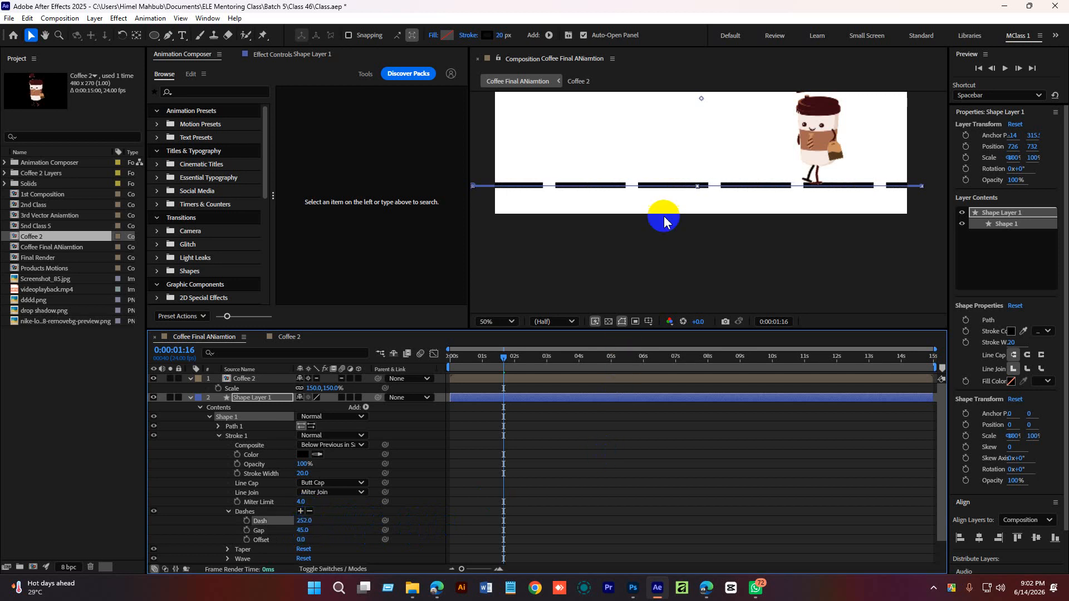
Return to 0 s and stretch the dashed ground line horizontally to about 181% so it extends well beyond both frame edges
scroll(676, 219, down, 1)
click(671, 263)
drag(495, 357, 440, 362)
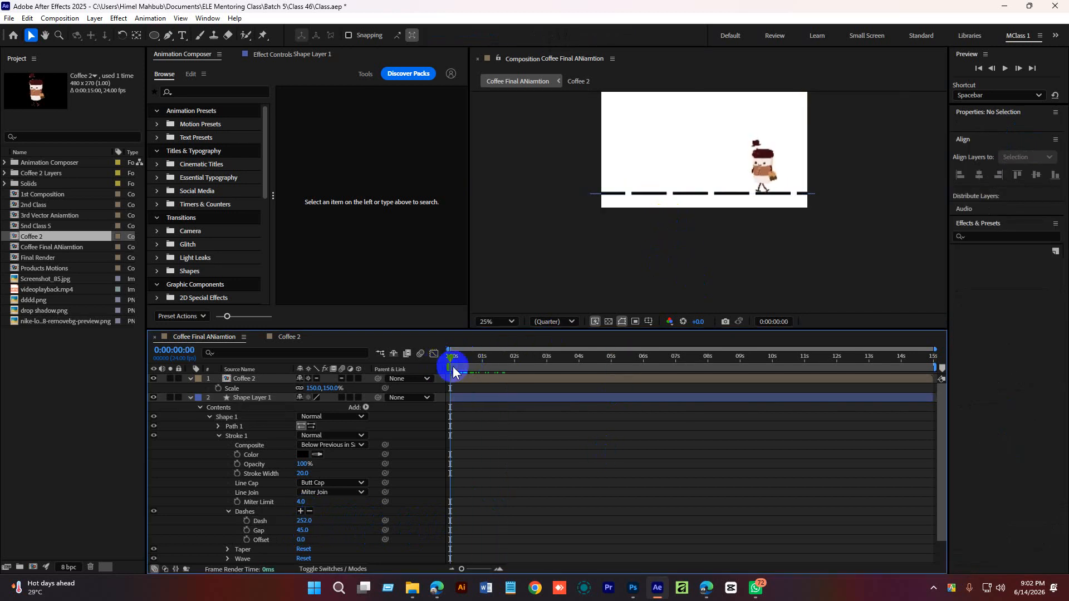
click(659, 193)
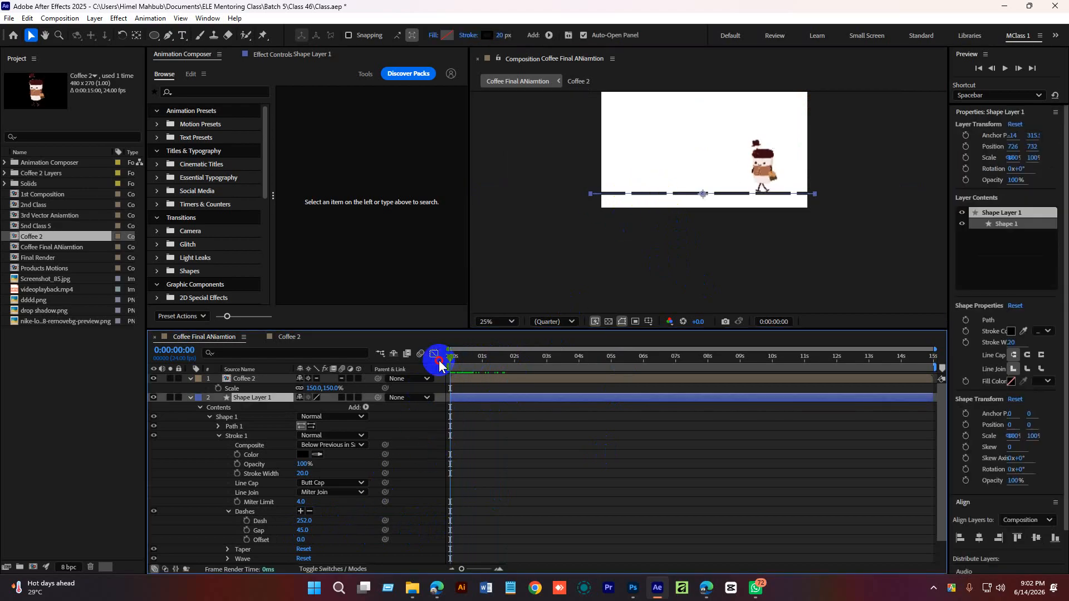
drag(591, 195, 498, 193)
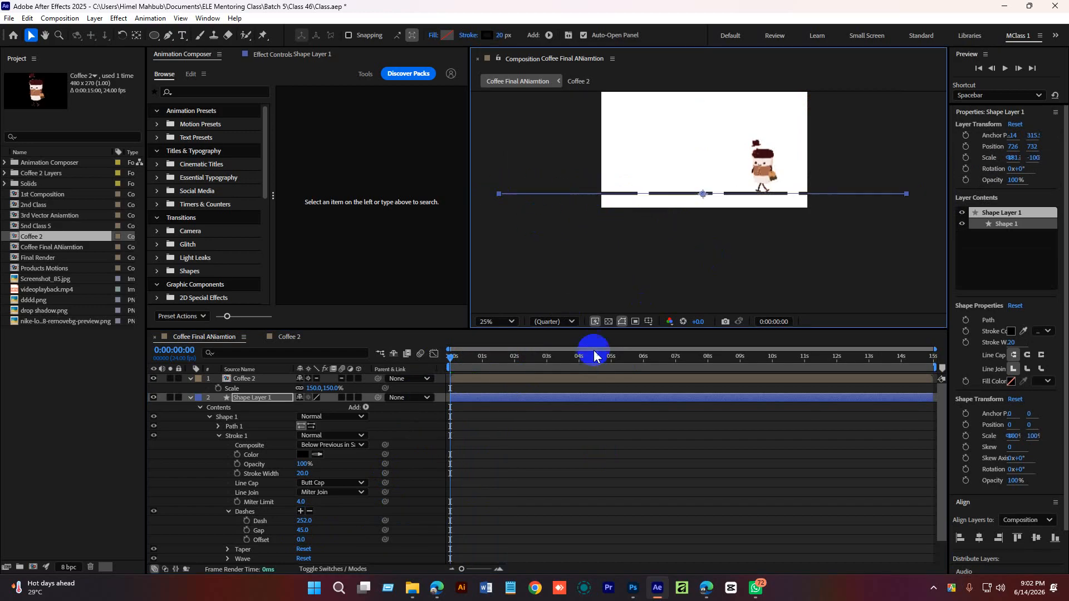
Set the stroke's dash length to 82 and its dash offset to 59
drag(305, 526, 219, 525)
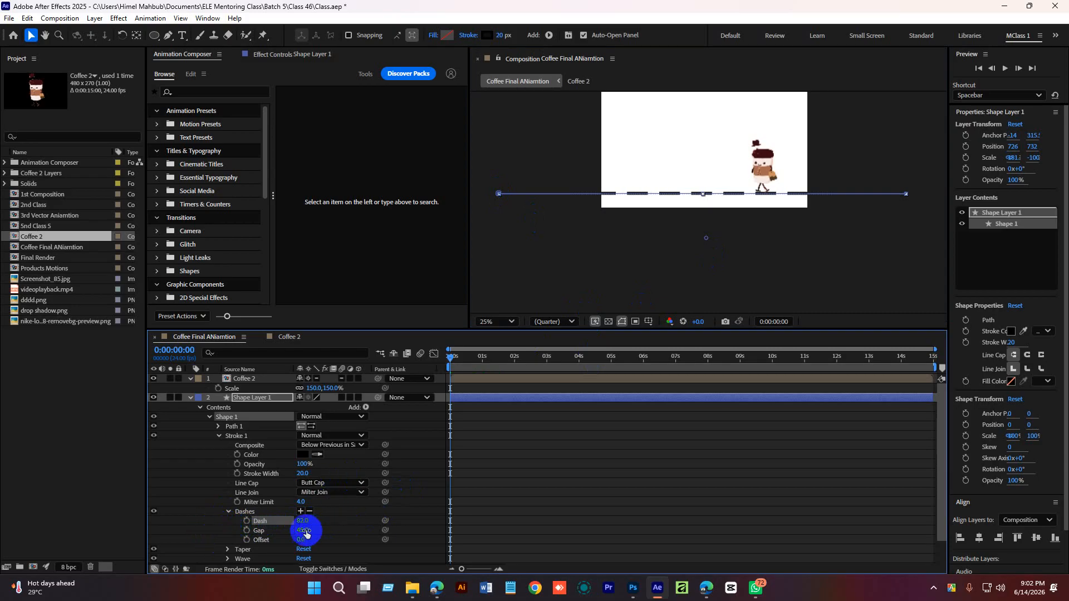
drag(300, 541, 333, 540)
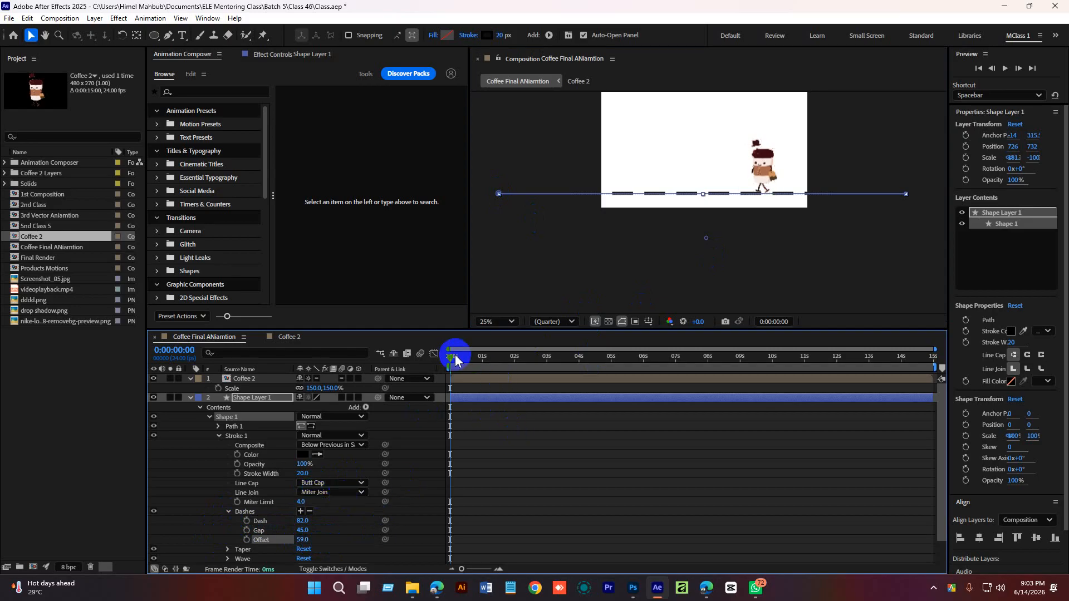
click(209, 418)
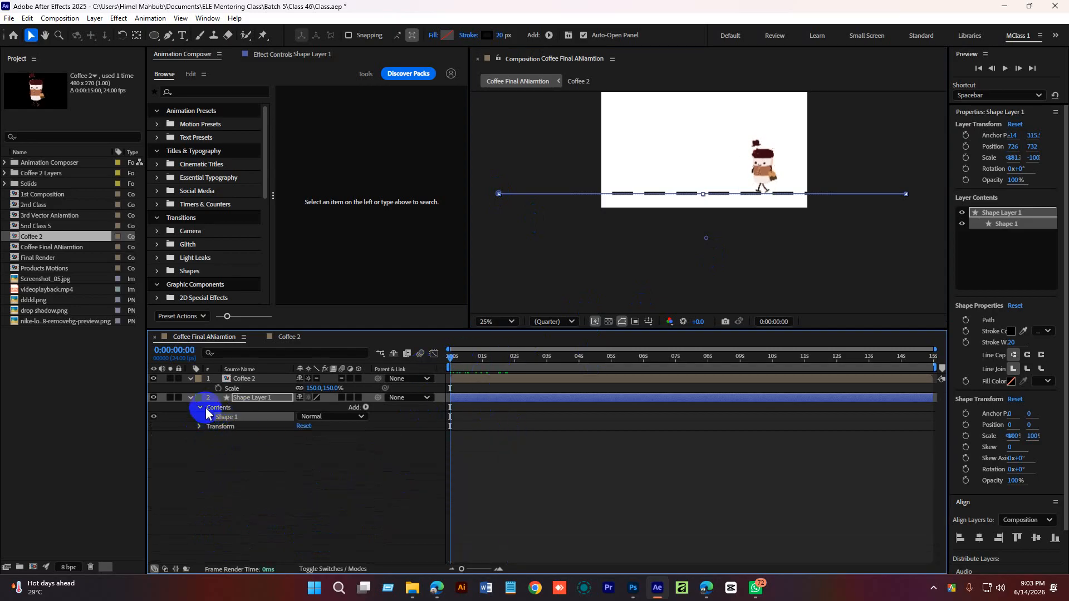
Shift the dashed line left to the frame's right edge and keyframe its Position from 726, 732 at 0 s to 2118, 732 at 5 s
click(199, 426)
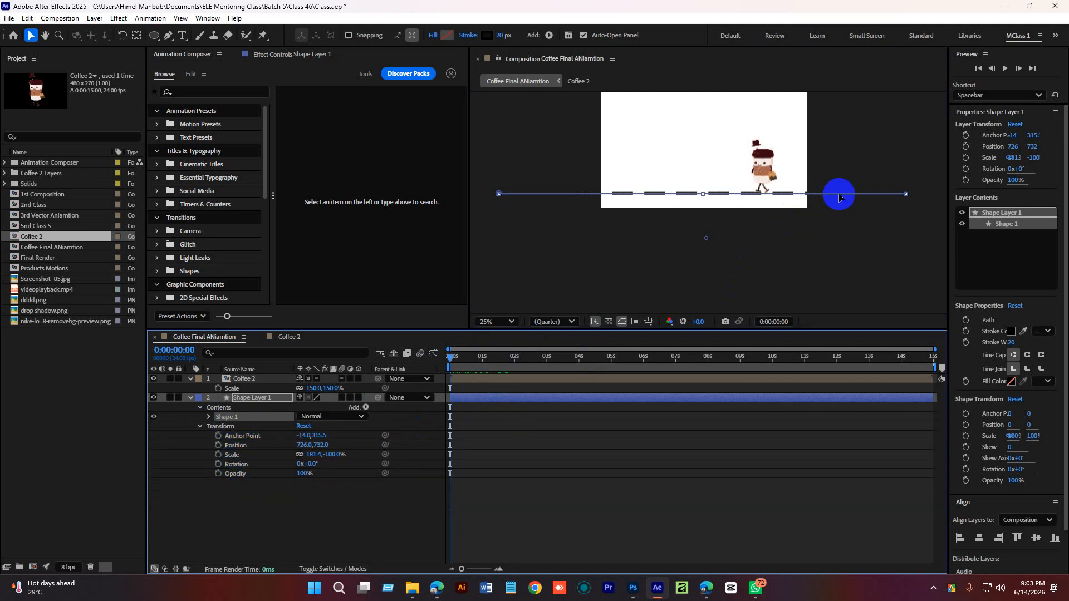
drag(840, 196, 747, 199)
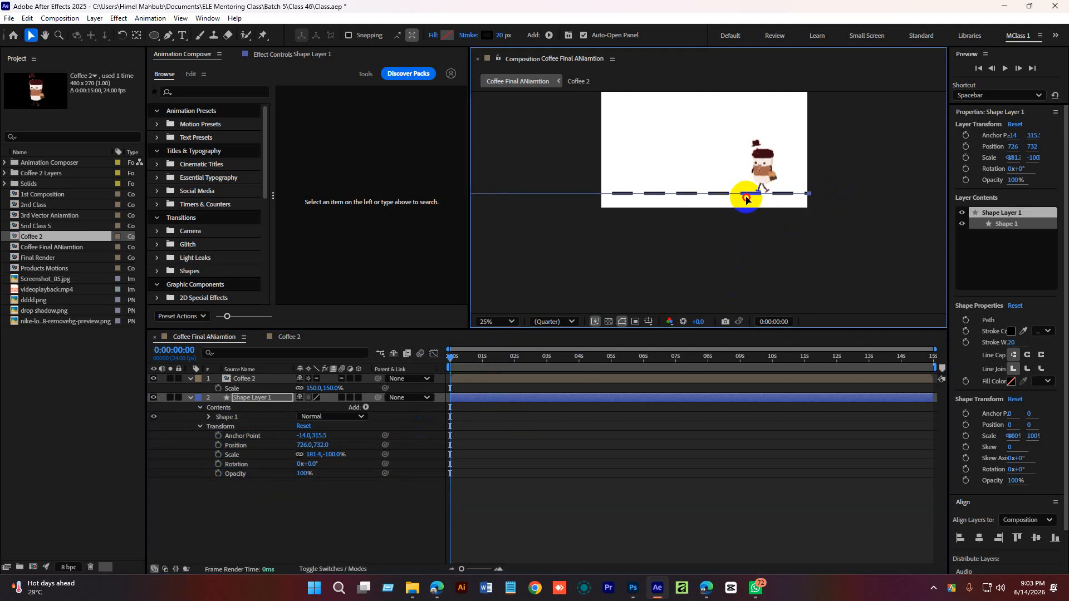
click(218, 445)
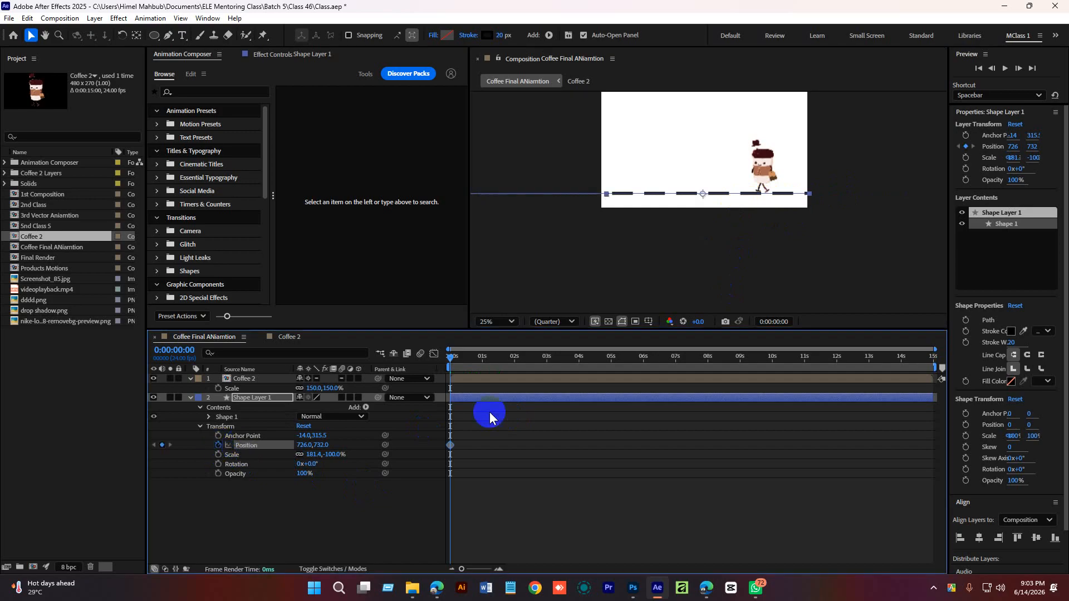
drag(449, 359, 611, 372)
drag(563, 195, 757, 195)
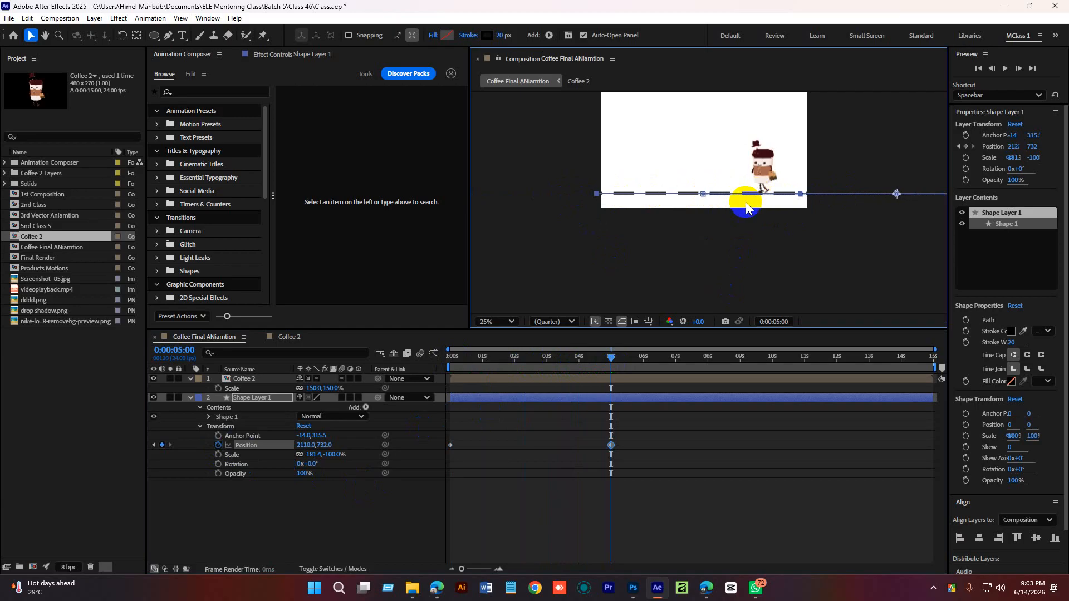
Preview the moving ground line from the start of the composition
drag(610, 362, 444, 425)
key(space)
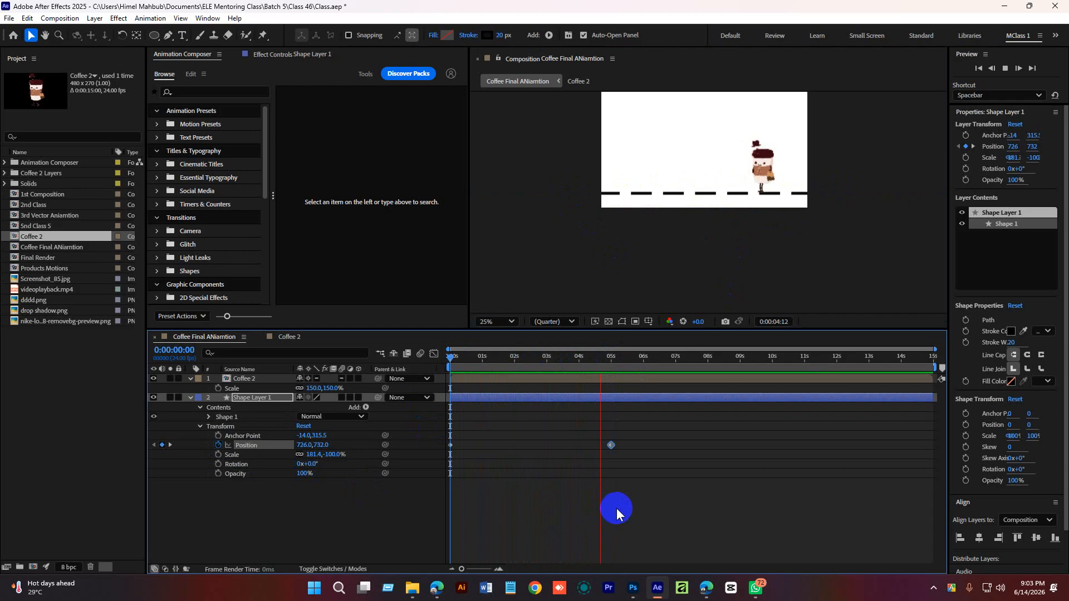
key(space)
Keyframe the coffee cup layer's Position at 0 s, move the cup left to 396, 544.5 at 5:01, and preview the walk
click(770, 180)
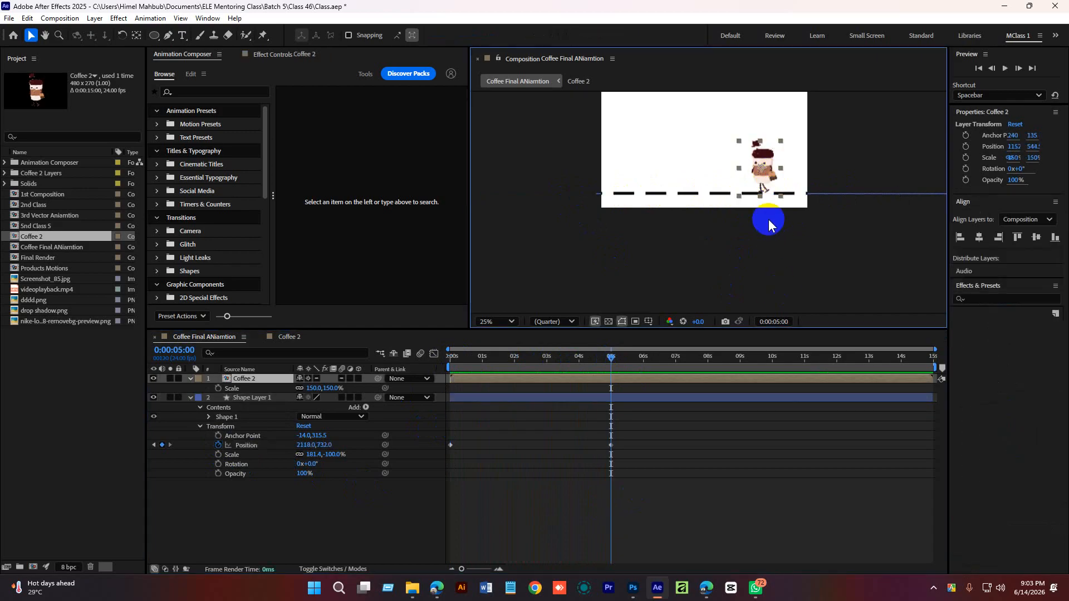
key(Home)
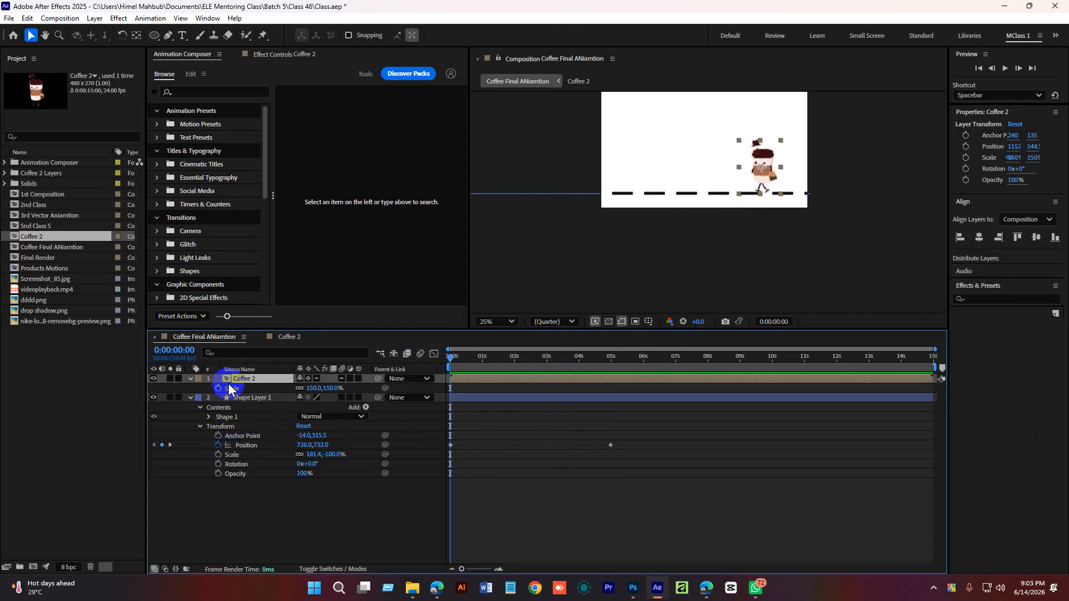
click(191, 379)
click(191, 378)
click(190, 378)
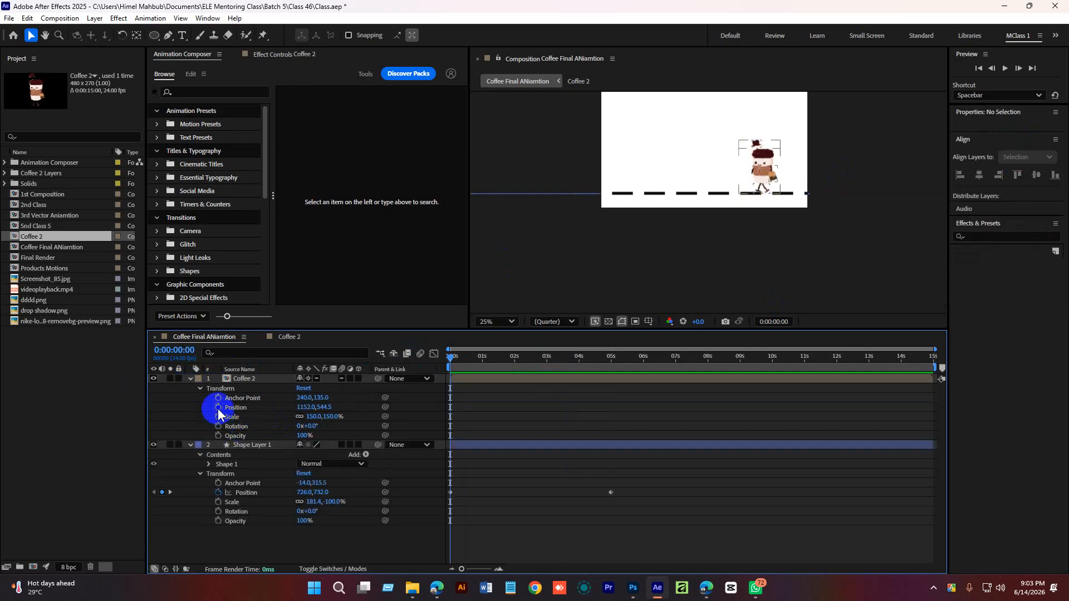
click(218, 408)
drag(453, 363, 613, 364)
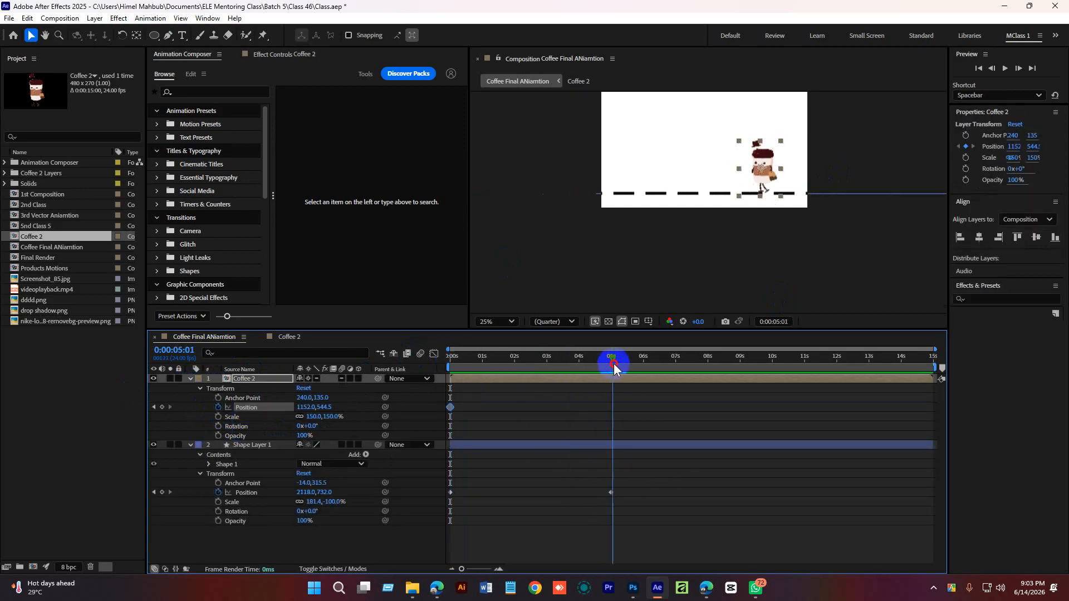
drag(774, 177, 669, 185)
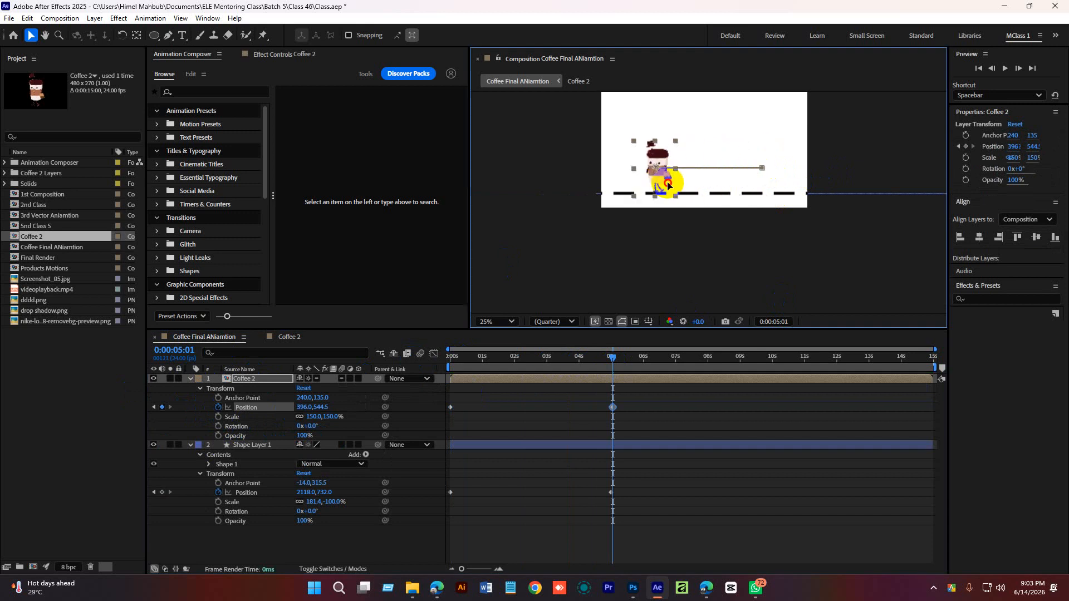
drag(613, 365, 427, 421)
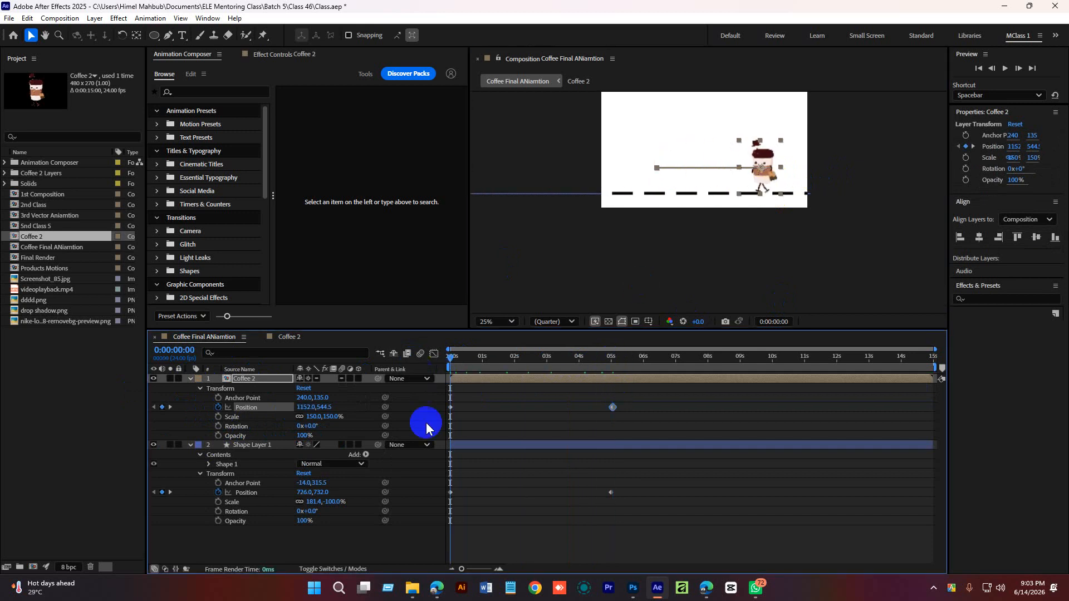
key(space)
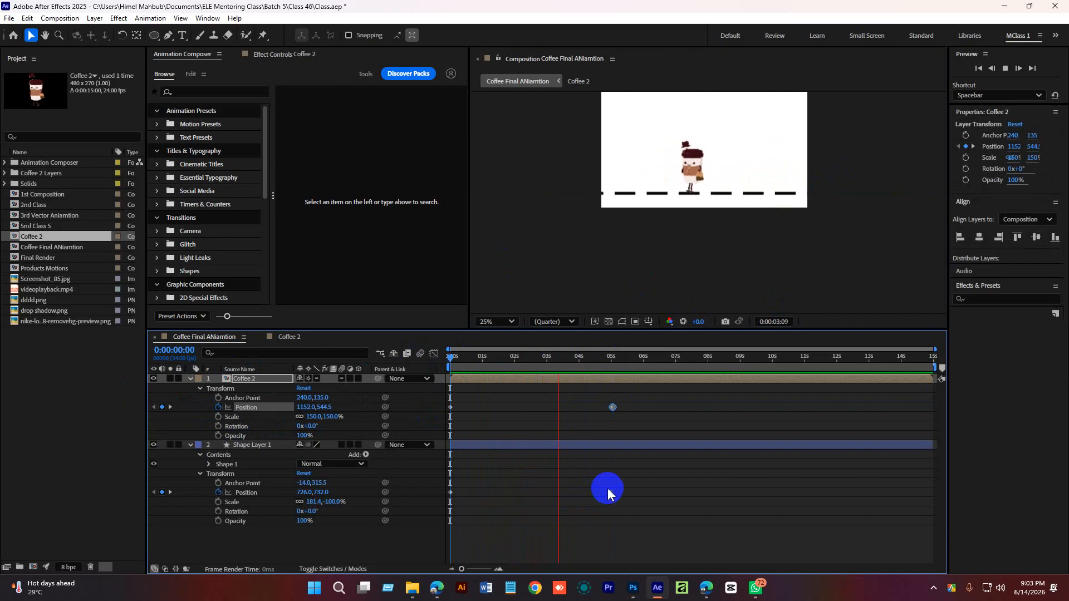
Shorten the cup's walk by moving its 5:01 Position to 796, 544.5, and play it from the start
click(611, 358)
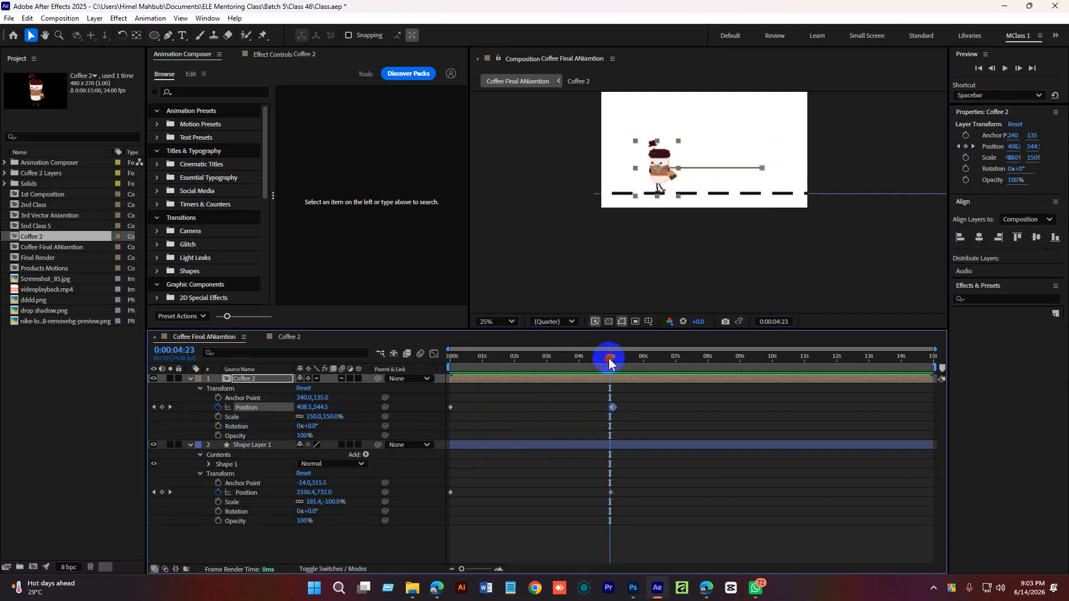
drag(610, 362, 612, 364)
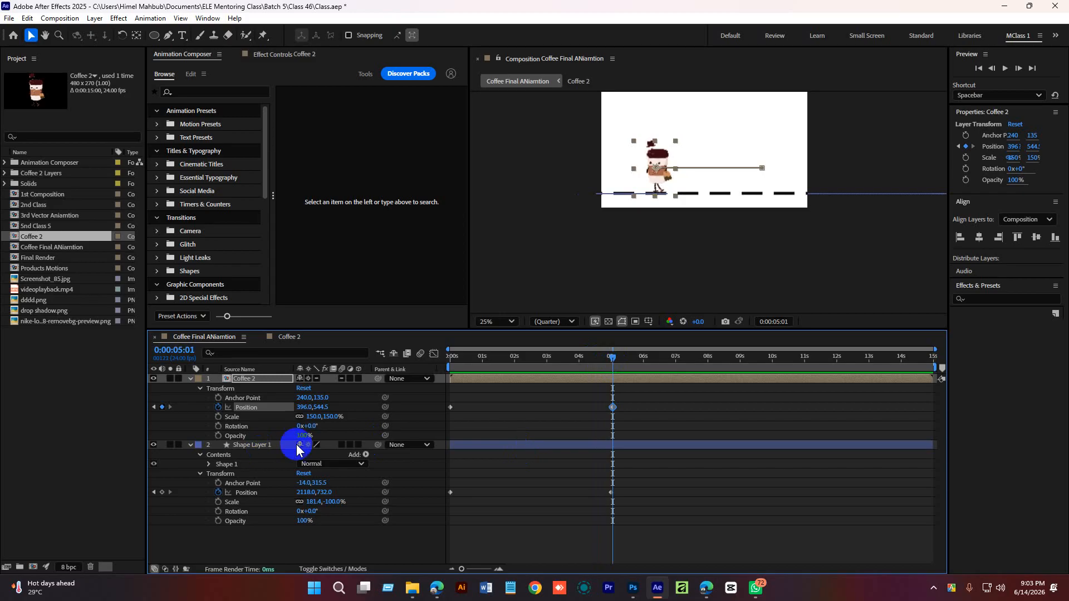
drag(660, 160, 712, 161)
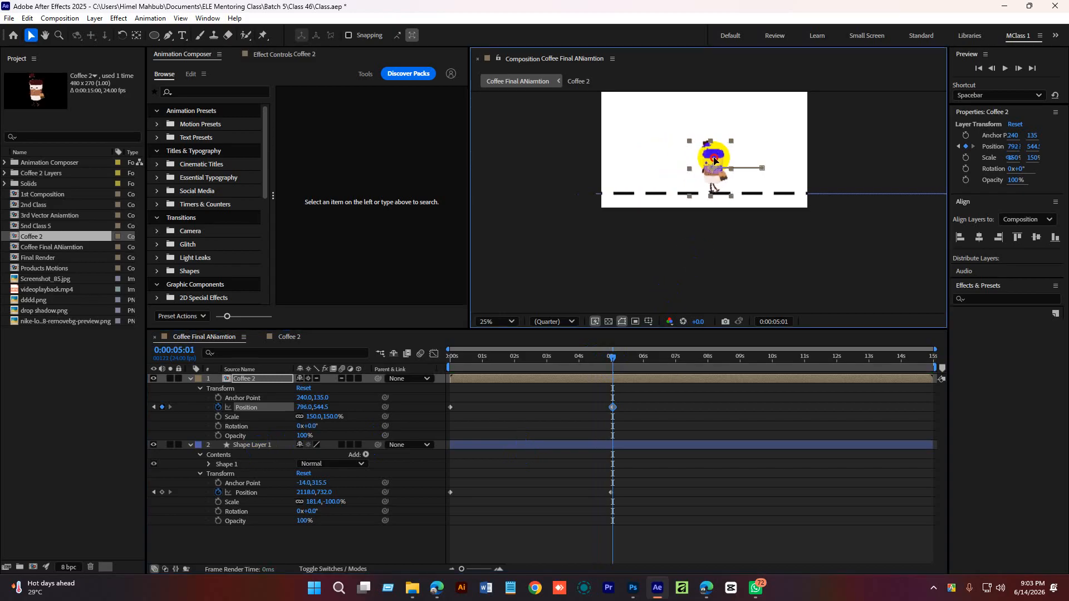
drag(612, 361, 428, 370)
key(space)
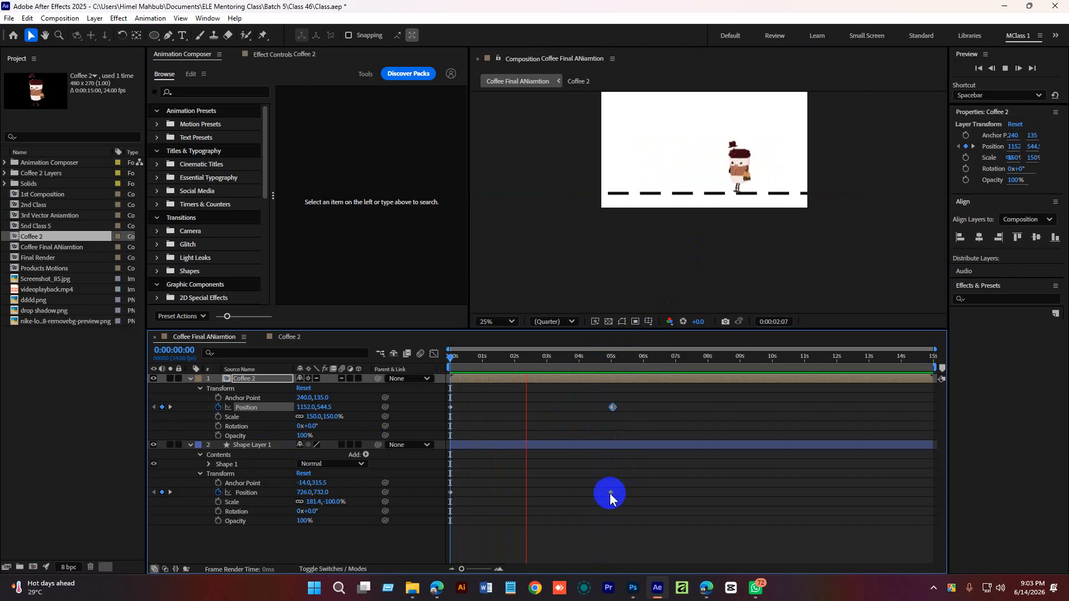
Slow the ground line by delaying its last Position keyframe to 7:15, and replay the composition
drag(611, 493, 694, 493)
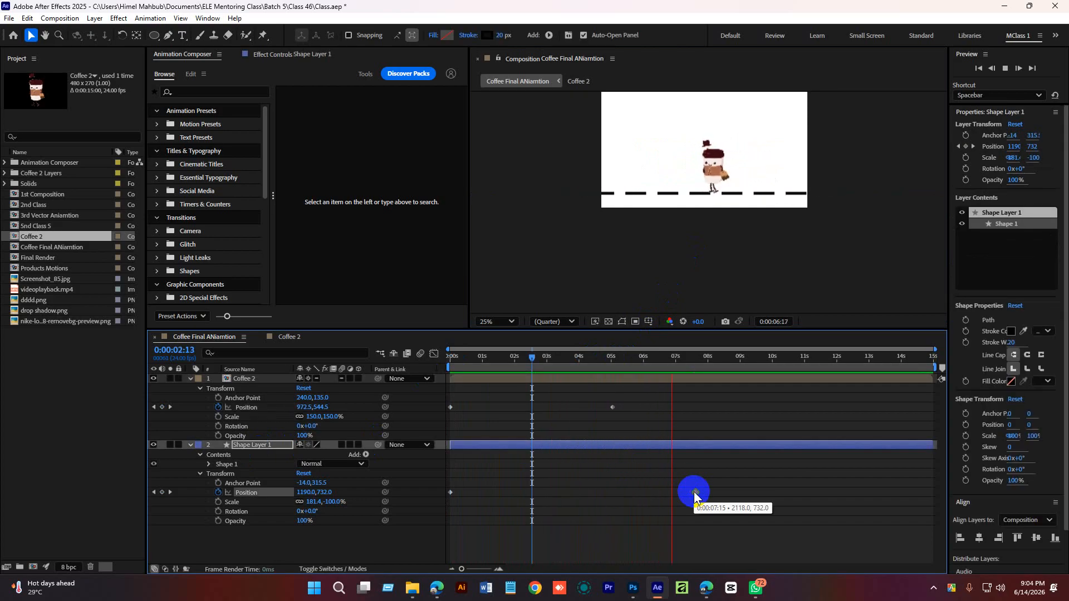
key(space)
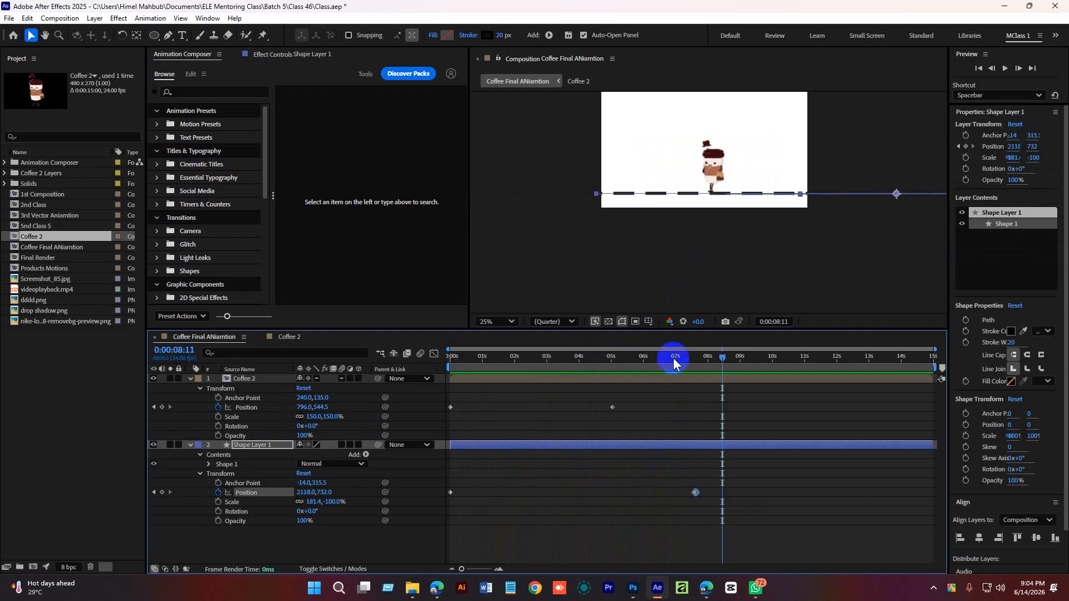
drag(673, 359, 425, 362)
key(space)
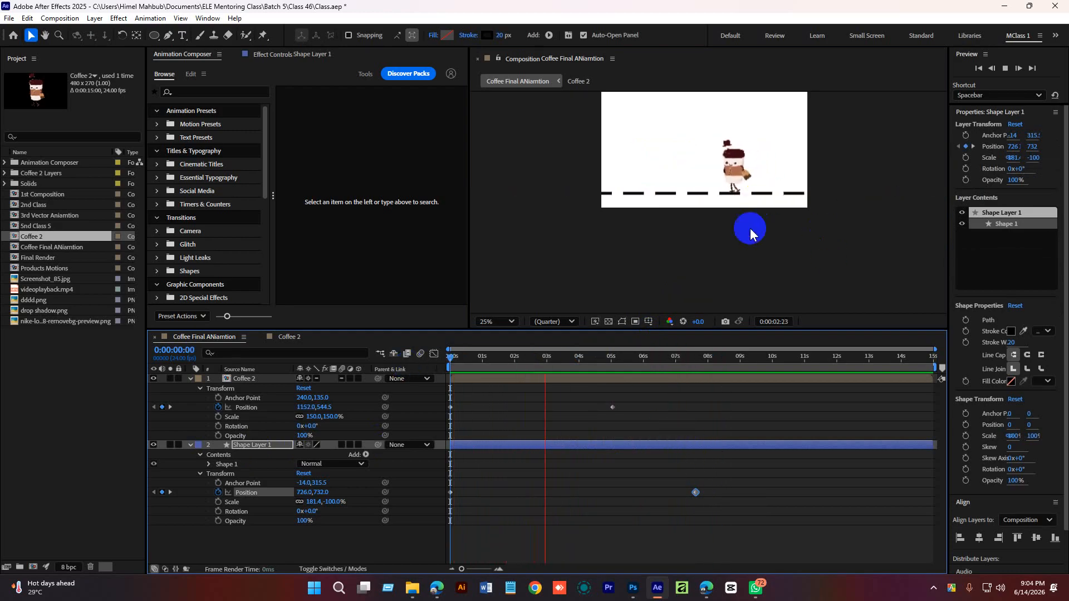
Preview the cup walking over the slowed ground line, viewing it enlarged from the start
drag(708, 248, 700, 270)
key(space)
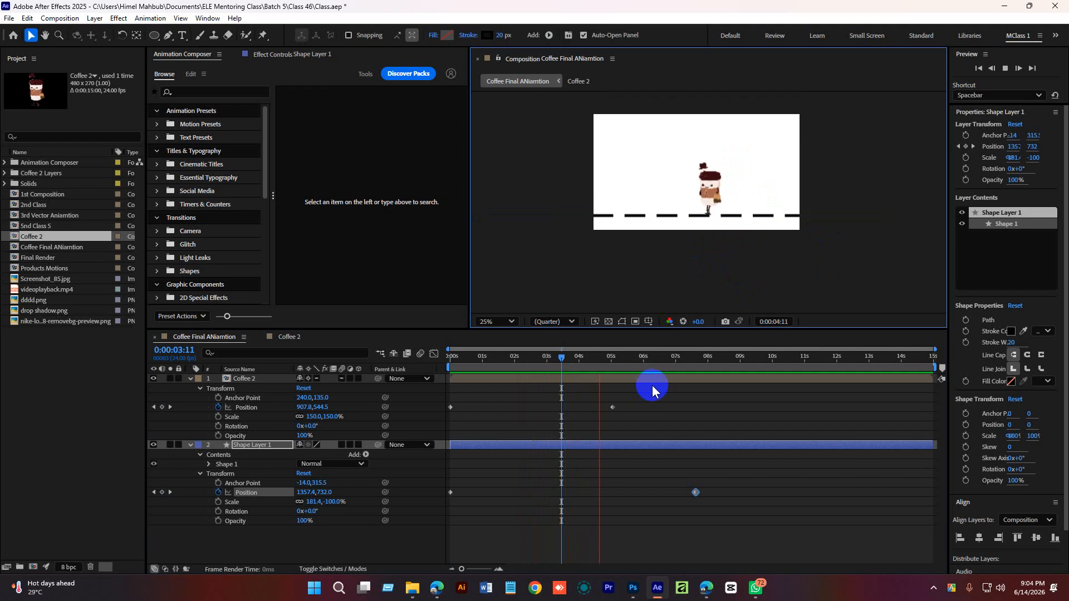
key(space)
key(period)
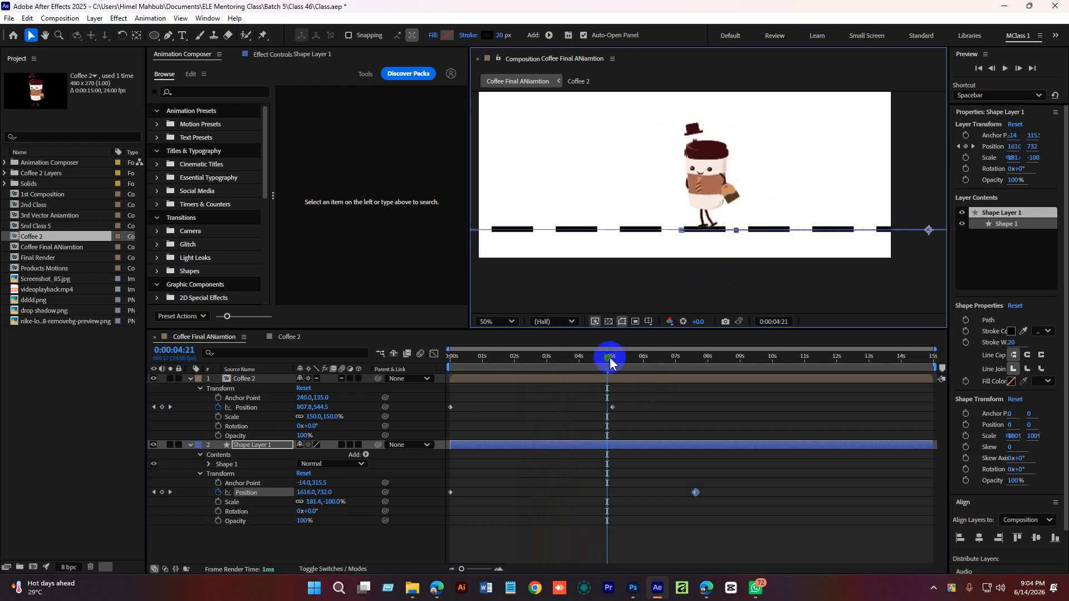
drag(608, 358, 430, 358)
key(space)
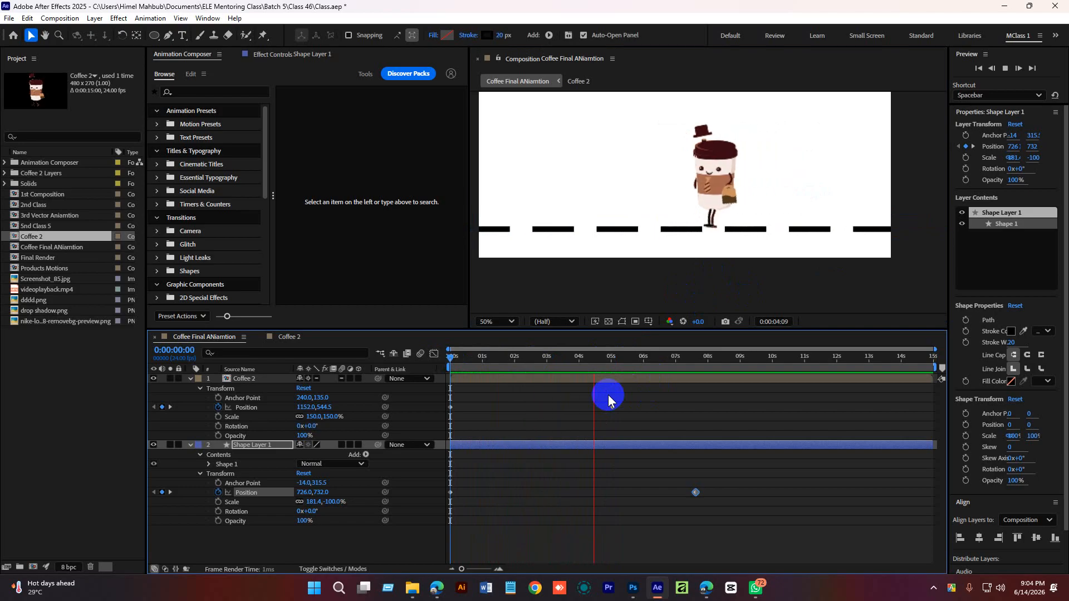
key(space)
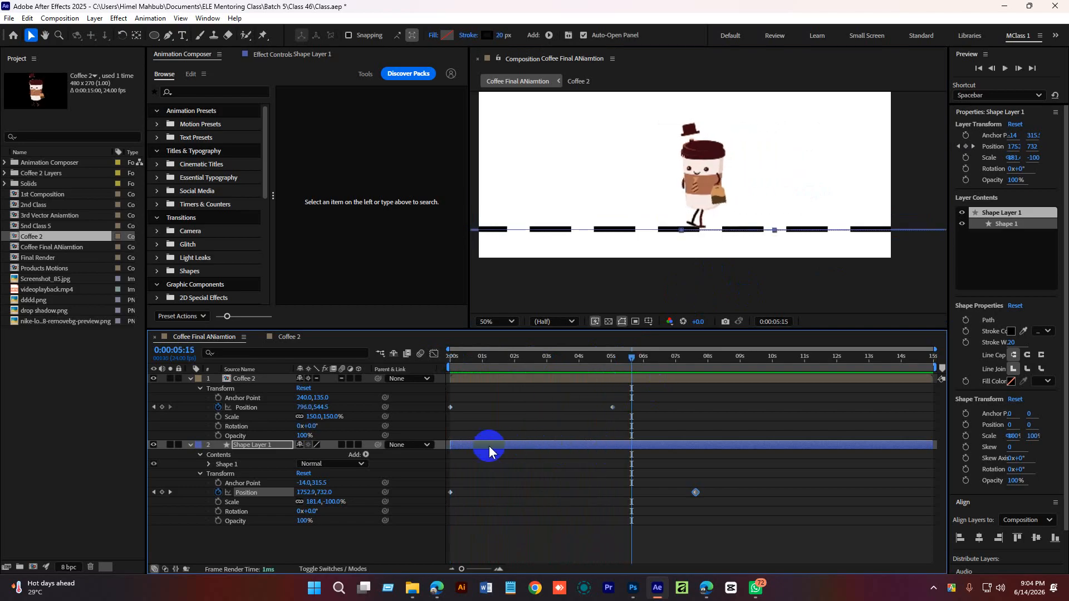
Set the gap between the ground line's stroke dashes to 10 and collapse the shape contents
click(209, 464)
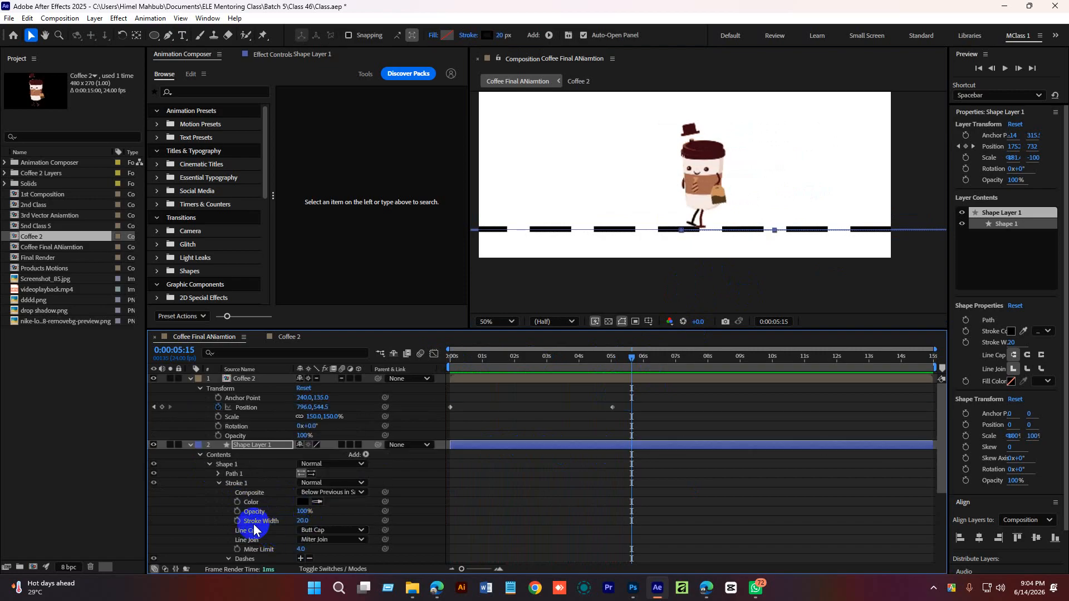
scroll(257, 510, down, 3)
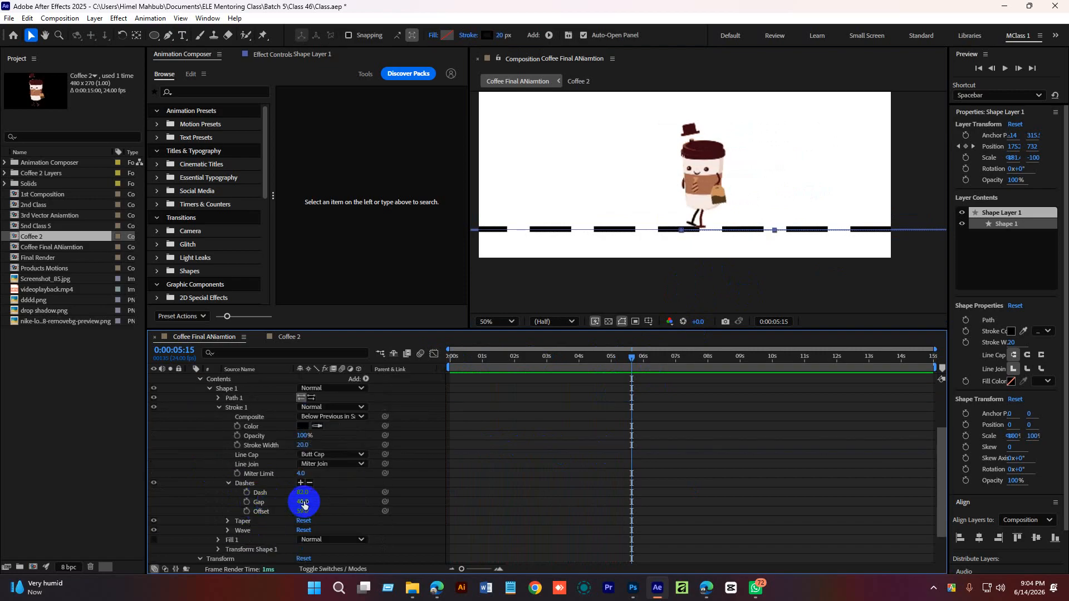
drag(302, 502, 280, 506)
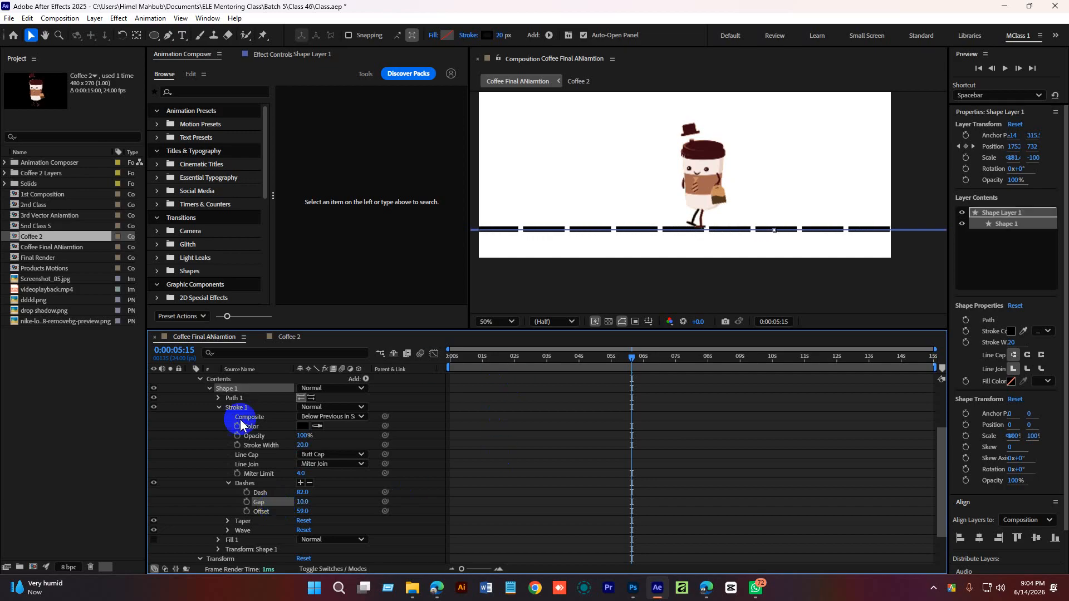
click(200, 379)
click(303, 538)
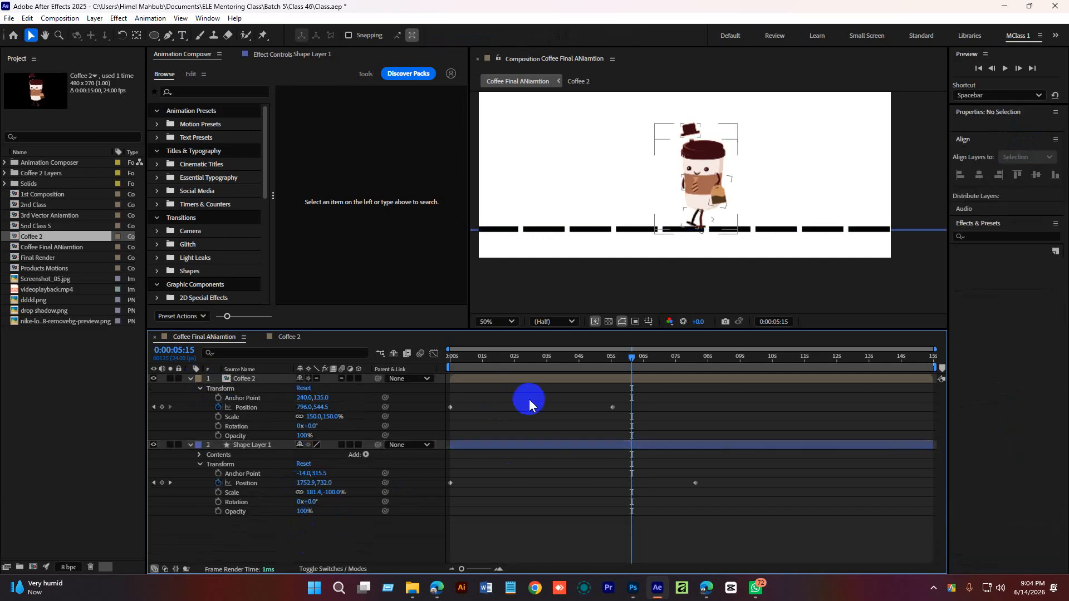
Play the composition repeatedly to check the cup's walk against the tighter dashed line
drag(514, 360, 388, 373)
key(space)
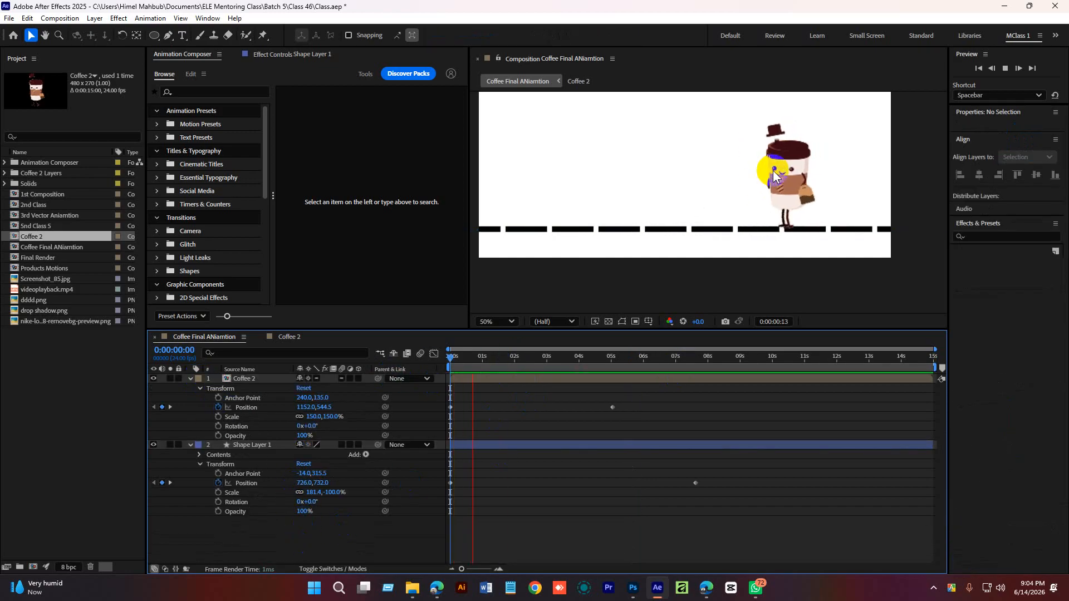
key(space)
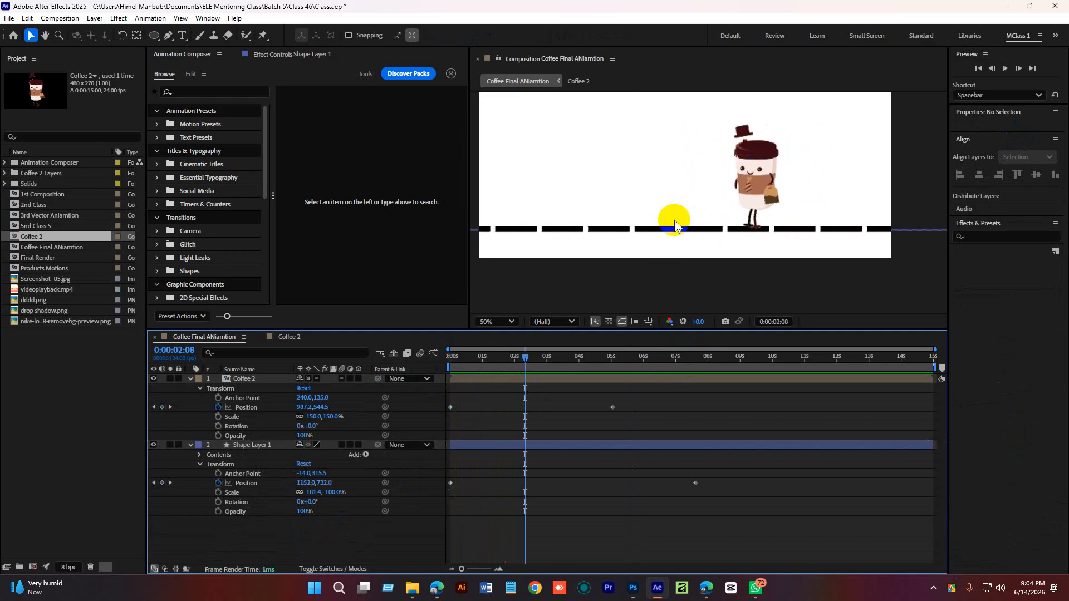
scroll(673, 220, down, 2)
drag(525, 358, 390, 373)
key(space)
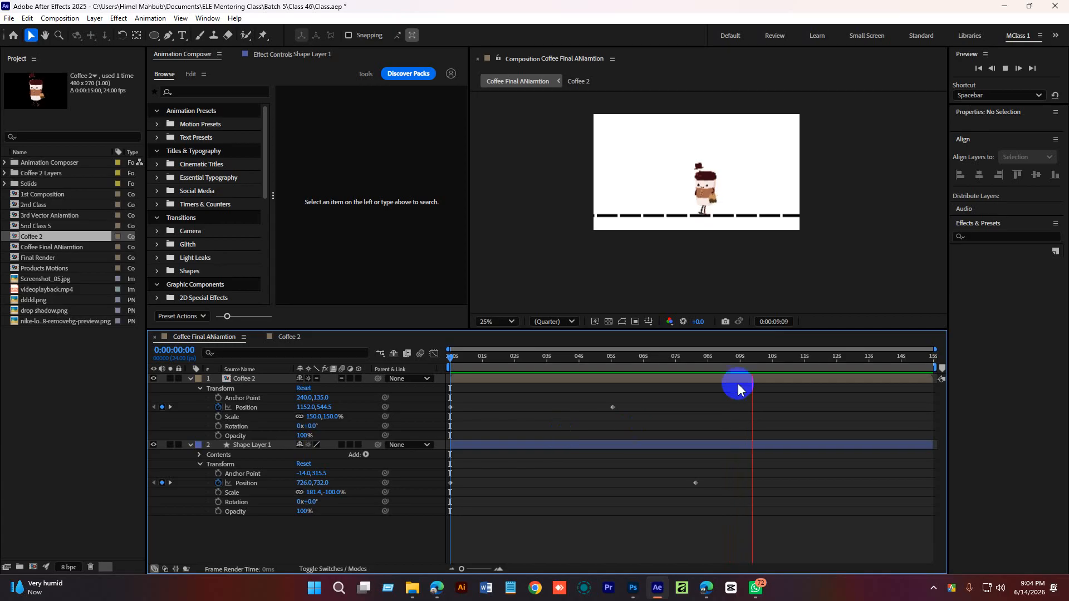
drag(753, 361, 691, 382)
key(space)
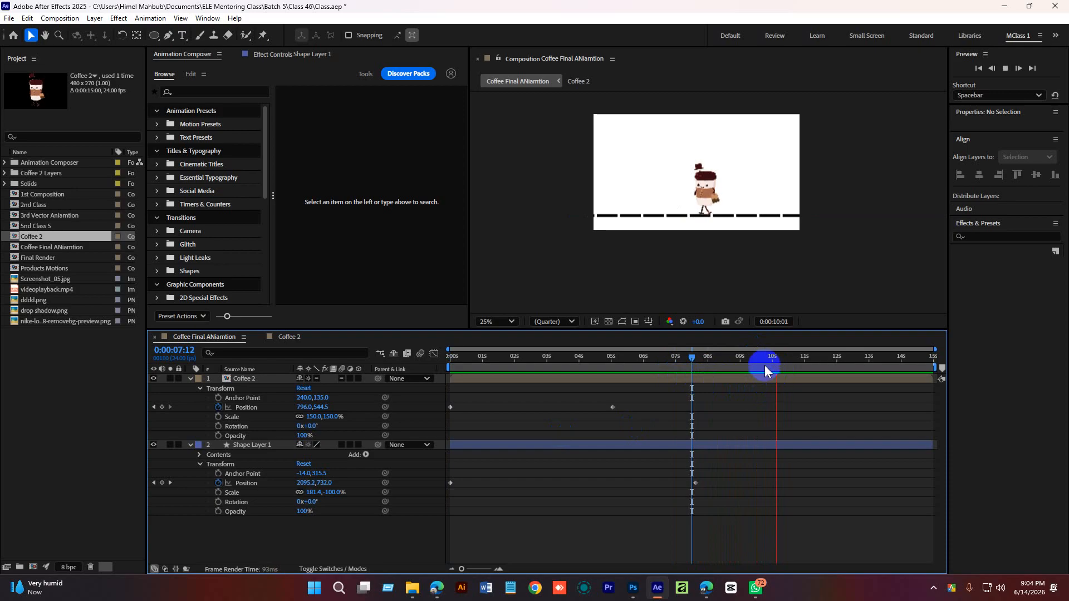
drag(777, 358, 437, 365)
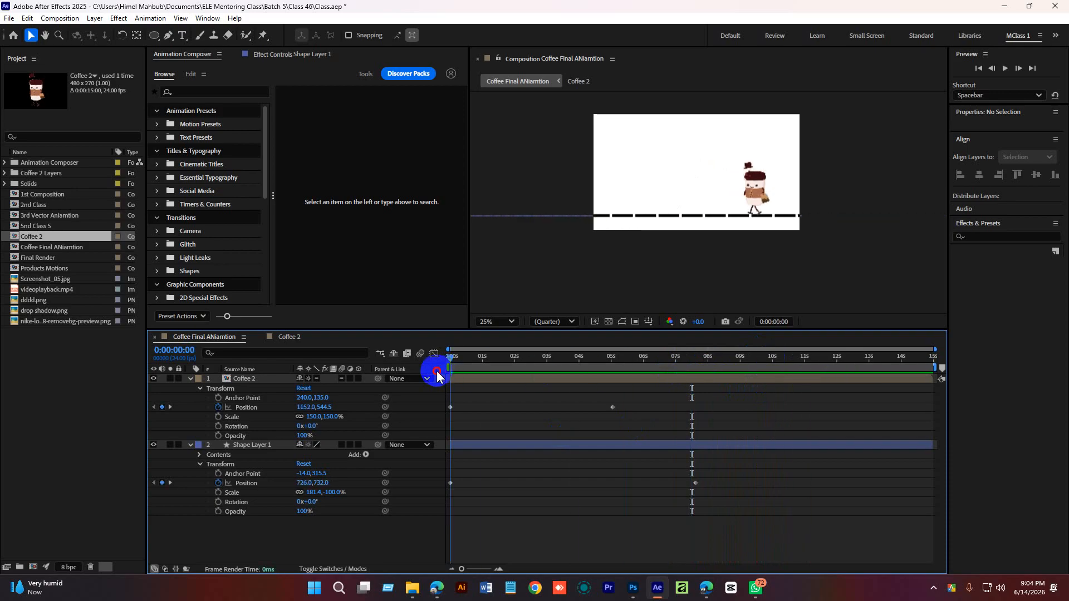
key(space)
key(space)
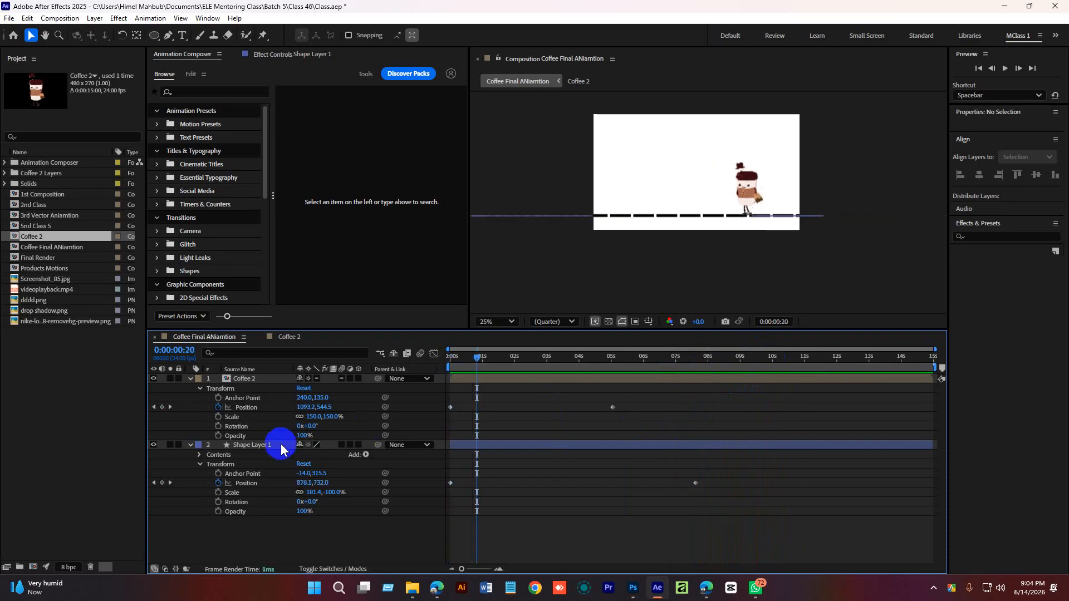
Keyframe the cup's Position at 1 s and 2 s, and raise it to 1046.1, 456.5 at 1:12 for a jump
click(188, 446)
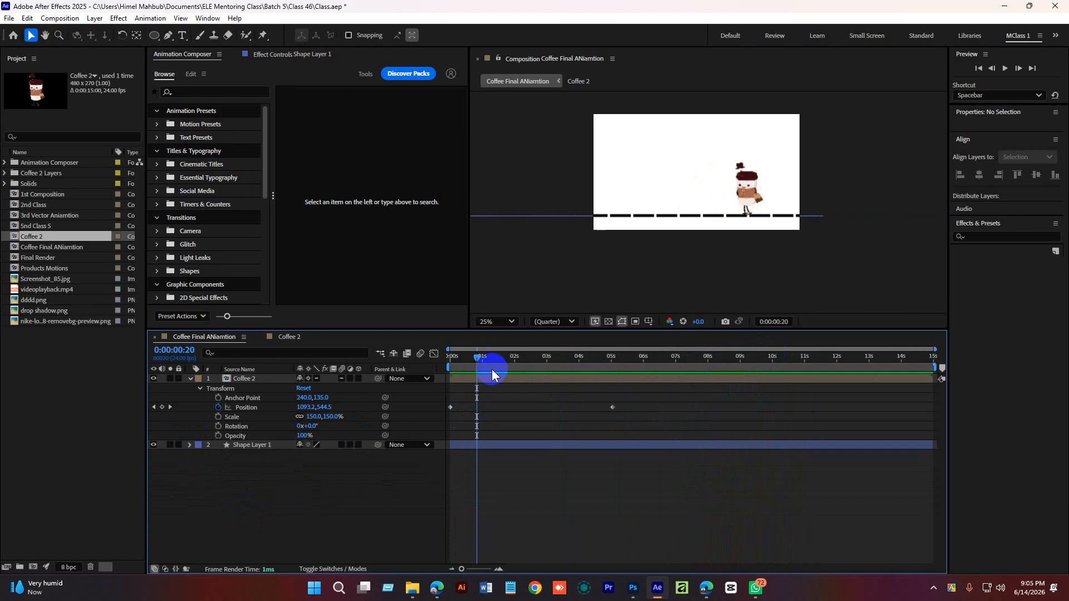
click(437, 357)
key(space)
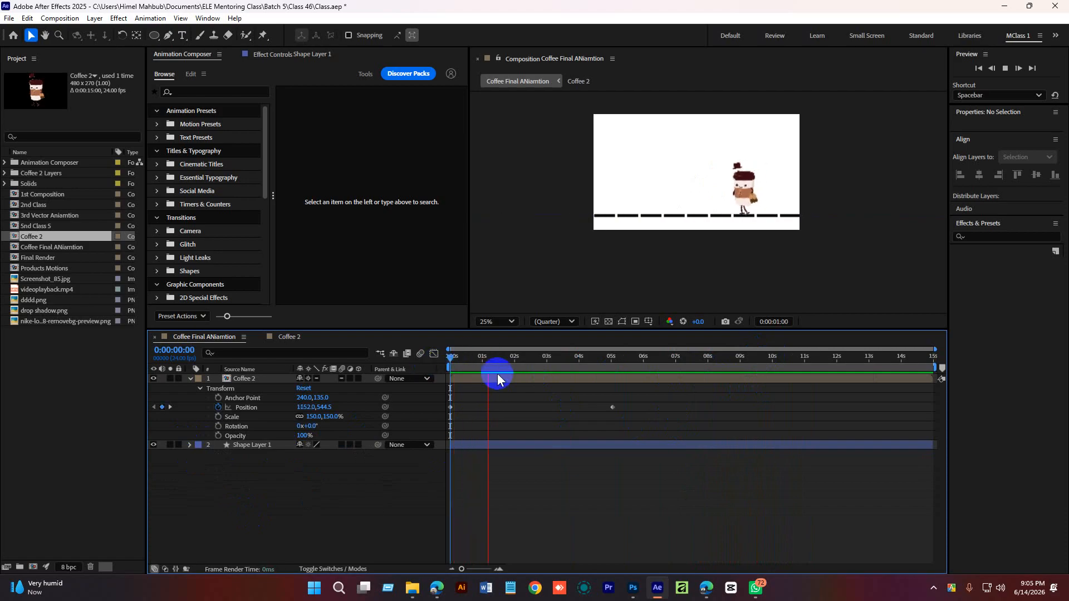
drag(490, 359, 486, 365)
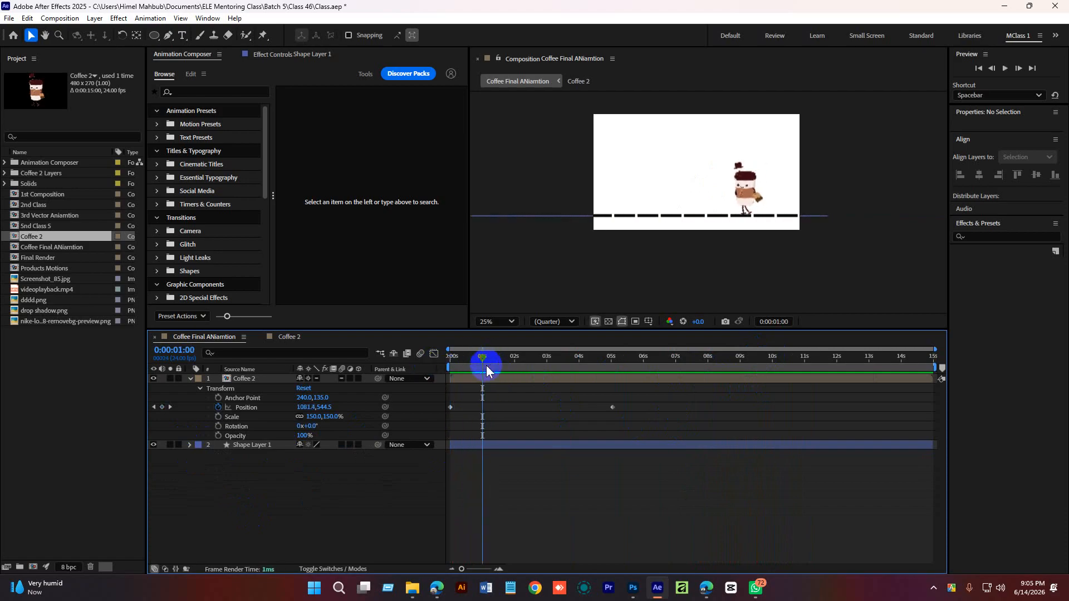
click(497, 377)
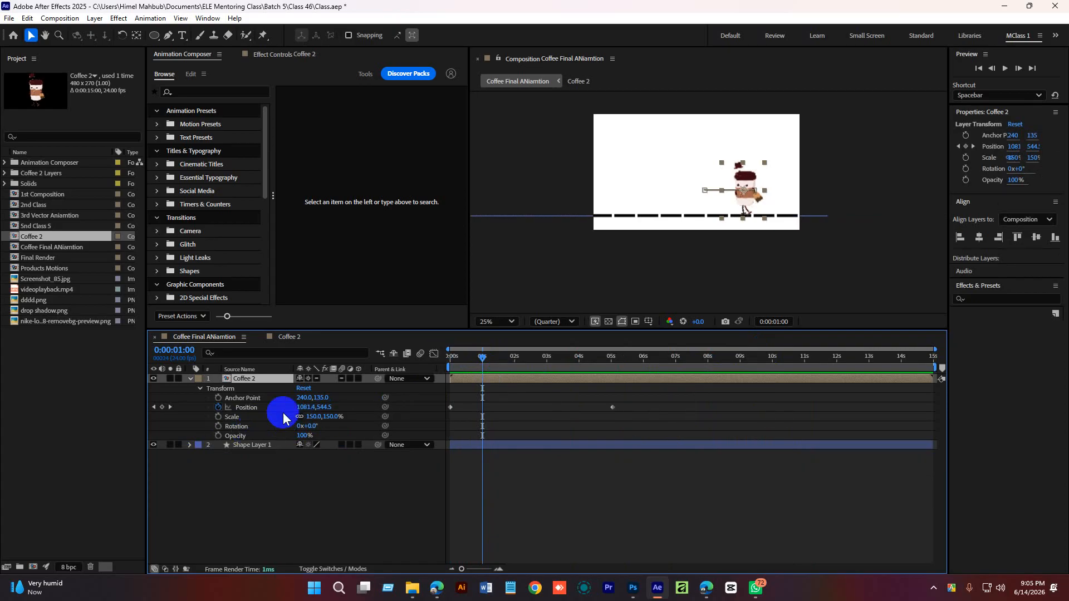
click(162, 407)
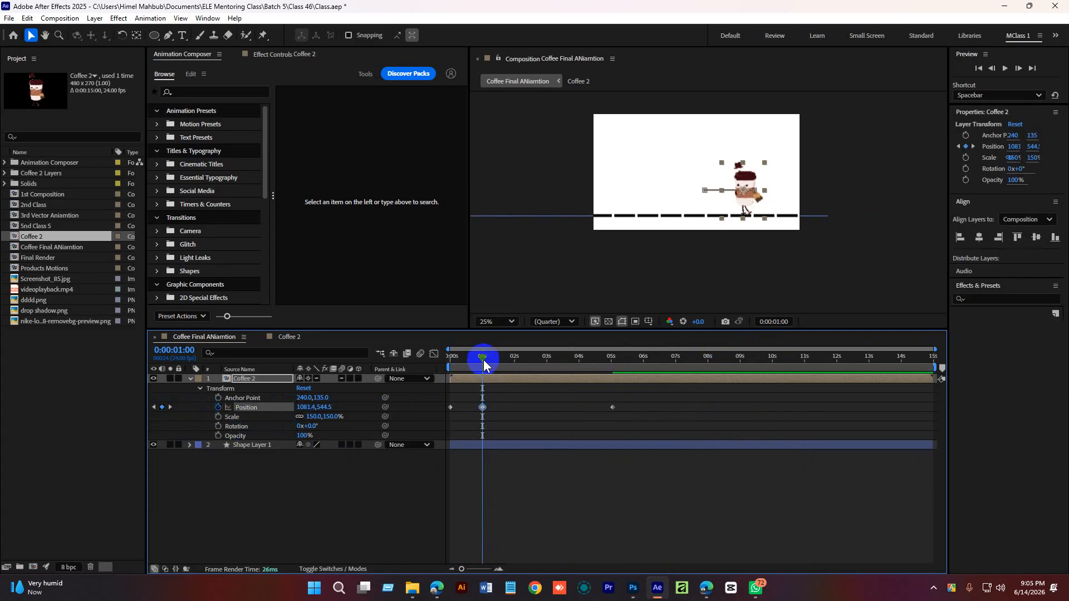
mouse_move(483, 361)
mouse_down()
mouse_move(515, 361)
mouse_move(499, 359)
mouse_up()
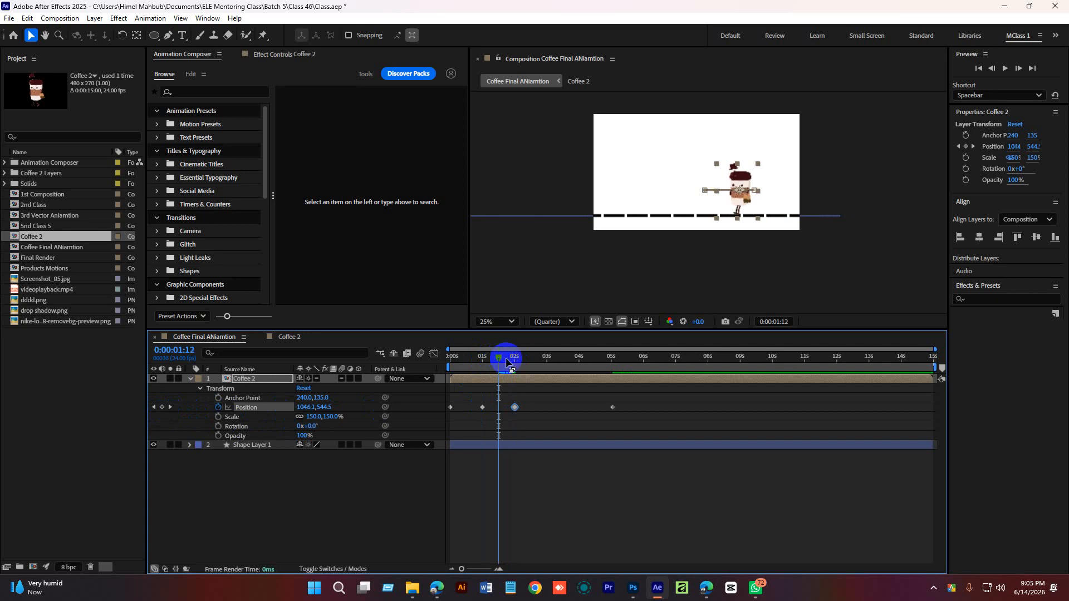
drag(744, 181, 744, 168)
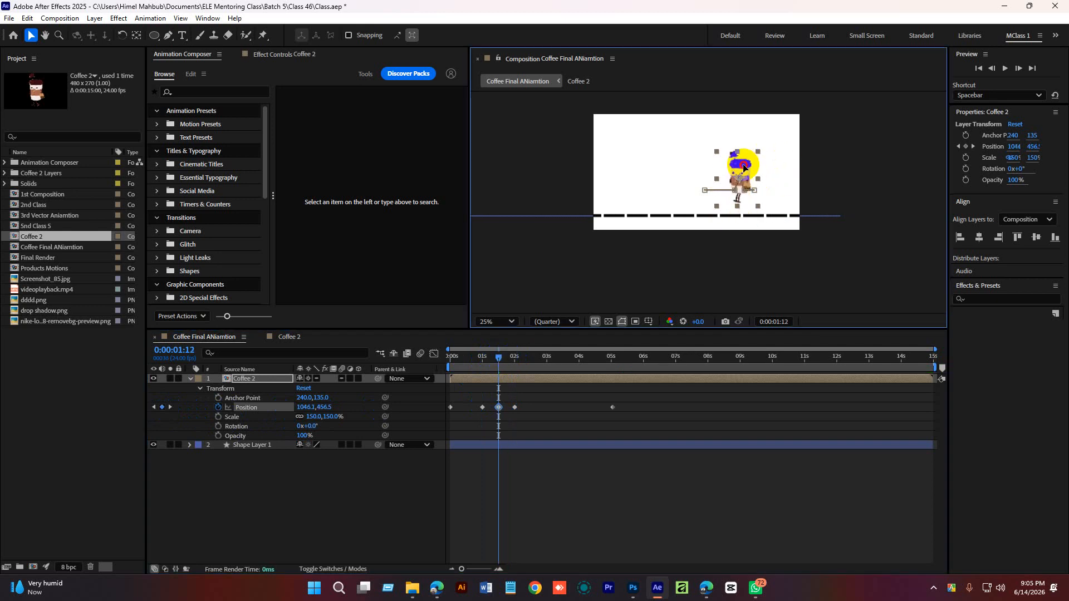
Play the composition from before the jump and again from the start to check the cup's first jump
drag(499, 360, 478, 359)
key(space)
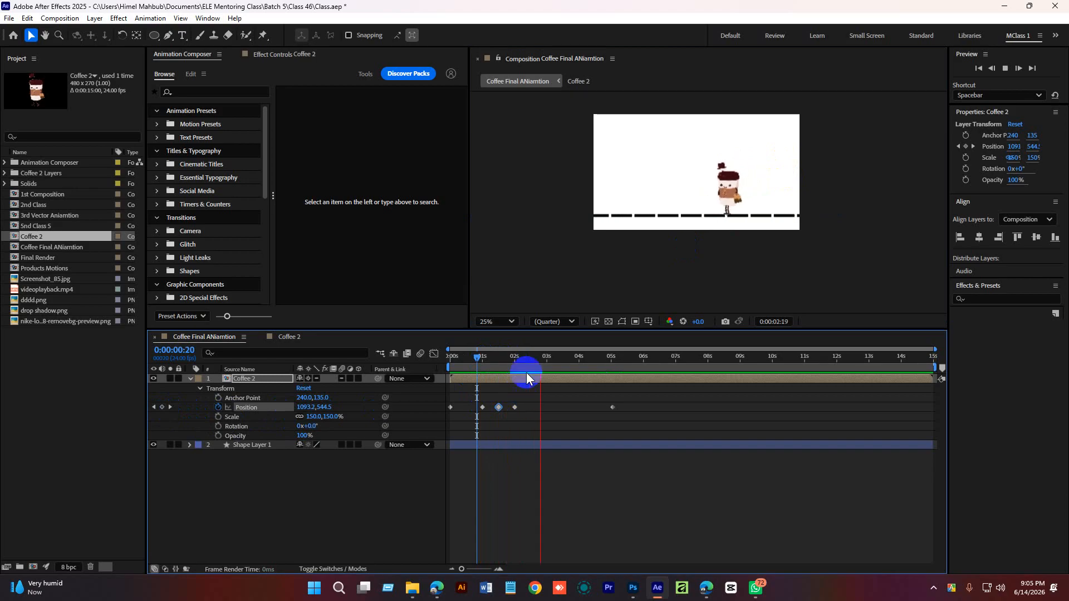
key(space)
drag(529, 359, 437, 362)
key(space)
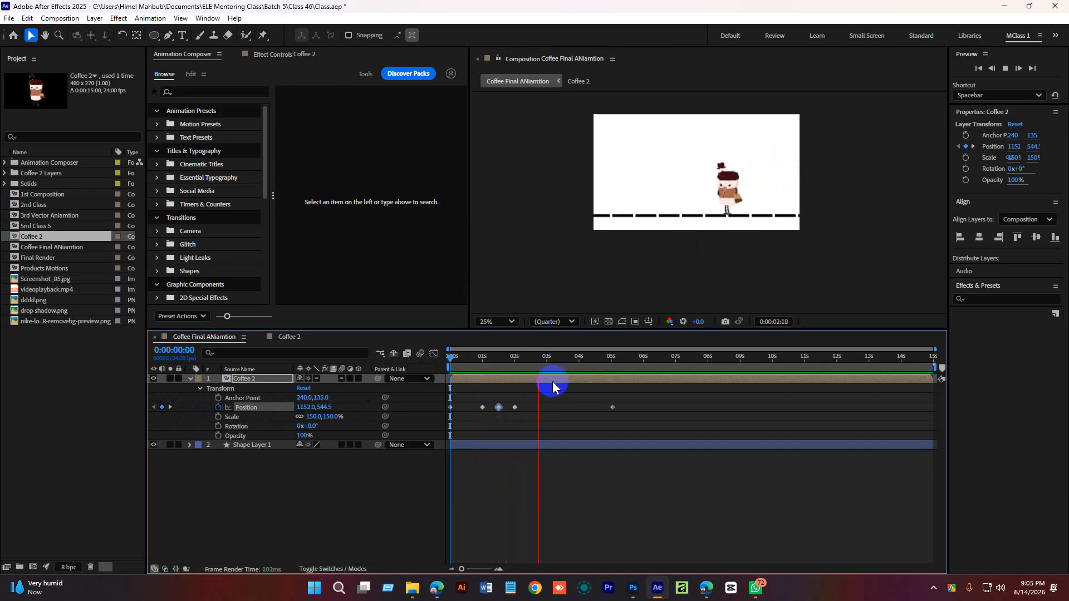
Keyframe the cup's Position at 3:01 and 4:00, and raise it to 904.9, 432.5 at 3:12 for a second jump
click(550, 359)
drag(546, 356, 547, 356)
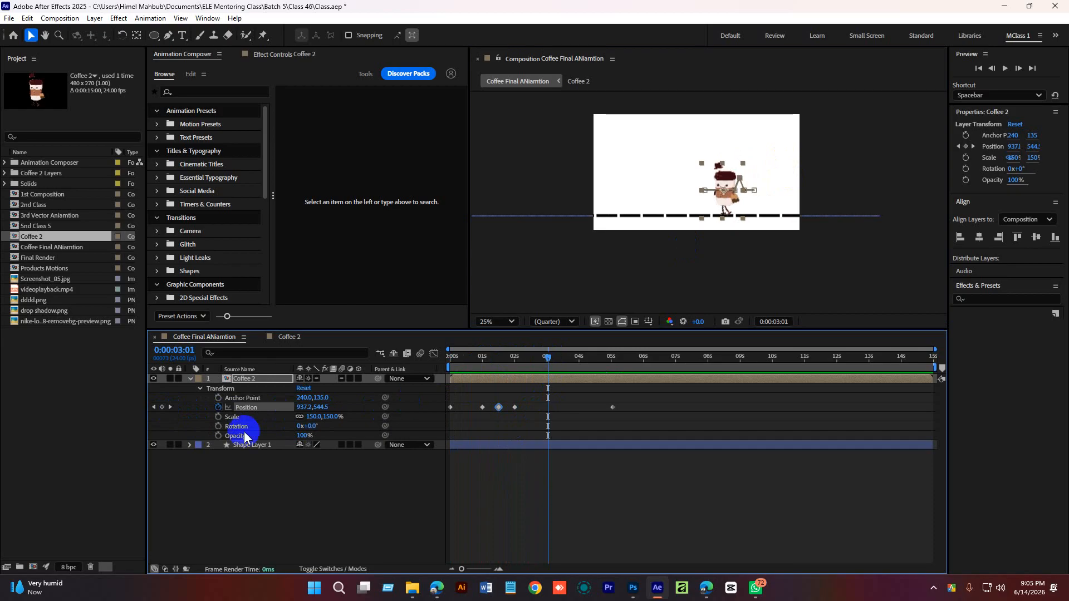
click(163, 407)
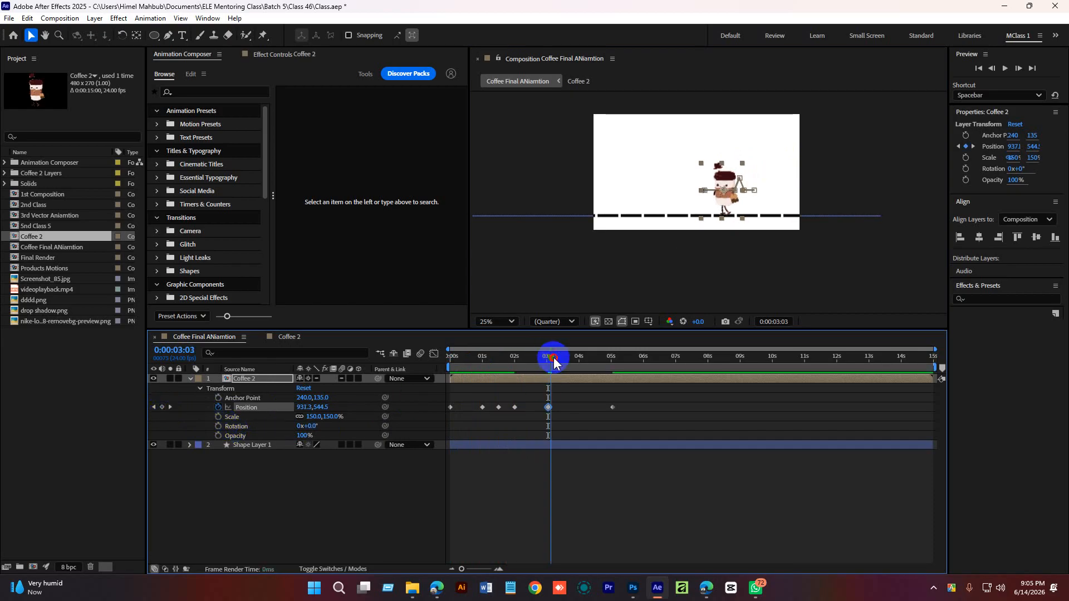
drag(554, 362, 577, 361)
click(163, 408)
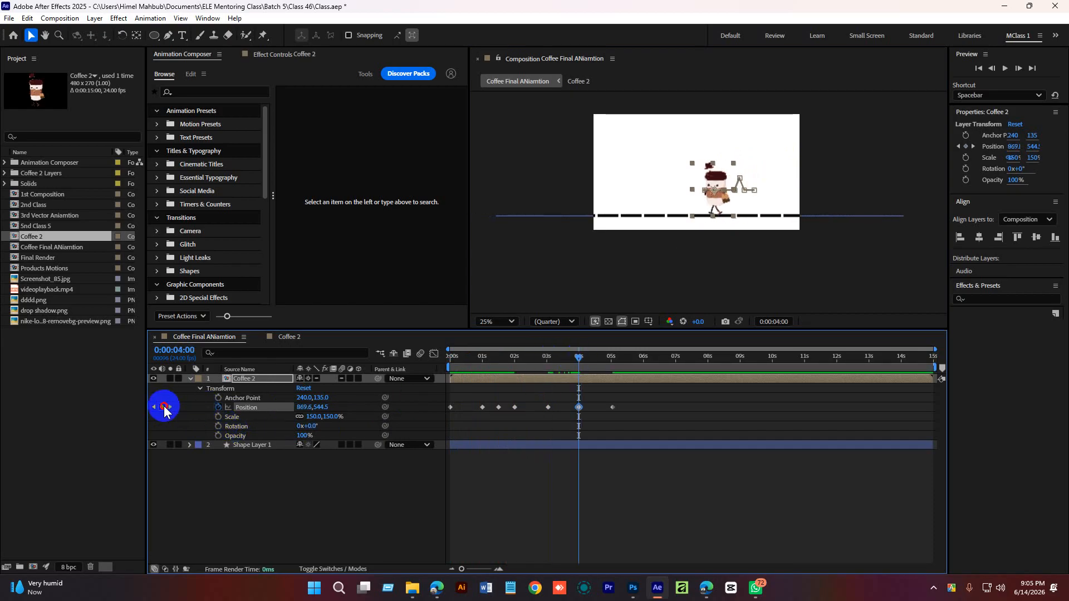
drag(576, 361, 563, 361)
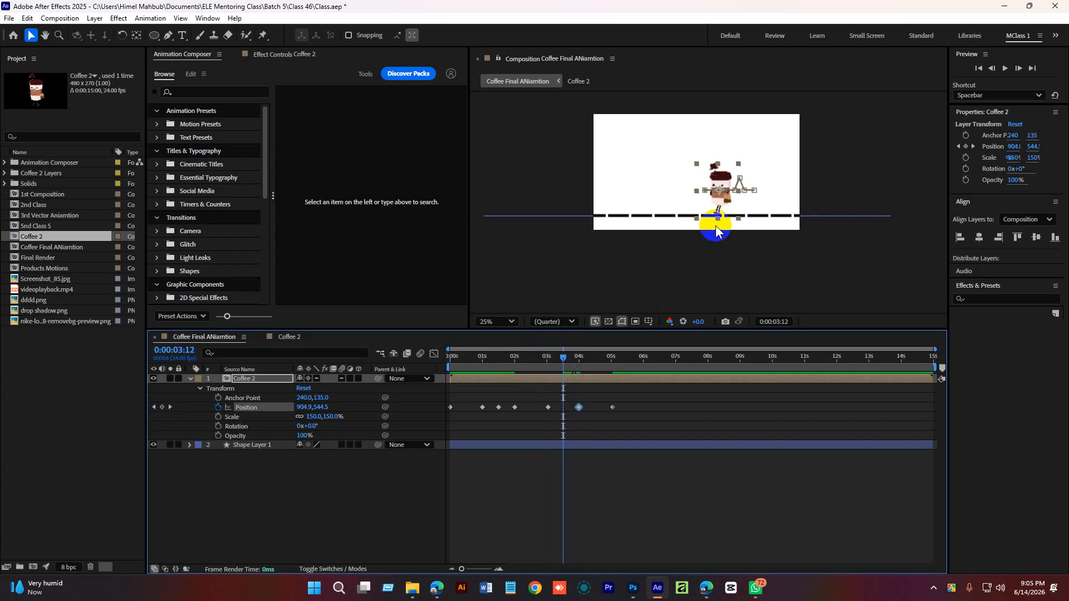
drag(722, 203, 721, 188)
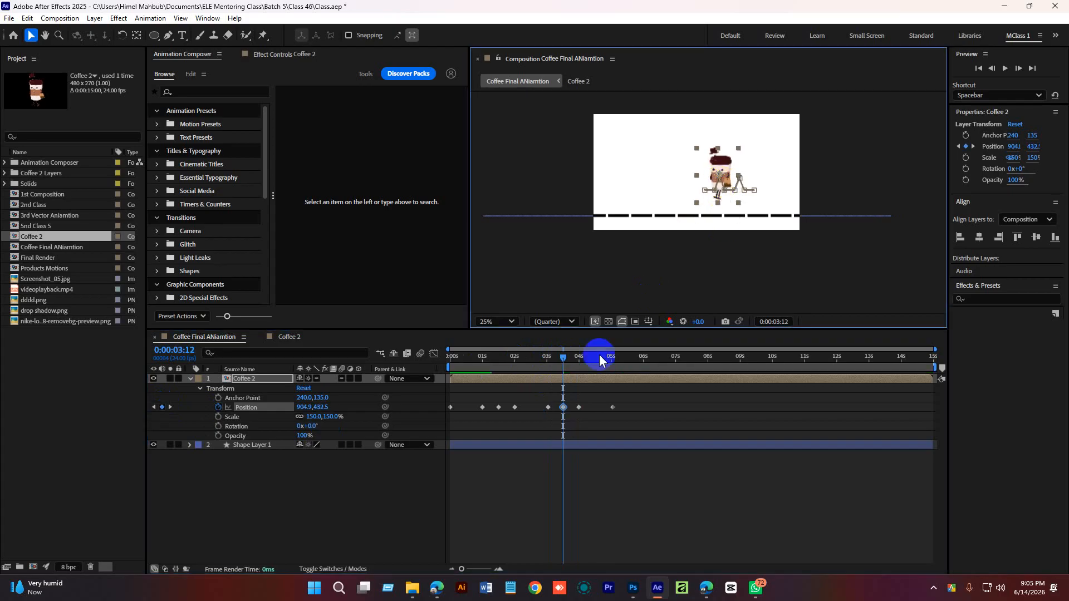
Play the composition from the start to check both jumps, and save the project
key(space)
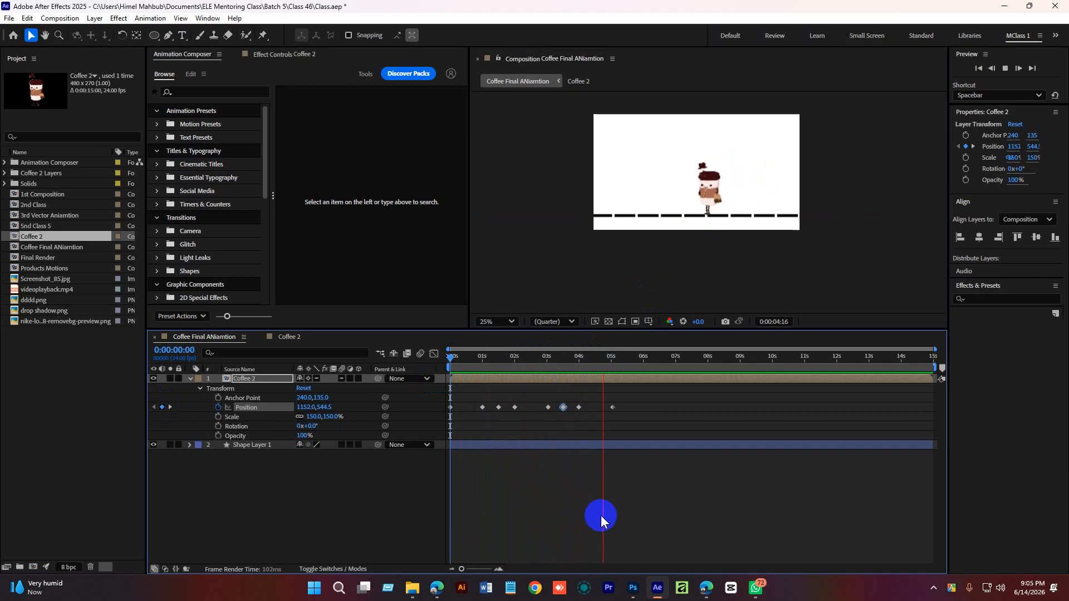
key(space)
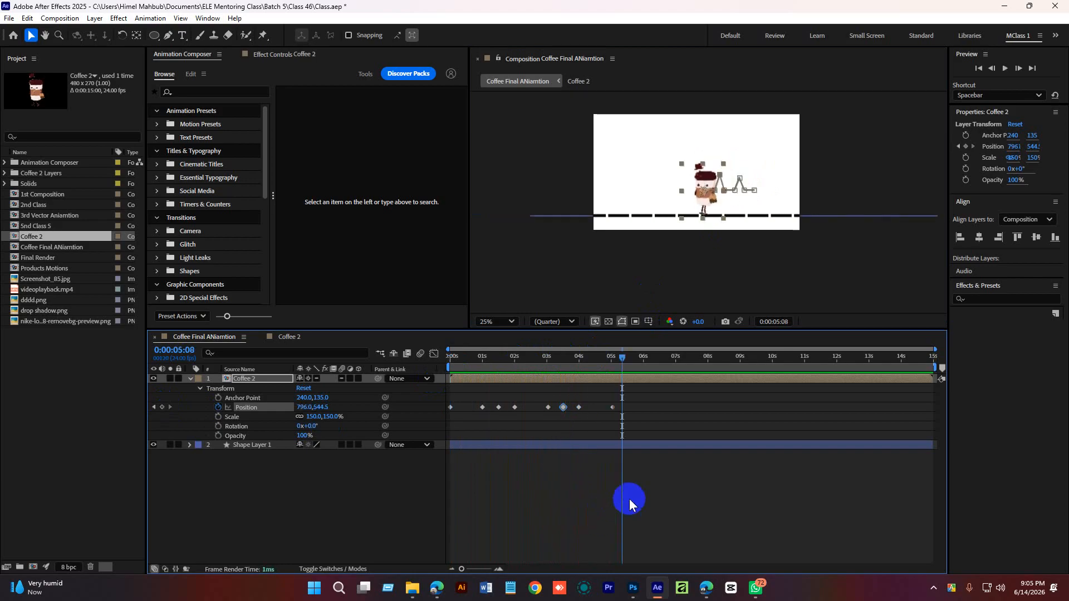
click(604, 511)
drag(616, 355, 449, 357)
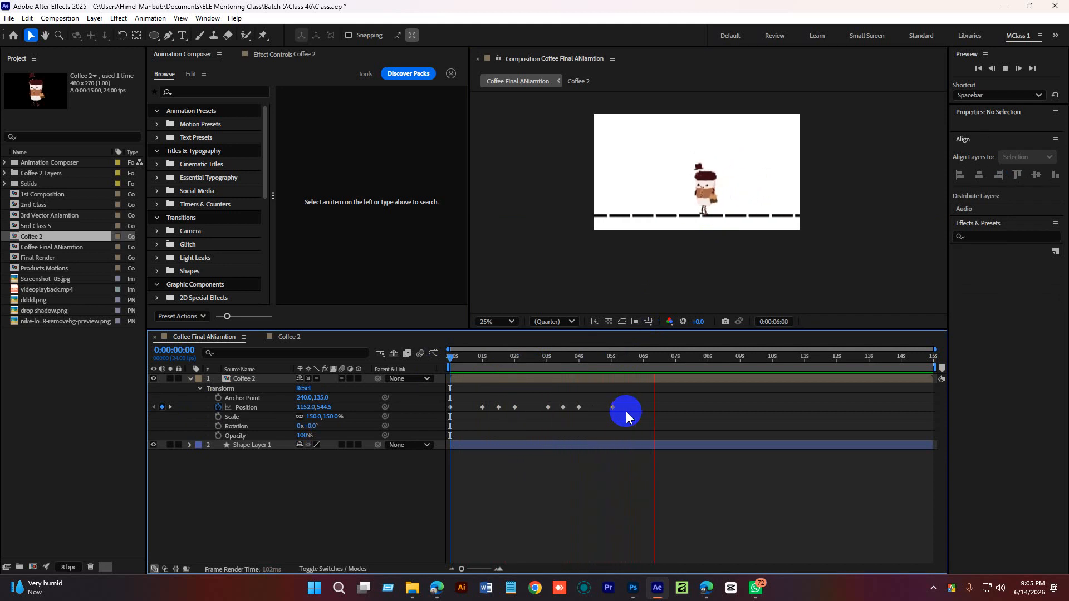
drag(671, 357, 612, 368)
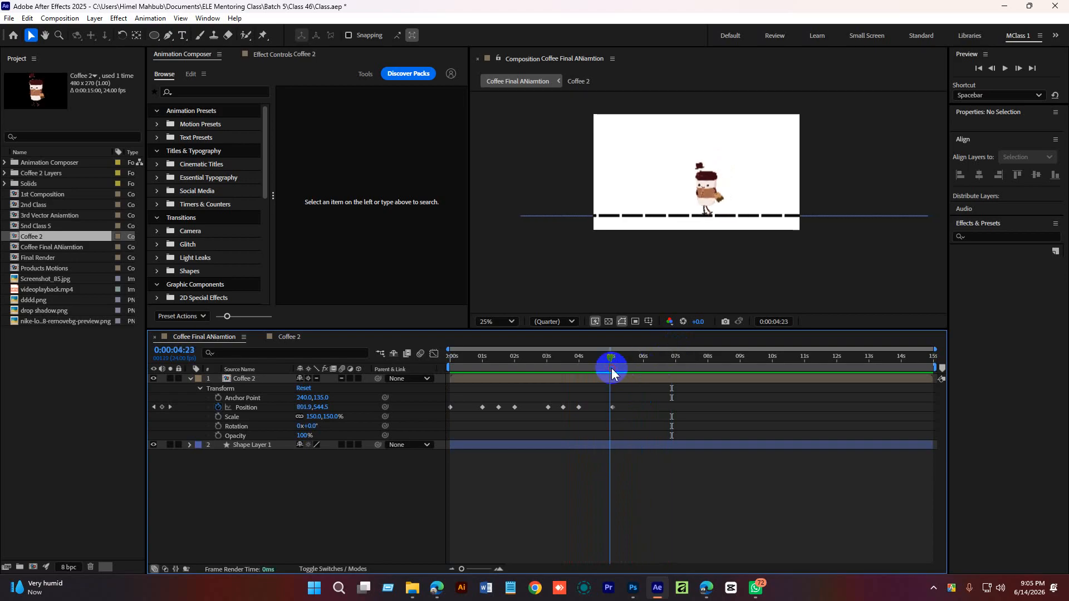
key(ctrl+s)
click(746, 392)
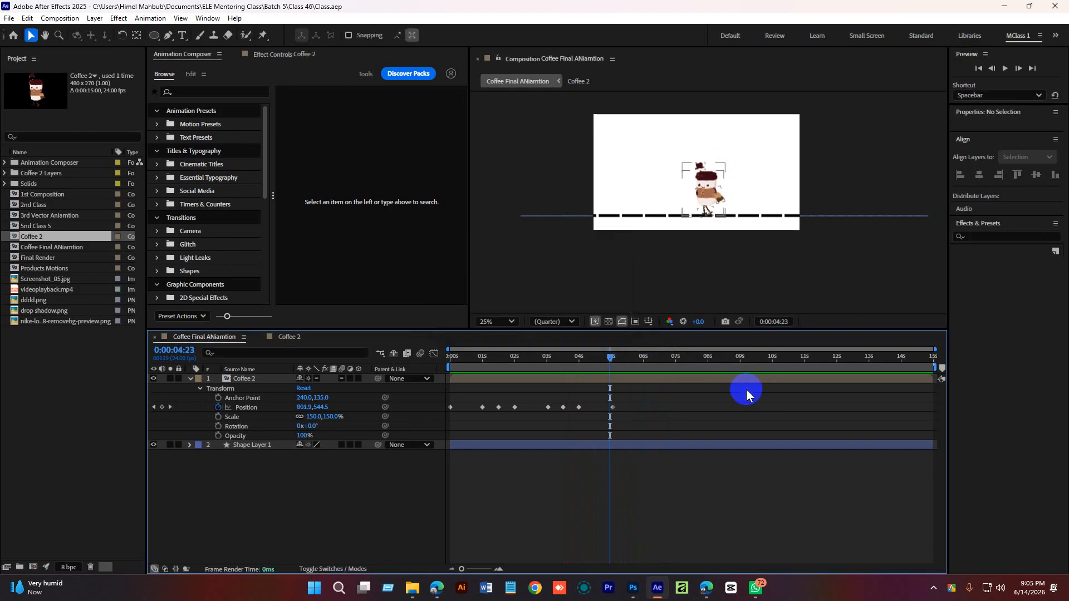
Preview the cup's walk and both jumps from the start with the composition view enlarged to 50%
scroll(640, 198, up, 4)
scroll(736, 198, down, 2)
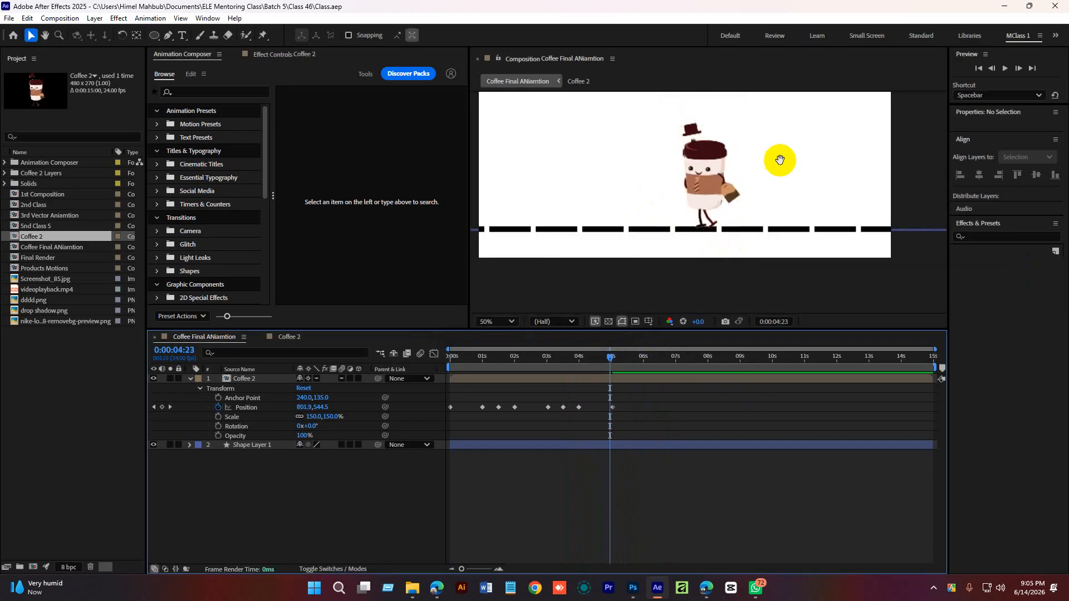
drag(611, 356, 444, 358)
click(522, 408)
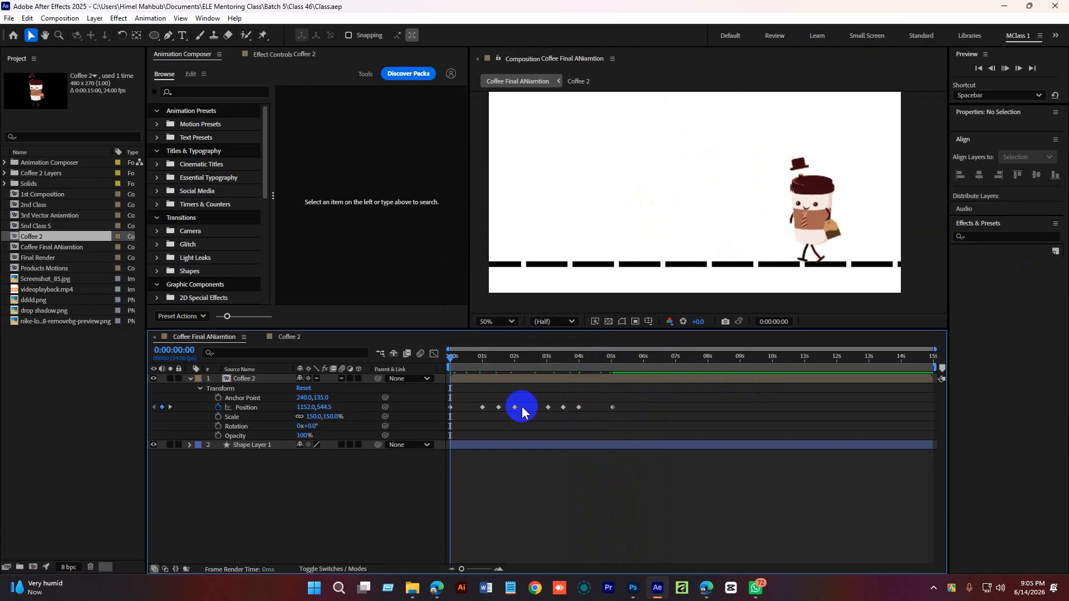
key(space)
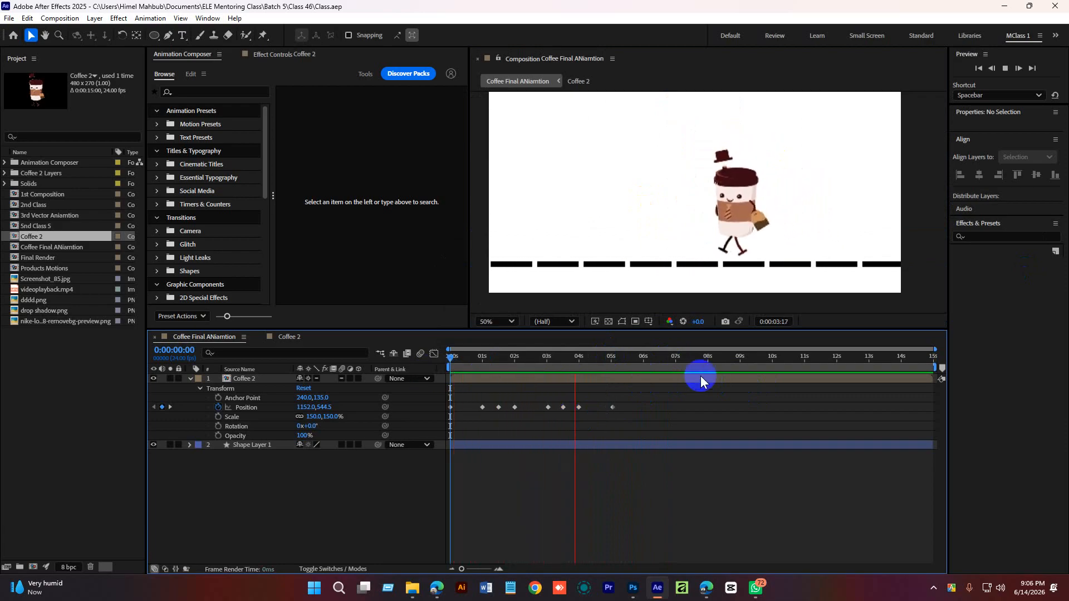
key(space)
key(comma)
key(comma)
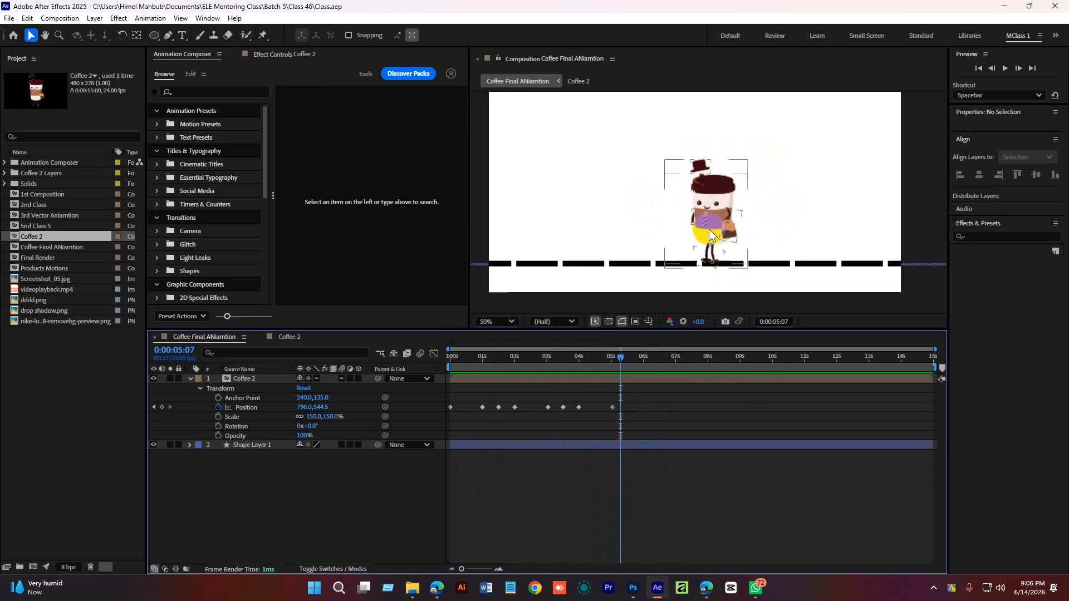
Replay the animation from the start at 25% view to review the whole walk and jumps
click(722, 248)
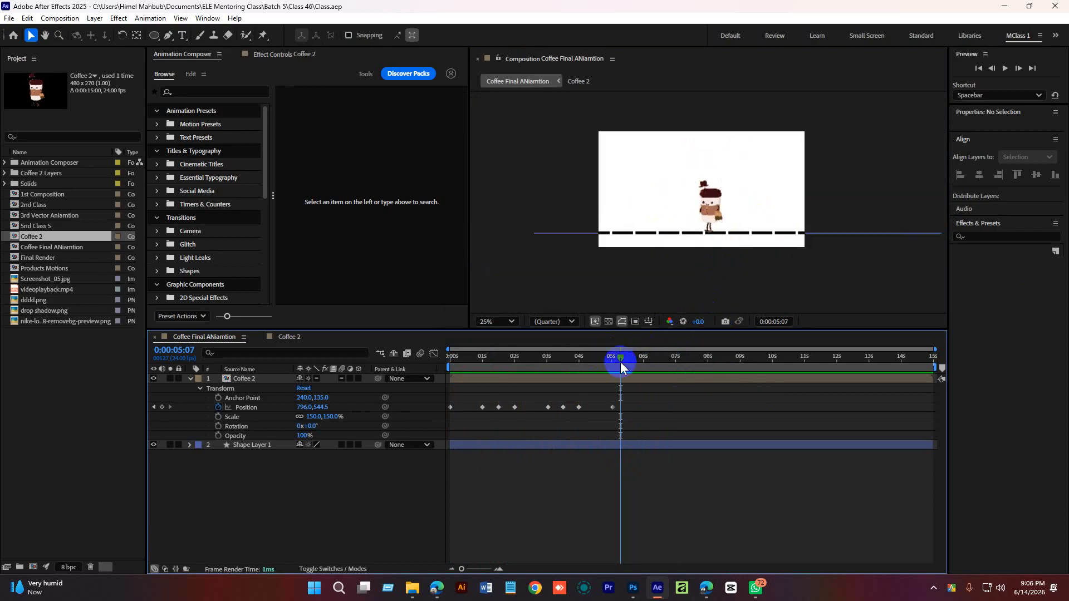
drag(620, 361, 446, 358)
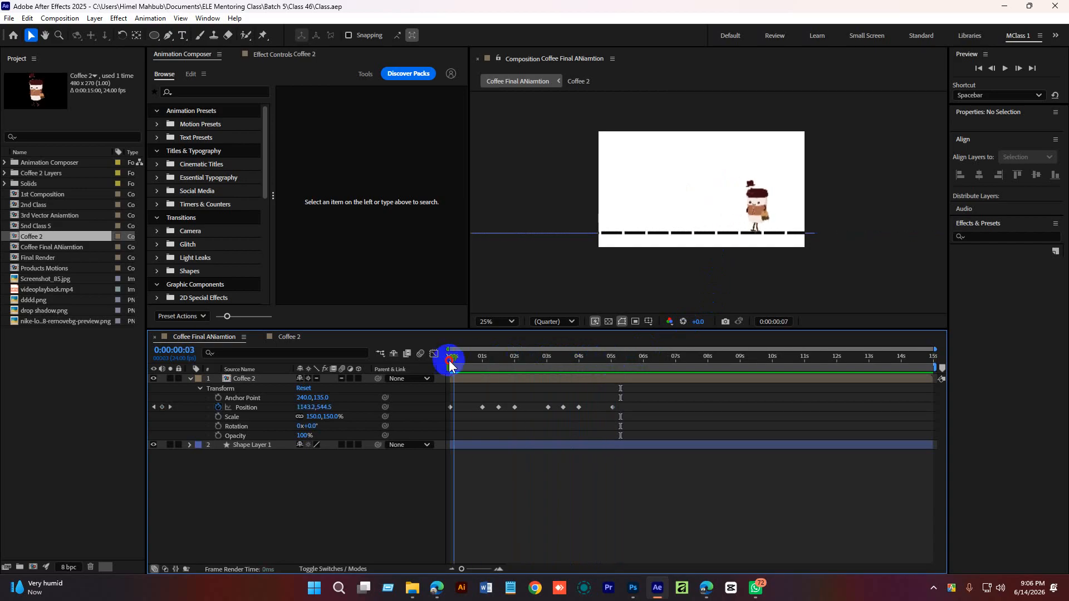
key(space)
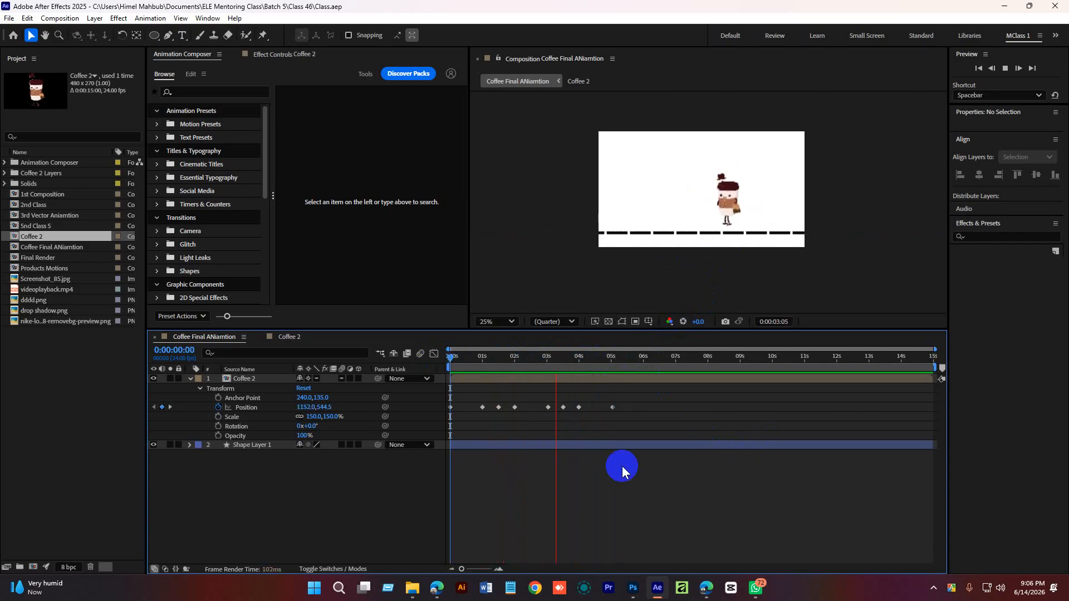
key(space)
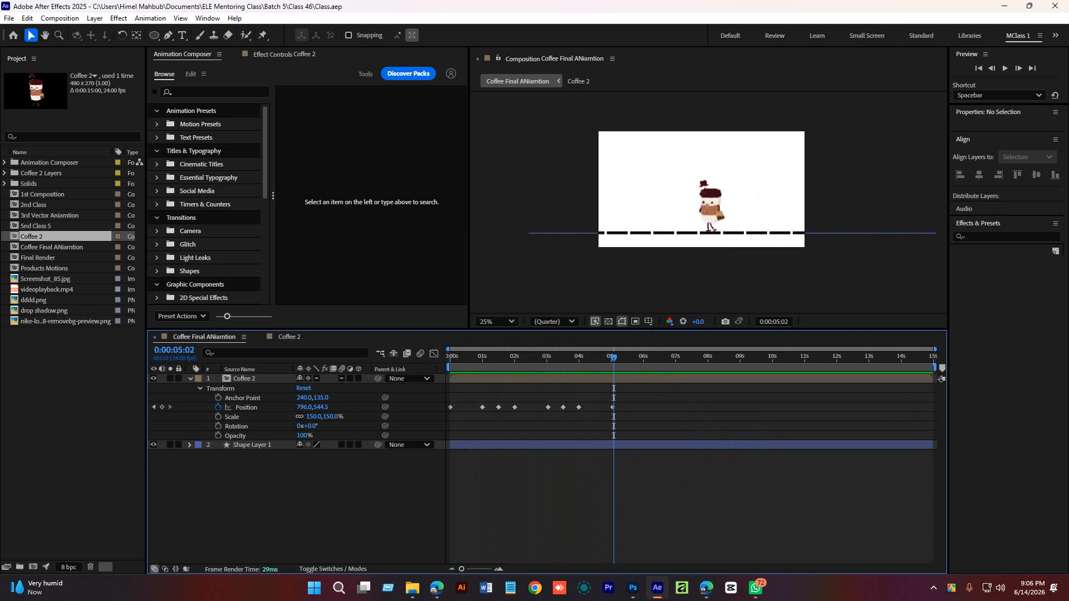
drag(619, 370, 452, 385)
key(space)
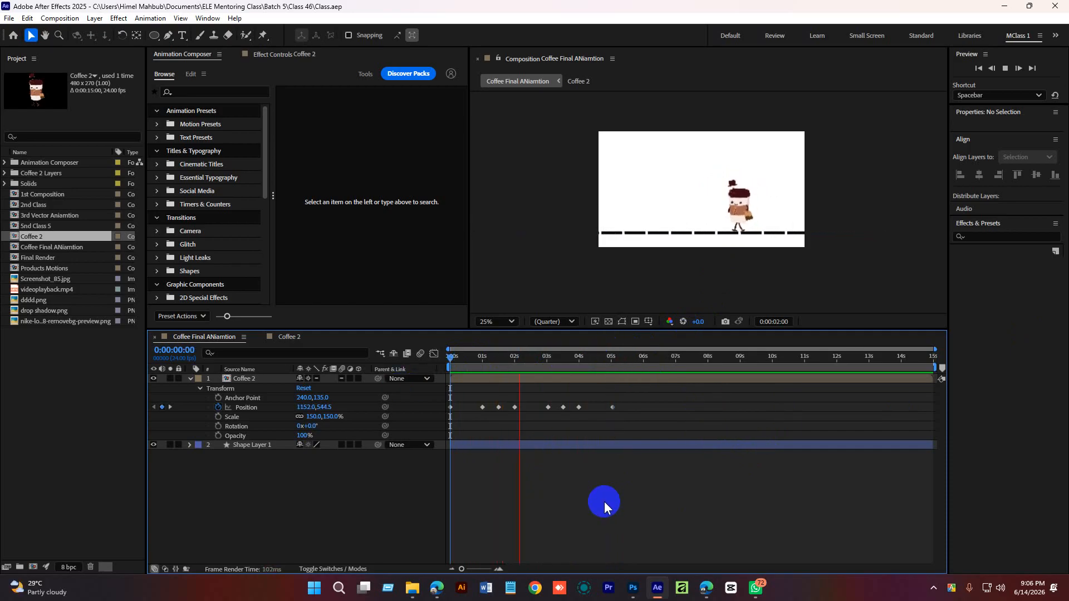
key(space)
Switch to the Edge browser and change the Google Images search to "Coffee cup"
mouse_move(707, 586)
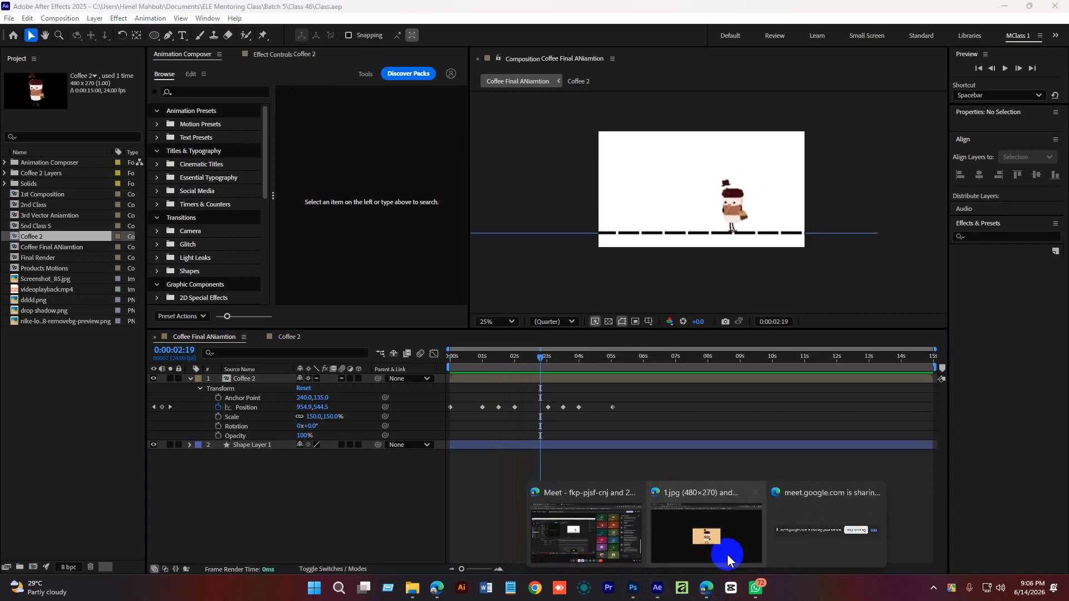
click(704, 545)
click(106, 13)
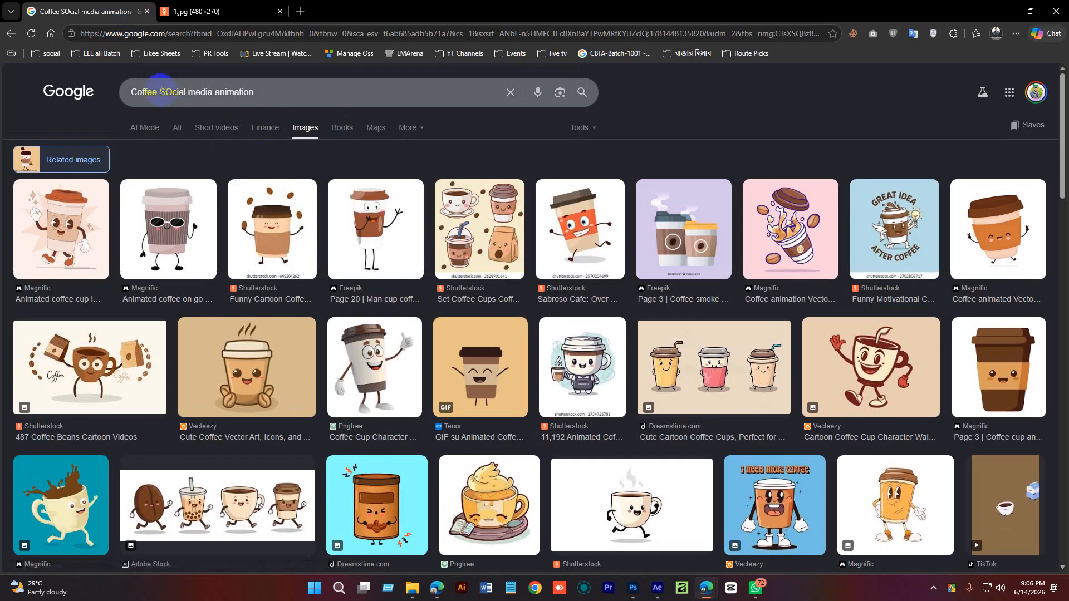
drag(160, 92, 515, 92)
text(cup)
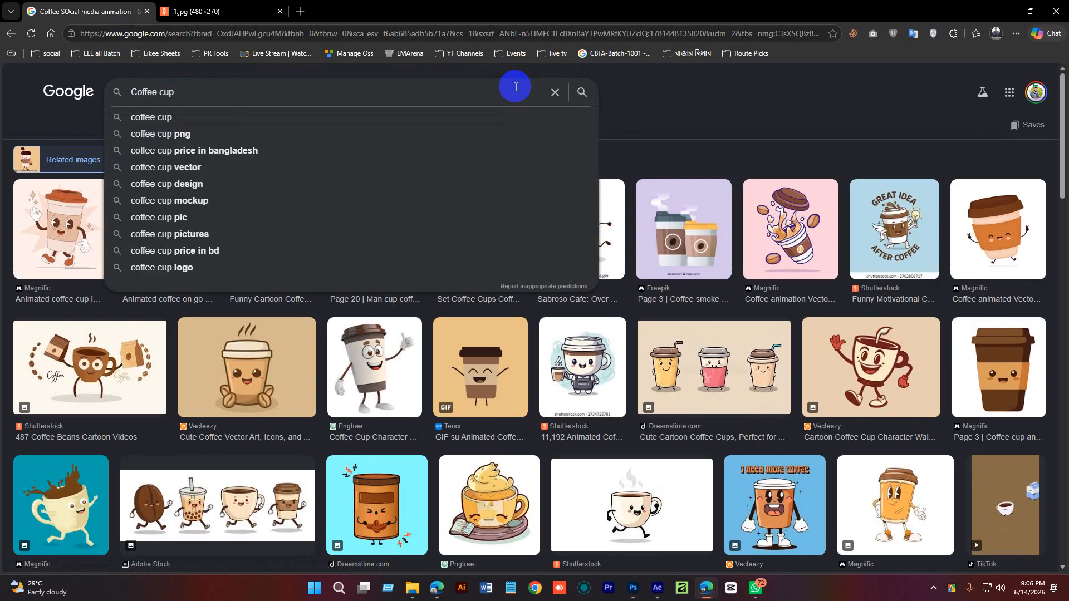
key(Return)
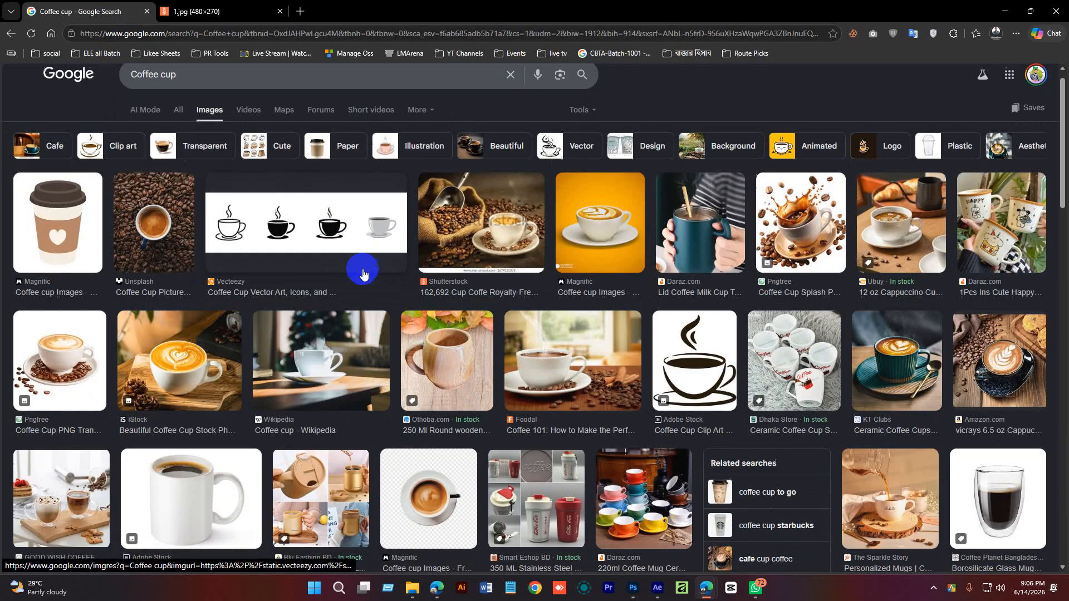
Browse the image results for a takeaway paper cup, and open the Pngtree coffee mug and Vecteezy cup sleeve images
scroll(409, 292, down, 3)
scroll(405, 295, down, 7)
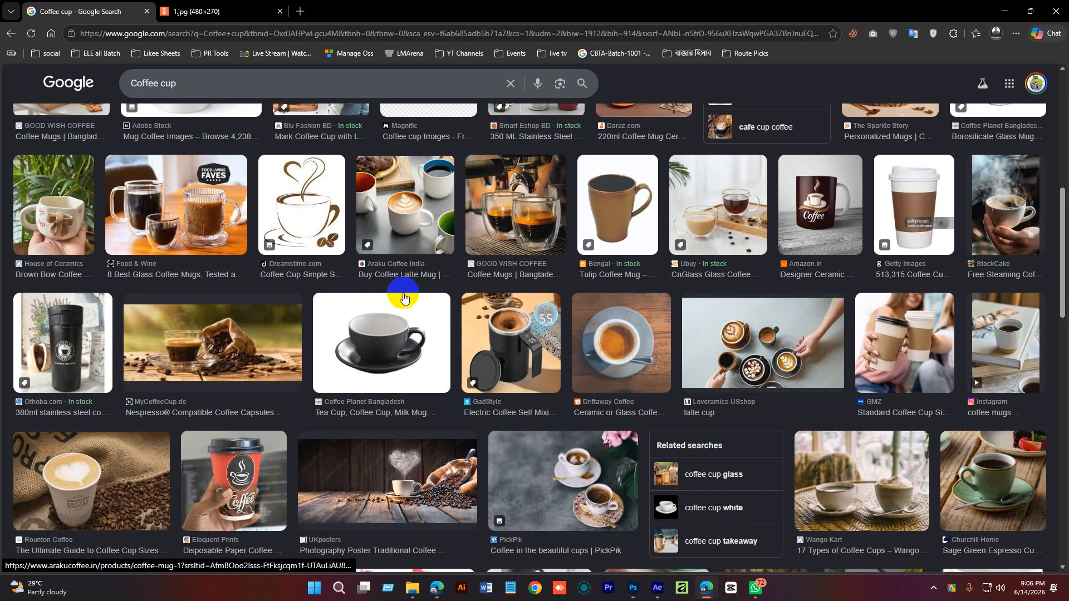
scroll(506, 310, down, 5)
scroll(515, 318, down, 15)
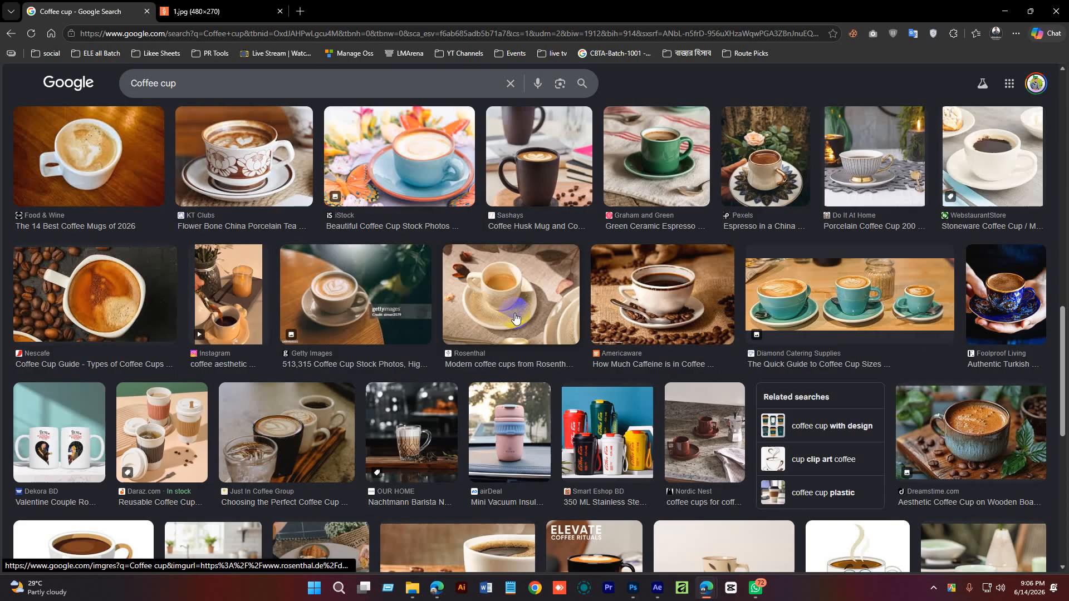
scroll(515, 317, down, 4)
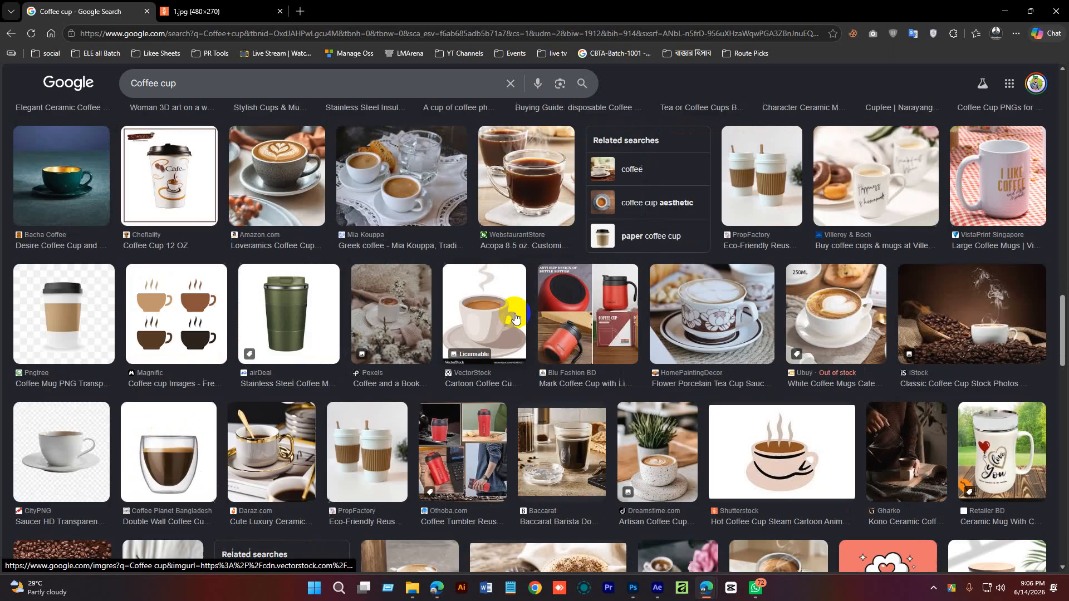
click(61, 276)
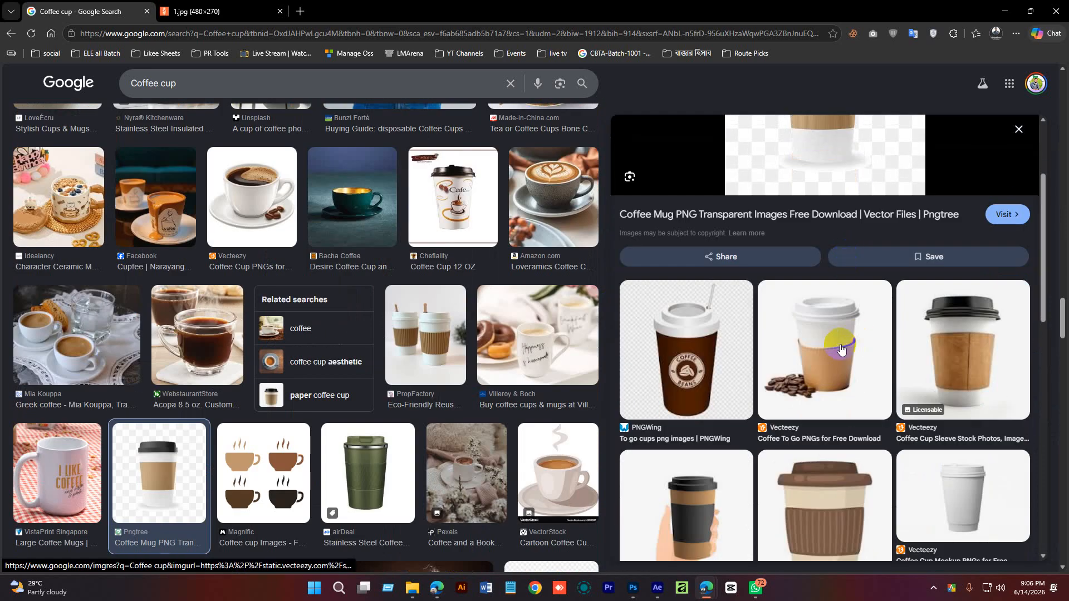
scroll(811, 338, down, 1)
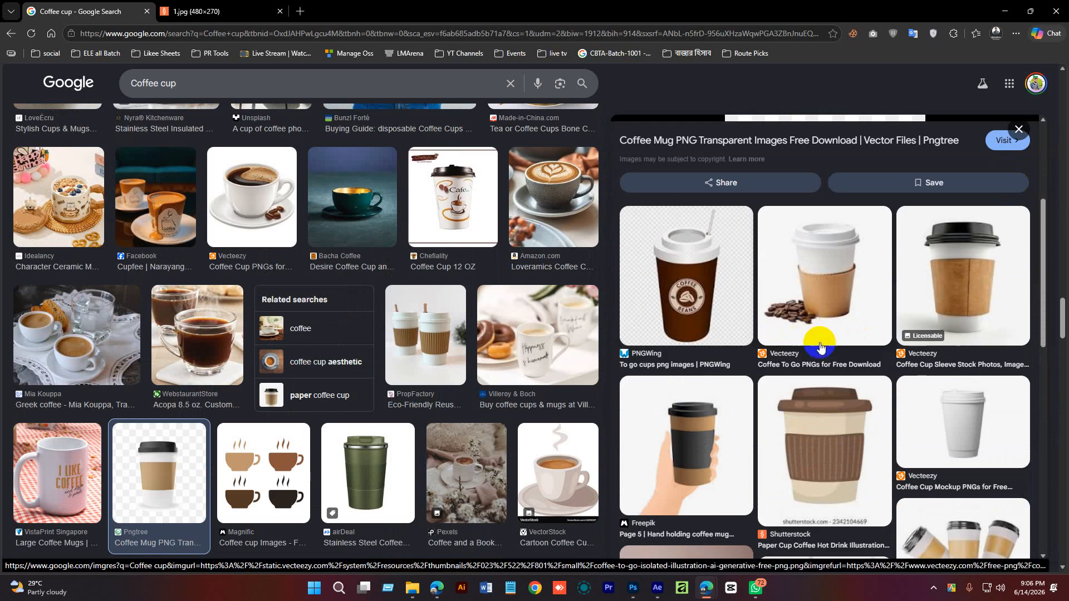
scroll(891, 343, down, 1)
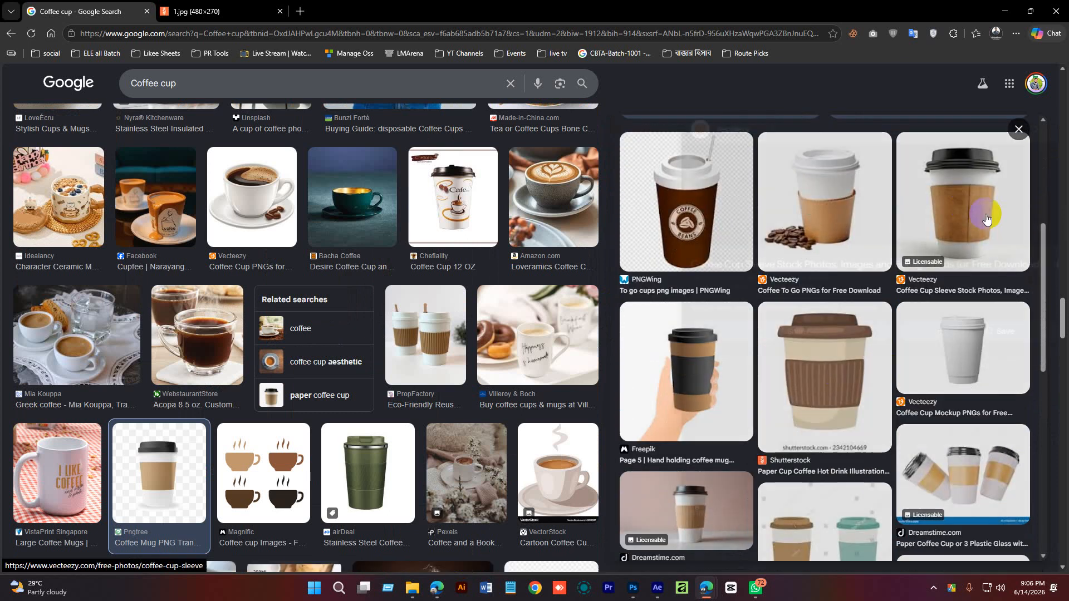
click(986, 210)
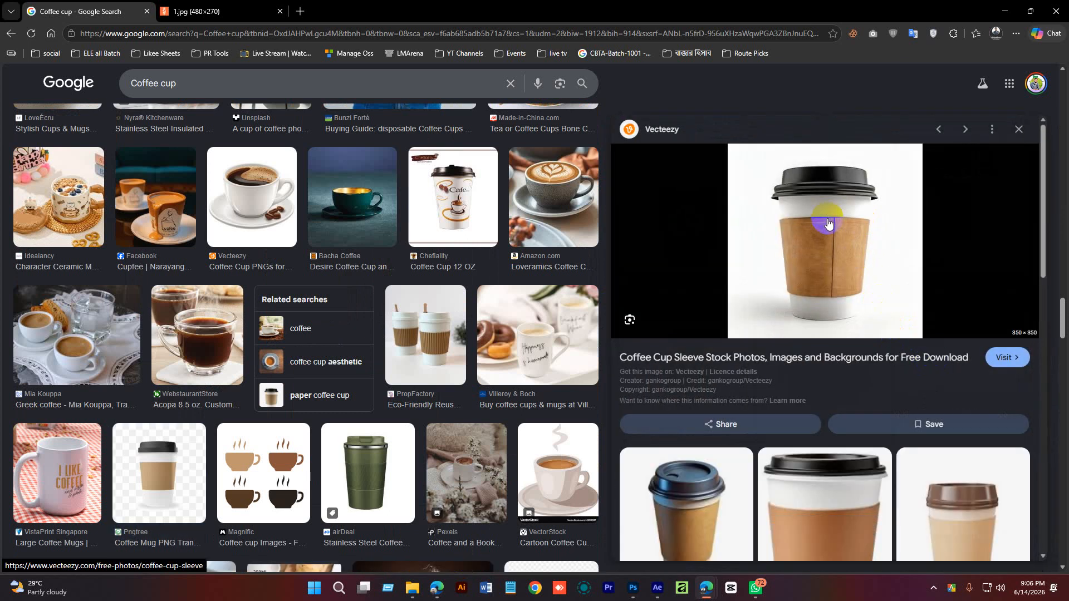
Open Vecteezy's dark-lidded coffee paper cup PNG from the related images and save it to Downloads as a WEBP file
scroll(828, 223, down, 2)
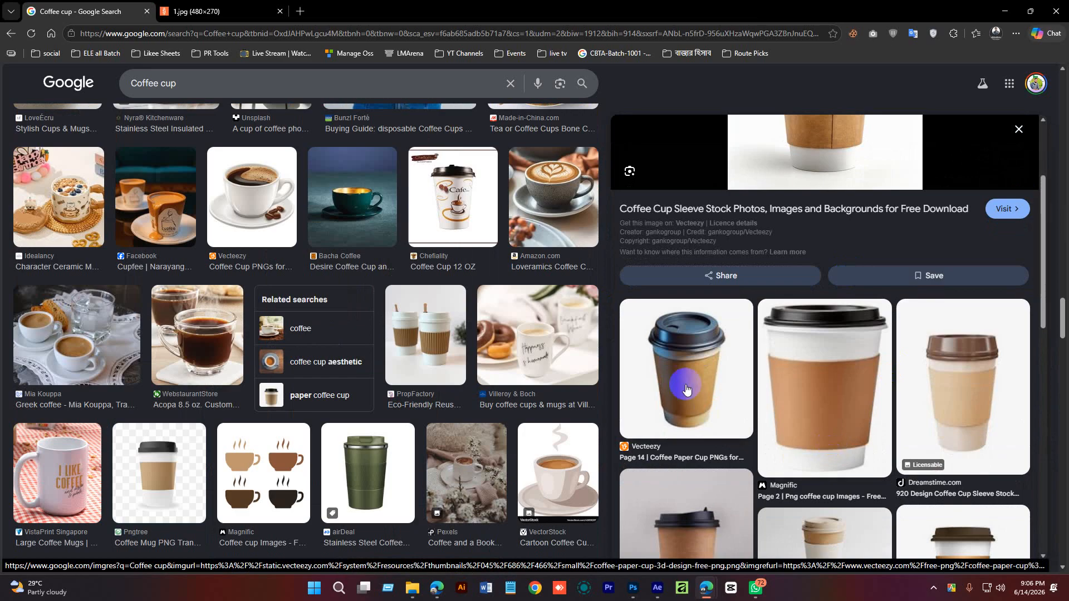
click(693, 357)
right_click(842, 183)
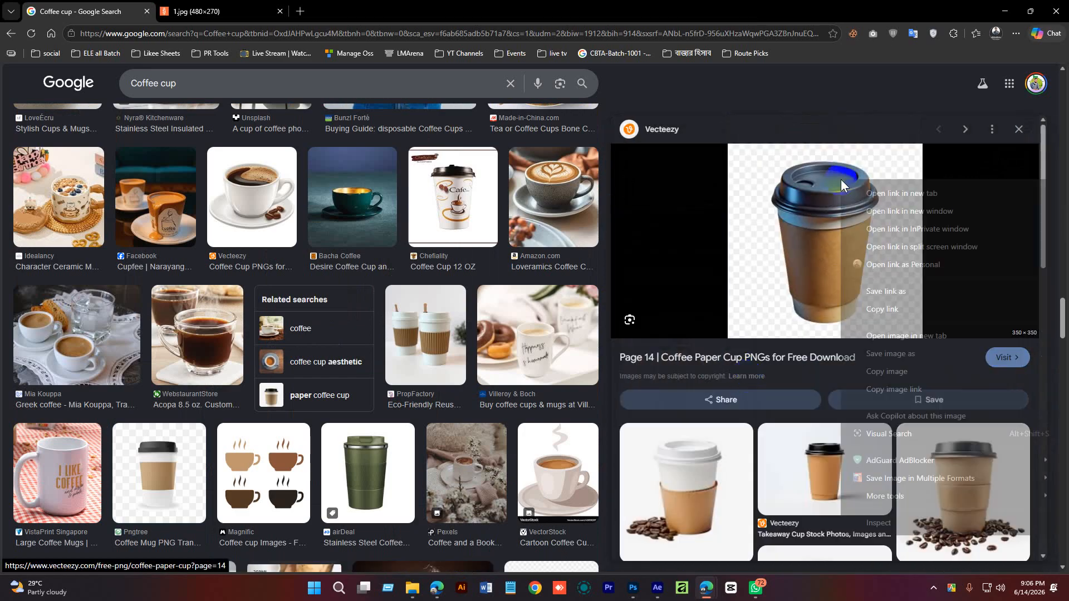
click(872, 354)
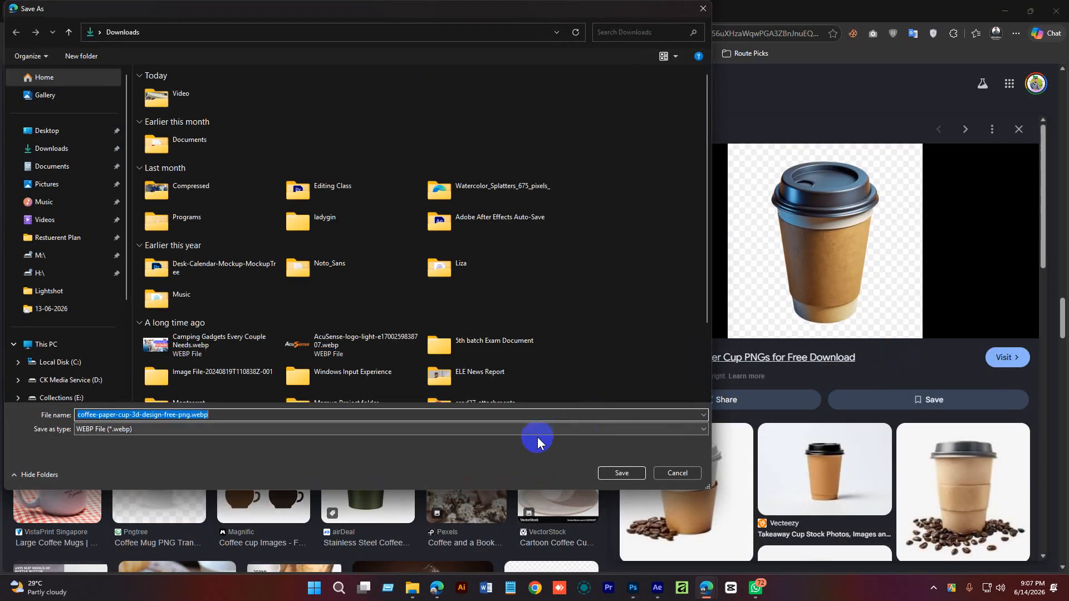
click(610, 474)
Copy the Vecteezy paper cup image and paste it into a new default-size document in Photoshop
right_click(824, 201)
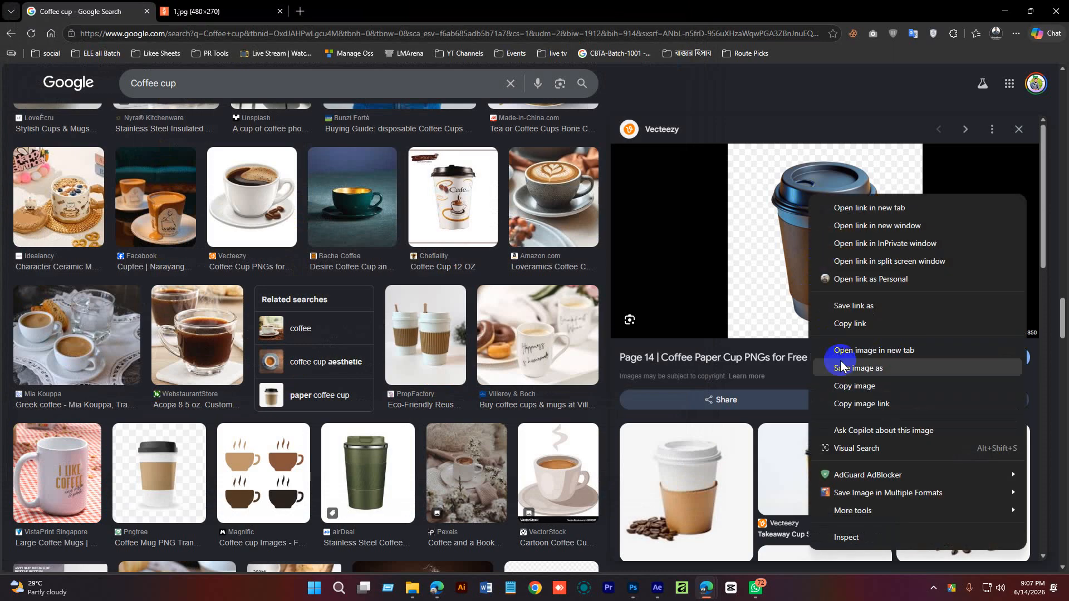
click(850, 388)
click(633, 588)
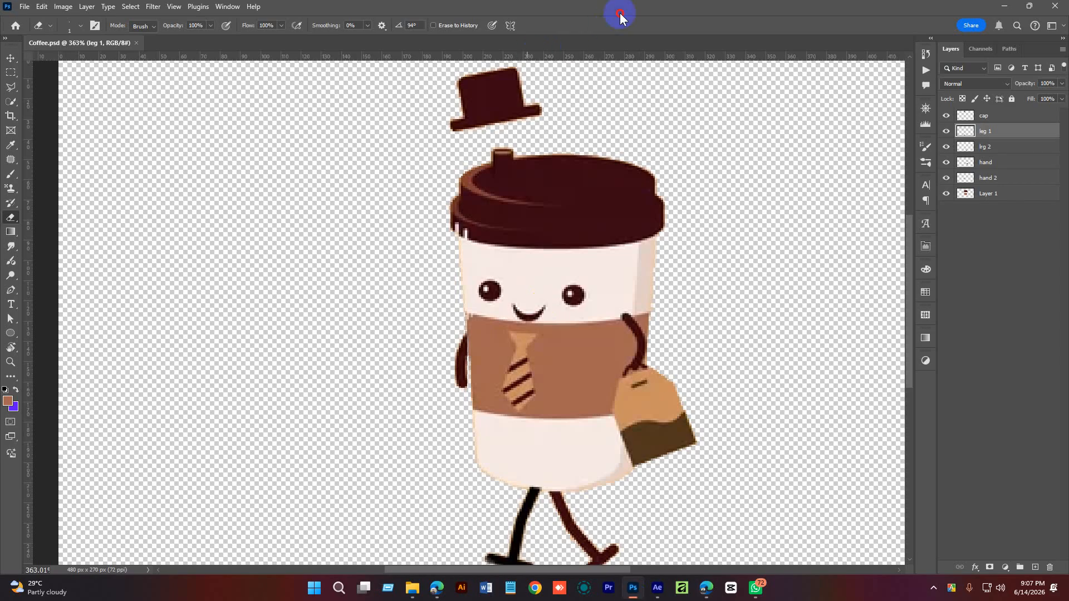
key(ctrl+n)
key(Return)
key(ctrl+v)
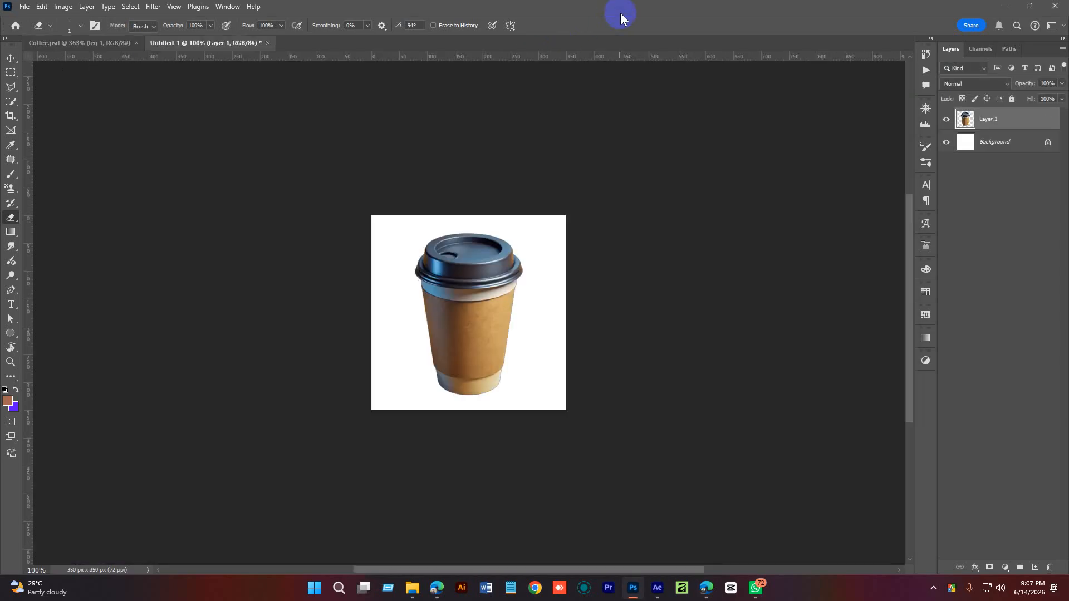
Delete the white Background layer and shift the paper cup slightly down and to the right on the canvas
drag(1004, 155, 1051, 568)
key(v)
drag(488, 314, 497, 322)
Save the transparent cup image to Downloads as a PNG named "Cofee cup", accepting the PNG options
key(ctrl+shift+s)
click(399, 301)
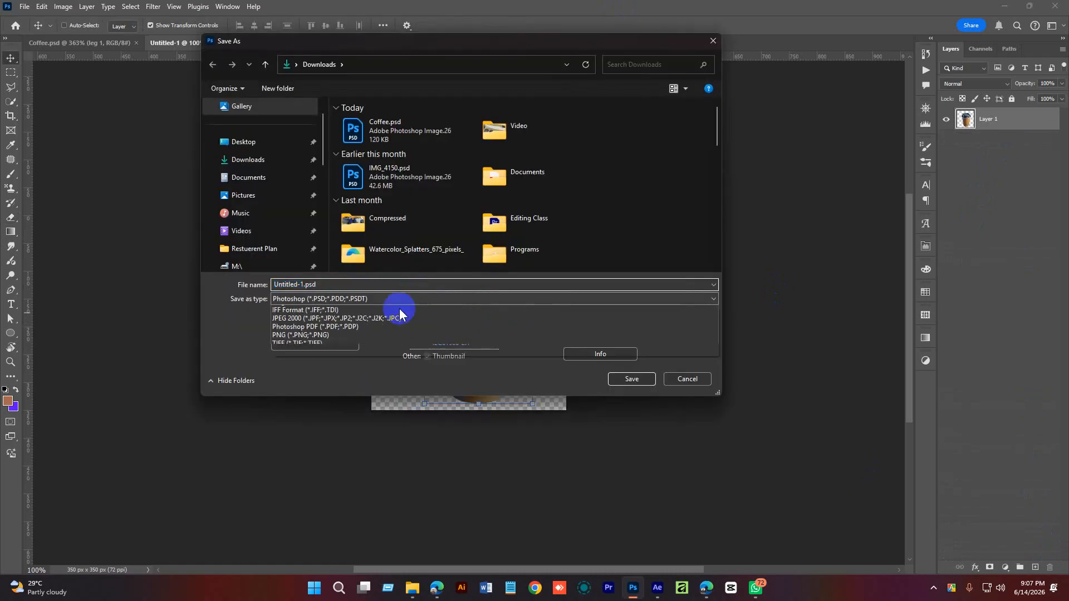
click(314, 351)
click(333, 285)
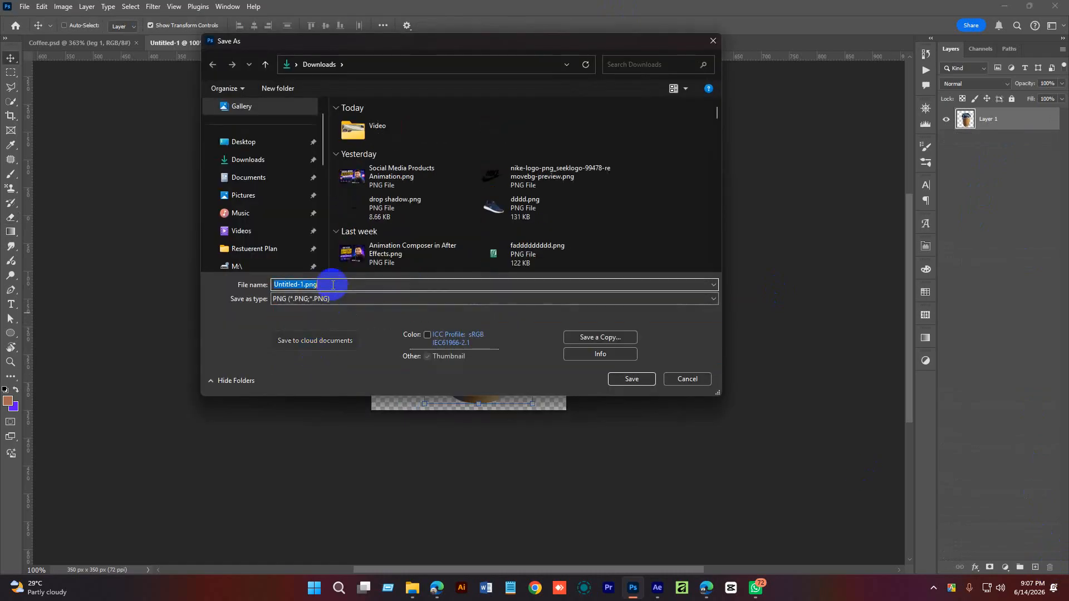
text(Cofee cup)
key(Return)
click(597, 175)
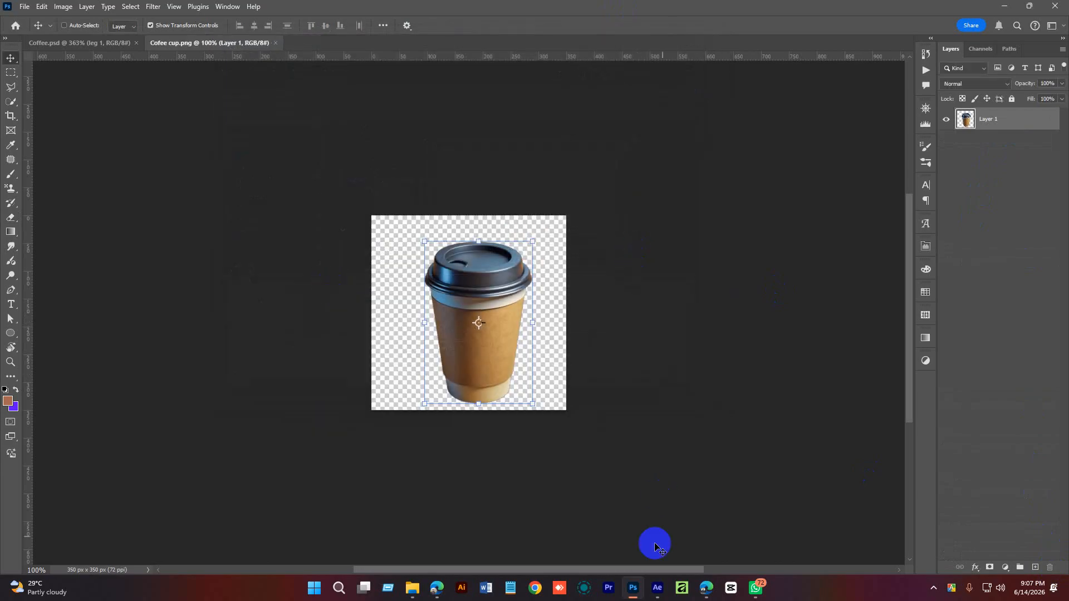
Switch to After Effects and import Cofee cup.png from Downloads into the project
click(657, 588)
double_click(51, 401)
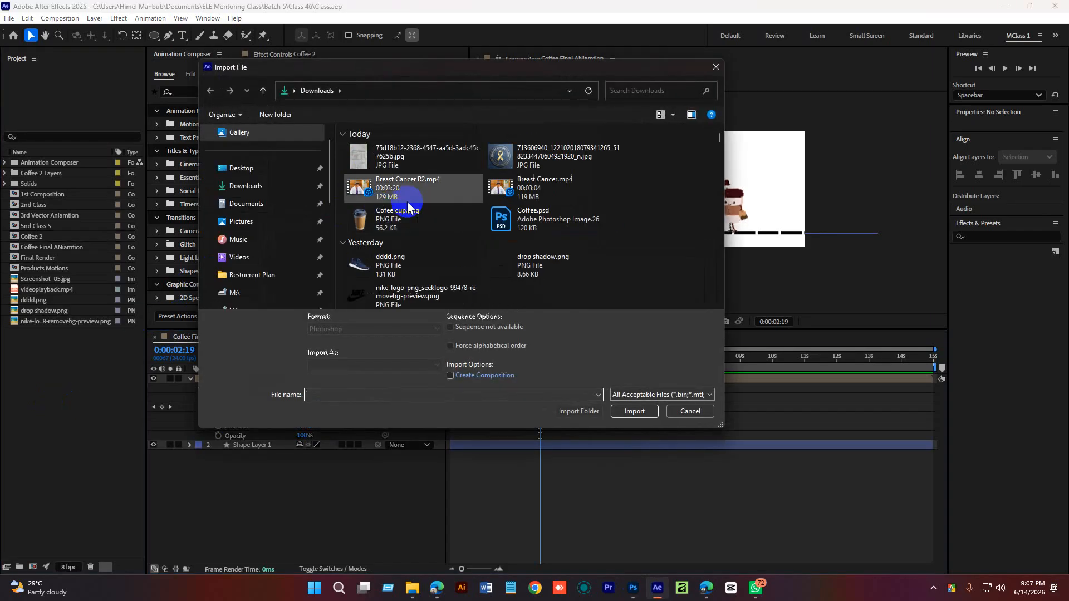
double_click(389, 151)
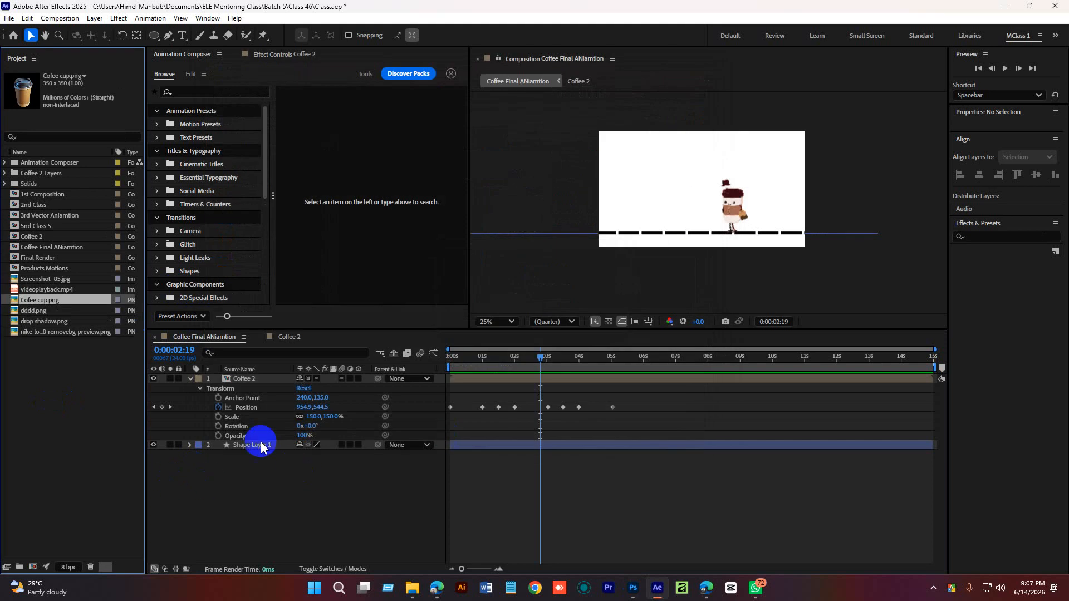
Add Cofee cup.png above the Coffee 2 layer in Coffee Final ANiamtion, with the current time at 0:00:04:14
drag(478, 363, 537, 375)
drag(559, 379, 598, 379)
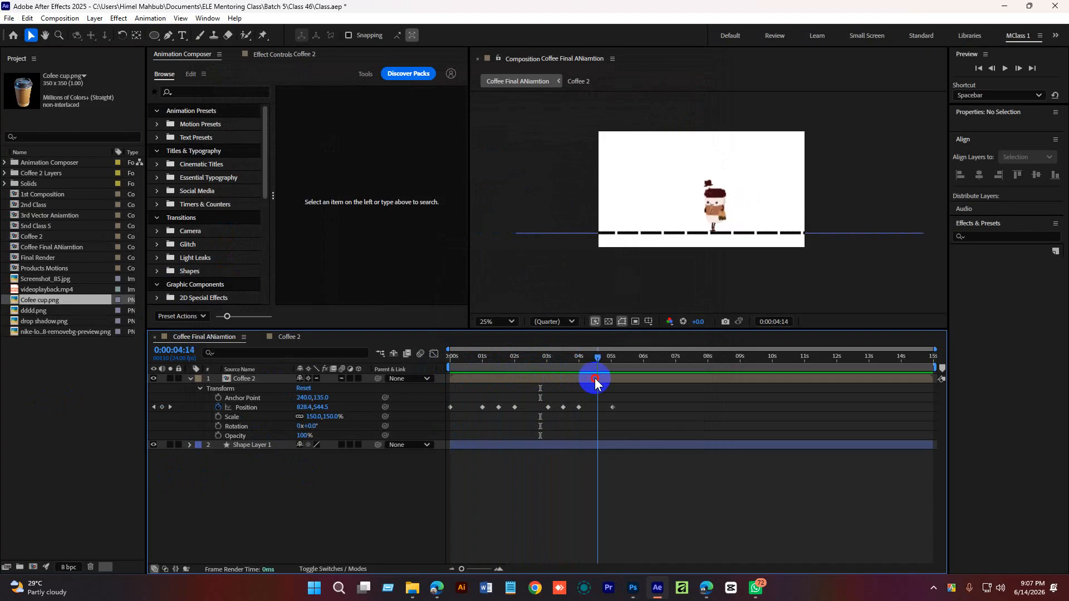
drag(52, 301, 252, 368)
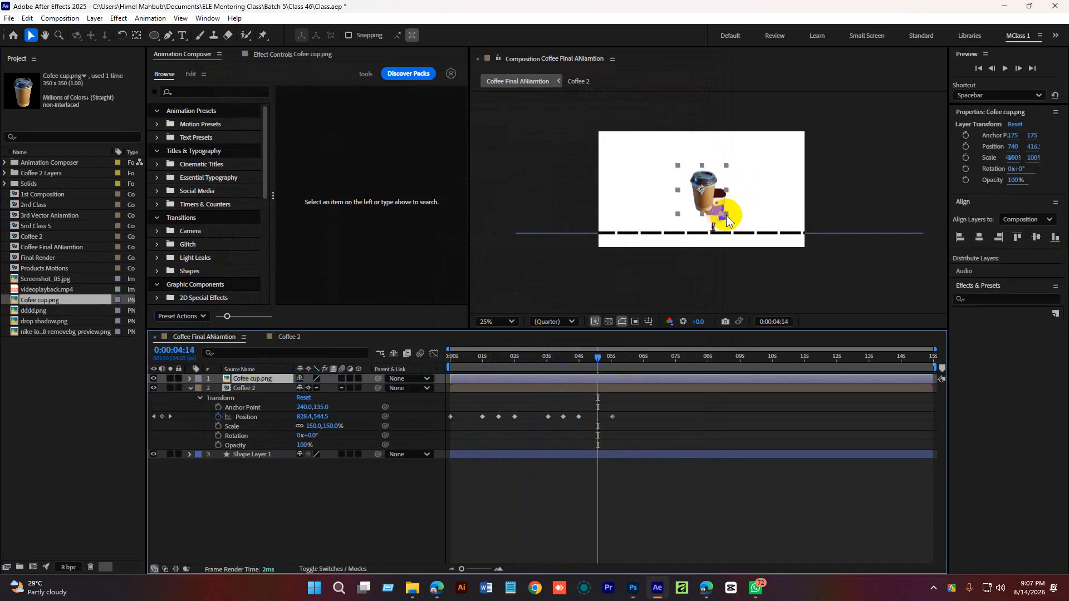
Scale the Cofee cup.png layer to 197% and position it over the walking character at about 816, 408.5
click(253, 419)
key(s)
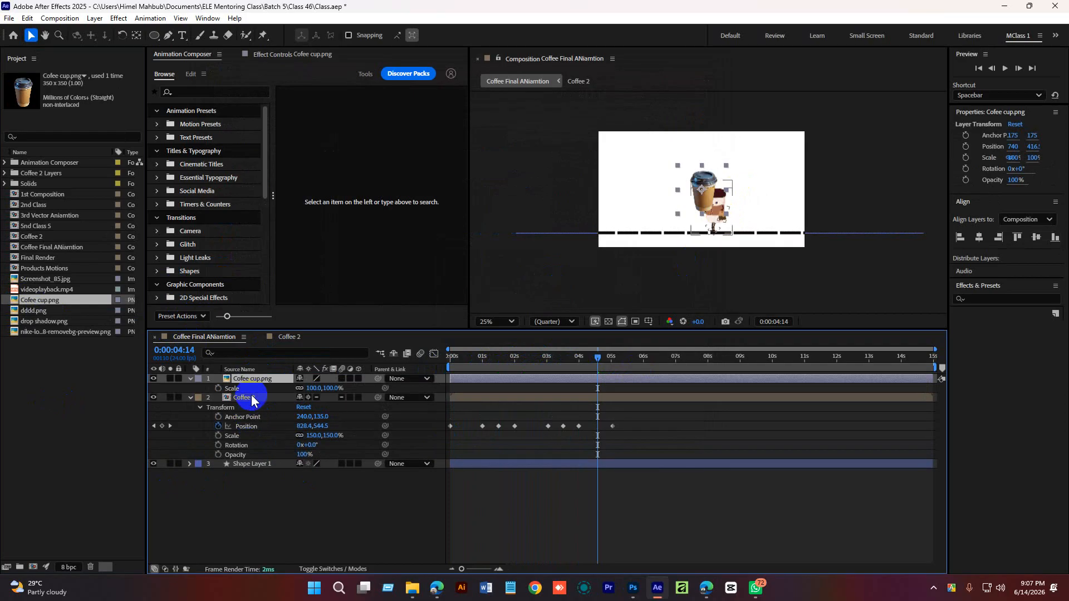
drag(310, 388, 366, 389)
click(715, 210)
drag(714, 209, 725, 209)
Shift the Cofee cup.png layer in time so it starts at 0:00:04:09
click(599, 359)
mouse_move(600, 363)
mouse_down()
mouse_move(473, 363)
mouse_move(591, 366)
mouse_up()
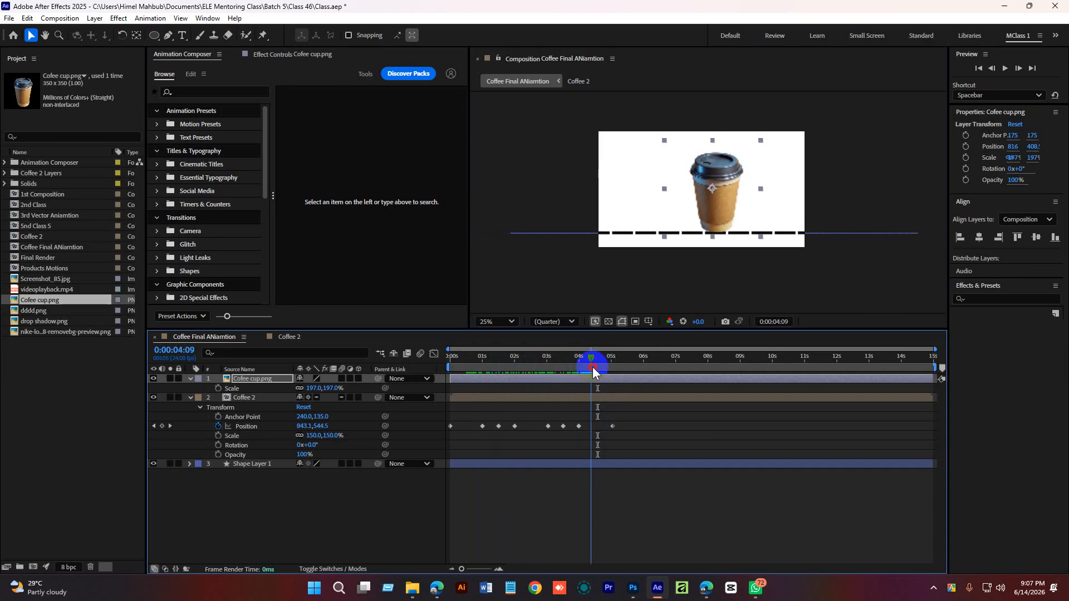
drag(530, 382, 667, 383)
Keyframe the paper cup's Position on the line at 0:00:05:01 and above the frame at 816, -359.5 at 0:00:04:10
drag(592, 360, 613, 362)
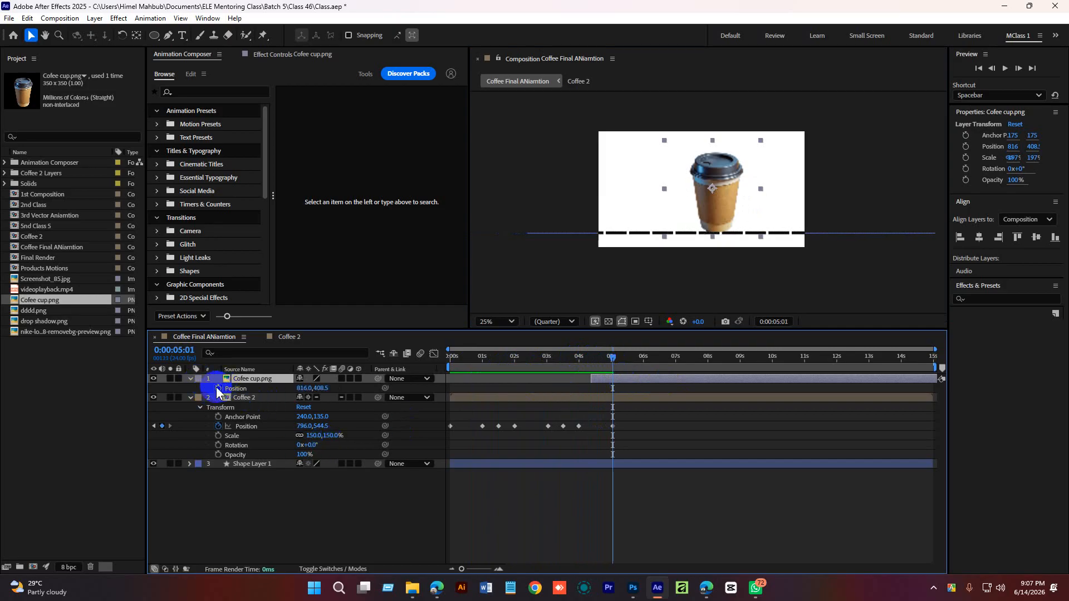
click(219, 389)
drag(613, 357, 593, 362)
drag(718, 207, 718, 114)
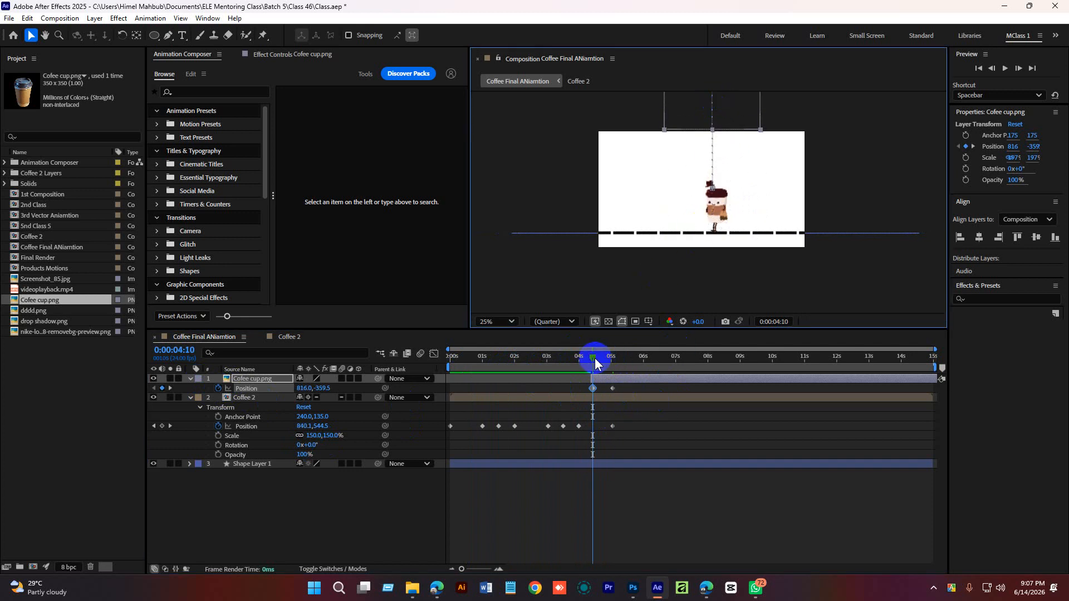
Apply Easy Ease to both Position keyframes of the paper cup and scrub through its drop
drag(595, 362, 558, 407)
click(502, 568)
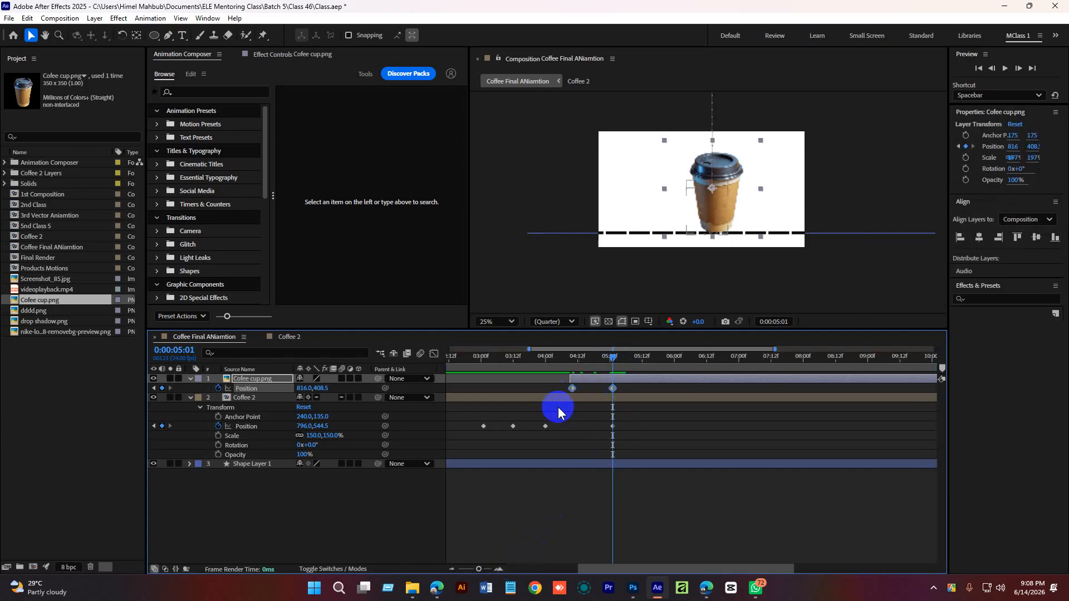
key(F9)
drag(600, 357, 591, 357)
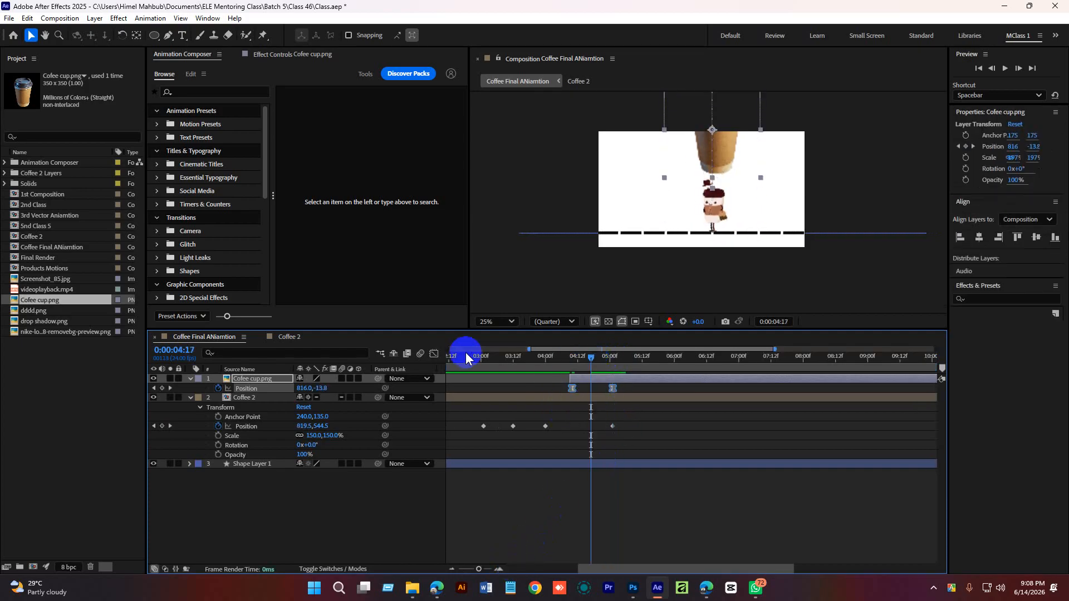
Reshape the paper cup's Position speed graph into a sharp mid-drop peak by lengthening the first keyframe's ease, and play it back
click(435, 354)
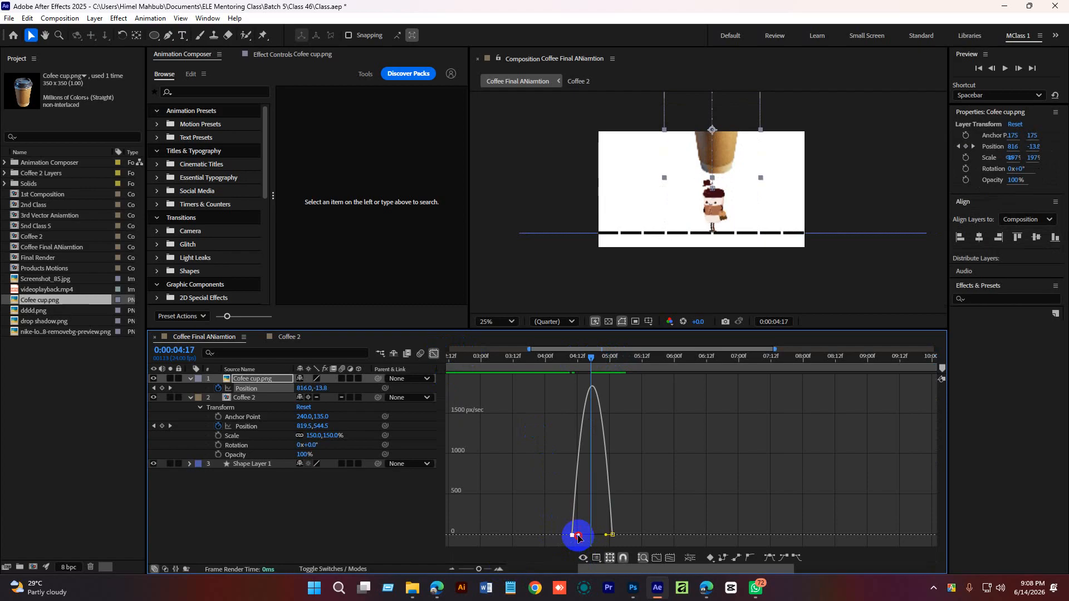
mouse_move(578, 538)
mouse_down()
mouse_move(605, 538)
mouse_move(595, 536)
mouse_up()
key(space)
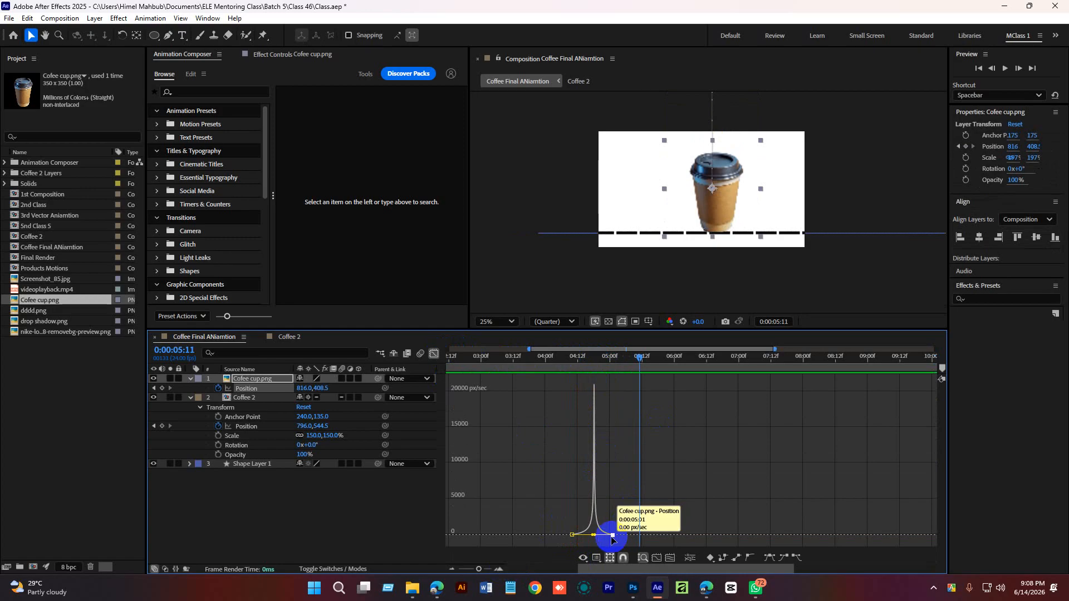
drag(613, 535, 622, 539)
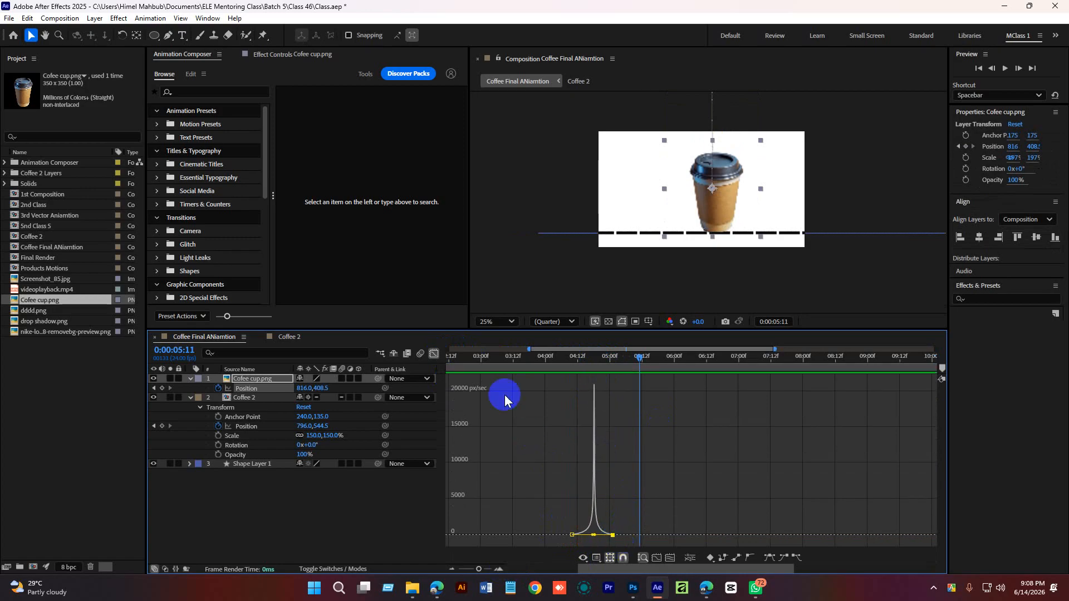
click(434, 353)
Preview the paper cup's drop from 0:00:04:00 to just past its landing
drag(641, 359, 563, 374)
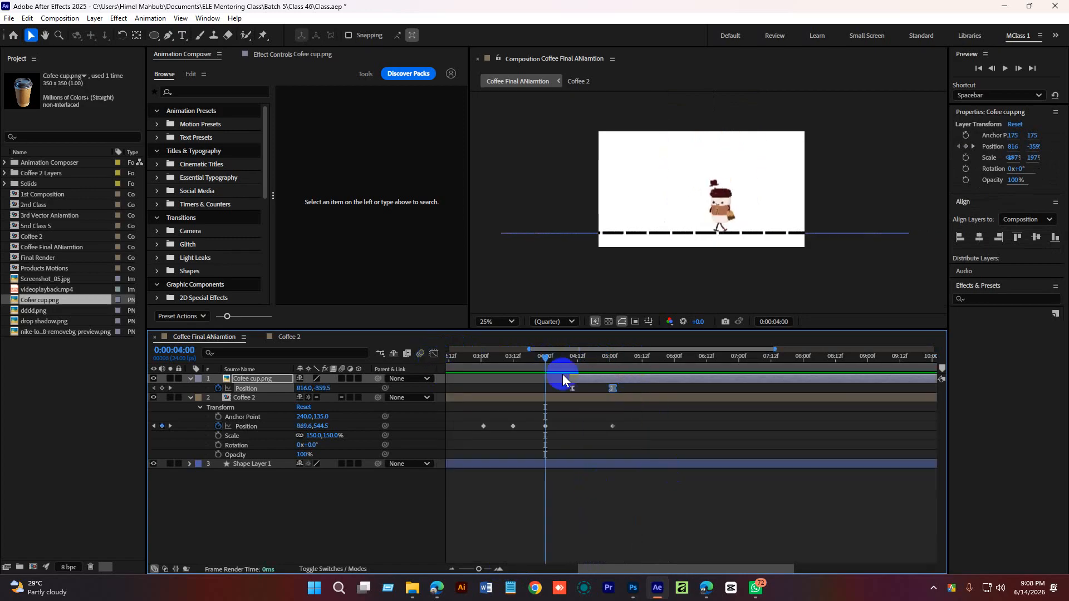
key(space)
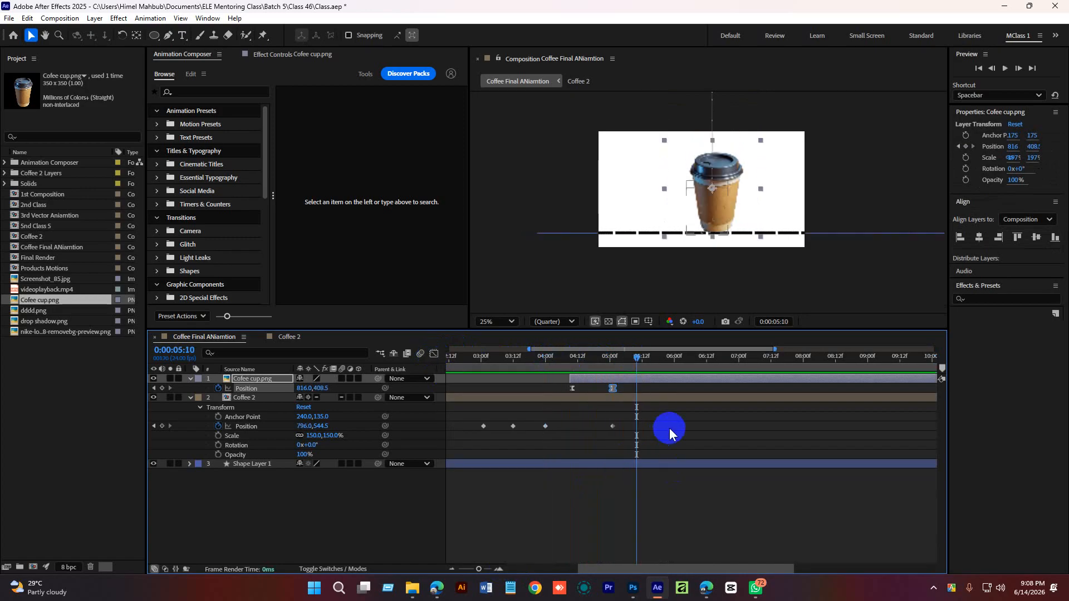
mouse_move(643, 362)
mouse_down()
mouse_move(658, 362)
mouse_move(639, 361)
mouse_up()
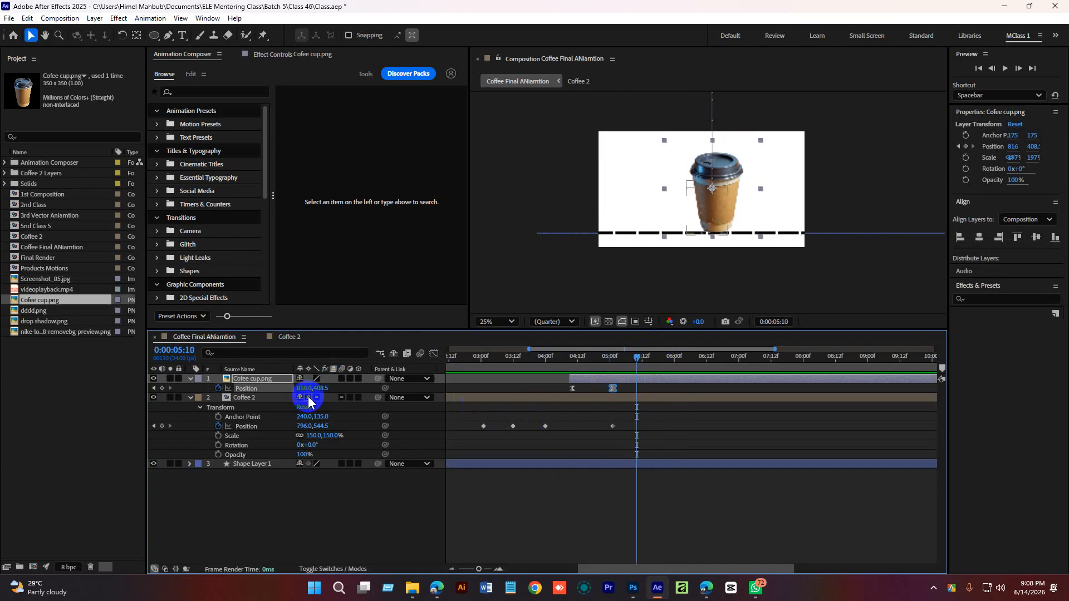
Set the paper cup's scale to 206% and trim the end of the Coffee 2 layer to 0:00:04:22
key(s)
drag(311, 393, 316, 389)
drag(662, 354, 607, 364)
click(607, 395)
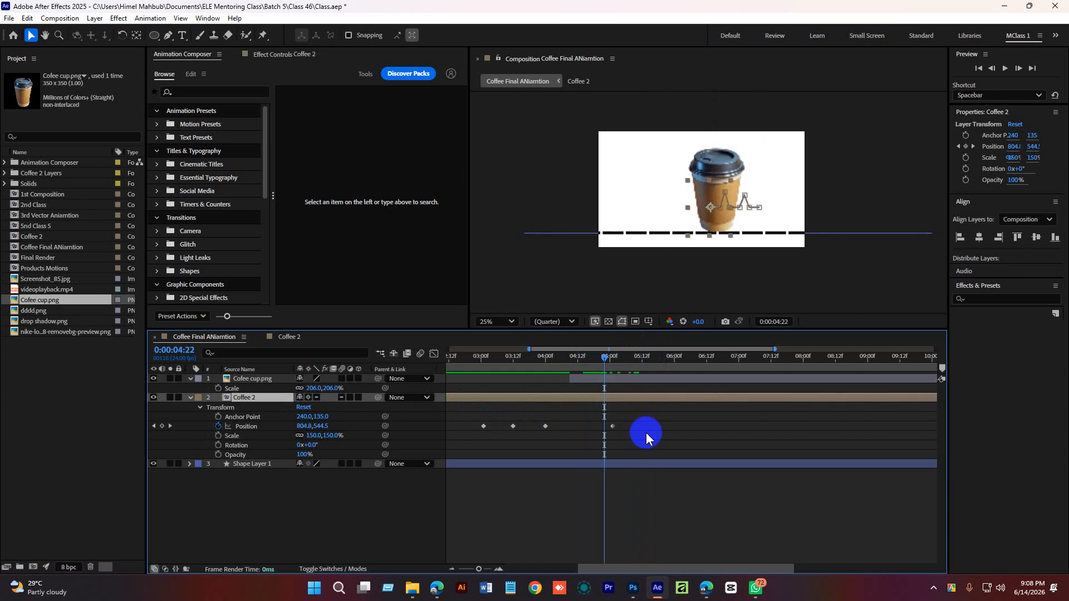
key(alt+bracketright)
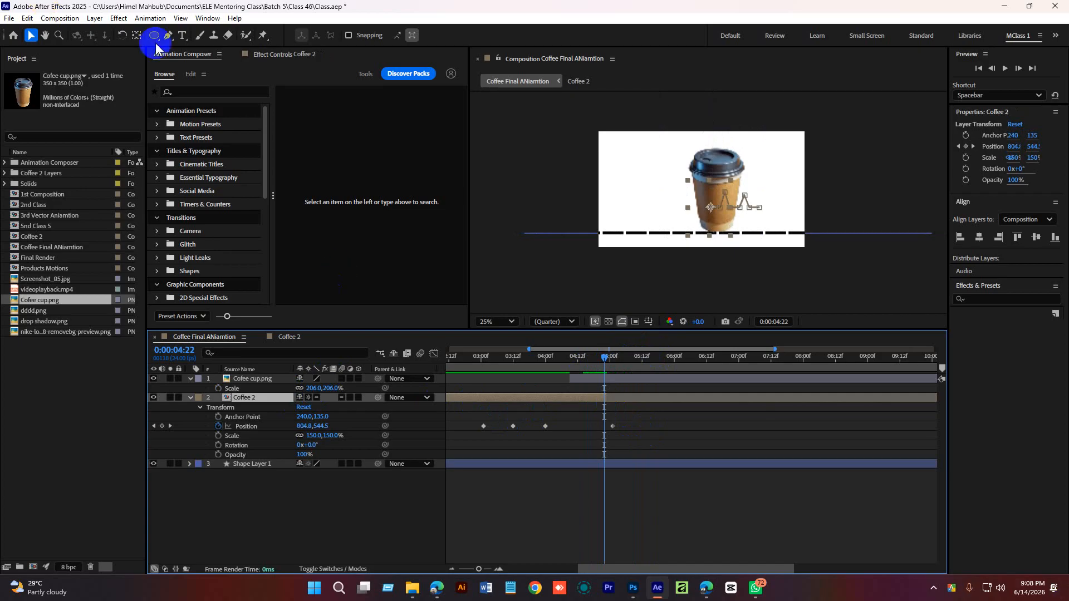
Preview the composition from the start through the paper cup's landing with the whole timeline in view
click(589, 384)
drag(604, 357, 440, 369)
key(space)
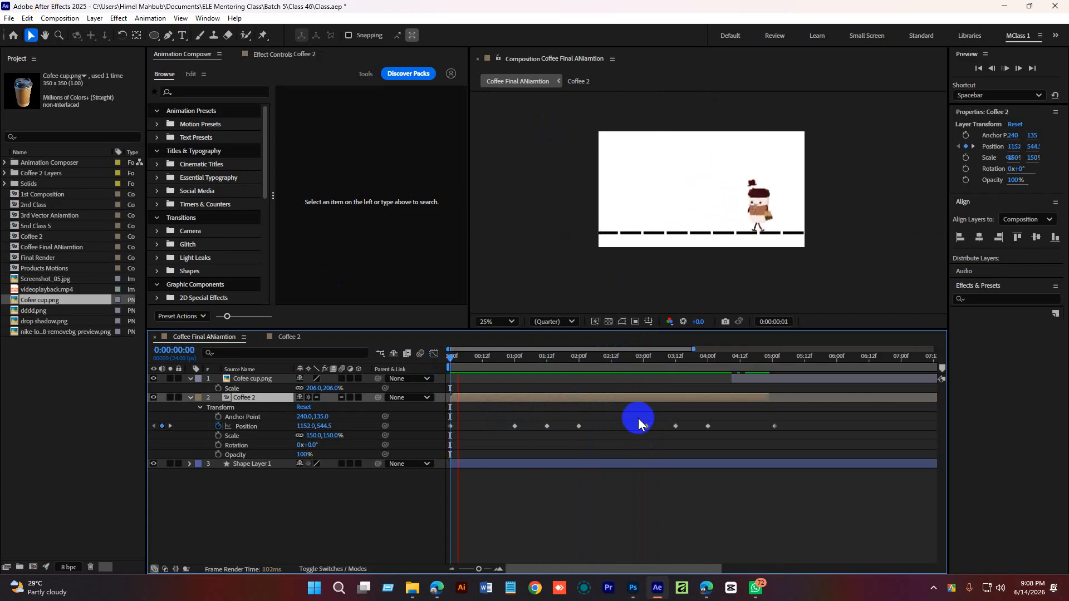
drag(479, 569, 462, 569)
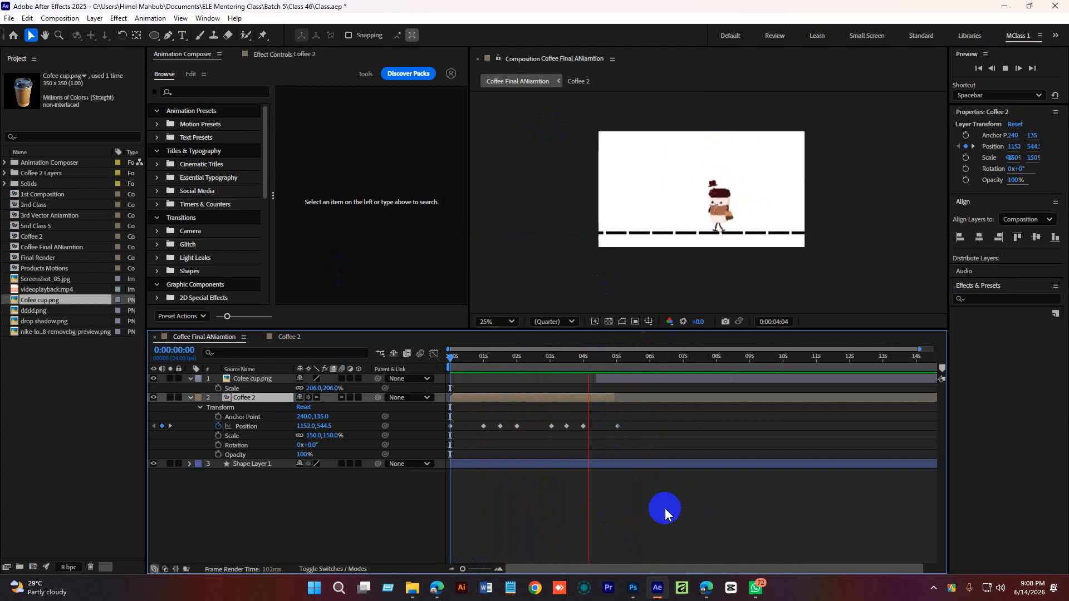
key(space)
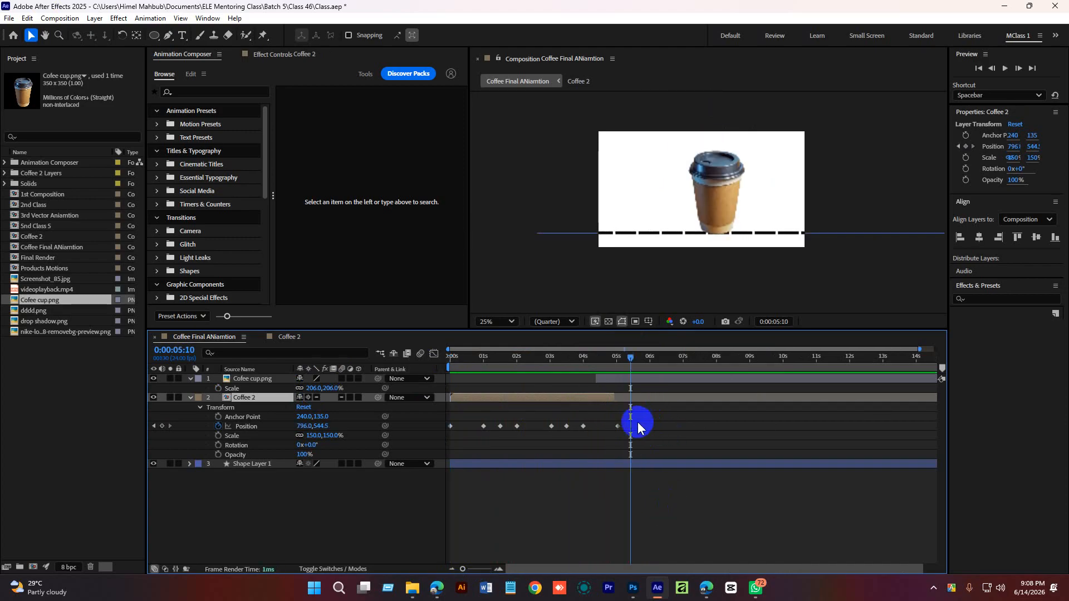
Move Shape Layer 1's last Position keyframe earlier to about 0:00:05:10 and replay the animation from the start
click(630, 463)
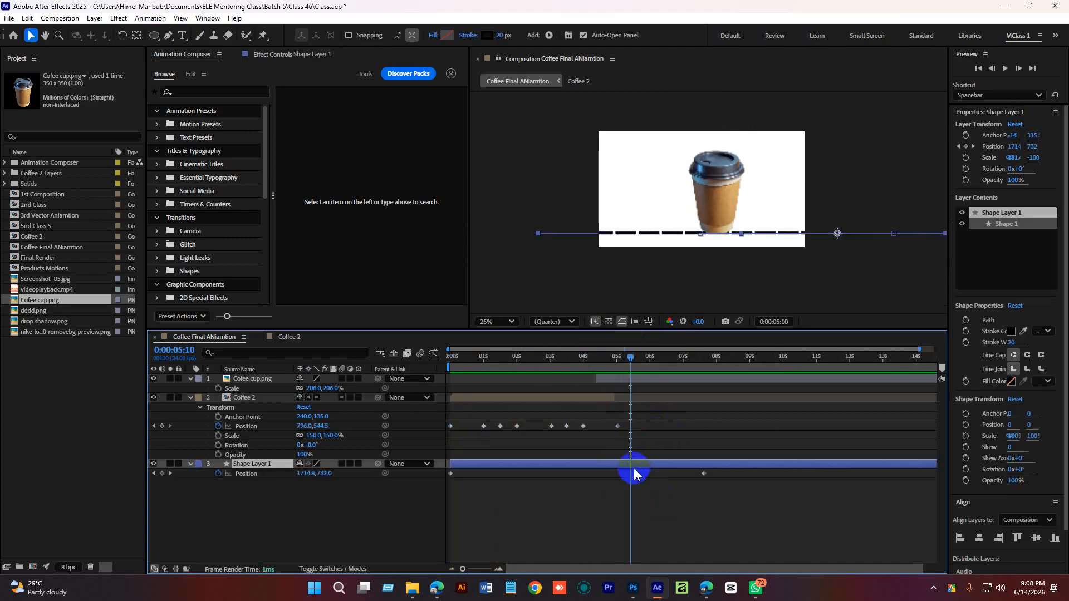
drag(703, 478, 625, 476)
drag(628, 355, 425, 396)
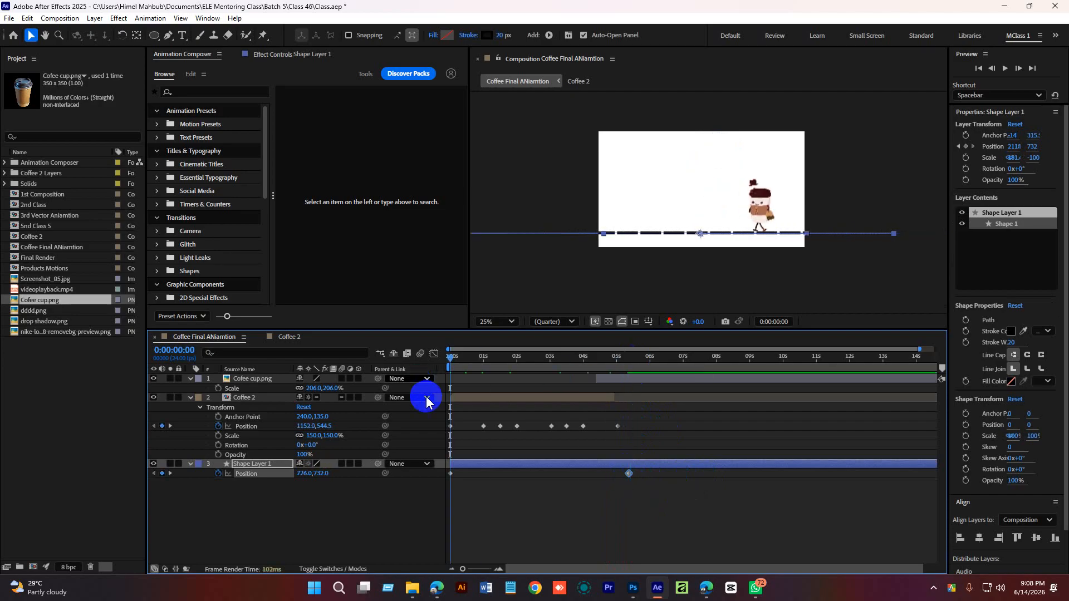
key(space)
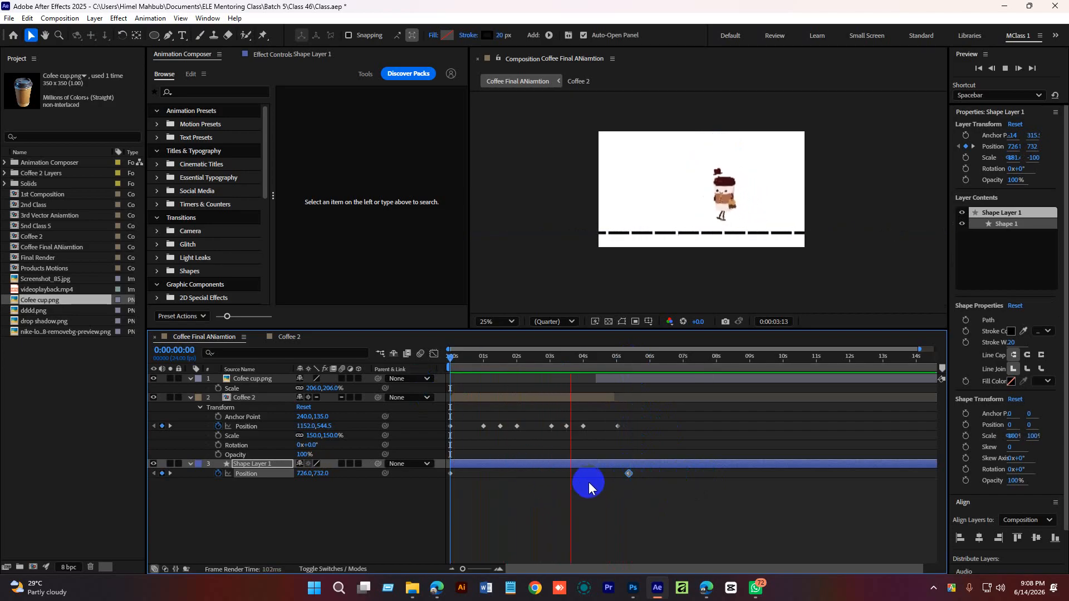
key(space)
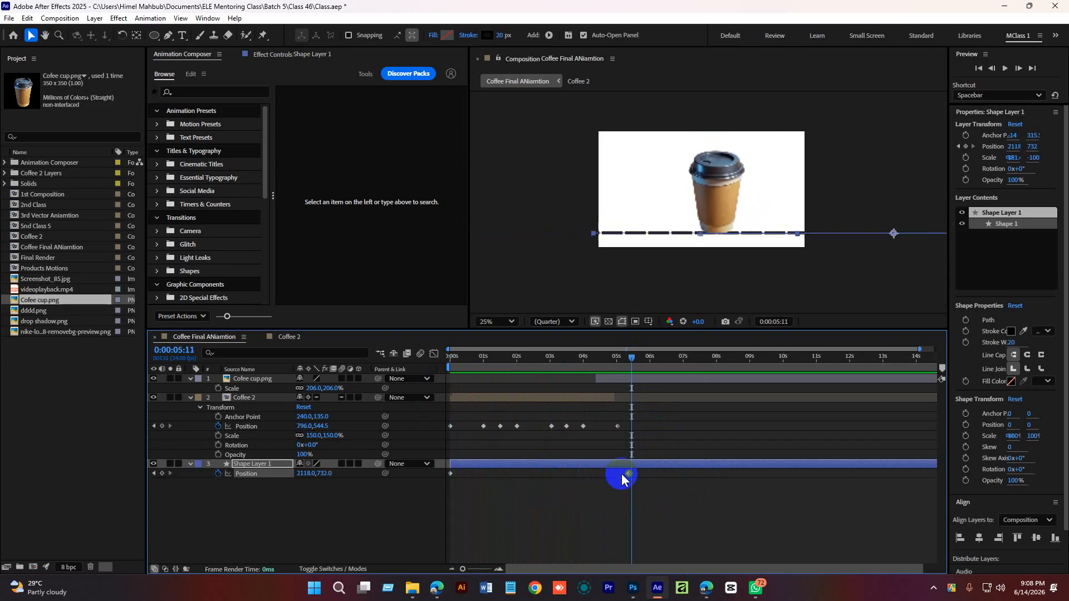
Set the composition preview resolution to Full
click(696, 282)
click(554, 322)
click(556, 348)
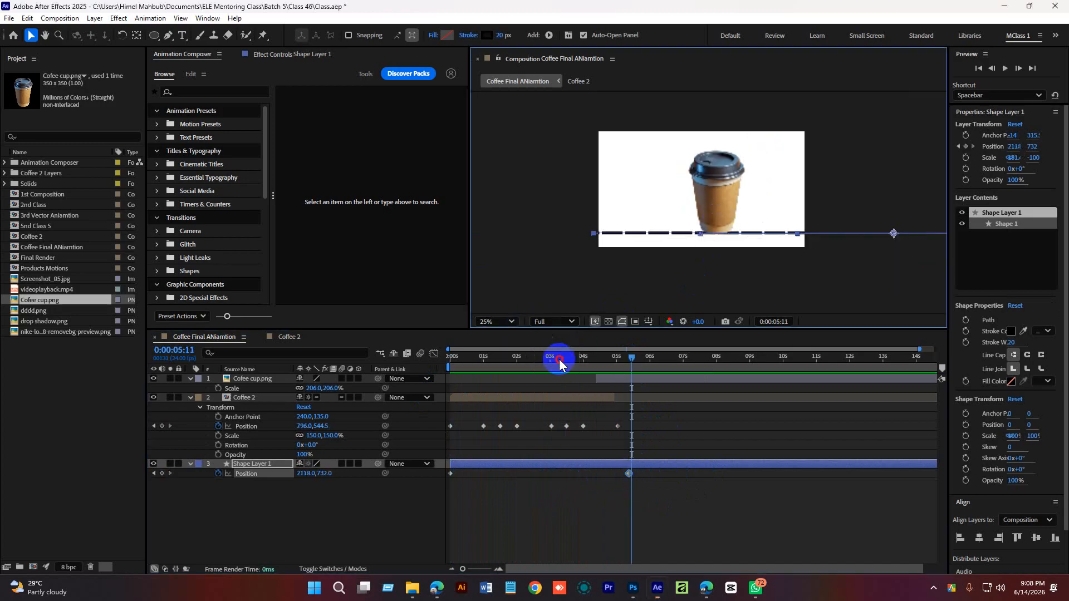
Replay the animation from 0:00:04:00 through the paper cup's landing
drag(631, 357, 583, 359)
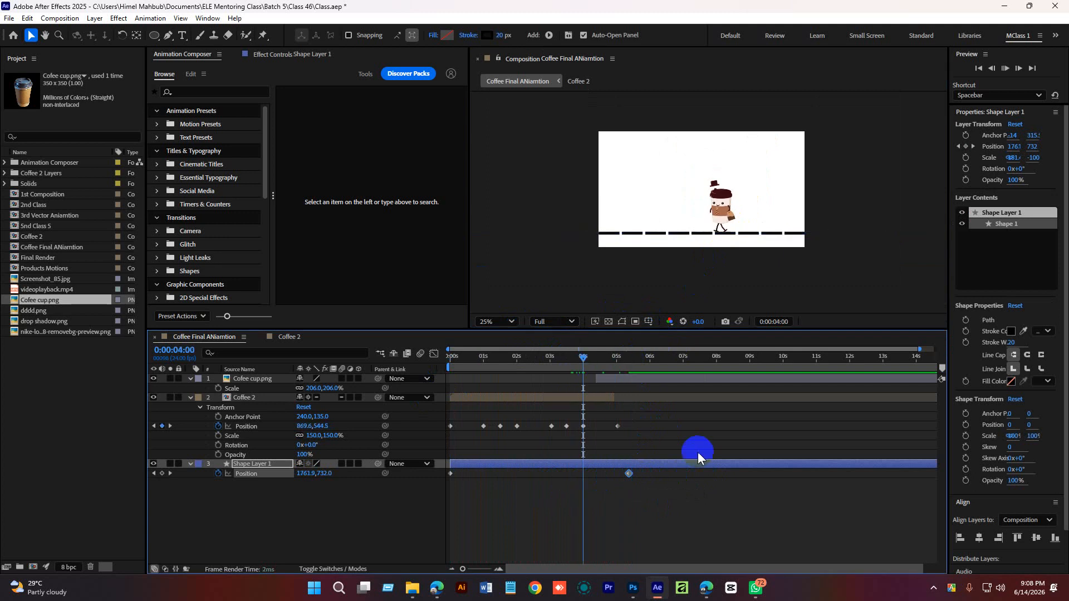
key(space)
key(space)
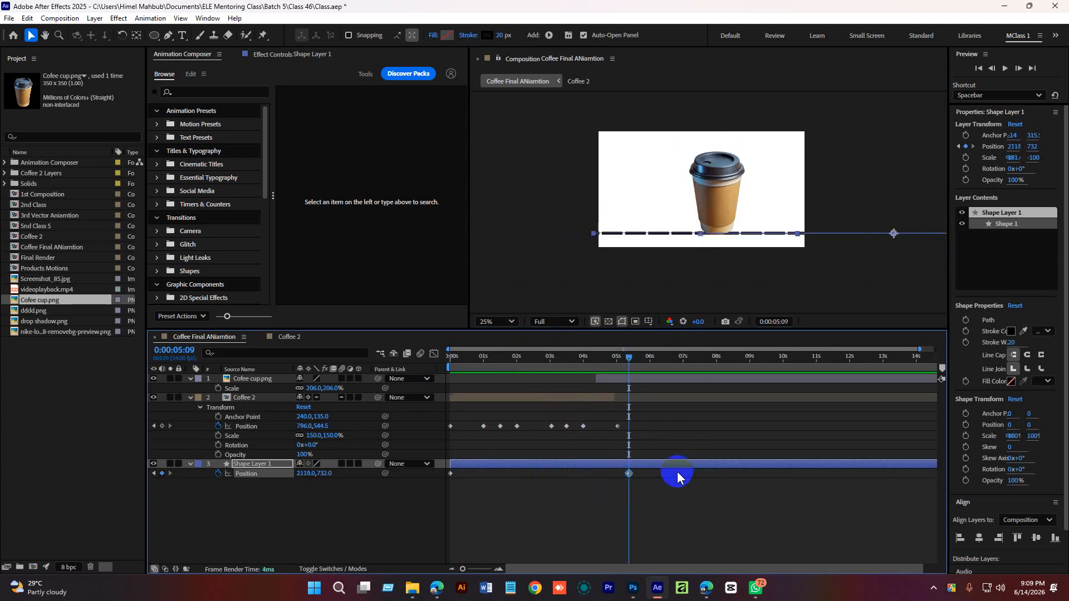
Move Shape Layer 1's last Position keyframe earlier to about 0:00:04:21 and replay the paper cup's landing
drag(622, 474, 612, 475)
drag(625, 359, 589, 374)
key(space)
key(space)
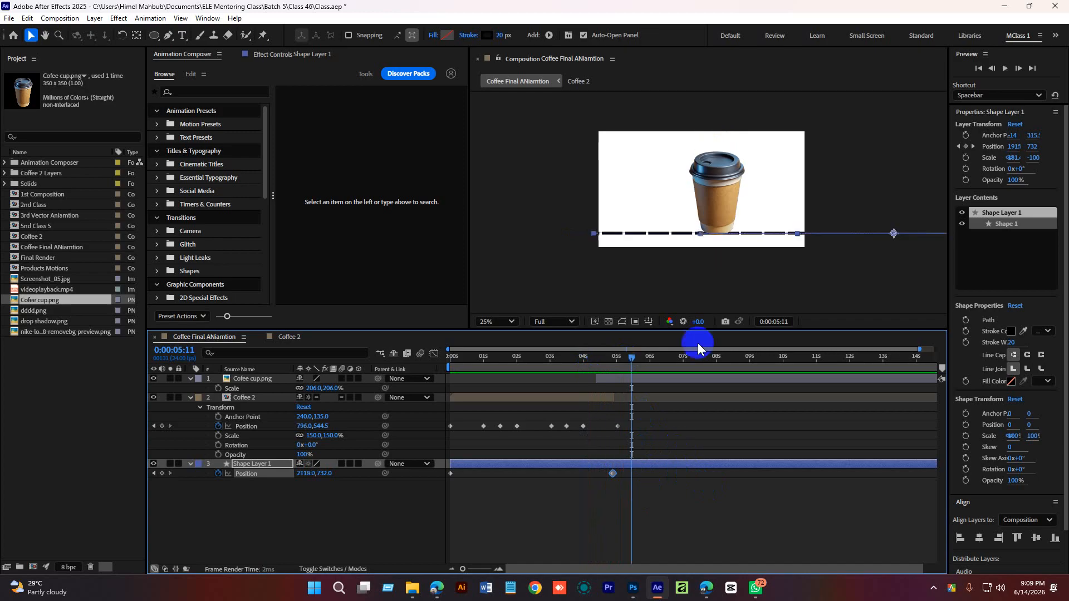
Park the playhead at 0:00:05:07 with nothing selected and inspect the paper cup up close
click(673, 513)
drag(633, 357, 626, 356)
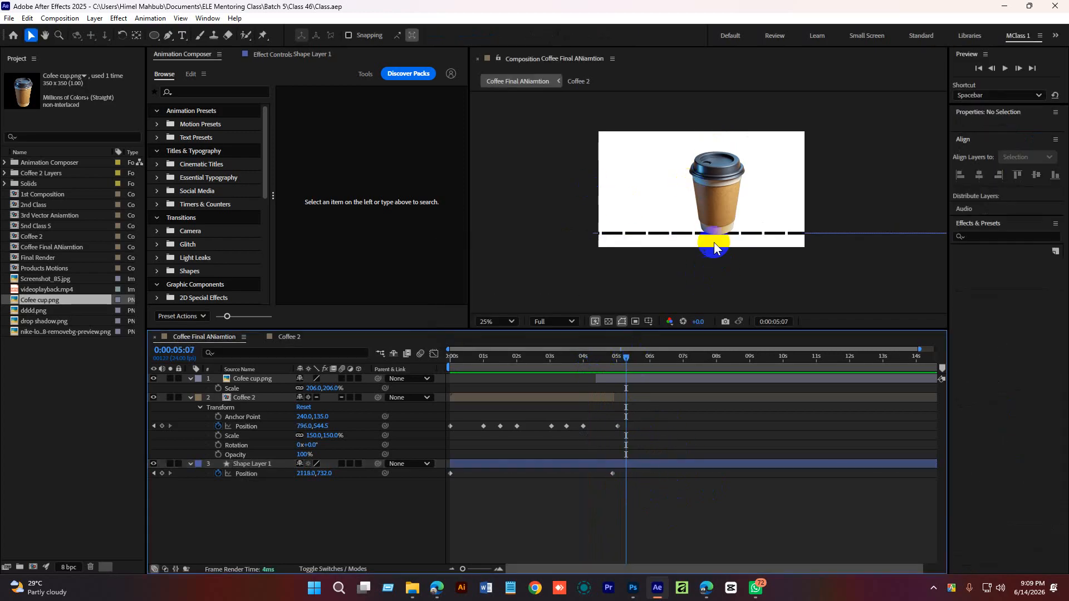
scroll(724, 218, up, 2)
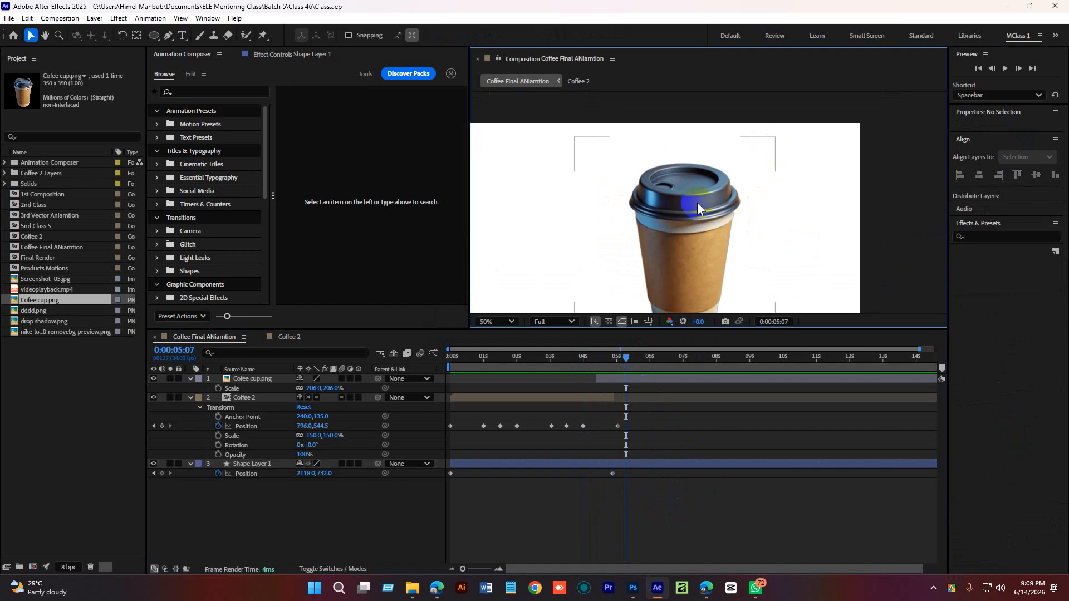
drag(710, 232, 716, 204)
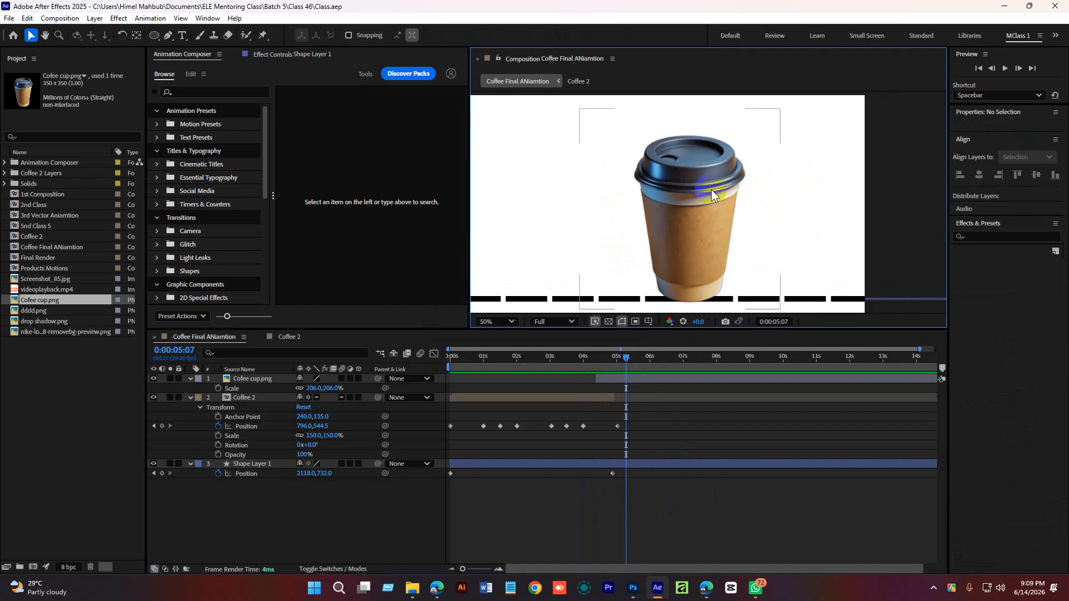
scroll(709, 189, up, 2)
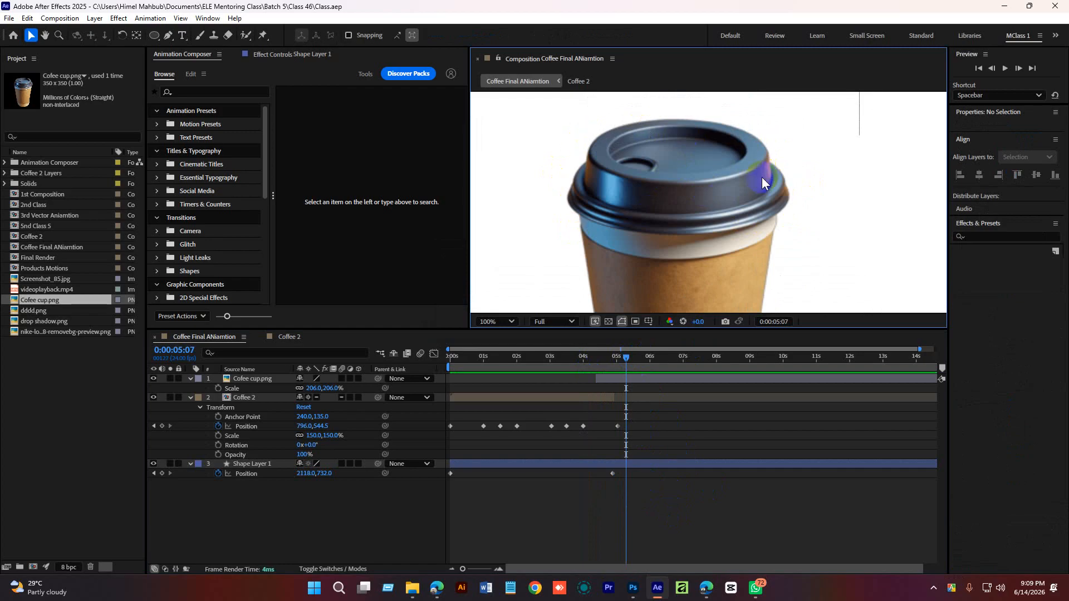
scroll(761, 177, down, 2)
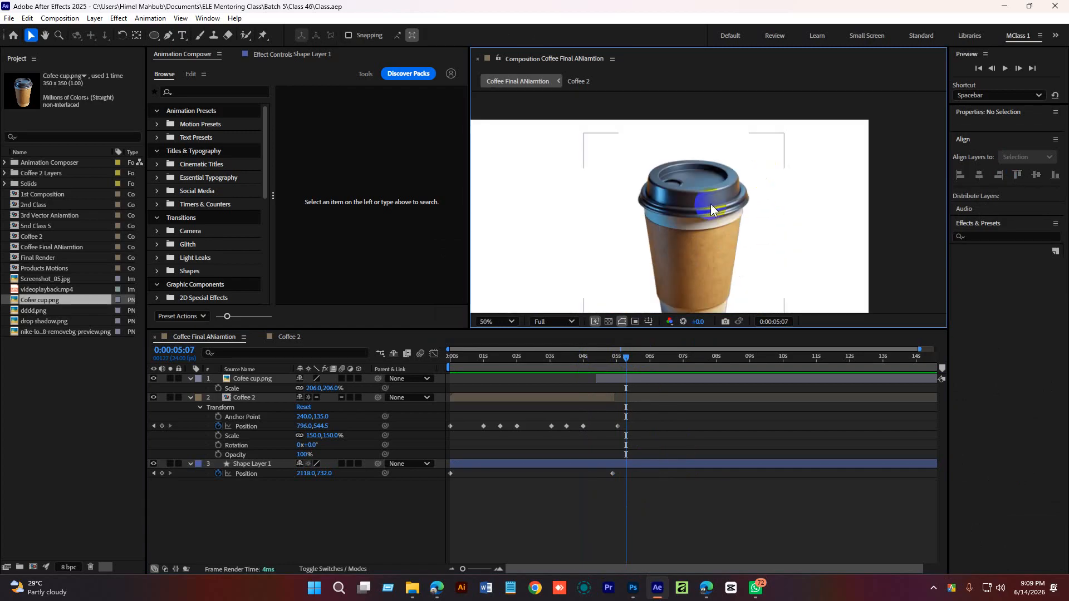
scroll(704, 179, down, 2)
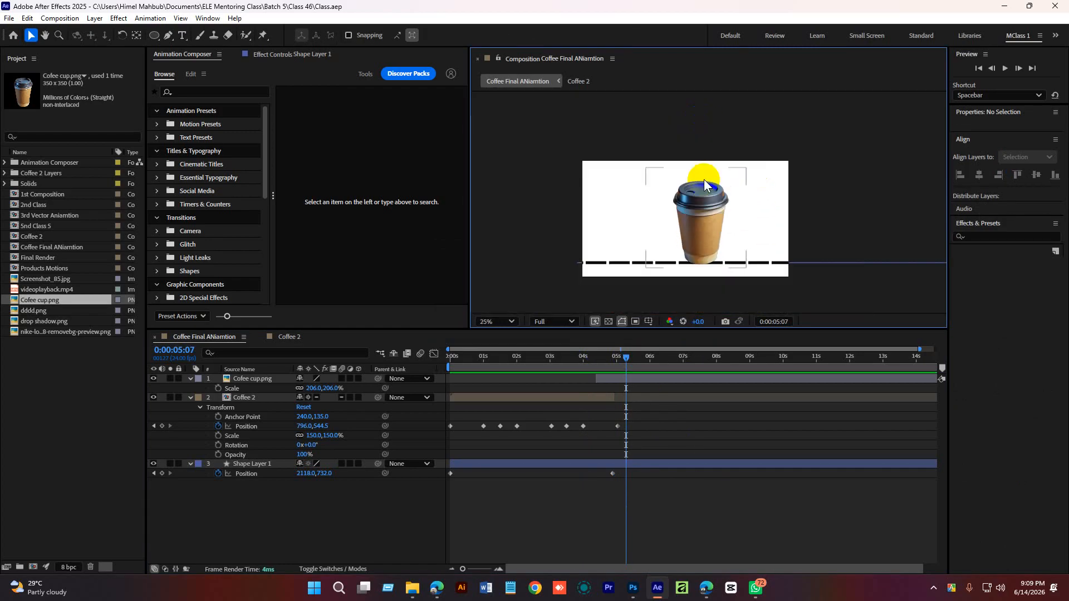
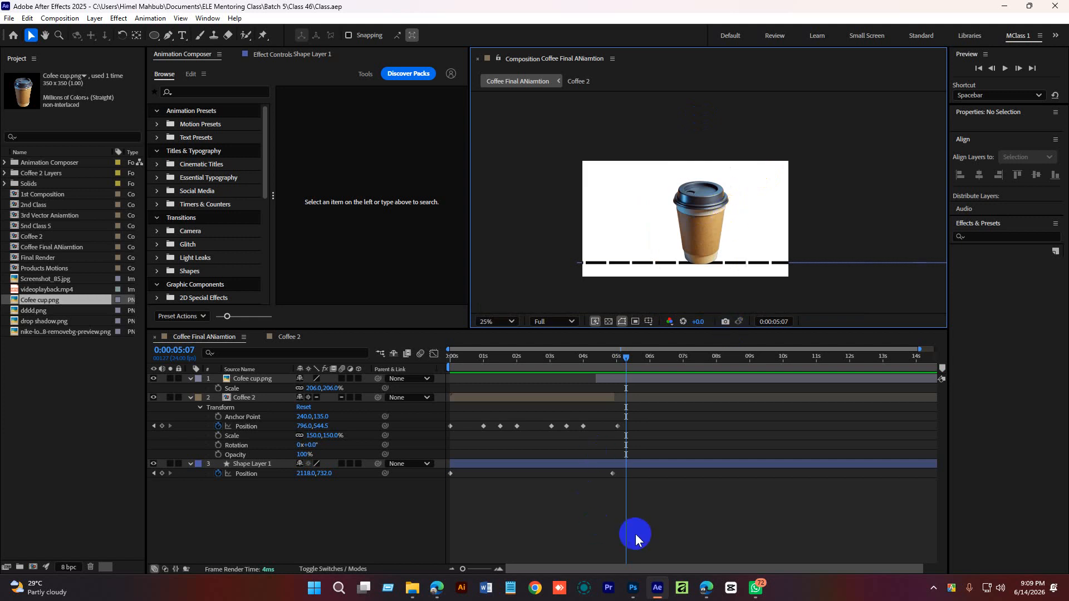
Switch to the browser, search Google Images for "burger insides" and browse the results
click(691, 588)
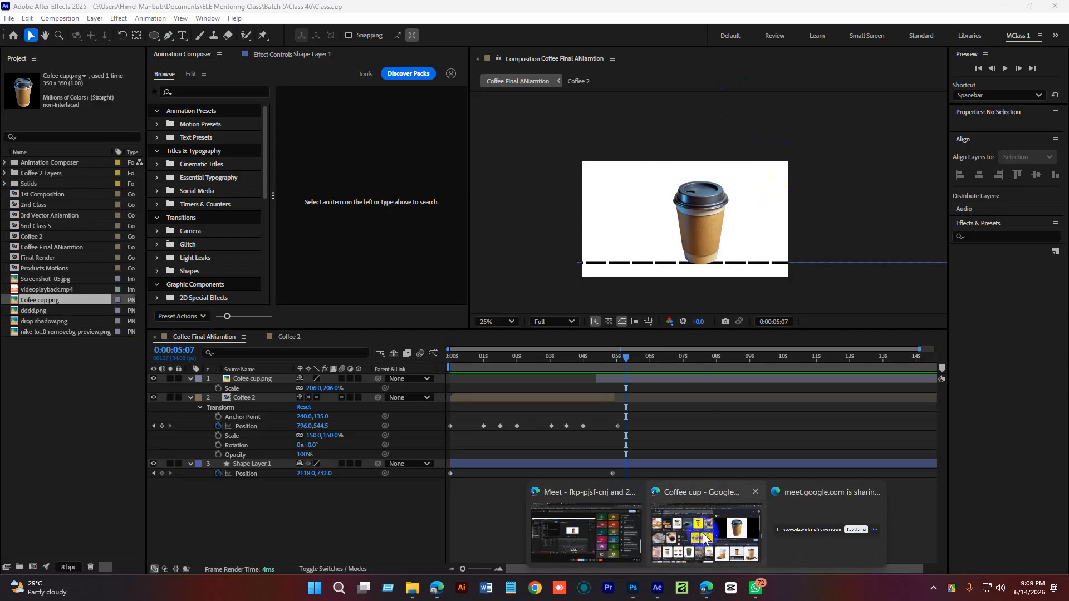
click(705, 538)
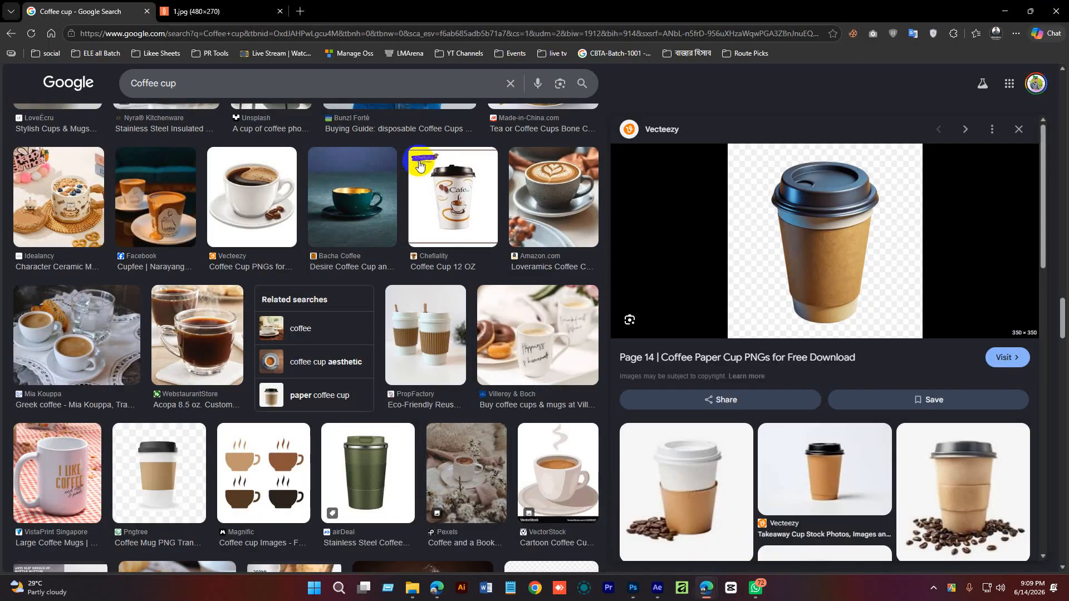
drag(226, 84, 60, 89)
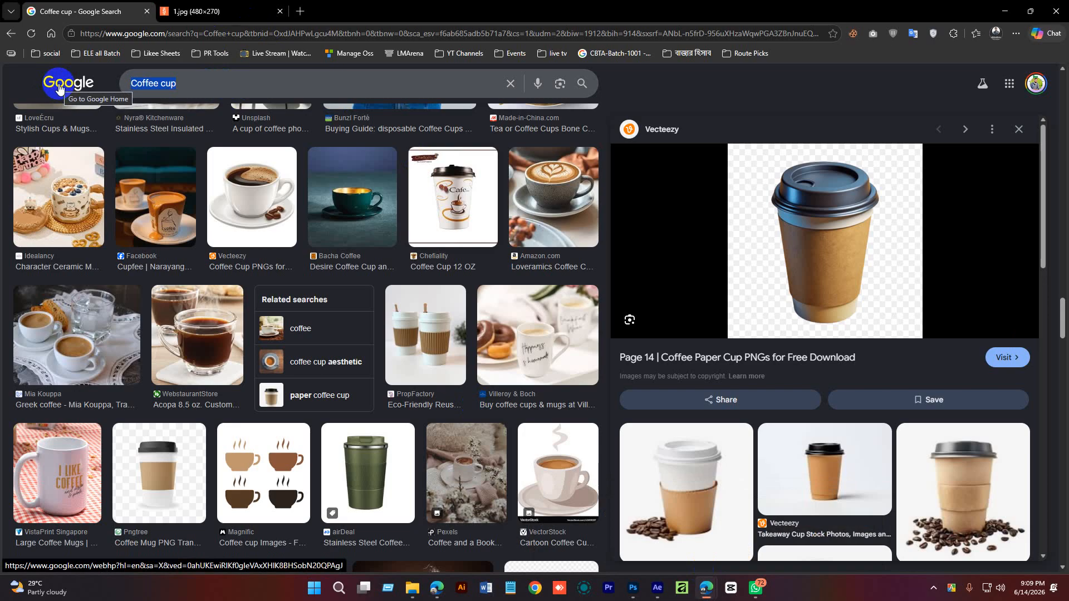
text(burger i)
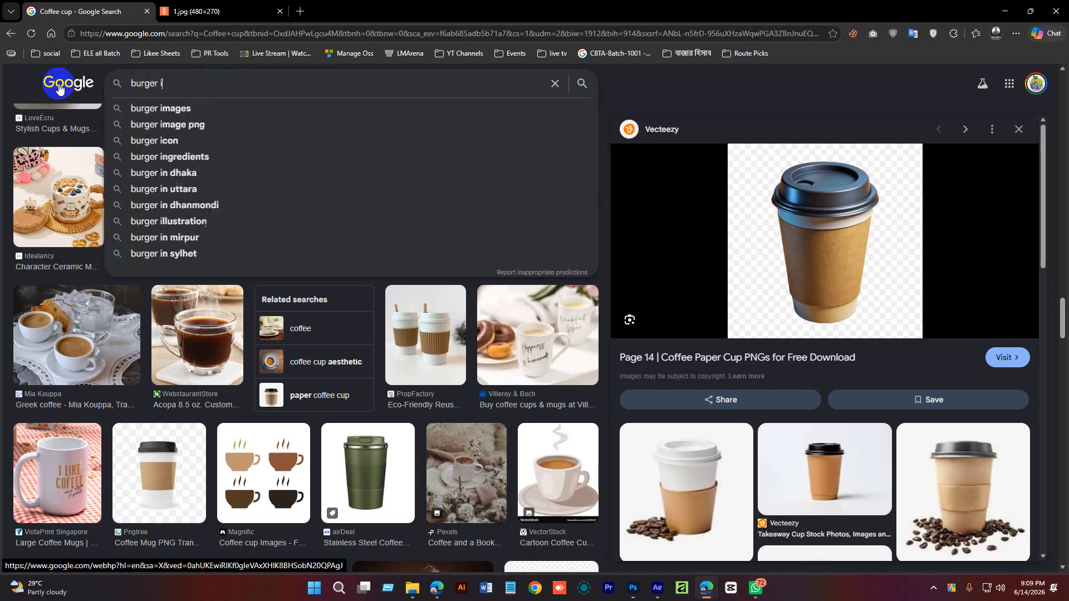
text(nsides)
key(Return)
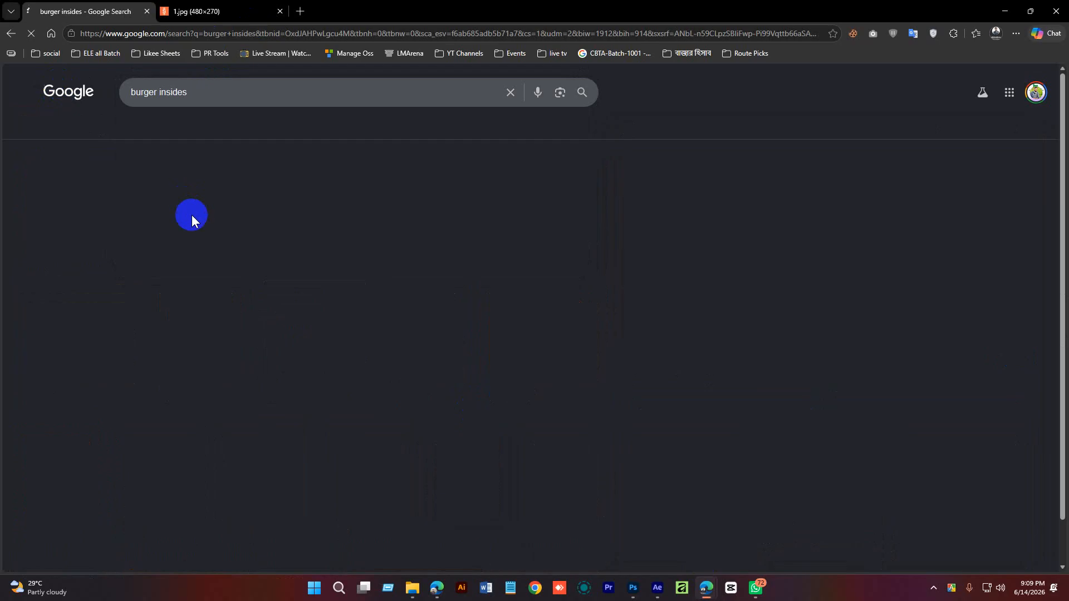
scroll(232, 363, down, 4)
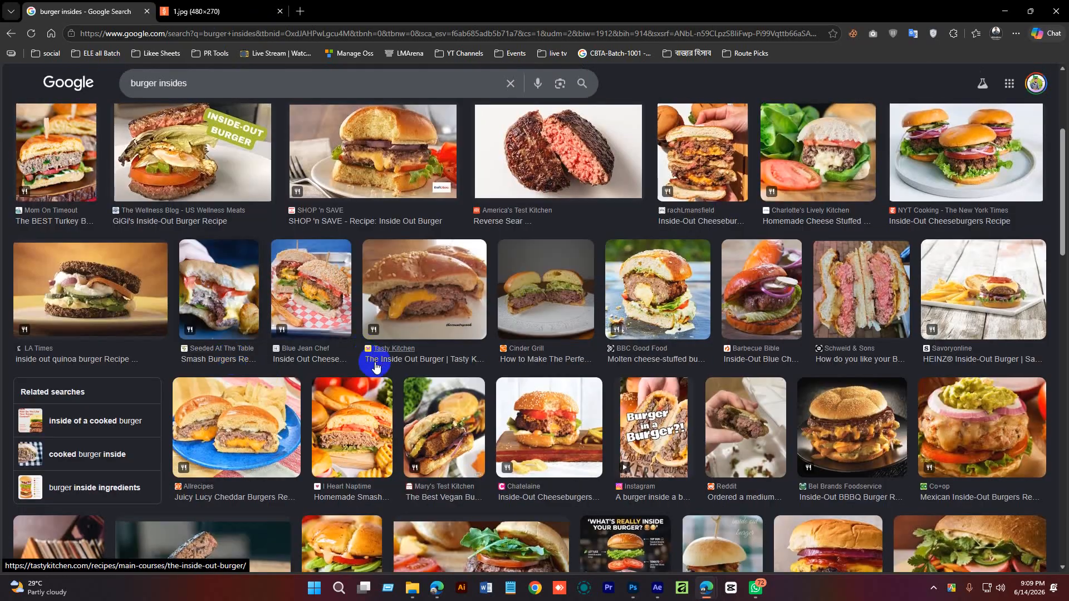
scroll(375, 353, down, 8)
scroll(343, 368, down, 5)
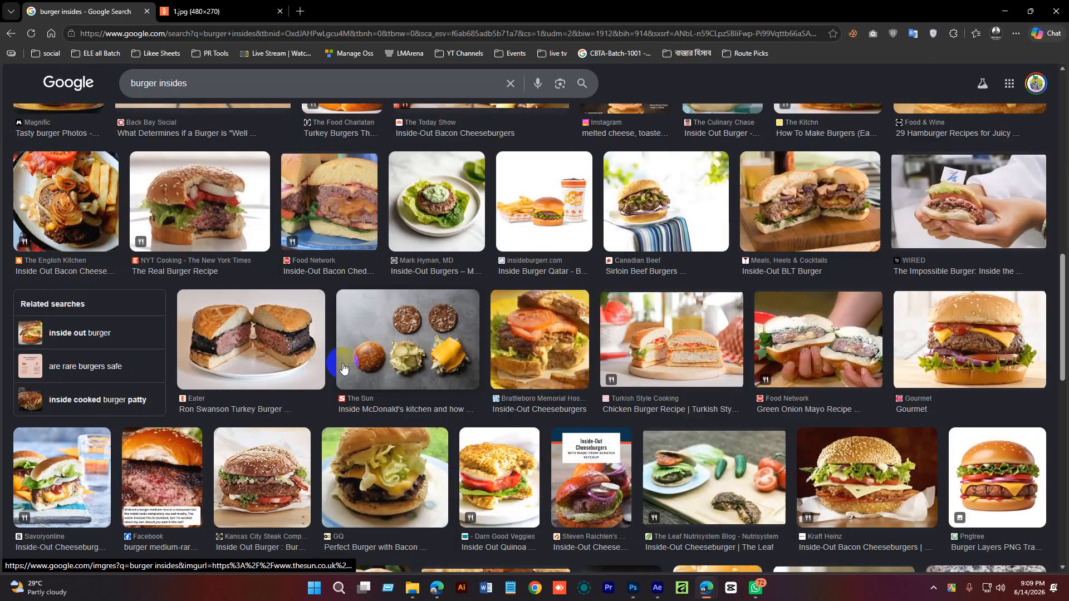
scroll(384, 378, up, 15)
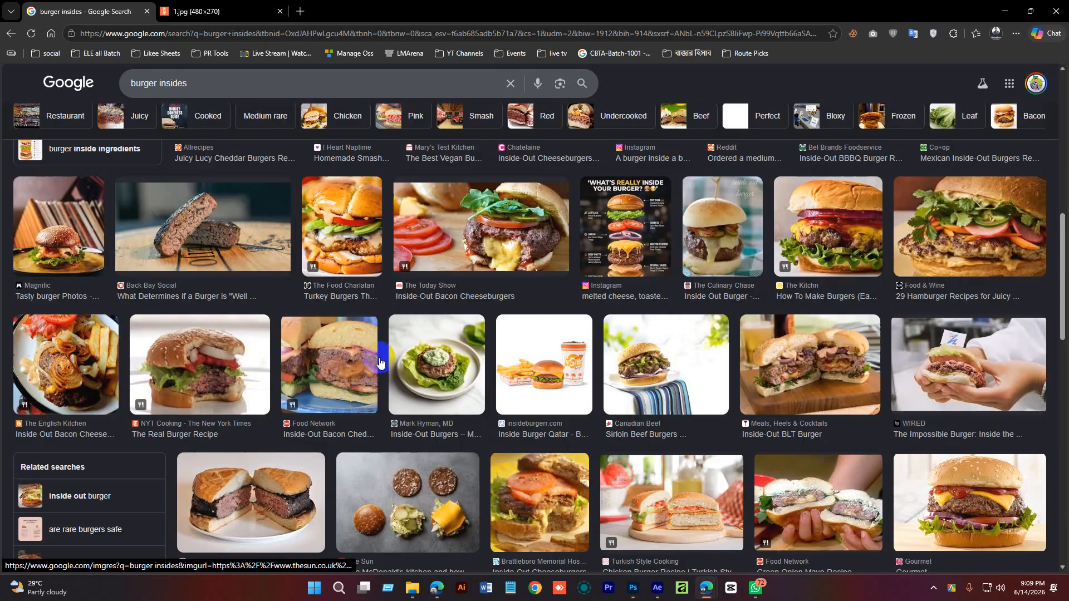
Refine the image search to "burger insides sepparet"
click(205, 95)
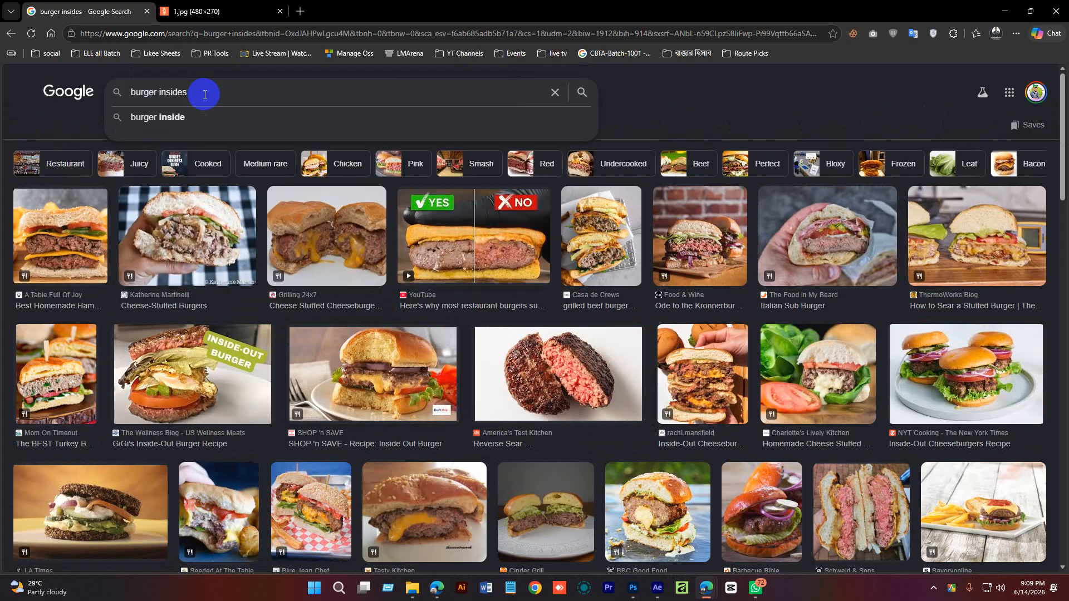
text(sepparet)
key(Return)
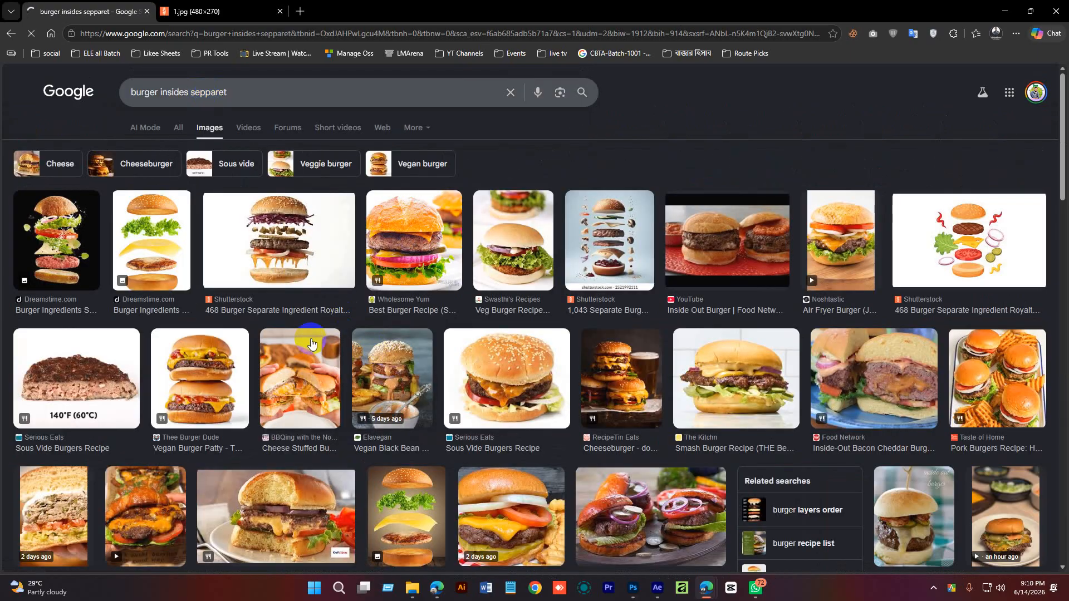
Examine several pictures of burgers with separated layers, including the 123RF image with a white background
click(286, 269)
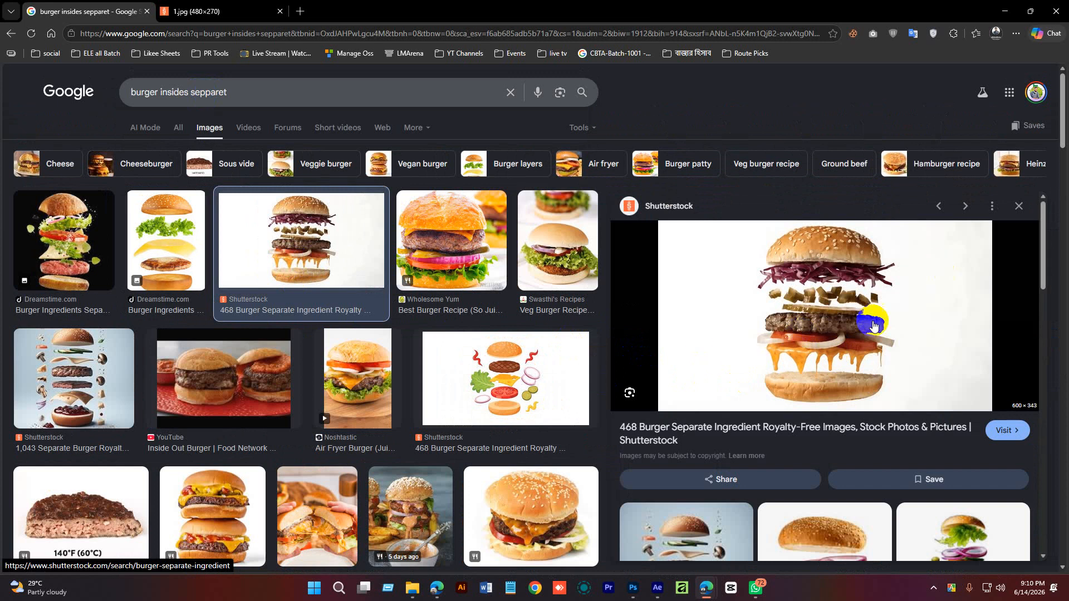
click(167, 240)
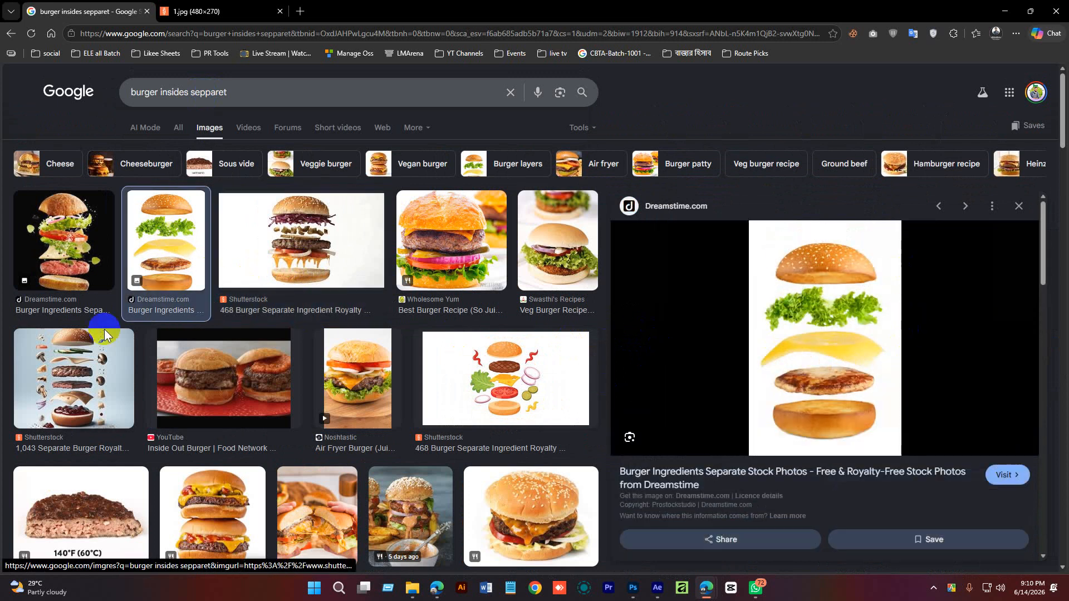
click(75, 220)
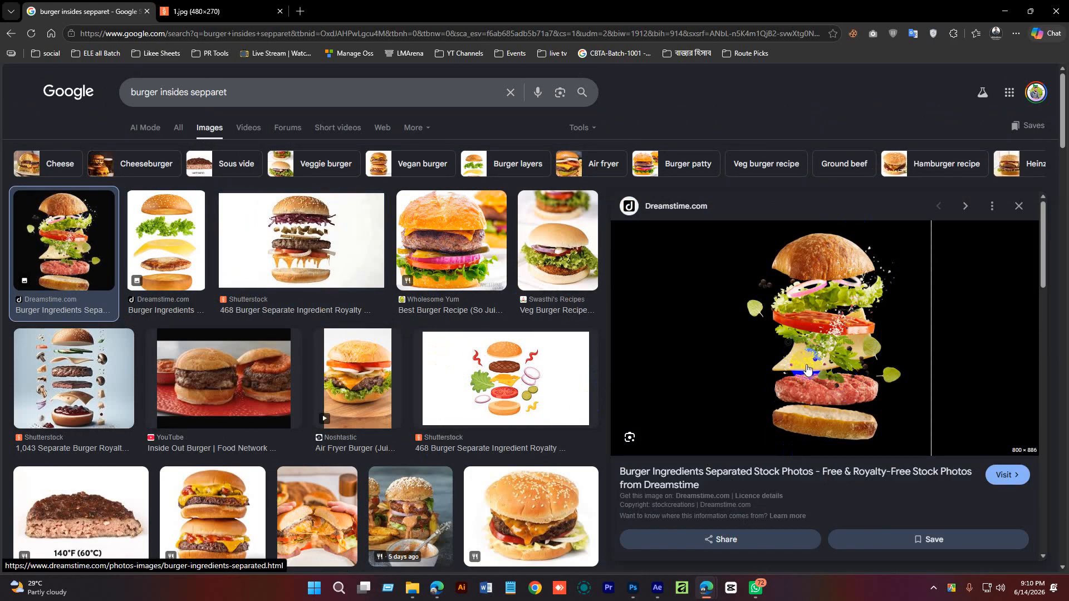
scroll(852, 279, down, 6)
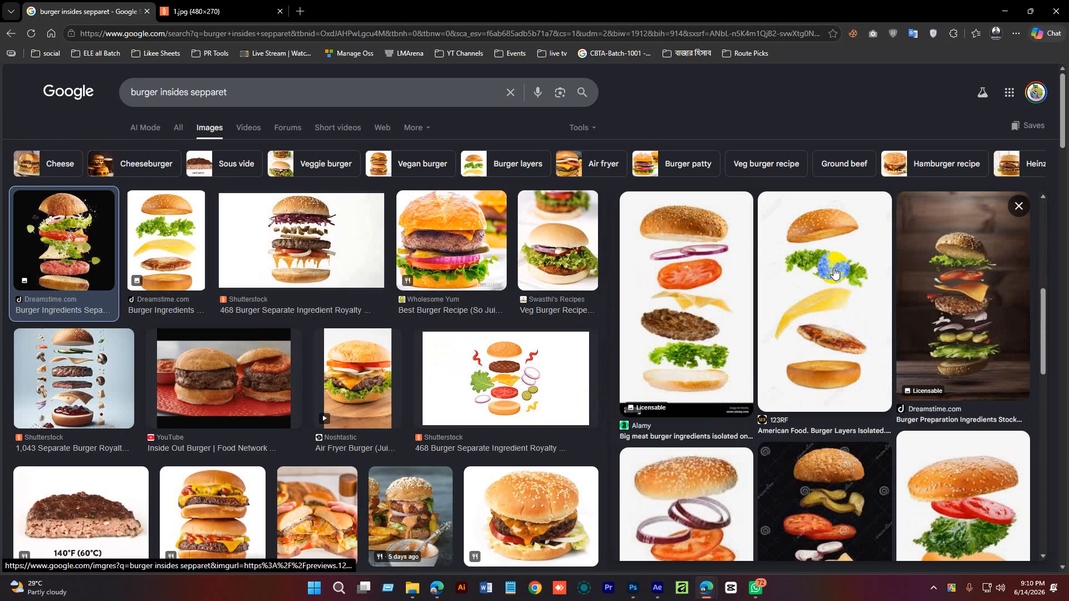
click(834, 273)
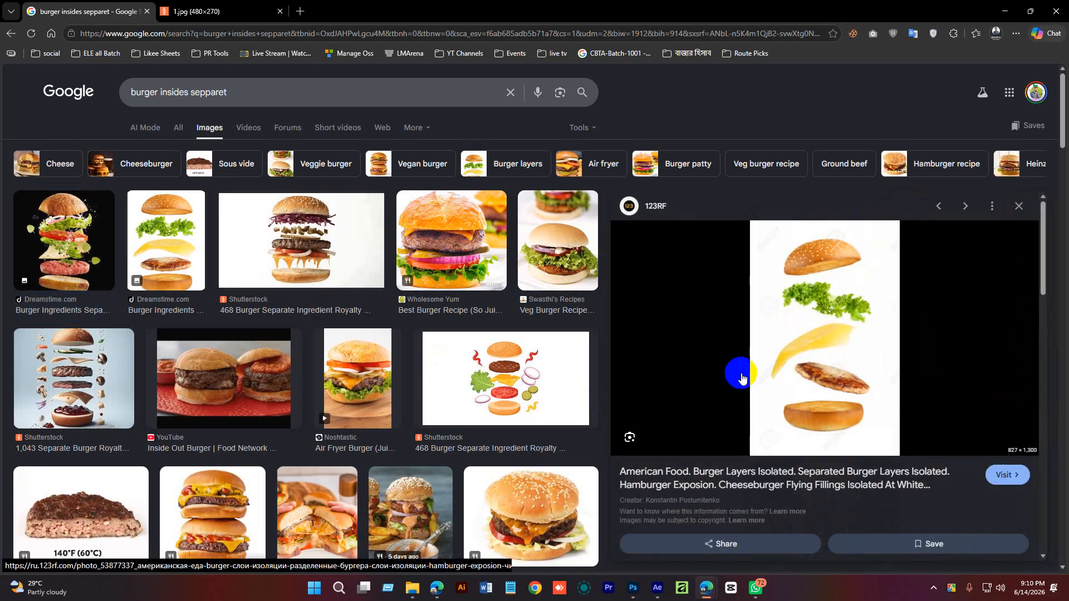
scroll(439, 362, down, 5)
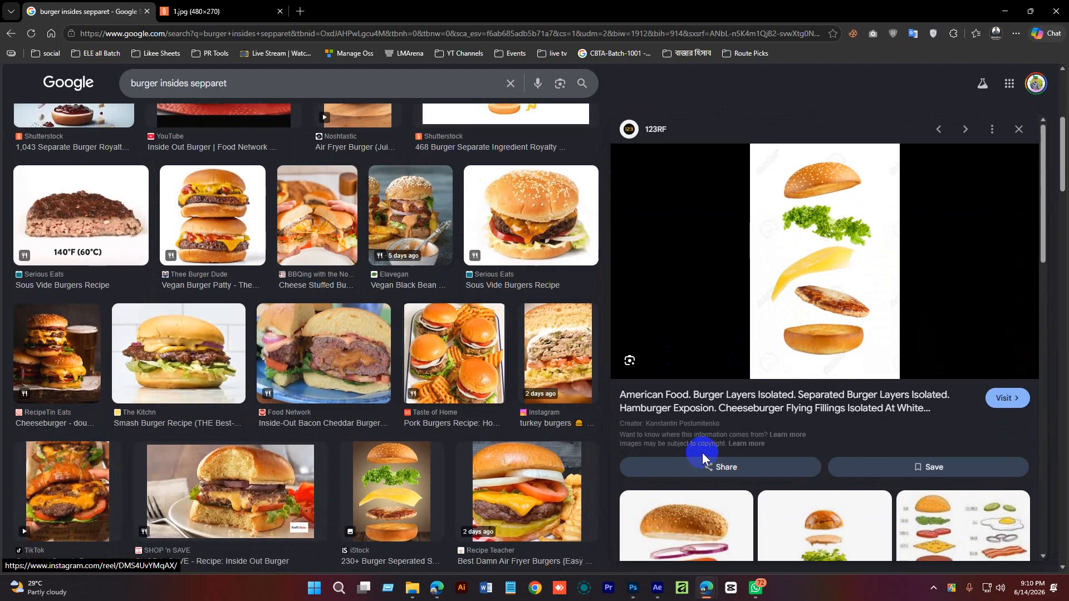
Switch back to After Effects and preview Coffee Final ANiamtion from the start through the paper cup's landing
click(633, 587)
click(657, 588)
click(727, 223)
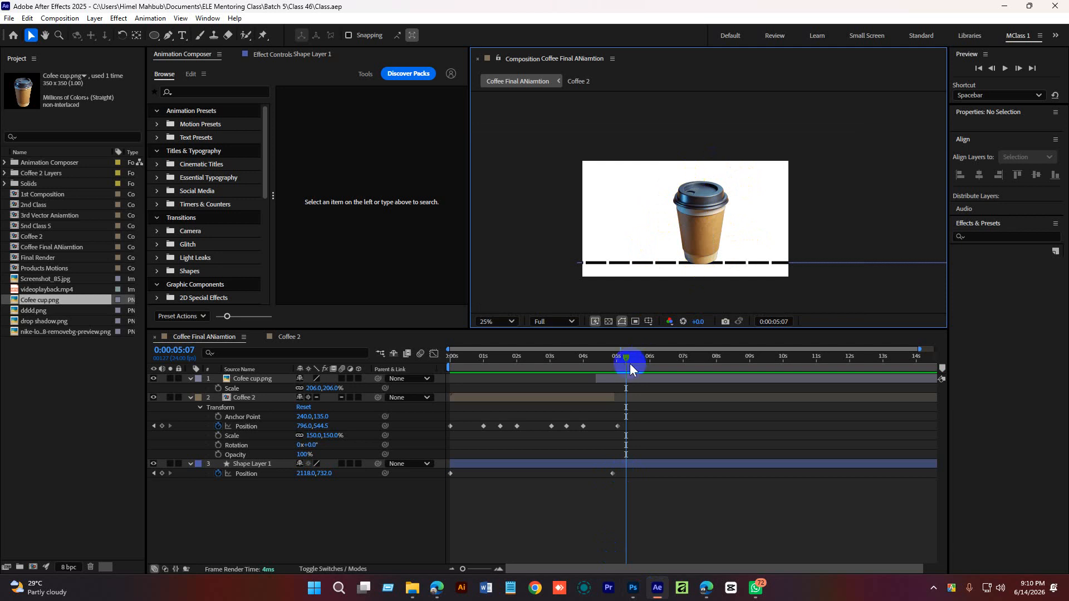
drag(630, 363, 382, 358)
key(space)
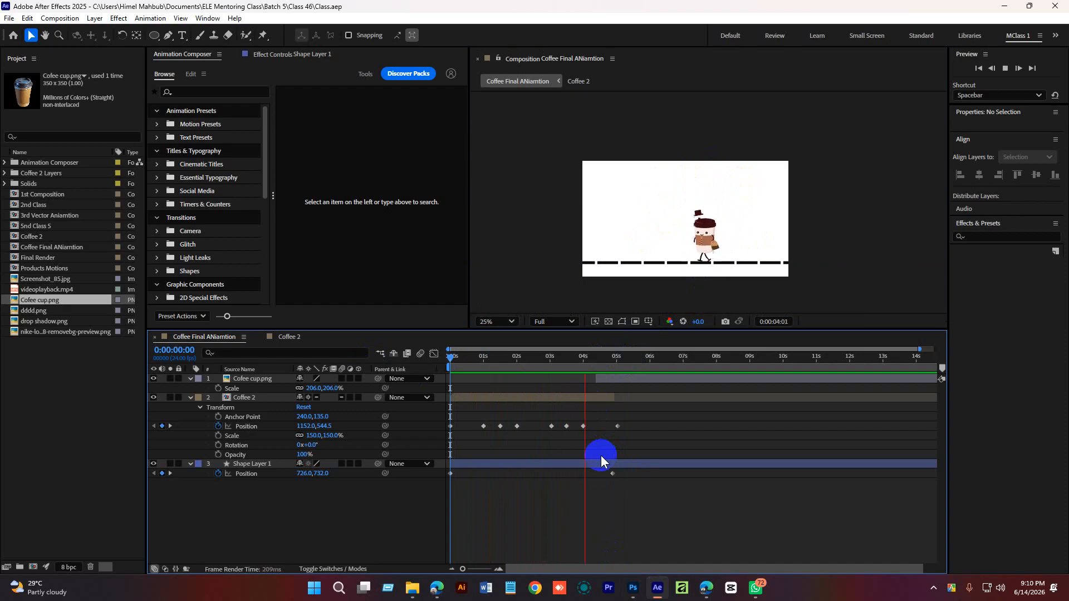
key(space)
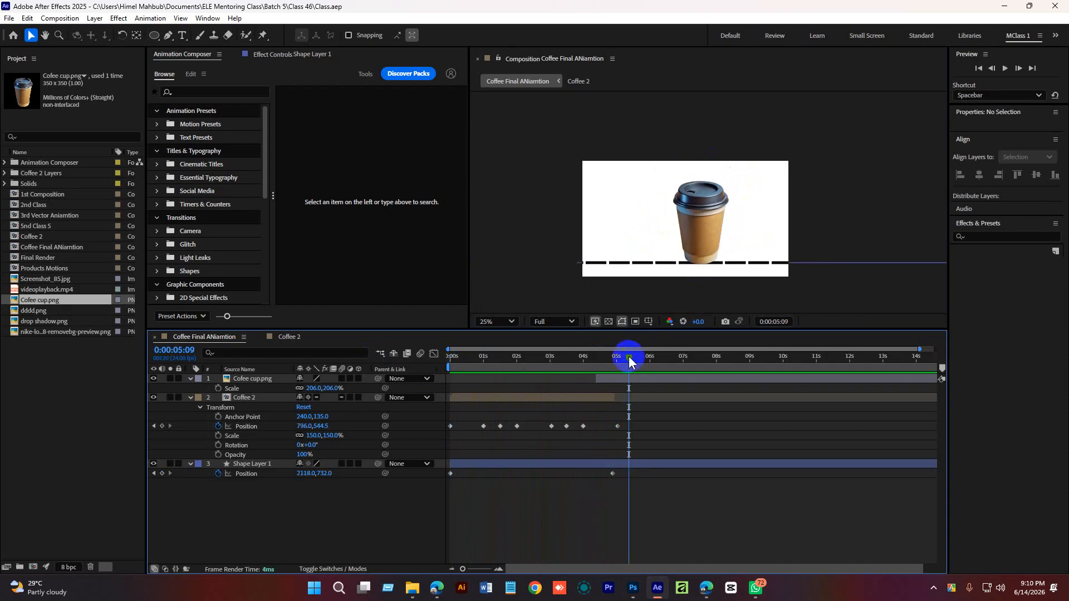
With the playhead at 0:00:05:08, add the text "Best Coffee" in the empty area beside the paper cup's lid
click(628, 362)
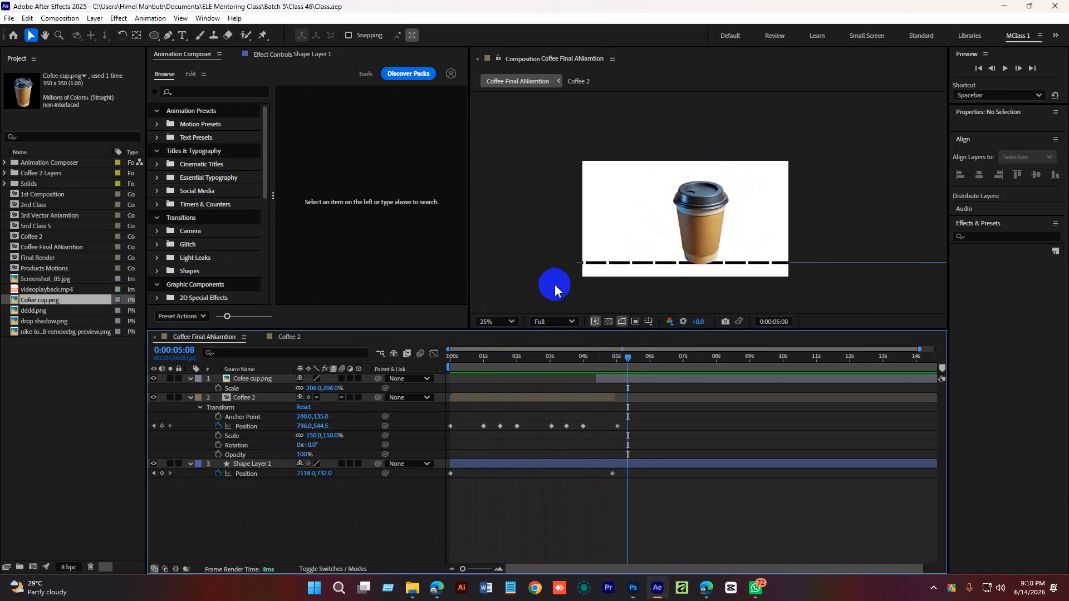
click(182, 35)
click(629, 207)
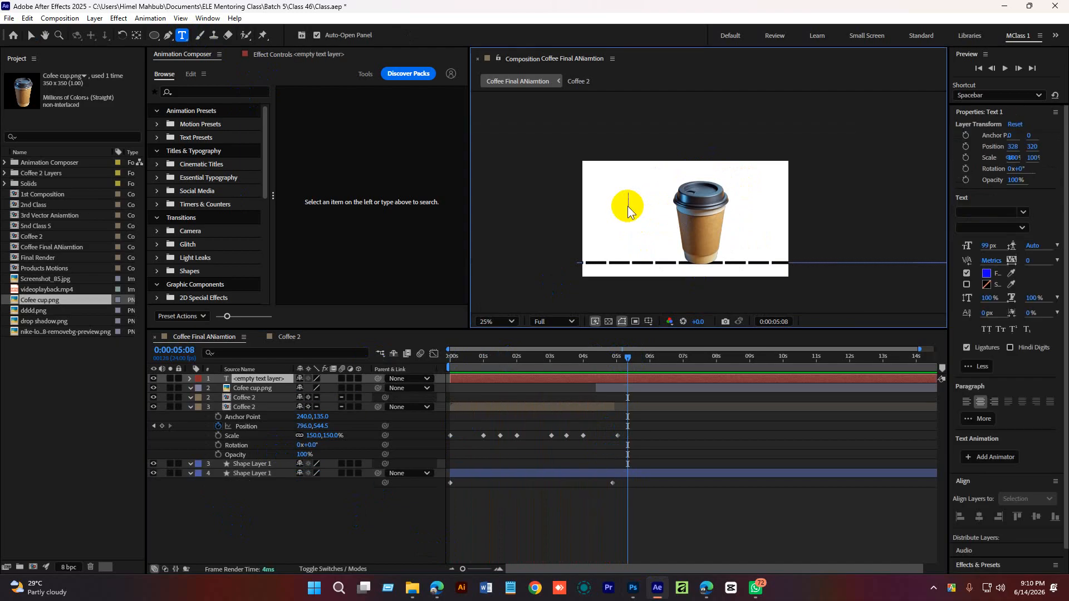
text(Best Coffee)
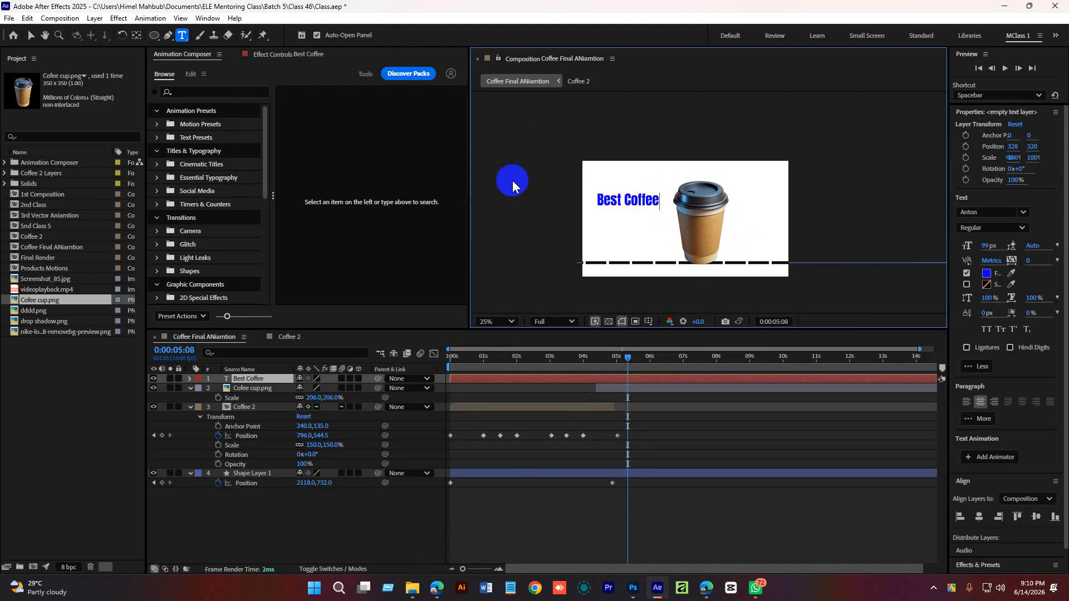
click(31, 36)
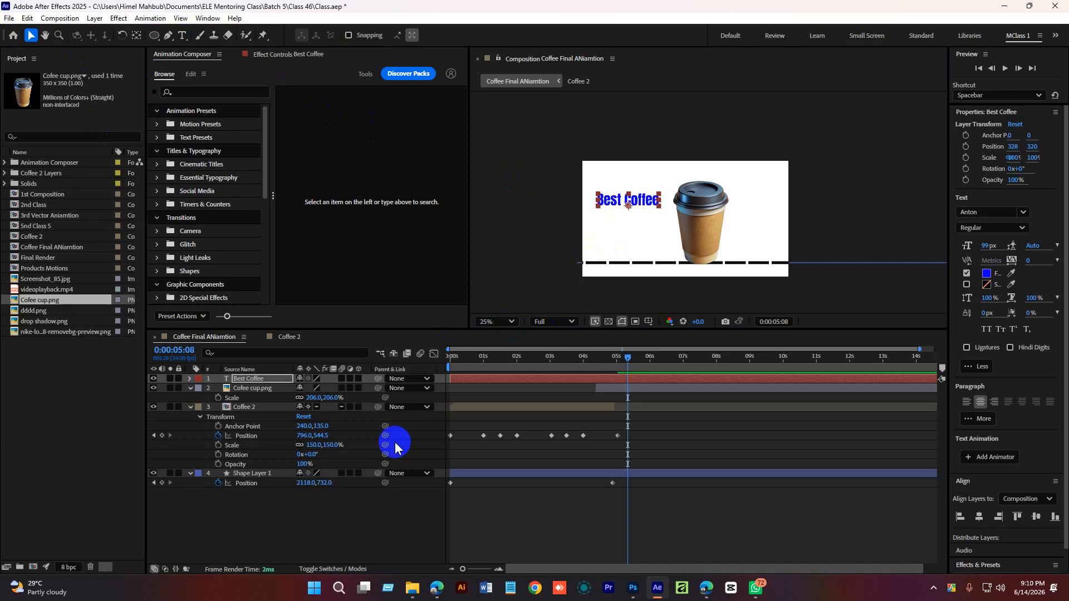
Duplicate the "Best Coffee" text, place the copy below the original, and change its wording to "55% OFF" on two lines
key(ctrl+d)
drag(637, 206, 639, 232)
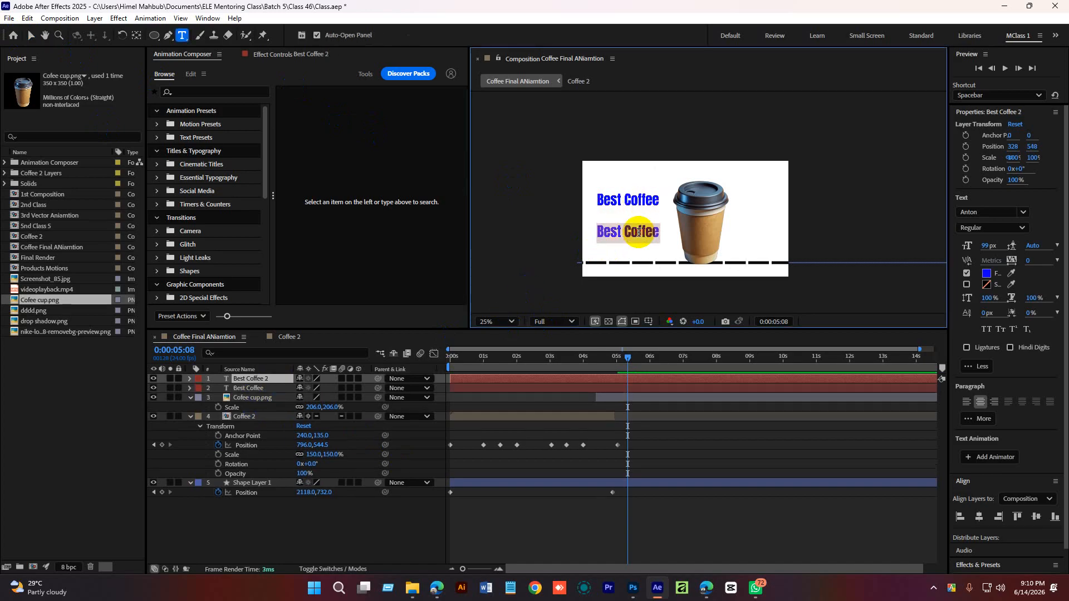
text(55)
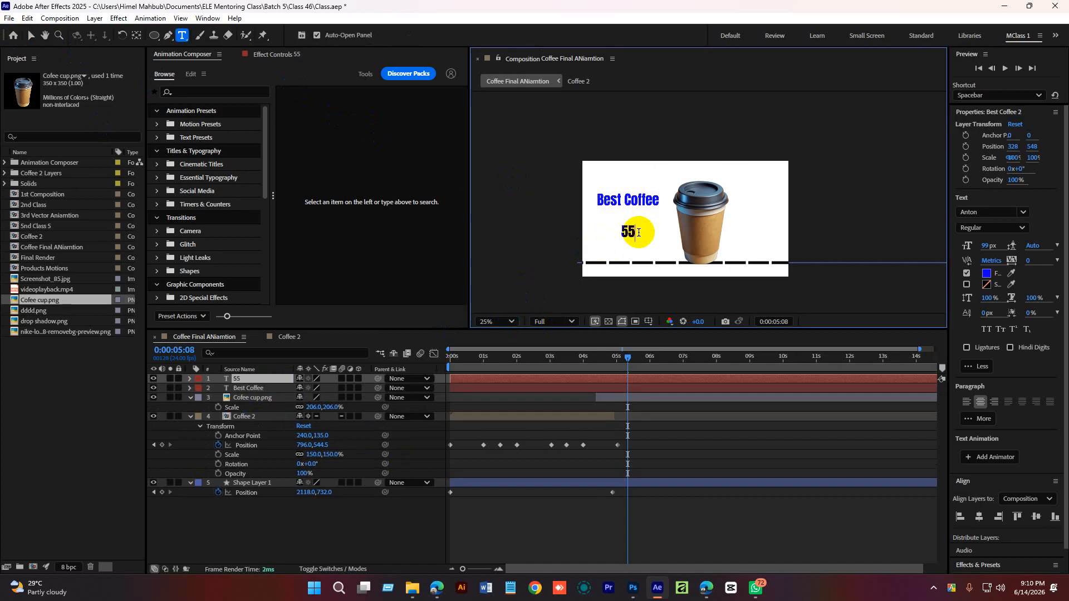
text(% OF)
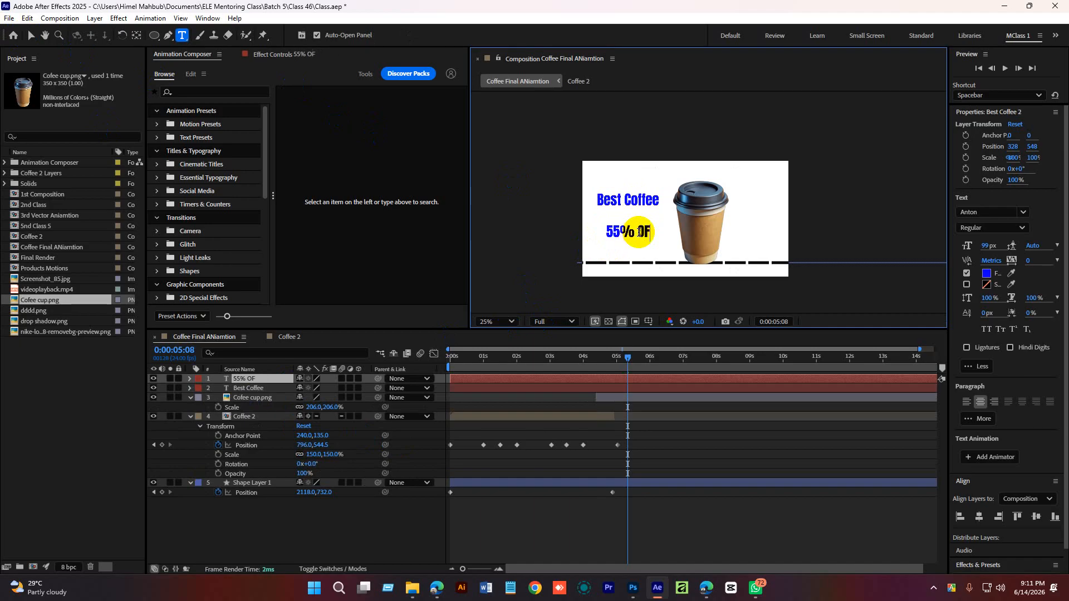
text(F)
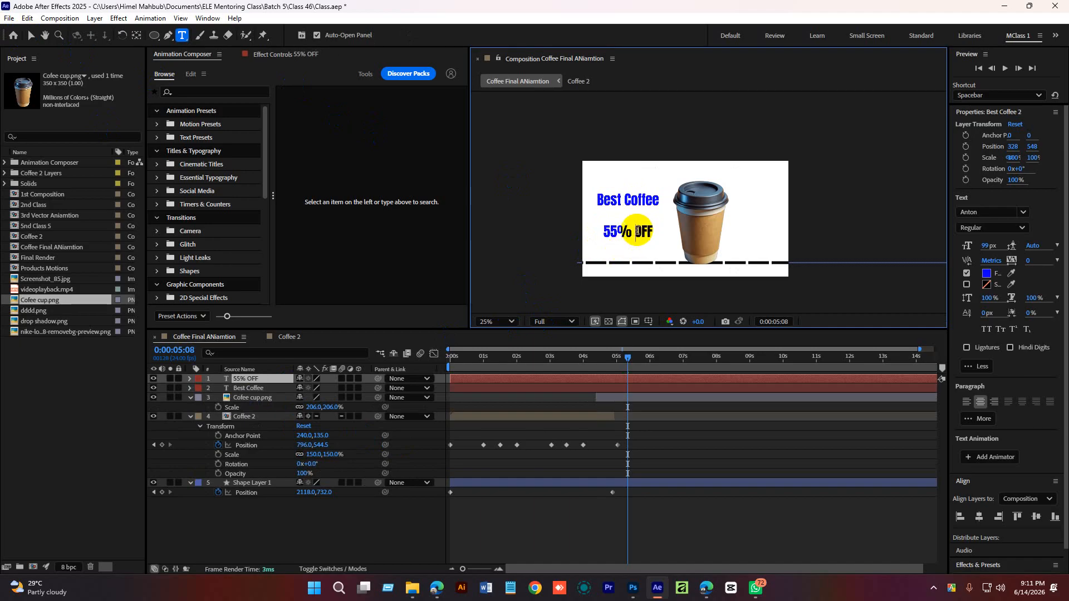
key(Return)
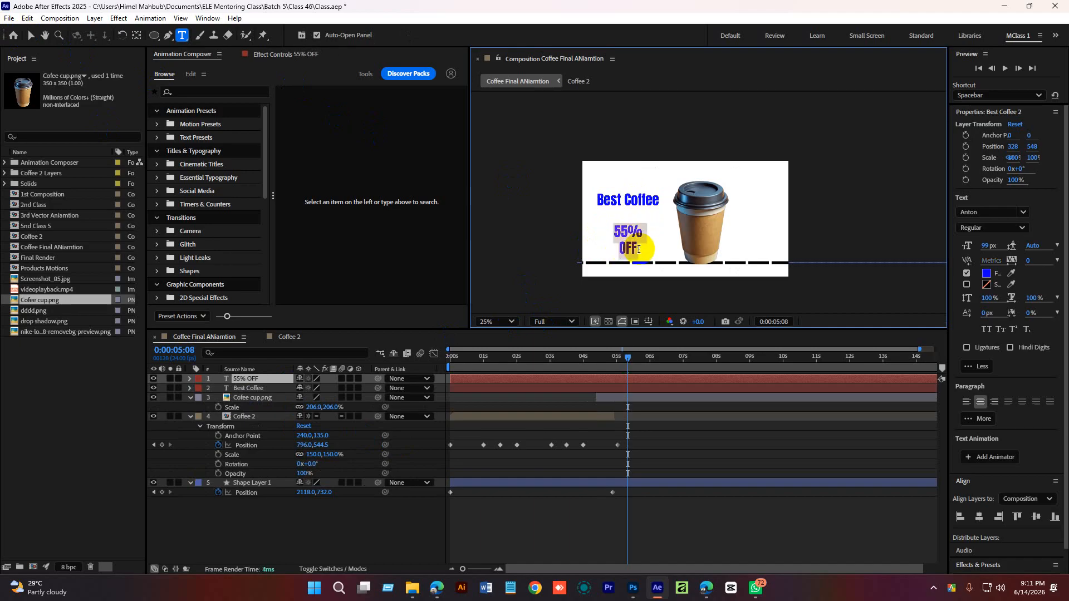
Right-align the paragraph text of both the "55% OFF" and "Best Coffee" layers
click(995, 401)
click(624, 249)
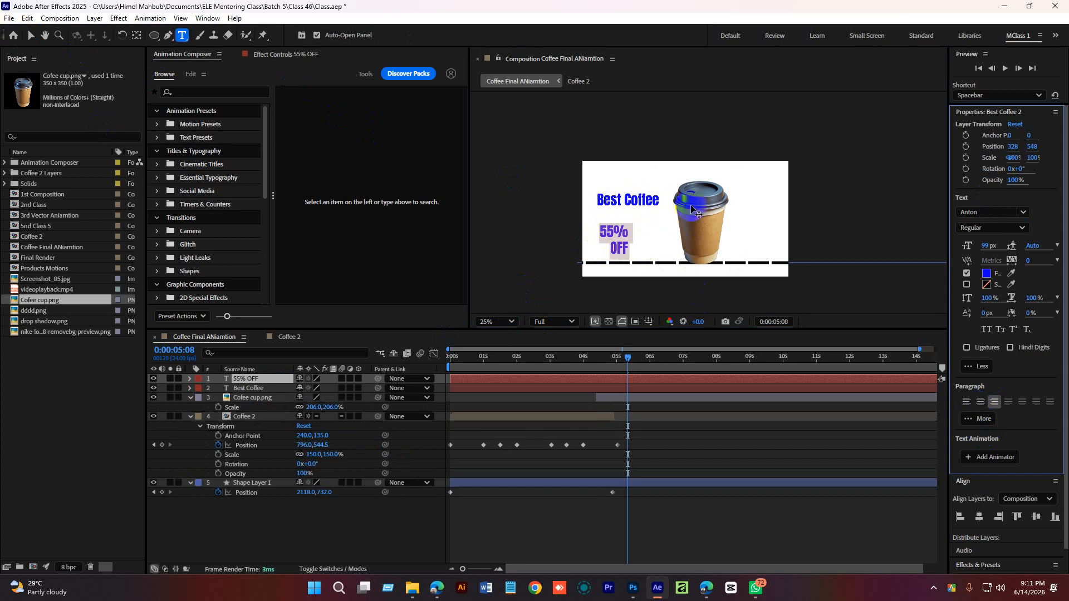
click(565, 520)
click(589, 387)
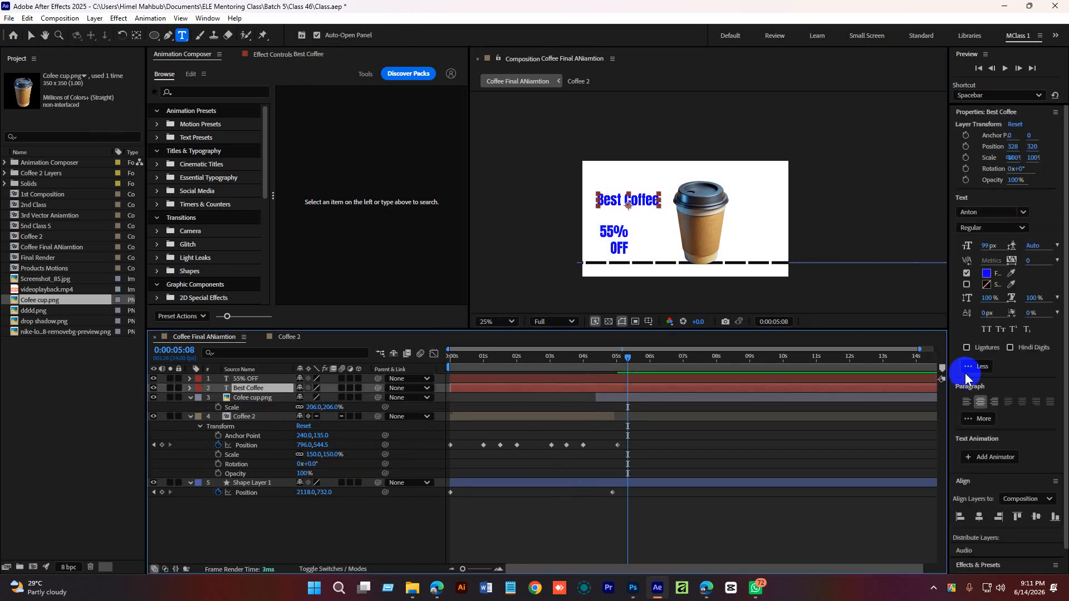
click(995, 402)
click(599, 469)
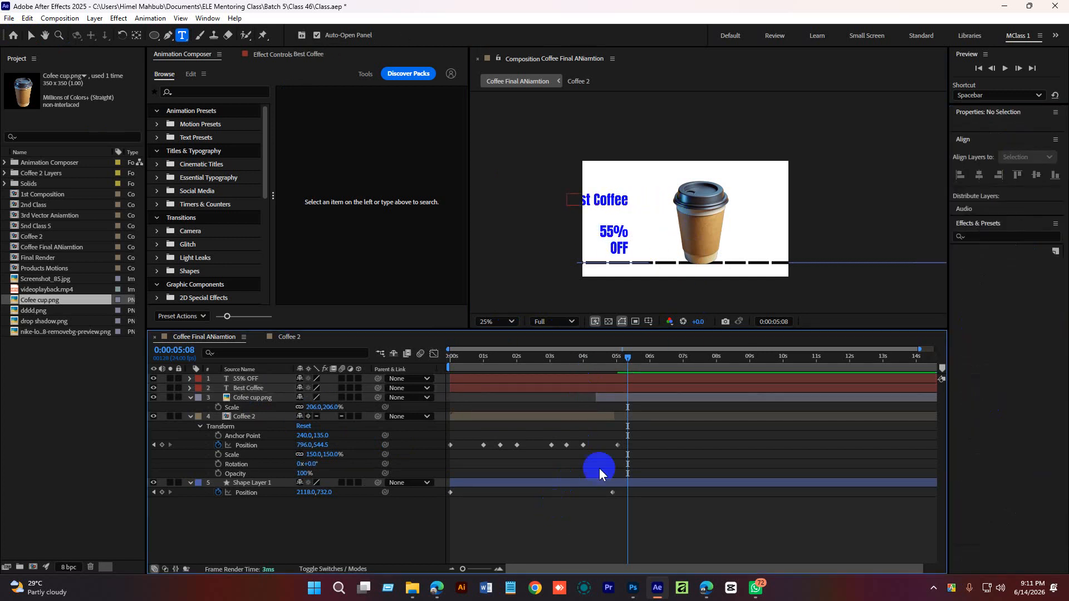
Shift both text layers in time so they start together with the paper cup layer
key(v)
click(605, 380)
shift+click(591, 389)
drag(510, 384, 640, 382)
Move "Best Coffee" and "55% OFF" close beside the paper cup, and enlarge "55% OFF" to 168 px with 161 px line spacing
click(618, 234)
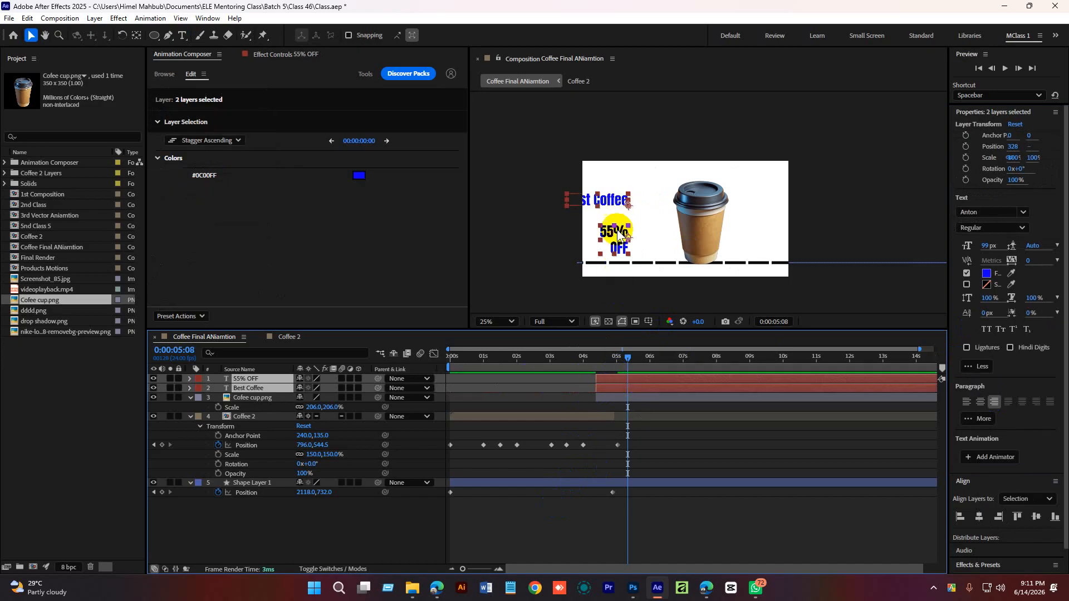
scroll(616, 232, up, 2)
click(657, 467)
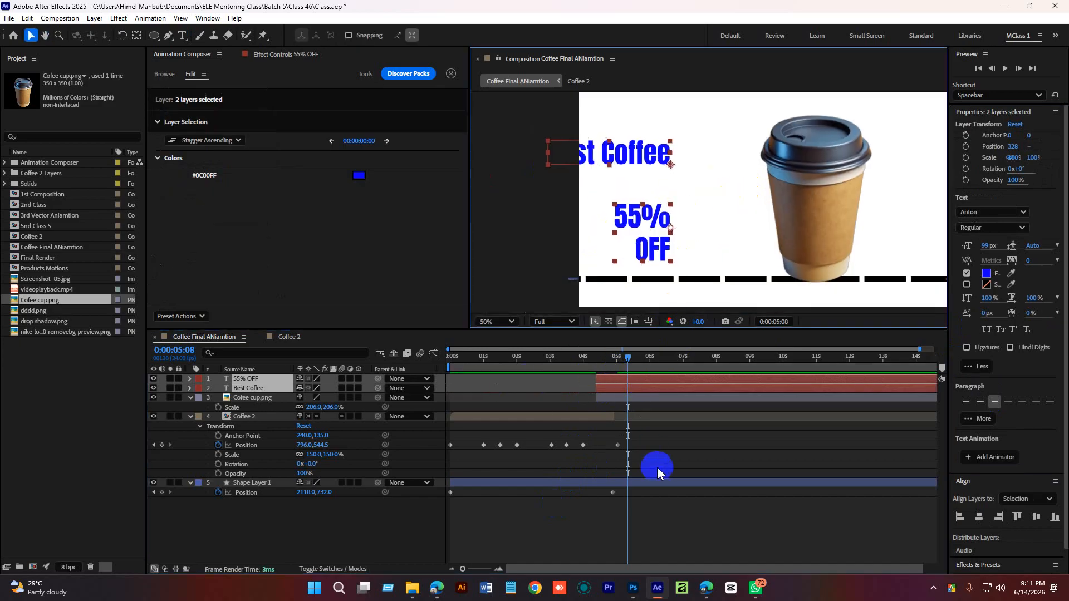
click(634, 390)
drag(664, 155, 713, 170)
drag(634, 210, 715, 216)
drag(984, 245, 1047, 246)
drag(698, 211, 709, 218)
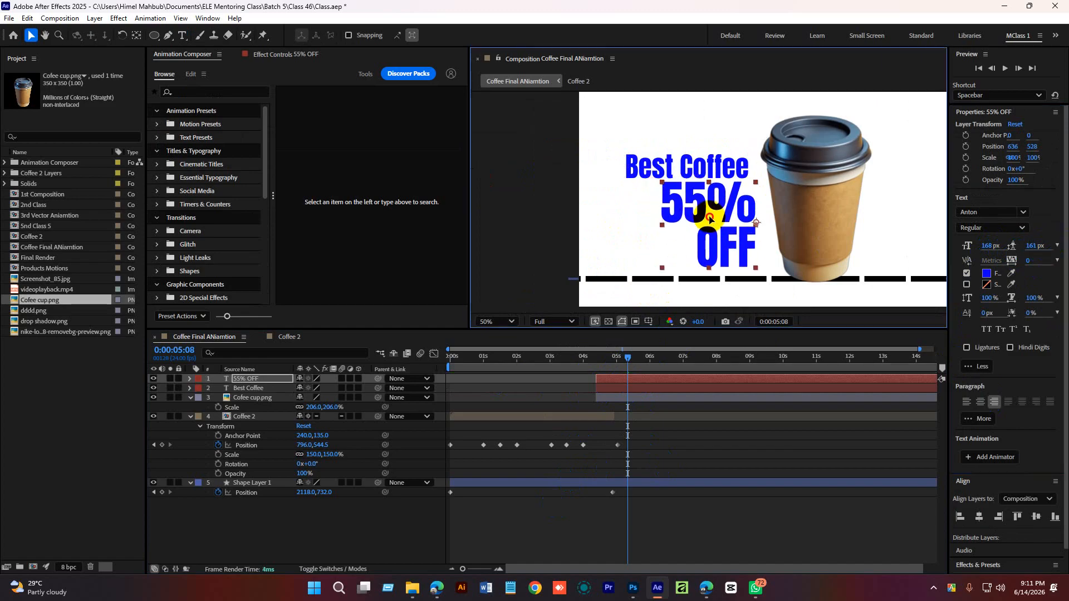
Set the fill colour of both text layers to black
ctrl+click(644, 387)
click(987, 273)
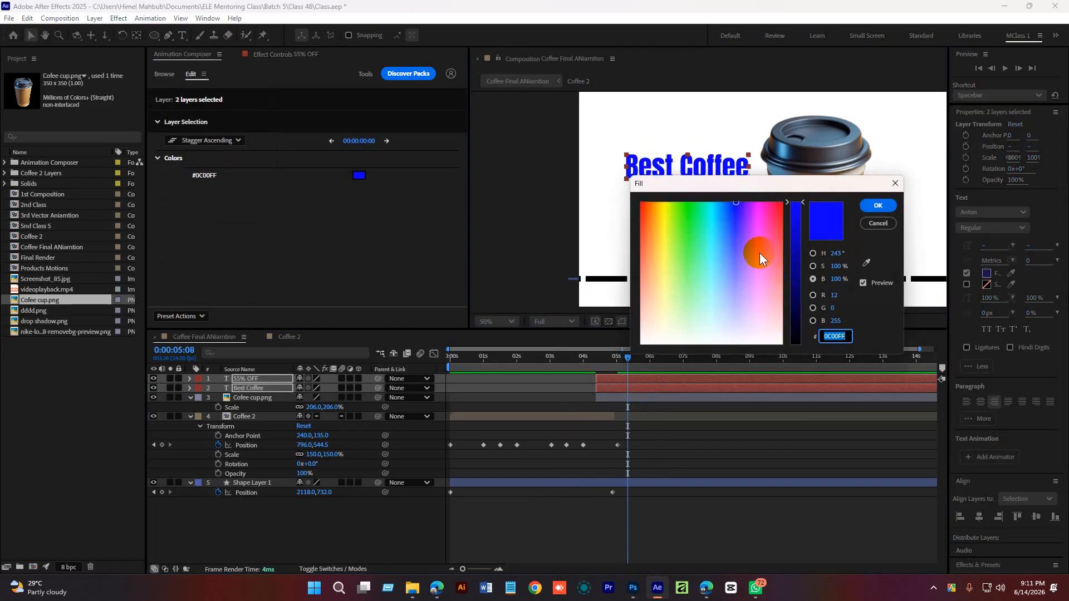
drag(796, 307, 800, 341)
click(875, 206)
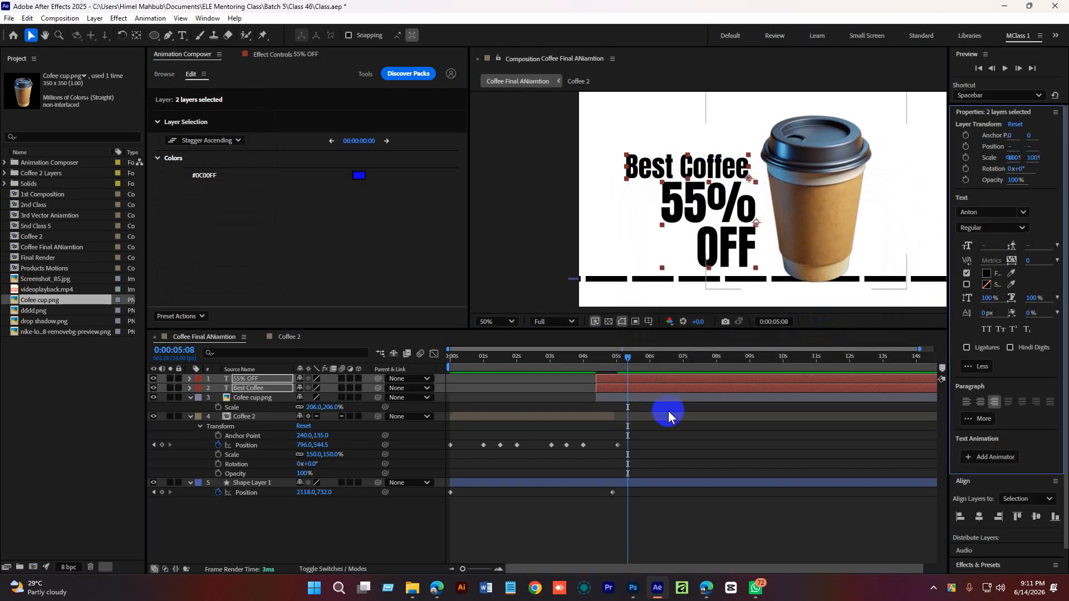
click(694, 207)
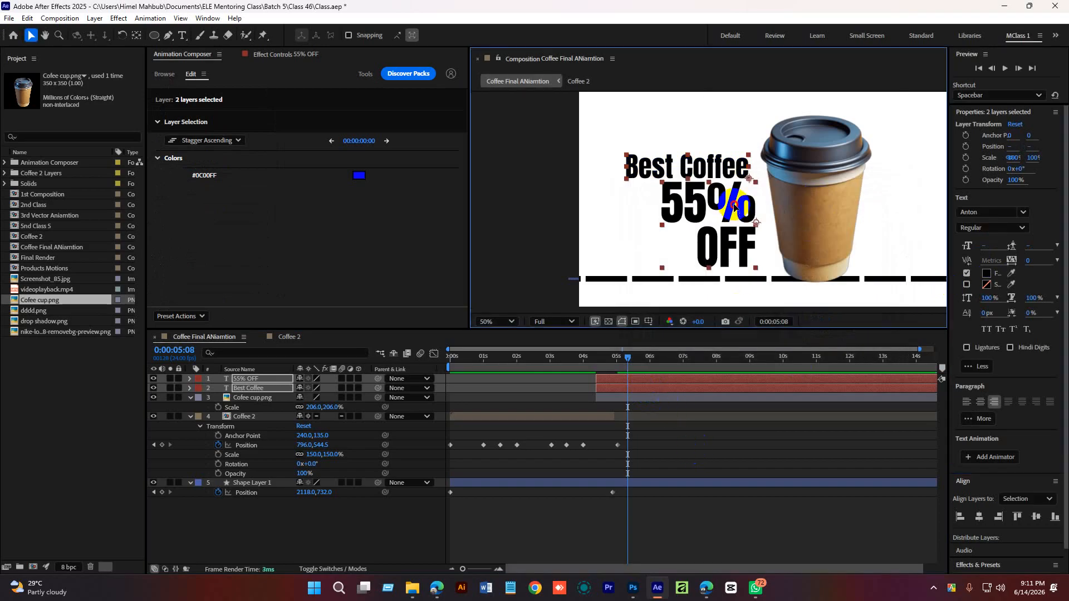
click(666, 427)
Colour only the "55%" line of the offer text red, FF0000, leaving "OFF" black
click(635, 380)
double_click(716, 199)
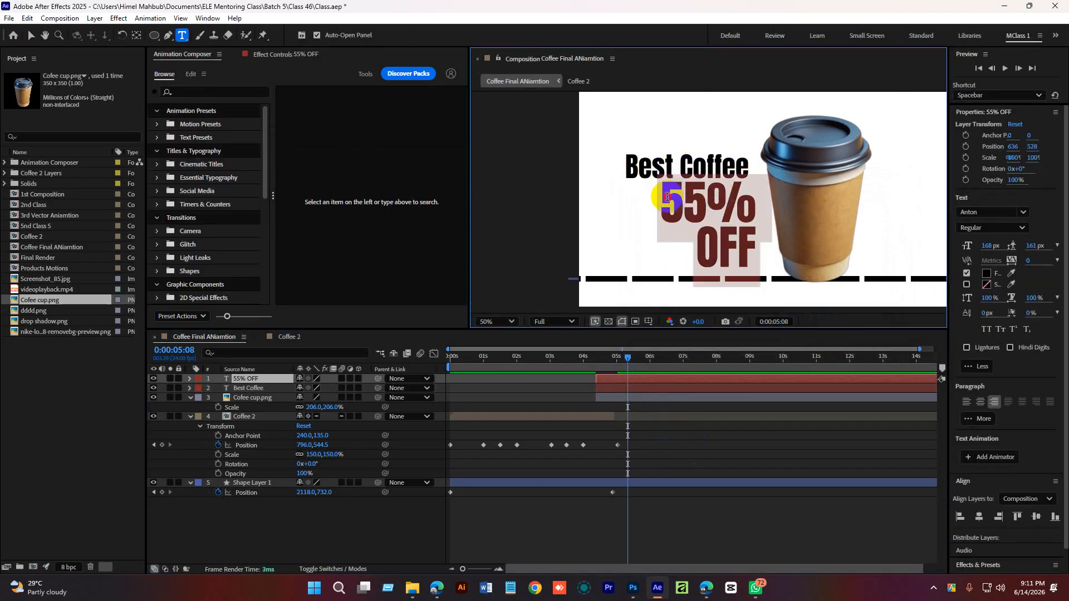
drag(667, 197, 946, 272)
click(988, 273)
drag(881, 337, 920, 278)
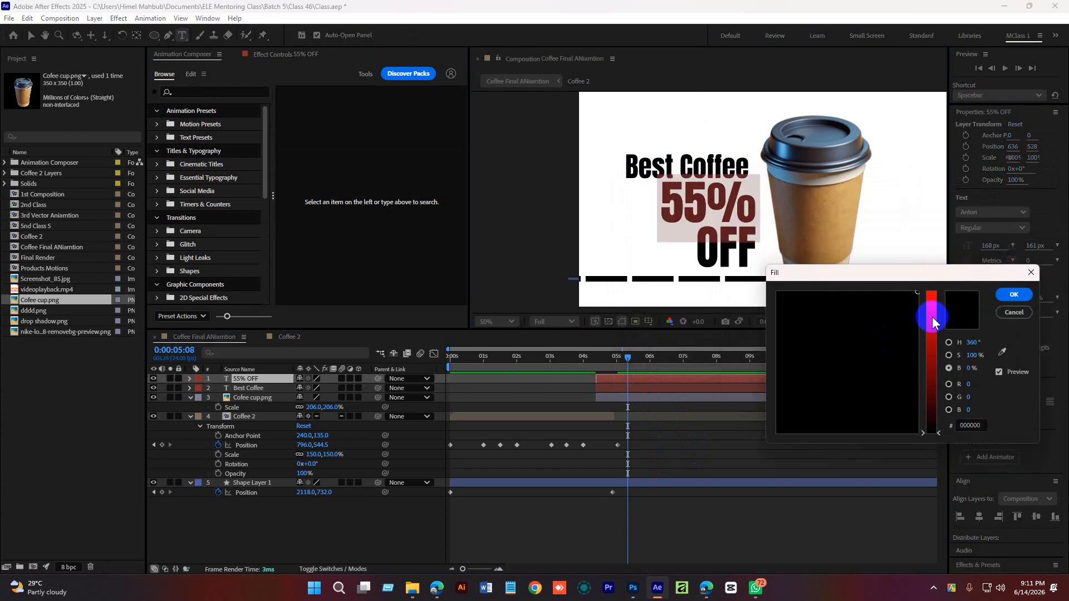
drag(932, 318, 936, 257)
click(1009, 297)
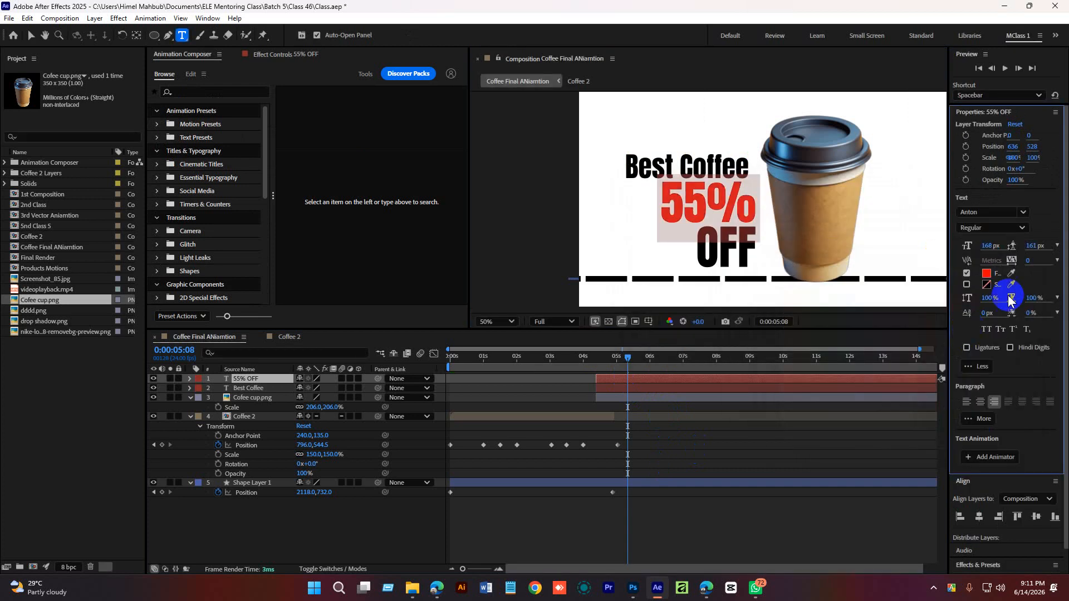
click(688, 485)
With the playhead at 0:00:05:04, select both text layers and open Animation Composer's Text Presets
mouse_move(638, 361)
mouse_down()
mouse_move(590, 364)
mouse_move(643, 365)
mouse_move(626, 362)
mouse_up()
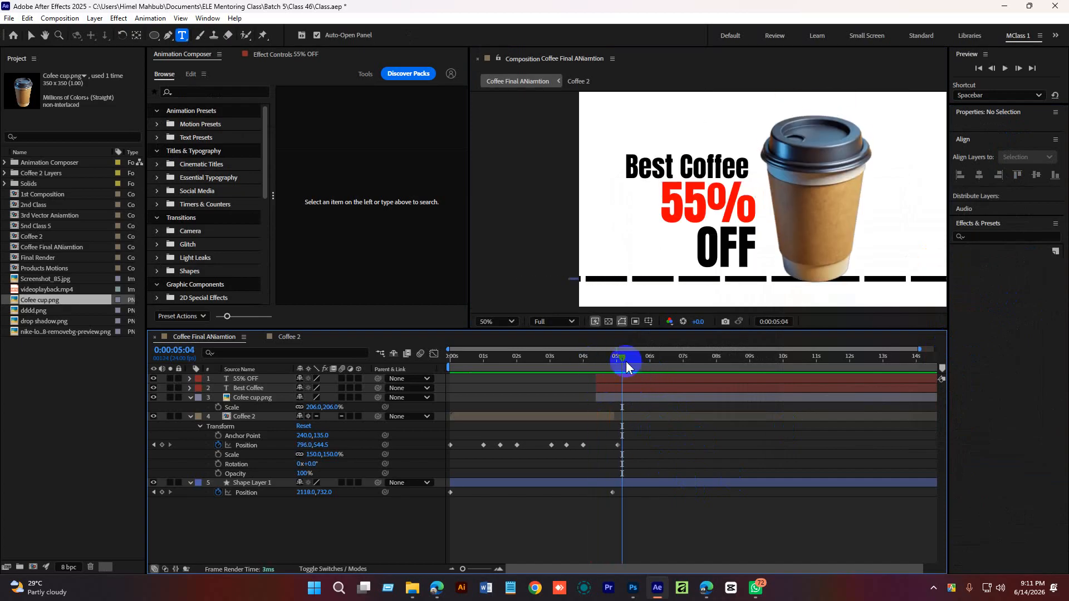
click(629, 379)
click(638, 390)
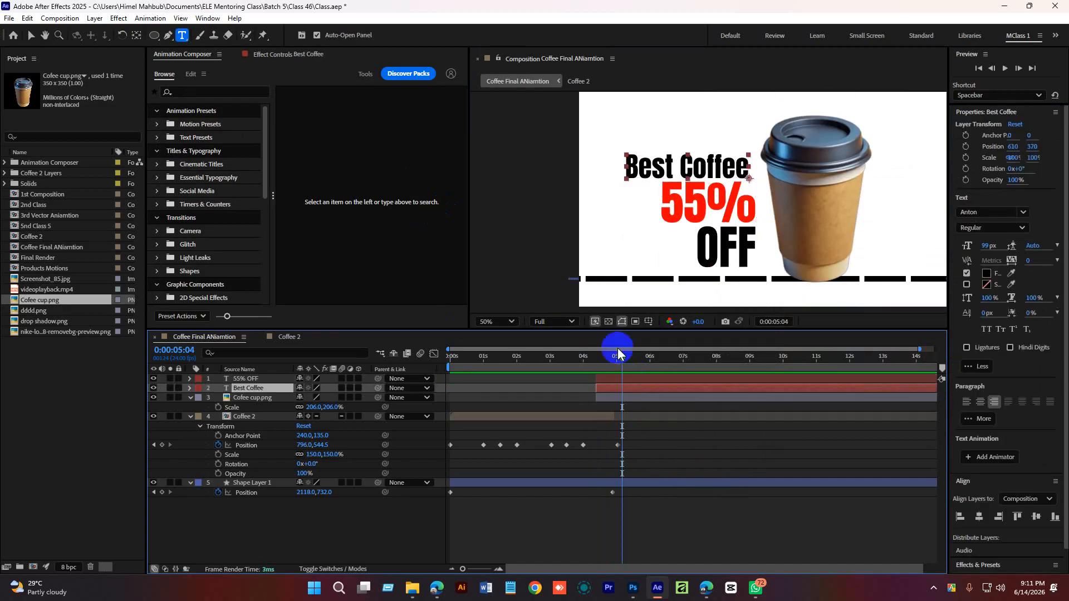
shift+click(638, 381)
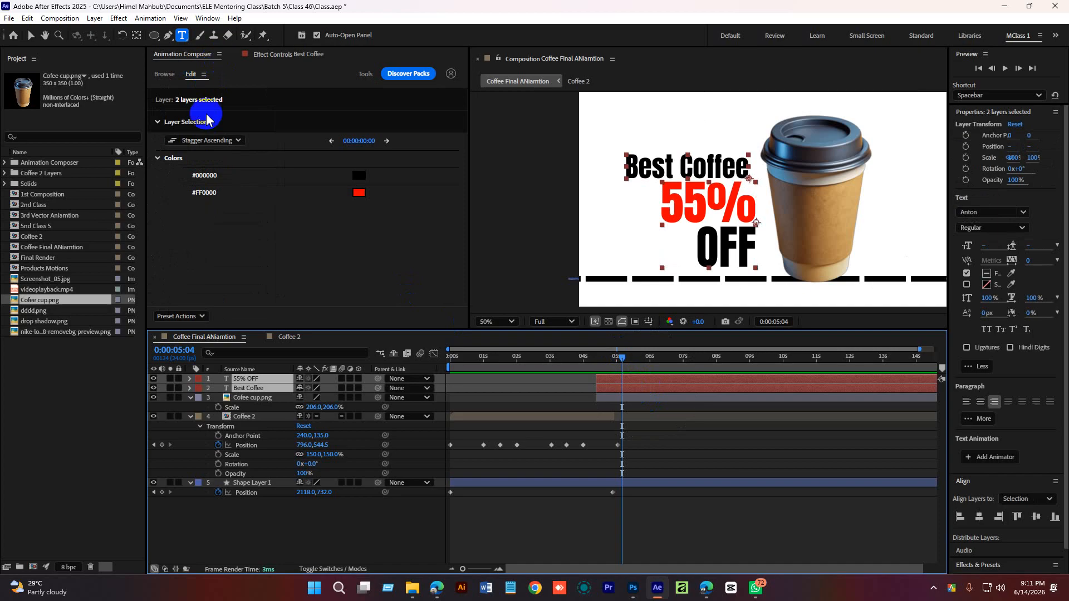
click(164, 74)
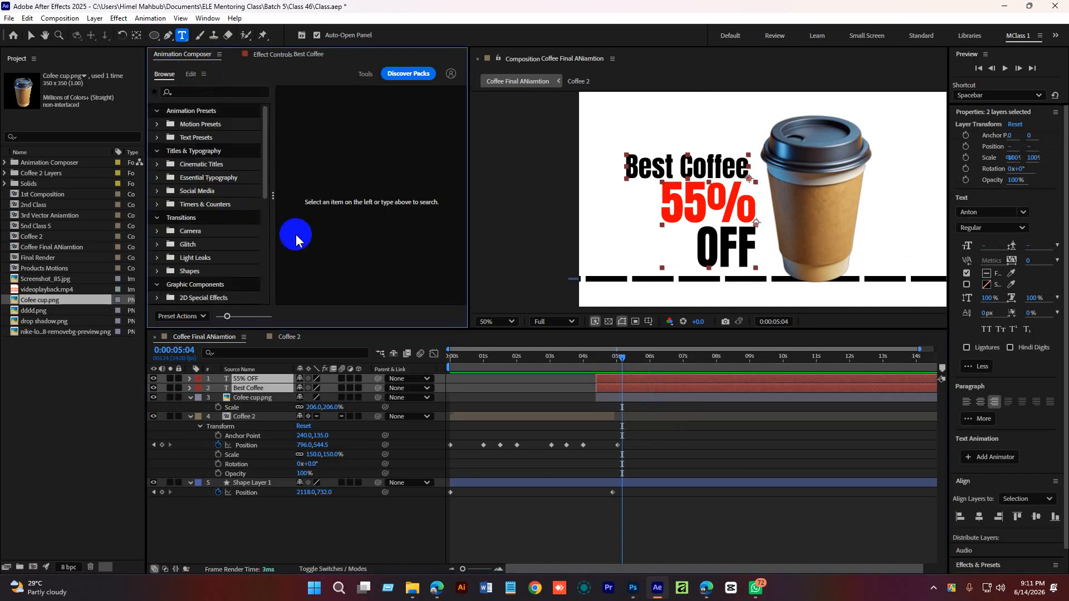
click(197, 137)
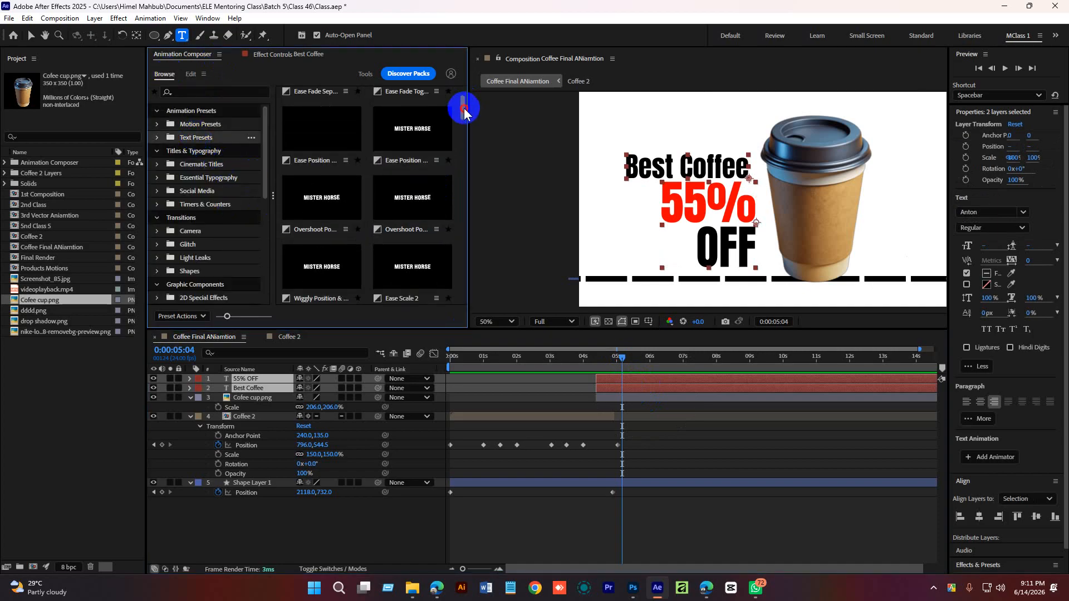
Examine the fade, position, overshoot and scale text presets and their direction variants
click(345, 146)
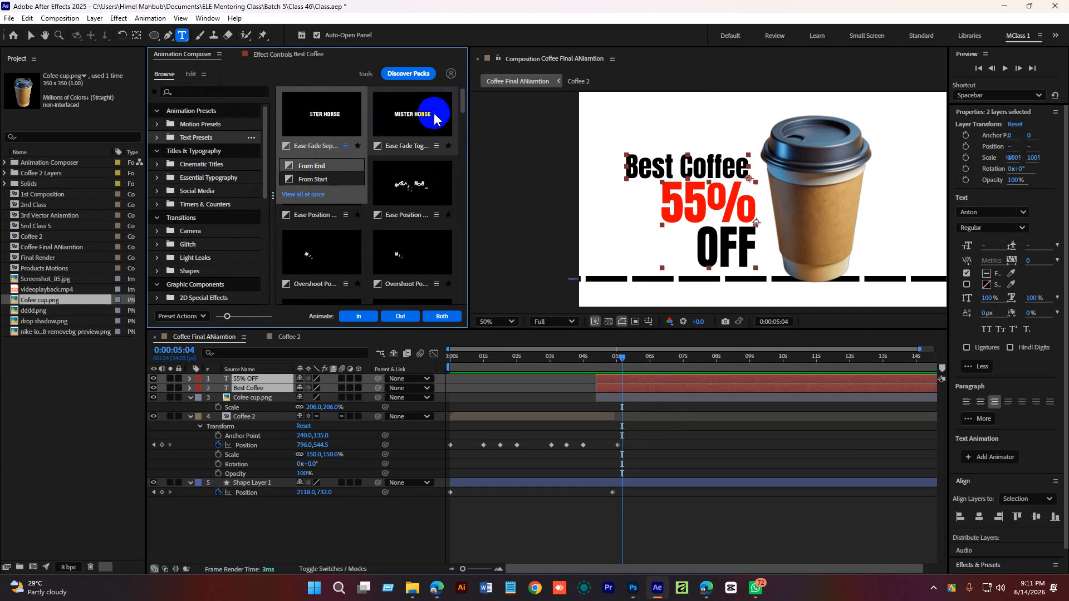
click(437, 146)
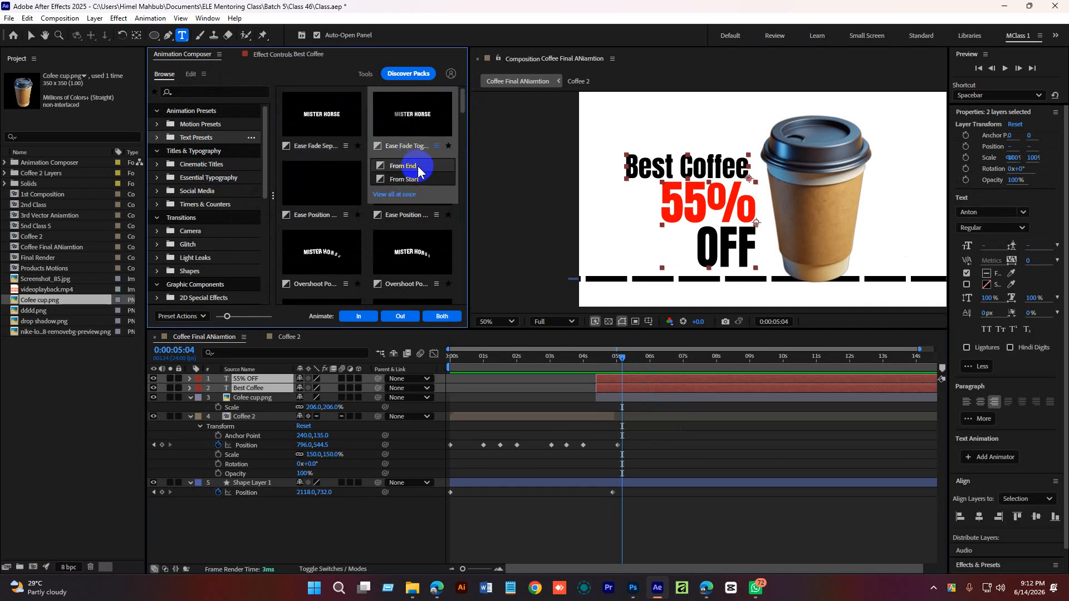
click(345, 215)
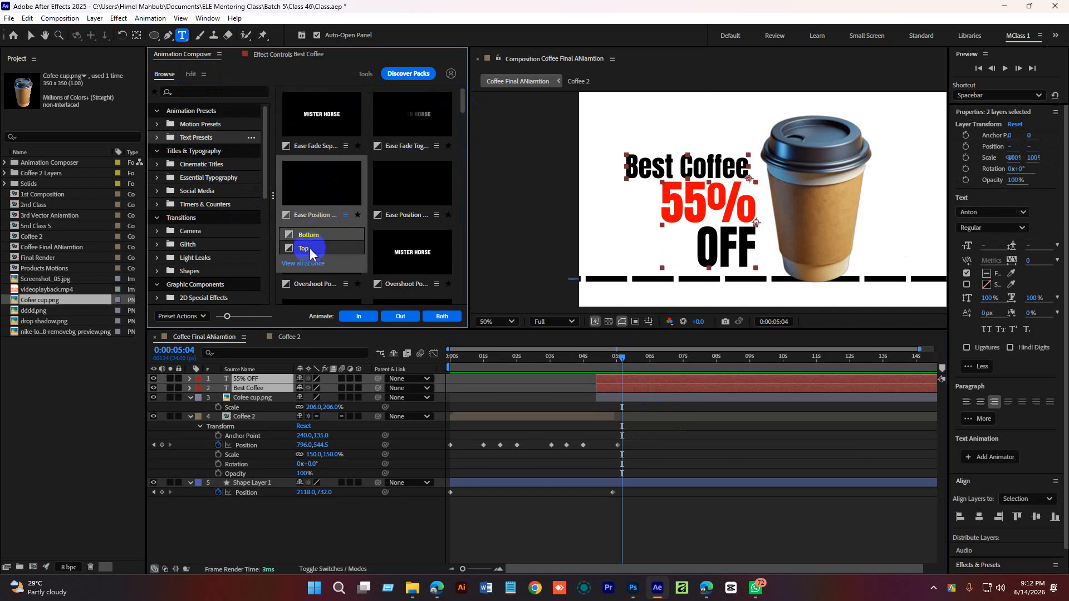
click(327, 180)
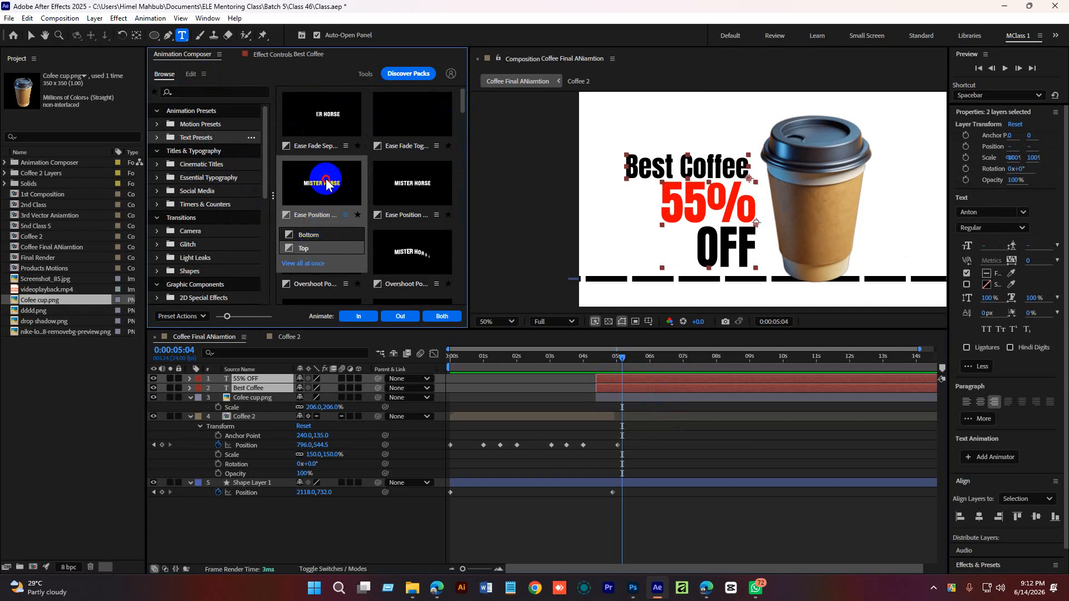
click(408, 184)
click(418, 248)
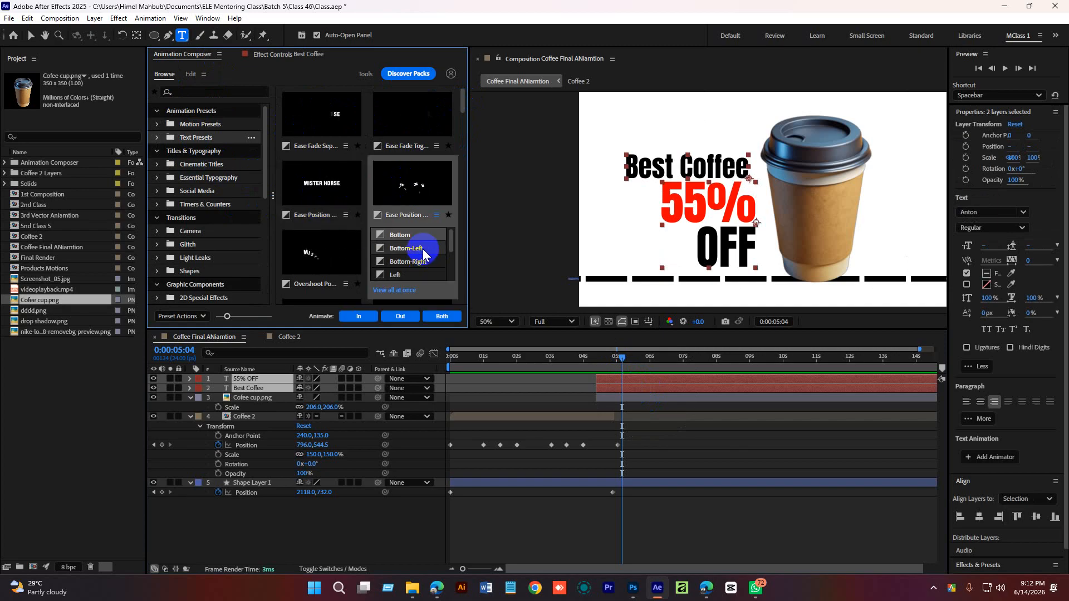
click(419, 262)
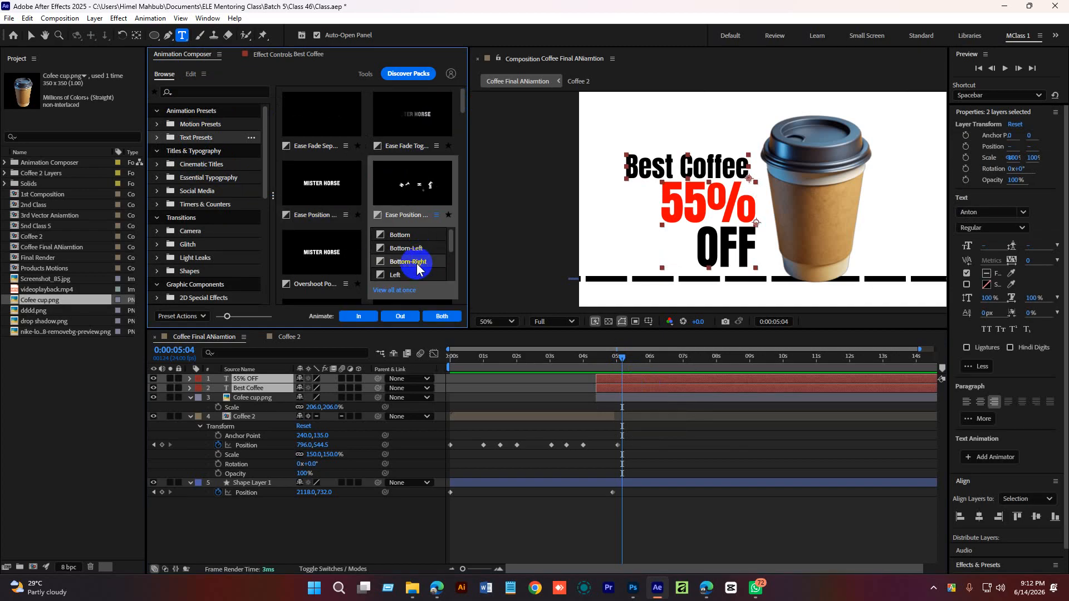
click(338, 254)
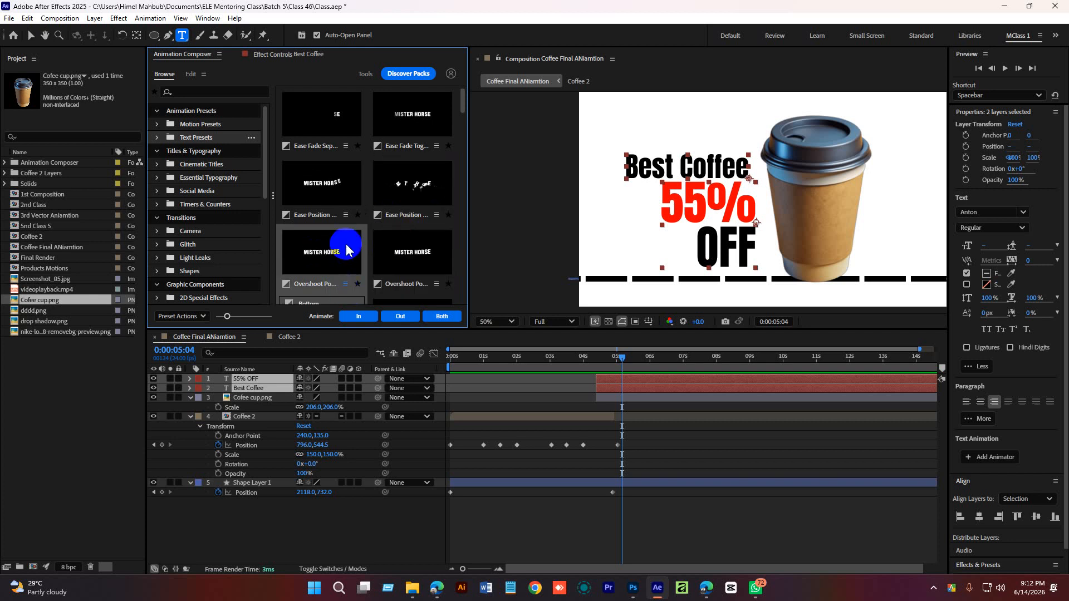
scroll(342, 254, down, 2)
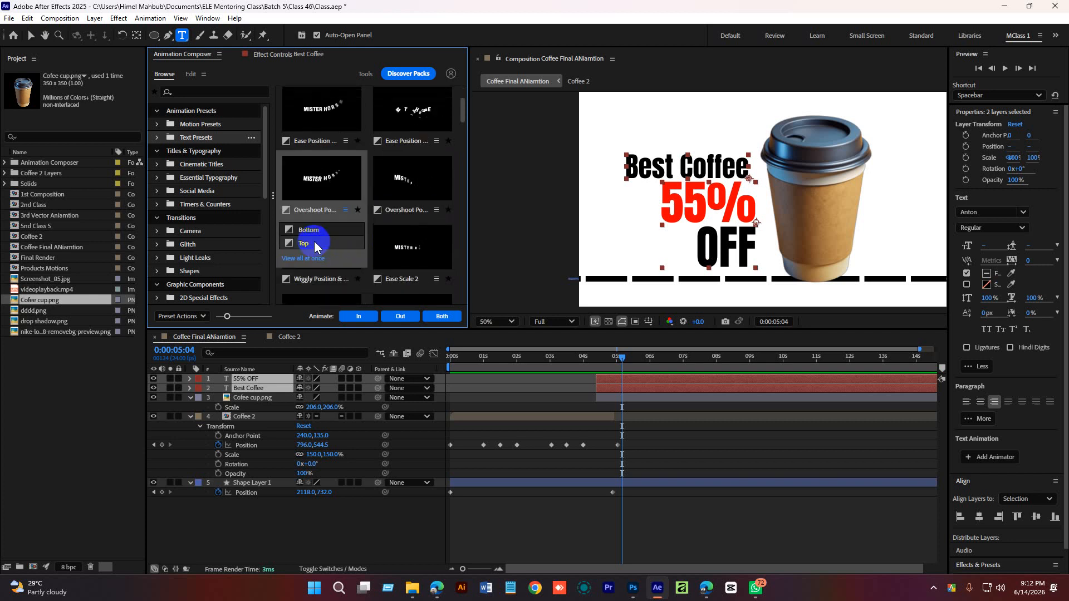
click(420, 182)
scroll(370, 215, down, 4)
scroll(345, 128, up, 2)
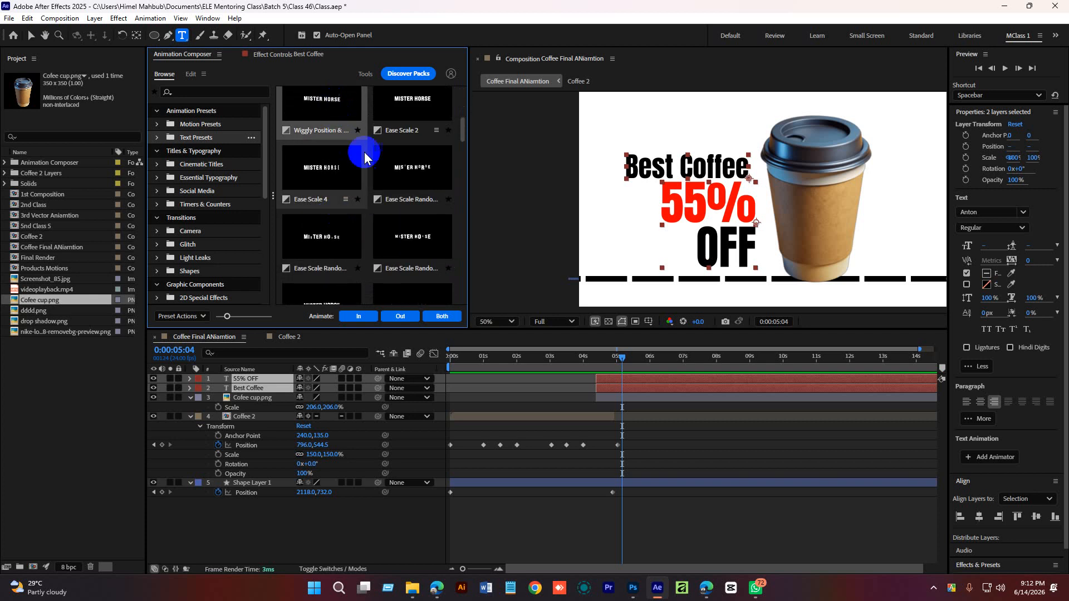
Apply the Ease Scale 2 preset, From End variant, as an In animation to both text layers
click(407, 181)
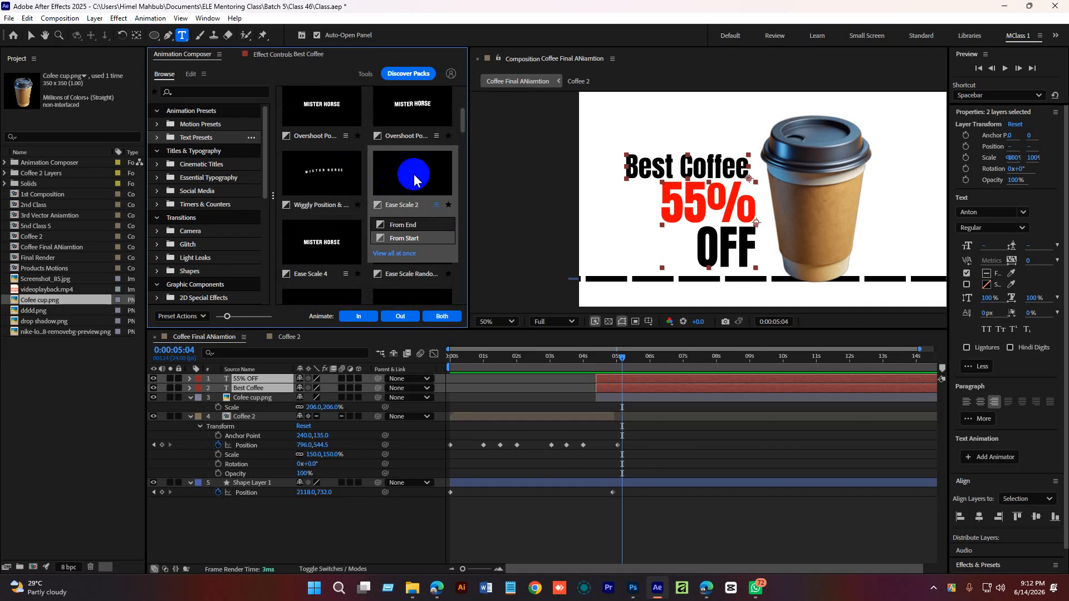
click(411, 226)
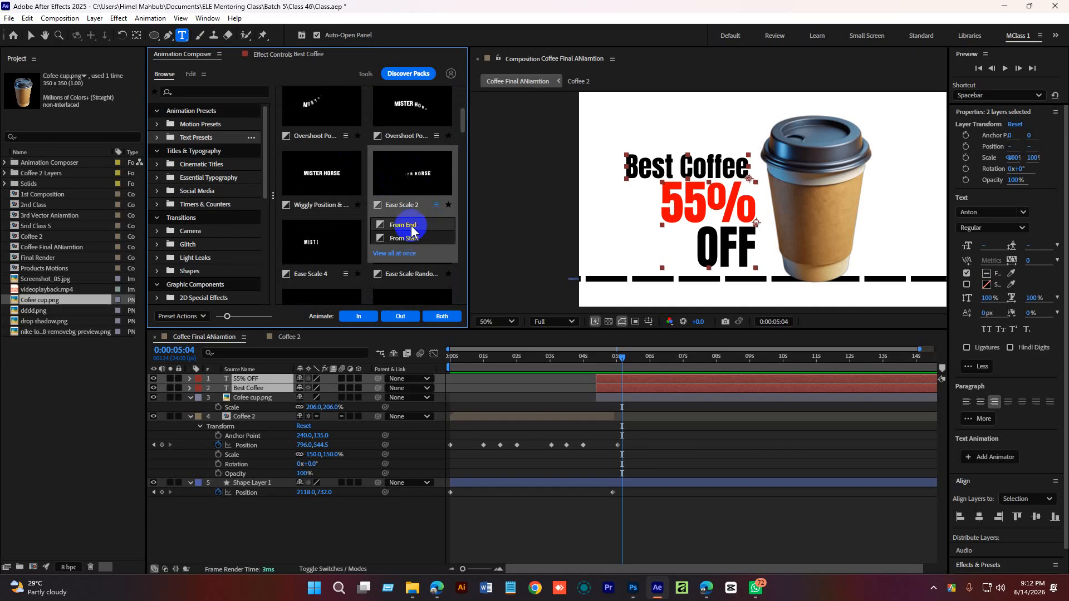
click(358, 316)
Preview the text entrance from 0:00:04:03 through the paper cup's appearance
drag(629, 373, 586, 358)
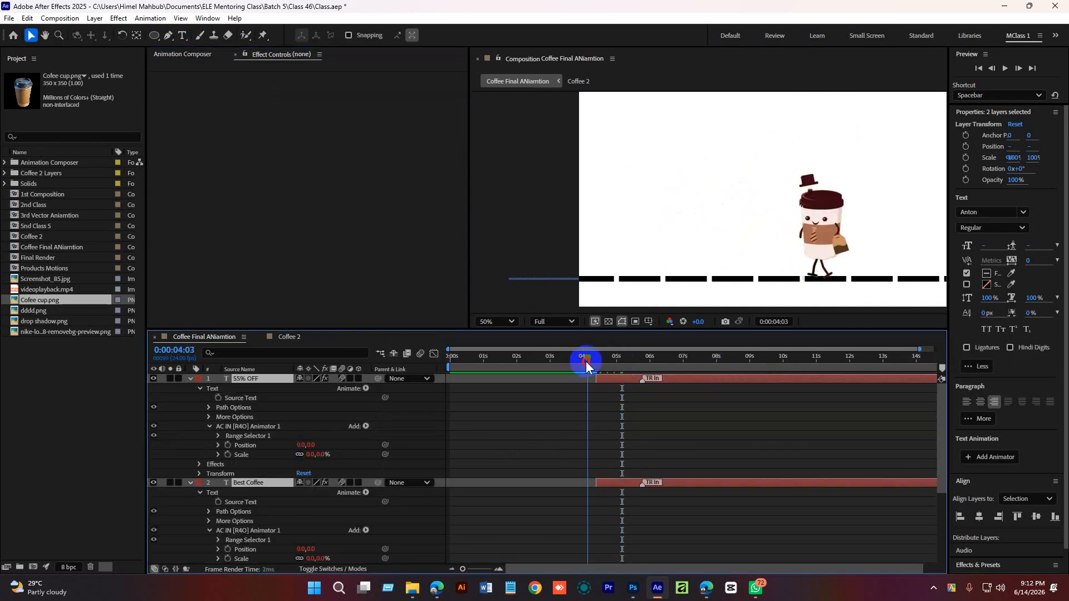
key(space)
click(642, 428)
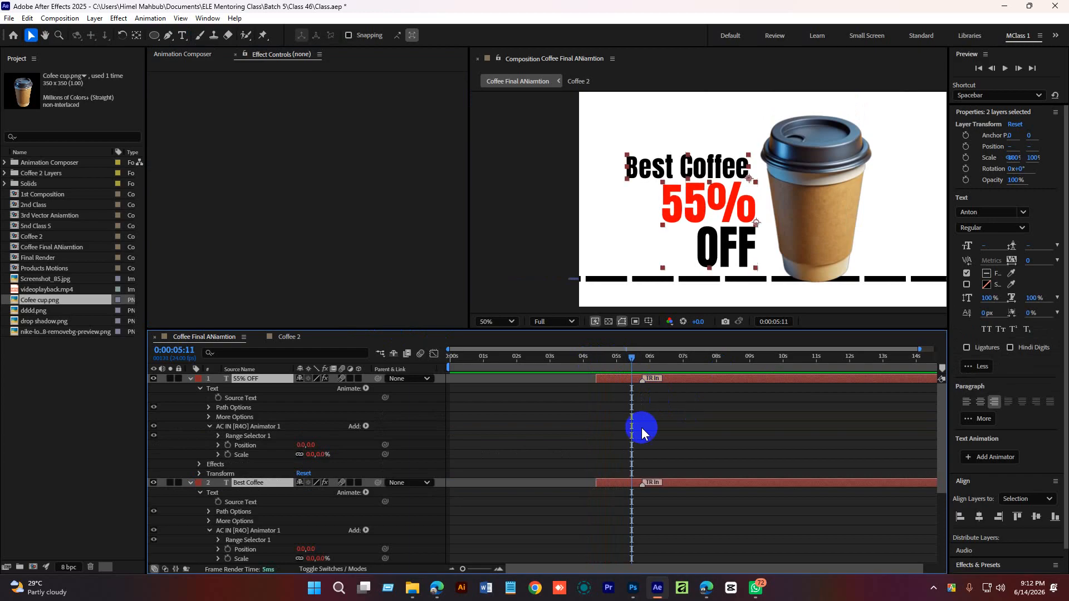
Collapse both text layers and shift them together in time so they start at about 0:00:05:03
click(574, 447)
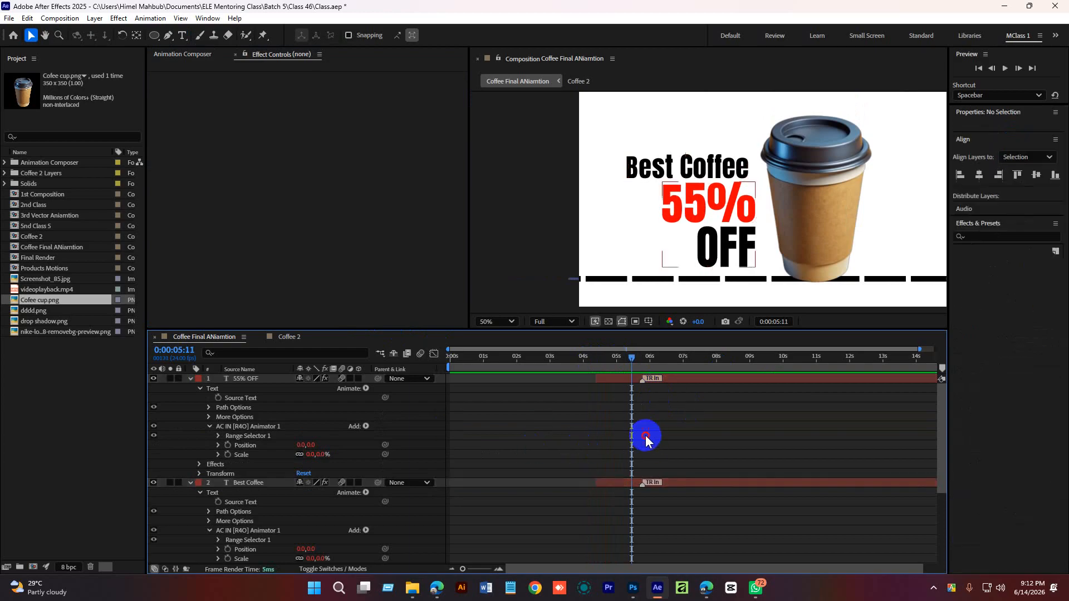
click(190, 379)
click(190, 388)
click(686, 382)
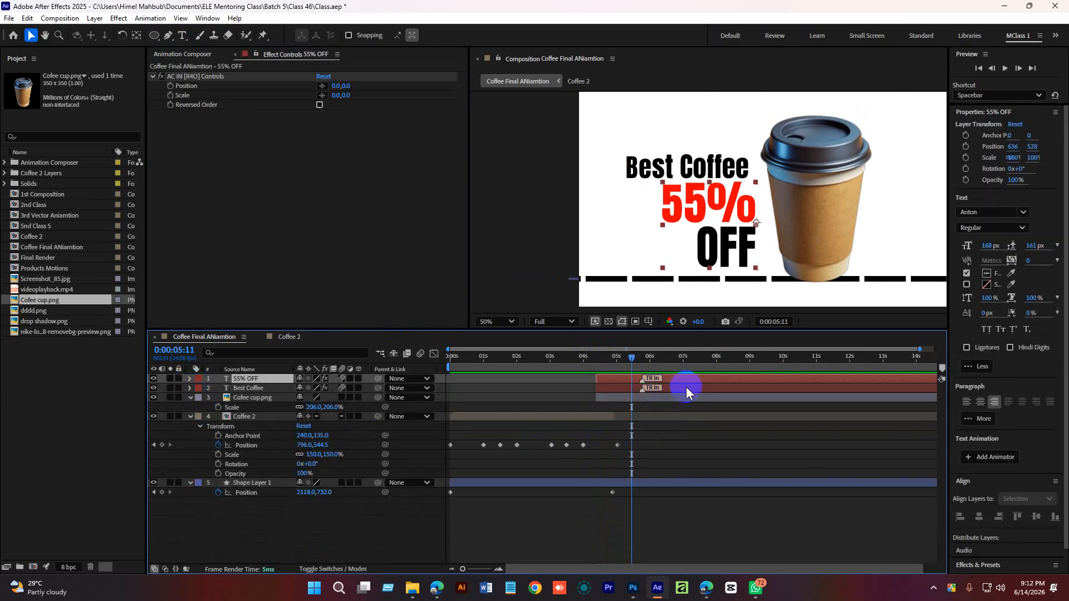
shift+click(677, 388)
drag(610, 382, 615, 357)
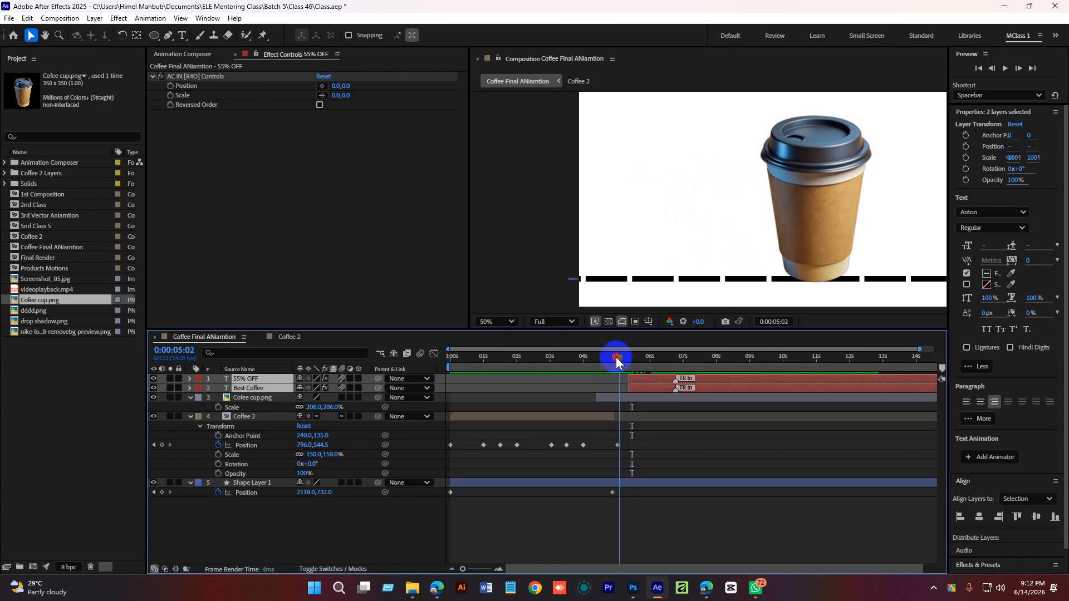
key(space)
key(space)
drag(662, 383, 653, 384)
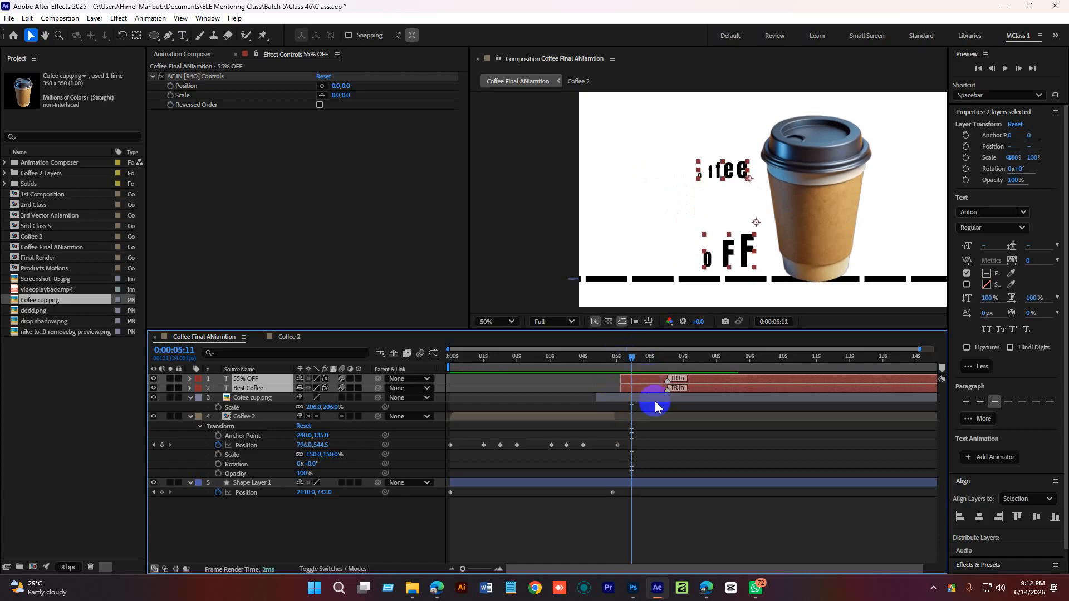
Move the 55% OFF layer's In marker earlier to about 0:00:06:00 and preview the staggered text entrance
click(656, 405)
key(space)
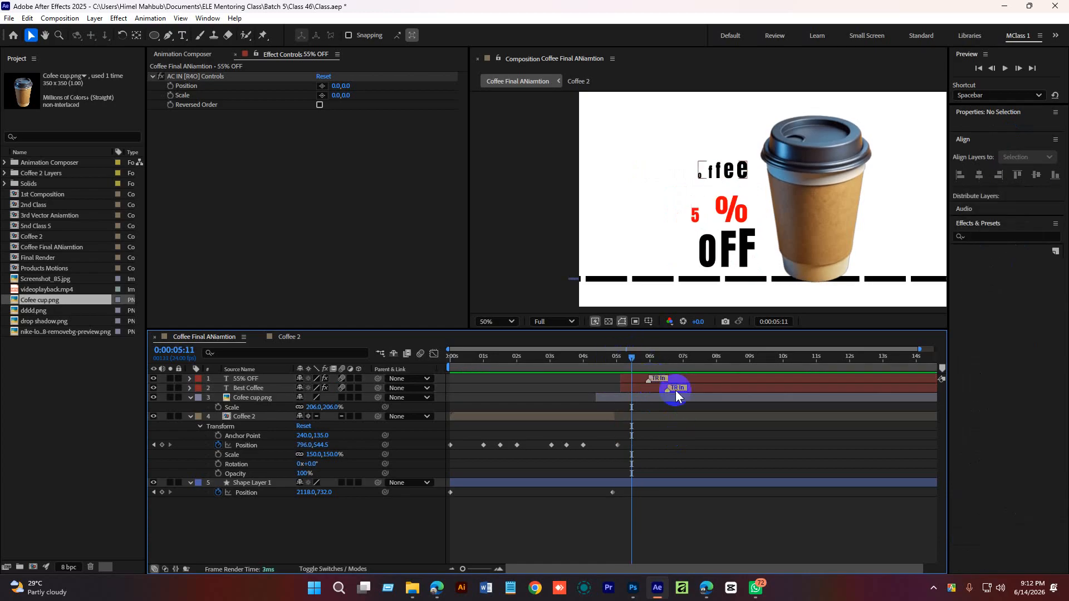
click(595, 357)
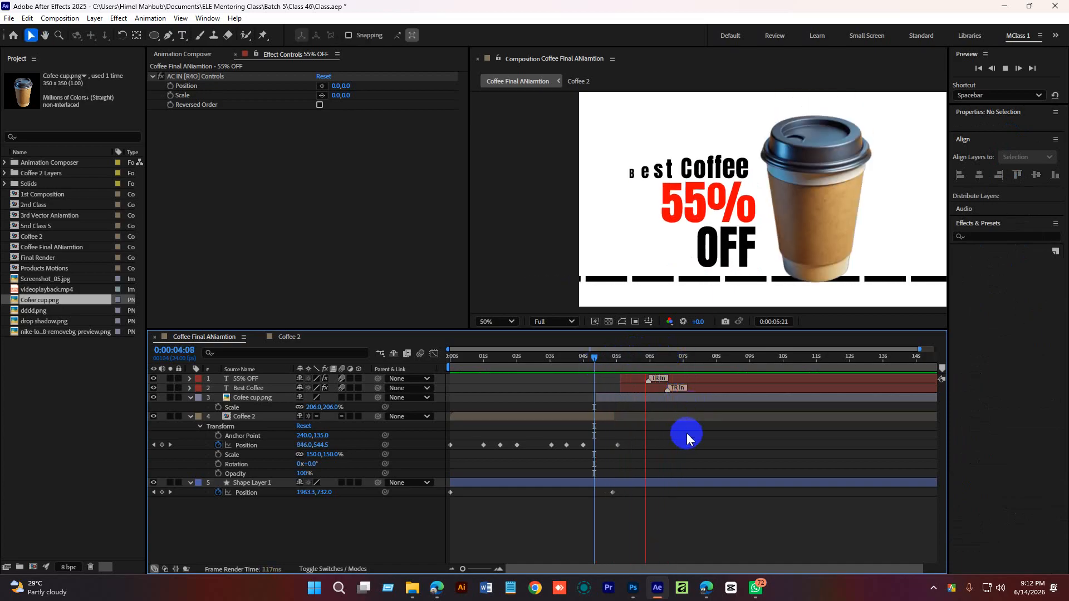
scroll(815, 167, down, 2)
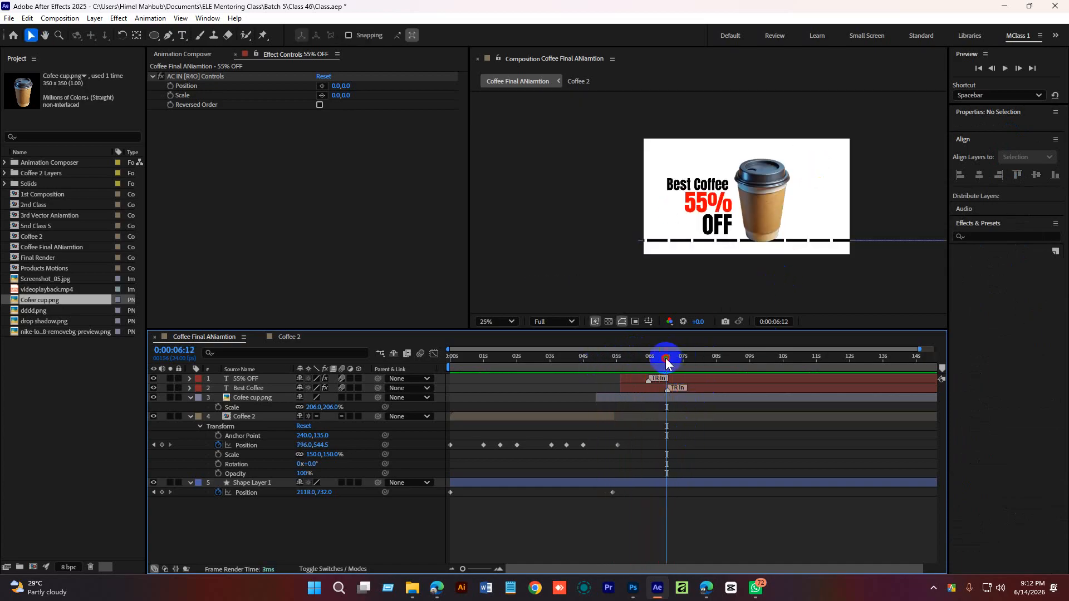
drag(667, 363, 592, 357)
key(space)
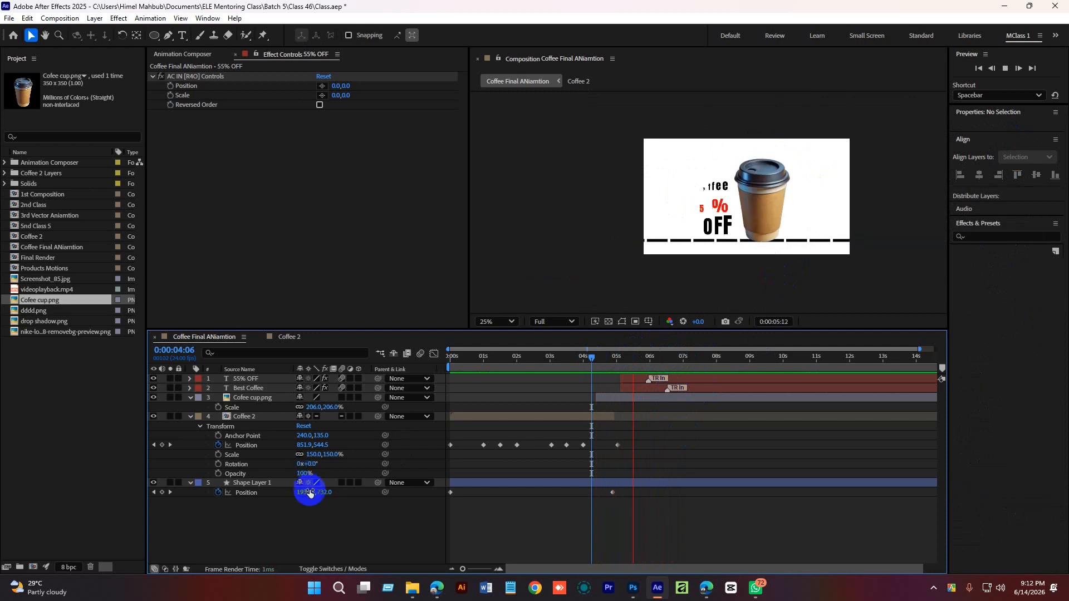
Preview the Coffee Final ANiamtion composition from its start and save the project
click(191, 417)
click(288, 337)
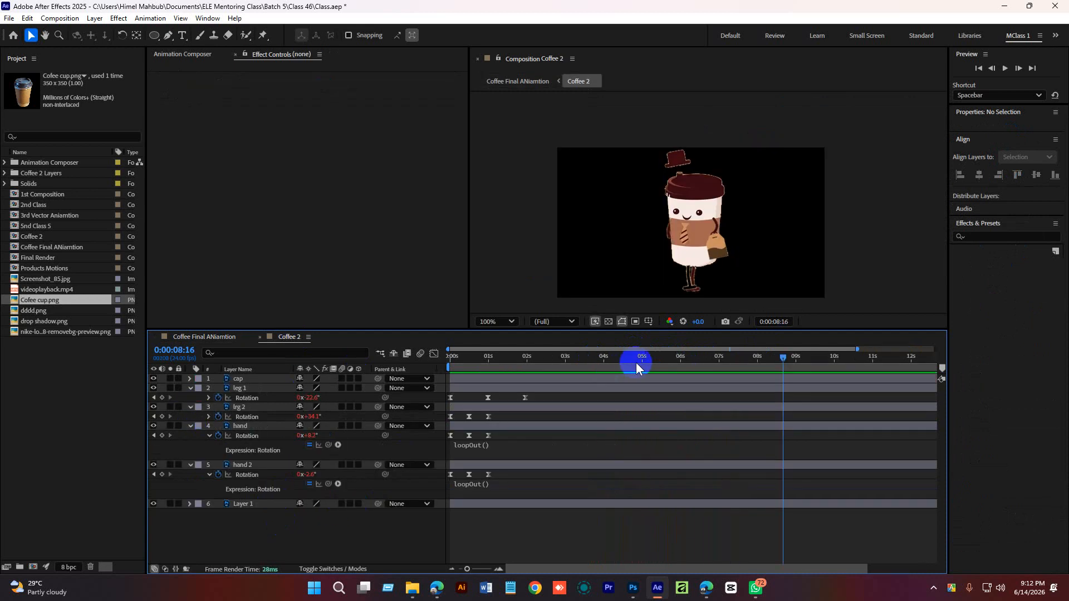
click(206, 337)
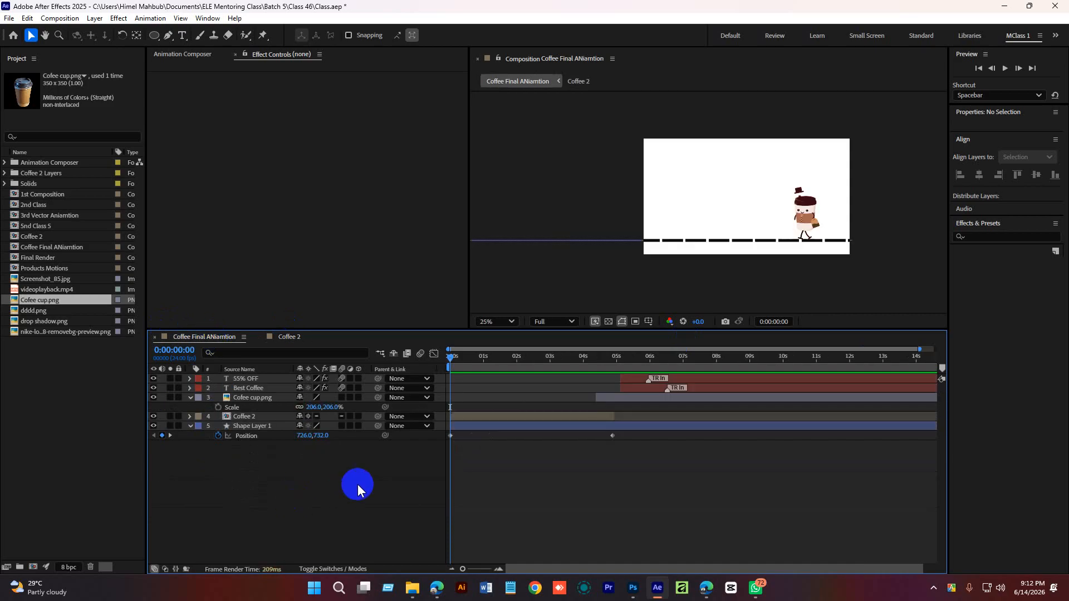
key(space)
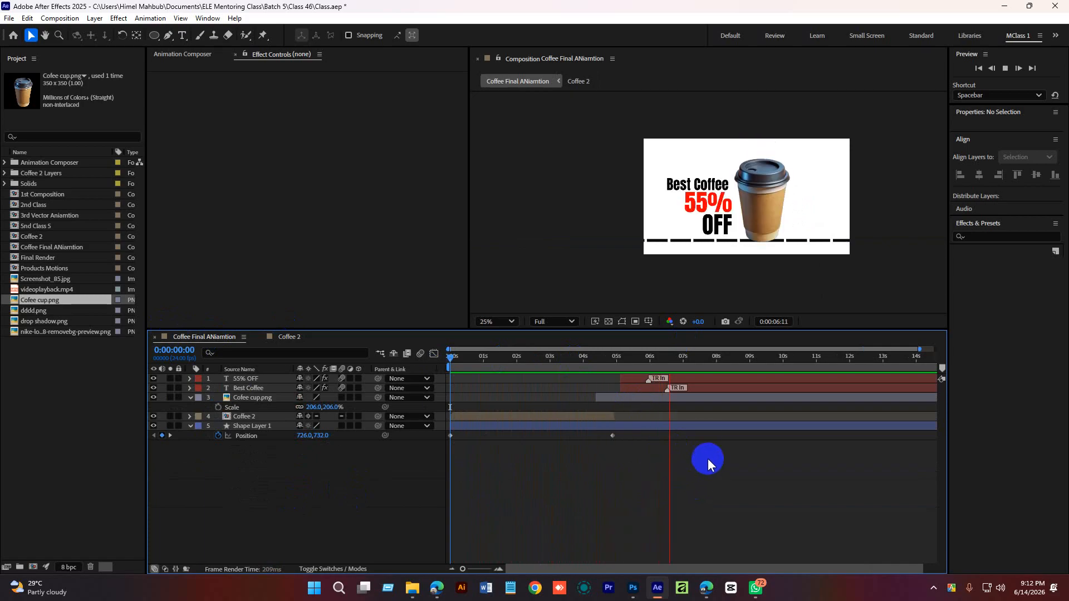
click(717, 358)
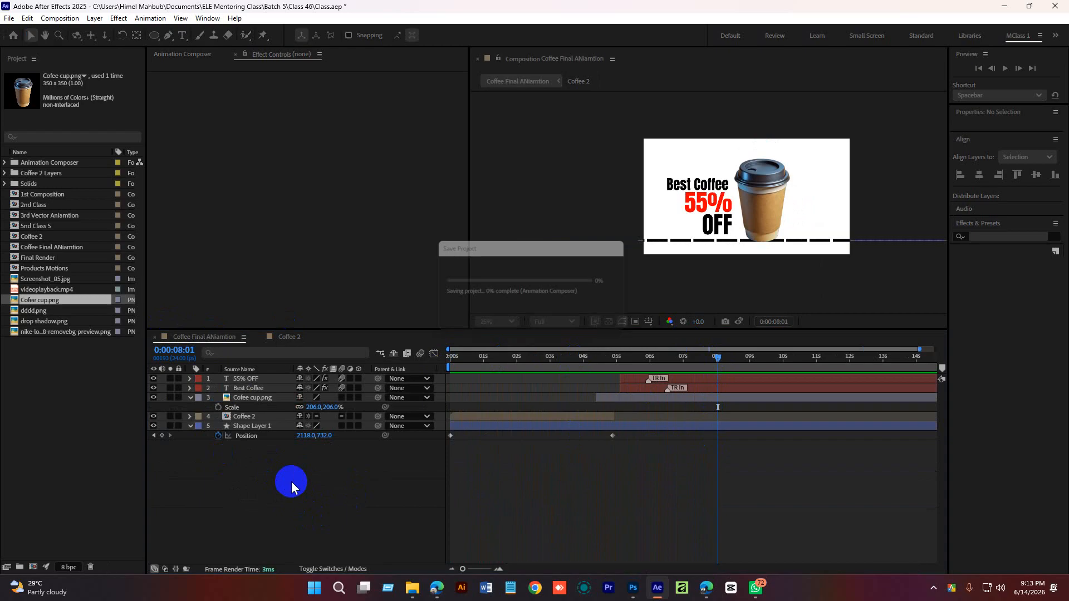
Play on from 0:00:05:03 and set the out points of all five layers to 0:00:07:23
drag(720, 361, 636, 372)
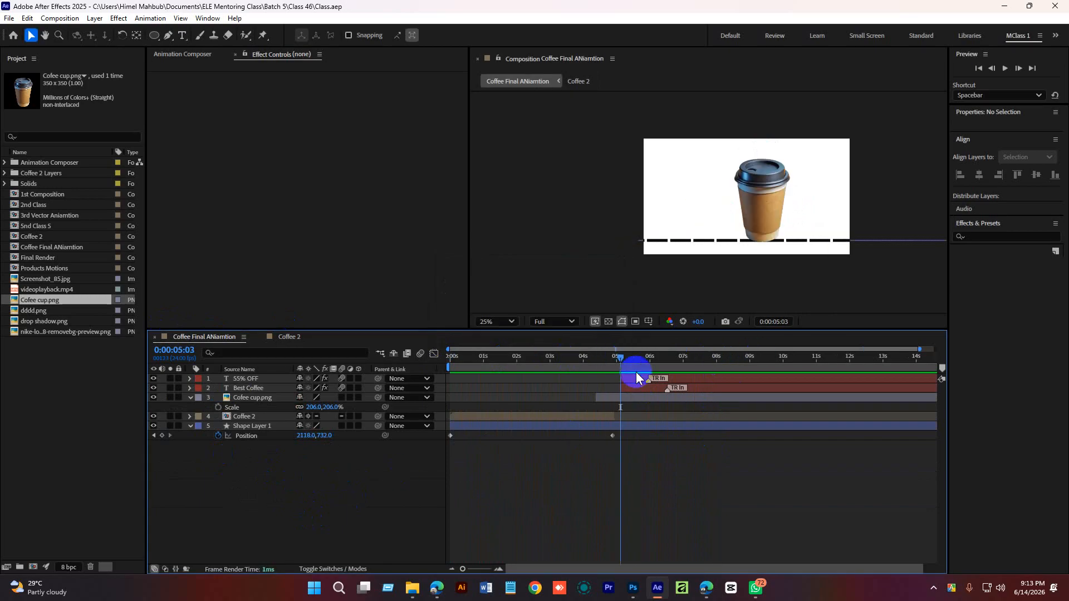
click(710, 412)
key(space)
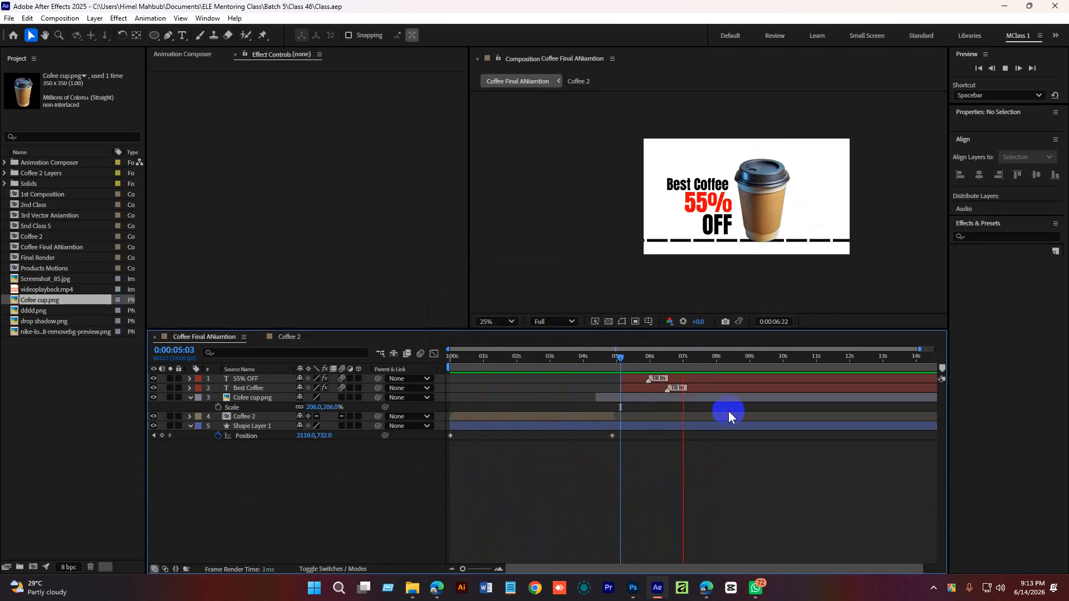
key(space)
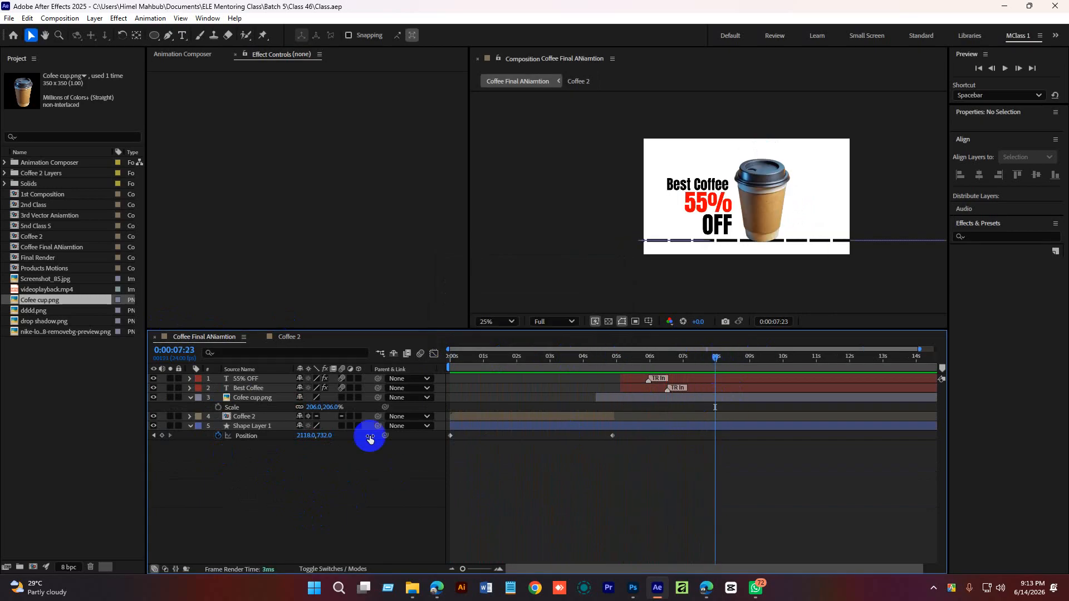
click(706, 383)
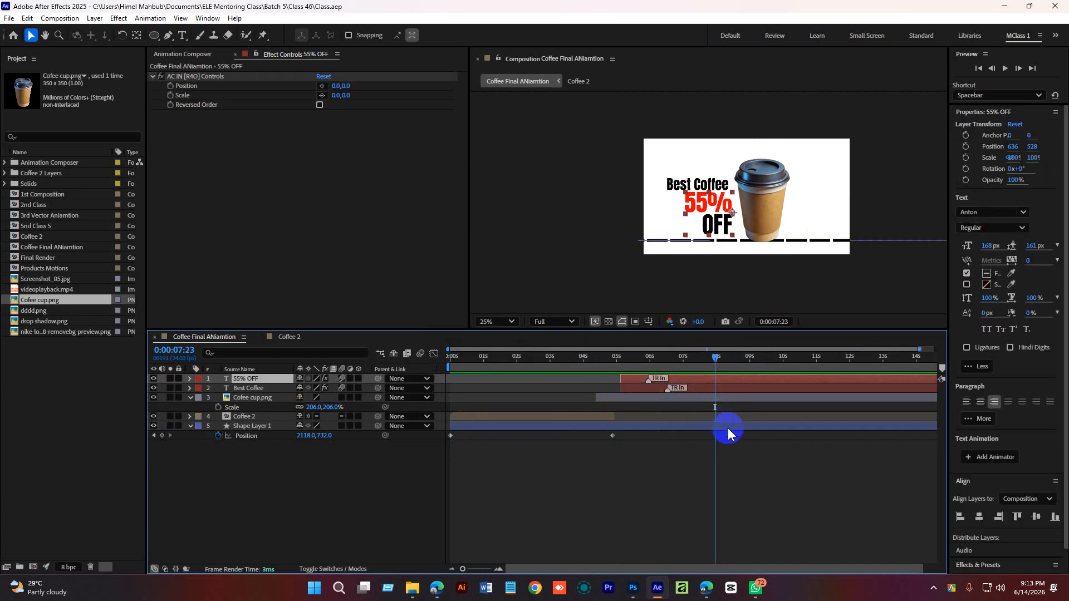
shift+click(730, 426)
key(alt+bracketright)
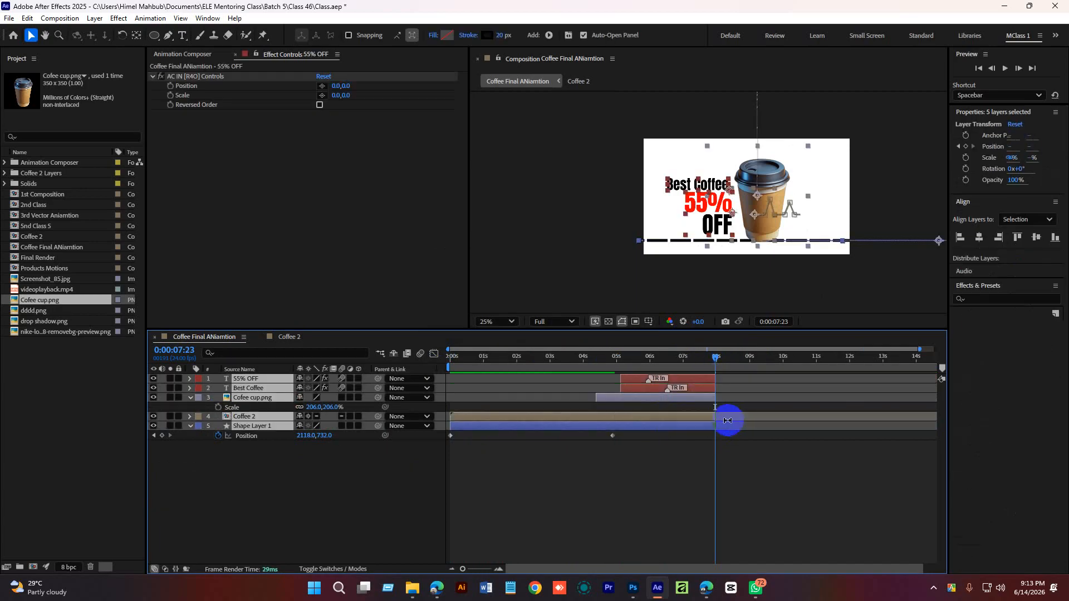
Preview the composition from 0:00:00:00 to check the character's walk, cup reveal and text entrance
drag(715, 357, 341, 395)
click(640, 498)
key(space)
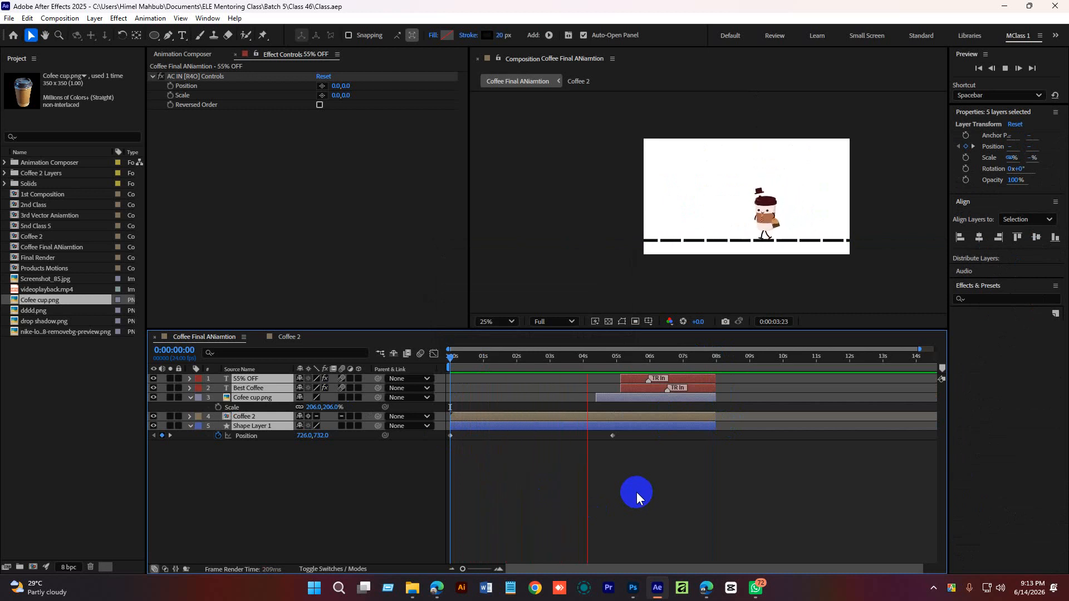
key(space)
drag(632, 357, 493, 357)
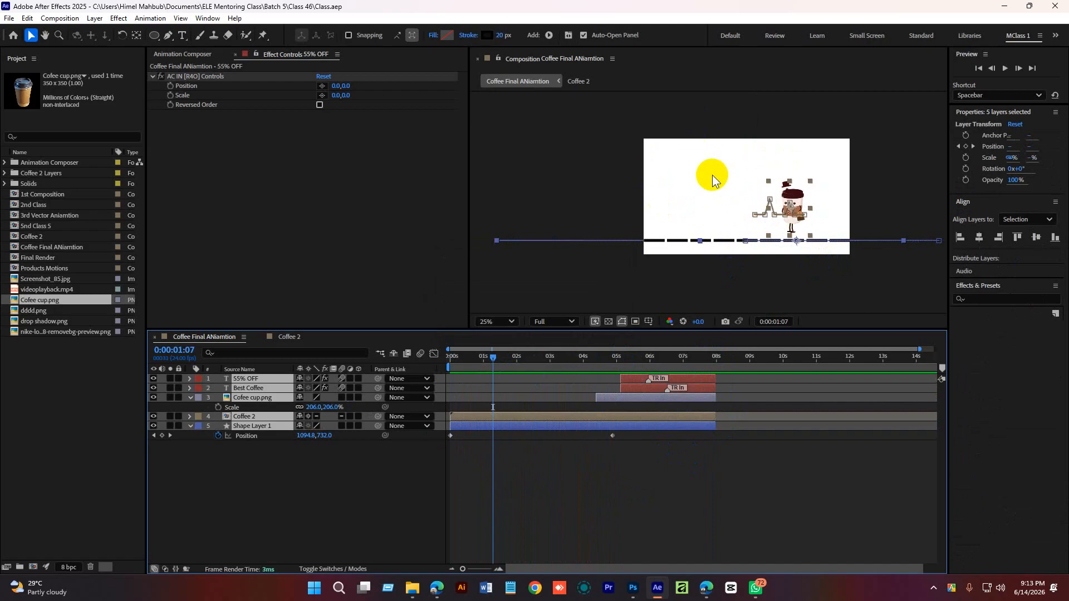
click(642, 509)
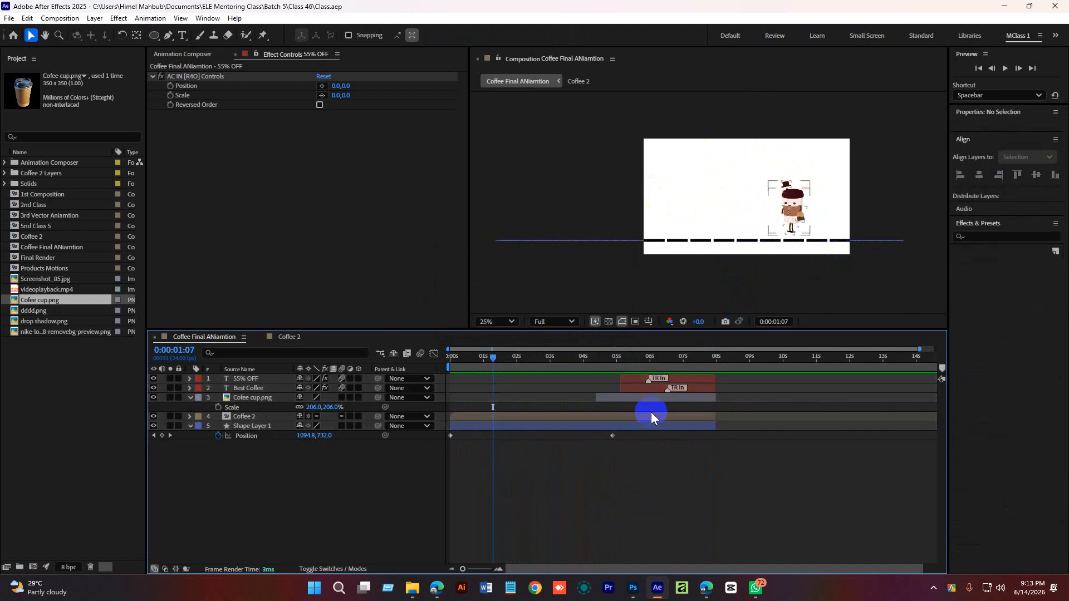
click(447, 361)
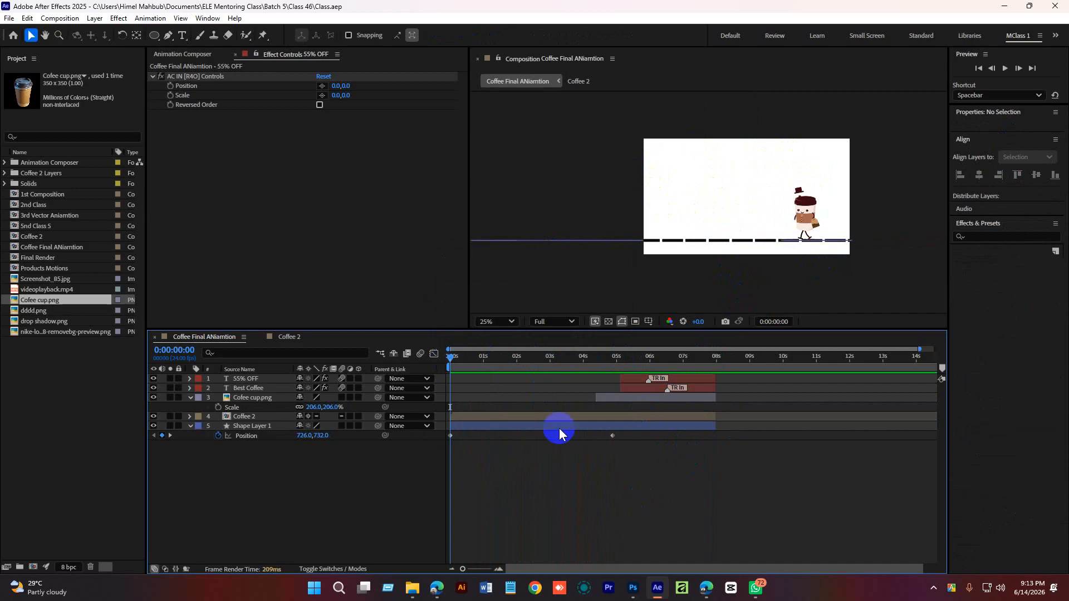
key(space)
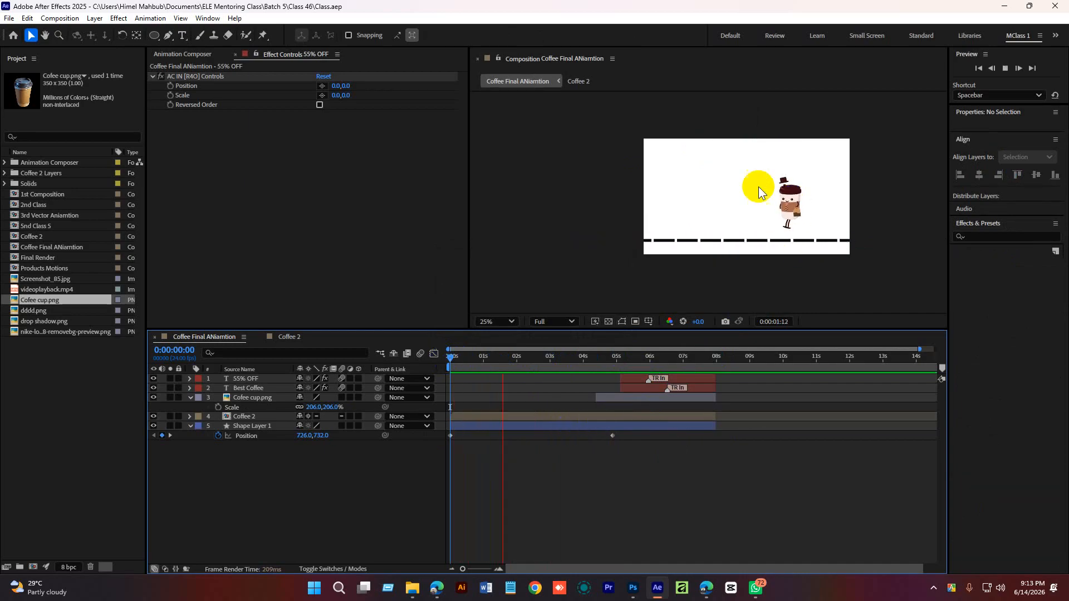
click(684, 322)
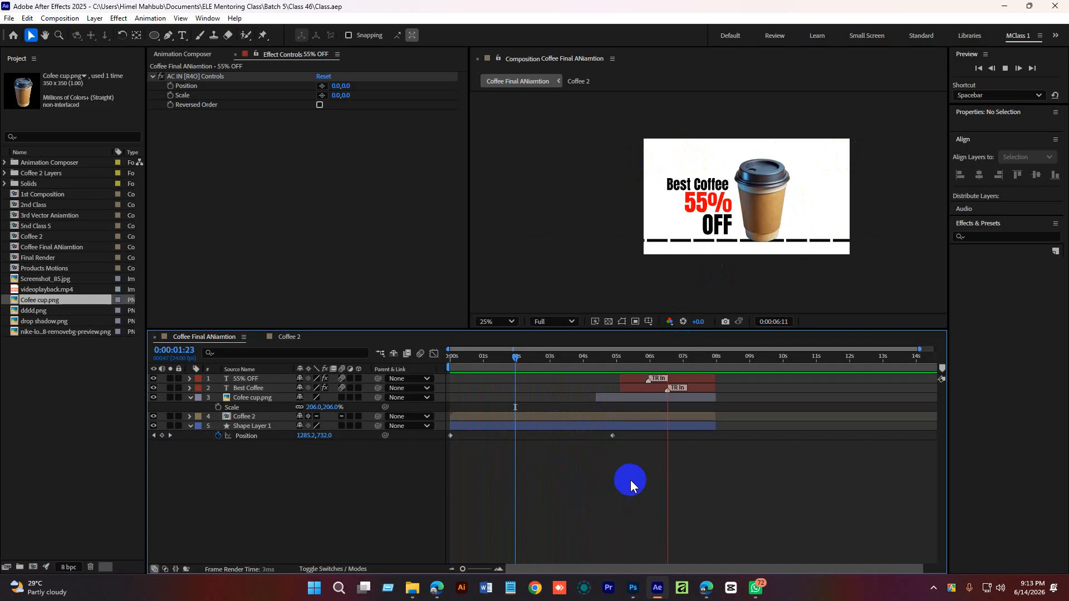
Add Animation Composer's Circles Center 2-Color transition, without sound, at 0:00:08:00
mouse_move(717, 359)
mouse_down()
mouse_move(738, 362)
mouse_move(717, 359)
mouse_up()
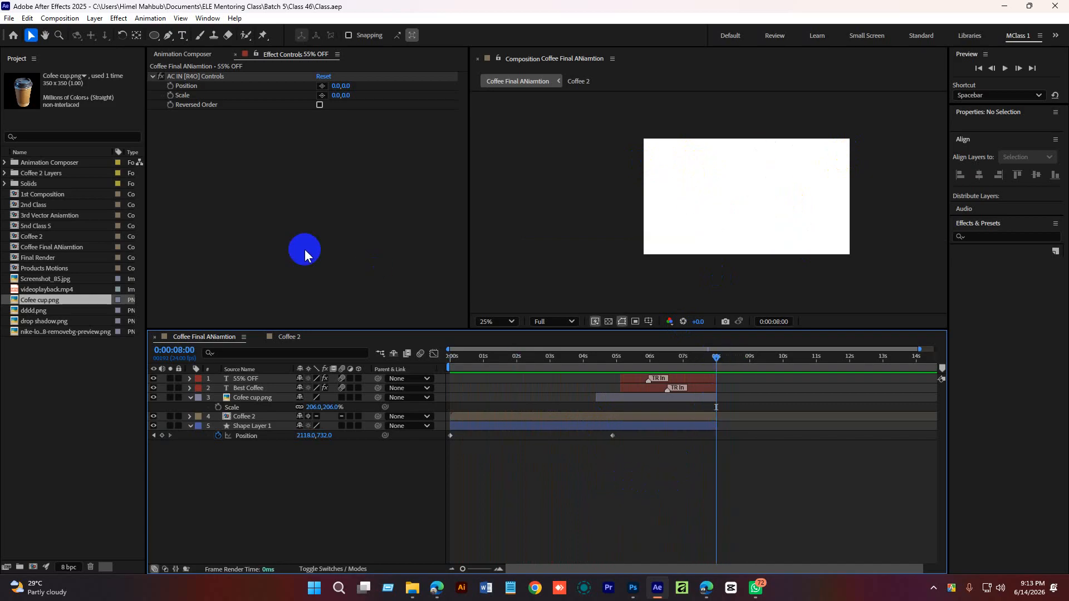
click(182, 55)
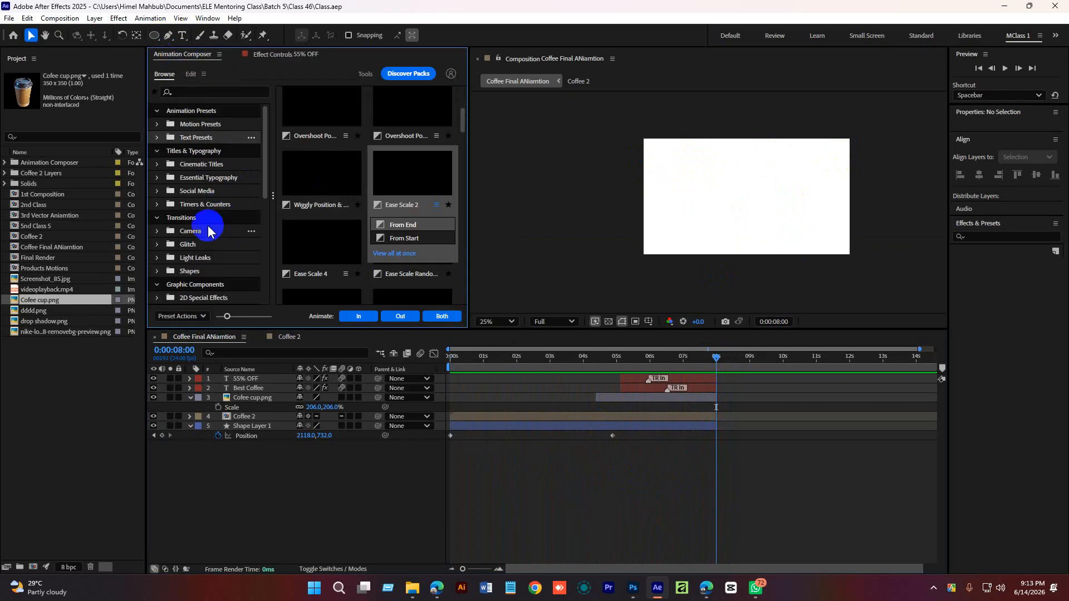
click(183, 217)
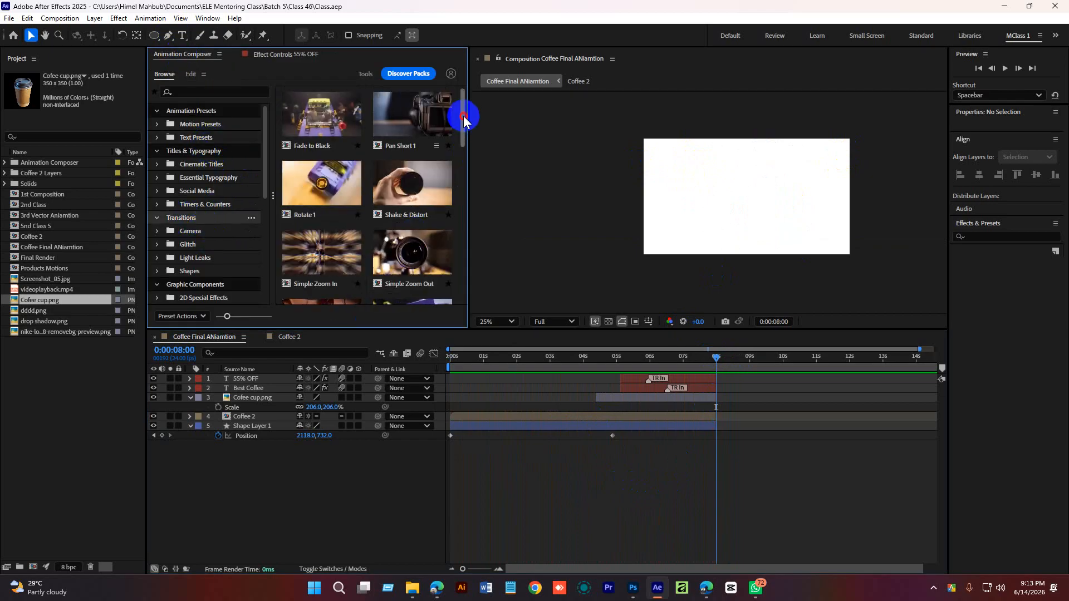
drag(463, 114, 463, 115)
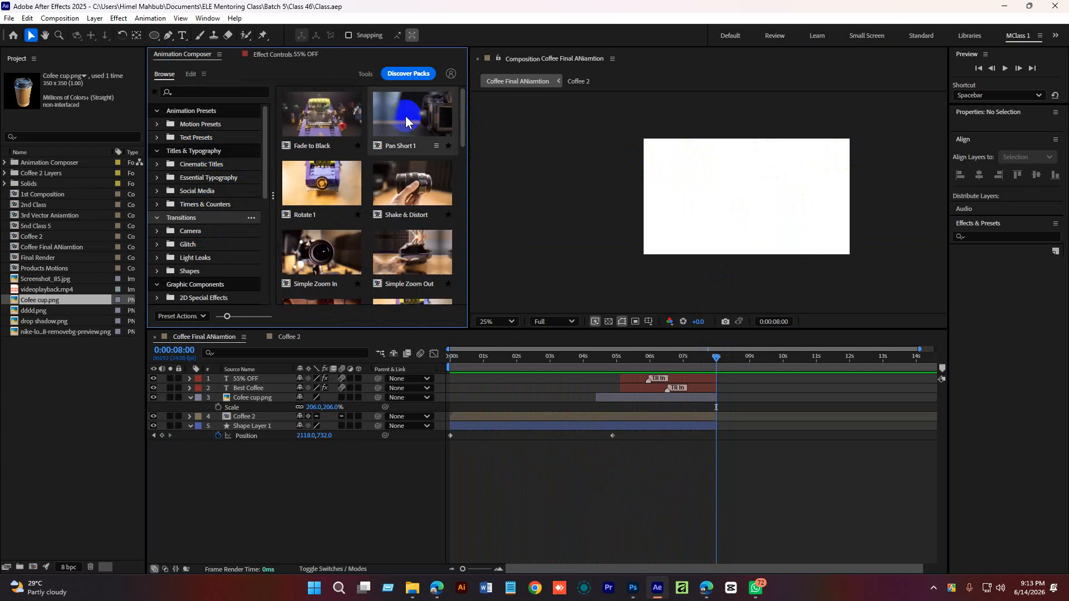
scroll(404, 223, down, 3)
scroll(406, 263, down, 10)
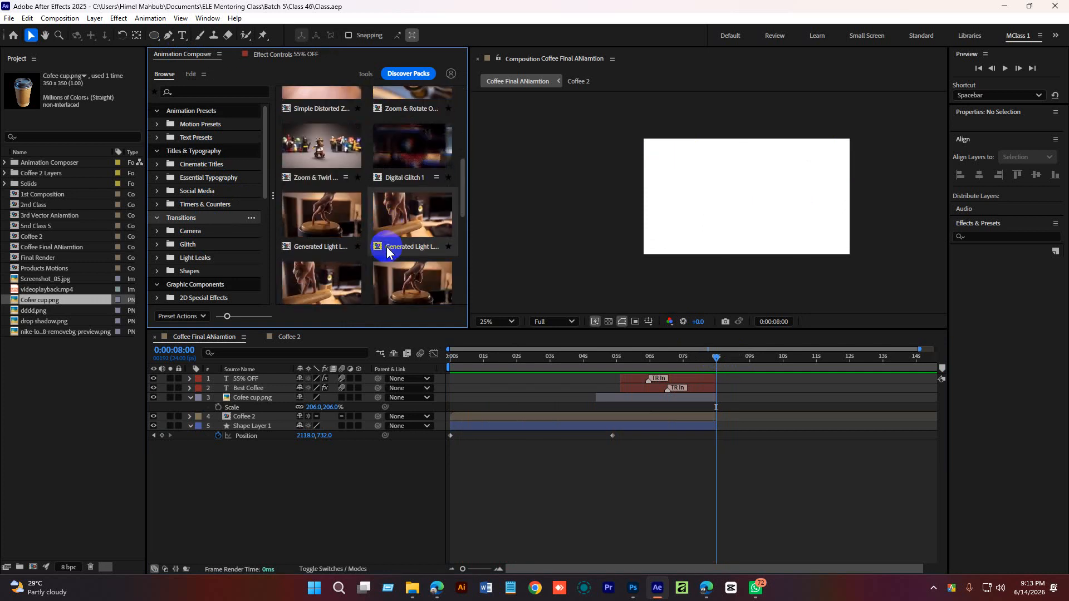
click(312, 223)
scroll(308, 178, down, 3)
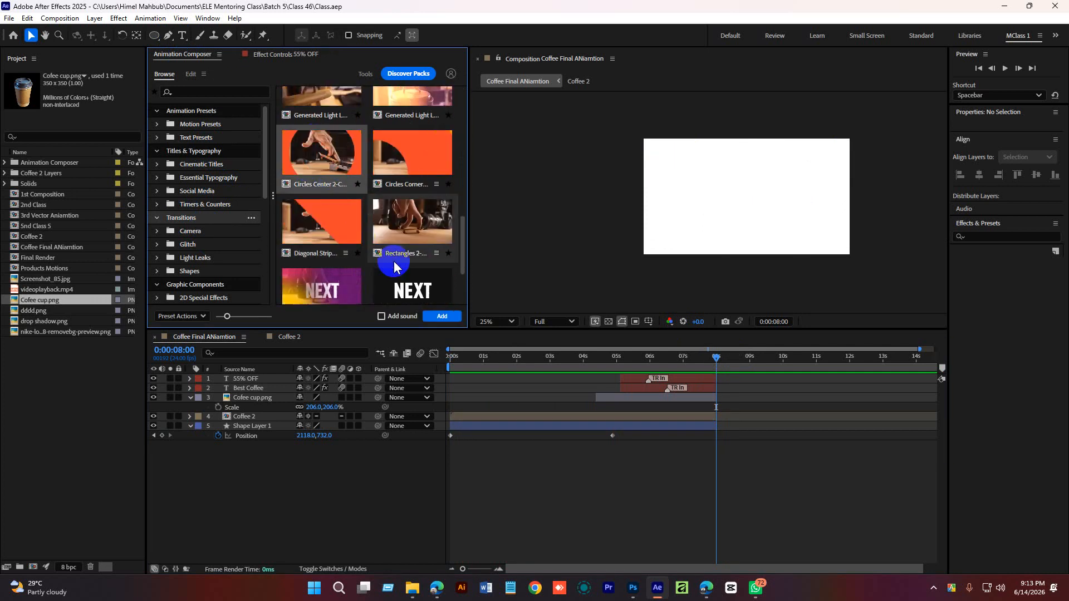
click(442, 316)
Set the circle transition's orange #FF980F colour to black, #000000
mouse_move(717, 357)
mouse_down()
mouse_move(697, 357)
mouse_move(709, 360)
mouse_up()
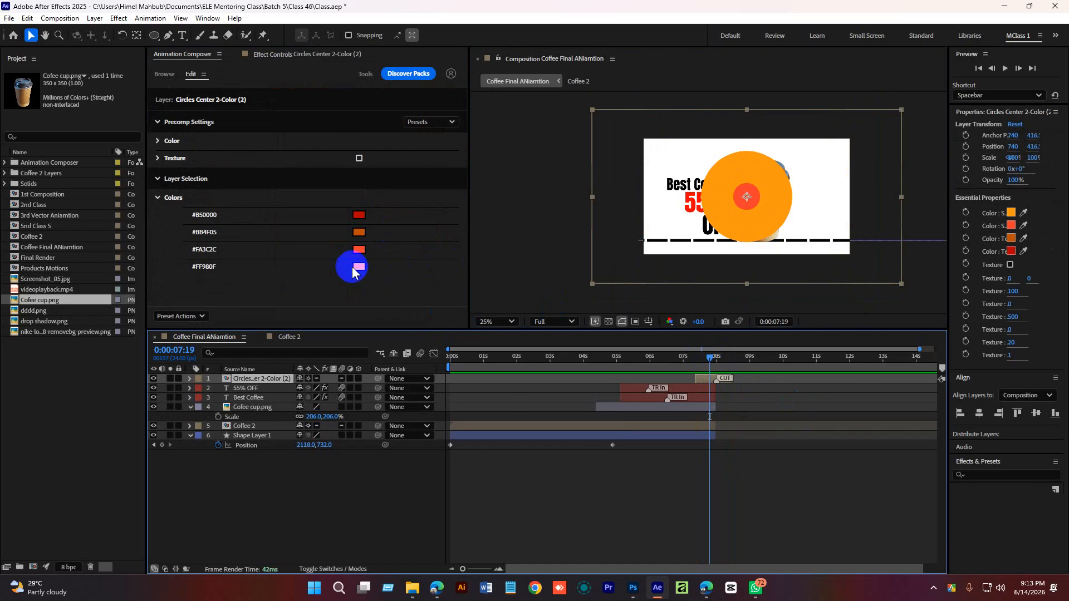
click(360, 268)
drag(886, 358, 936, 455)
click(932, 432)
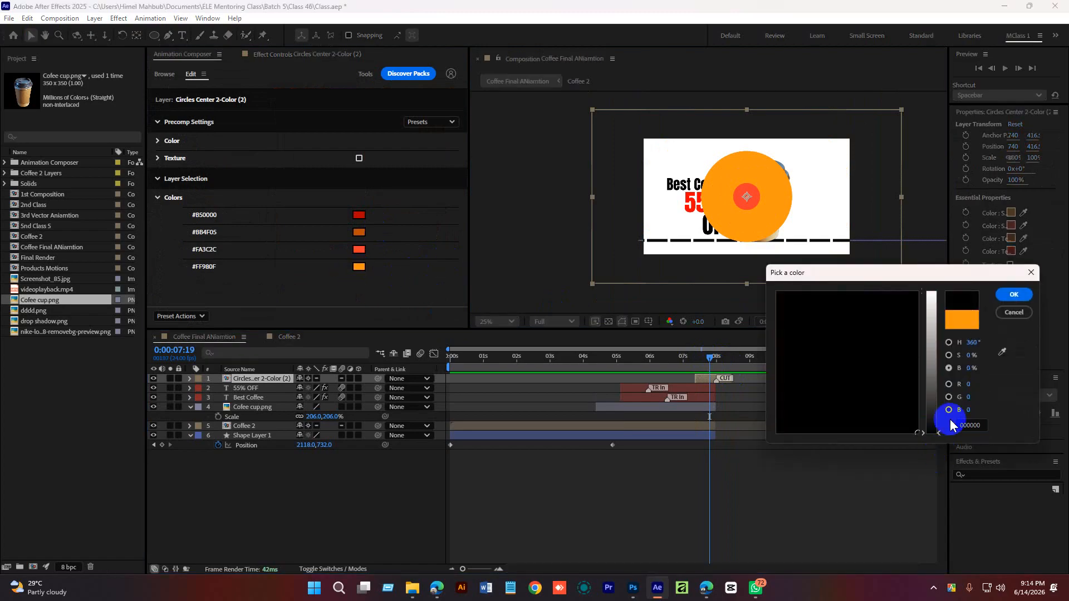
click(1014, 294)
Preview the recoloured circle transition from 0:00:07:04 and inspect it at 0:00:07:20
drag(717, 359, 688, 357)
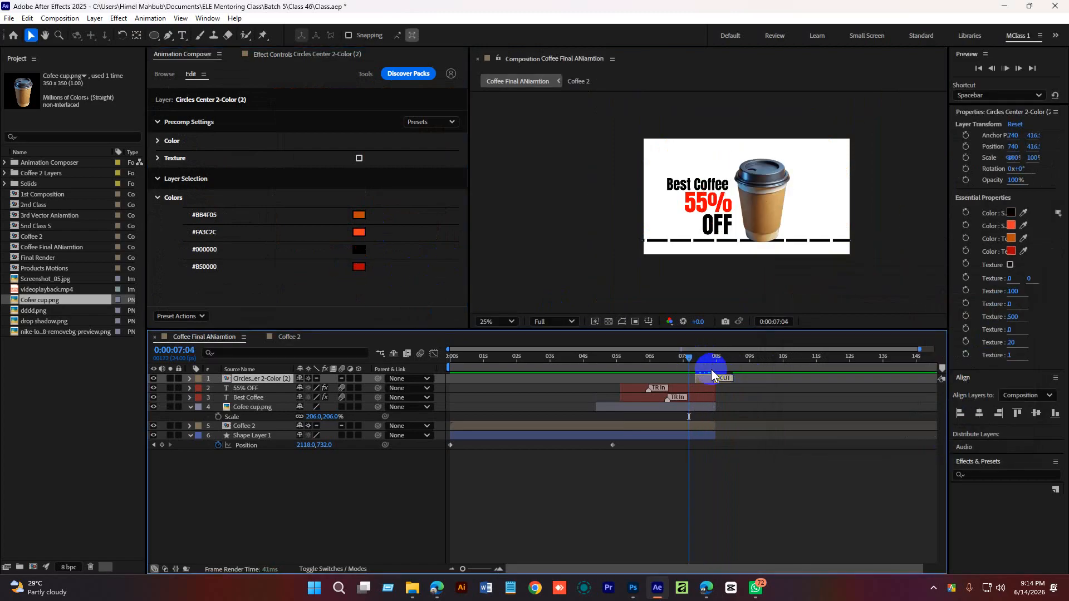
key(space)
key(space)
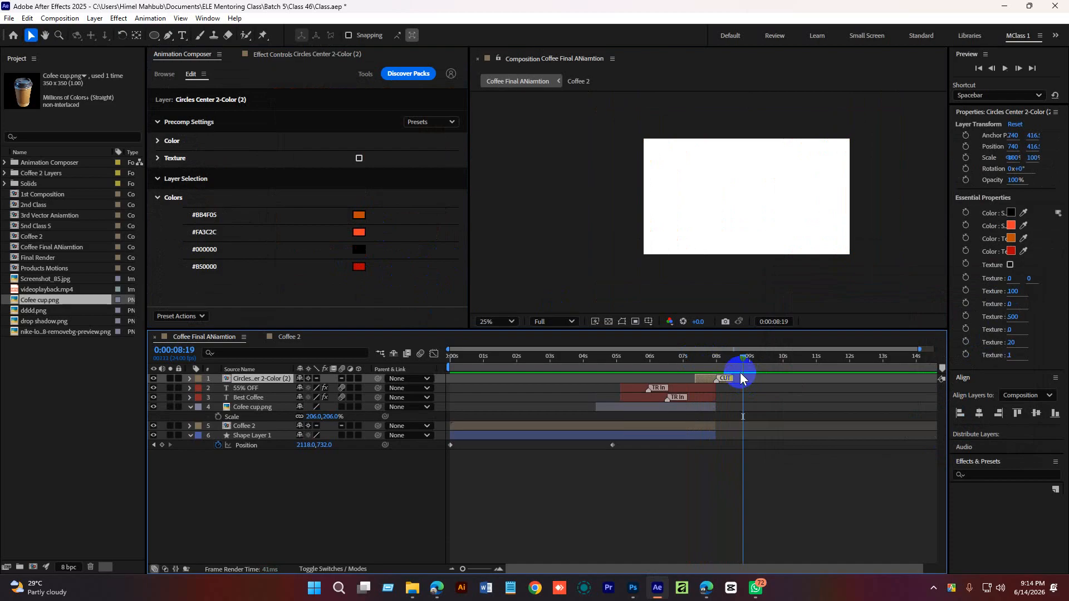
drag(731, 377, 712, 362)
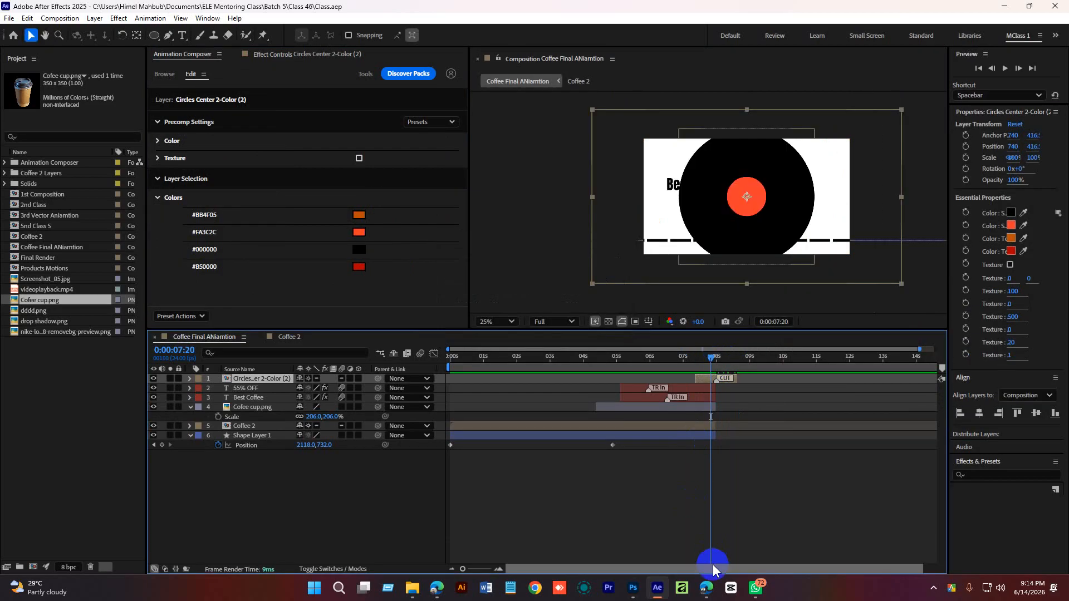
Switch to the web browser and search Google Images for "sturburg logo"
click(708, 589)
click(704, 527)
drag(242, 92, 32, 88)
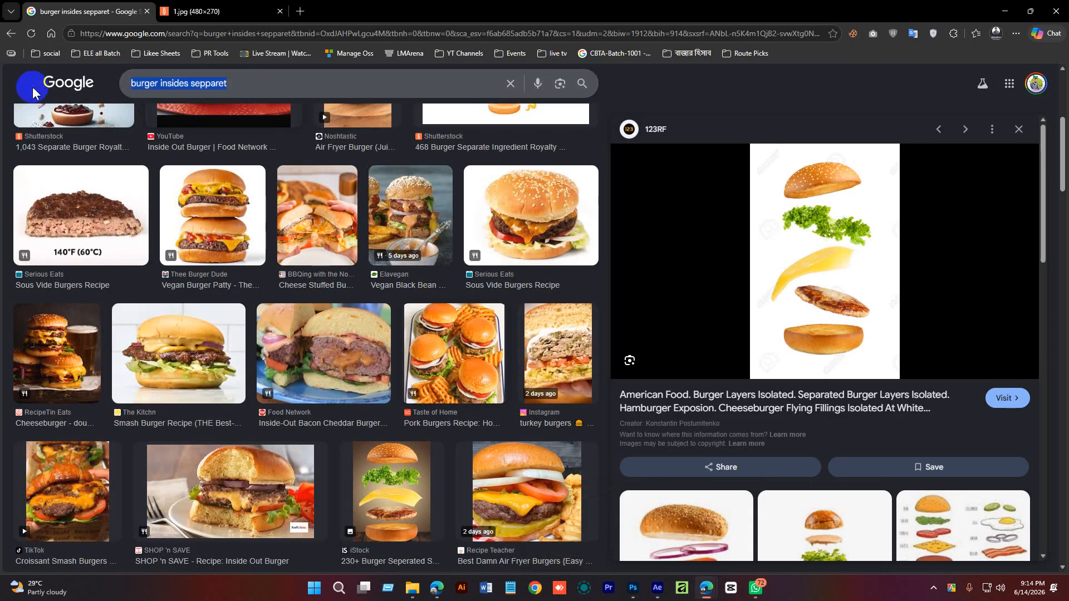
text(sturbu)
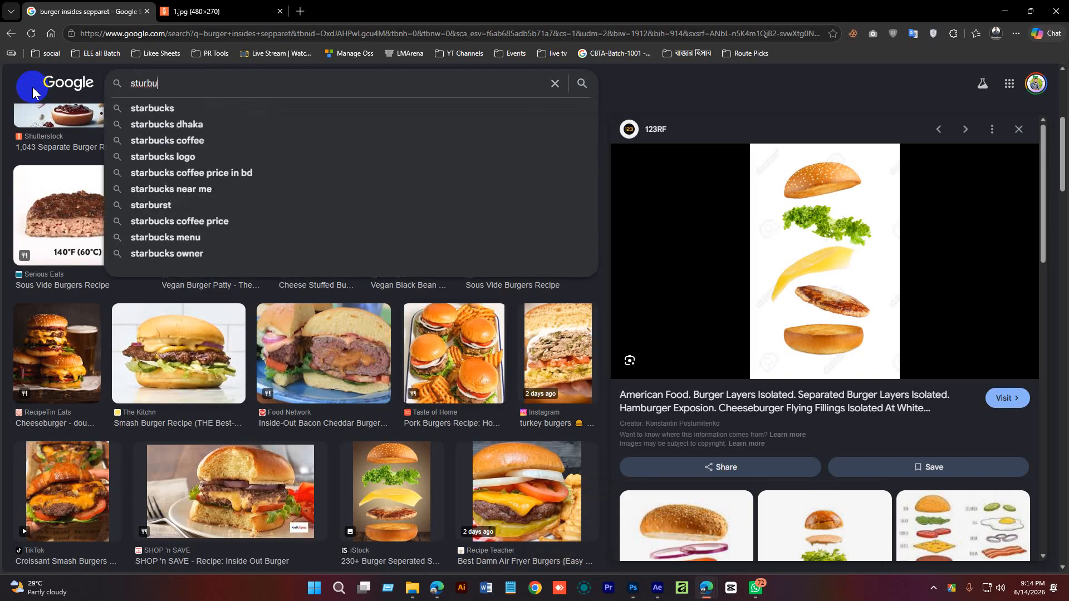
text(rg logo)
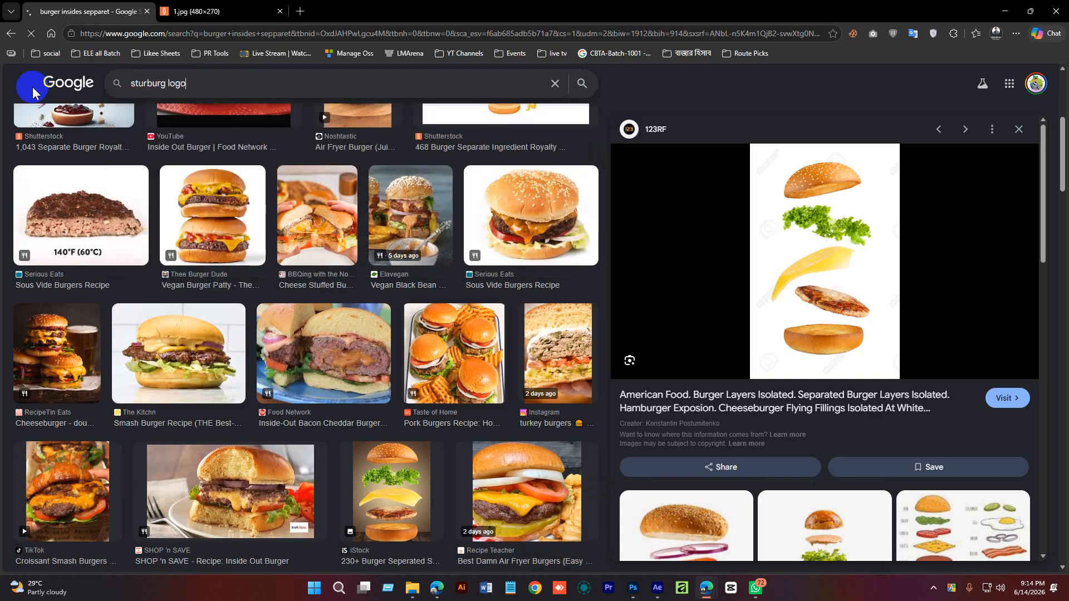
key(Return)
Refine the image search to "sturbug coffee logo"
click(166, 92)
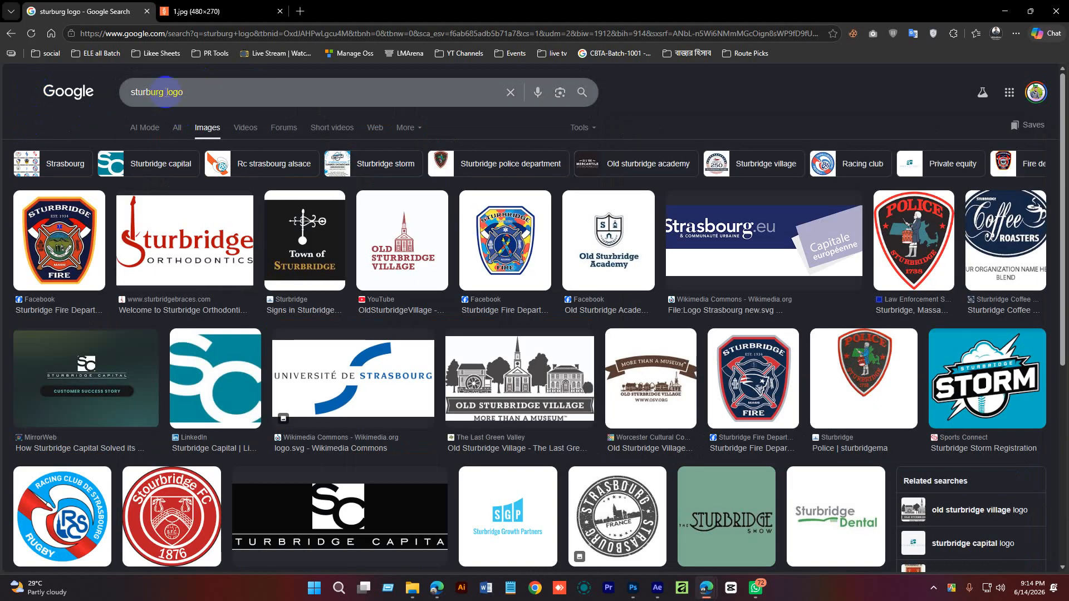
click(156, 92)
text(g)
key(Return)
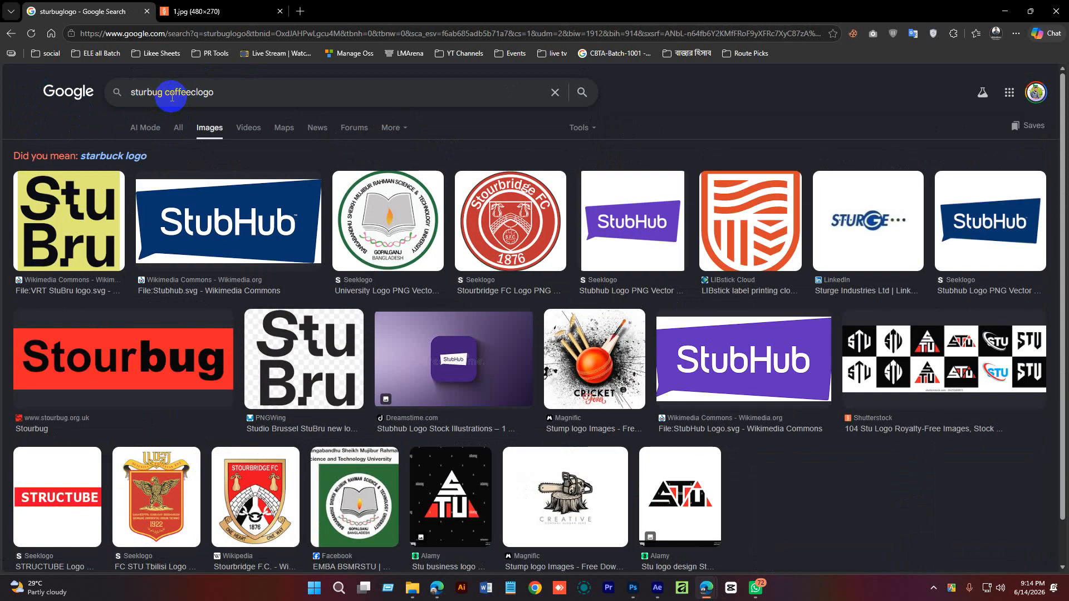
key(Return)
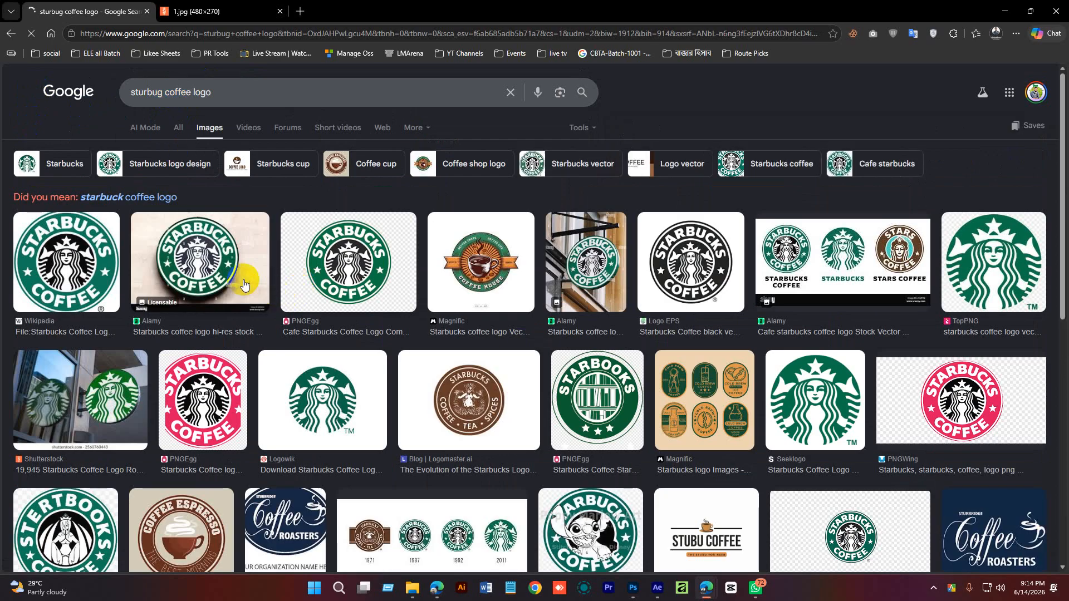
Open Wikipedia's Starbucks Coffee logo result and save the image as Starbucks_Coffee_Logo.svg.png
click(78, 248)
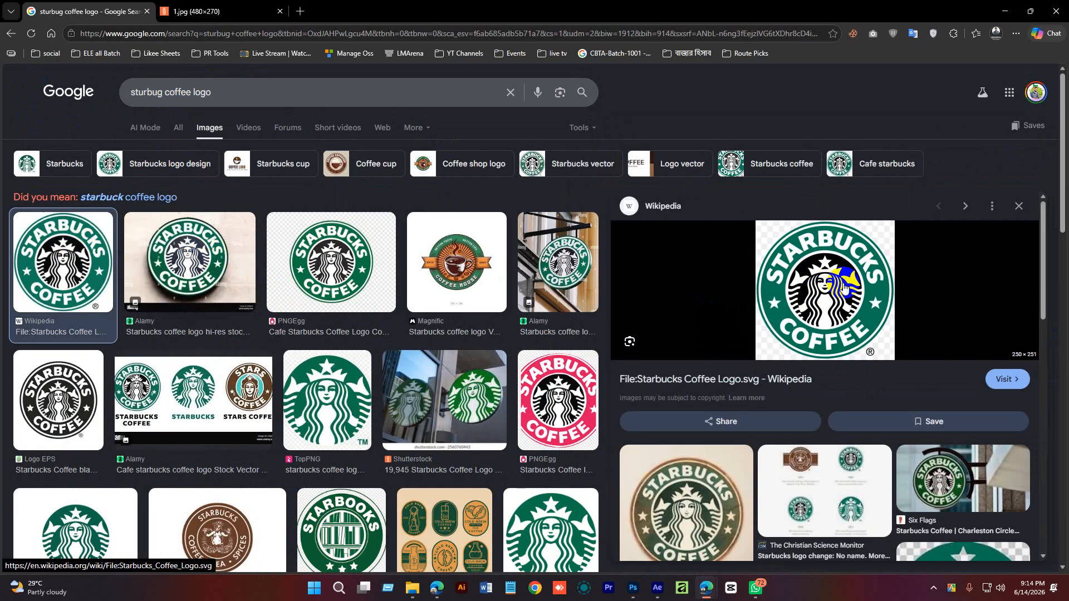
right_click(845, 255)
click(852, 396)
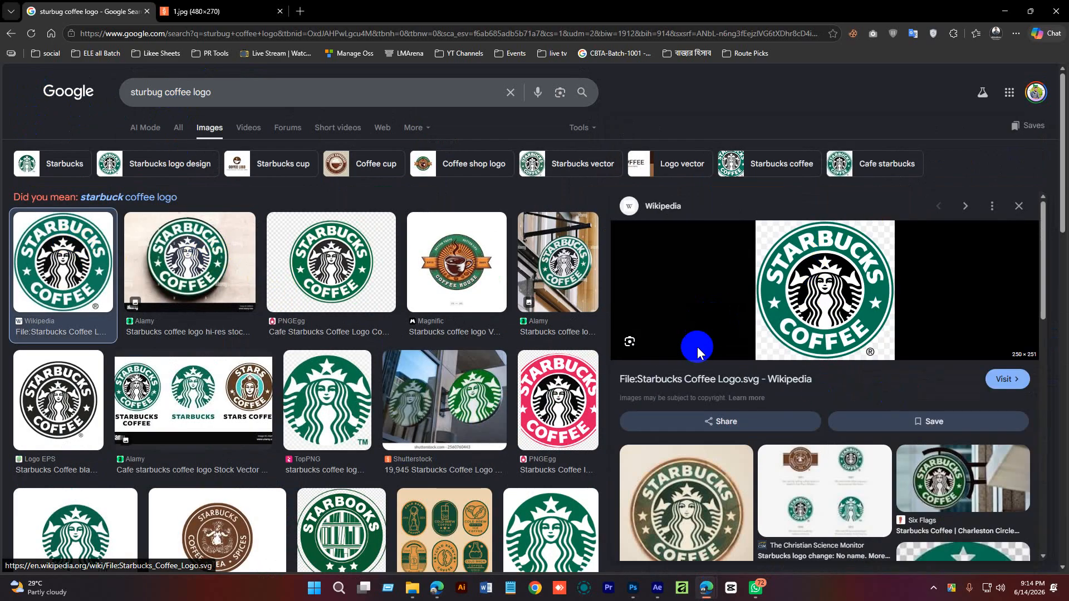
click(640, 474)
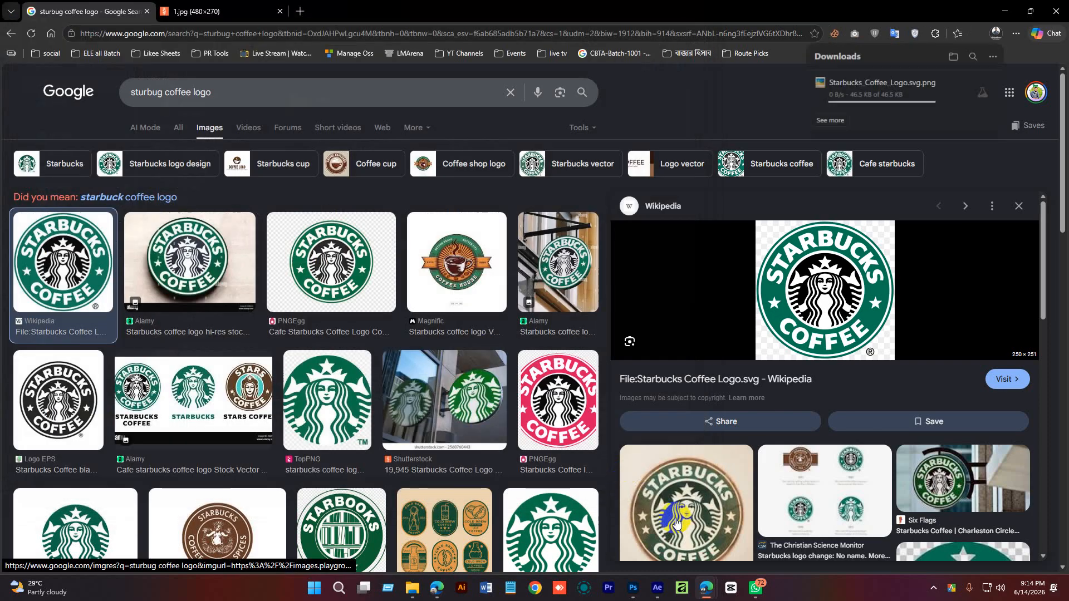
Switch back to After Effects and import Starbucks_Coffee_Logo.svg.png into the project
click(657, 588)
double_click(70, 379)
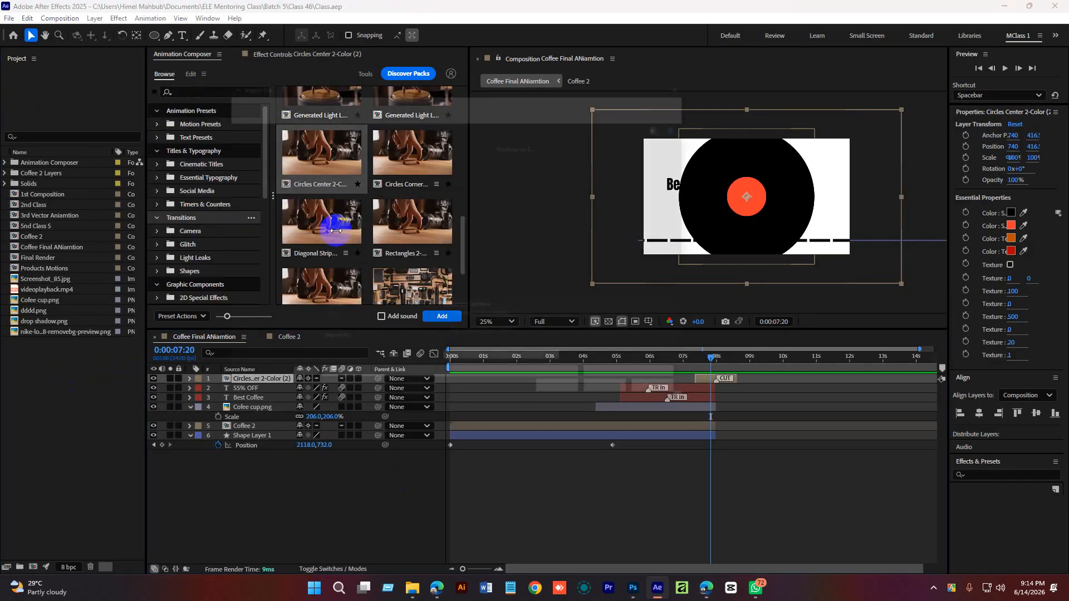
click(378, 162)
double_click(378, 161)
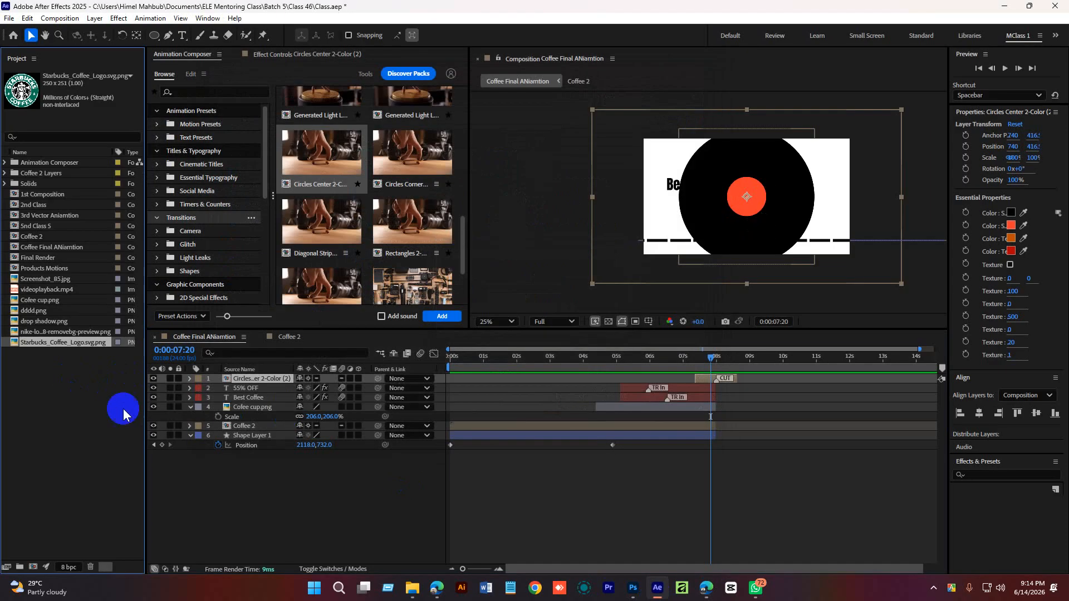
Place the Starbucks logo below the circle transition layer, starting at 0:00:08:00, and preview the reveal up to 0:00:09:00
drag(33, 345, 706, 358)
click(716, 359)
key(space)
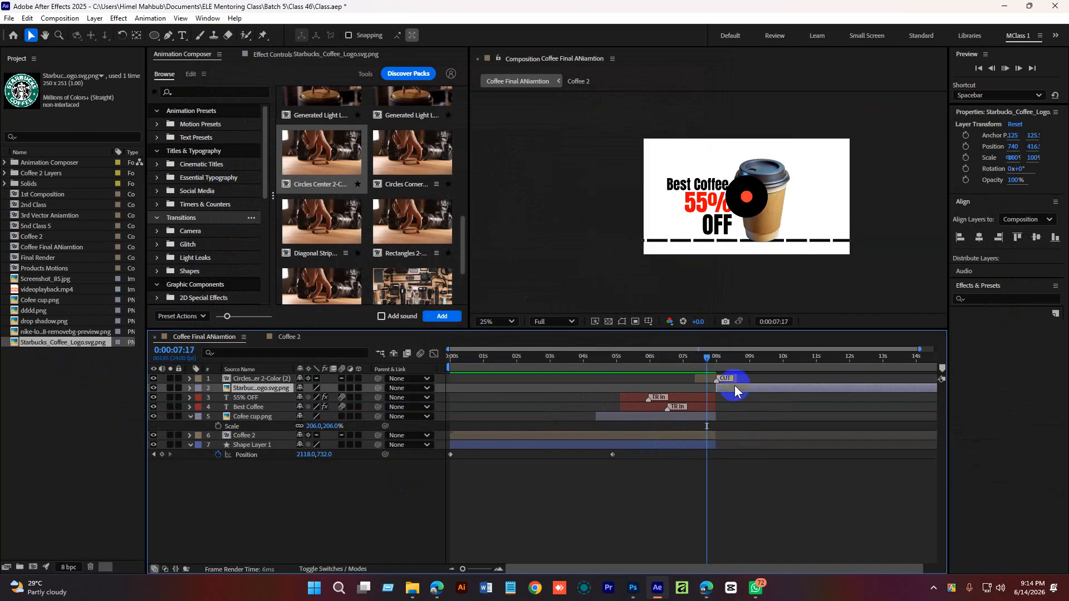
key(space)
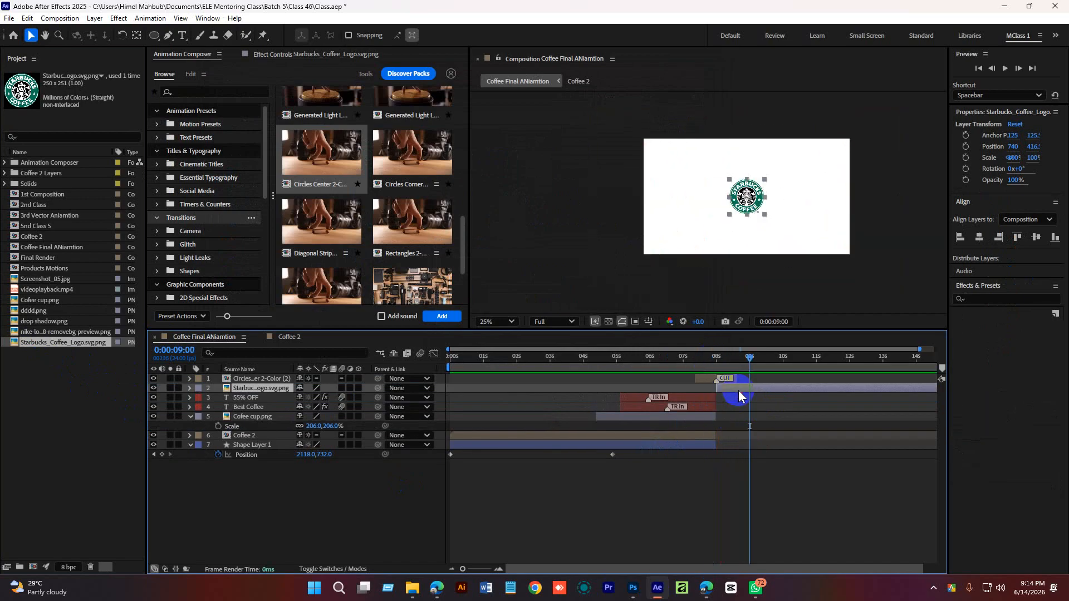
Scale the Starbucks logo to 120% and keyframe its growth from there to 140% at 0:00:08:17
key(s)
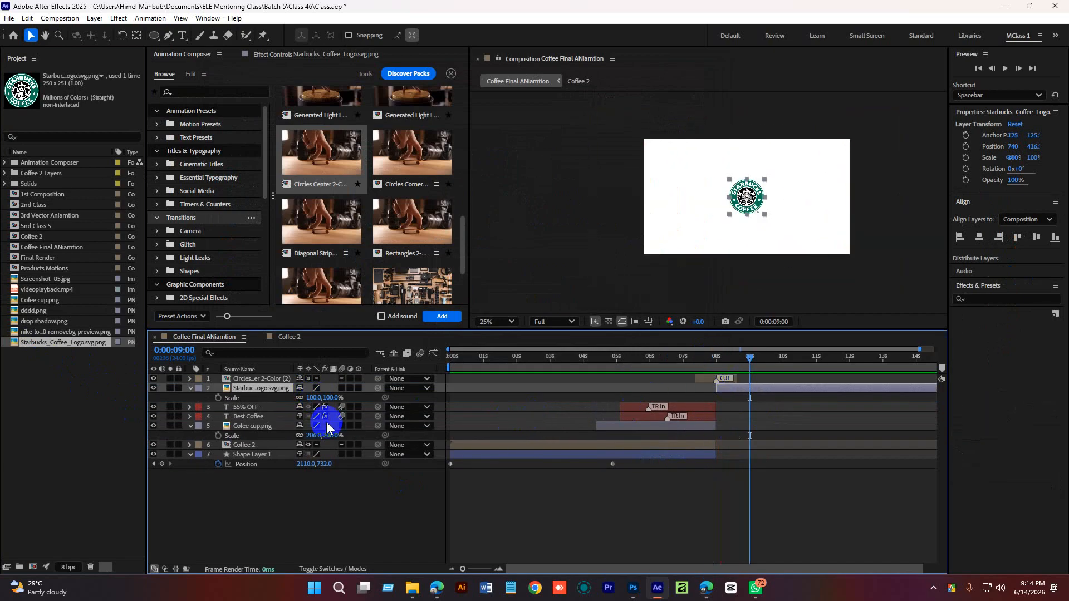
text(120)
key(Return)
click(566, 418)
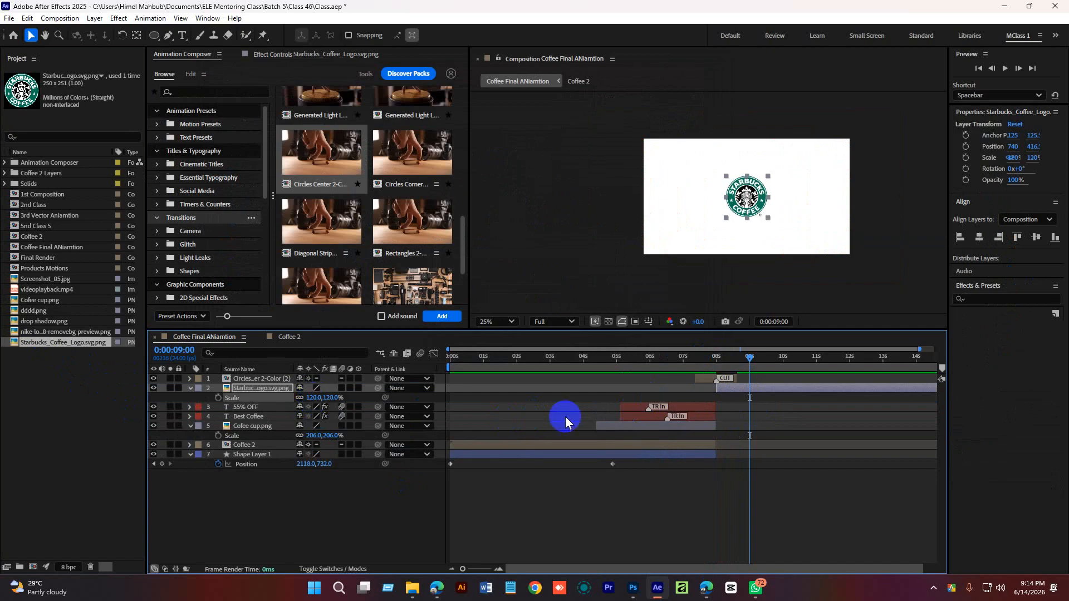
mouse_move(753, 360)
mouse_down()
mouse_move(726, 358)
mouse_move(736, 360)
mouse_up()
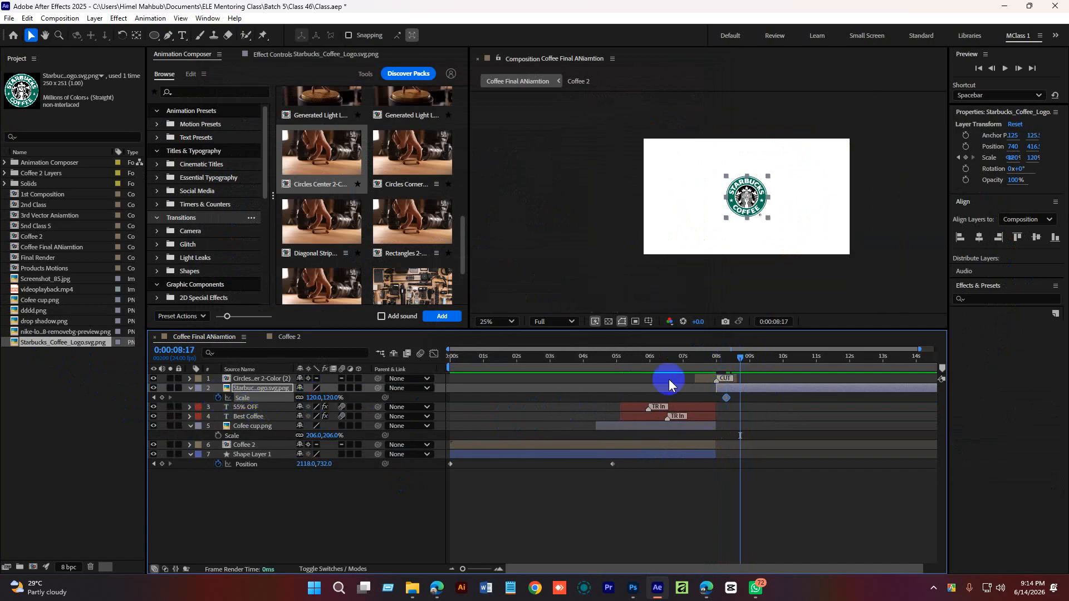
key(Return)
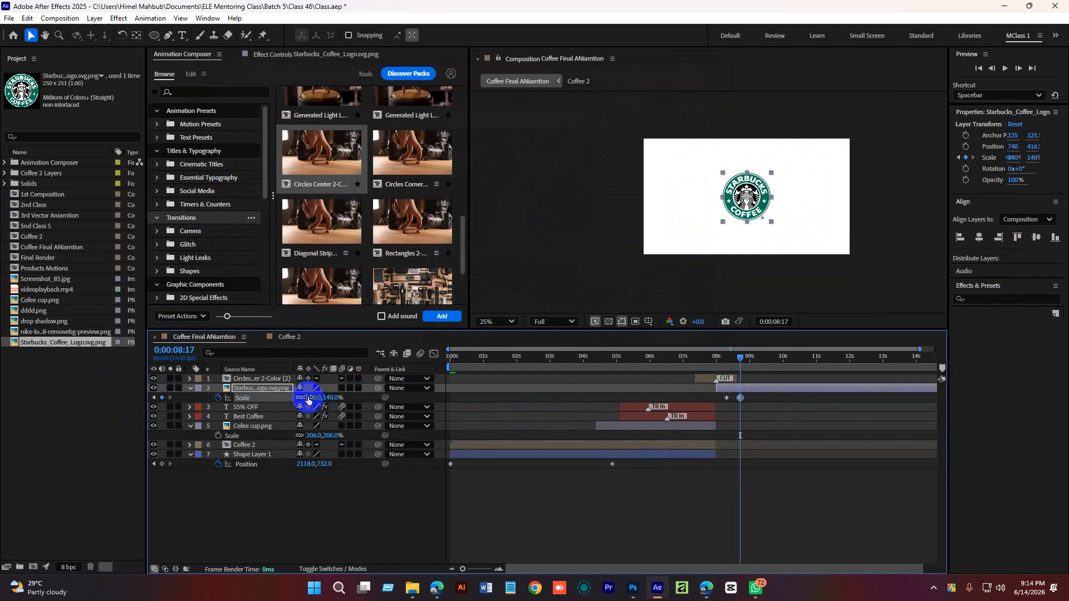
Shift the Starbucks logo layer with its scale keyframes slightly earlier under the circle transition, and preview from 0:00:07:05
drag(724, 356, 691, 360)
key(space)
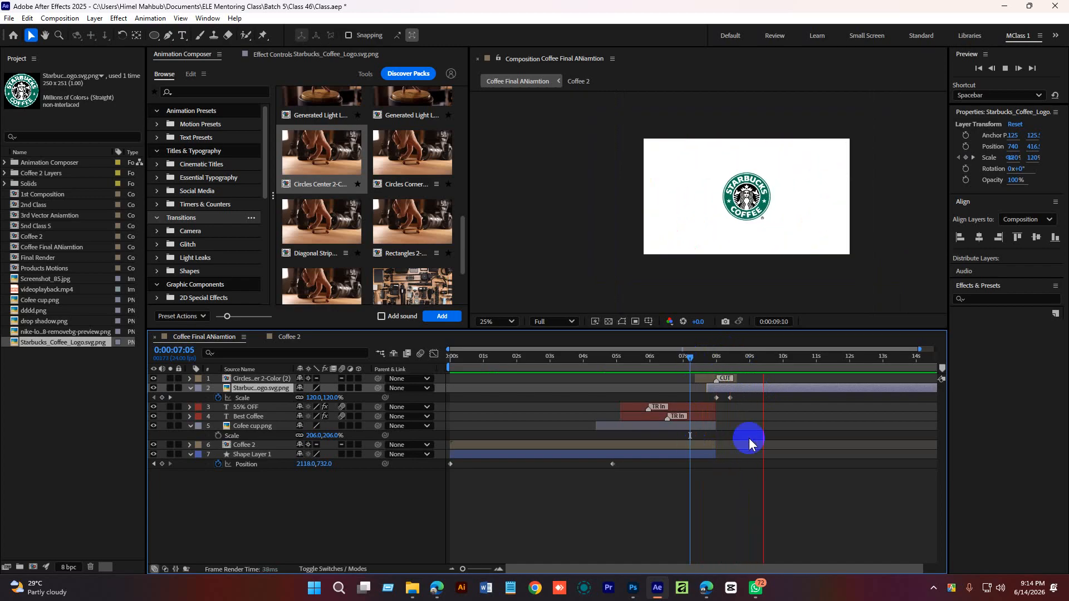
End the composition's work area at 0:00:10:01
click(786, 362)
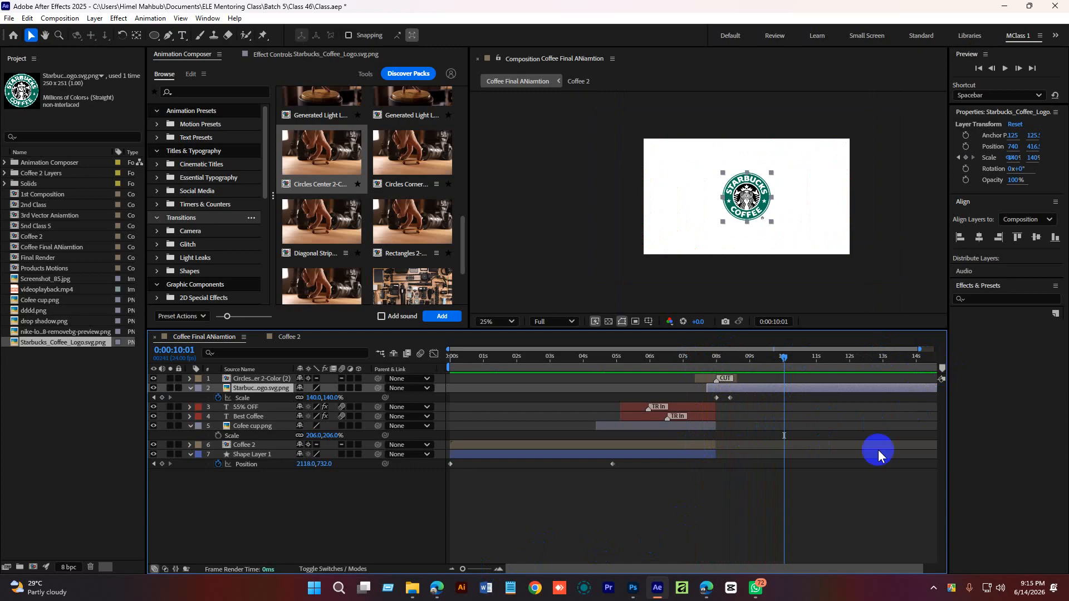
drag(840, 569, 854, 570)
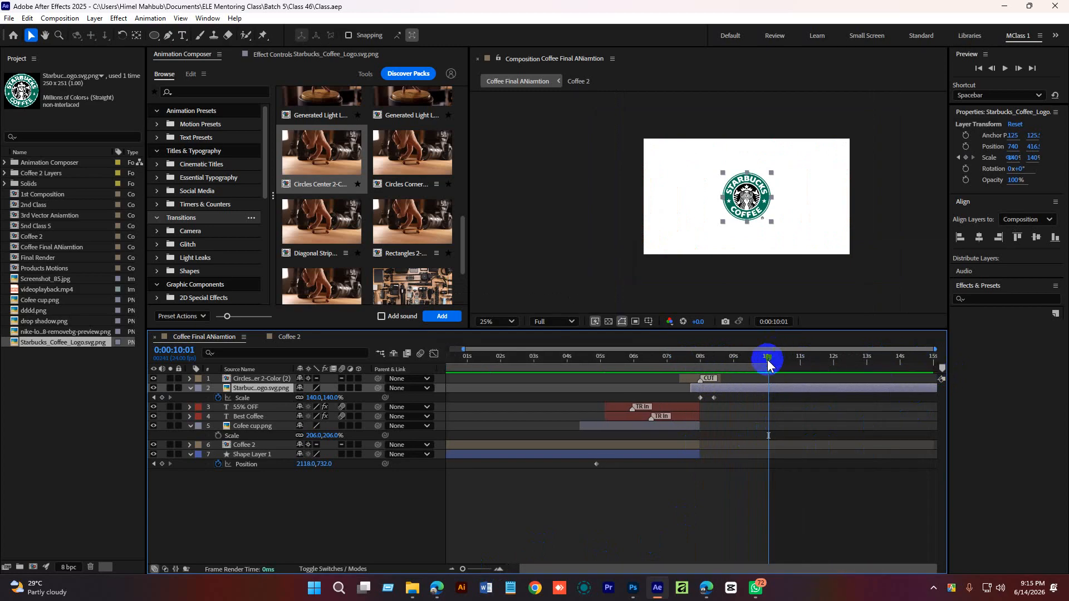
key(Home)
Preview the animation from 0:00:00:00, then replay it from 0:00:05:04 to check the text, transition and logo reveal
key(space)
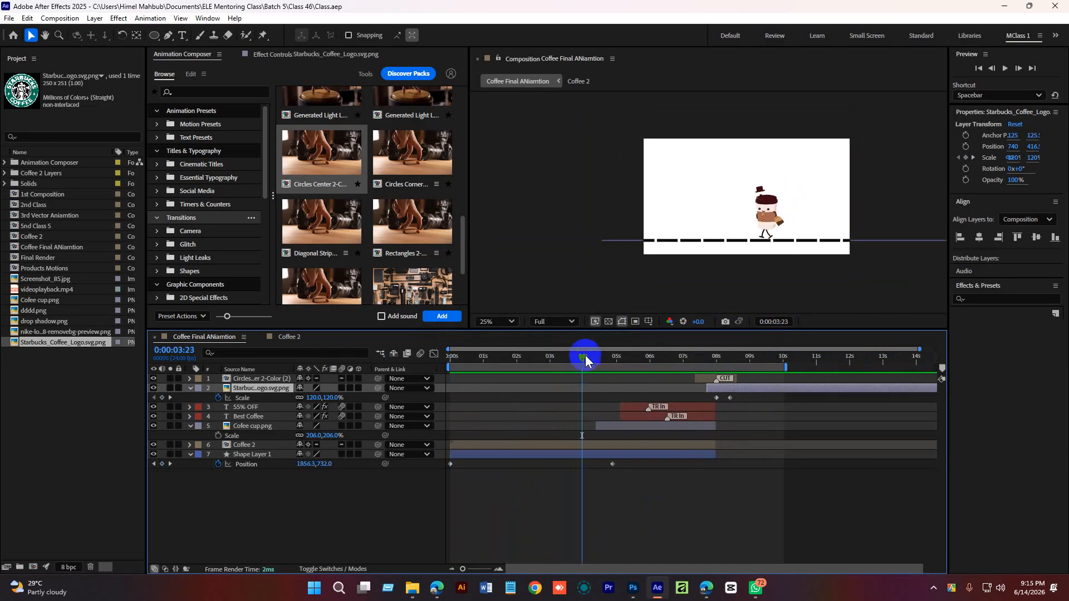
drag(579, 361, 419, 375)
key(space)
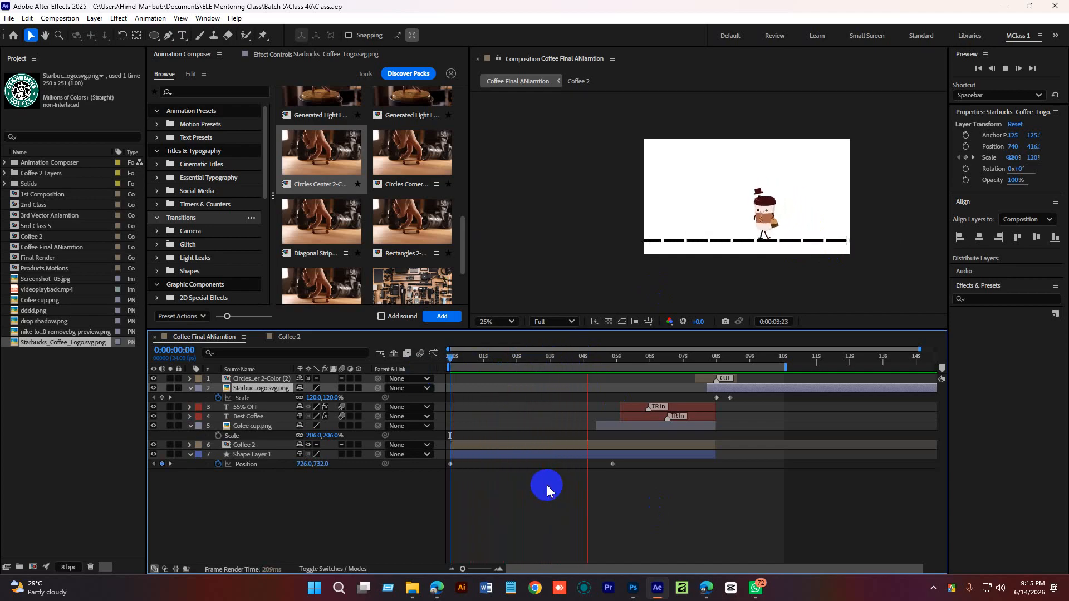
key(space)
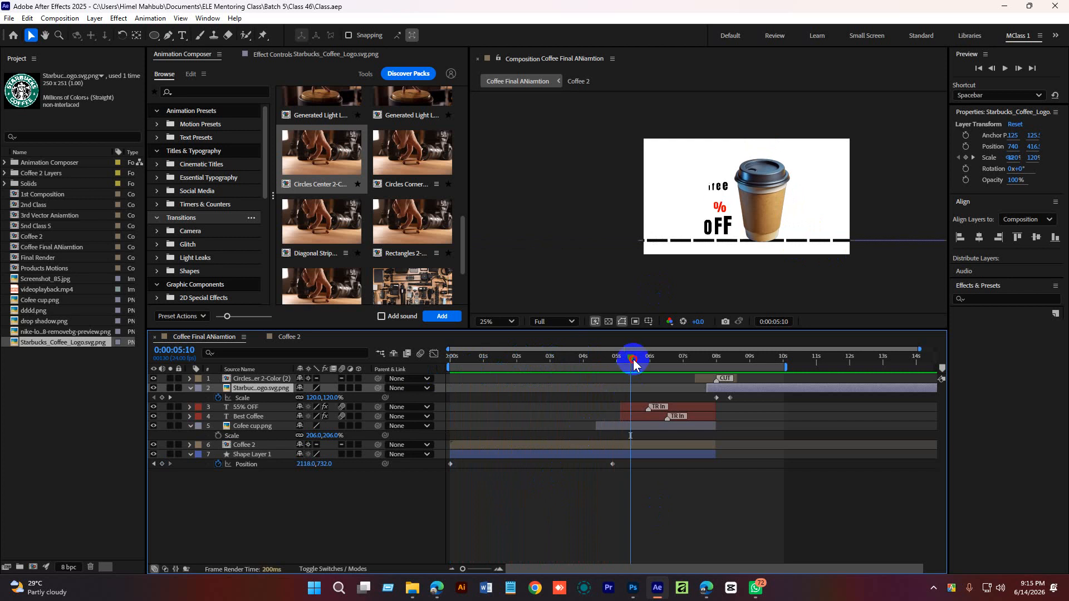
drag(634, 363, 622, 363)
key(space)
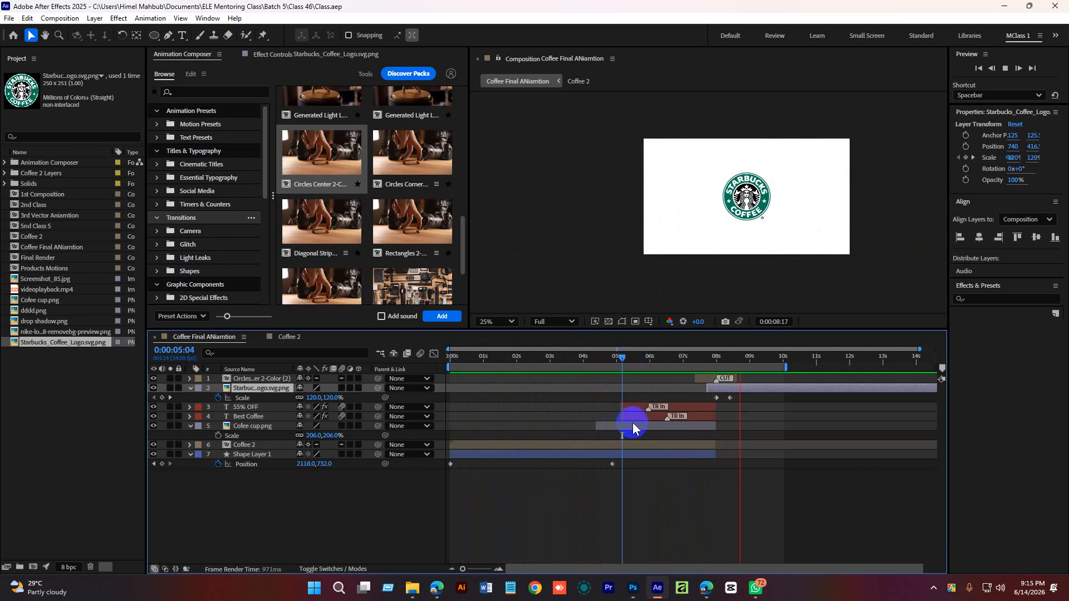
key(space)
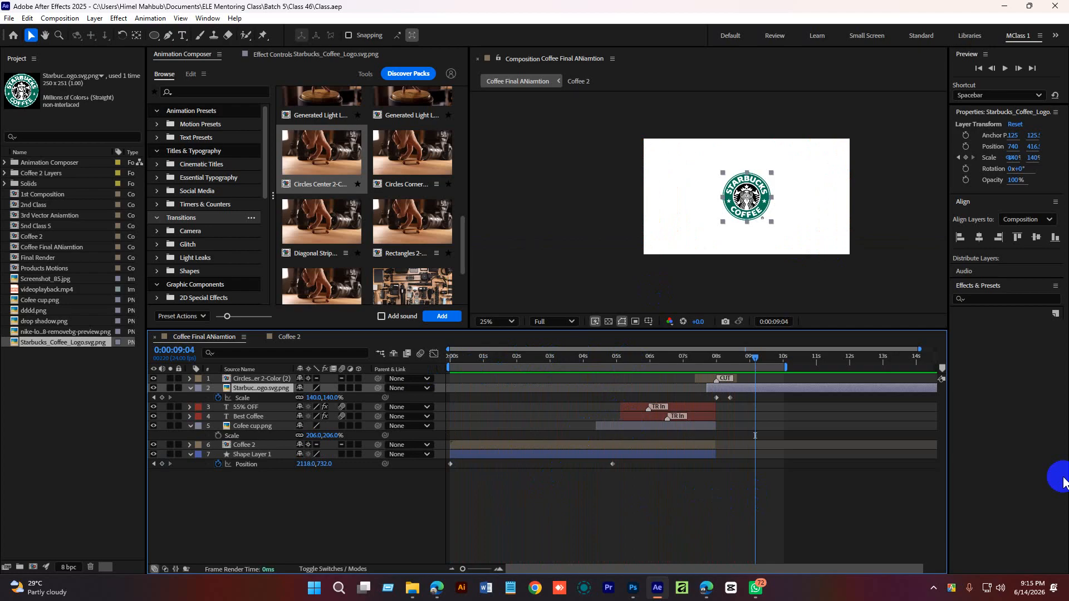
Examine the walking cup character up close at 0:00:04:10 and 0:00:01:02
drag(757, 356, 597, 365)
scroll(772, 216, up, 1)
scroll(769, 215, up, 1)
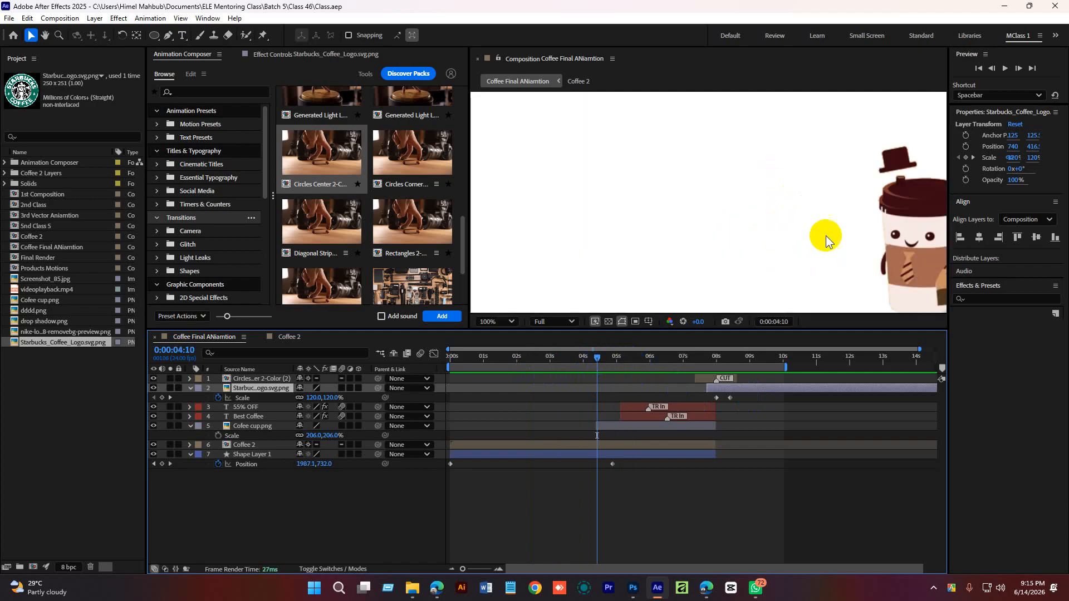
drag(839, 237, 610, 175)
scroll(775, 239, down, 1)
drag(630, 360, 486, 365)
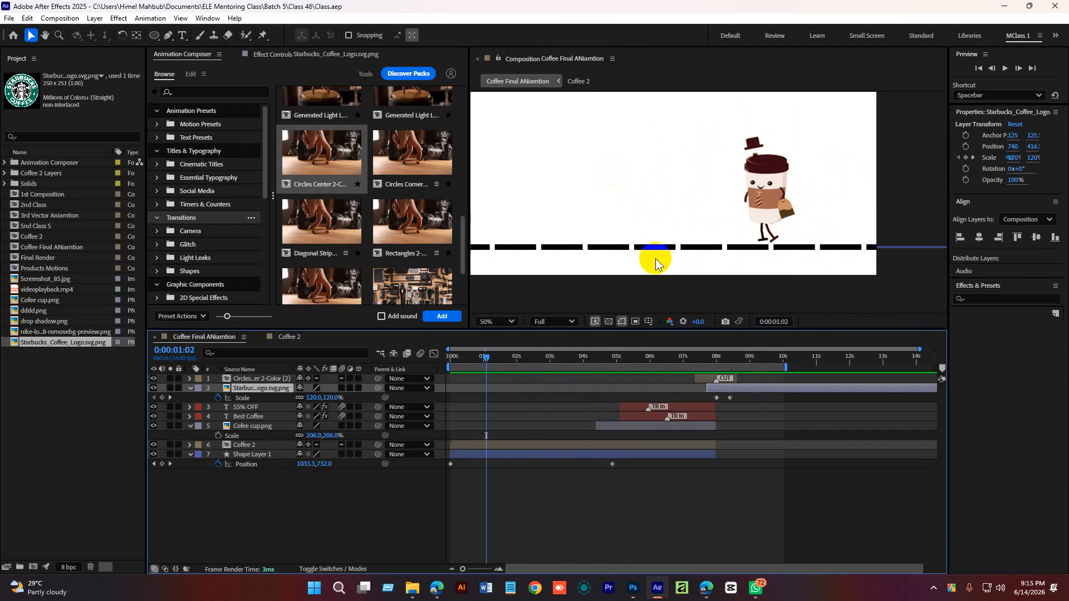
scroll(759, 228, down, 1)
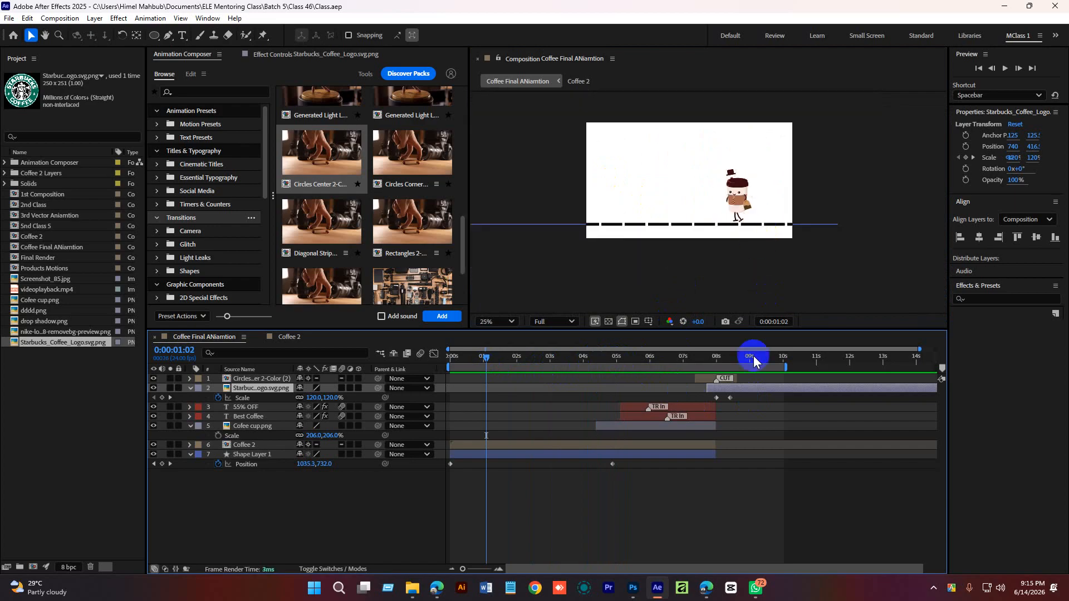
Preview from 0:00:04:19 to check the cup reveal, text, circle transition and closing Starbucks logo
mouse_move(635, 590)
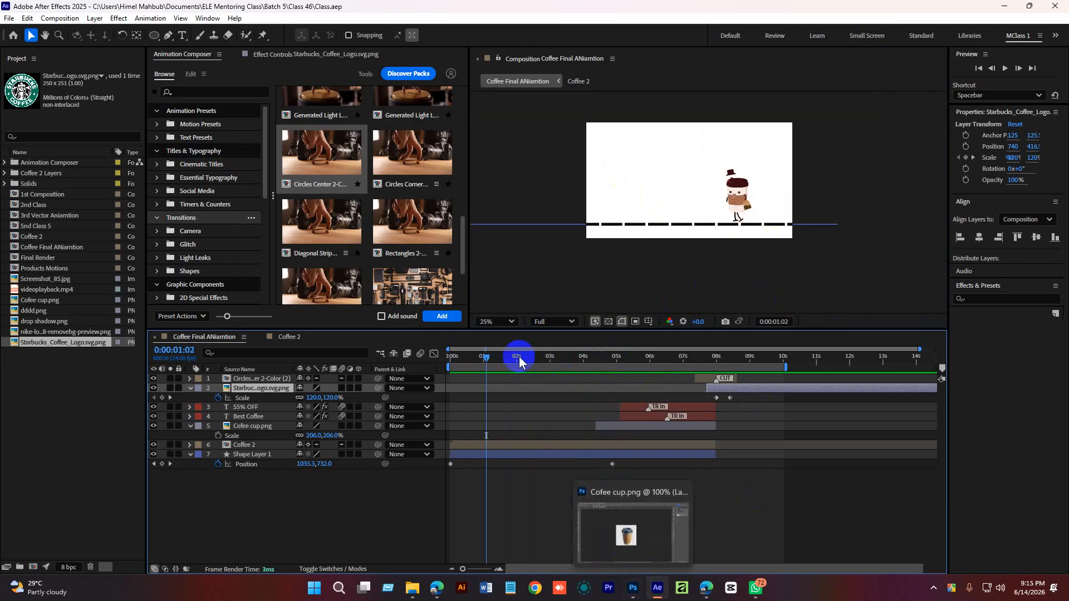
drag(514, 358, 393, 359)
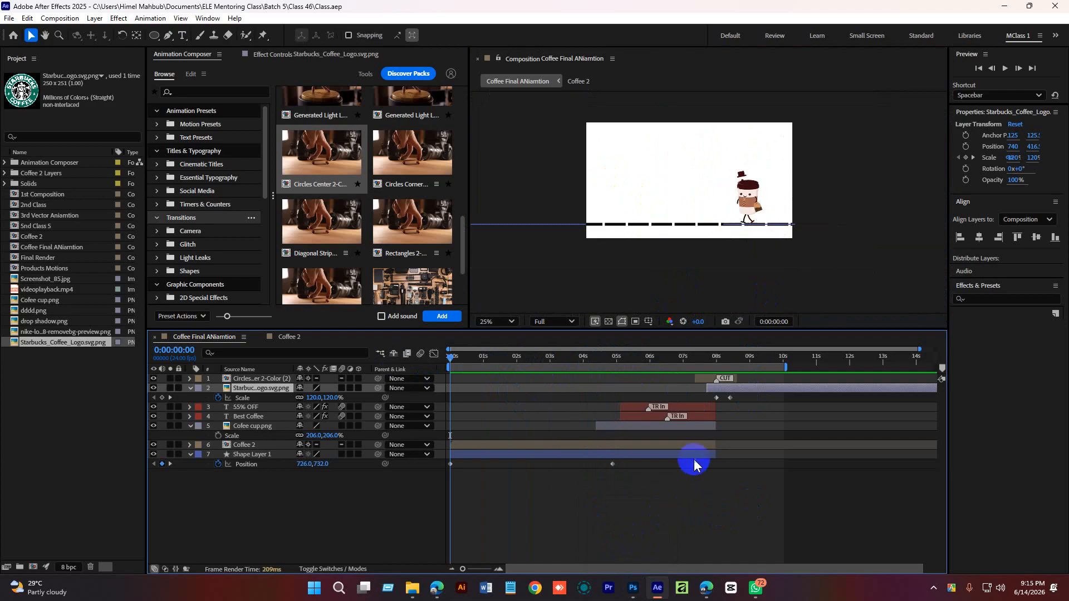
drag(535, 365, 610, 361)
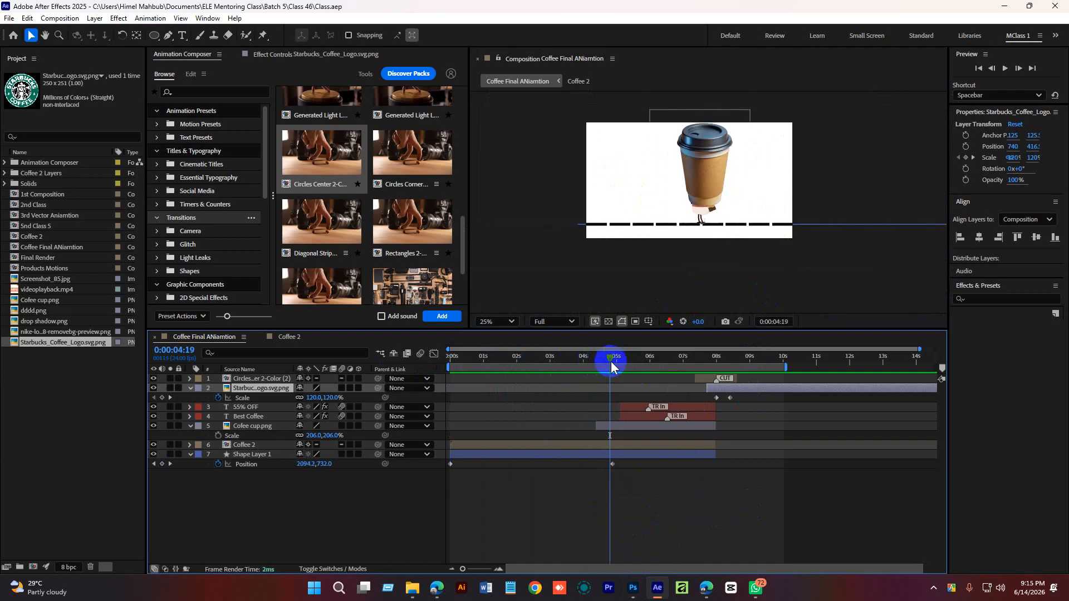
key(space)
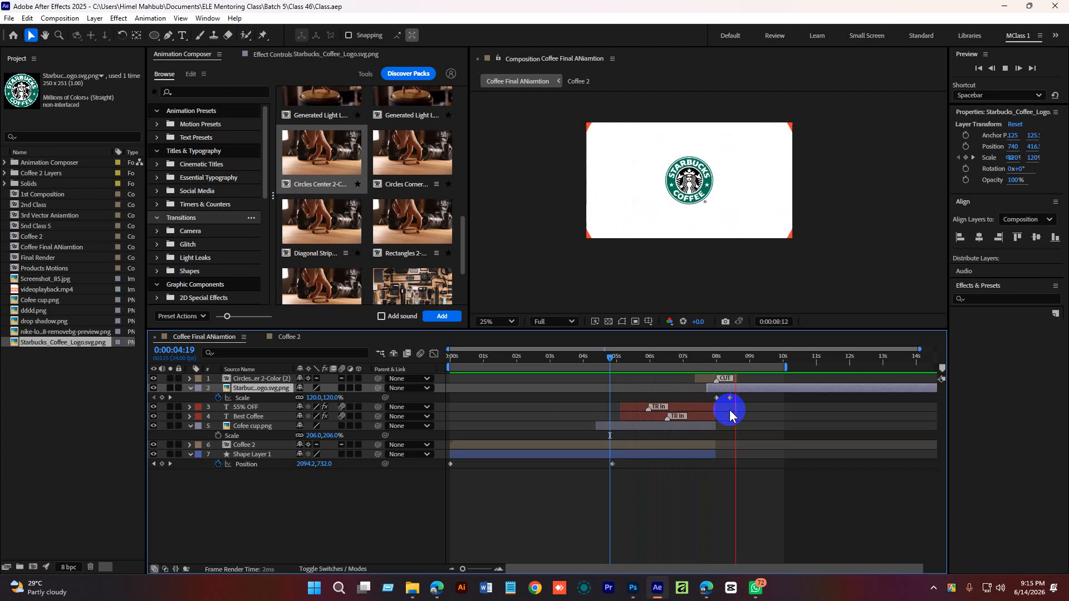
click(783, 388)
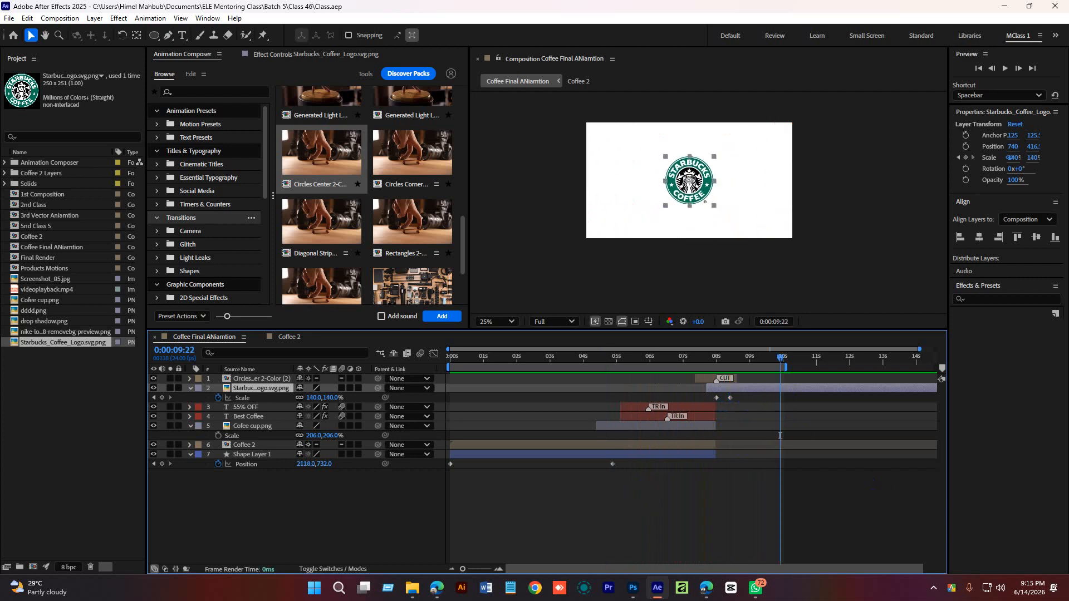